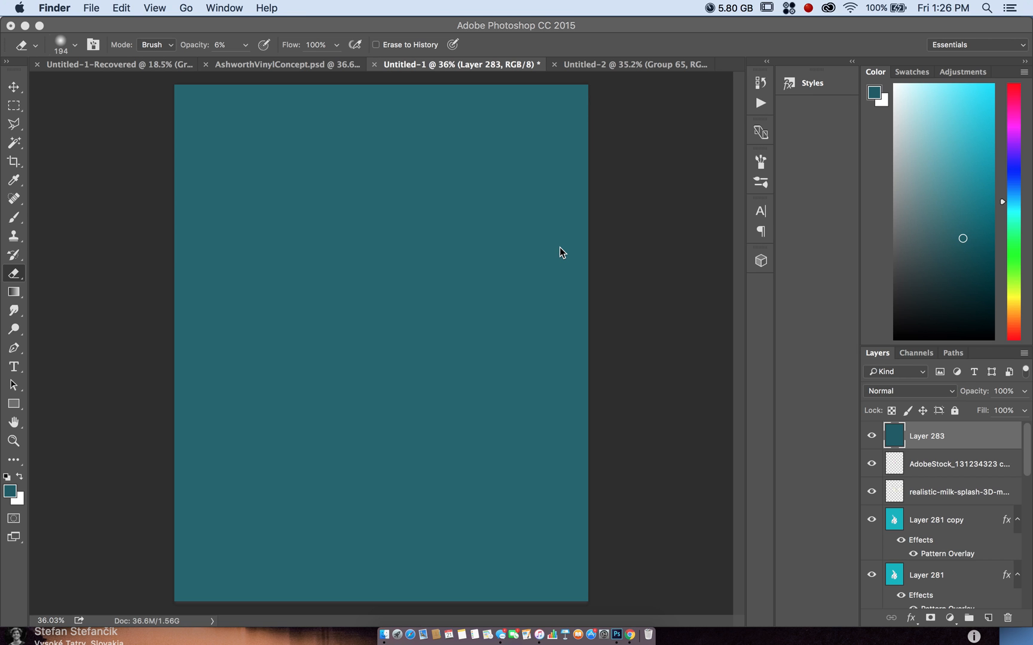
# Add a Gradient Overlay to Layer 283 using the red-to-pink preset, and reopen its gradient for editing.
pyautogui.doubleClick(968, 431)
pyautogui.moveTo(504, 98); pyautogui.dragTo(623, 93)
pyautogui.click(465, 321)
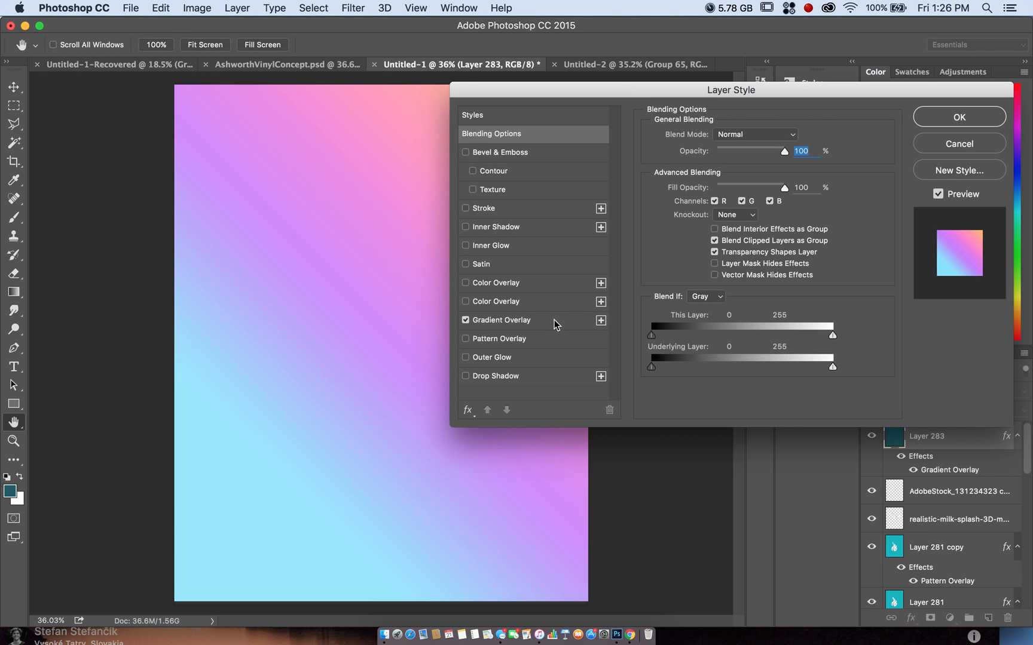
pyautogui.click(556, 320)
pyautogui.click(736, 169)
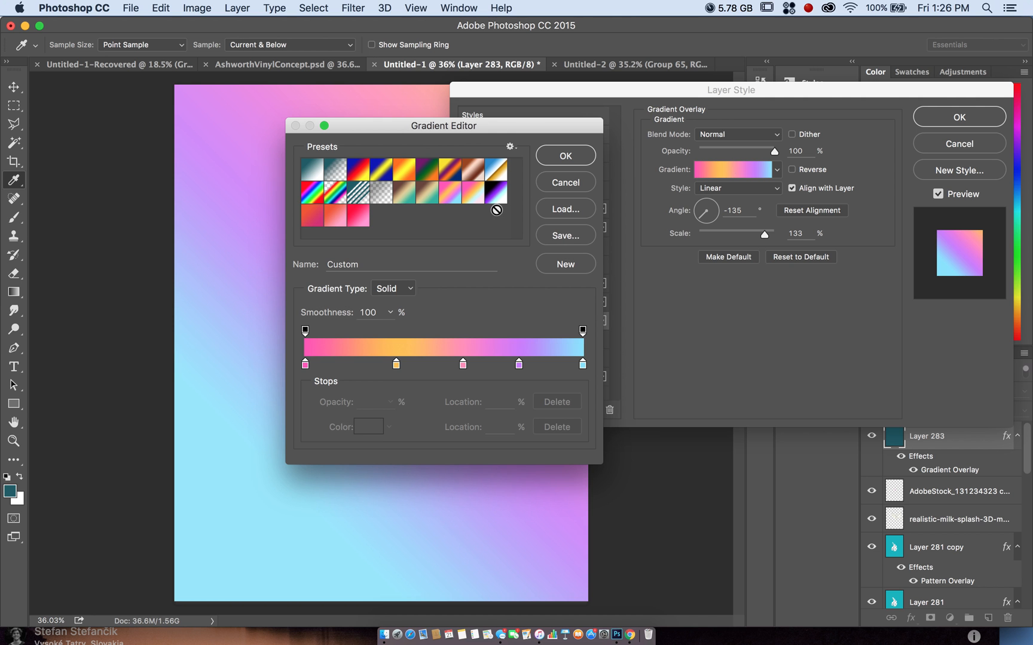
pyautogui.click(358, 216)
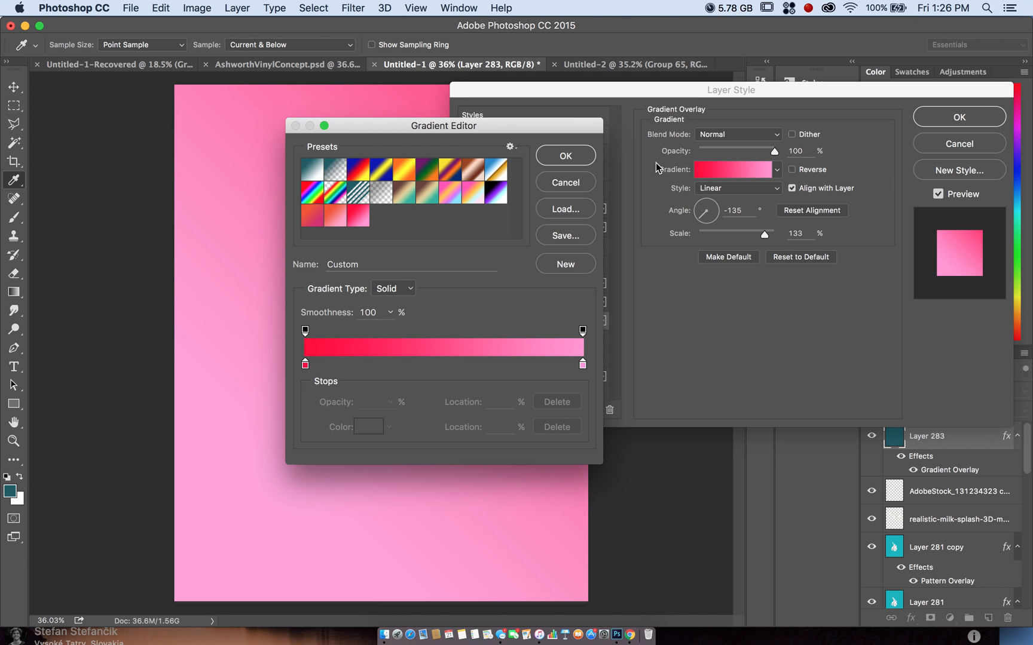
pyautogui.click(565, 155)
pyautogui.click(776, 169)
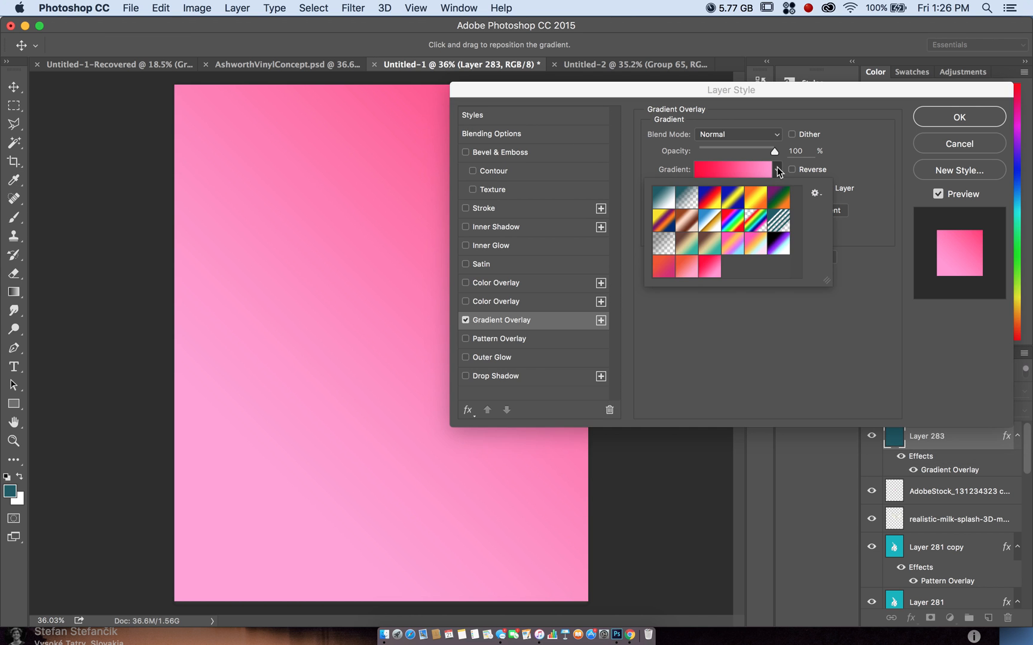
pyautogui.click(754, 353)
pyautogui.click(735, 169)
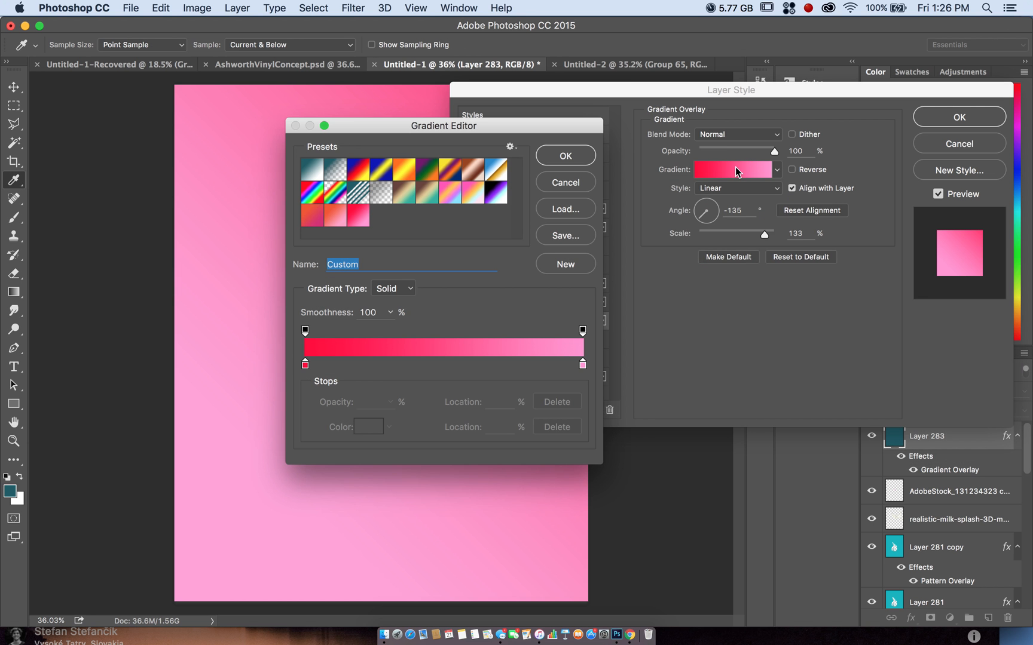
pyautogui.moveTo(462, 124); pyautogui.dragTo(651, 138)
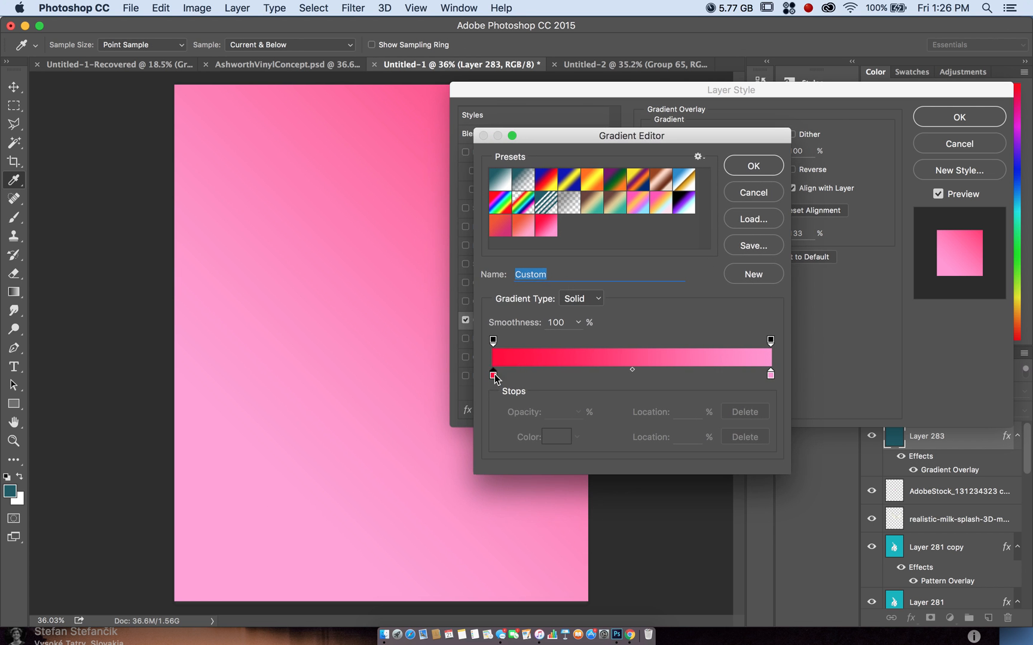
# Change the gradient's red start stop to orange-yellow #ffc000.
pyautogui.doubleClick(493, 375)
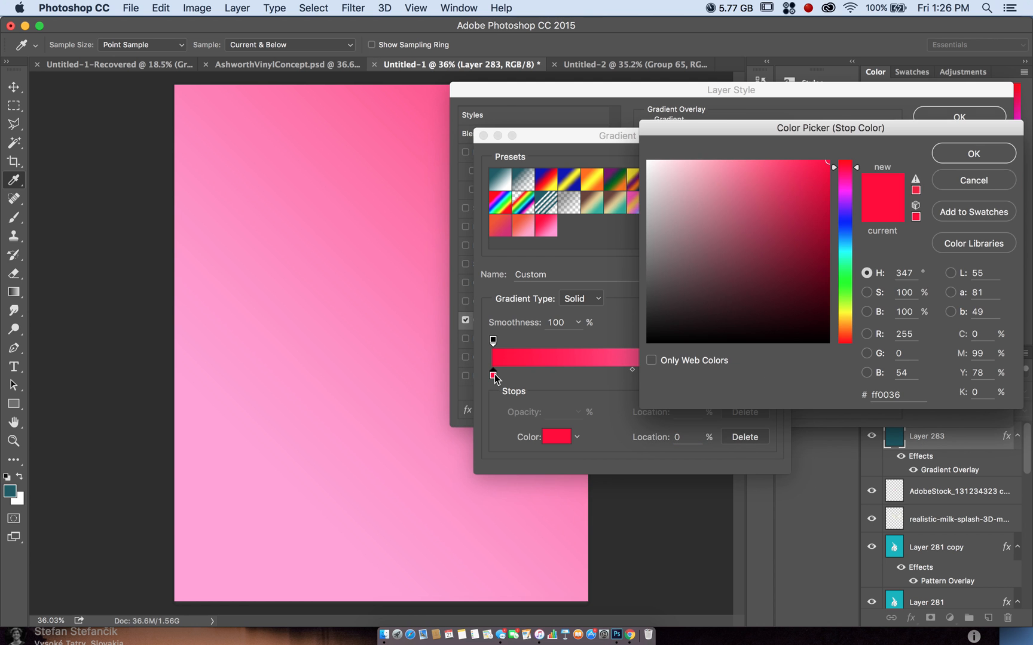
pyautogui.click(846, 322)
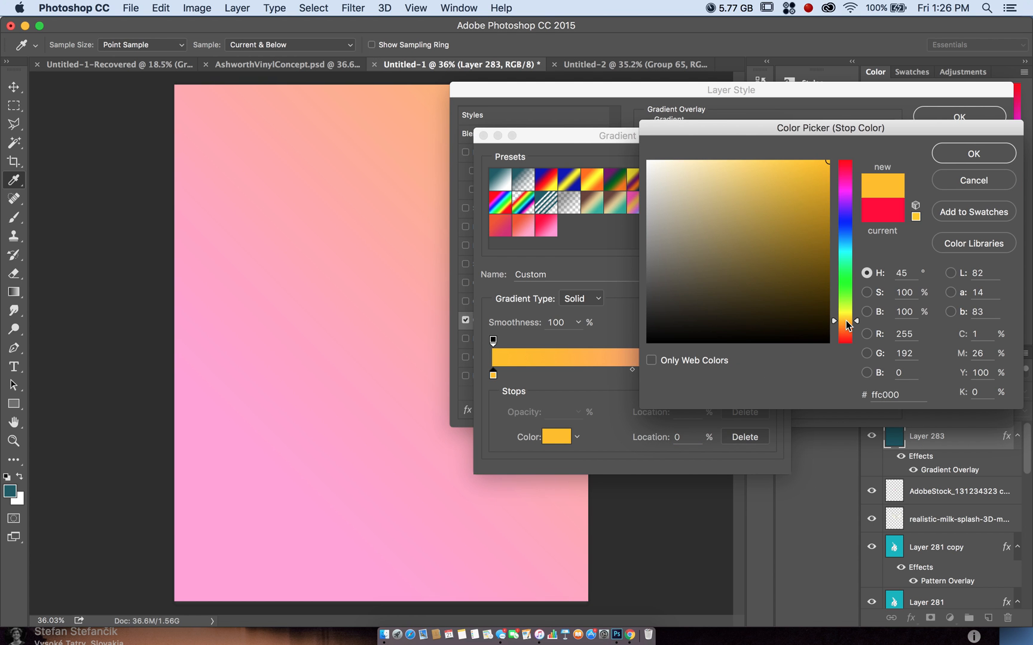
pyautogui.click(968, 154)
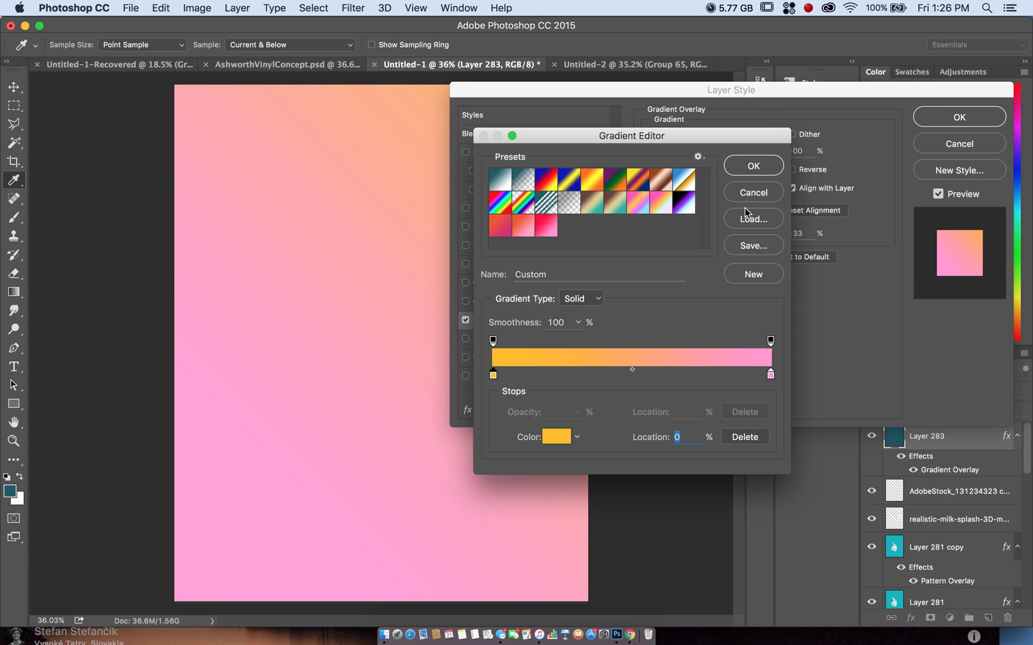
# Recolour the gradient's start stop to cyan #00e4ff and its end stop to light purple #d675ff.
pyautogui.doubleClick(493, 375)
pyautogui.click(840, 248)
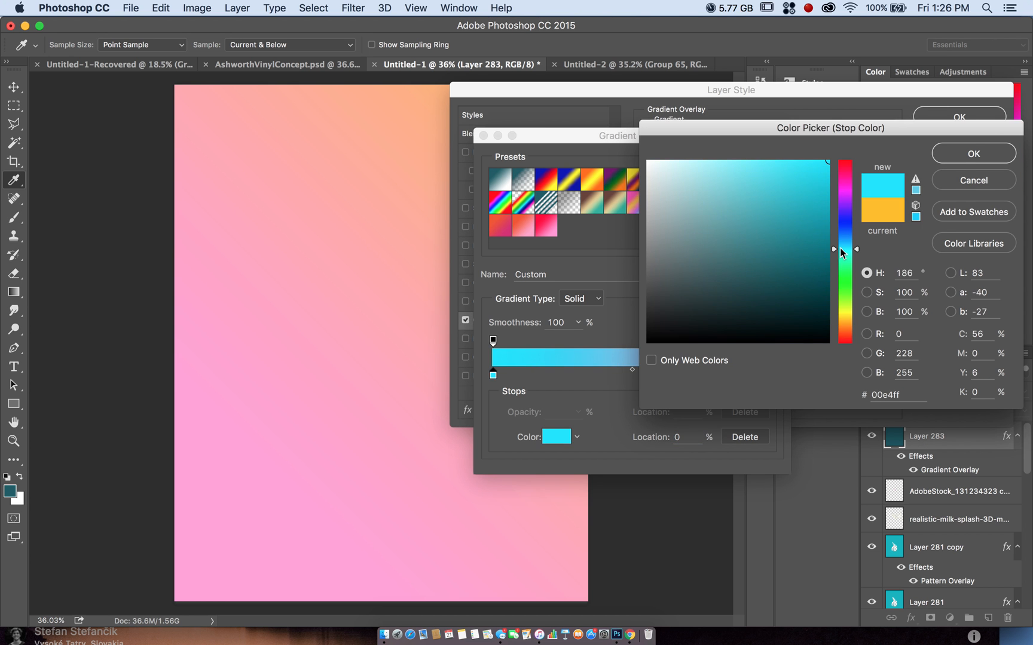
pyautogui.click(965, 153)
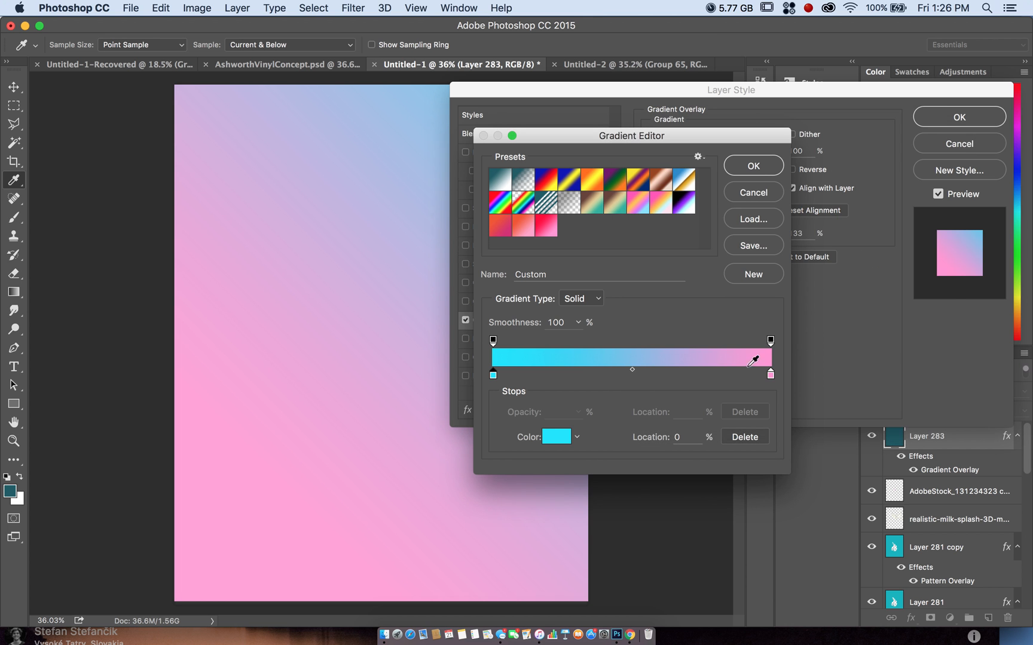
pyautogui.doubleClick(770, 375)
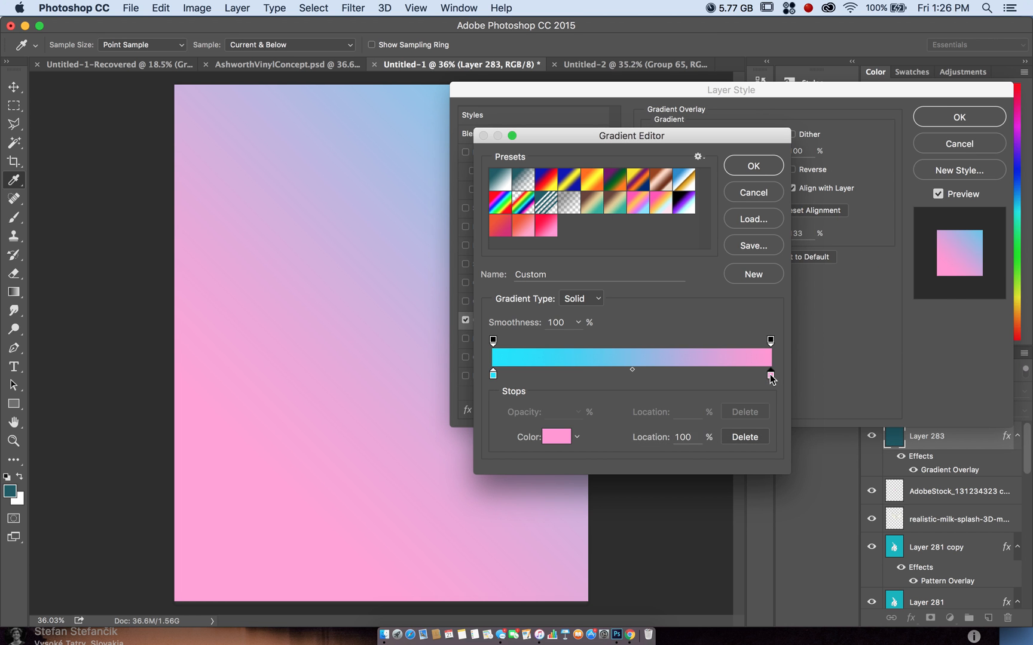
pyautogui.click(840, 201)
pyautogui.moveTo(794, 194)
pyautogui.mouseDown()
pyautogui.moveTo(795, 138)
pyautogui.moveTo(799, 199)
pyautogui.moveTo(747, 124)
pyautogui.mouseUp()
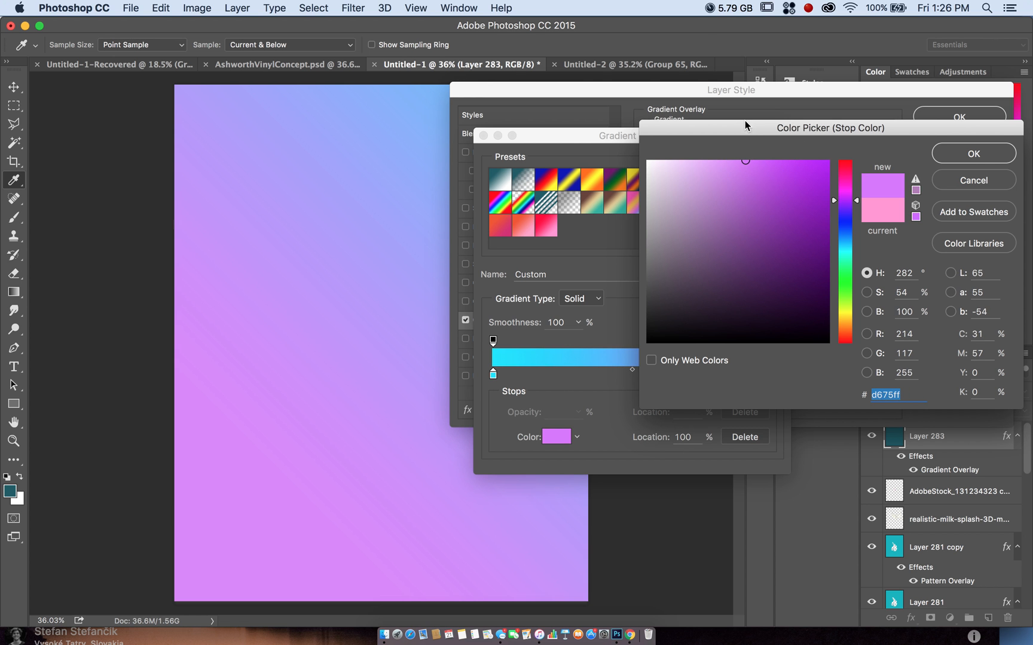
pyautogui.click(966, 159)
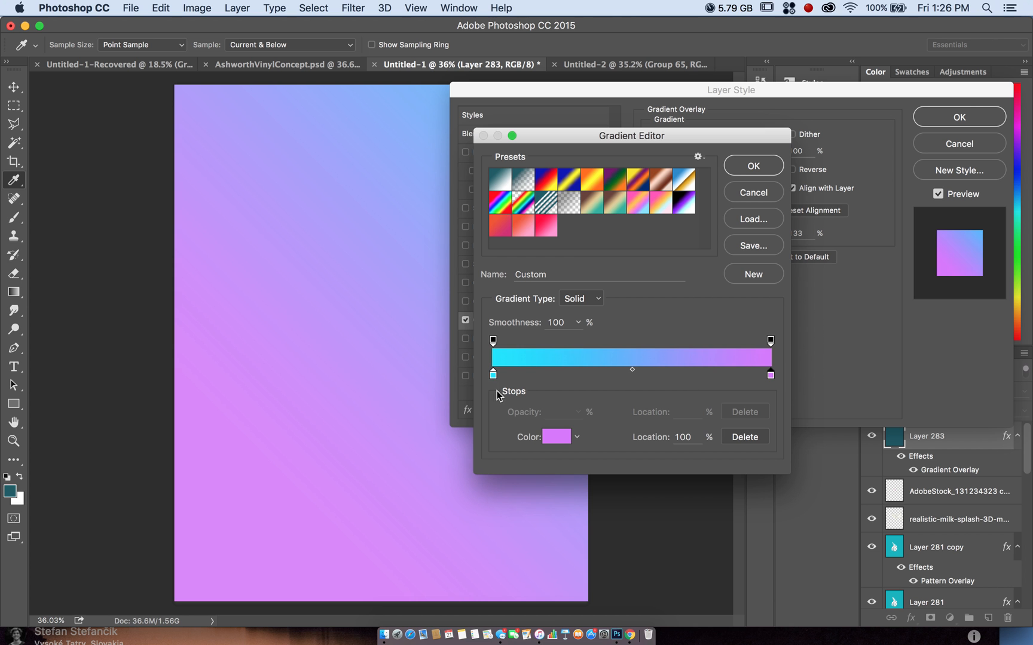
# Move the cyan stop to 44% and add a red #ff0042 stop at the start of the gradient.
pyautogui.moveTo(493, 375); pyautogui.dragTo(615, 376)
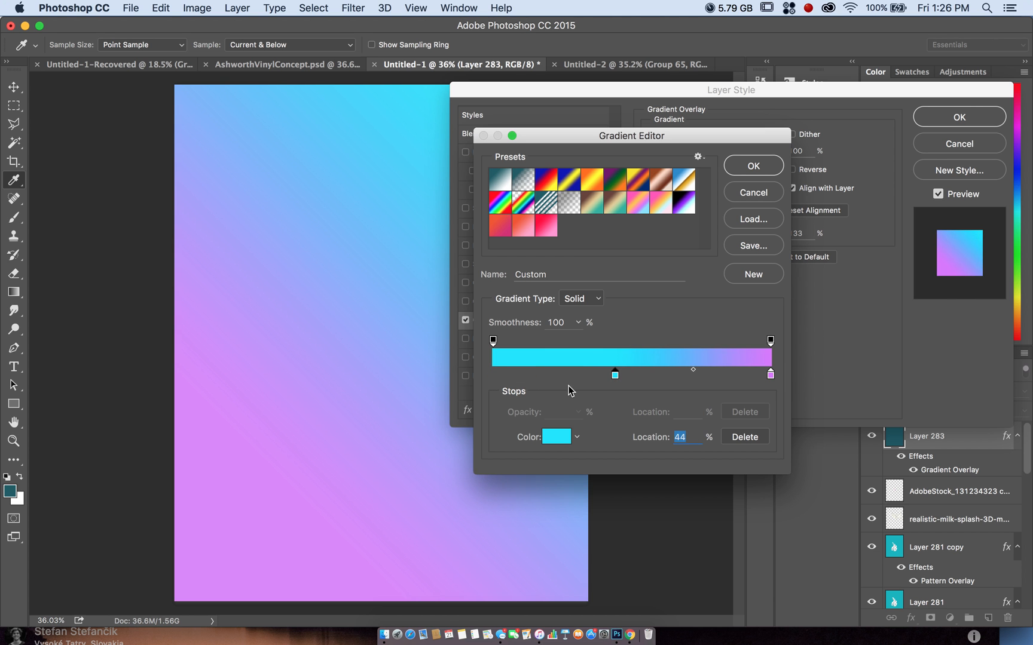
pyautogui.doubleClick(493, 376)
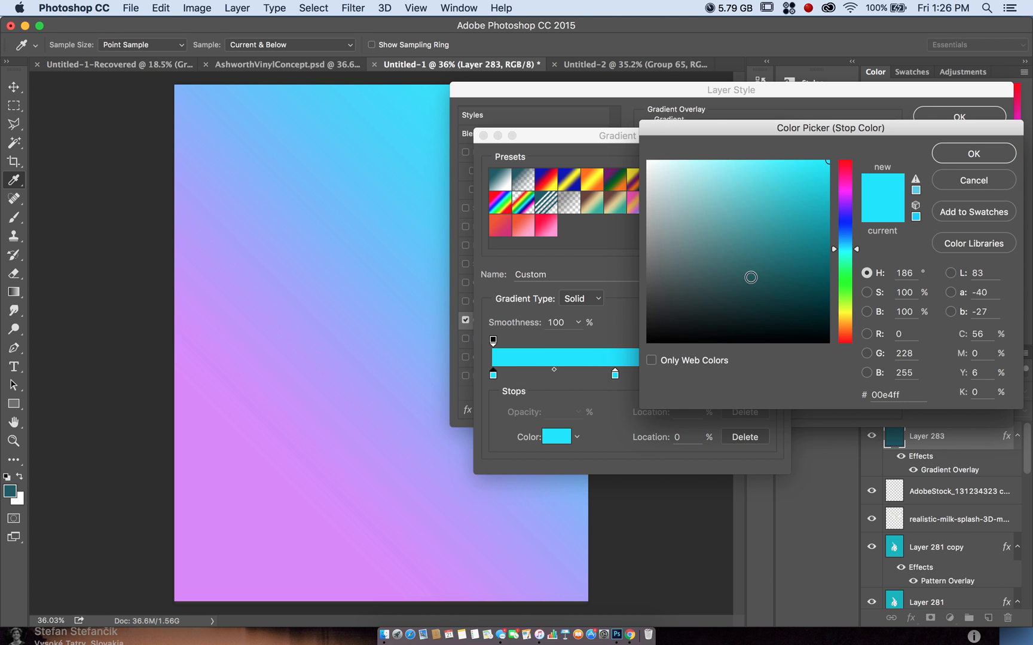
pyautogui.click(848, 171)
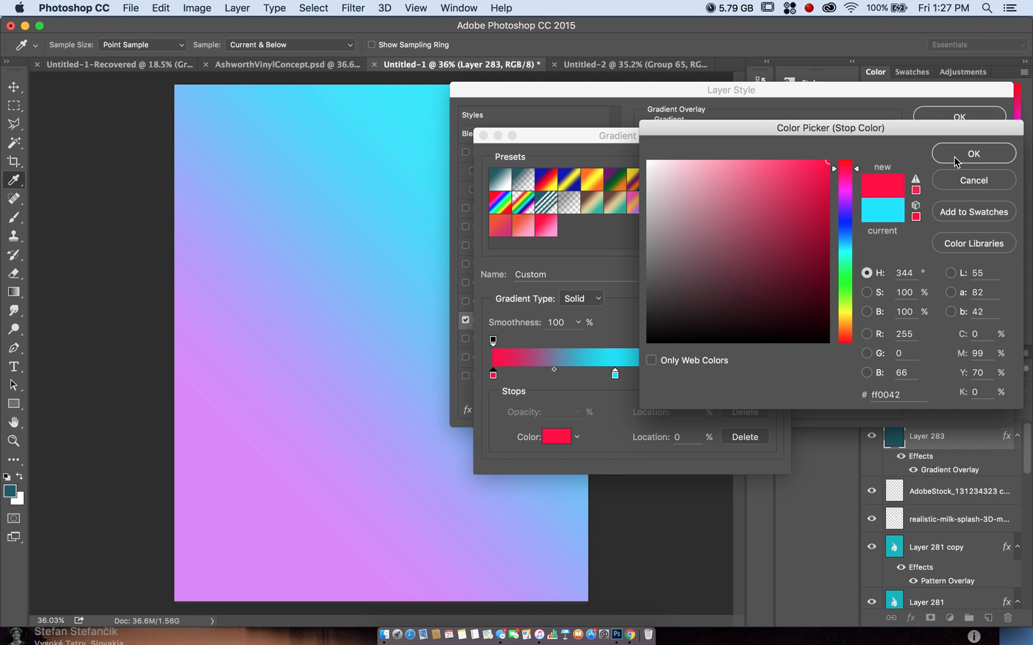
pyautogui.click(974, 154)
# Rearrange the gradient stops so cyan is at 0%, purple at 54% and red at 100%.
pyautogui.moveTo(495, 376); pyautogui.dragTo(735, 383)
pyautogui.click(742, 376)
pyautogui.moveTo(615, 376); pyautogui.dragTo(493, 375)
pyautogui.moveTo(770, 375); pyautogui.dragTo(643, 371)
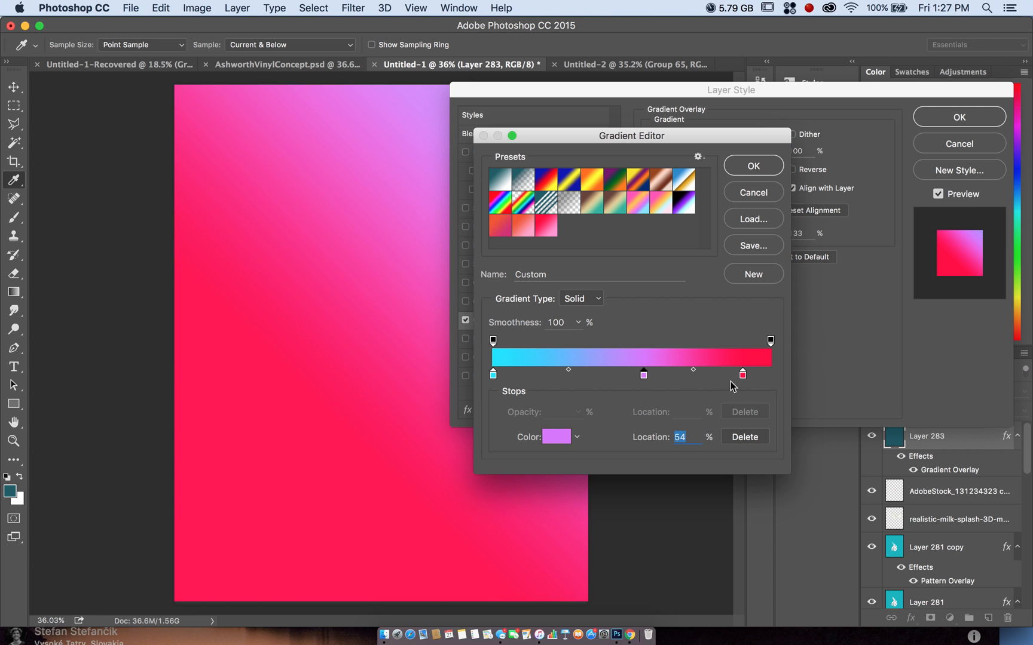
pyautogui.moveTo(743, 374); pyautogui.dragTo(771, 375)
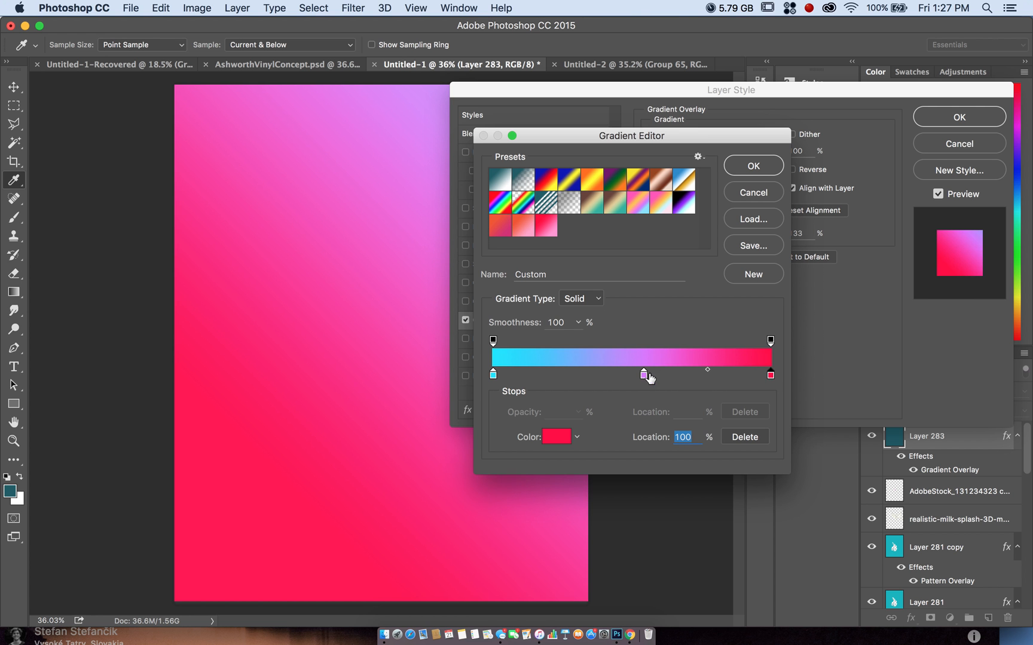
# Change the gradient's middle stop to a deeper, more saturated purple.
pyautogui.doubleClick(643, 374)
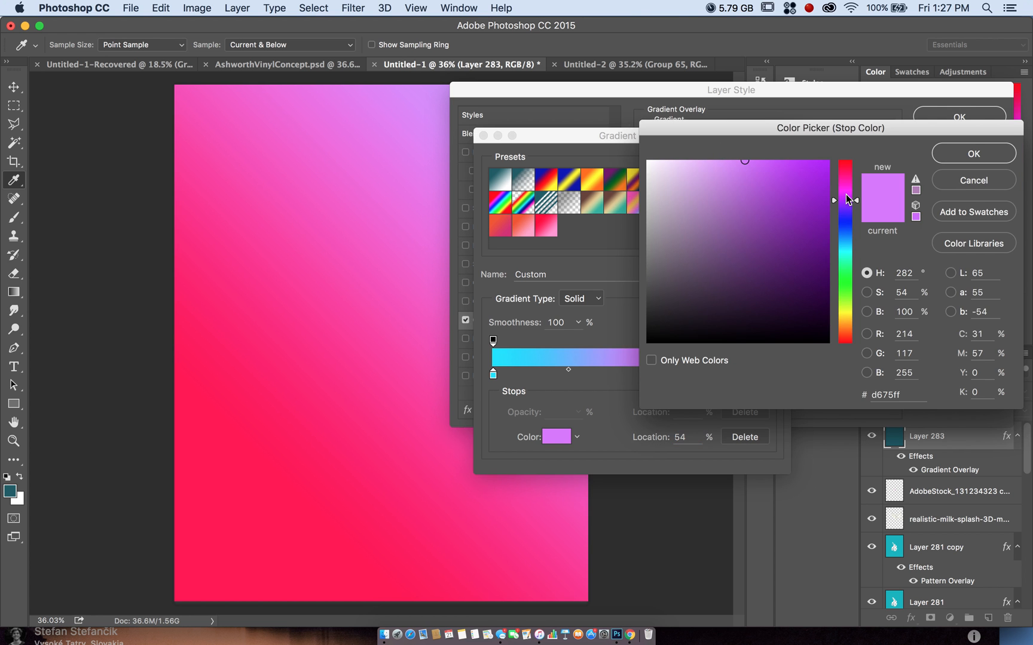
pyautogui.click(846, 195)
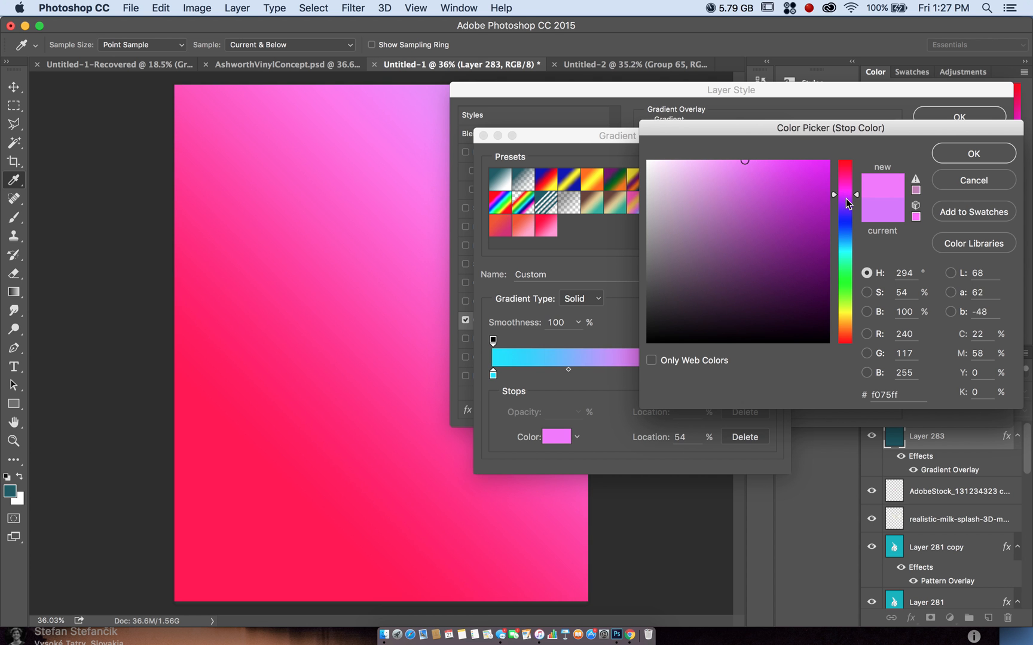
pyautogui.moveTo(845, 196); pyautogui.dragTo(846, 201)
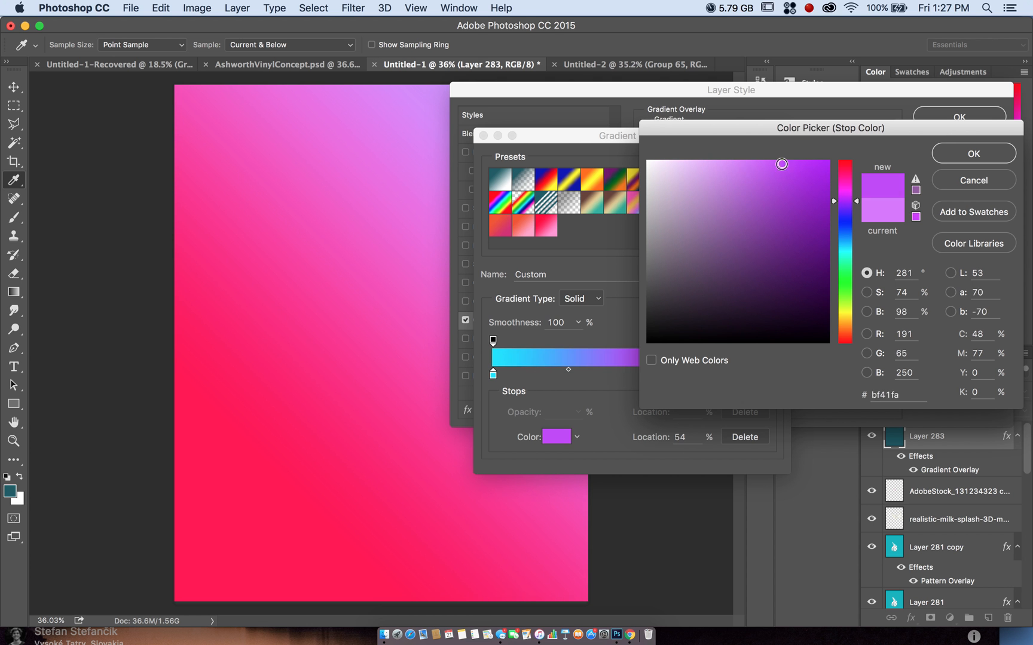
pyautogui.click(932, 153)
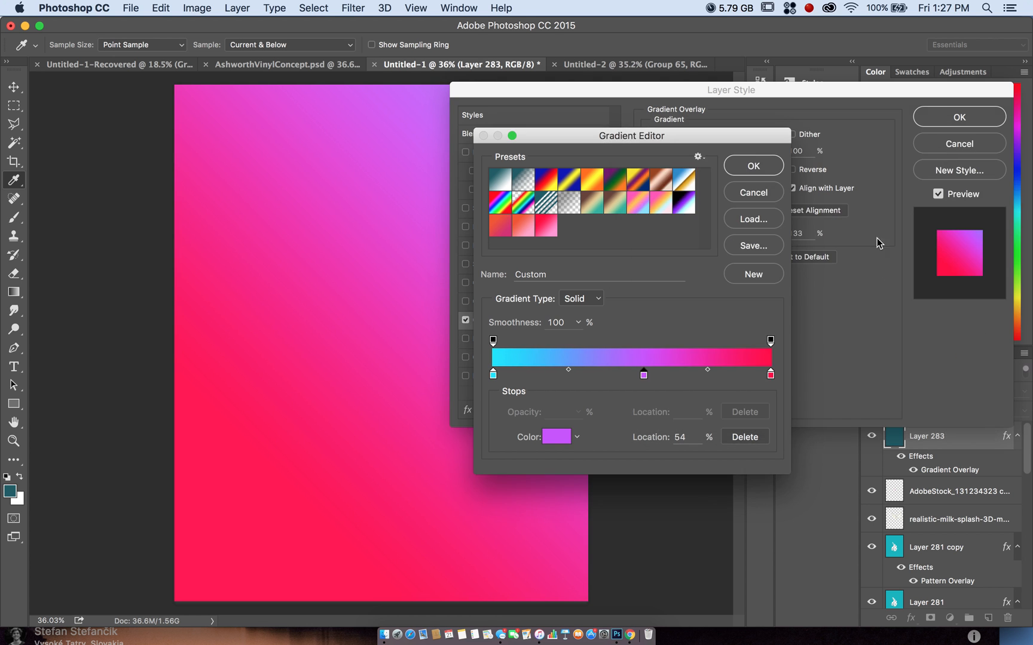
# Soften the gradient's red end stop to pink #ff5f88 and accept the edited gradient.
pyautogui.doubleClick(770, 375)
pyautogui.moveTo(816, 170)
pyautogui.mouseDown()
pyautogui.moveTo(762, 144)
pyautogui.moveTo(760, 158)
pyautogui.moveTo(786, 169)
pyautogui.moveTo(788, 161)
pyautogui.moveTo(761, 160)
pyautogui.mouseUp()
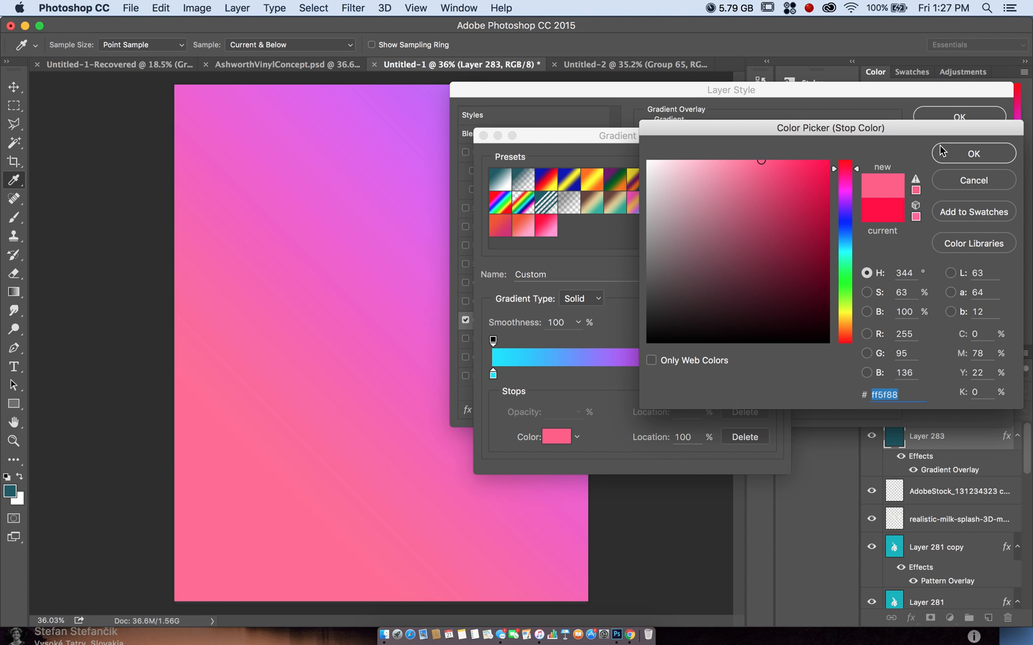
pyautogui.click(936, 150)
pyautogui.click(743, 173)
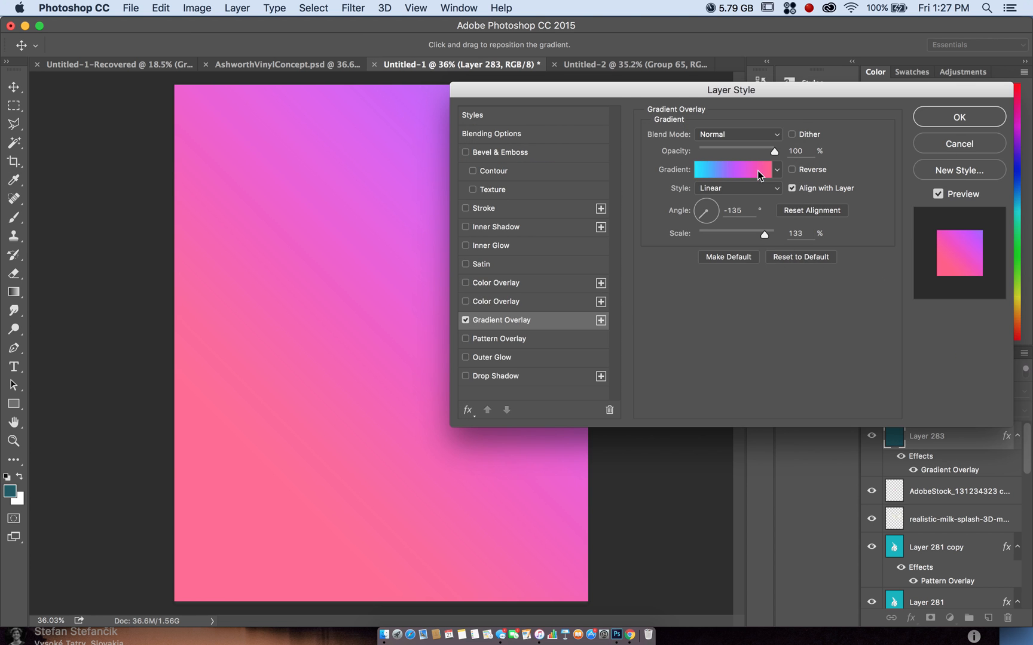
# Reposition the gradient overlay towards the lower-left of the canvas, set its scale to 150%, and apply the layer style.
pyautogui.moveTo(270, 441); pyautogui.dragTo(284, 433)
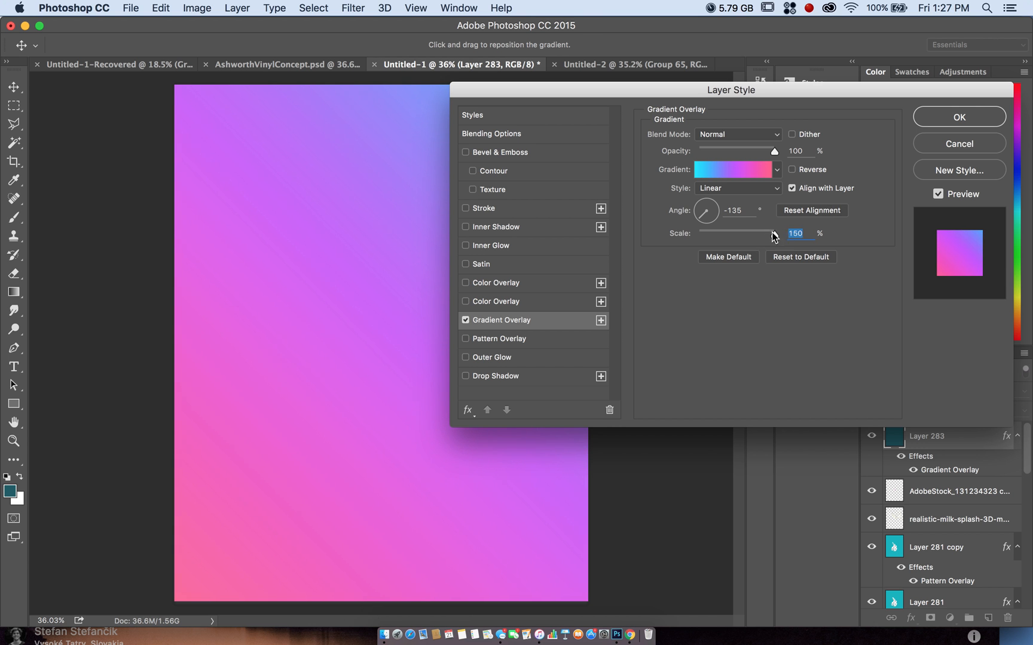
pyautogui.moveTo(783, 232); pyautogui.dragTo(717, 241)
pyautogui.moveTo(402, 318); pyautogui.dragTo(417, 264)
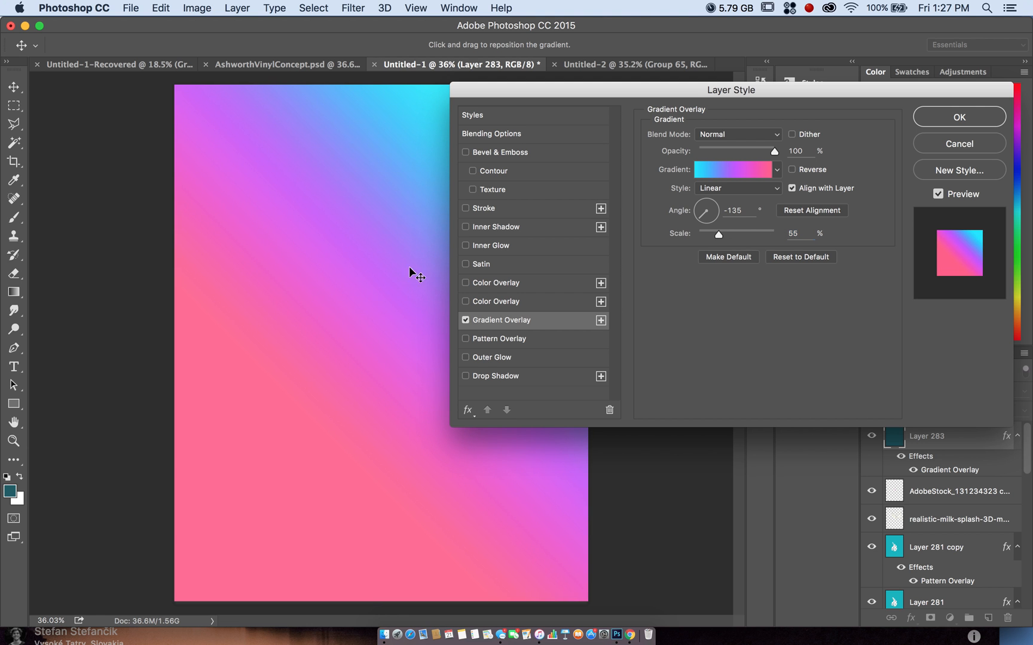
pyautogui.moveTo(354, 310); pyautogui.dragTo(353, 313)
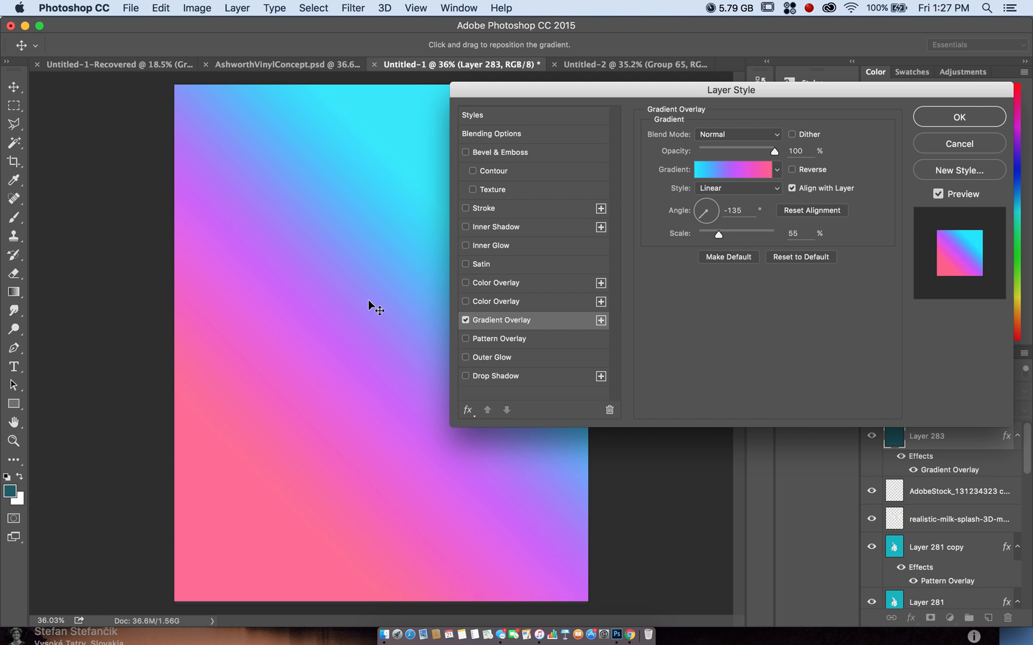
pyautogui.click(771, 230)
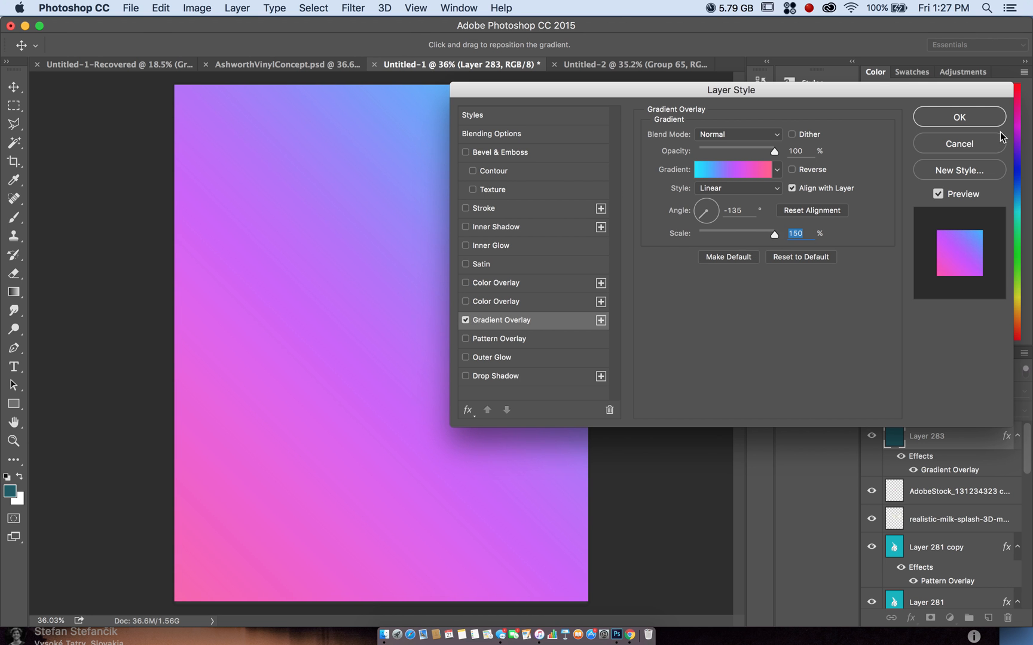
pyautogui.click(978, 113)
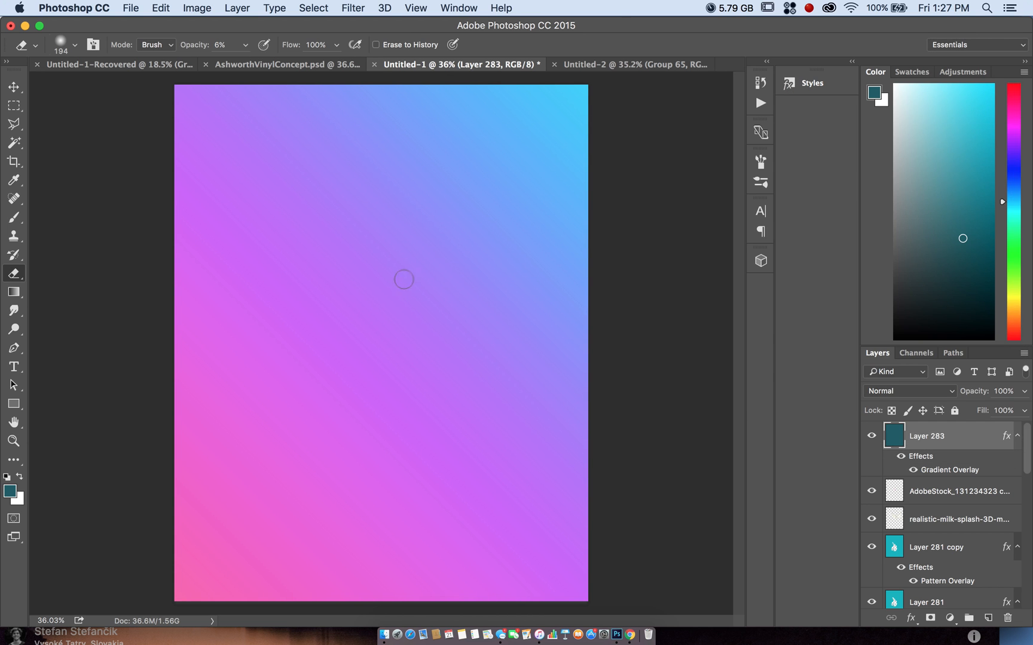
# Switch to the Move tool and rasterize the layer style of Layer 283.
pyautogui.click(14, 84)
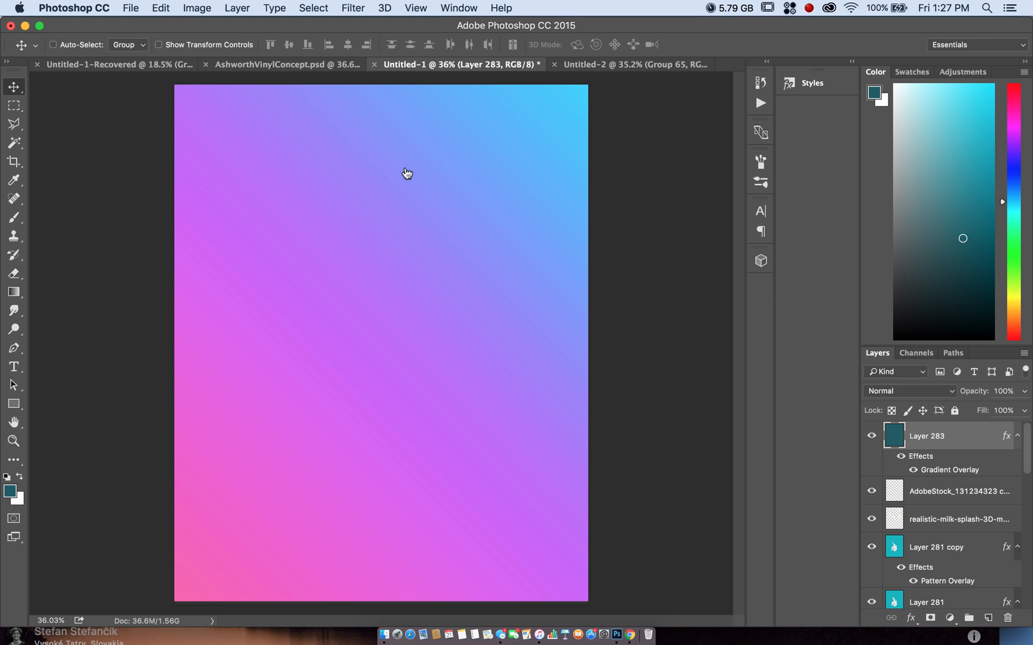
pyautogui.rightClick(968, 443)
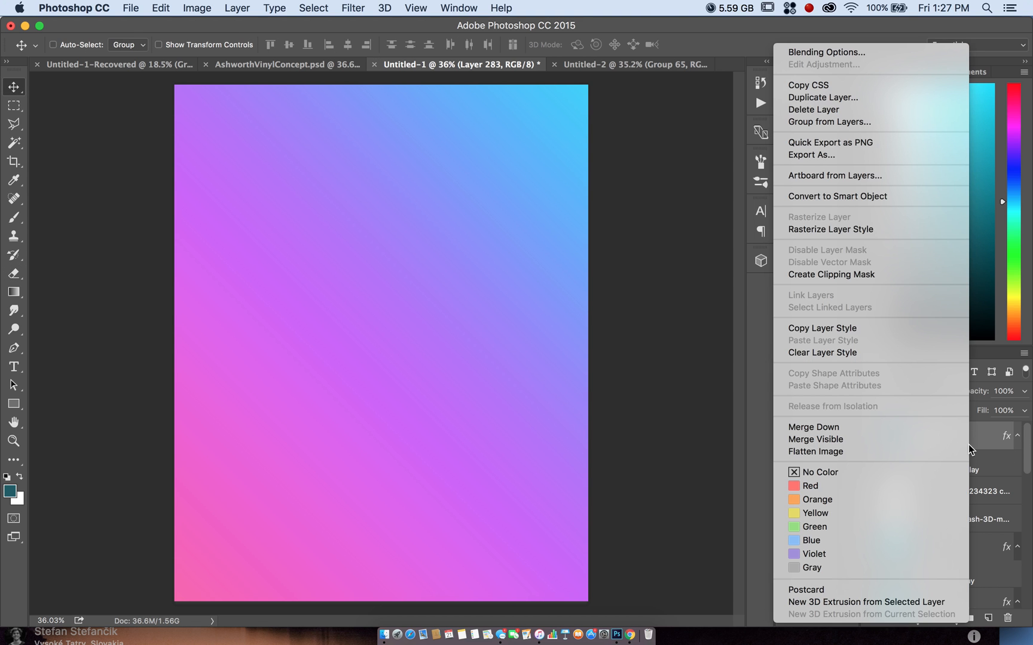
pyautogui.click(863, 231)
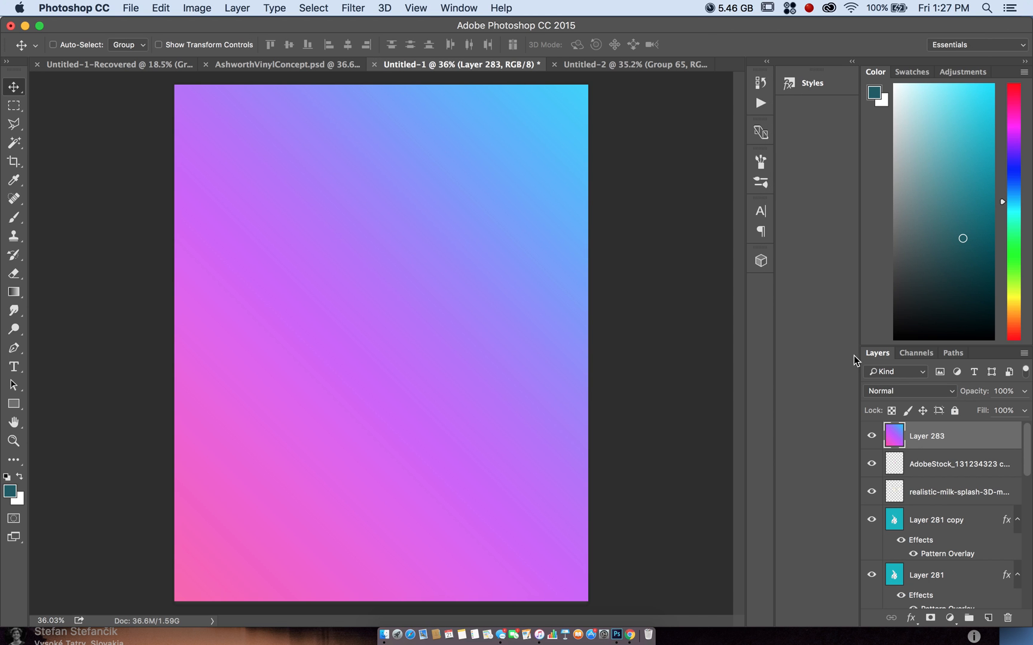
# Create a new layer above Layer 283 and fill it with the default black foreground color at 100% opacity.
pyautogui.click(988, 618)
pyautogui.press('d')
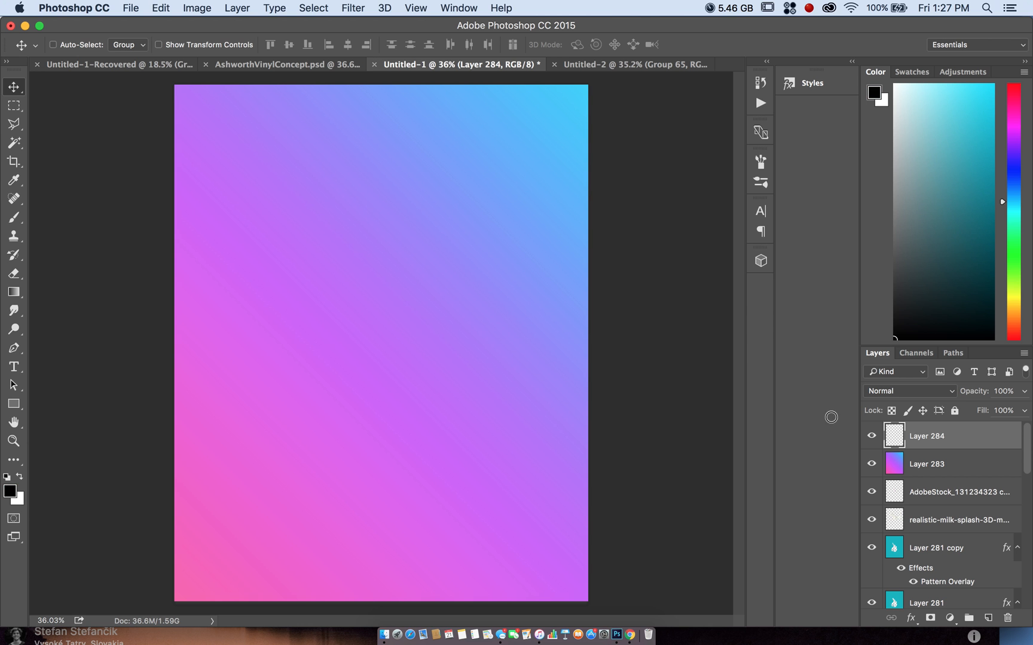
pyautogui.click(160, 7)
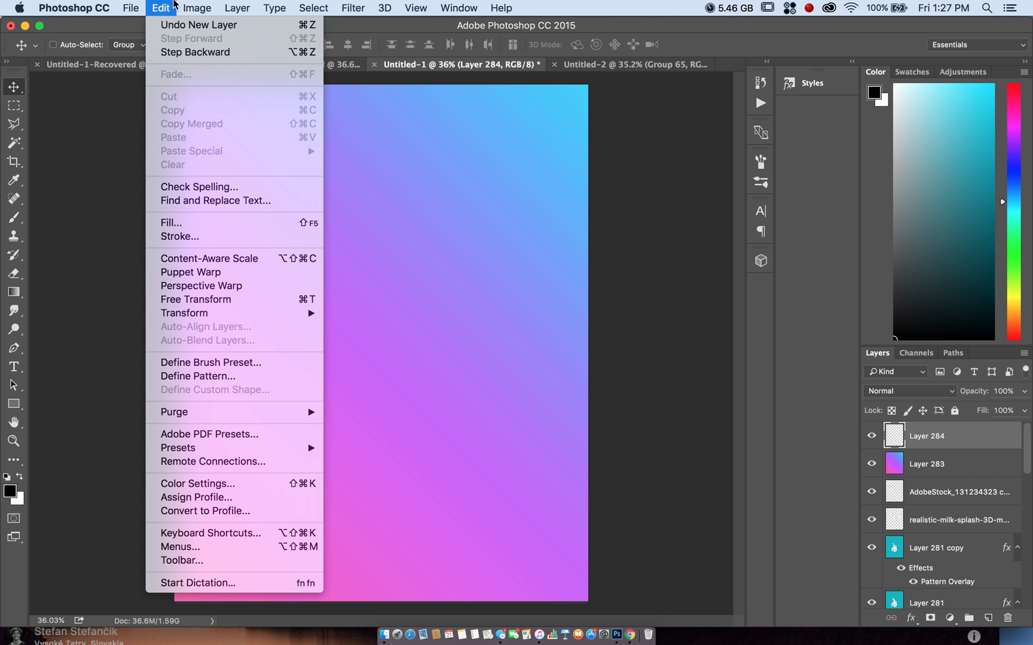
pyautogui.click(189, 222)
pyautogui.click(493, 241)
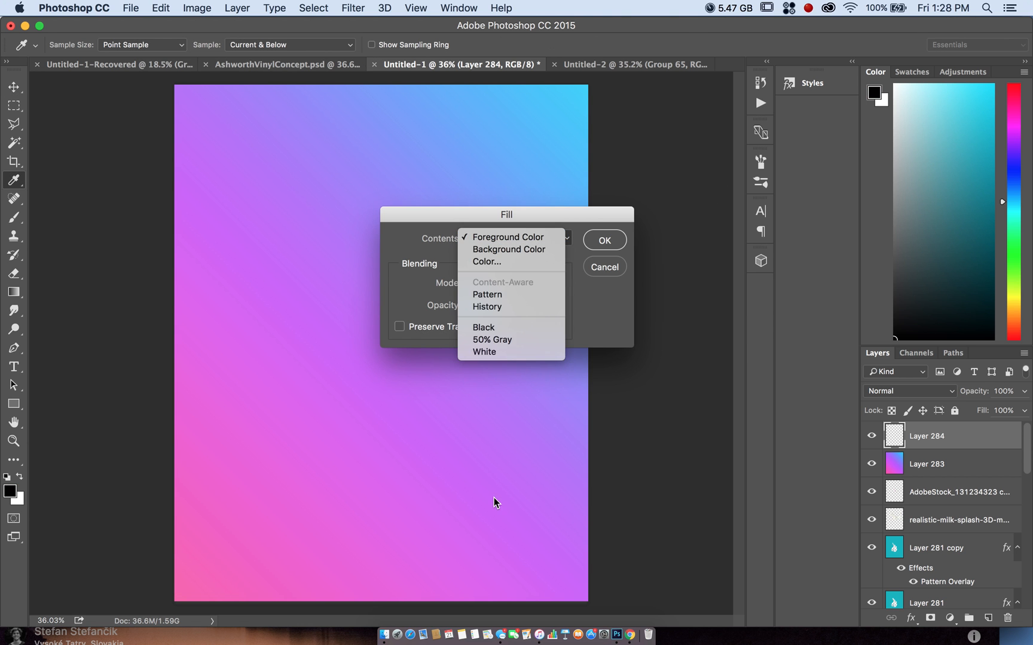
pyautogui.click(615, 275)
pyautogui.click(604, 241)
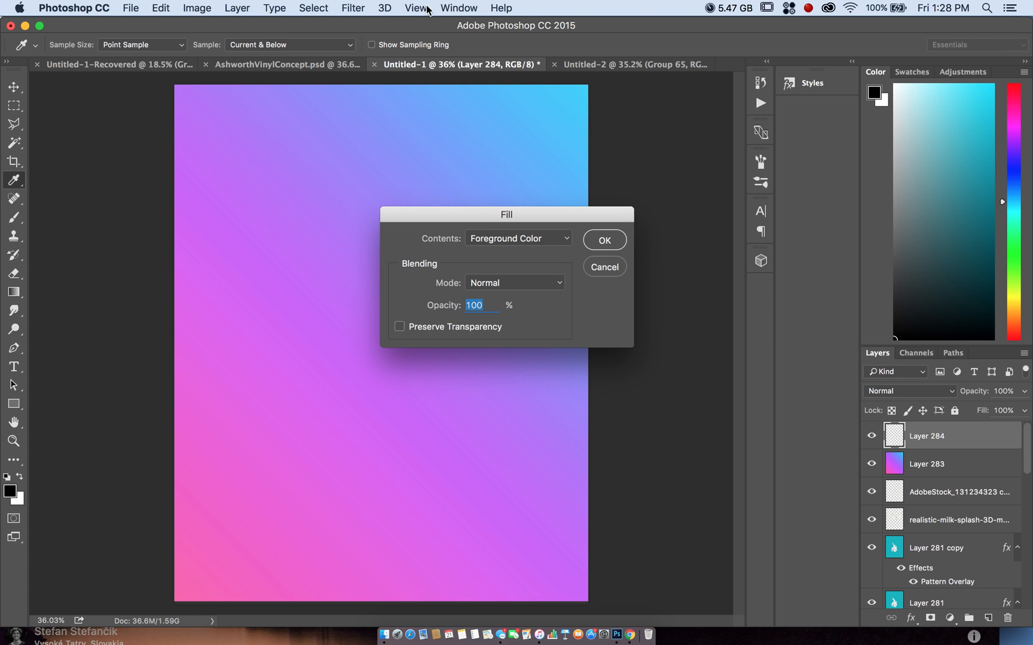
pyautogui.press('v')
# Apply the Add Noise filter to the black layer with an amount of 129.48% and uniform distribution.
pyautogui.click(354, 8)
pyautogui.moveTo(389, 220)
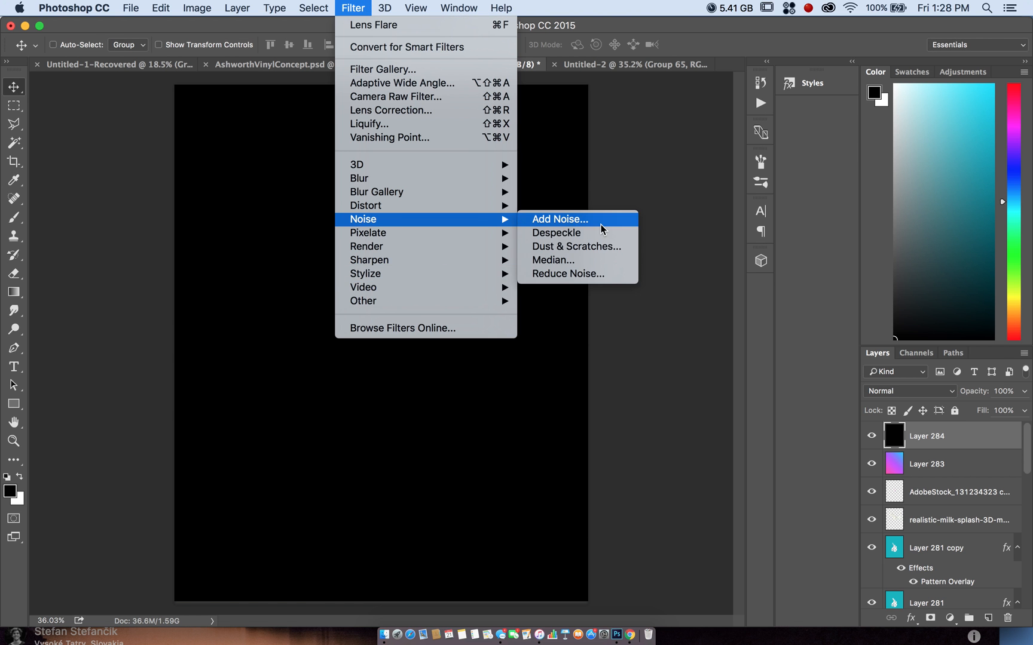
pyautogui.click(600, 225)
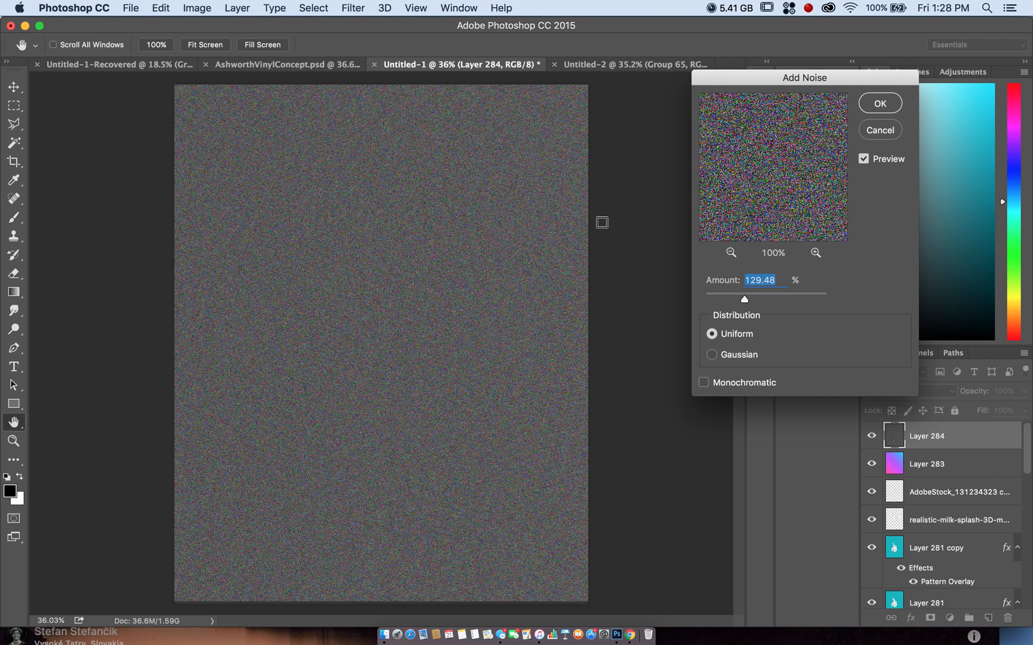
pyautogui.click(873, 102)
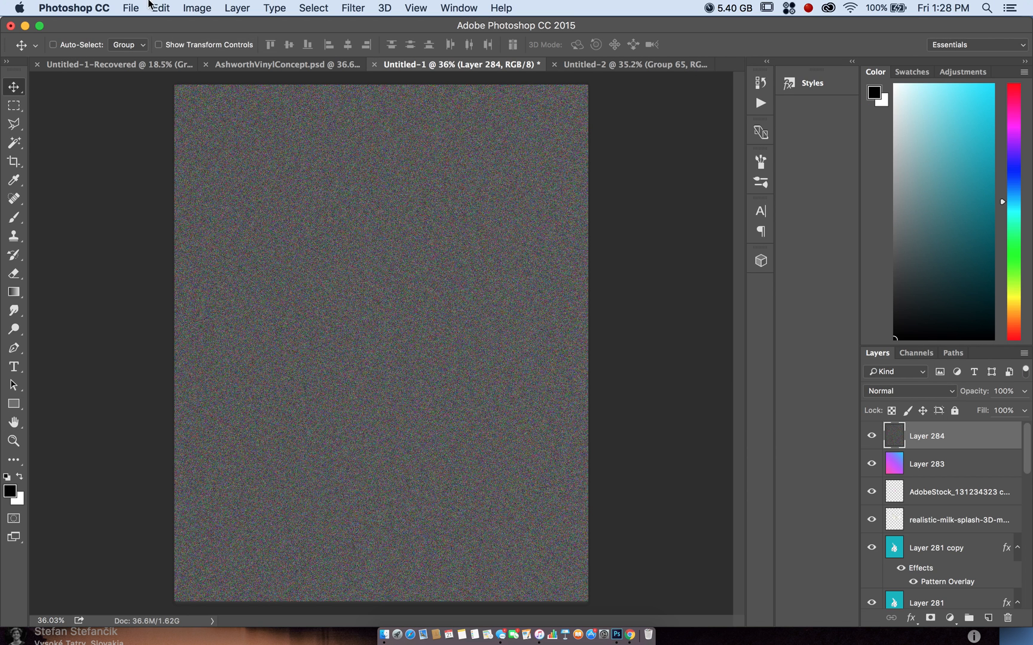
# Scale the noise layer down proportionally to about 53.75%, keeping it anchored to the canvas's lower-left corner.
pyautogui.click(156, 5)
pyautogui.moveTo(220, 316)
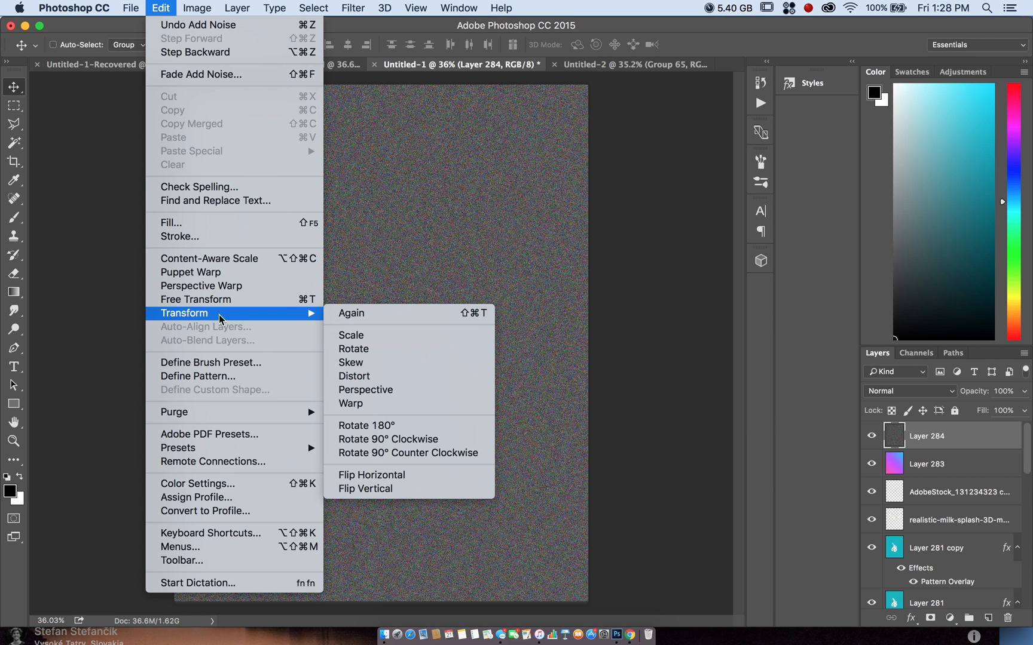
pyautogui.click(398, 336)
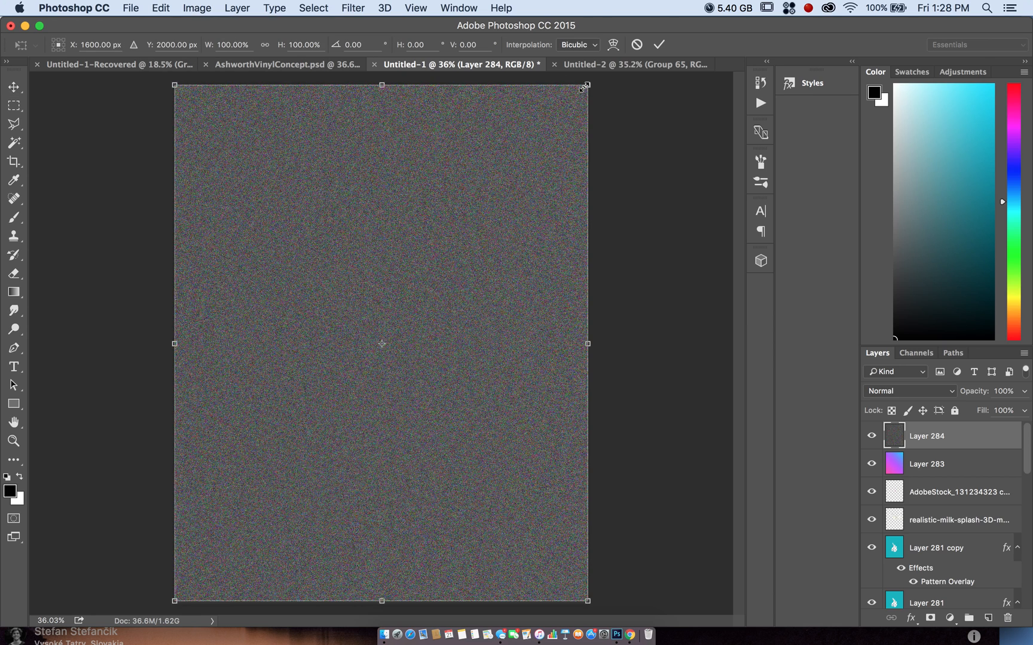
pyautogui.moveTo(580, 88); pyautogui.dragTo(383, 255)
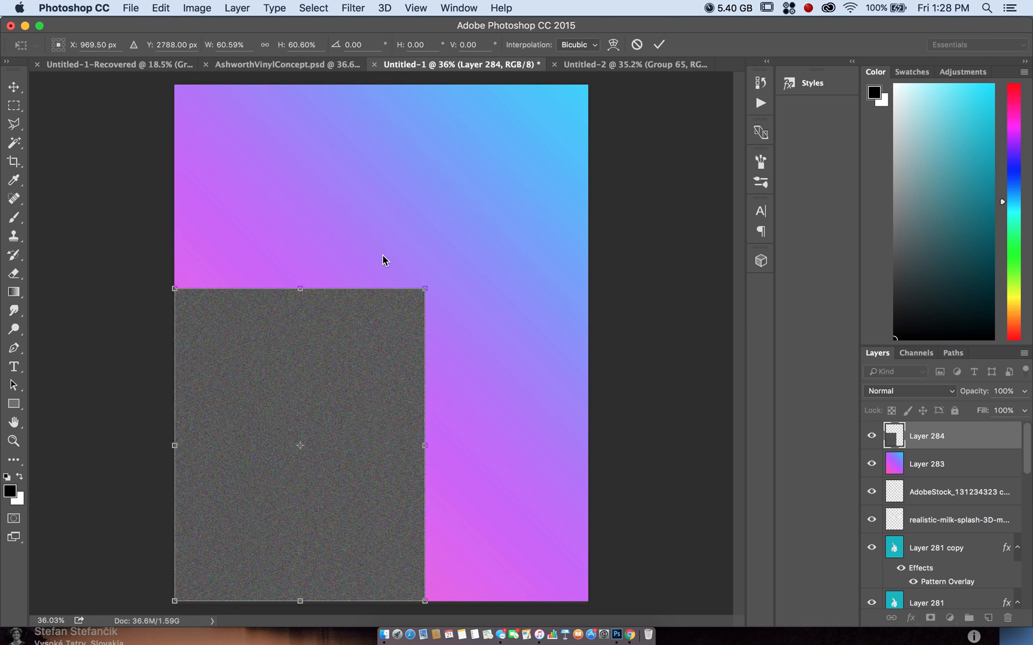
pyautogui.moveTo(424, 288); pyautogui.dragTo(396, 323)
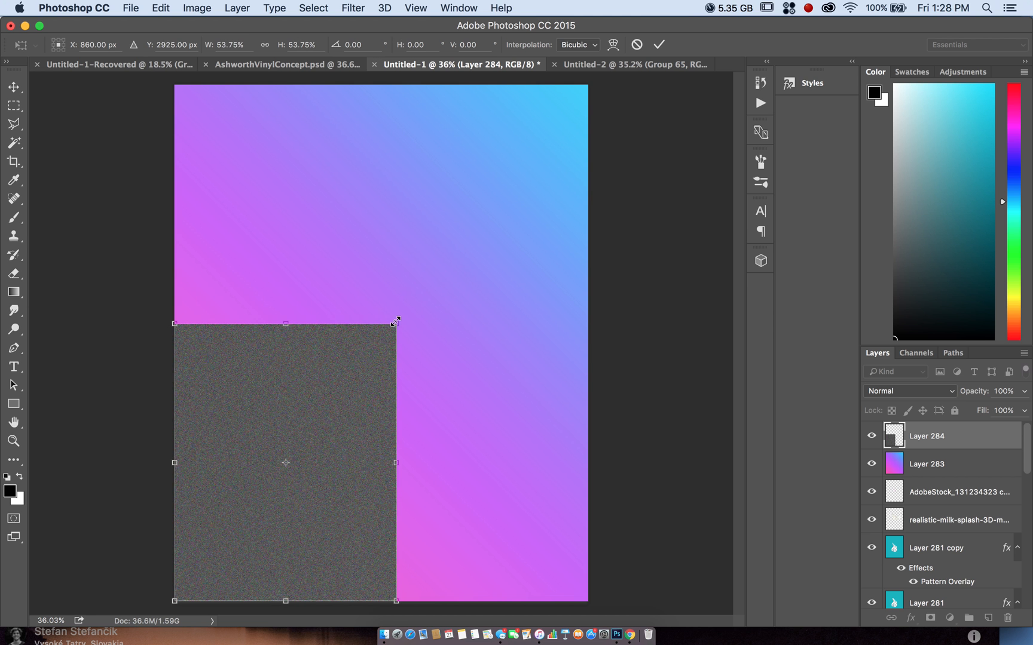
pyautogui.press('Return')
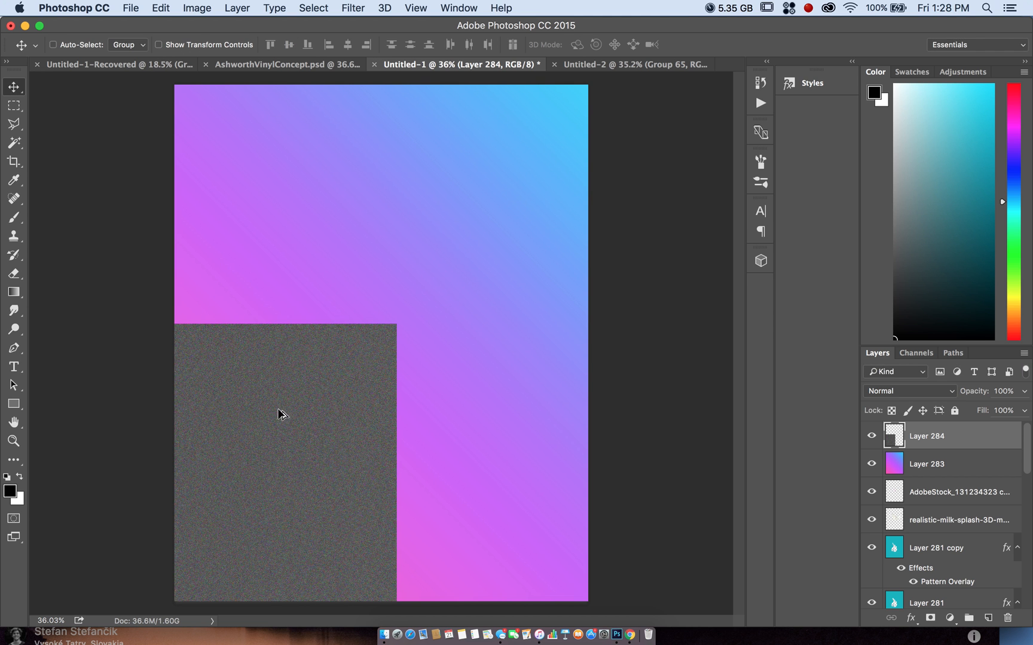
# Duplicate the noise tile and place the copy beside it so the pair spans the canvas's lower half.
pyautogui.moveTo(487, 426)
pyautogui.mouseDown()
pyautogui.moveTo(516, 428)
pyautogui.moveTo(500, 429)
pyautogui.mouseUp()
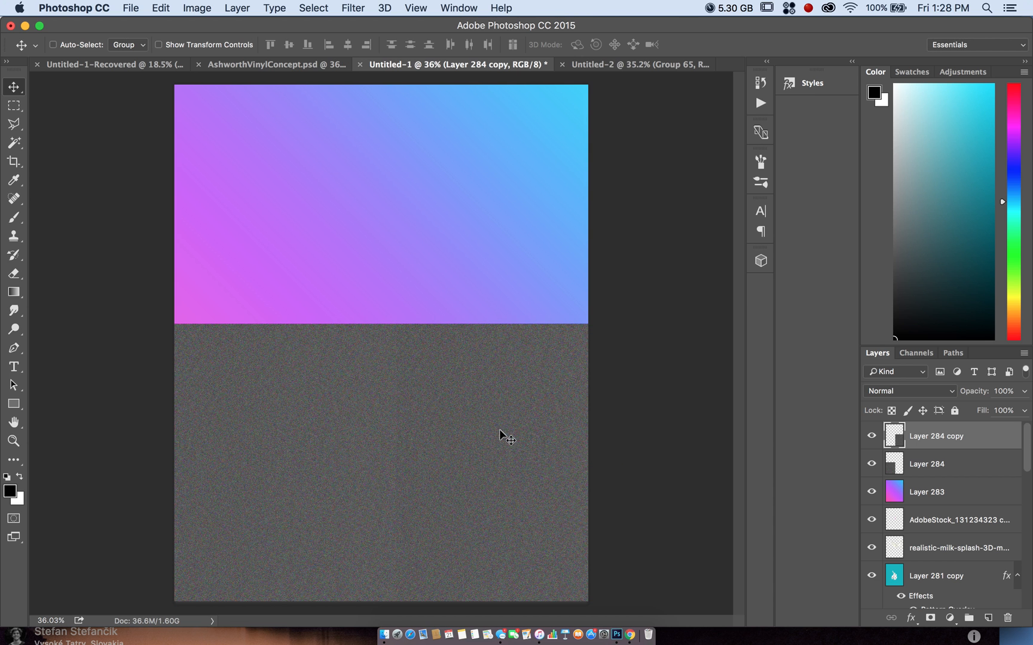
pyautogui.click(423, 7)
pyautogui.click(426, 362)
pyautogui.moveTo(444, 399); pyautogui.dragTo(448, 423)
pyautogui.scroll(3, 394, 396)
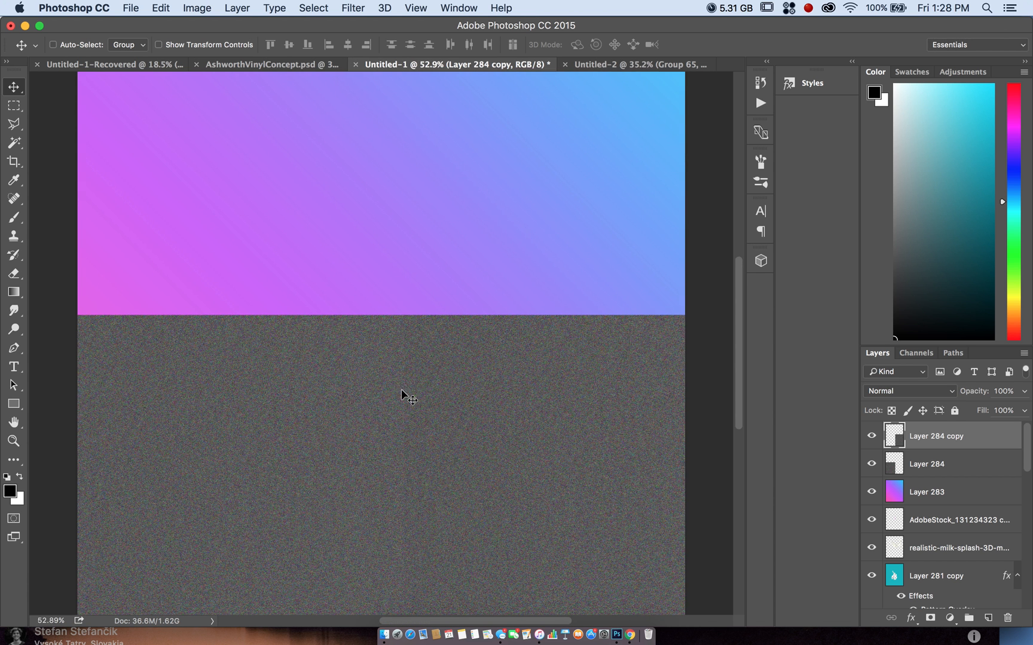
pyautogui.scroll(-2, 400, 384)
# Flip the duplicated noise tile horizontally so it mirrors the original at the seam.
pyautogui.click(160, 8)
pyautogui.moveTo(177, 314)
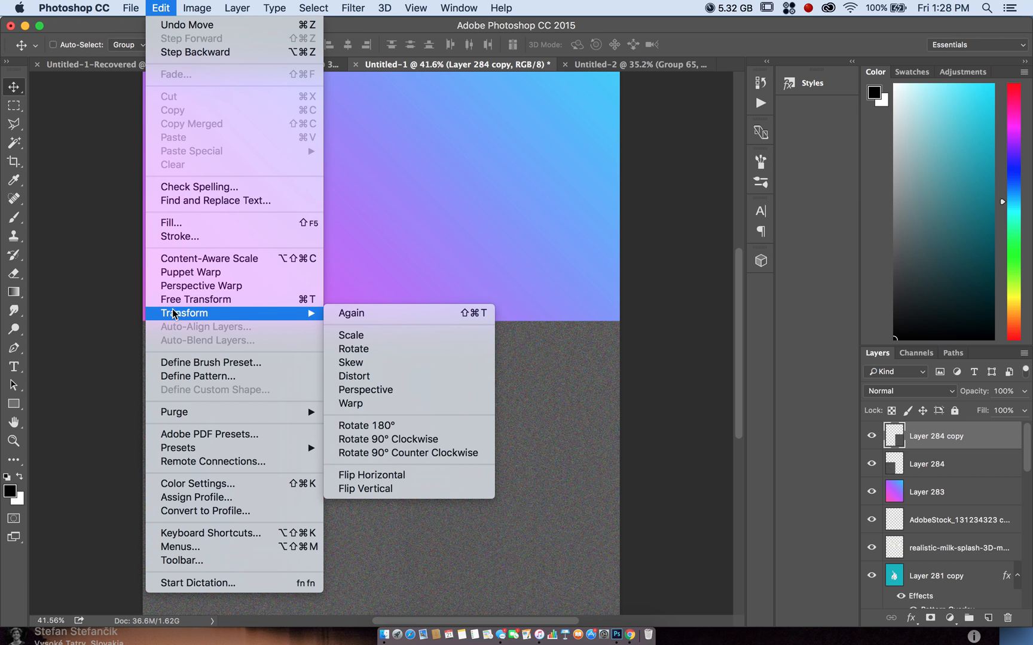
pyautogui.click(412, 476)
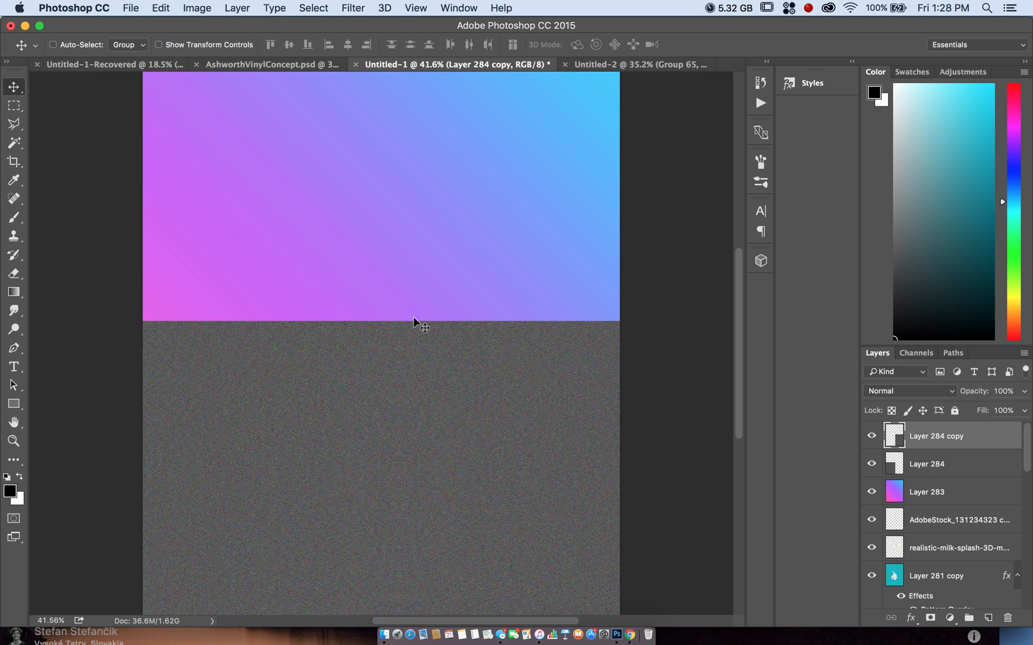
pyautogui.scroll(-3, 387, 294)
pyautogui.scroll(2, 382, 371)
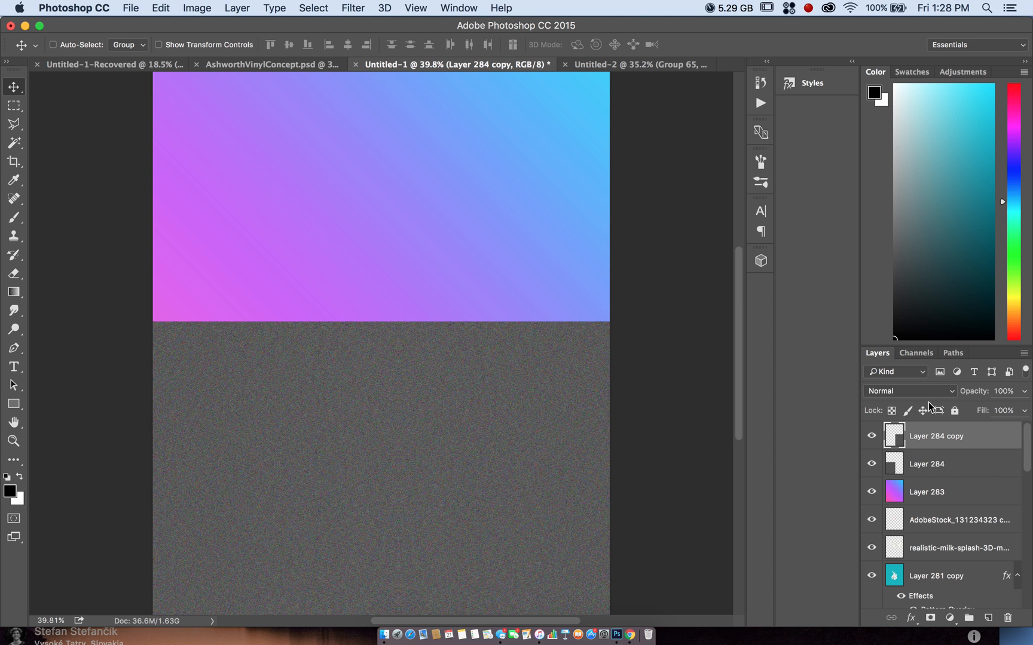
# Merge the original noise tile layer and its flipped copy into one layer.
pyautogui.keyDown('shift'); pyautogui.click(972, 463); pyautogui.keyUp('shift')
pyautogui.rightClick(972, 464)
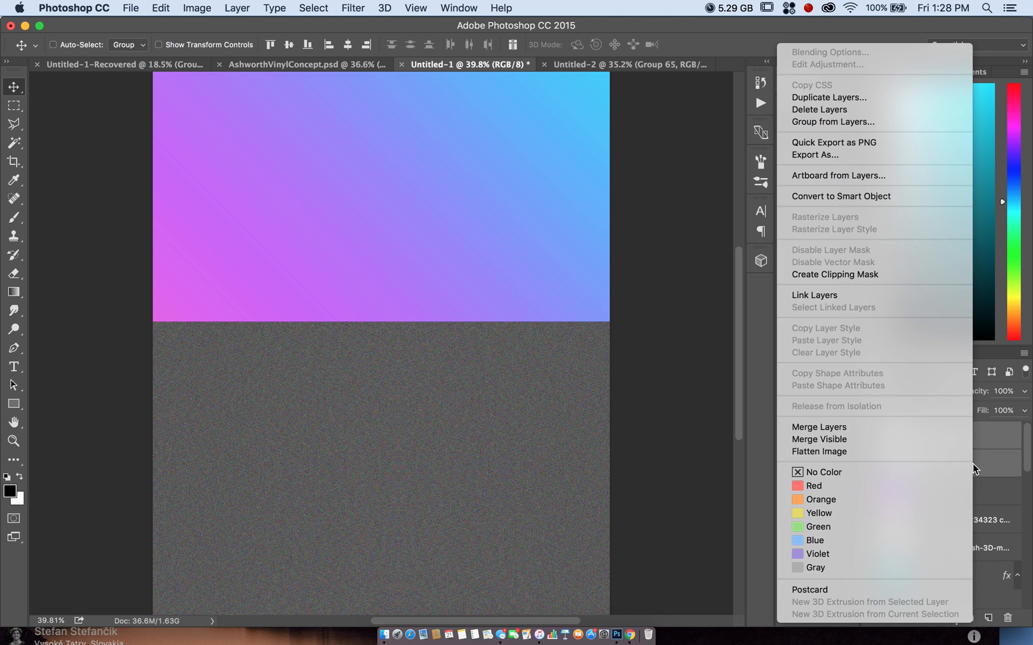
pyautogui.click(913, 429)
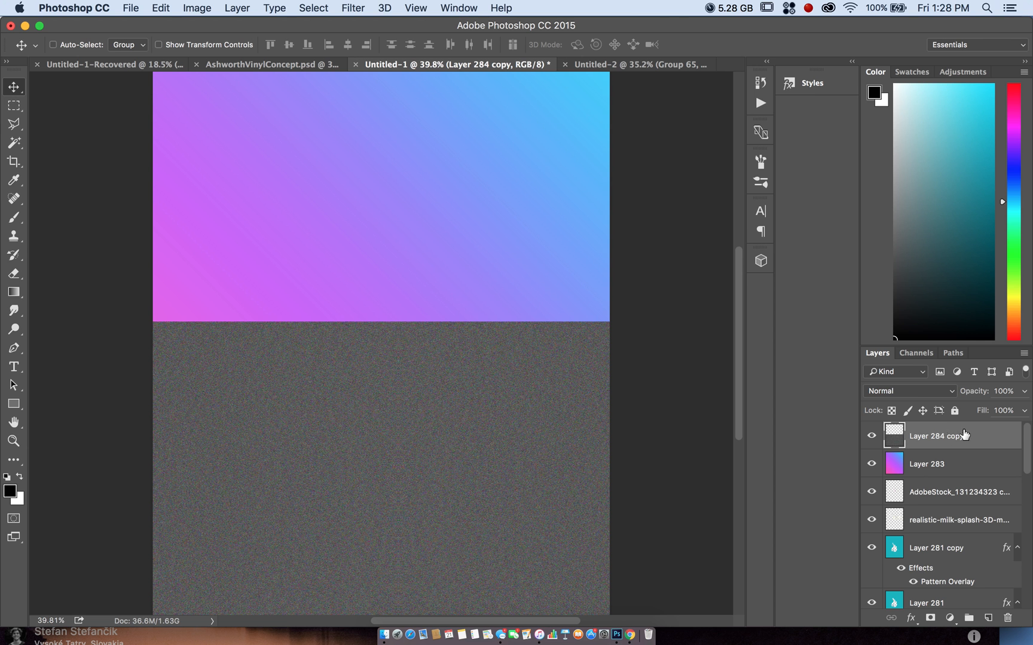
# Duplicate the merged noise strip over the canvas's upper half and flip the copy vertically.
pyautogui.moveTo(444, 416); pyautogui.dragTo(424, 180)
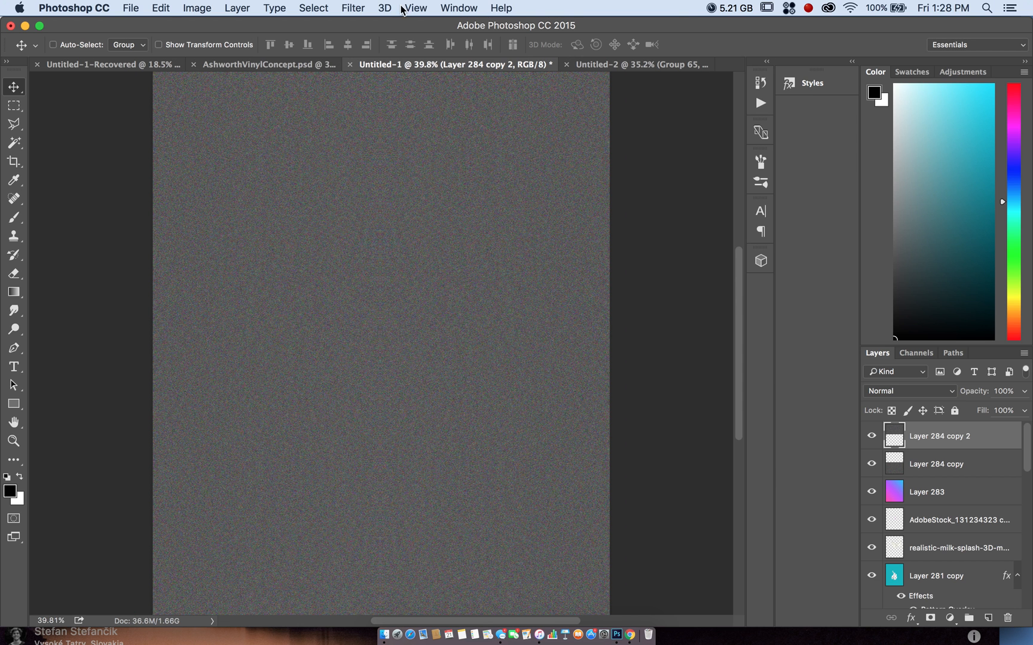
pyautogui.click(160, 7)
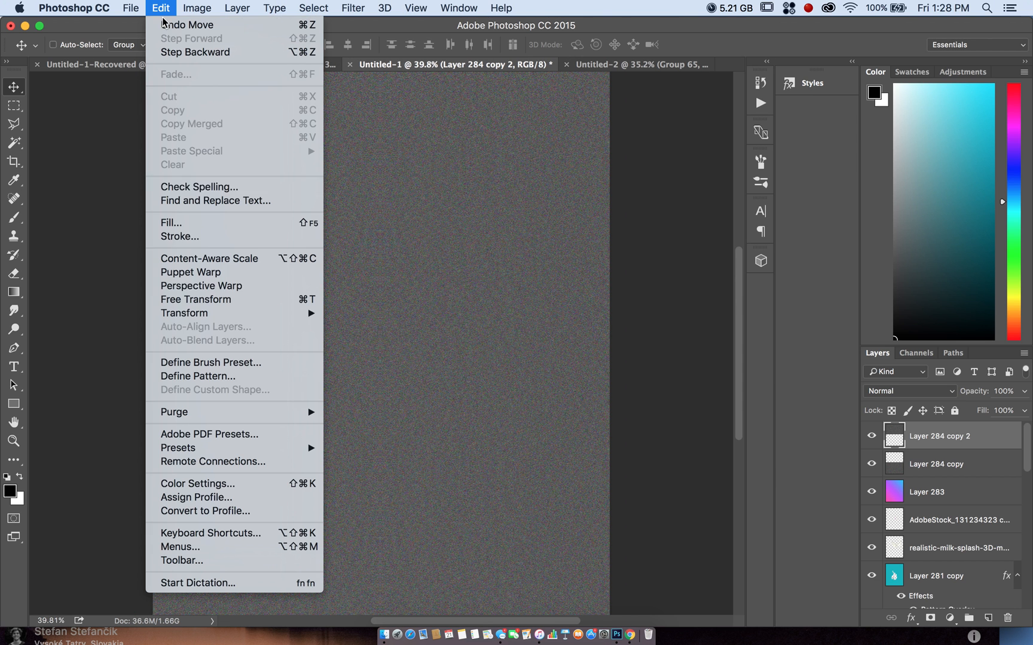
pyautogui.moveTo(201, 314)
pyautogui.click(400, 490)
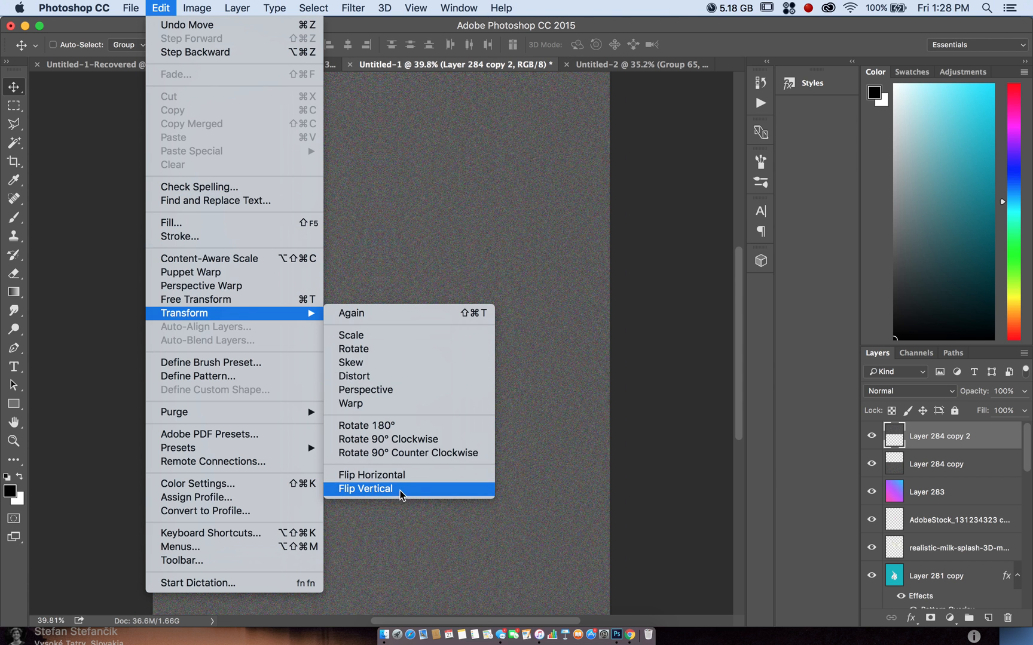
pyautogui.scroll(-2, 362, 332)
pyautogui.scroll(-1, 362, 332)
# Merge the upper and lower noise strips, Layer 284 copy 2 and Layer 284 copy, into one layer.
pyautogui.keyDown('shift'); pyautogui.click(956, 464); pyautogui.keyUp('shift')
pyautogui.rightClick(993, 466)
pyautogui.click(920, 428)
# Scale down and reposition the merged noise layer so it fits the canvas edges.
pyautogui.click(160, 8)
pyautogui.moveTo(184, 322)
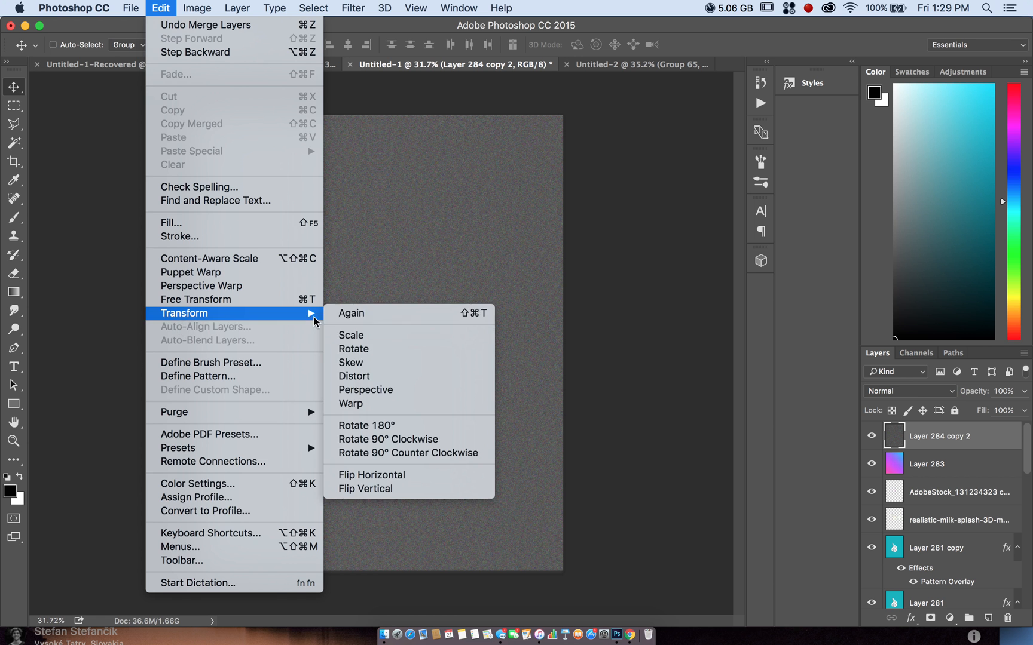
pyautogui.click(380, 335)
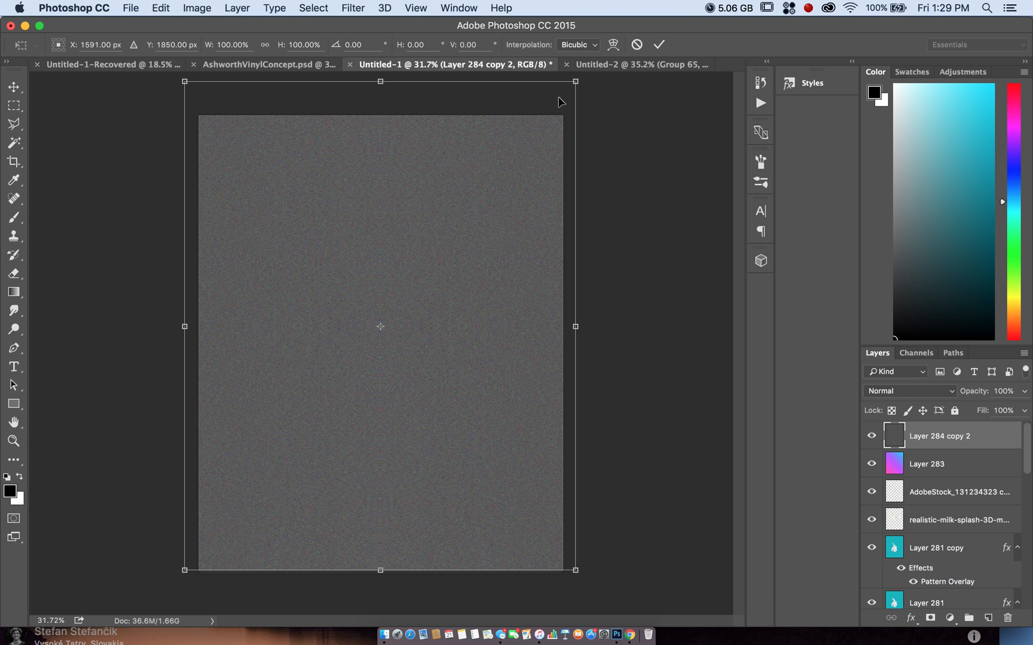
pyautogui.moveTo(575, 82); pyautogui.dragTo(555, 128)
pyautogui.moveTo(405, 269); pyautogui.dragTo(416, 272)
pyautogui.moveTo(562, 572); pyautogui.dragTo(564, 573)
pyautogui.press('Return')
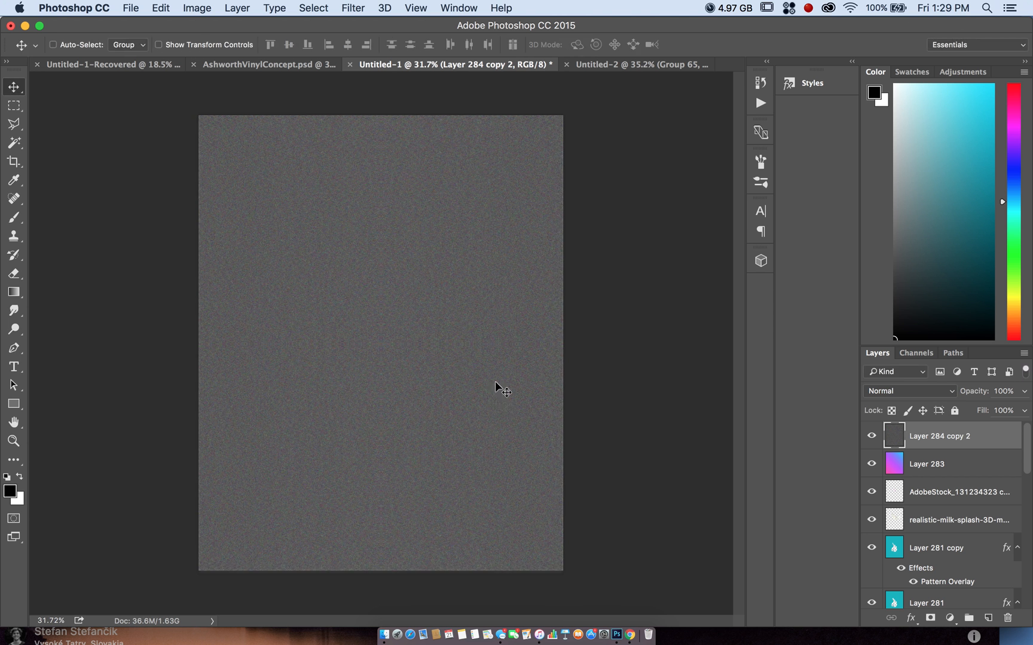
# Open the blending options of the noise layer and set its blend mode to Overlay.
pyautogui.doubleClick(971, 436)
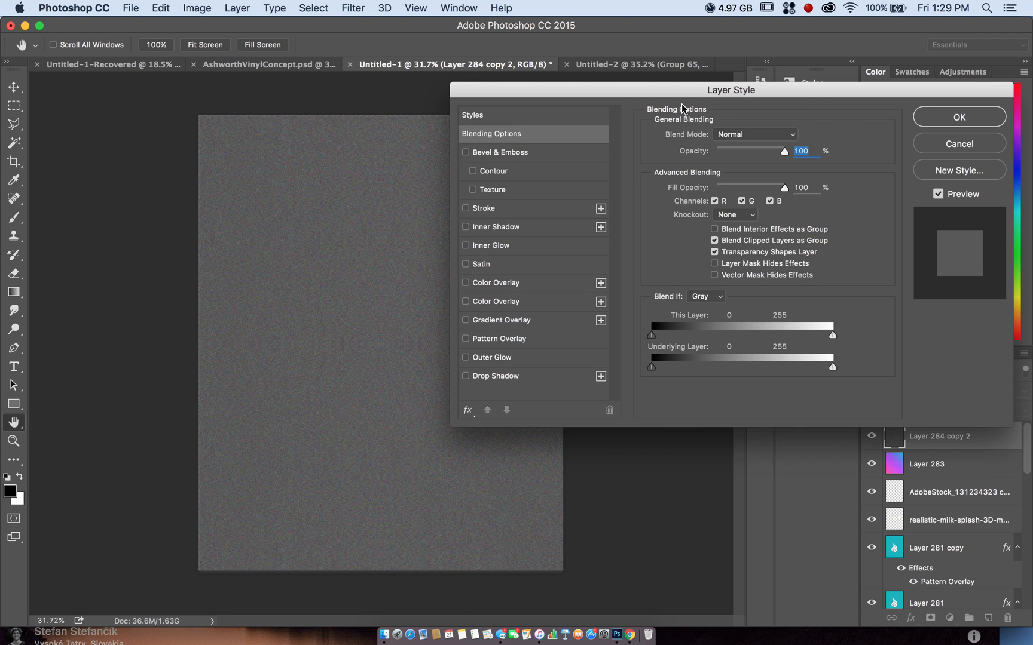
pyautogui.click(738, 133)
pyautogui.click(738, 289)
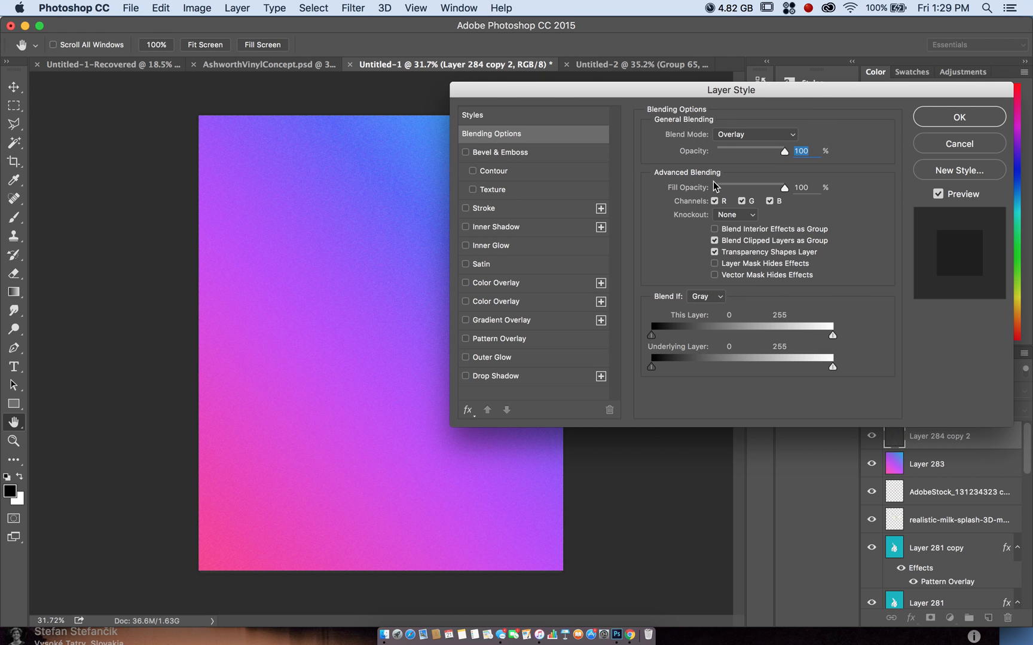
# Try the Color Burn blend mode on the noise layer with the opacity reduced to 35%.
pyautogui.moveTo(672, 98); pyautogui.dragTo(793, 109)
pyautogui.moveTo(846, 166); pyautogui.dragTo(869, 160)
pyautogui.click(865, 147)
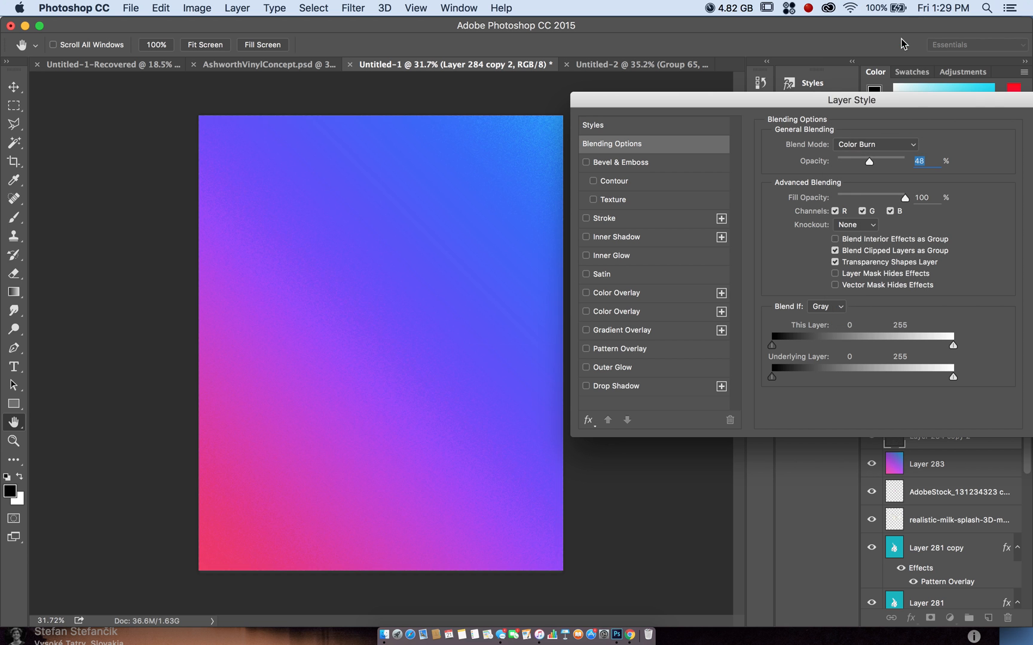
pyautogui.click(848, 162)
pyautogui.moveTo(859, 164)
pyautogui.mouseDown()
pyautogui.moveTo(838, 165)
pyautogui.moveTo(863, 166)
pyautogui.mouseUp()
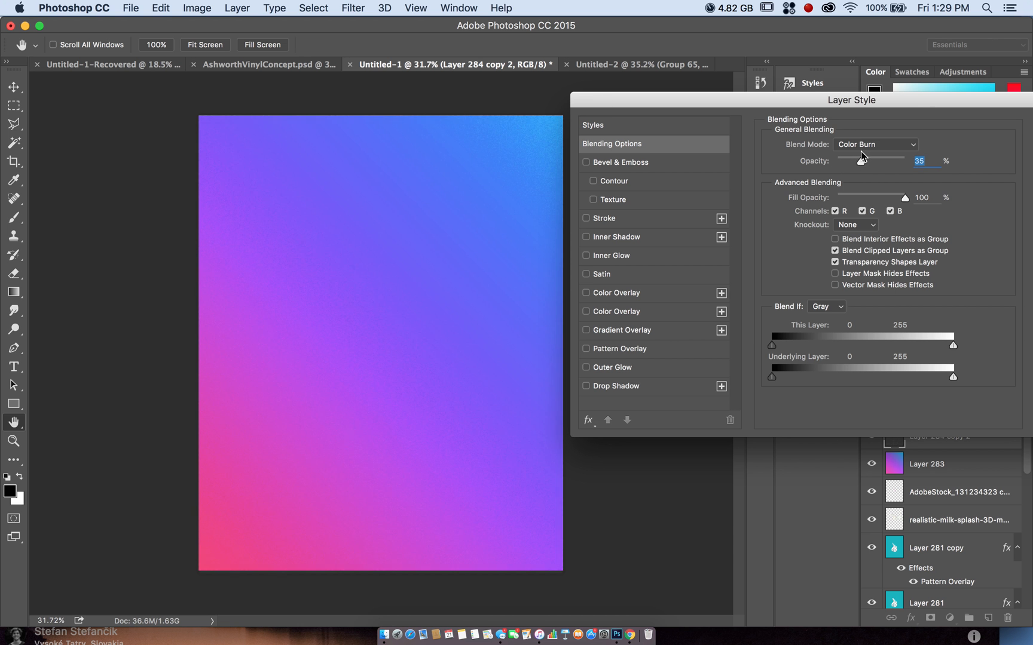
# Set the noise layer's blend mode to Overlay with 57% opacity and apply the layer style.
pyautogui.click(864, 144)
pyautogui.click(846, 240)
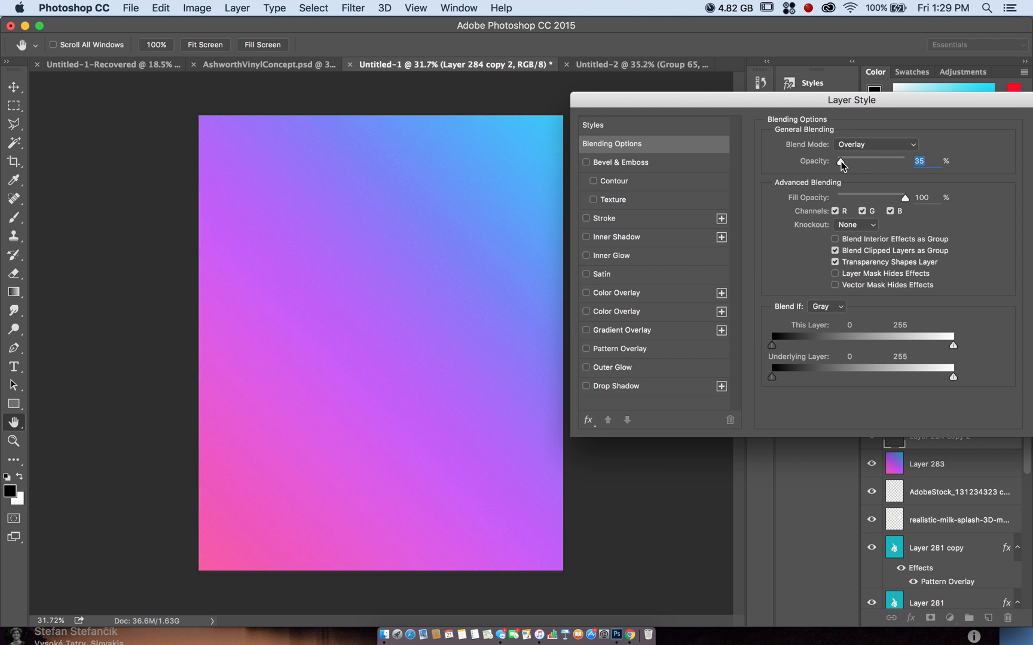
pyautogui.moveTo(861, 163)
pyautogui.mouseDown()
pyautogui.moveTo(896, 156)
pyautogui.moveTo(826, 165)
pyautogui.moveTo(877, 164)
pyautogui.mouseUp()
pyautogui.moveTo(948, 102); pyautogui.dragTo(773, 110)
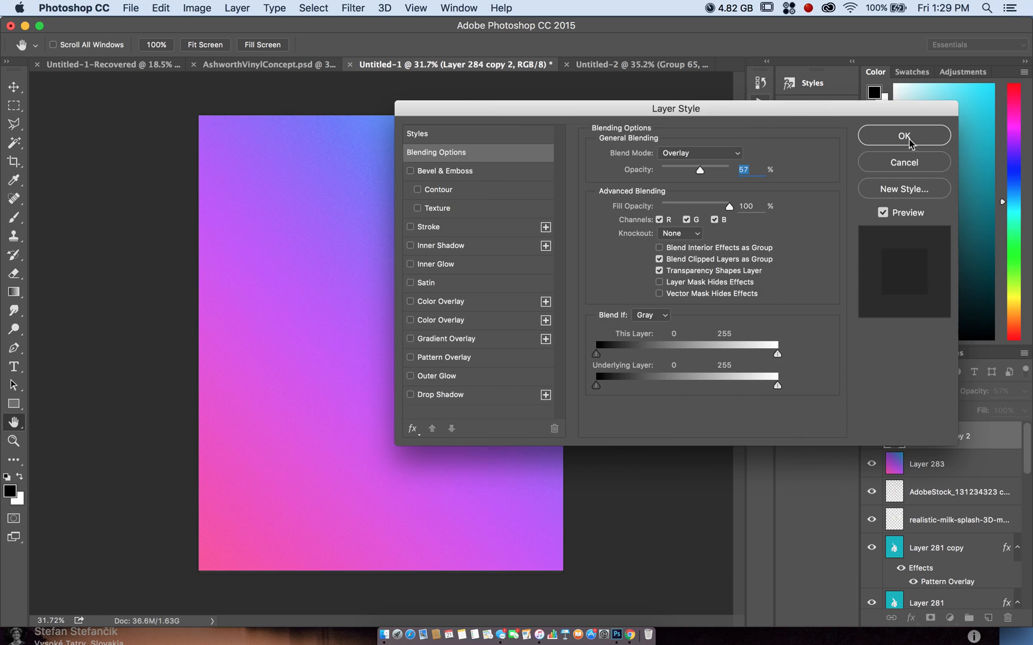
pyautogui.click(909, 137)
# Enable a Gradient Overlay on Layer 283 and choose the preset gradient running from pink through orange to purple and blue.
pyautogui.doubleClick(969, 464)
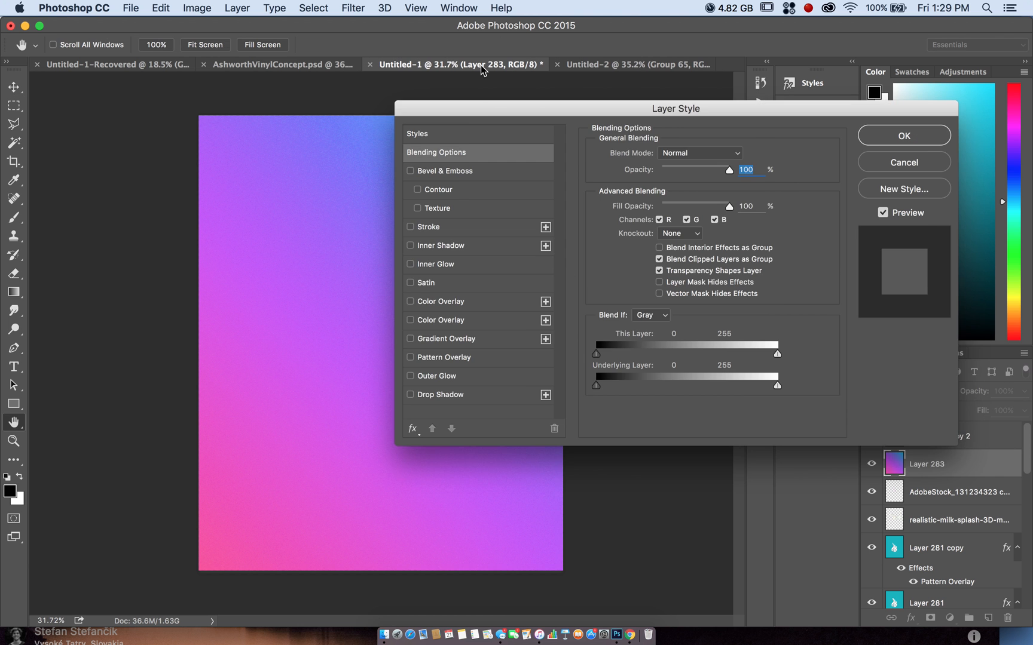
pyautogui.moveTo(468, 112); pyautogui.dragTo(638, 103)
pyautogui.click(581, 331)
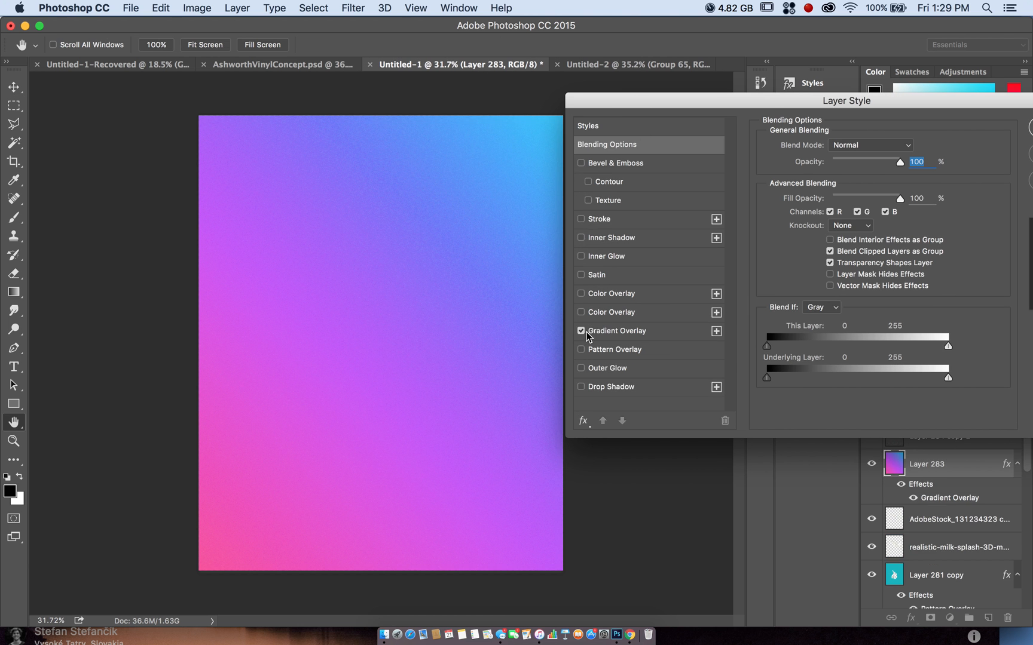
pyautogui.click(693, 331)
pyautogui.click(891, 182)
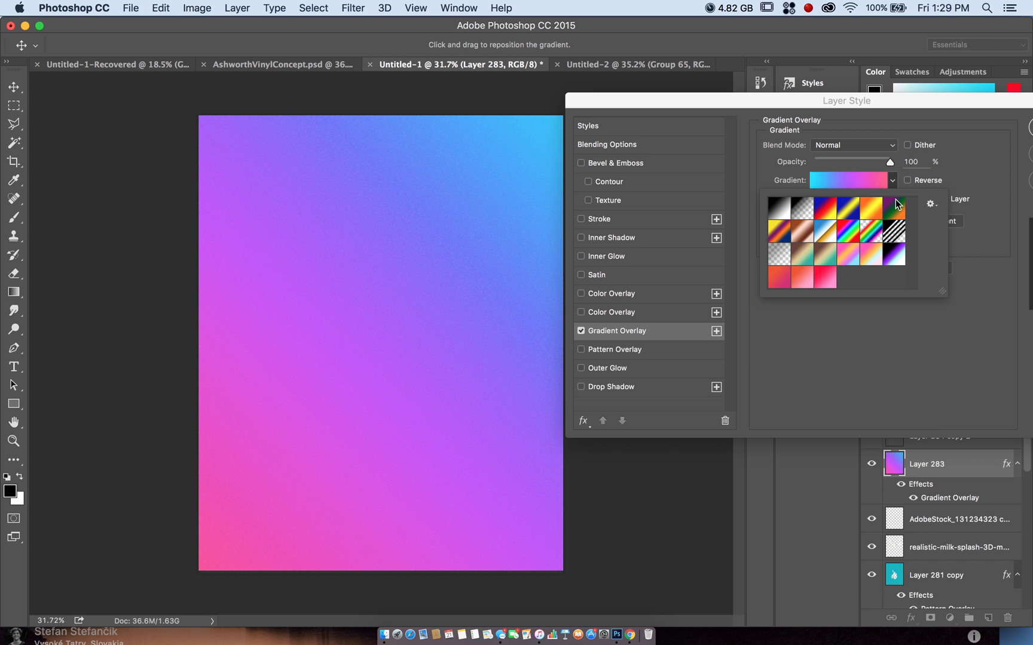
pyautogui.click(855, 256)
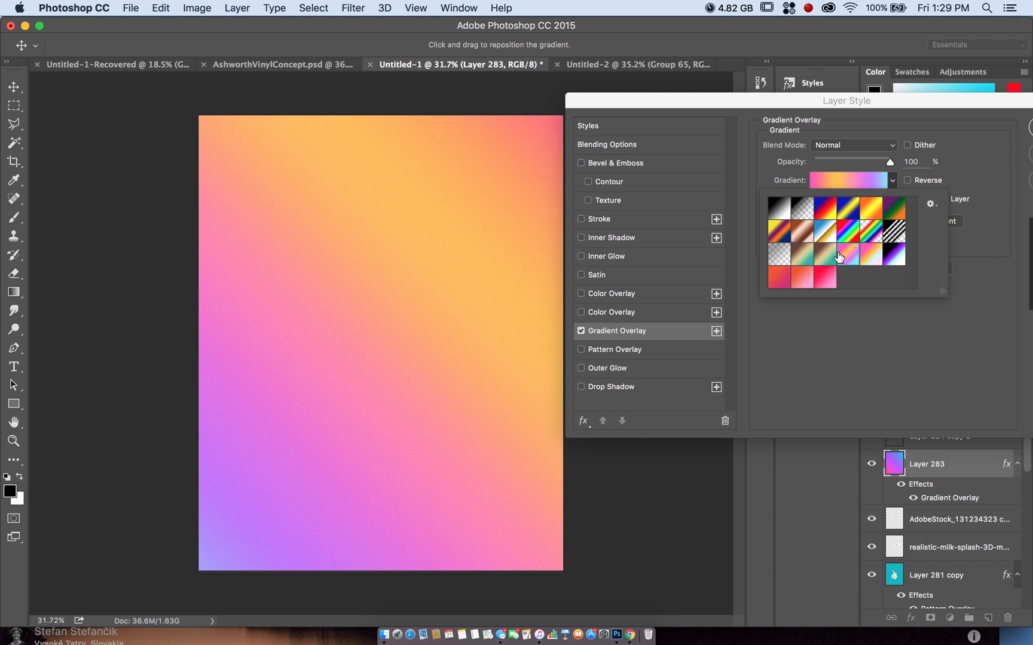
# Confirm the pink-to-blue preset and apply the 100% Normal linear Gradient Overlay to Layer 283.
pyautogui.click(883, 339)
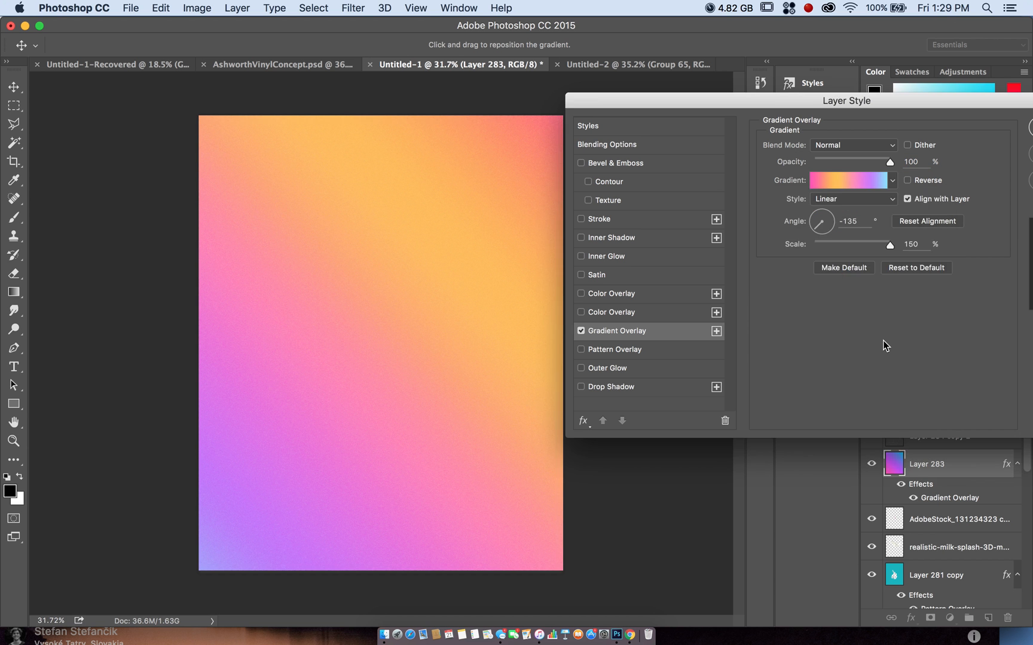
pyautogui.click(1031, 128)
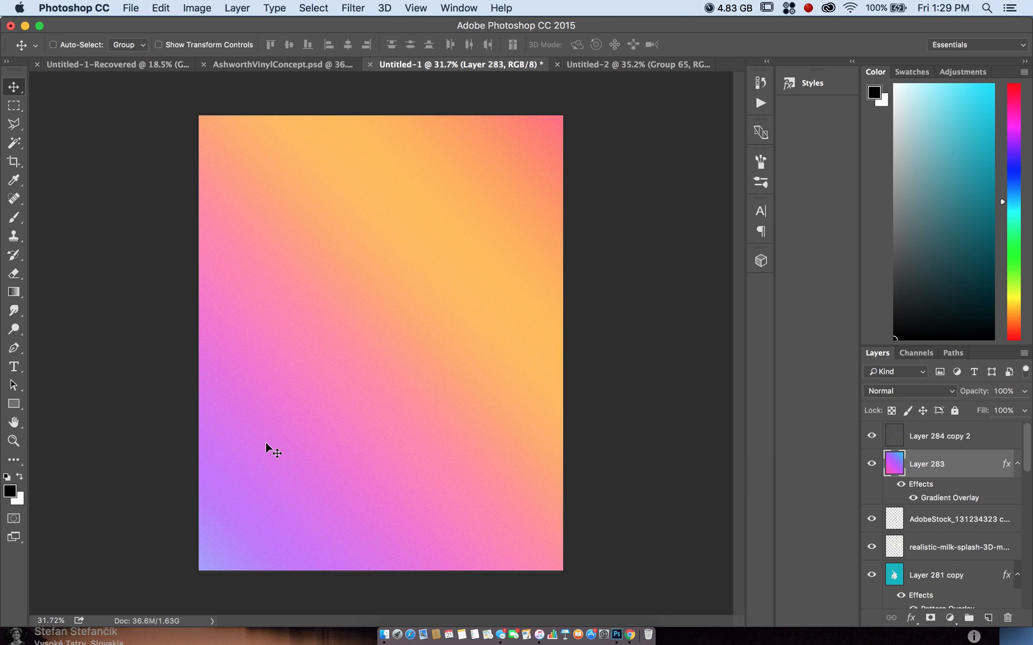
pyautogui.scroll(3, 266, 445)
pyautogui.scroll(-1, 265, 441)
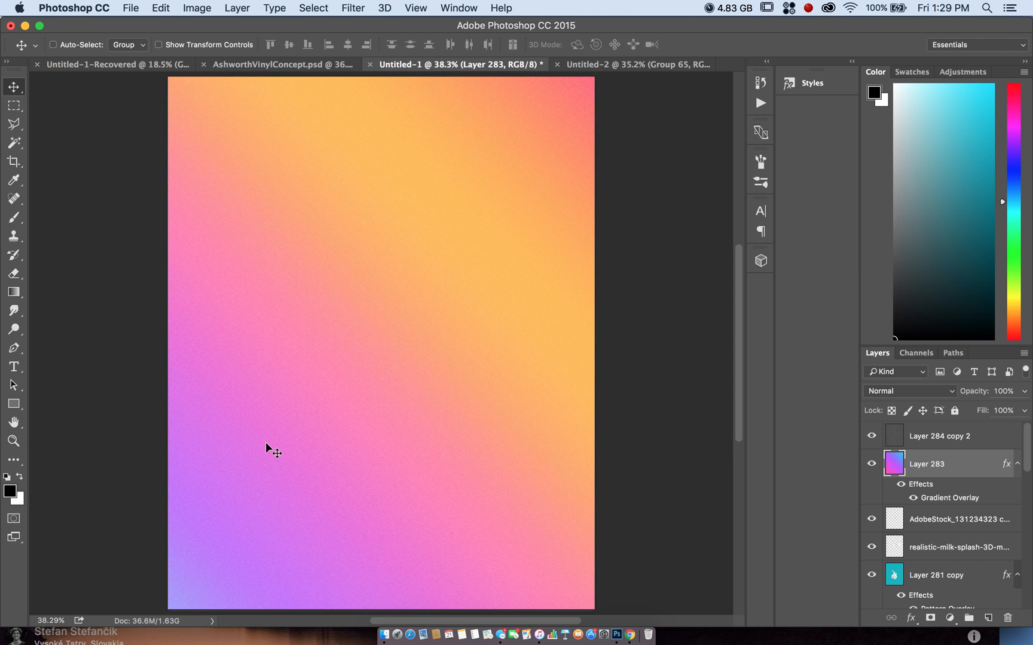
# Compare the noise layer at 100% and 0% opacity in Overlay mode, and apply an opacity of 81%.
pyautogui.click(995, 438)
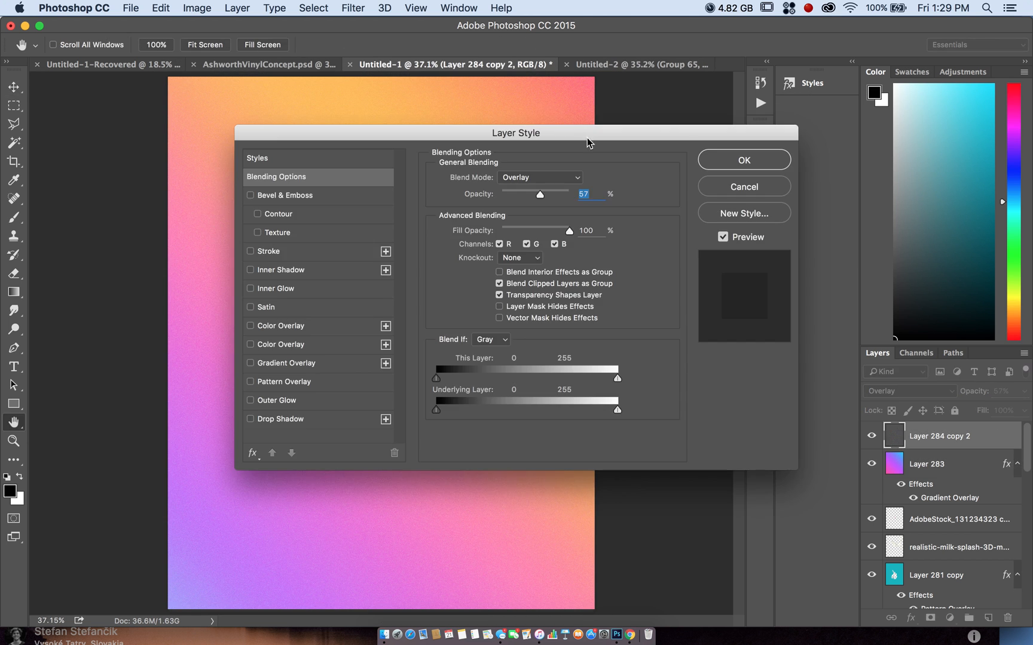
pyautogui.moveTo(571, 129); pyautogui.dragTo(890, 97)
pyautogui.click(876, 160)
pyautogui.moveTo(876, 161); pyautogui.dragTo(920, 159)
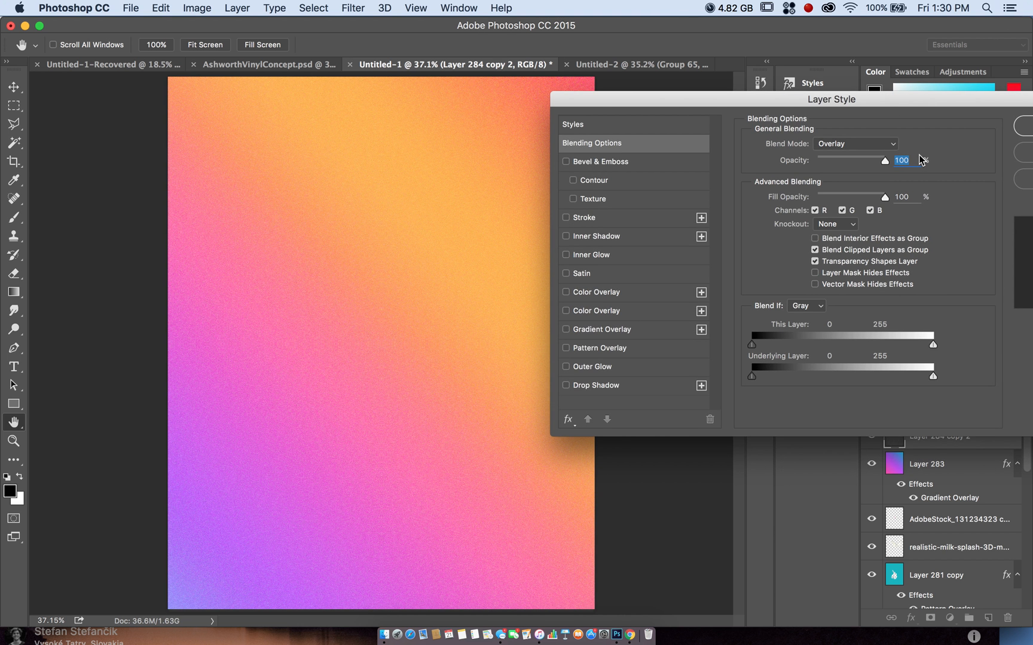
pyautogui.moveTo(884, 160); pyautogui.dragTo(738, 168)
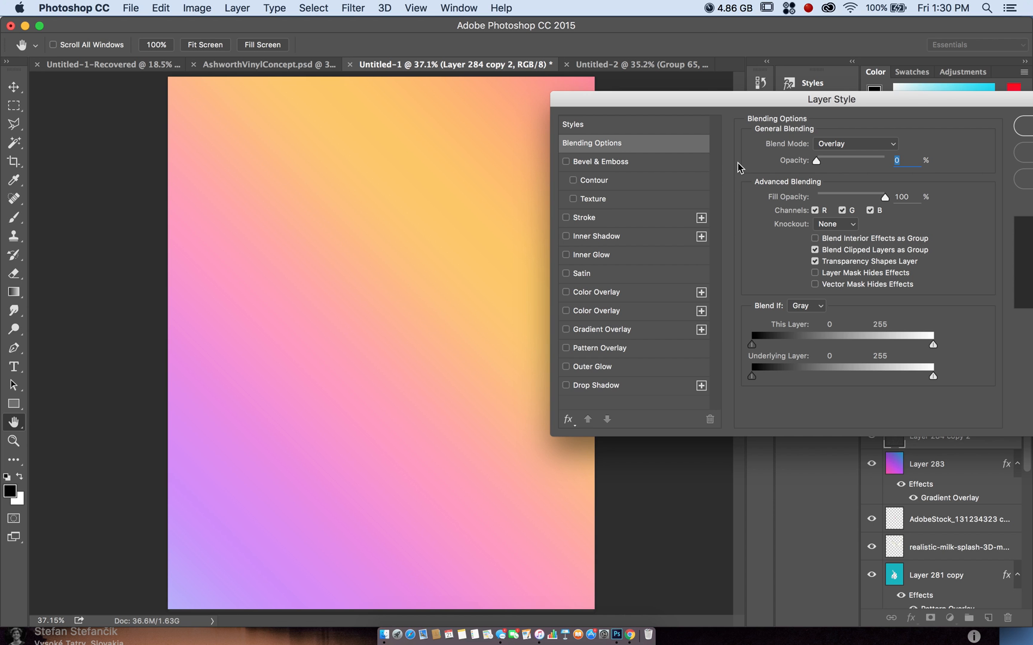
pyautogui.moveTo(739, 168); pyautogui.dragTo(962, 152)
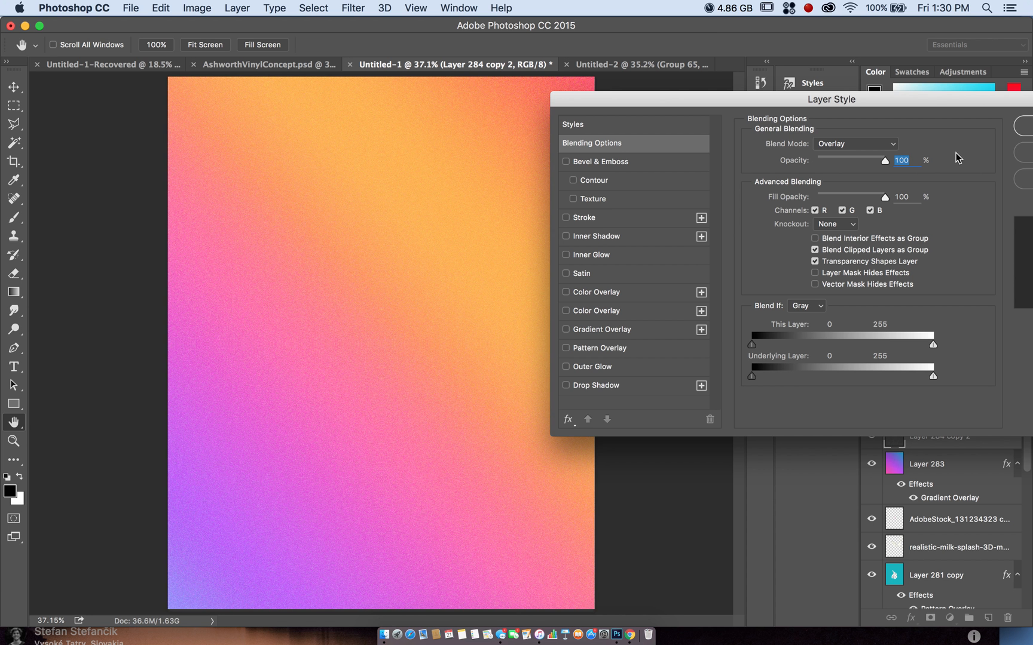
pyautogui.moveTo(849, 161); pyautogui.dragTo(873, 157)
pyautogui.click(1028, 127)
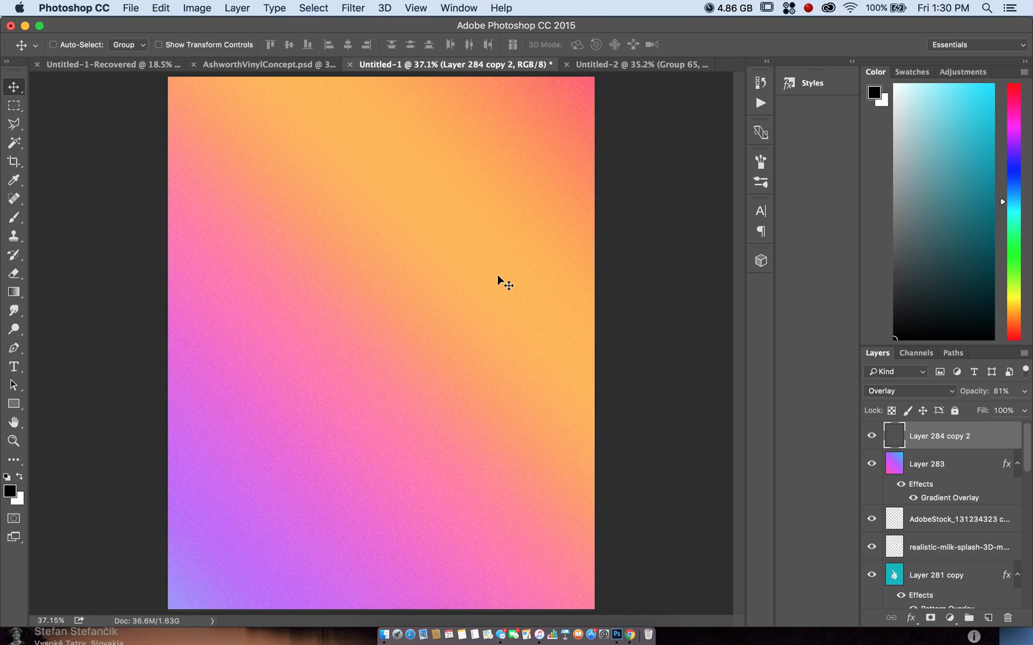
pyautogui.scroll(-2, 497, 274)
pyautogui.scroll(1, 498, 276)
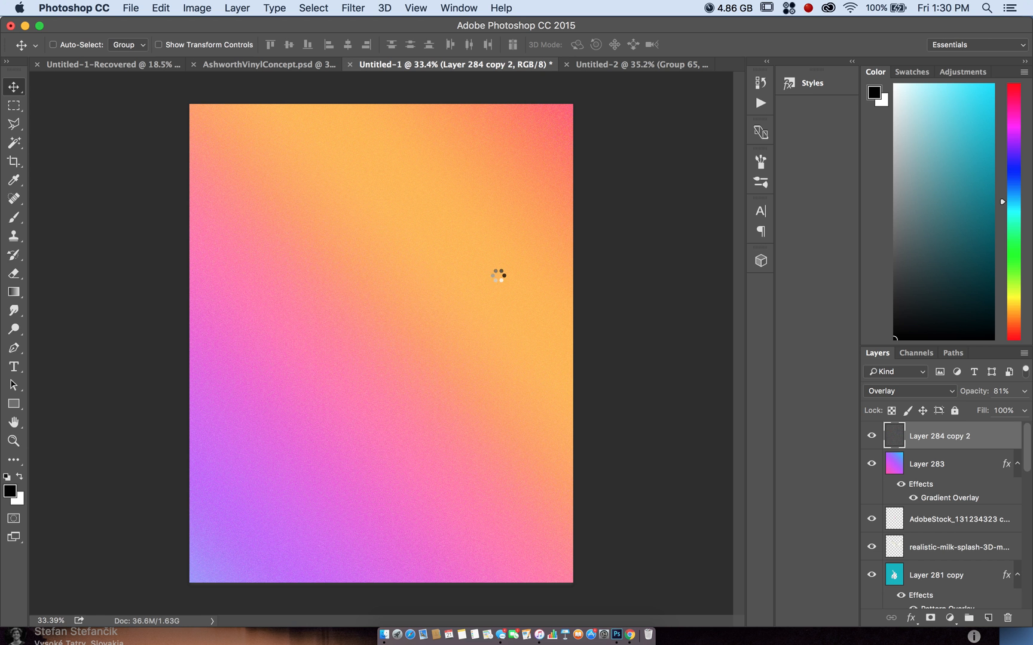
# Switch to the Untitled-2 document and compare Layer 262 with its Stroke effect hidden and shown.
pyautogui.click(596, 64)
pyautogui.scroll(3, 261, 350)
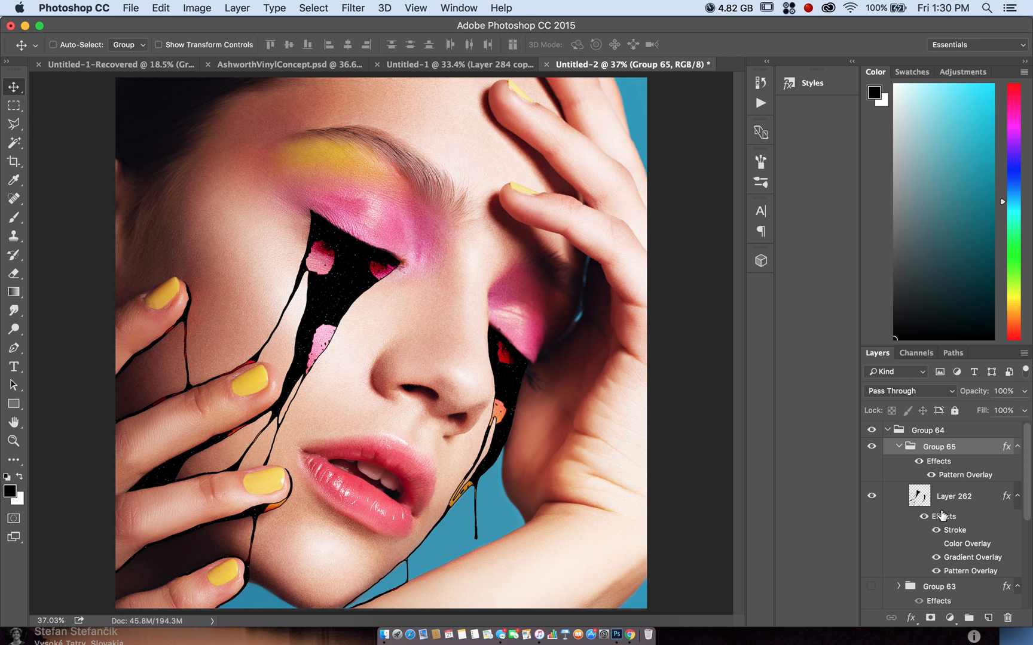
pyautogui.scroll(-3, 568, 421)
pyautogui.scroll(2, 568, 421)
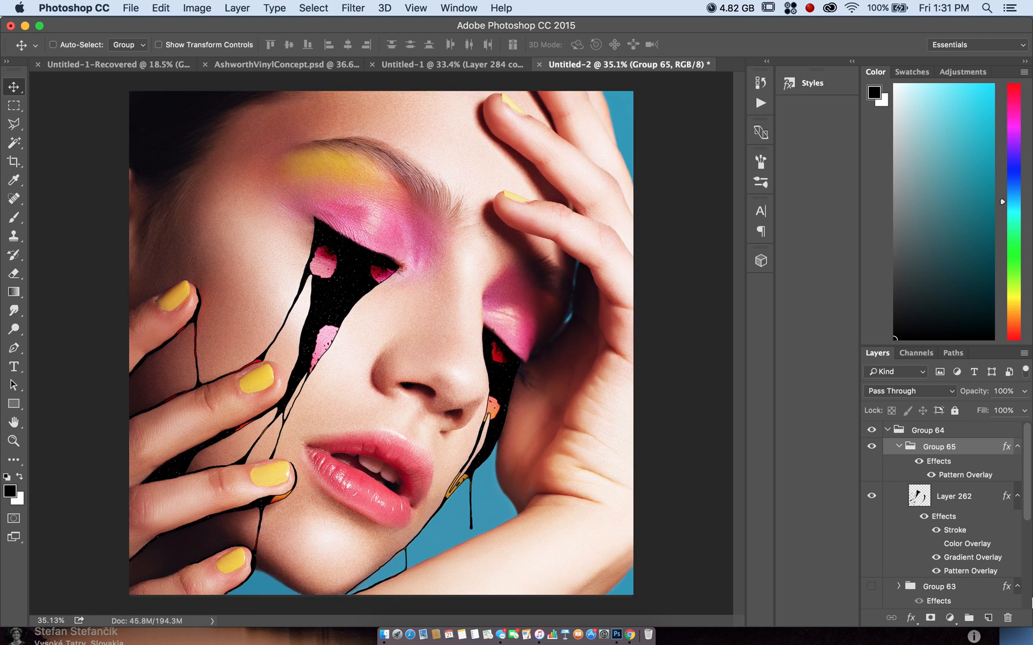
pyautogui.click(936, 531)
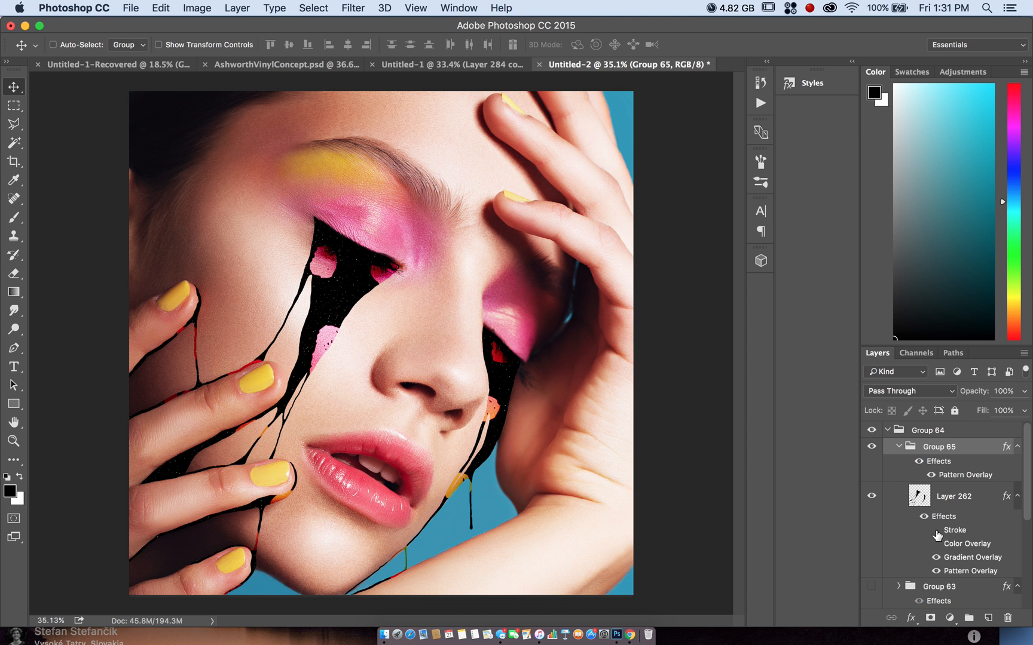
pyautogui.click(936, 530)
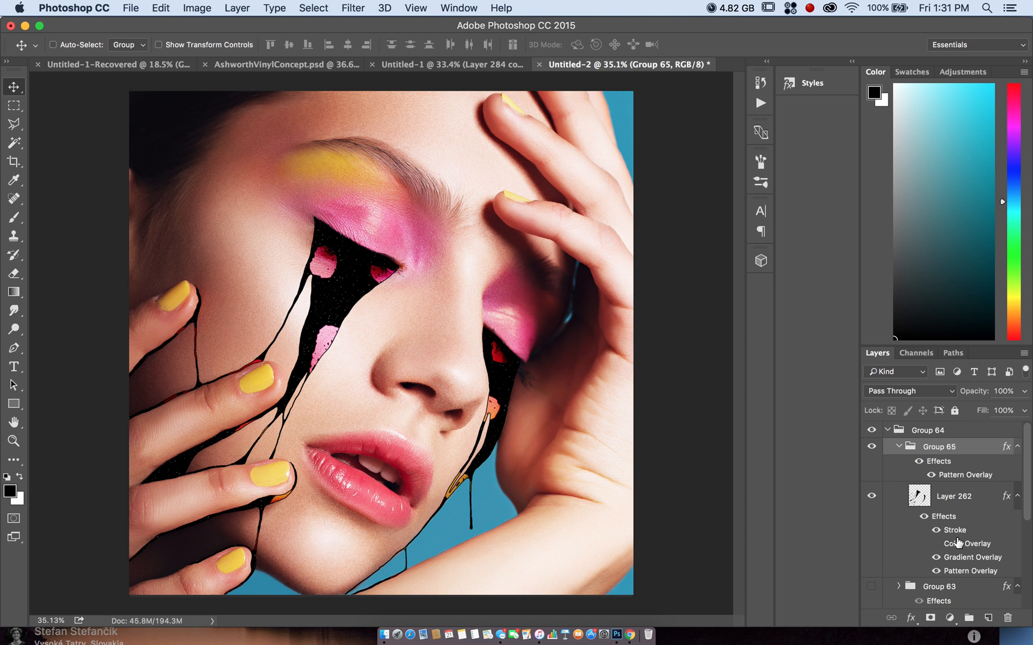
# Open the layer style of Layer 262 and turn off its Pattern Overlay.
pyautogui.doubleClick(986, 501)
pyautogui.moveTo(479, 138); pyautogui.dragTo(826, 82)
pyautogui.click(598, 325)
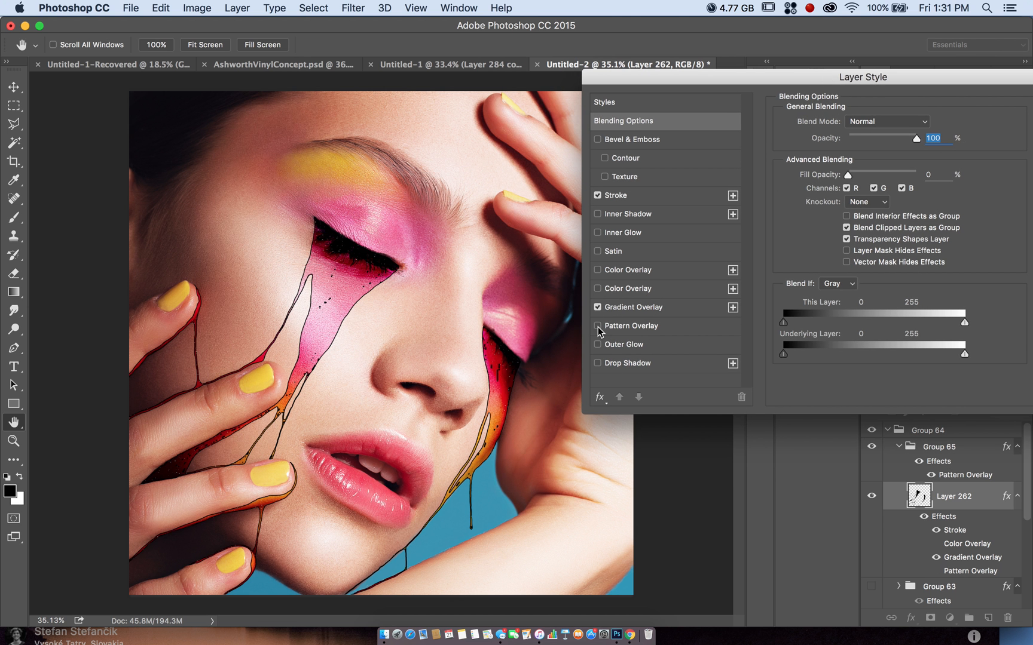
# Try the Normal blend mode on Layer 262's Gradient Overlay and return it to Color Burn.
pyautogui.click(699, 306)
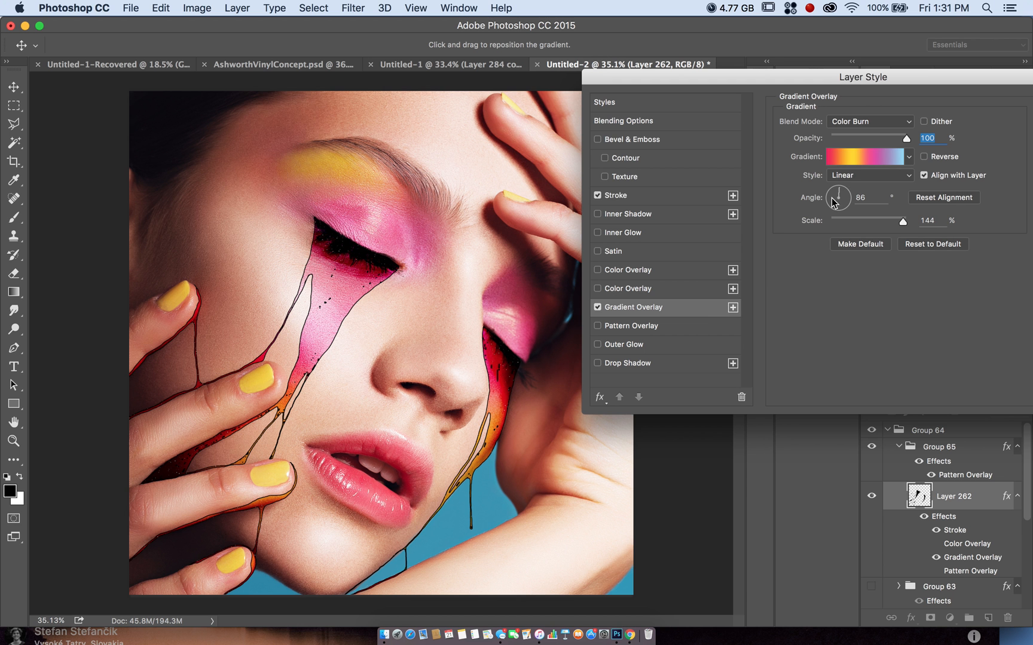
pyautogui.moveTo(864, 138); pyautogui.dragTo(934, 101)
pyautogui.click(855, 122)
pyautogui.click(857, 68)
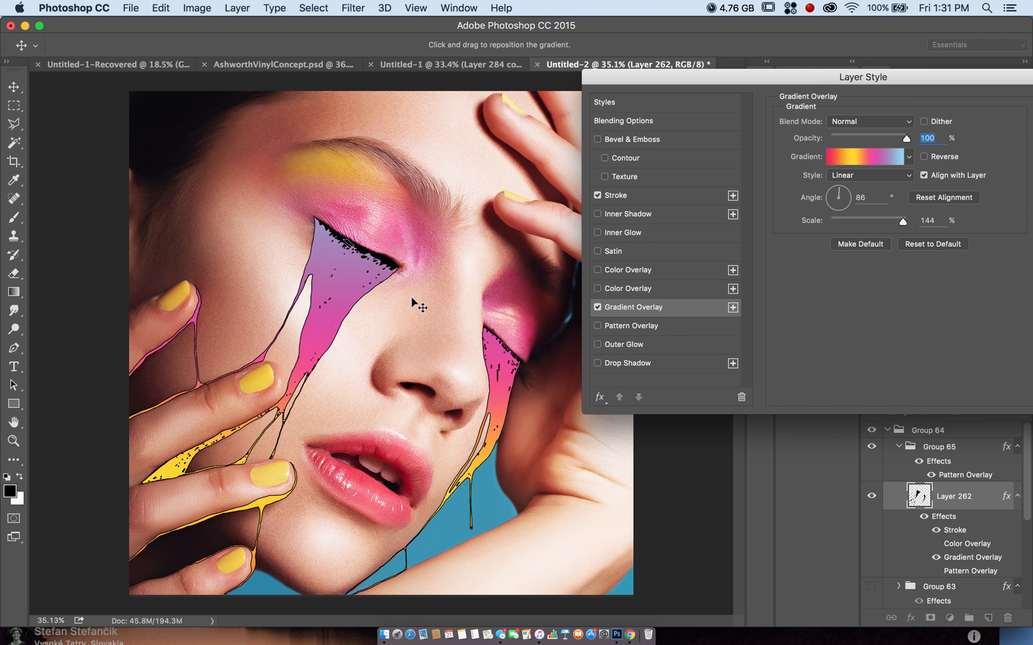
pyautogui.click(863, 121)
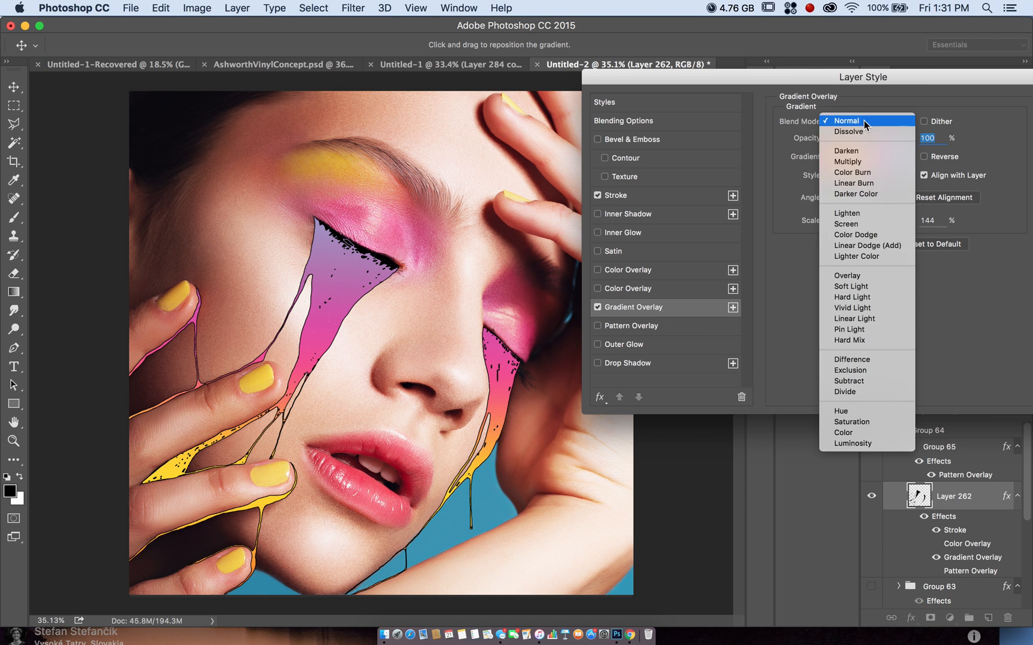
pyautogui.click(873, 172)
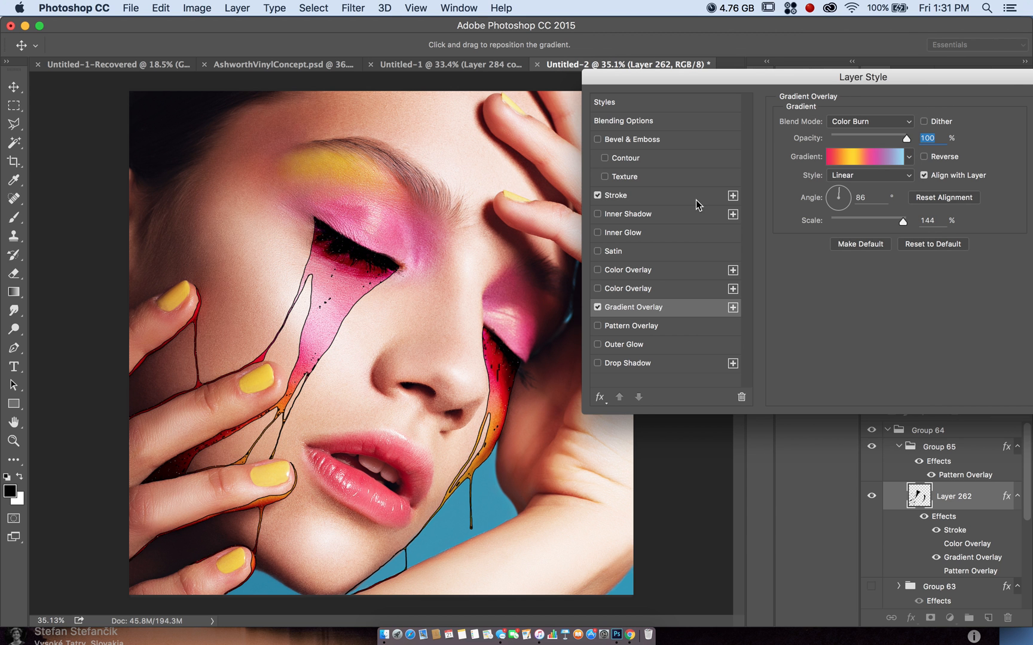
# Set the black inside Stroke on Layer 262 to a size of 4 px and apply the layer style.
pyautogui.click(643, 196)
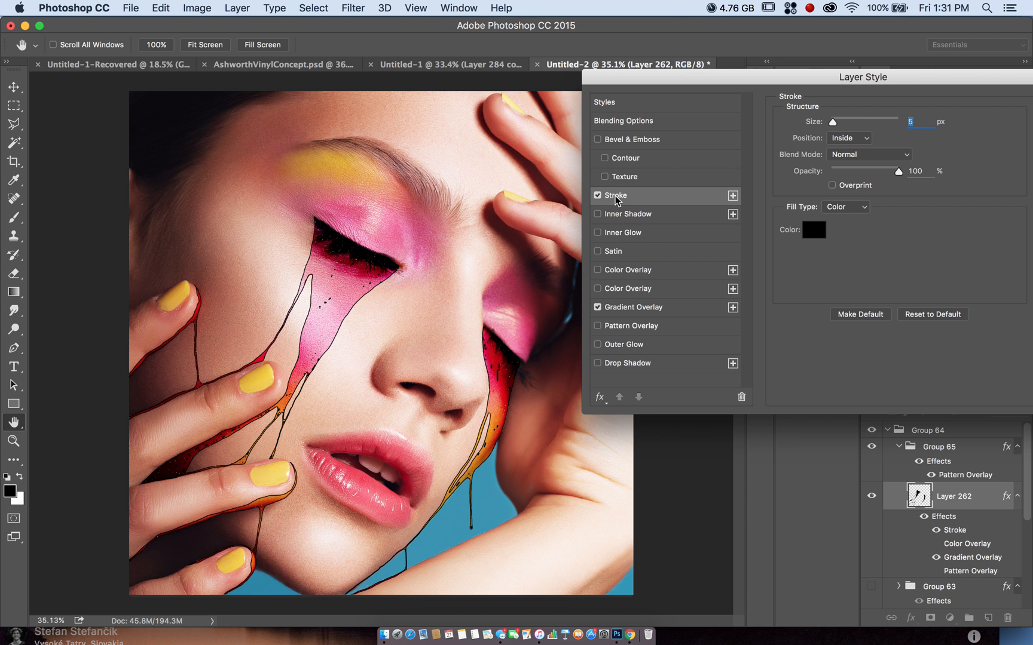
pyautogui.moveTo(833, 123)
pyautogui.mouseDown()
pyautogui.moveTo(863, 125)
pyautogui.moveTo(825, 131)
pyautogui.moveTo(833, 131)
pyautogui.mouseUp()
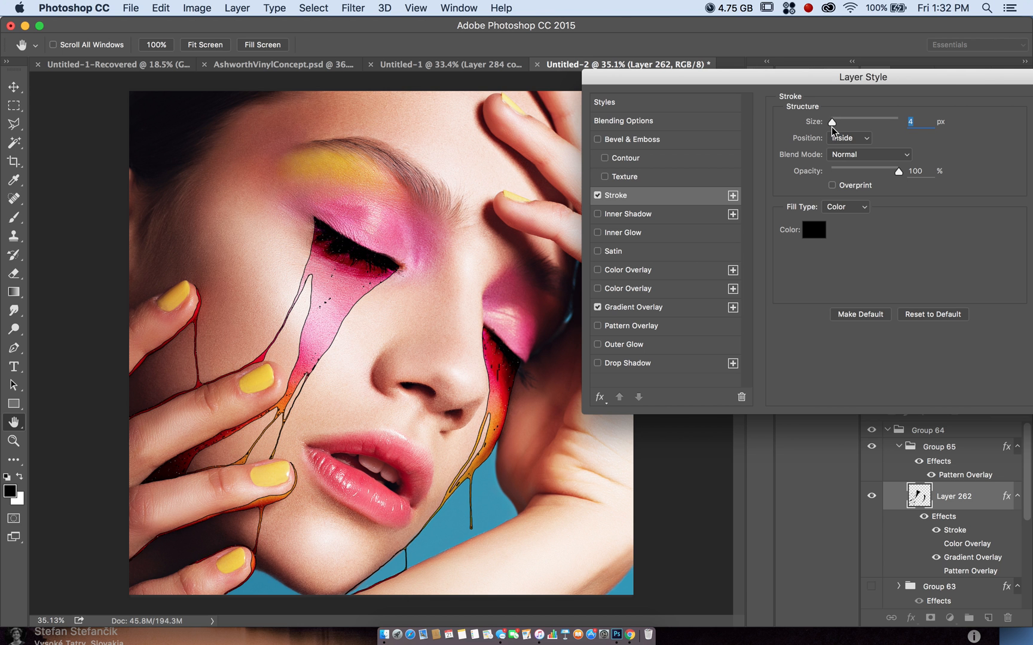
pyautogui.moveTo(980, 79); pyautogui.dragTo(674, 71)
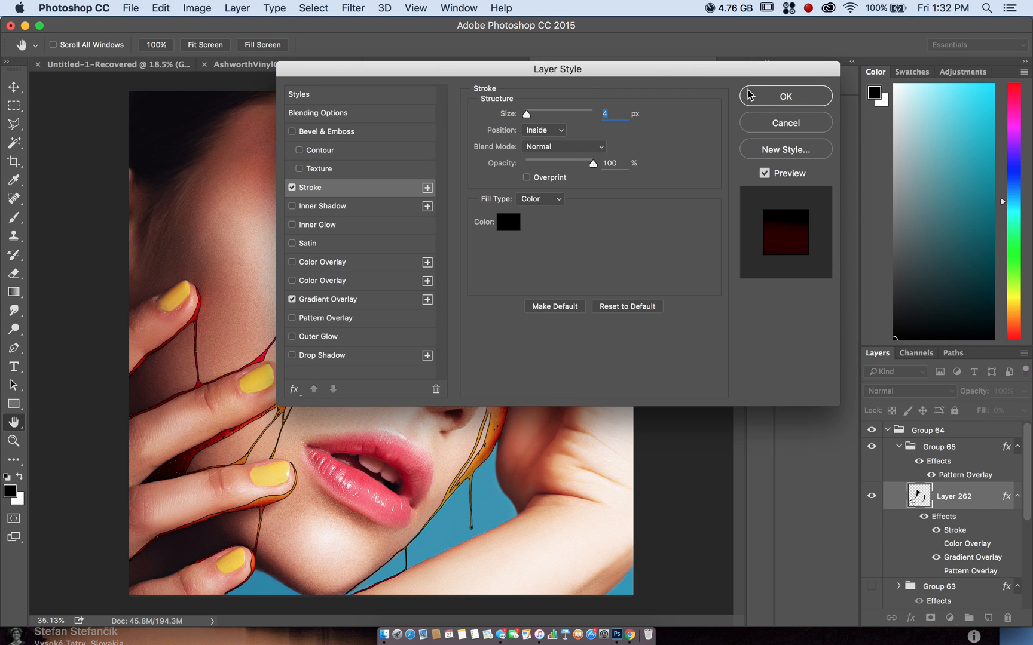
pyautogui.click(801, 100)
pyautogui.scroll(1, 311, 437)
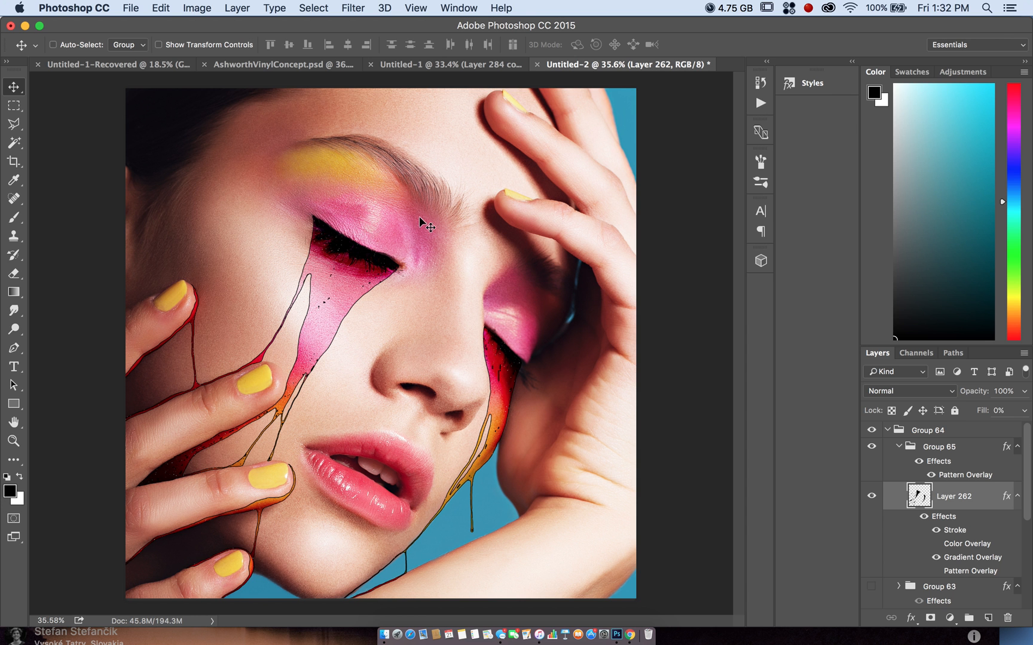
# Return to the Untitled-1 document and search the Mac's files for "adobestock" in Finder.
pyautogui.click(452, 65)
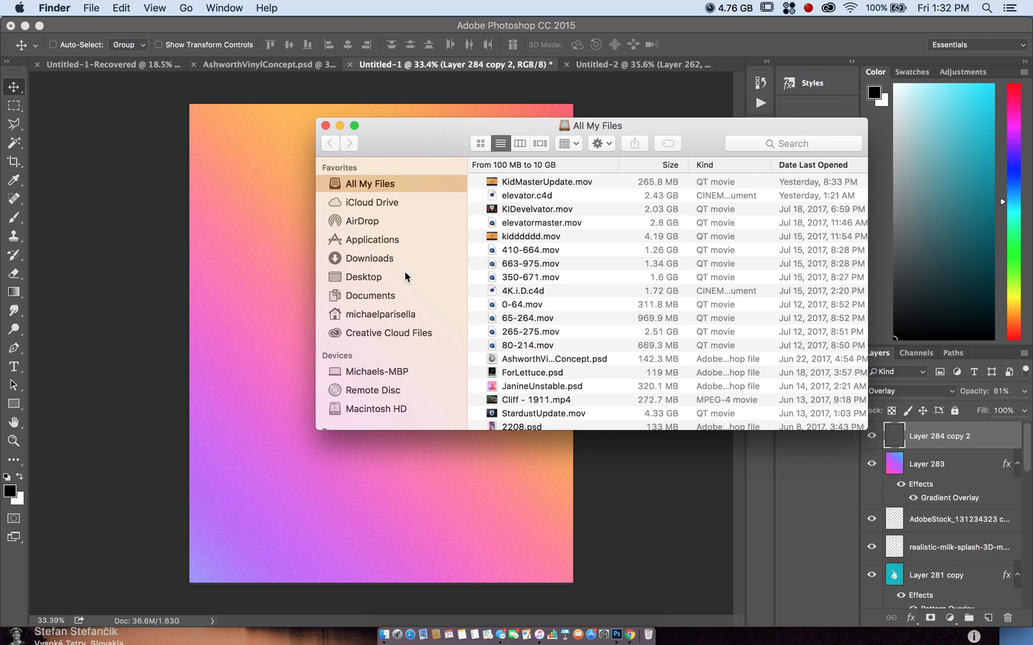
pyautogui.click(378, 257)
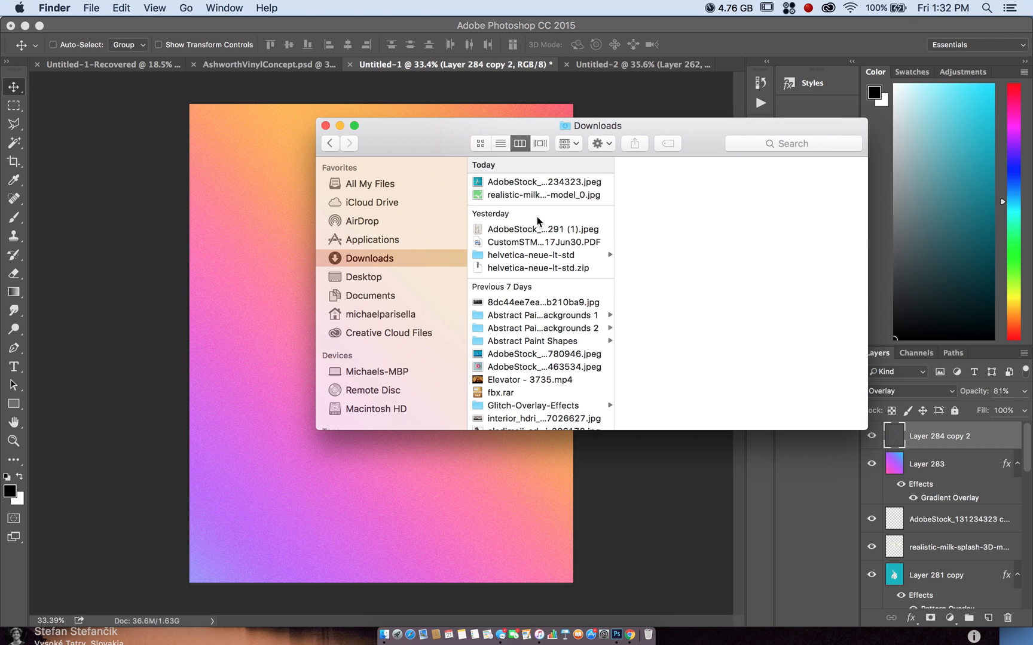
pyautogui.click(782, 144)
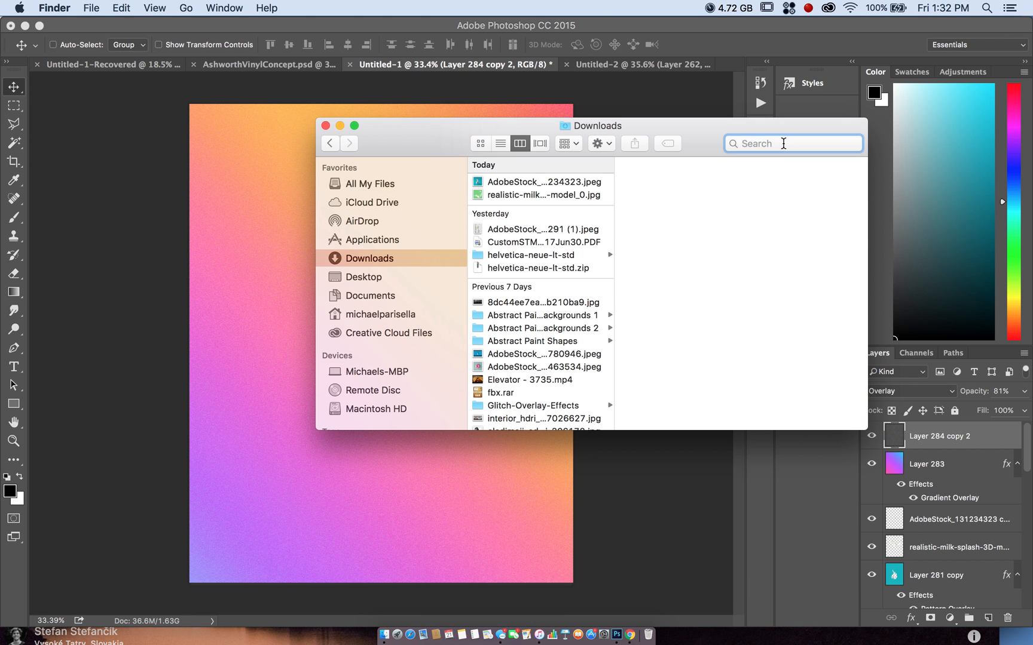
pyautogui.write('adobestock')
pyautogui.press('Return')
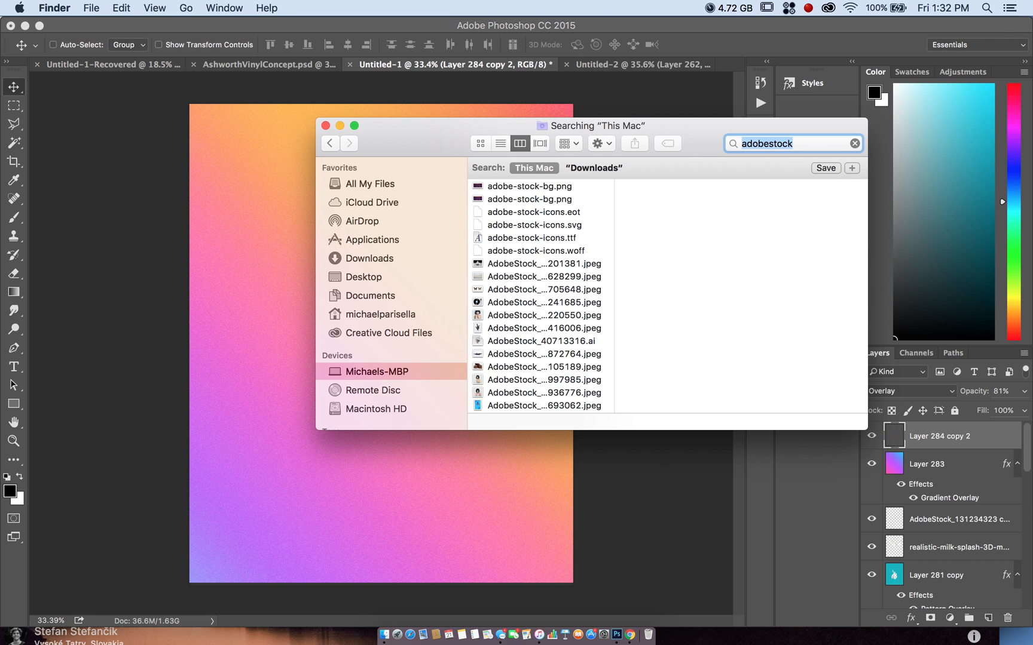
# Place AdobeStock_44936776.jpeg into the gradient document, enlarge it until it fills the canvas, and commit the placement.
pyautogui.scroll(-1, 550, 316)
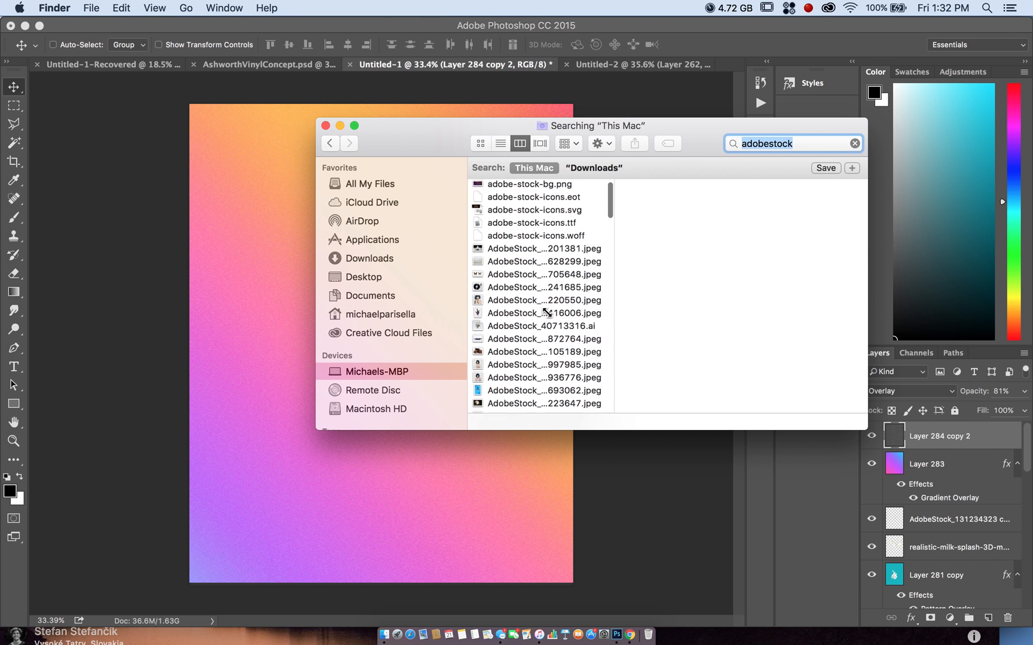
pyautogui.click(516, 376)
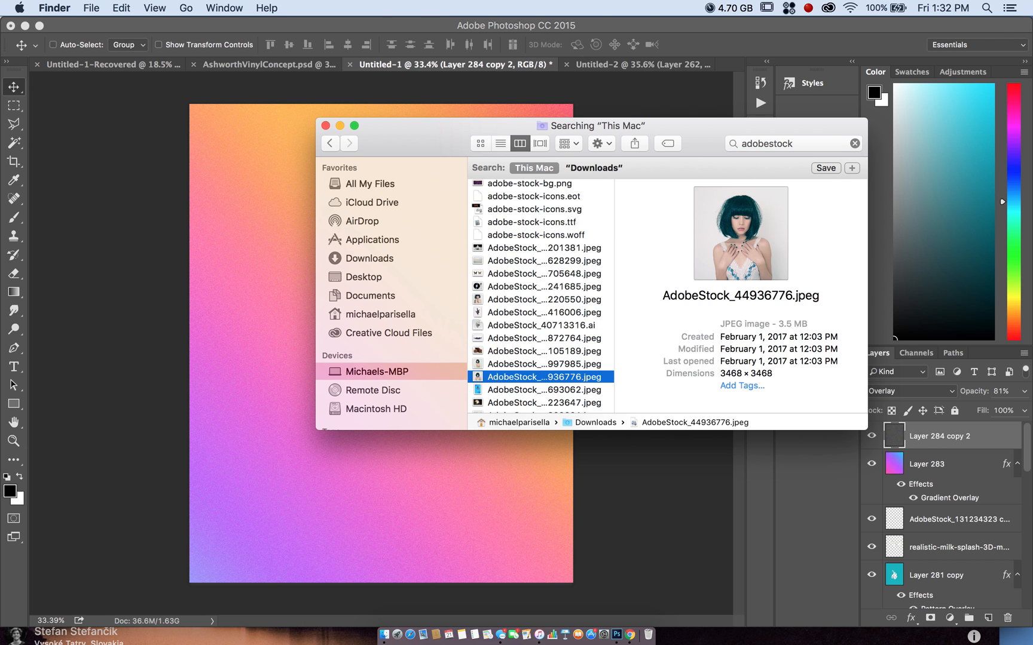
pyautogui.moveTo(498, 377); pyautogui.dragTo(408, 489)
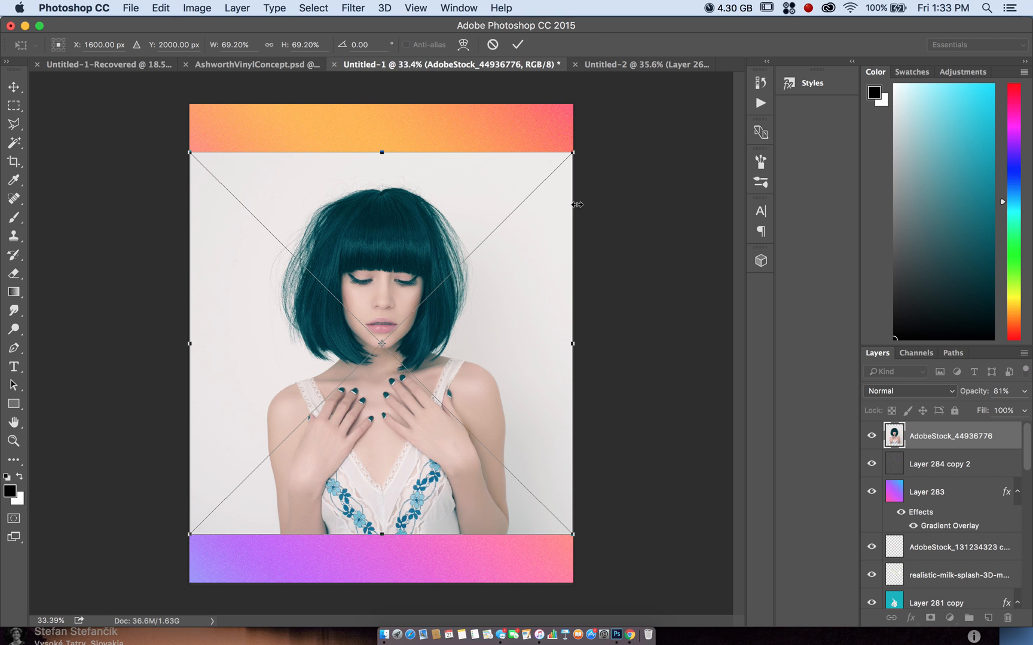
pyautogui.moveTo(576, 149); pyautogui.dragTo(640, 116)
pyautogui.doubleClick(388, 382)
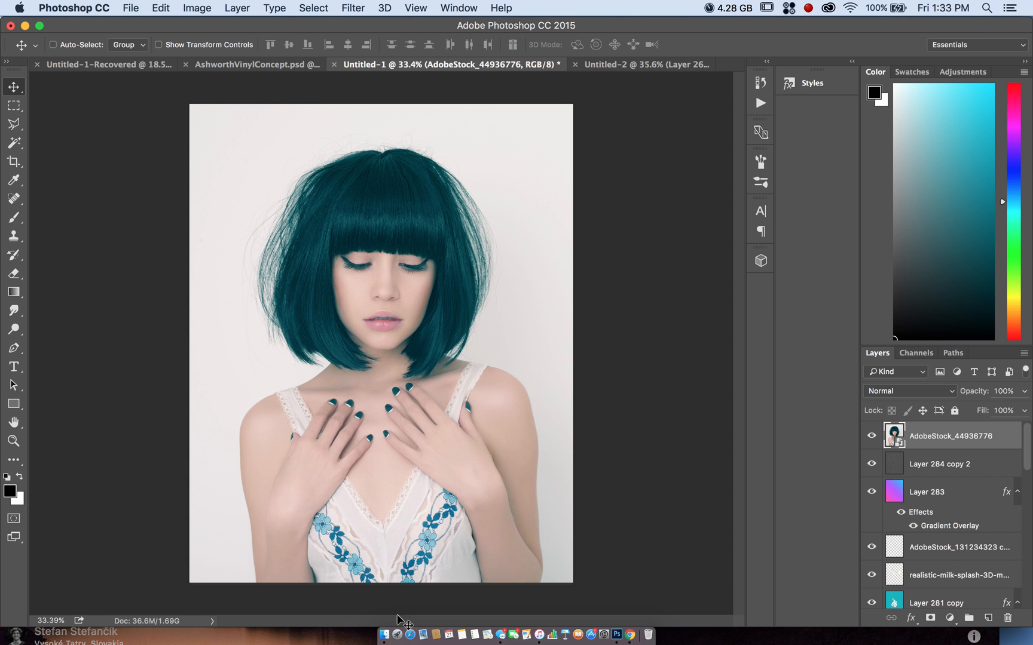
# Switch to Chrome, go to unsplash.com and show the New photos.
pyautogui.click(633, 600)
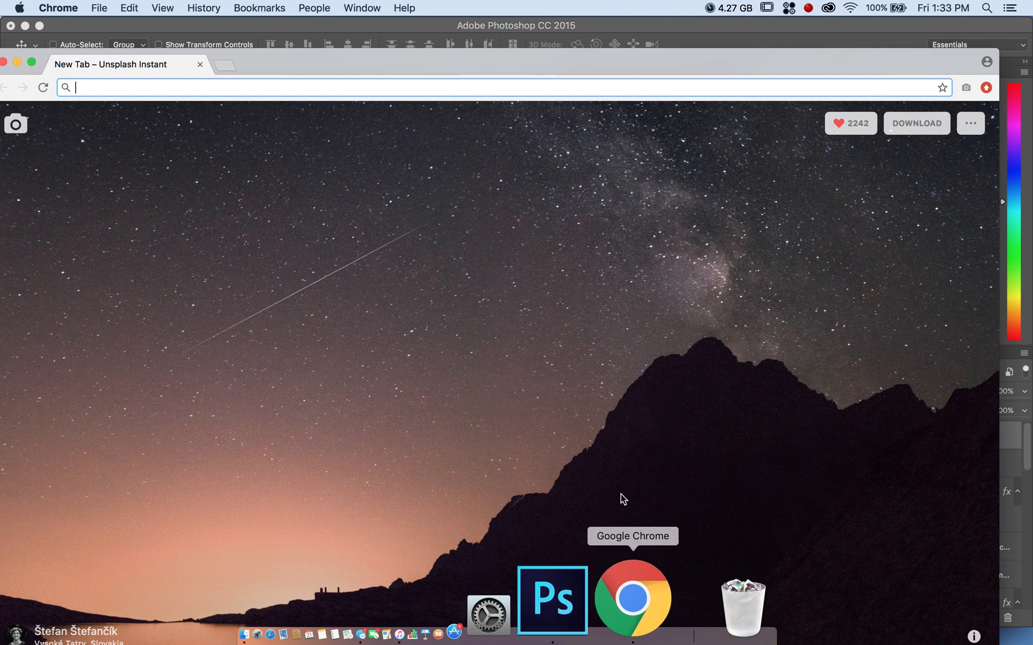
pyautogui.moveTo(502, 63); pyautogui.dragTo(538, 30)
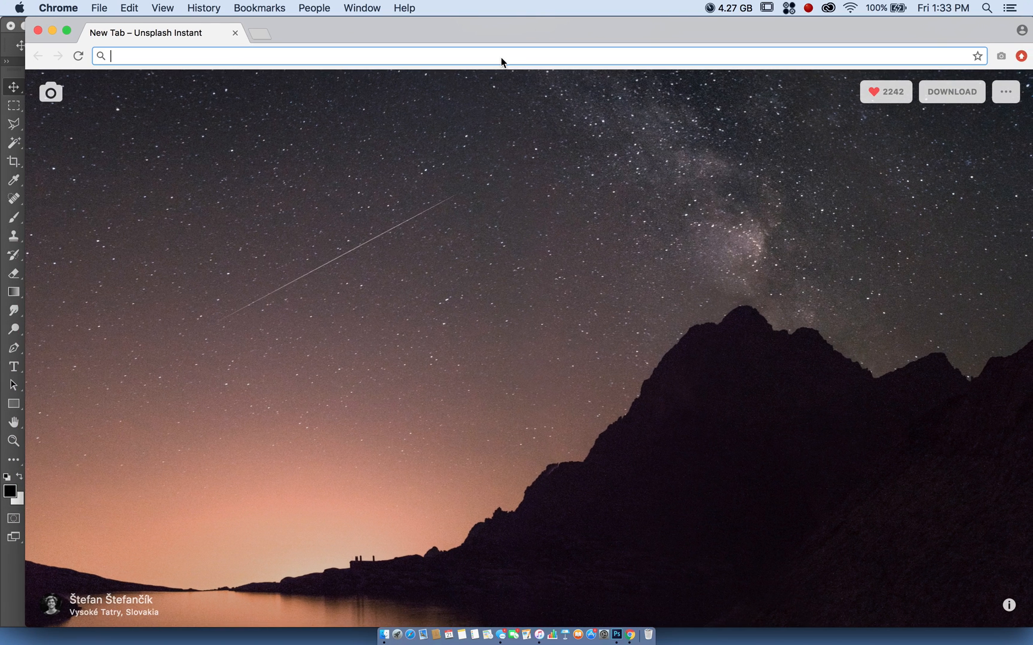
pyautogui.write('unsplash.com')
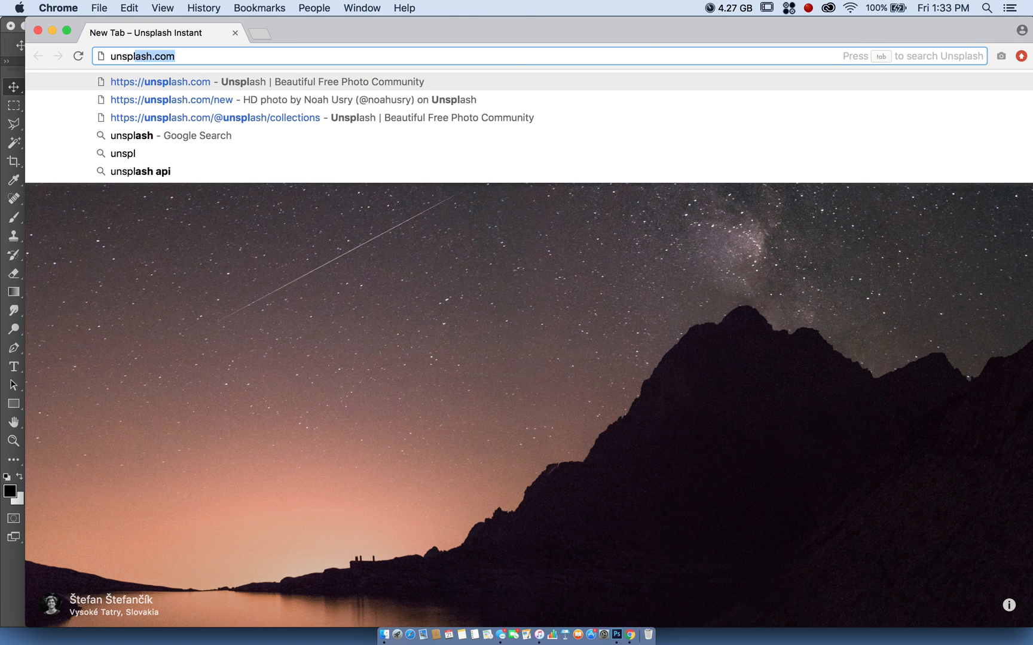
pyautogui.press('Return')
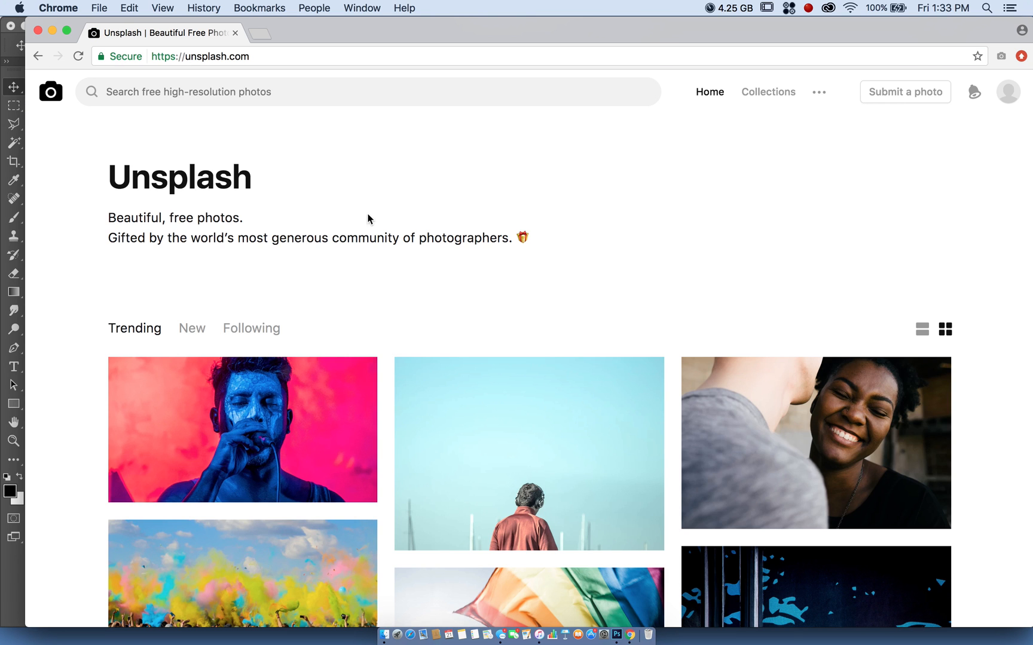
pyautogui.click(201, 332)
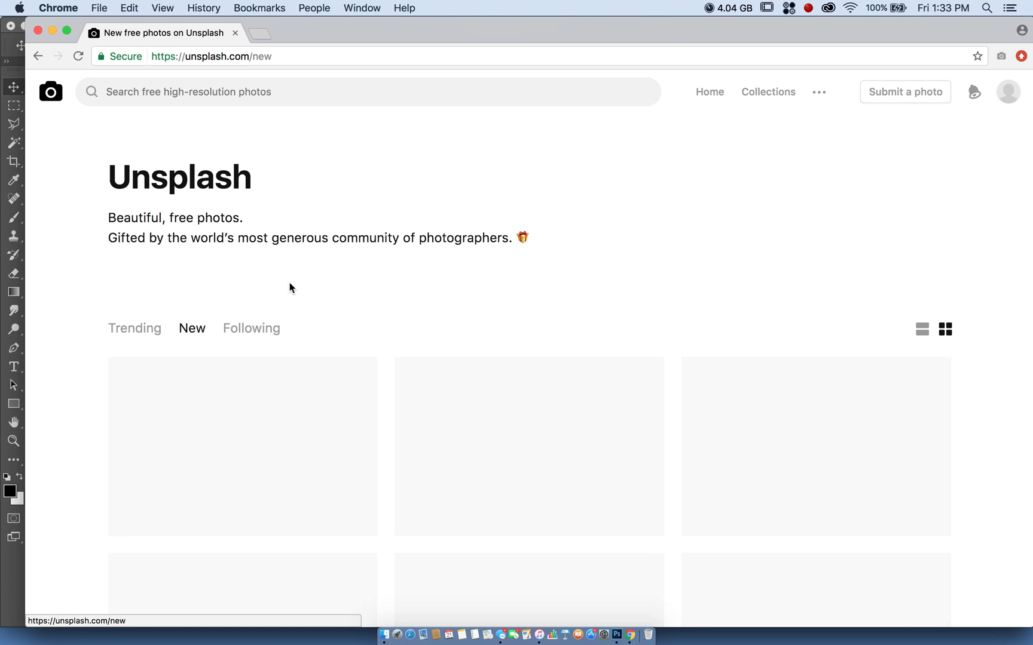
# Search Unsplash for "forest".
pyautogui.click(348, 100)
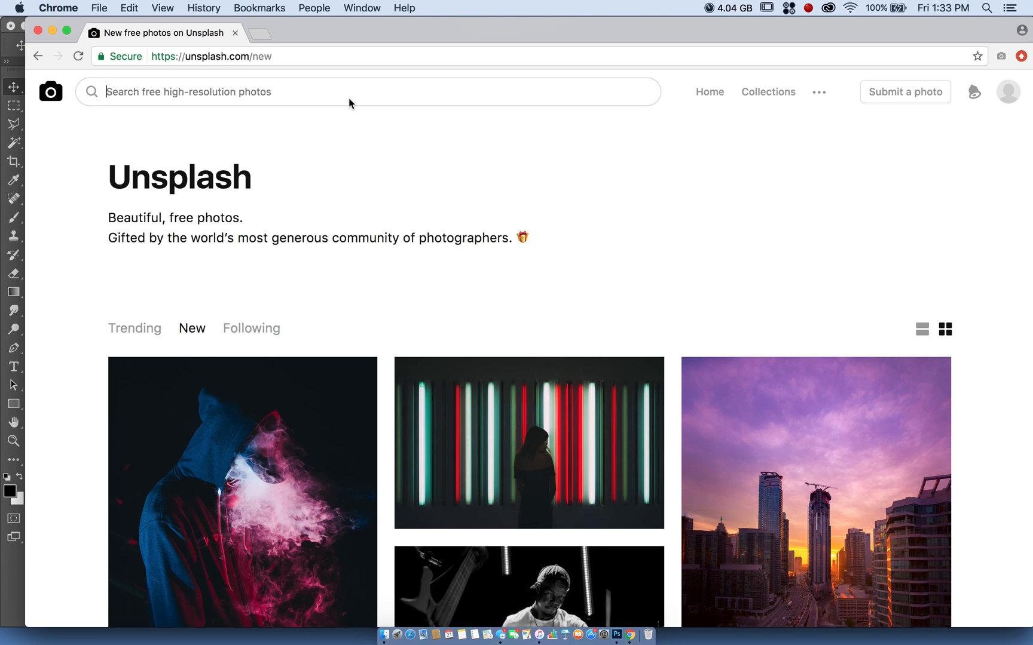
pyautogui.write('forest')
pyautogui.press('Return')
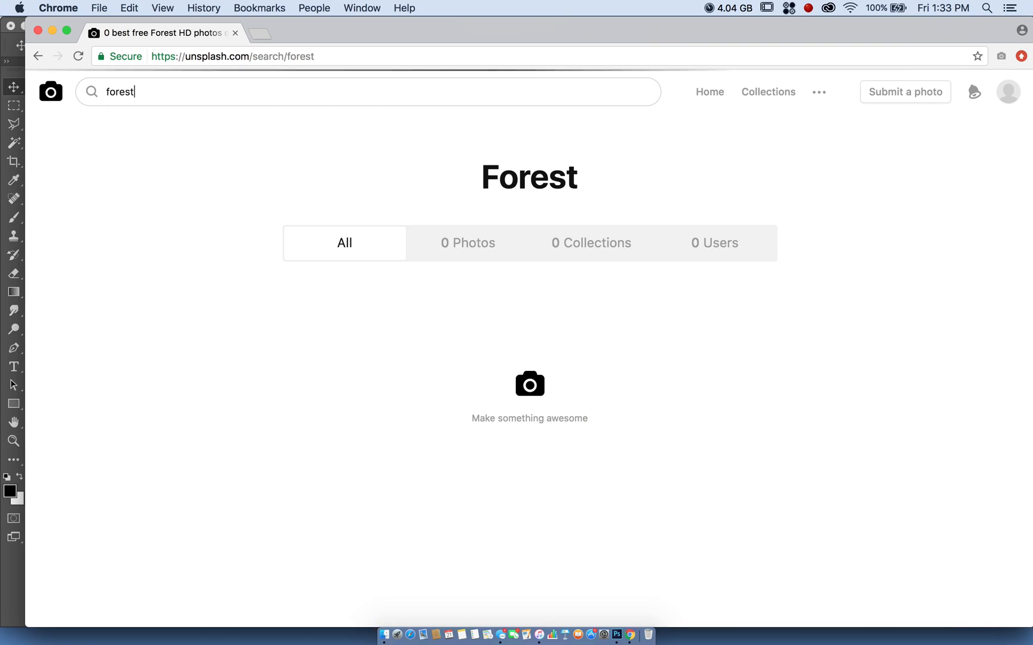
# Browse the forest photo results for a misty treeline with a light sky suited to blending with the portrait.
pyautogui.scroll(-3, 338, 234)
pyautogui.scroll(-2, 337, 235)
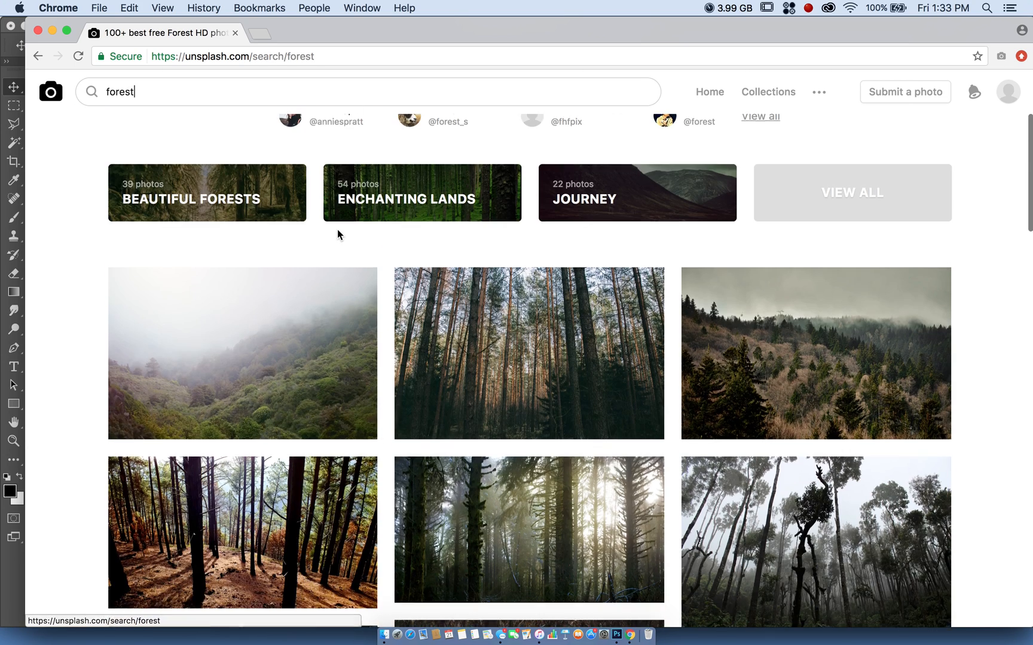
pyautogui.scroll(-12, 338, 234)
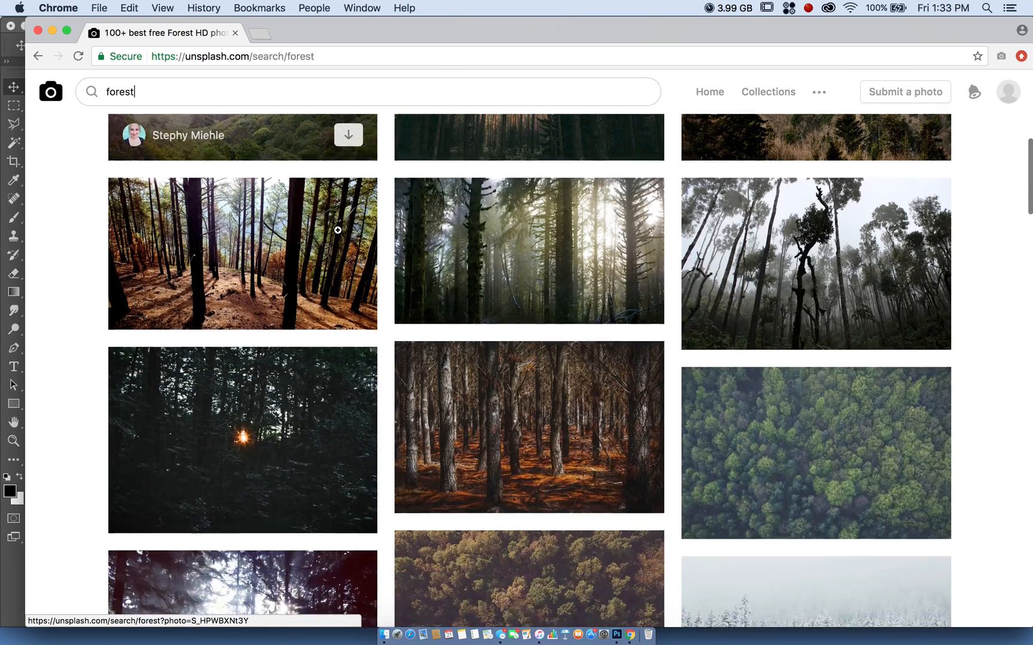
pyautogui.scroll(-12, 337, 230)
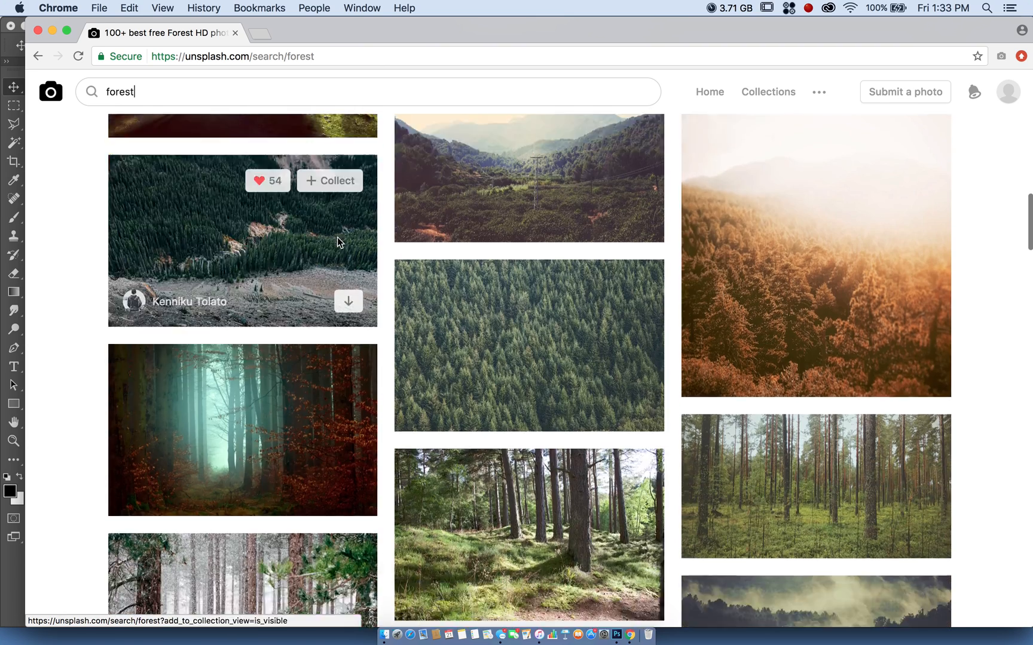
pyautogui.scroll(-12, 338, 242)
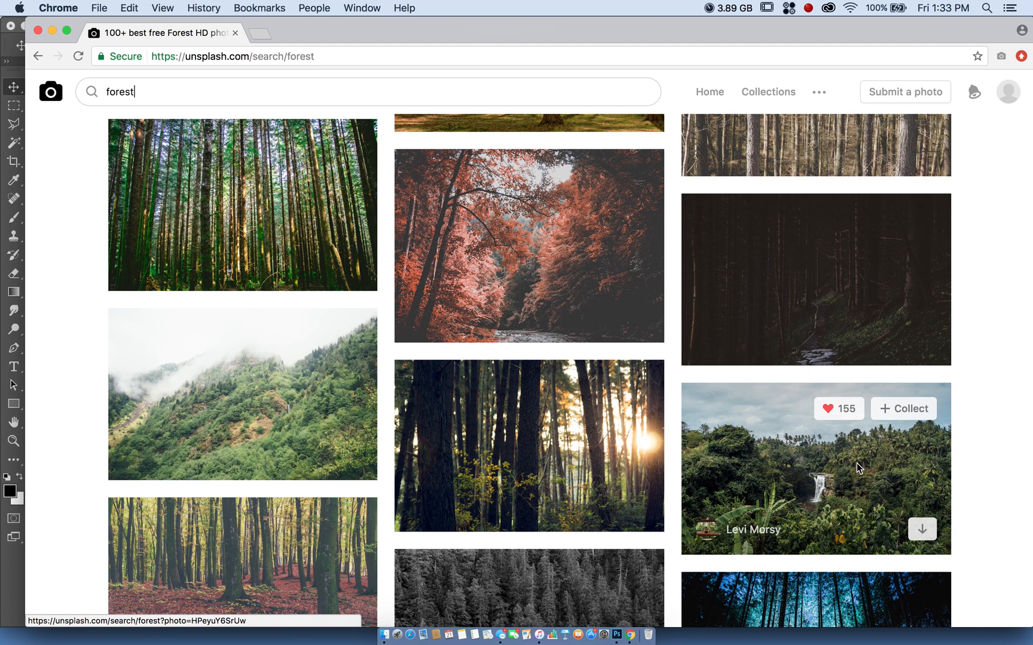
pyautogui.scroll(-2, 703, 393)
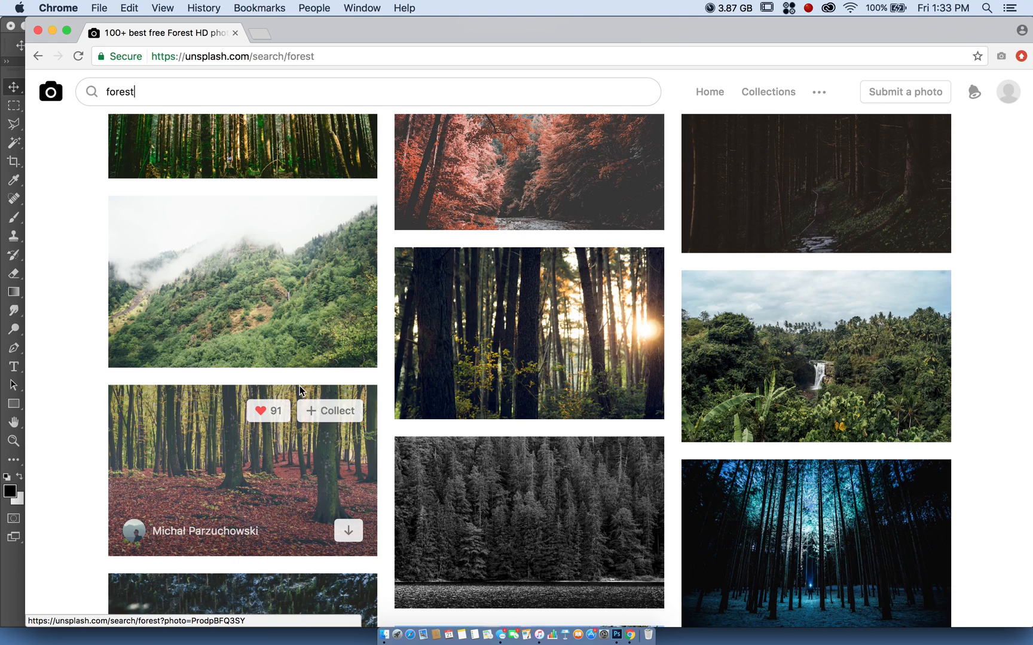
pyautogui.scroll(-10, 300, 389)
pyautogui.scroll(-20, 299, 390)
pyautogui.scroll(-12, 300, 390)
pyautogui.scroll(-6, 300, 393)
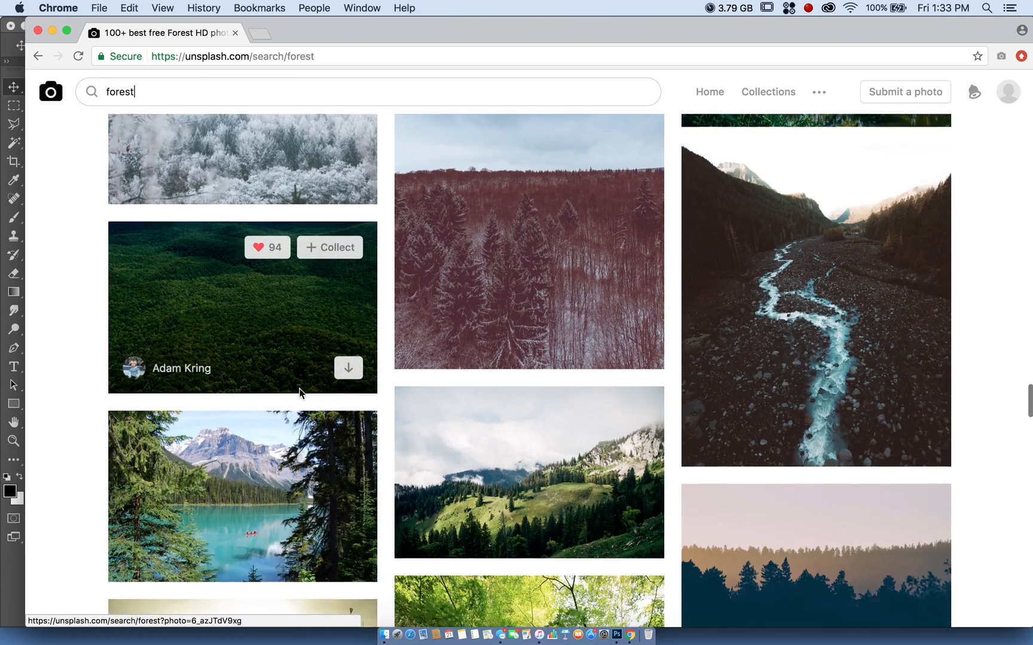
pyautogui.scroll(-1, 300, 390)
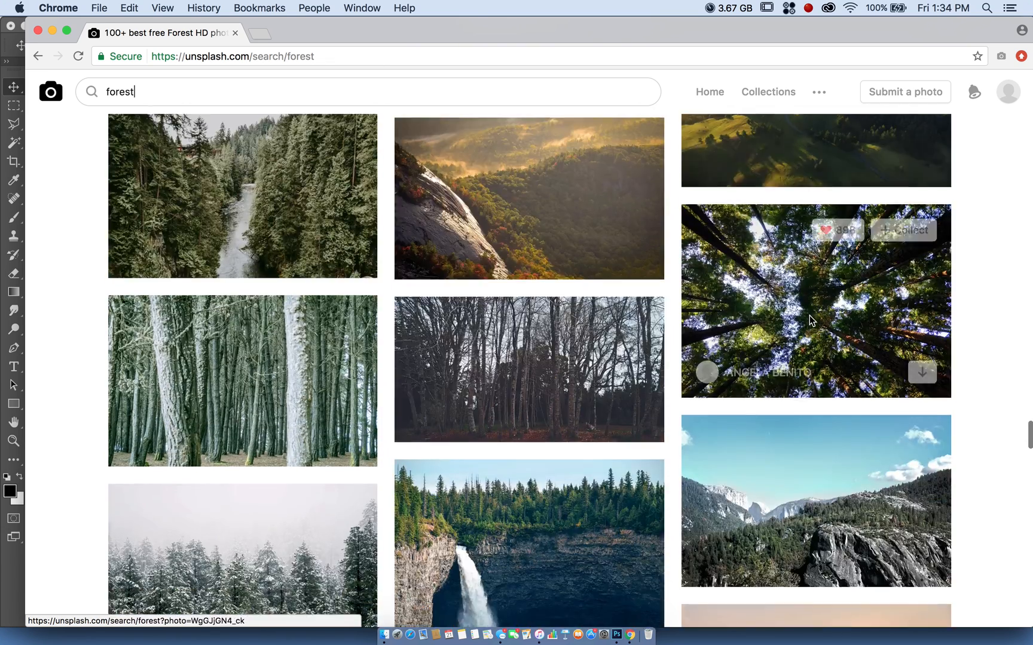
pyautogui.scroll(-2, 605, 261)
pyautogui.scroll(-5, 603, 272)
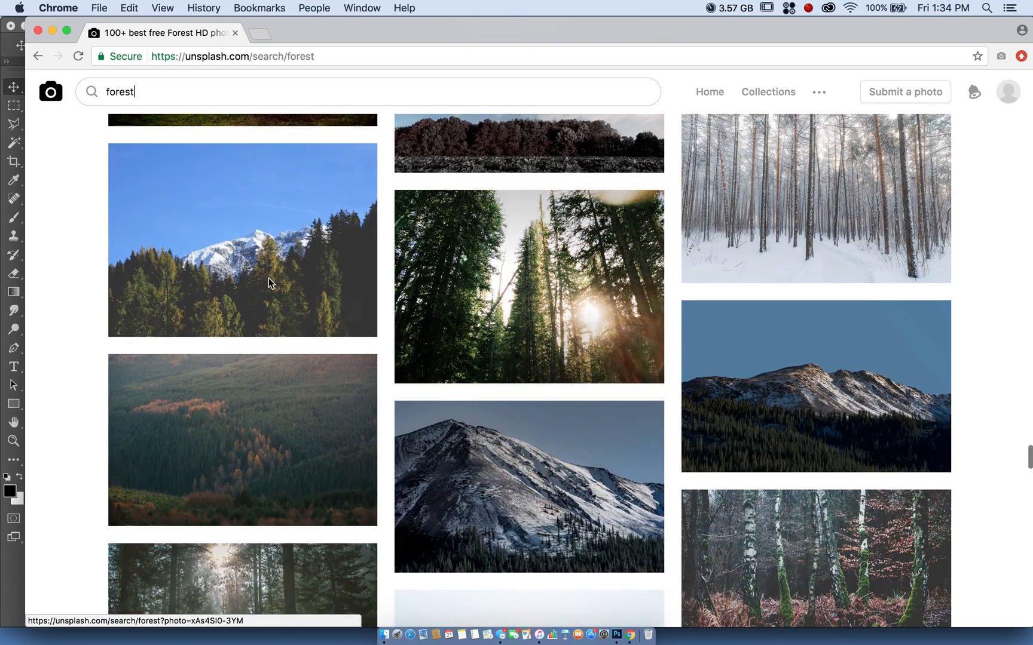
pyautogui.scroll(-3, 260, 277)
pyautogui.scroll(-4, 260, 276)
pyautogui.scroll(-7, 260, 276)
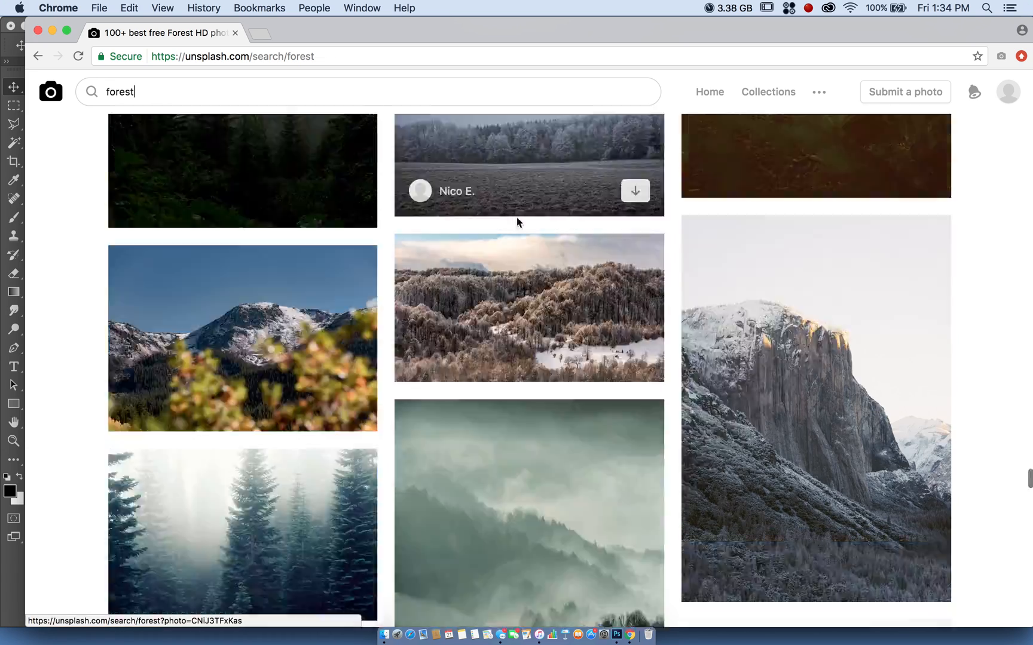
pyautogui.scroll(-15, 516, 222)
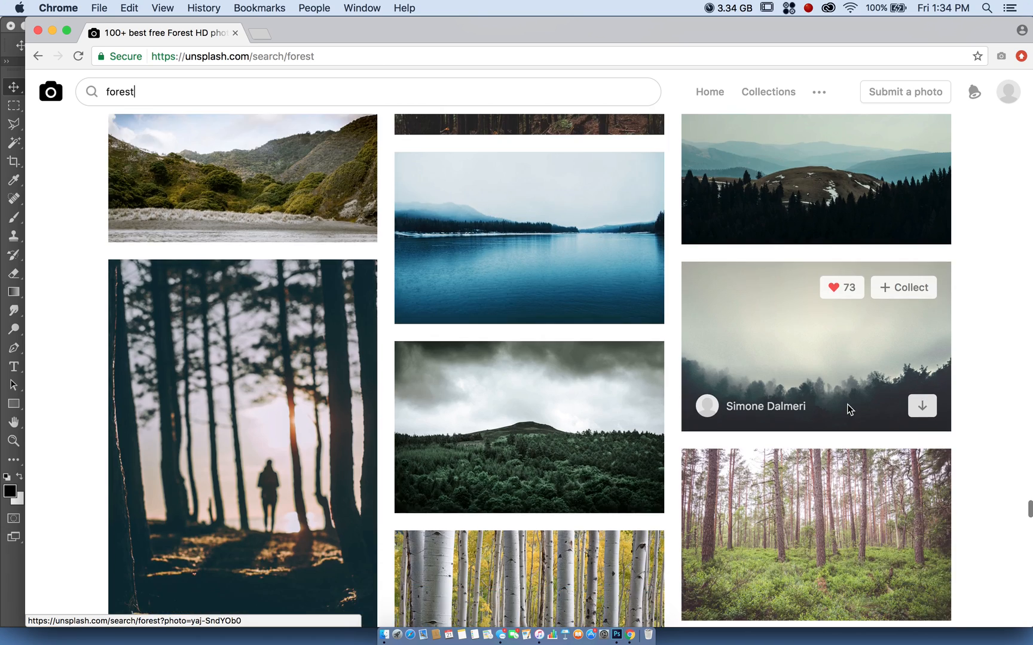
pyautogui.scroll(-5, 619, 477)
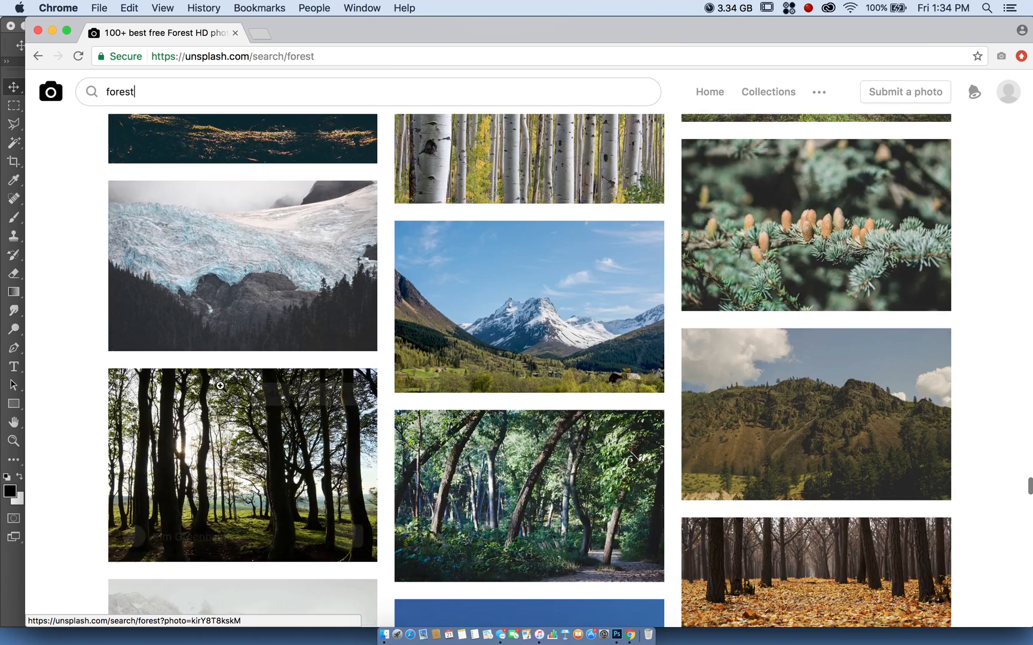
pyautogui.scroll(-3, 220, 390)
pyautogui.scroll(-5, 220, 389)
pyautogui.scroll(-9, 219, 389)
pyautogui.scroll(-7, 220, 390)
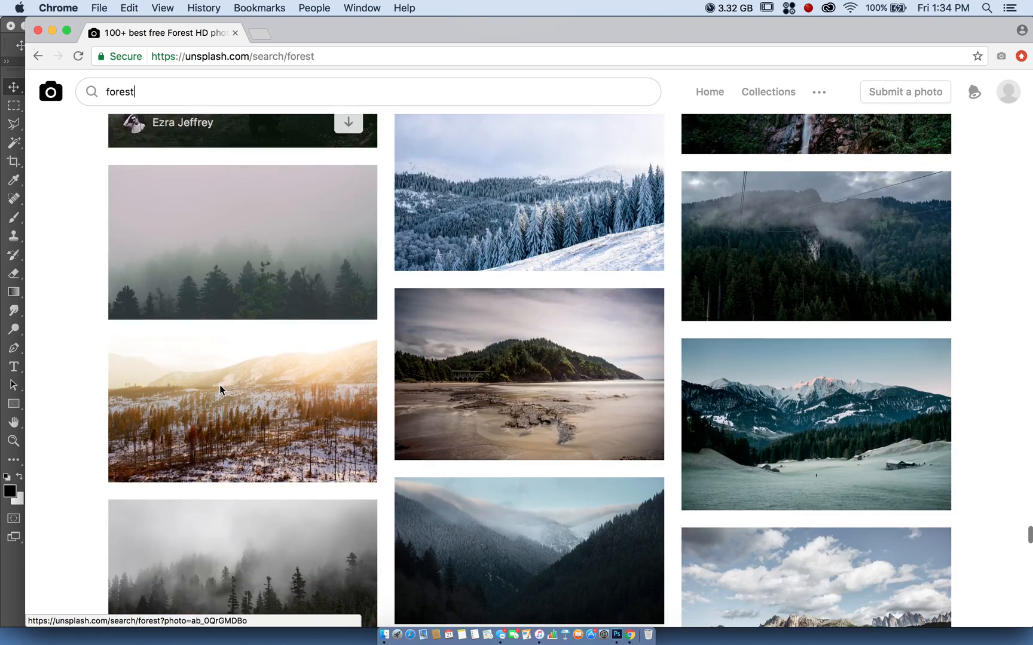
pyautogui.scroll(-5, 221, 397)
pyautogui.scroll(-15, 221, 401)
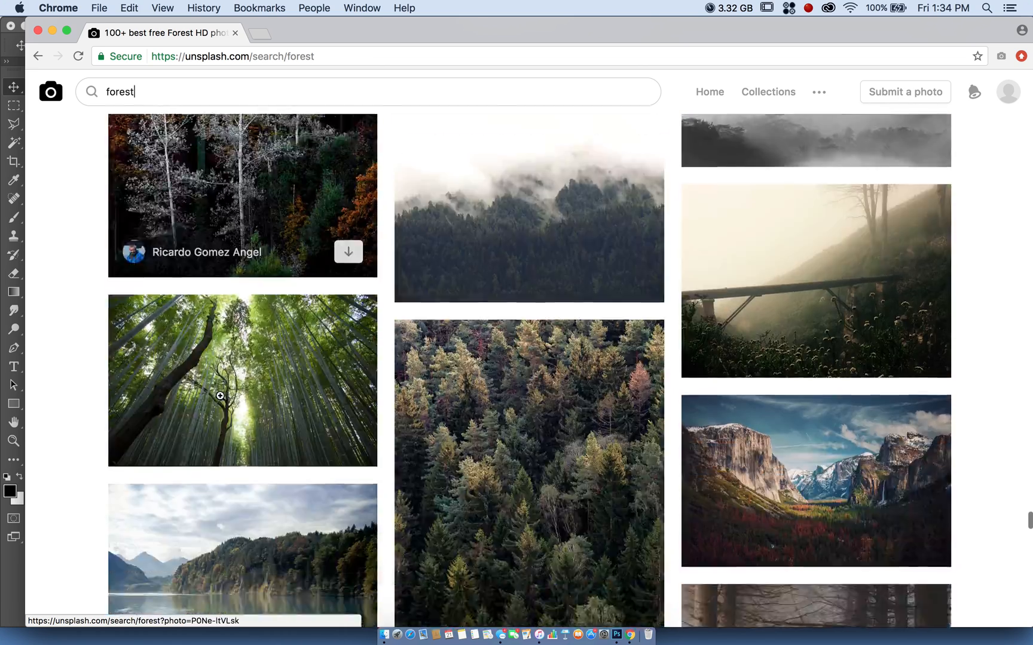
pyautogui.scroll(-6, 220, 399)
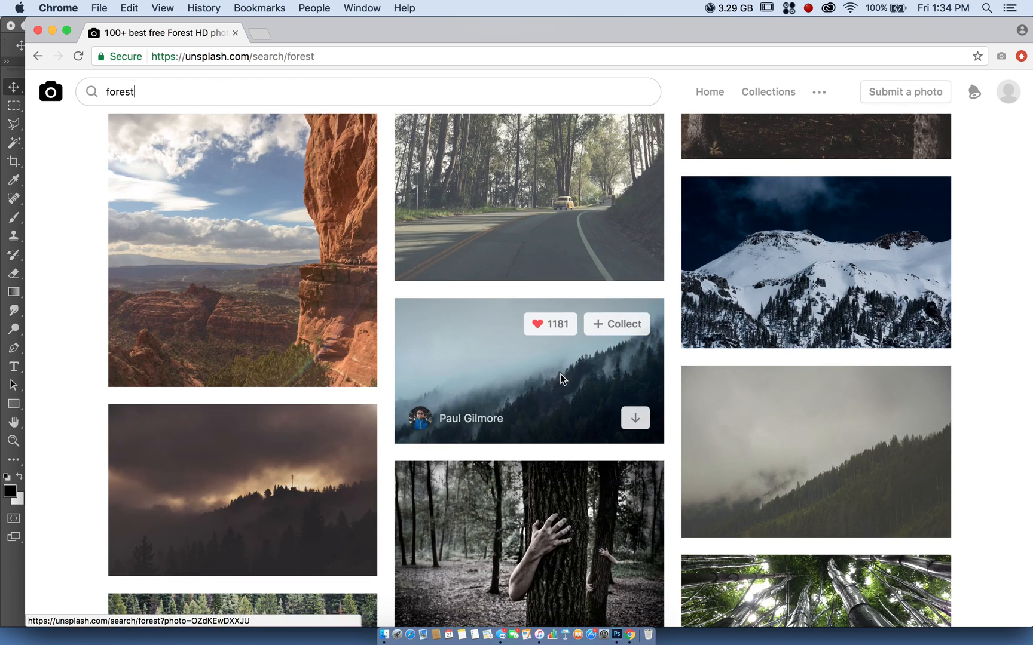
# Download the misty evergreen hillside photo from the forest results and reveal the downloaded file in Finder.
pyautogui.click(635, 417)
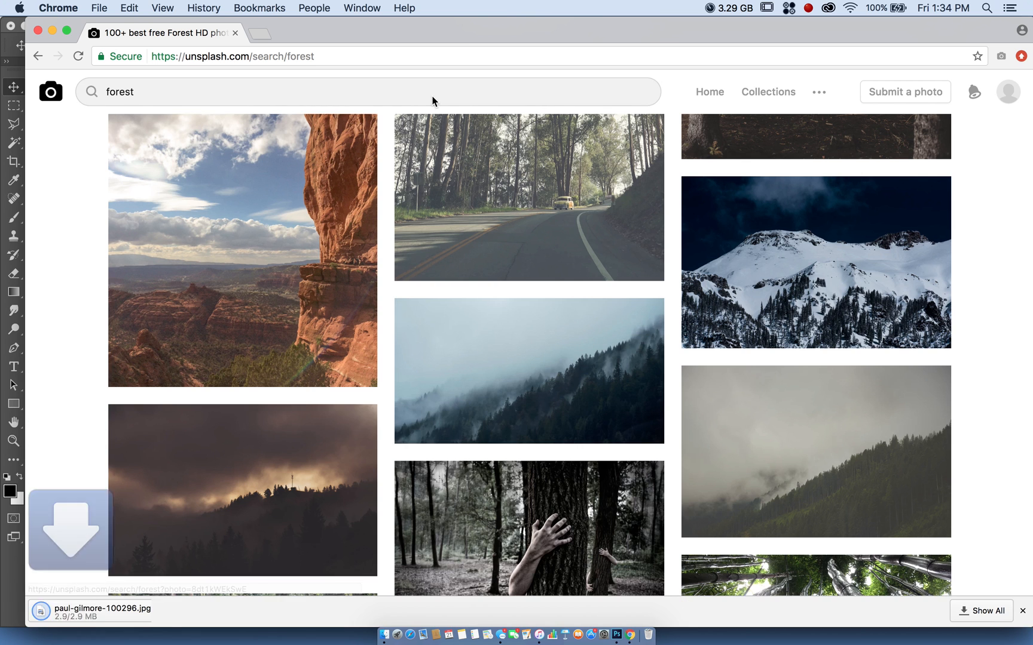
pyautogui.moveTo(473, 35); pyautogui.dragTo(872, 27)
pyautogui.click(577, 610)
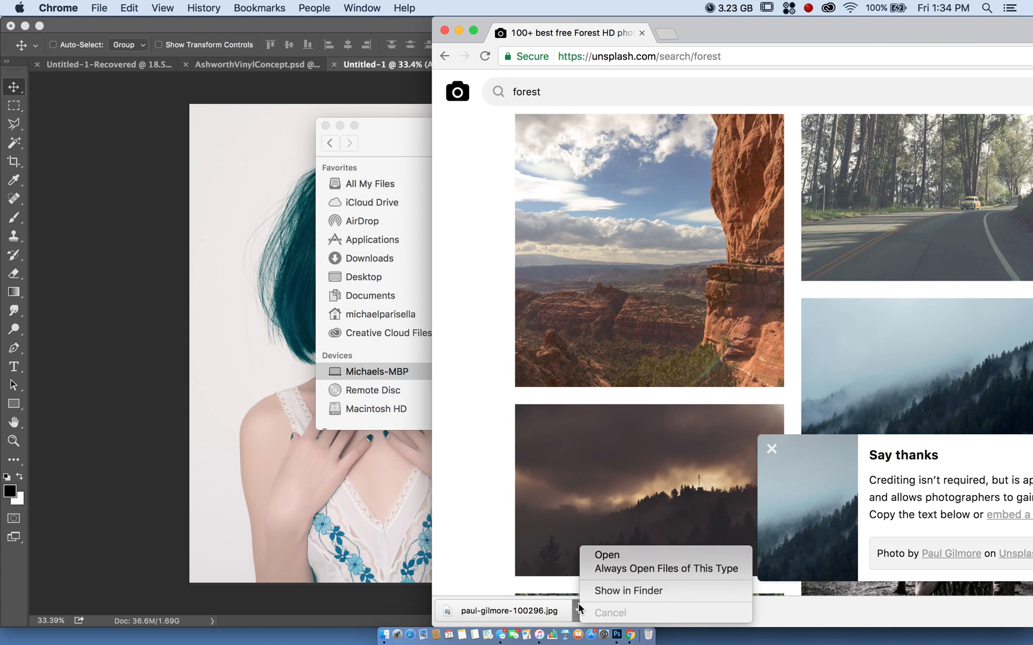
pyautogui.click(606, 590)
# Place the downloaded forest photo into the Untitled-1 document in Photoshop, enlarge it until it fills the canvas, and commit the placement.
pyautogui.moveTo(373, 242); pyautogui.dragTo(78, 239)
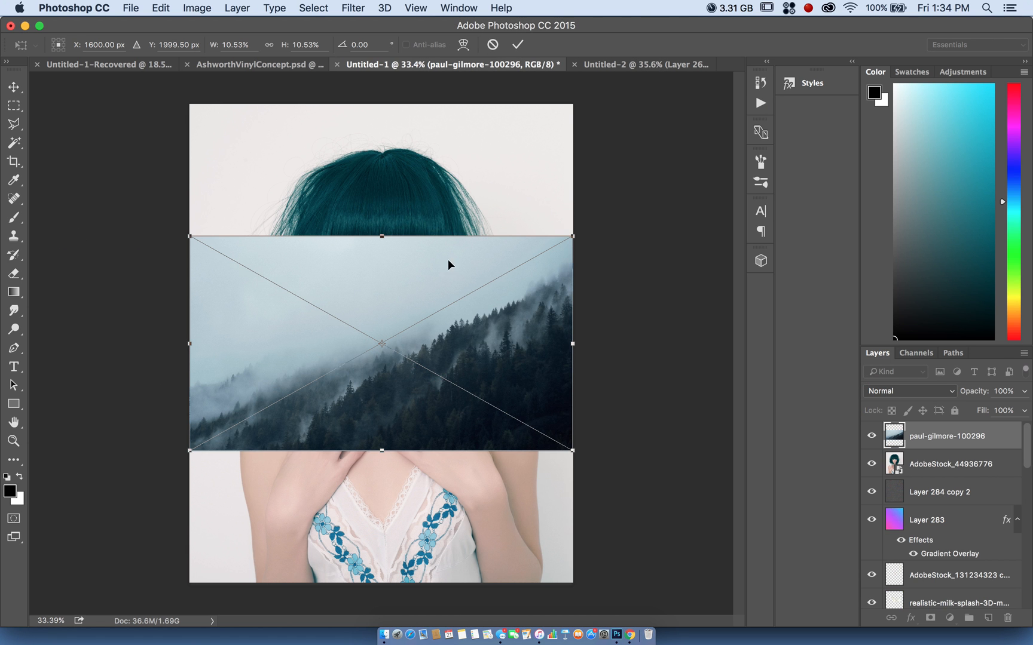
pyautogui.moveTo(581, 223); pyautogui.dragTo(857, 150)
pyautogui.press('Return')
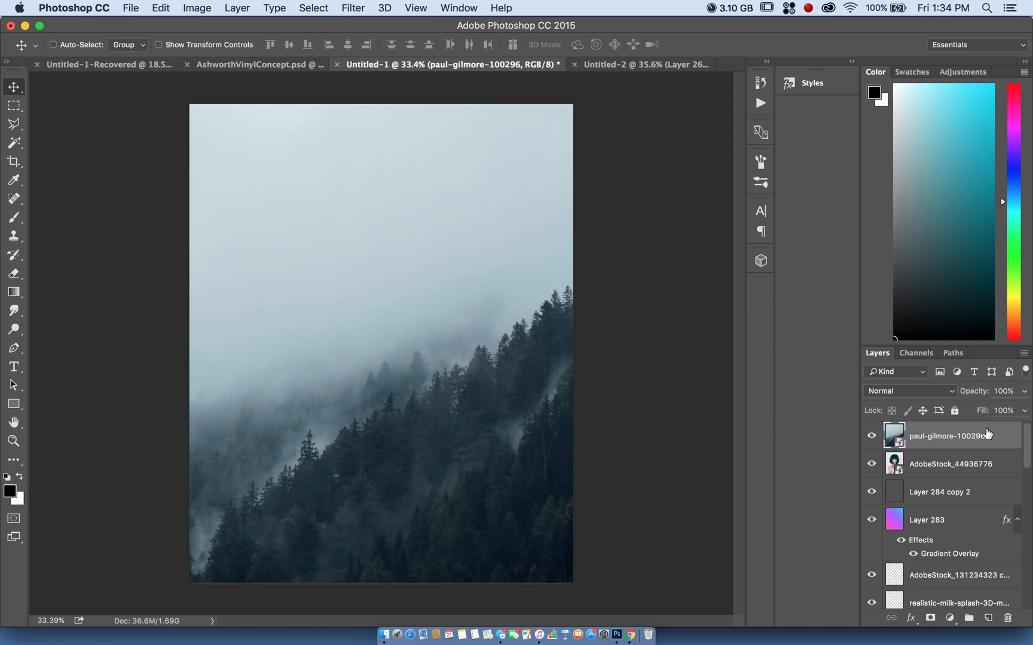
# Try the Screen blend mode on the forest photo layer, set it to Lighten instead, and apply the layer style.
pyautogui.doubleClick(998, 434)
pyautogui.click(571, 114)
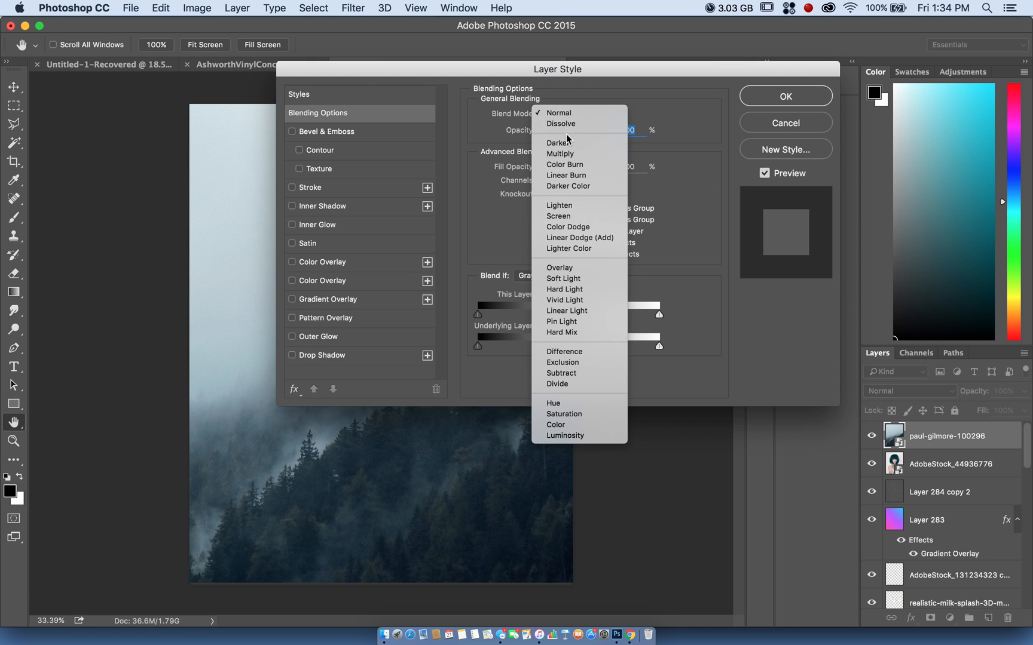
pyautogui.click(555, 217)
pyautogui.moveTo(570, 72); pyautogui.dragTo(853, 61)
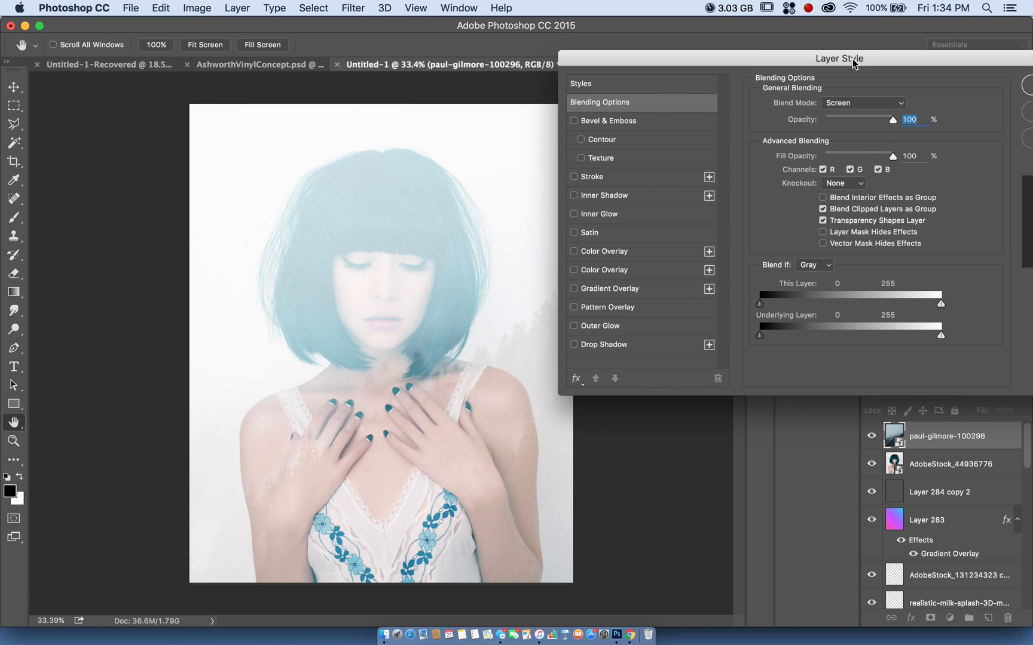
pyautogui.click(860, 108)
pyautogui.click(854, 91)
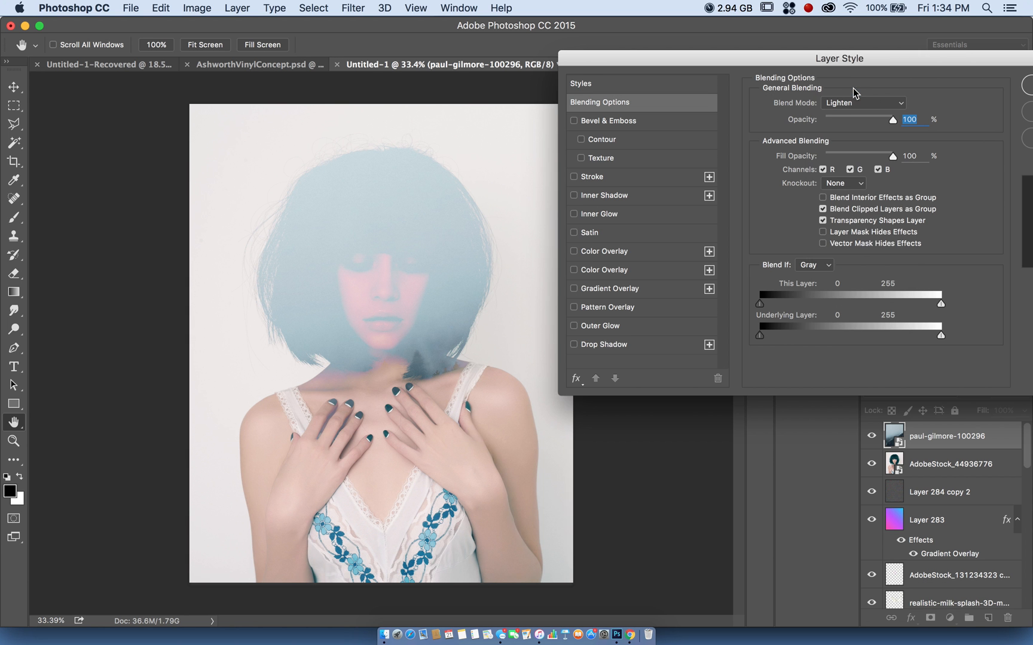
pyautogui.click(1027, 84)
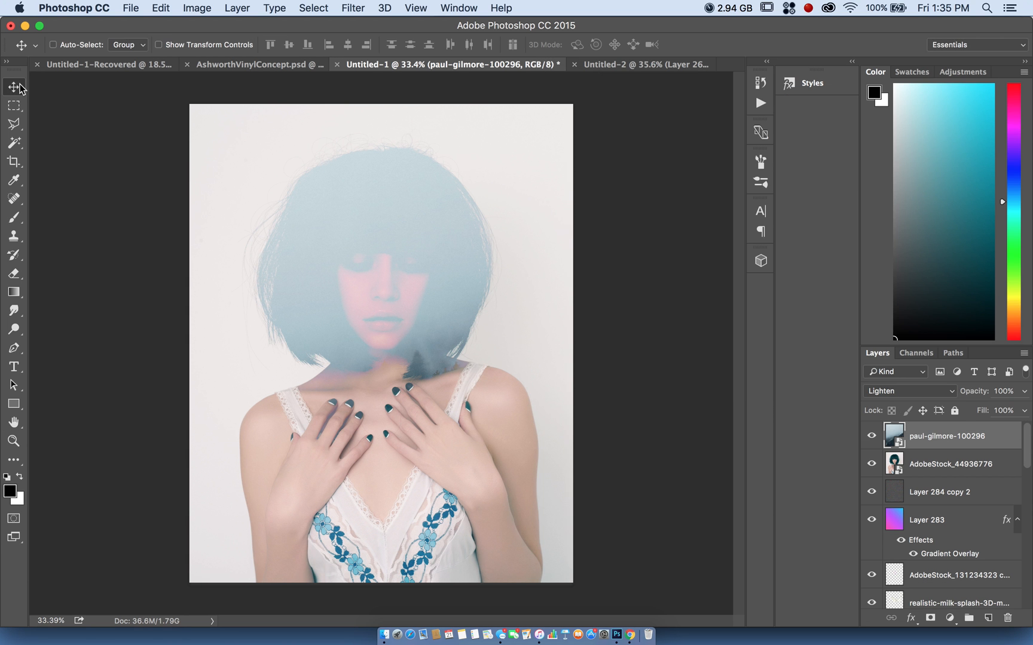
# Move the forest photo so its treeline runs across the woman's hair above her eyes, and rasterize the layer.
pyautogui.moveTo(495, 288); pyautogui.dragTo(358, 226)
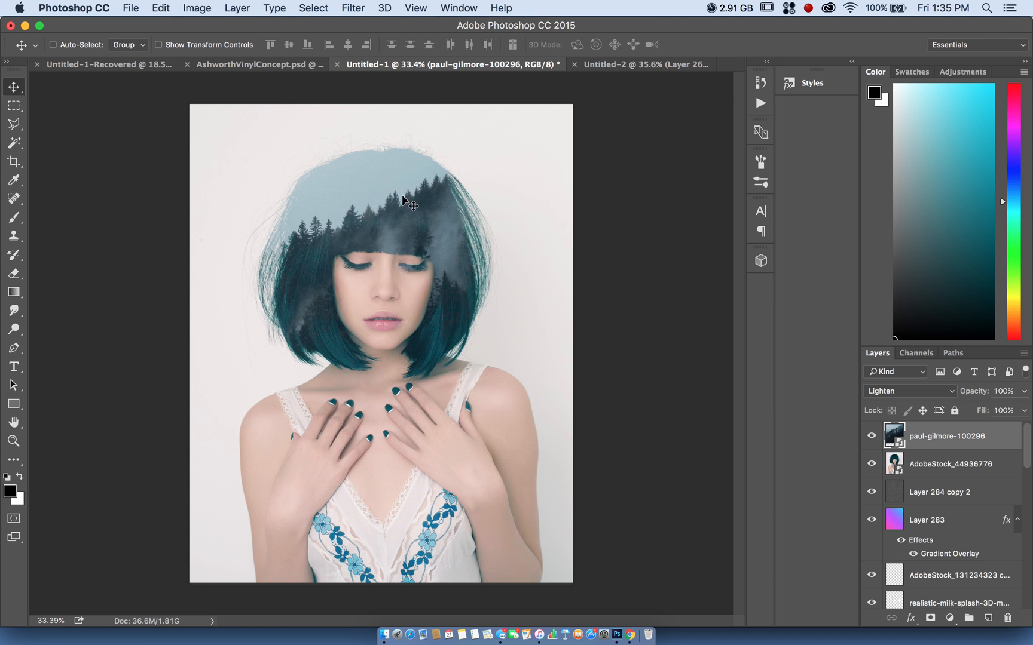
pyautogui.rightClick(929, 429)
pyautogui.click(771, 250)
# Try a legacy Brightness/Contrast adjustment with brightness 38 and contrast 73 on the AdobeStock_44936776 portrait layer.
pyautogui.click(1002, 466)
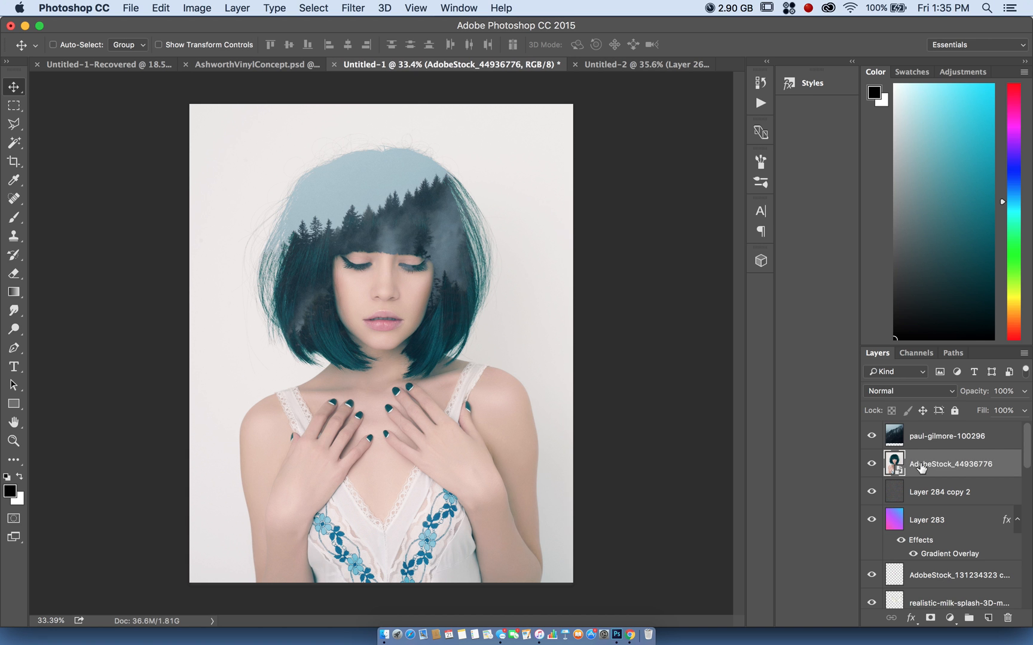
pyautogui.click(197, 8)
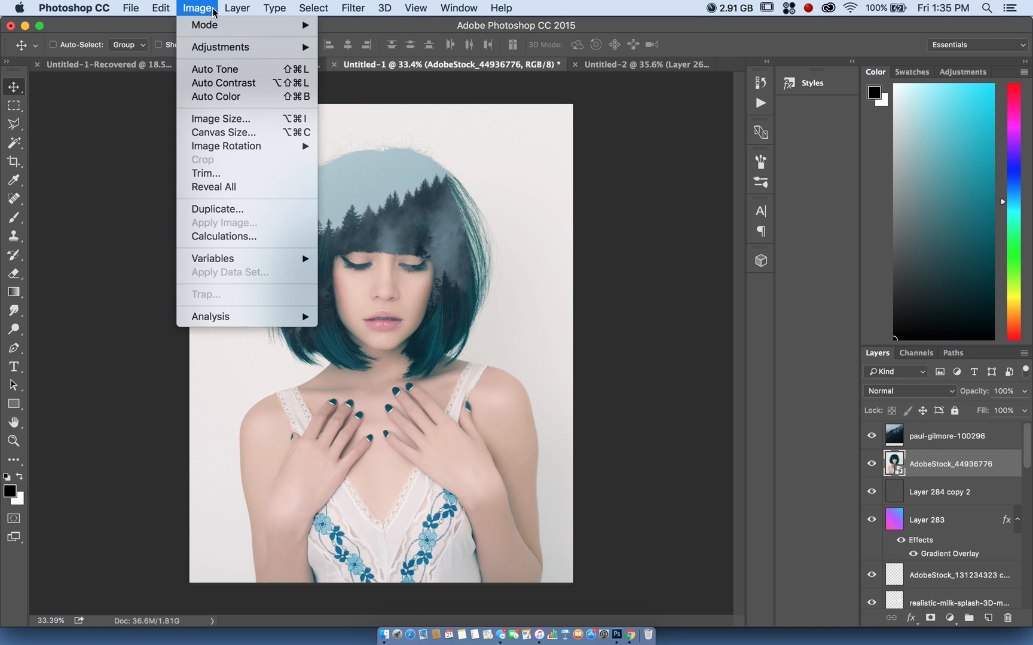
pyautogui.moveTo(228, 48)
pyautogui.click(426, 46)
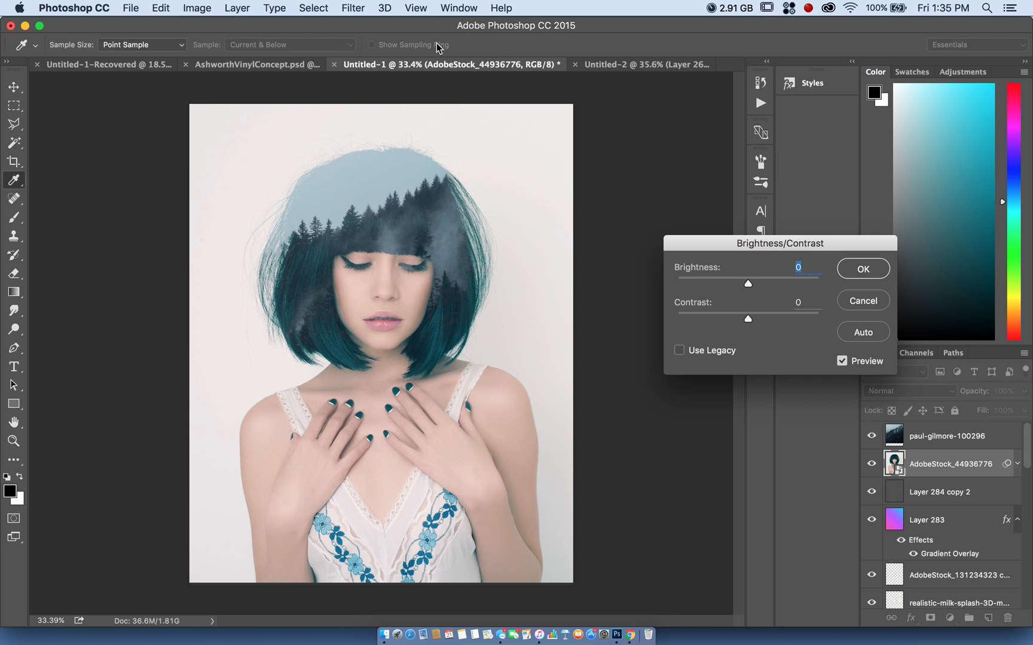
pyautogui.click(680, 353)
pyautogui.moveTo(752, 287); pyautogui.dragTo(775, 285)
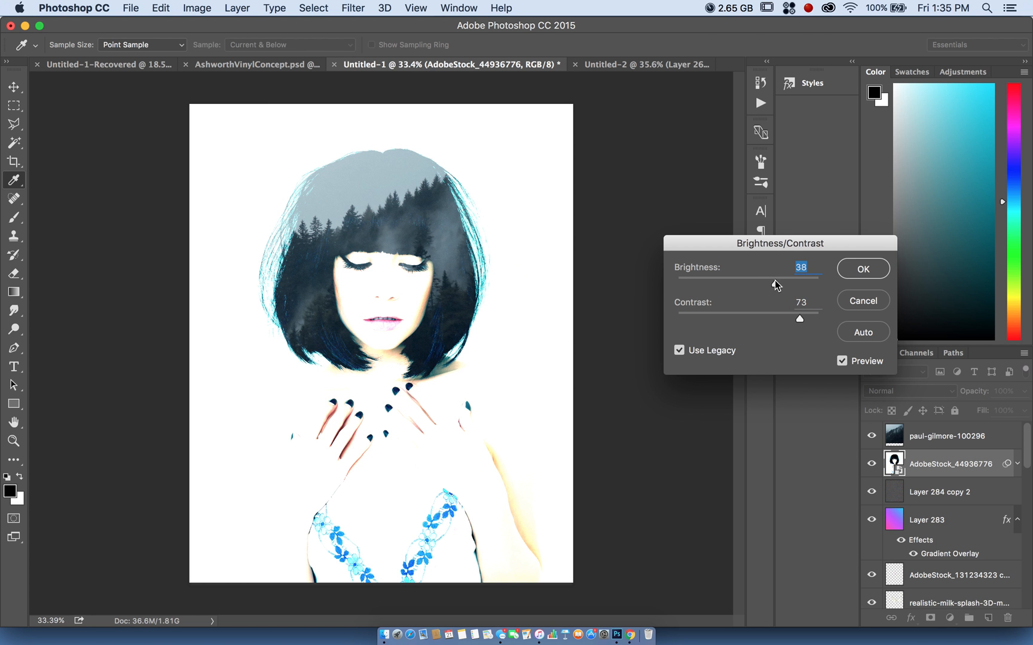
pyautogui.click(862, 301)
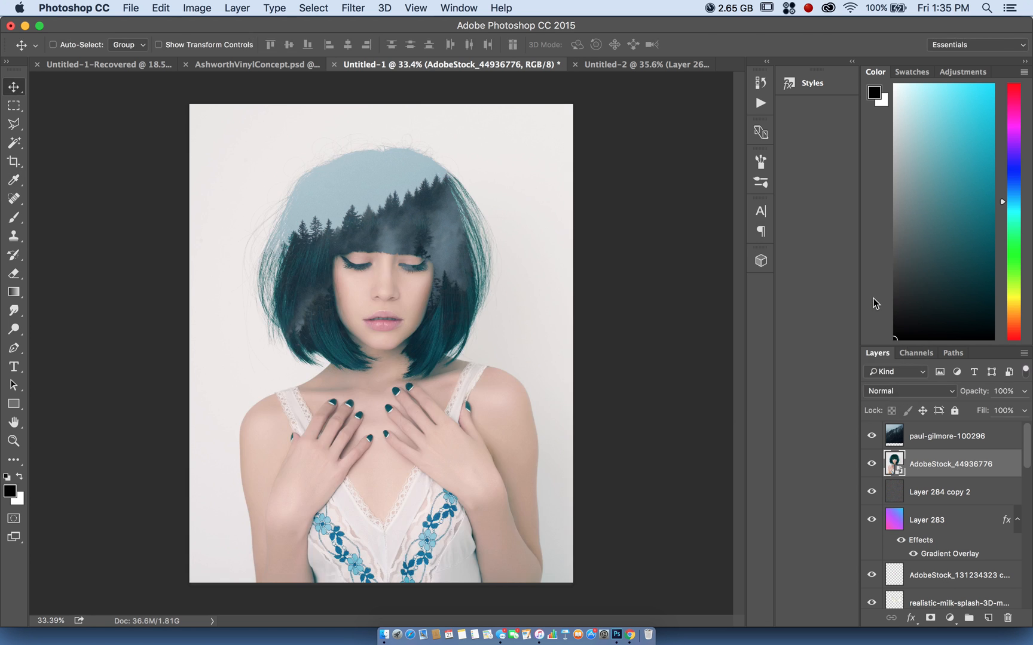
# Apply a legacy Brightness/Contrast adjustment with brightness 42 and contrast 28 to the forest layer, and reposition its treeline over the hair.
pyautogui.click(1000, 434)
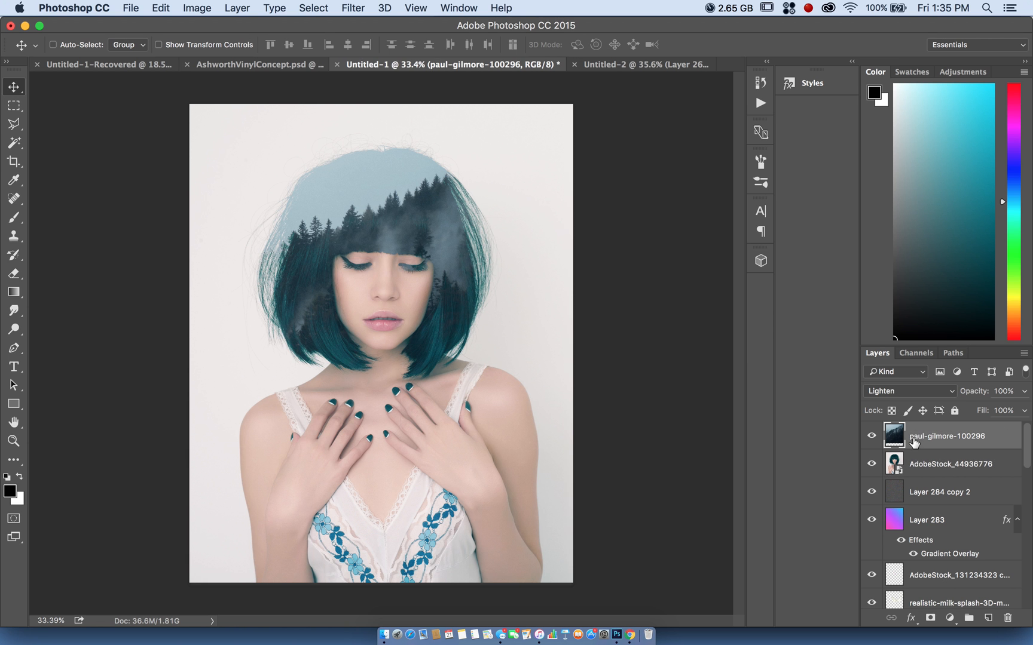
pyautogui.click(209, 8)
pyautogui.moveTo(217, 52)
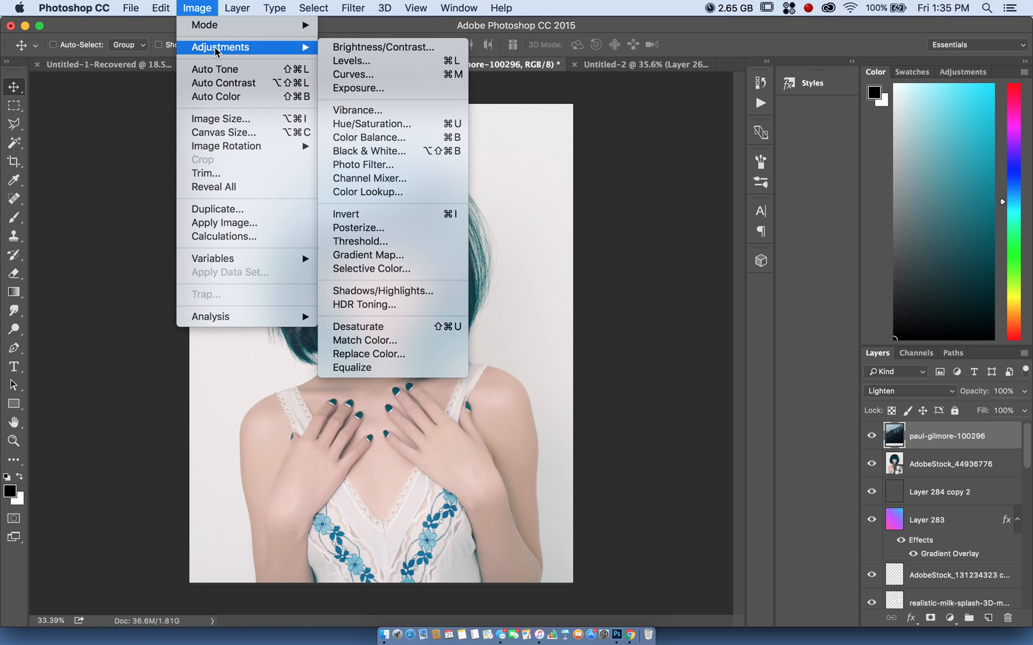
pyautogui.click(362, 47)
pyautogui.click(753, 277)
pyautogui.moveTo(818, 211); pyautogui.dragTo(849, 214)
pyautogui.click(839, 240)
pyautogui.moveTo(854, 240); pyautogui.dragTo(838, 245)
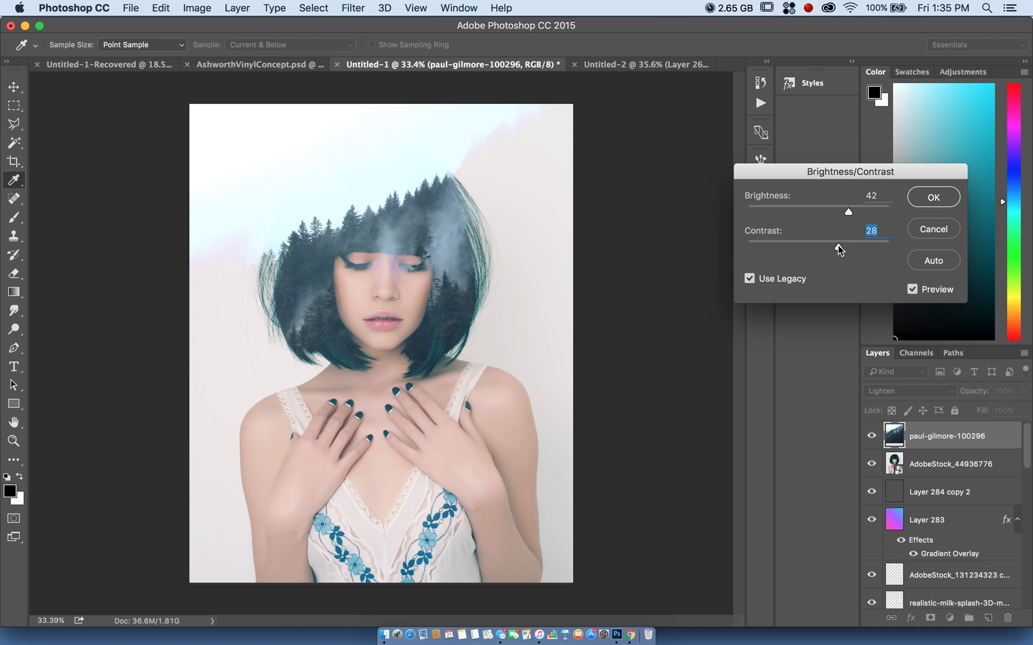
pyautogui.click(930, 198)
pyautogui.moveTo(393, 226); pyautogui.dragTo(404, 282)
pyautogui.moveTo(406, 321); pyautogui.dragTo(399, 233)
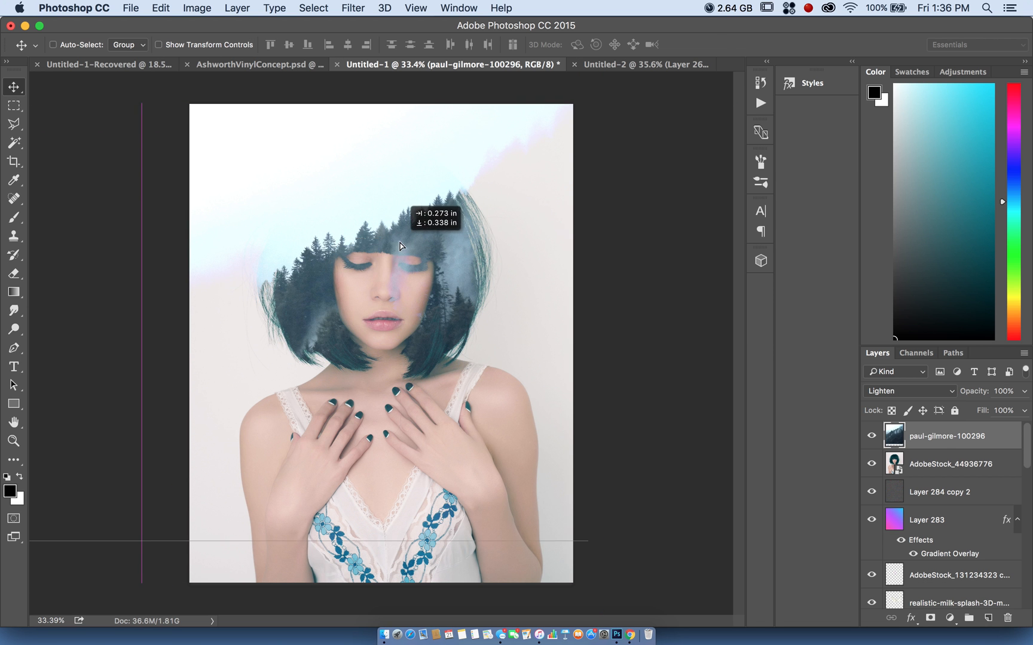
# Try a Brightness/Contrast adjustment with brightness 26 and contrast 61 on the AdobeStock_44936776 portrait layer.
pyautogui.click(1003, 465)
pyautogui.click(197, 7)
pyautogui.moveTo(239, 46)
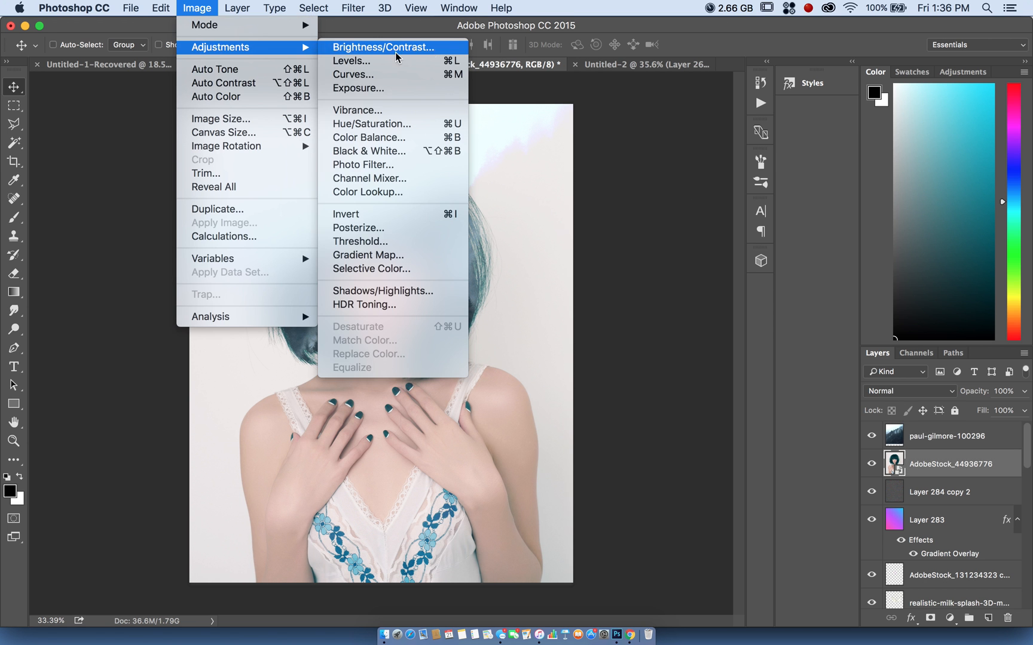
pyautogui.click(335, 46)
pyautogui.click(781, 283)
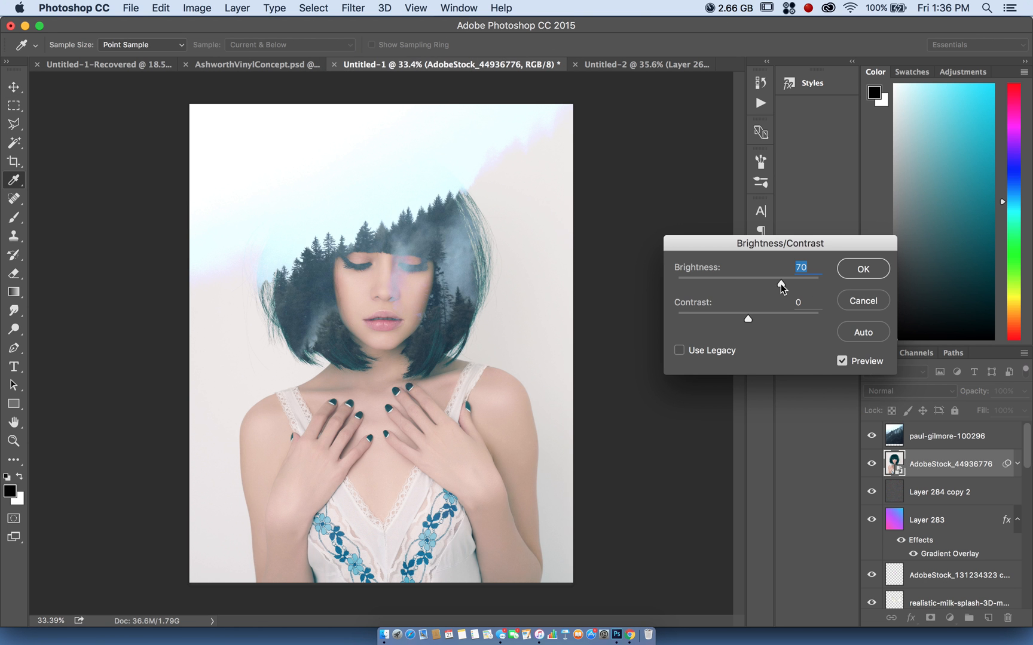
pyautogui.moveTo(785, 320)
pyautogui.mouseDown()
pyautogui.moveTo(768, 325)
pyautogui.moveTo(792, 321)
pyautogui.mouseUp()
pyautogui.moveTo(743, 285)
pyautogui.mouseDown()
pyautogui.moveTo(704, 285)
pyautogui.moveTo(761, 284)
pyautogui.mouseUp()
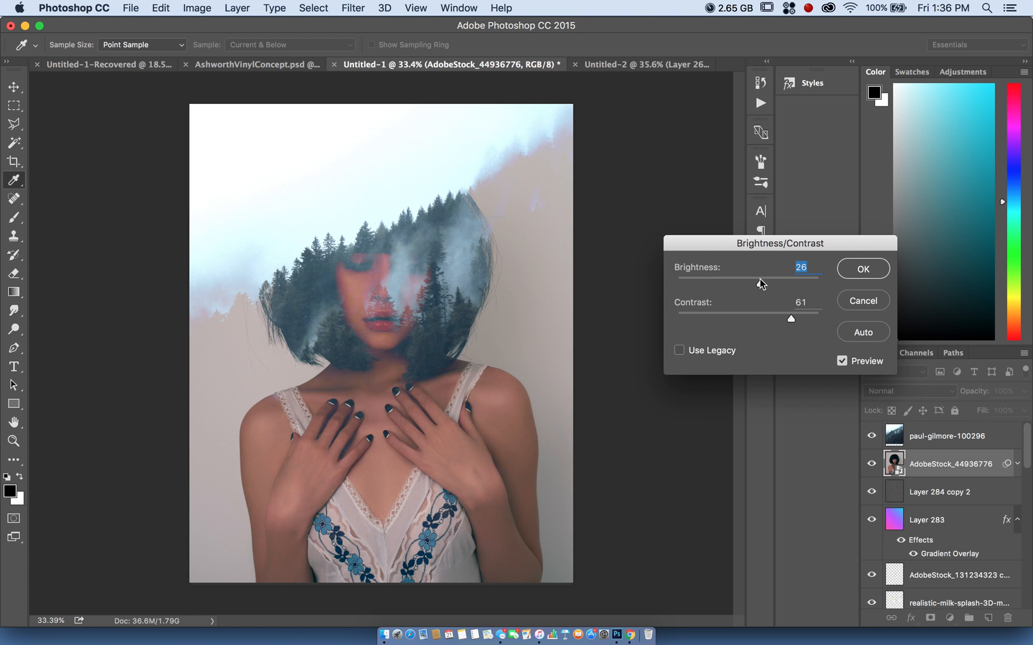
pyautogui.press('Return')
pyautogui.press('v')
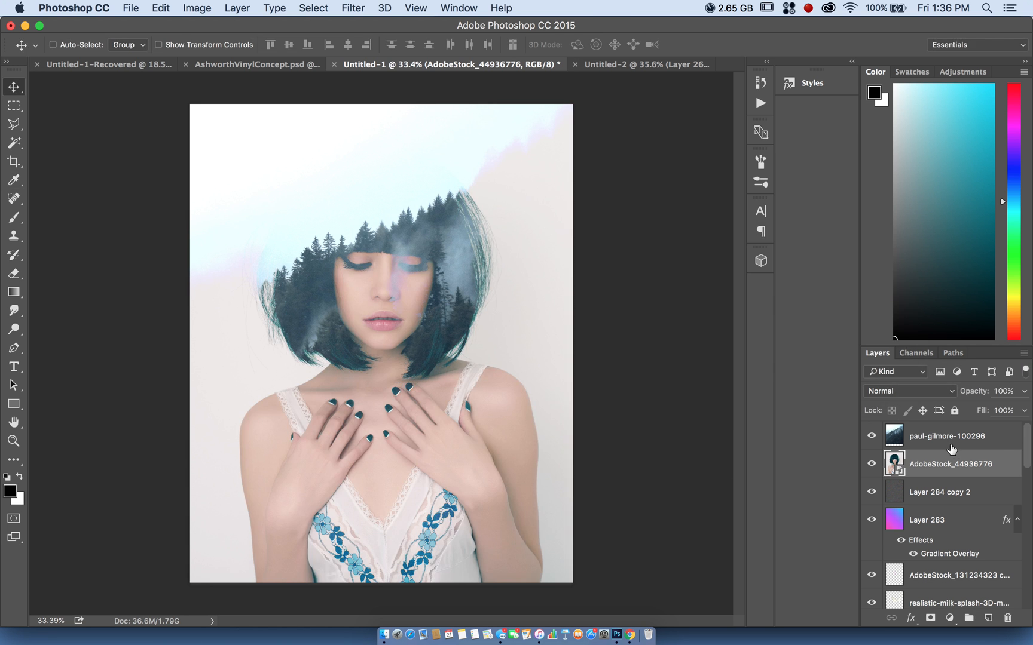
# Delete the forest photo layer and the AdobeStock_44936776 portrait layer, leaving the grainy gradient background.
pyautogui.click(950, 446)
pyautogui.press('BackSpace')
pyautogui.press('BackSpace')
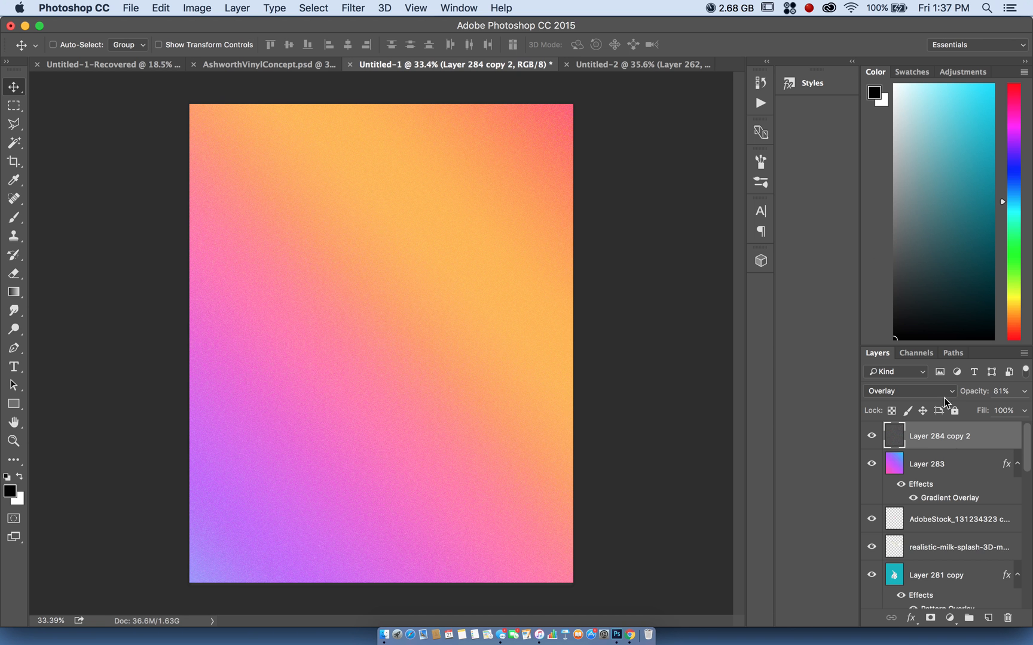
pyautogui.click(645, 65)
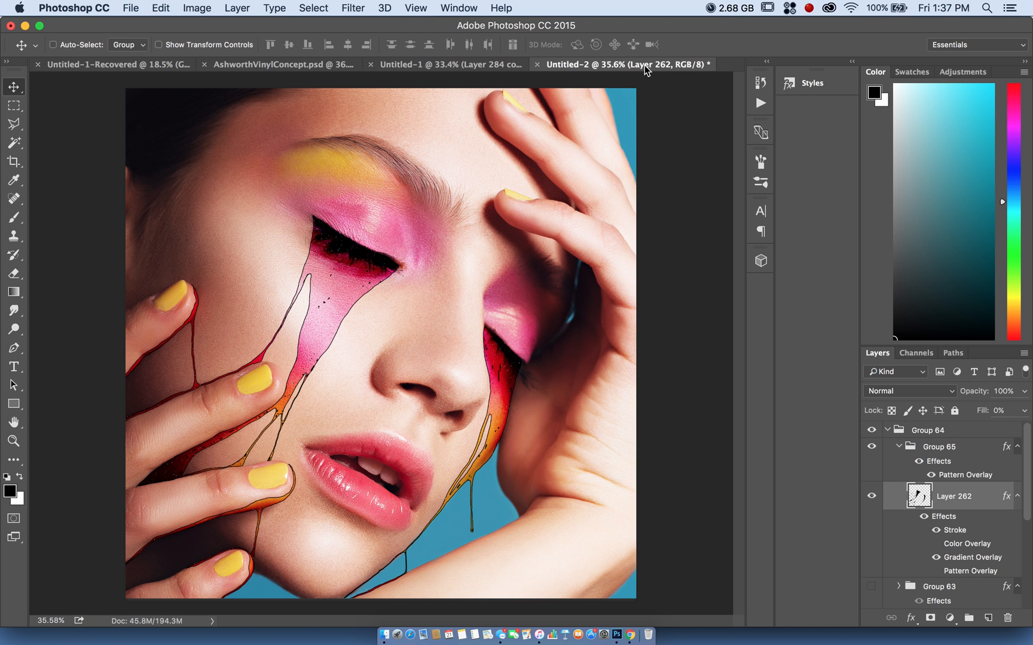
pyautogui.click(481, 60)
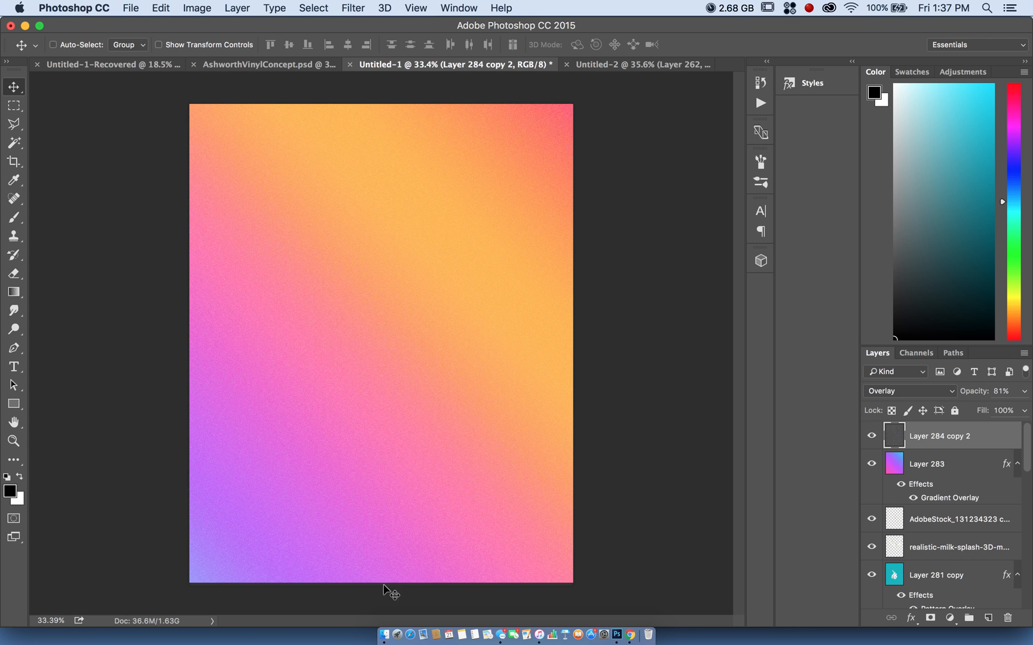
# Search for "adobestock" in Finder and place AdobeStock_77216018.jpeg on the gradient canvas in Photoshop.
pyautogui.click(384, 634)
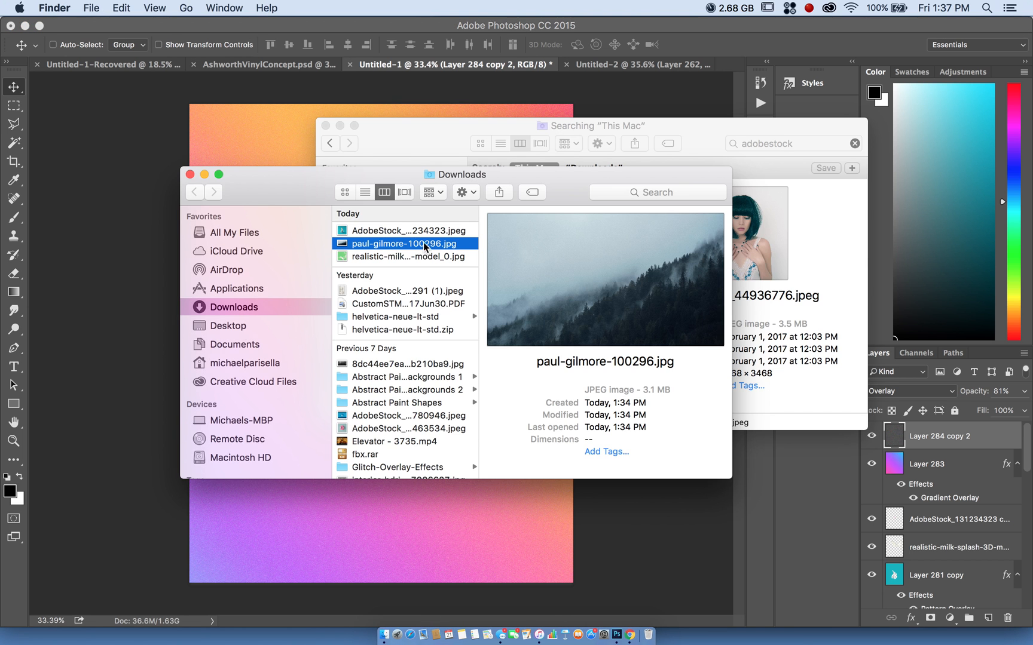
pyautogui.scroll(-10, 405, 268)
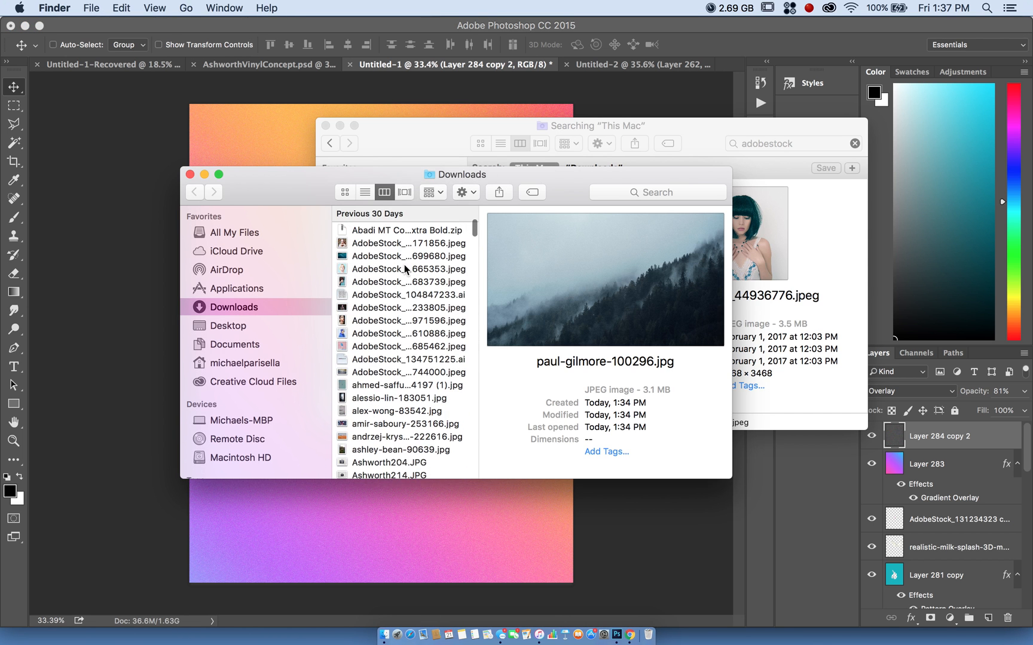
pyautogui.scroll(-5, 404, 263)
pyautogui.scroll(-5, 404, 271)
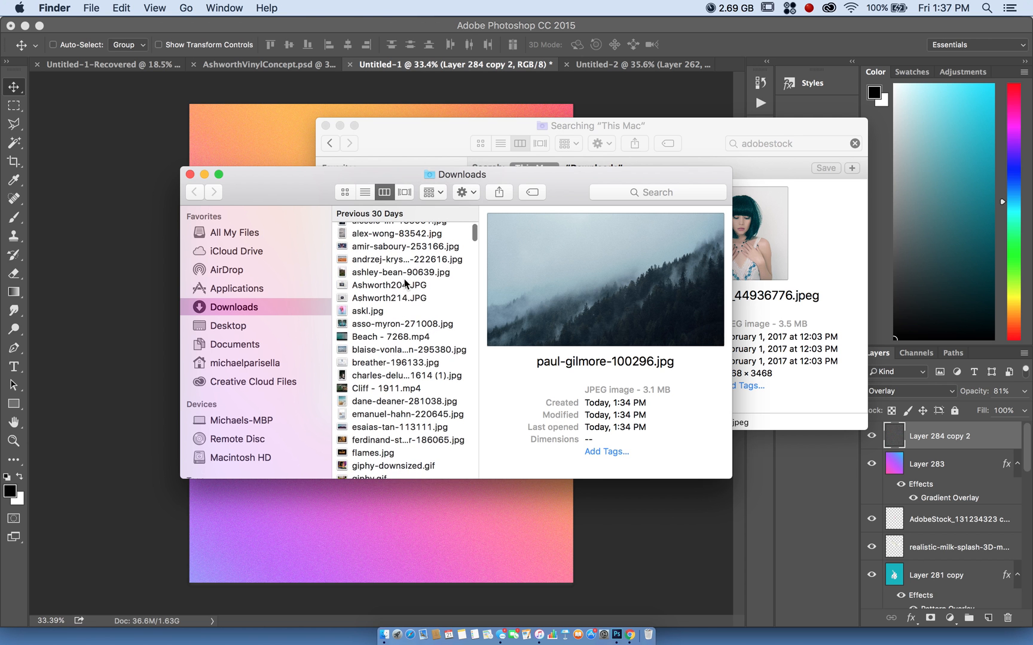
pyautogui.click(648, 185)
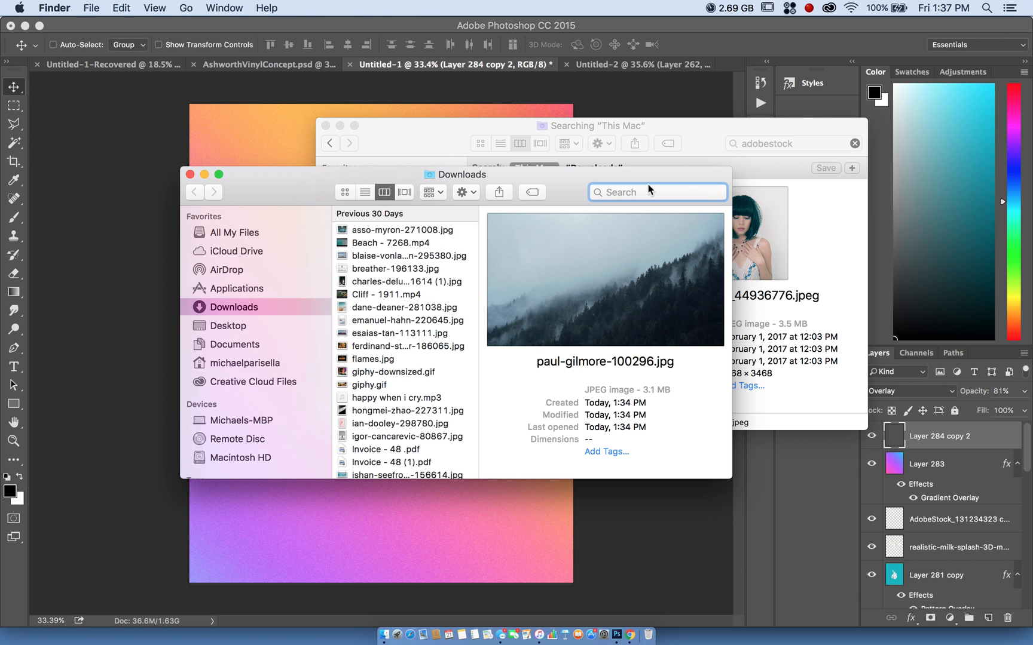
pyautogui.write('adobestock')
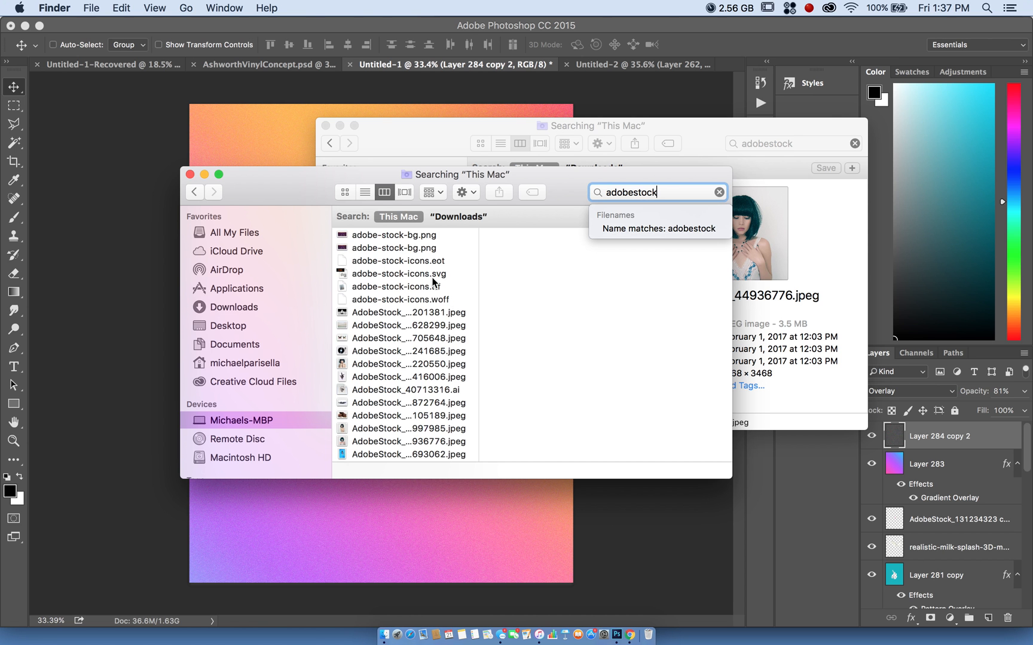
pyautogui.scroll(-2, 434, 282)
pyautogui.scroll(-10, 432, 282)
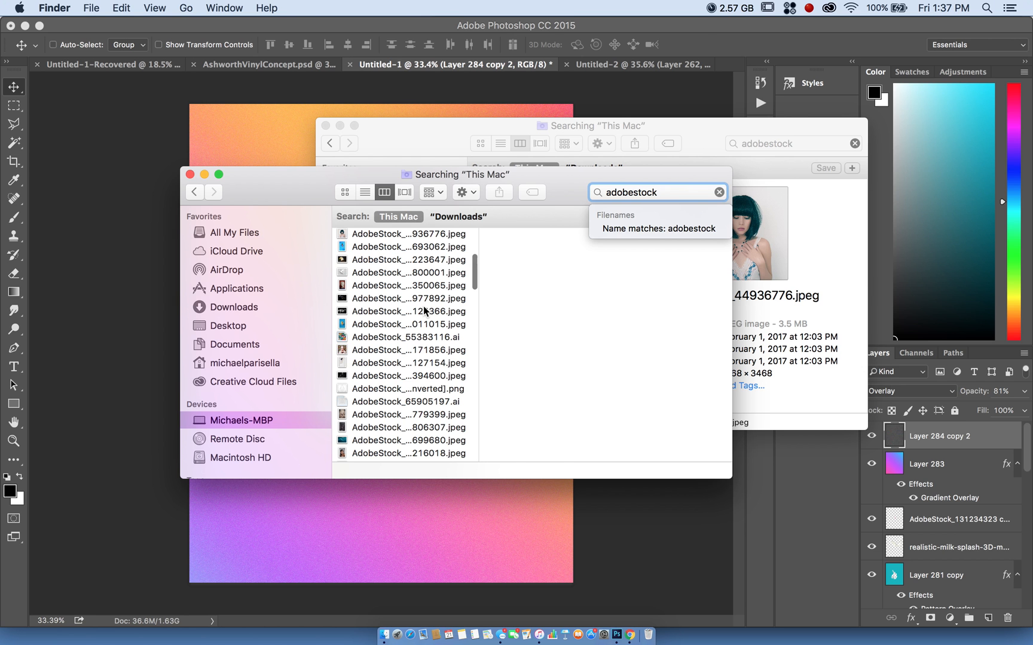
pyautogui.click(382, 454)
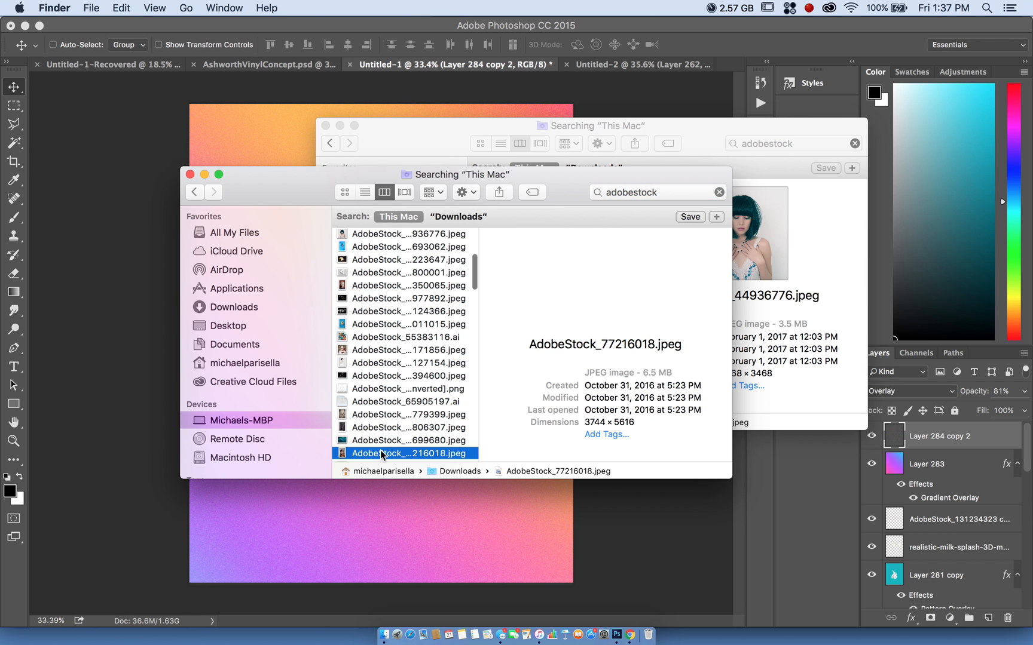
pyautogui.moveTo(381, 454); pyautogui.dragTo(424, 511)
pyautogui.press('Return')
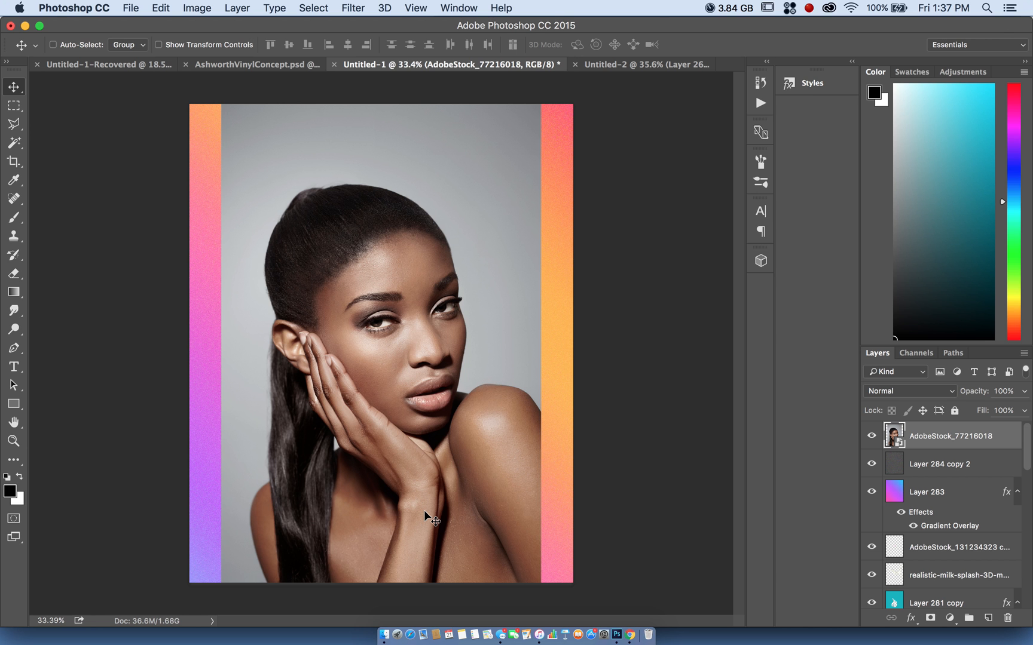
pyautogui.scroll(2, 335, 257)
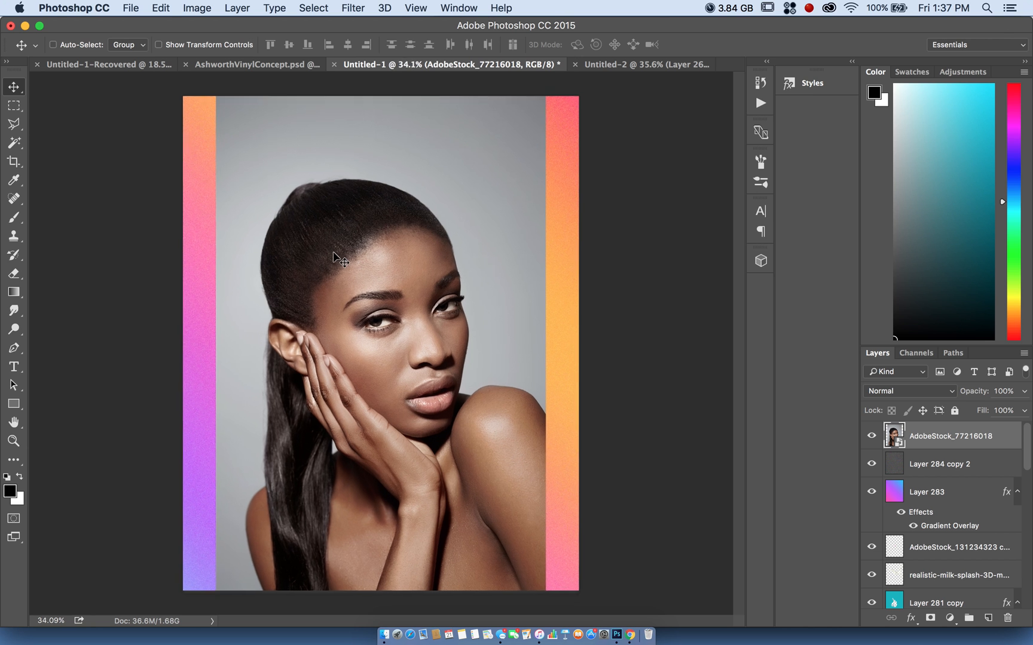
pyautogui.scroll(-1, 335, 257)
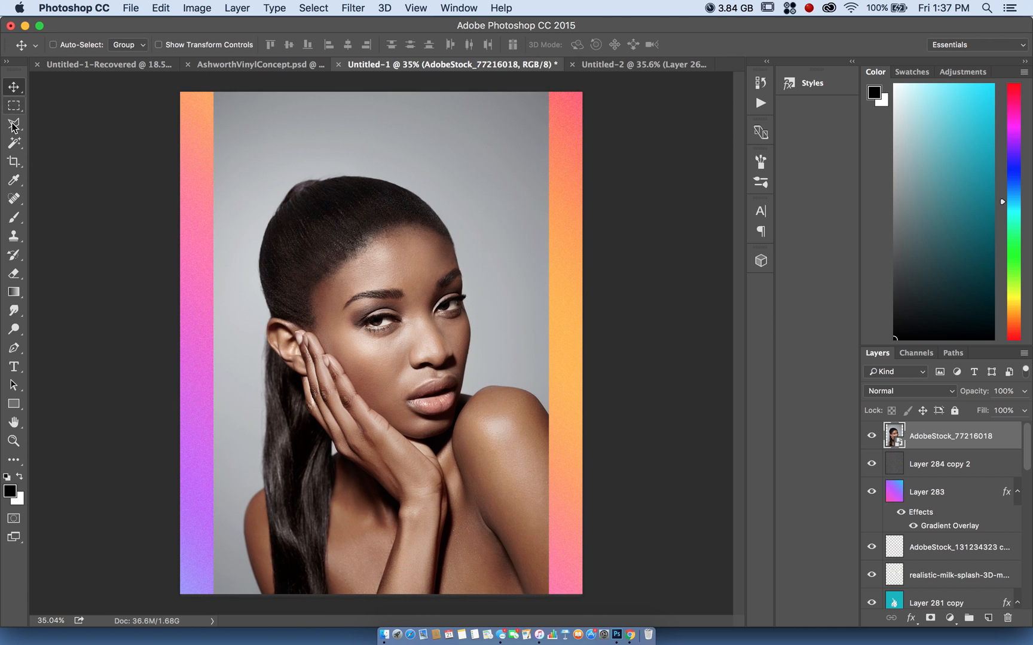
pyautogui.click(13, 142)
pyautogui.click(90, 141)
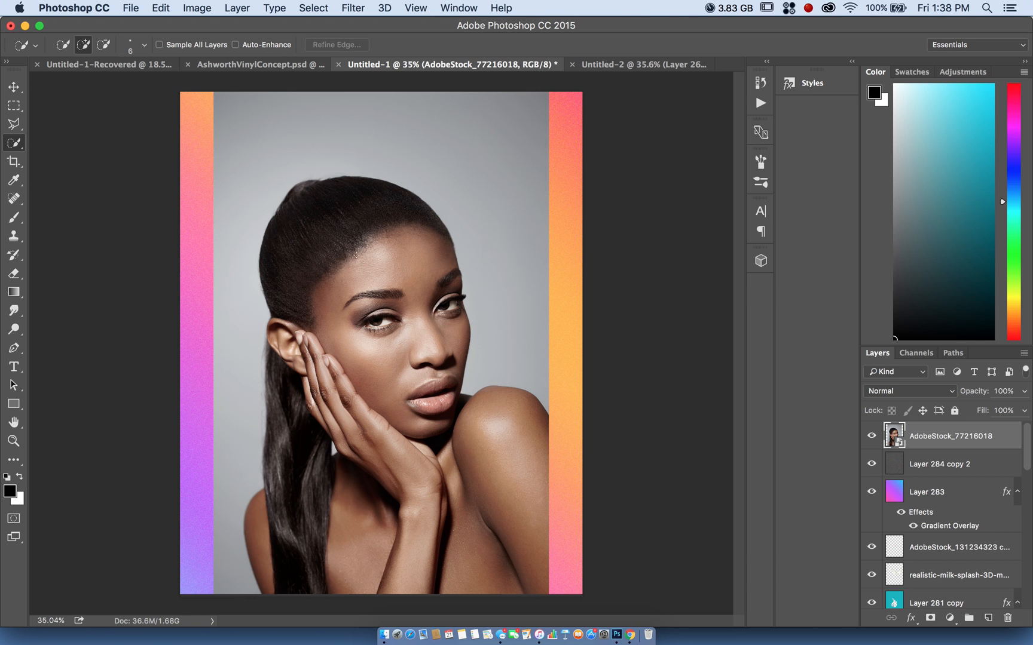
pyautogui.click(14, 348)
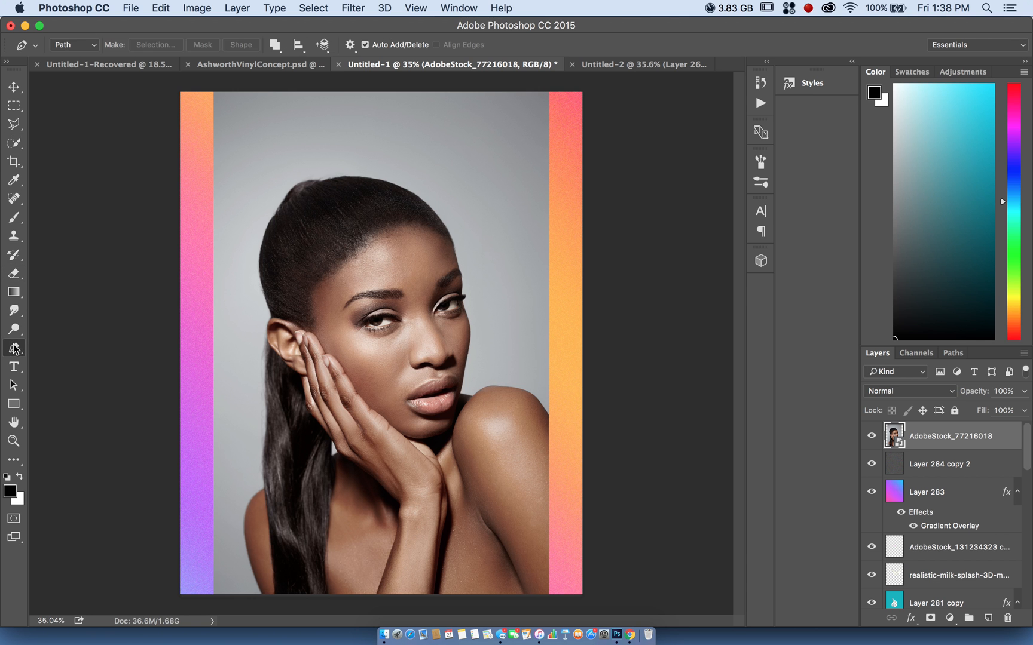
pyautogui.click(412, 149)
pyautogui.moveTo(342, 149); pyautogui.dragTo(314, 146)
pyautogui.press('super+alt+z')
pyautogui.press('super+alt+z')
# Try to trace the woman's jaw and cheek outline upward from the shoulder with the Pen tool.
pyautogui.press('super+plus')
pyautogui.press('super+plus')
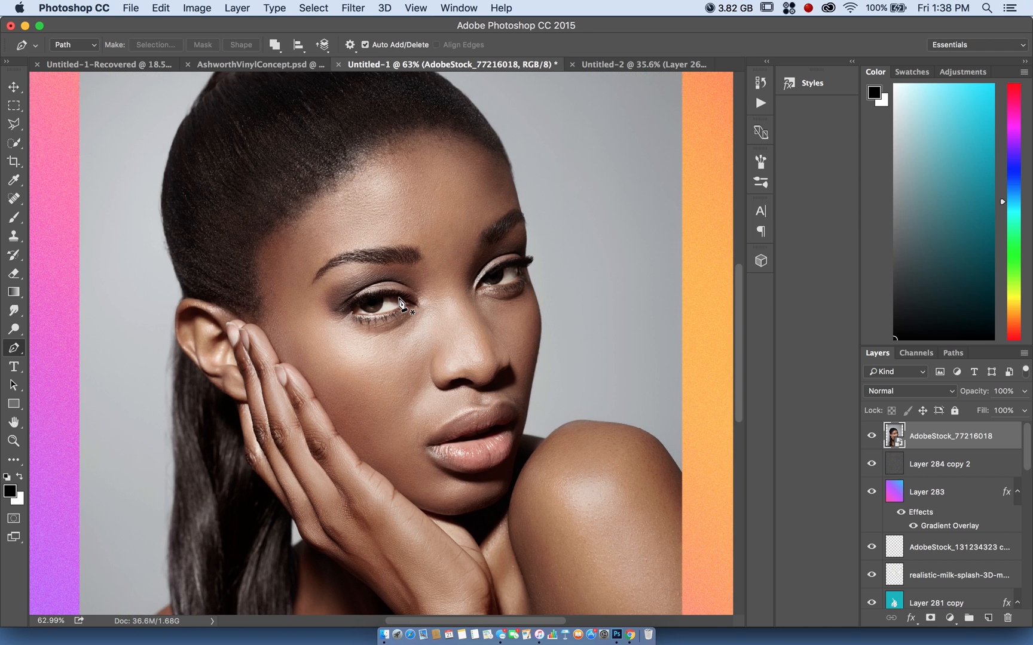
pyautogui.scroll(5, 400, 301)
pyautogui.hscroll(5, 399, 301)
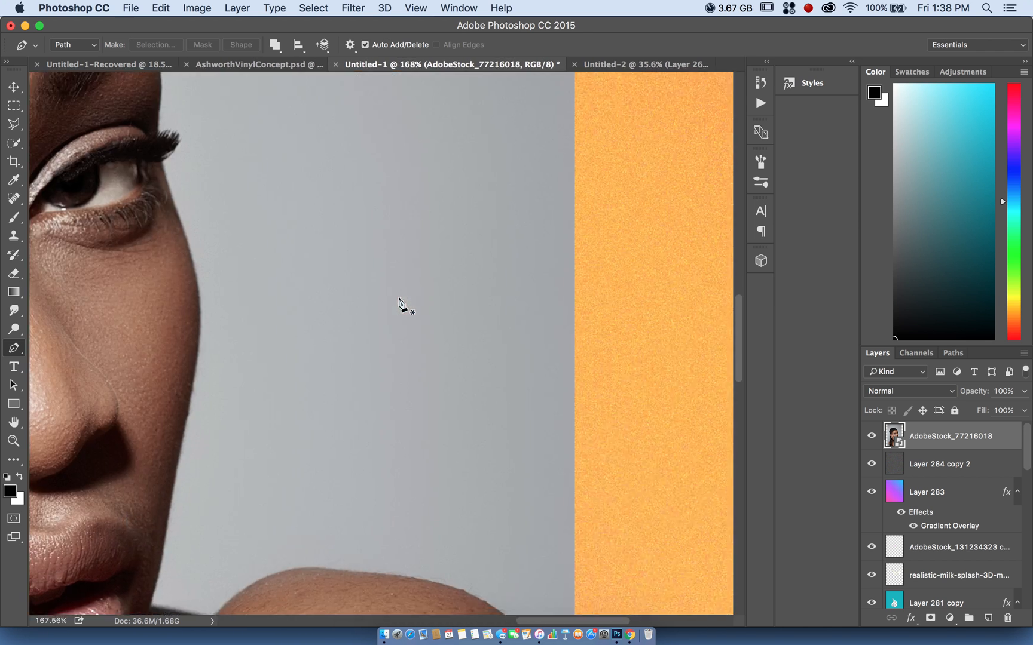
pyautogui.scroll(-5, 399, 302)
pyautogui.hscroll(-3, 399, 301)
pyautogui.scroll(2, 400, 302)
pyautogui.scroll(4, 401, 295)
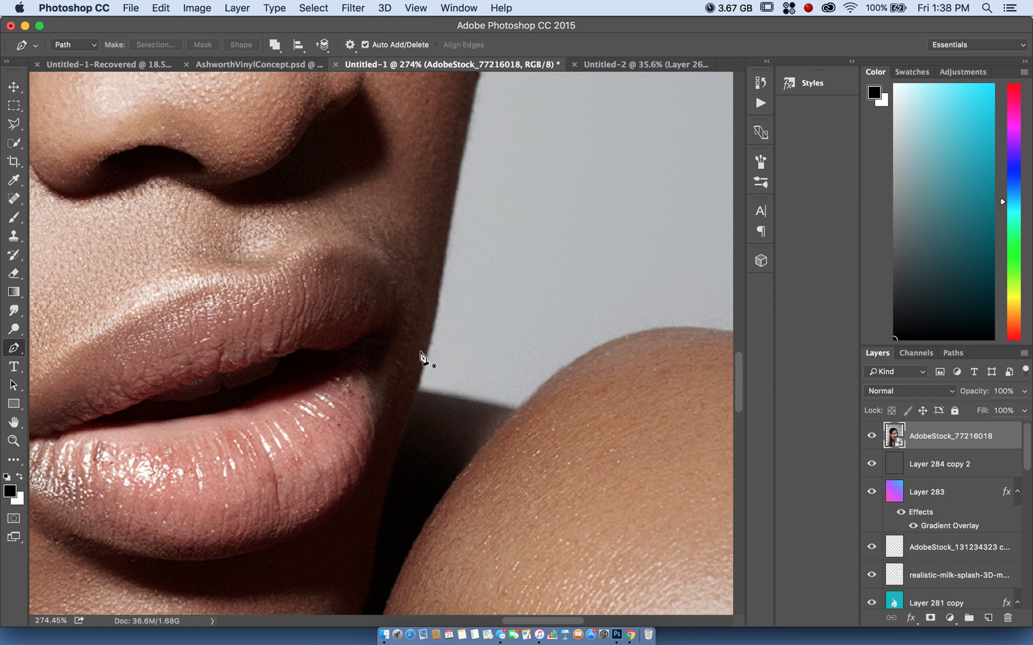
pyautogui.click(417, 391)
pyautogui.moveTo(440, 294); pyautogui.dragTo(444, 228)
pyautogui.press('super+z')
pyautogui.click(439, 278)
pyautogui.moveTo(465, 130); pyautogui.dragTo(466, 103)
pyautogui.scroll(-10, 442, 239)
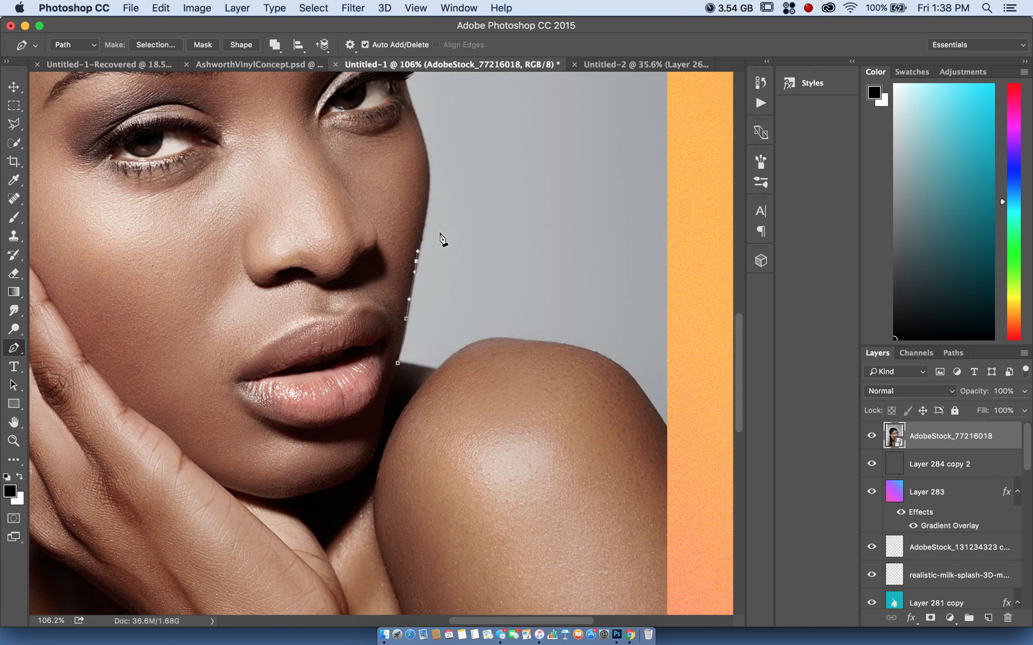
pyautogui.scroll(-8, 442, 239)
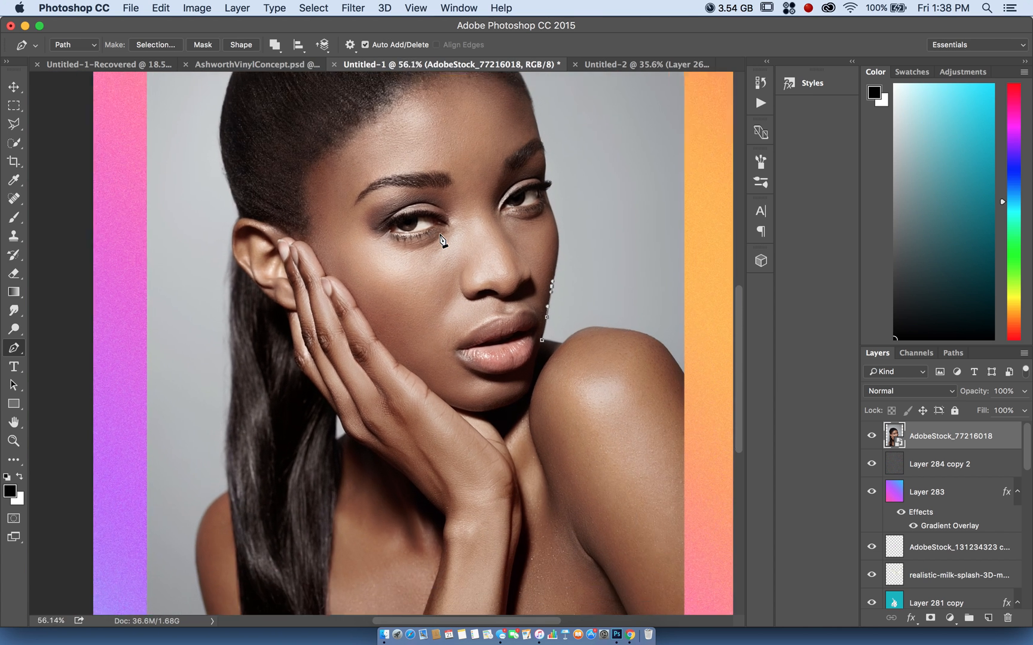
pyautogui.scroll(-1, 440, 240)
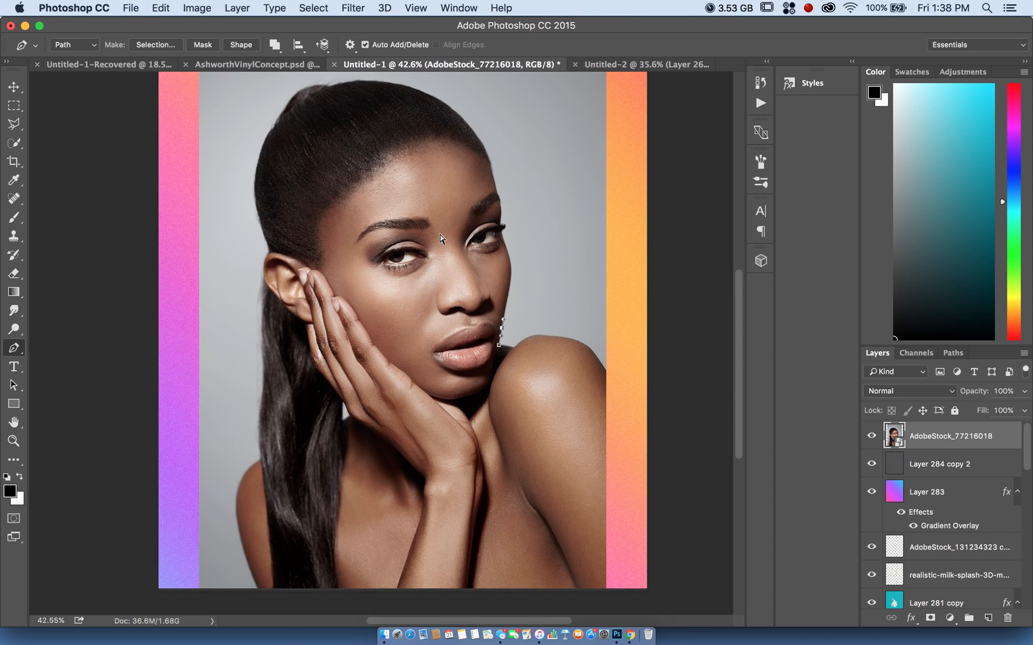
pyautogui.press('super+z')
pyautogui.press('super+z')
# Select the woman's hair, face, hand and body using the Quick Selection tool with a brush size of 52.
pyautogui.scroll(3, 420, 399)
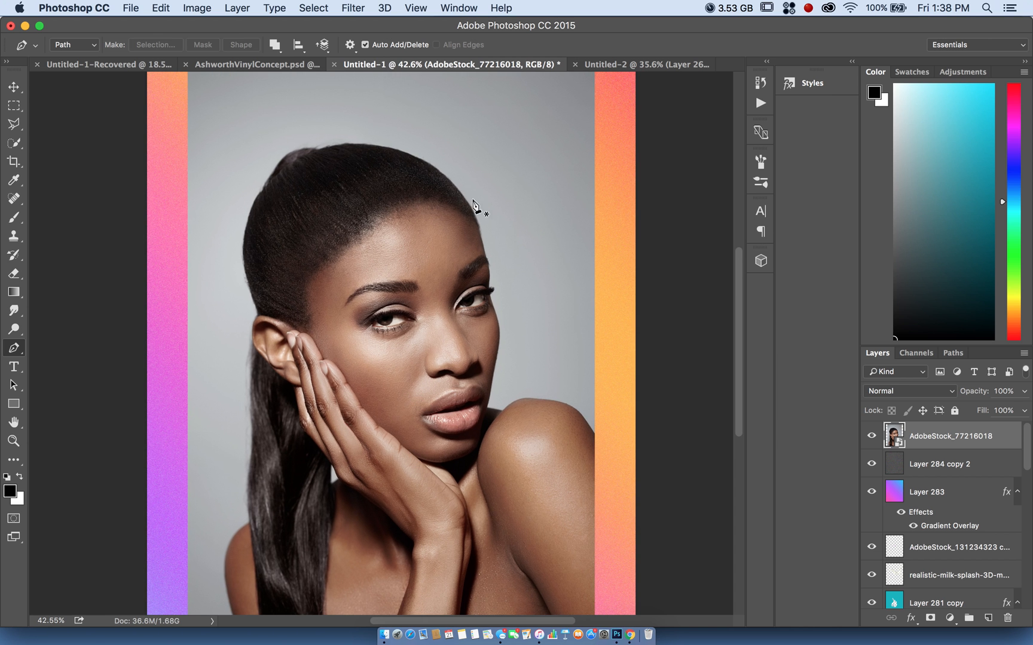
pyautogui.click(15, 142)
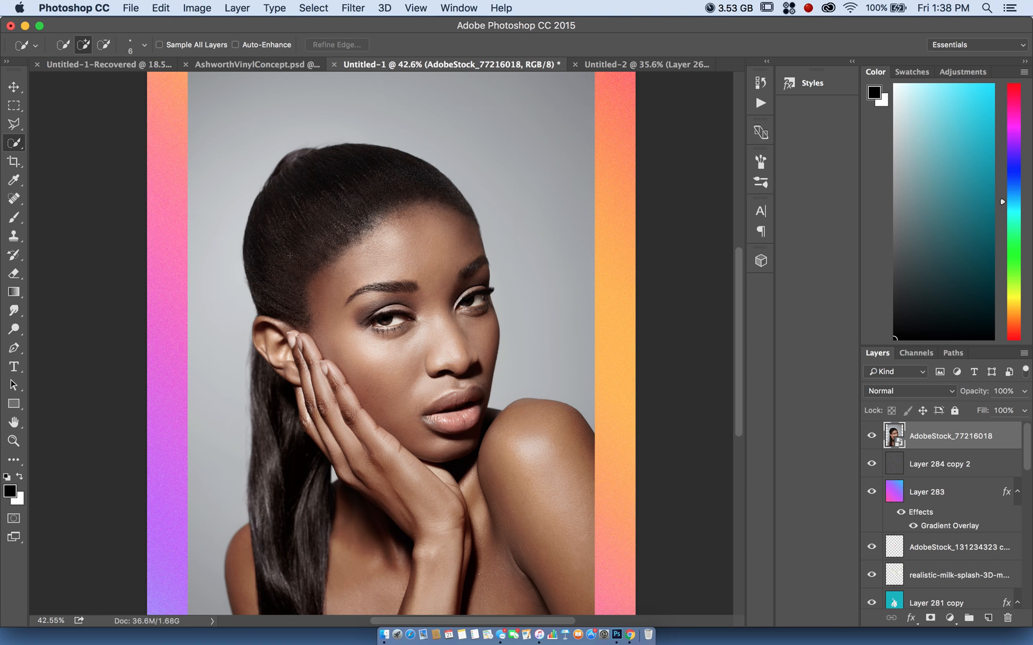
pyautogui.click(143, 45)
pyautogui.moveTo(104, 81); pyautogui.dragTo(98, 86)
pyautogui.moveTo(272, 286)
pyautogui.mouseDown()
pyautogui.moveTo(285, 212)
pyautogui.moveTo(312, 193)
pyautogui.moveTo(401, 316)
pyautogui.moveTo(448, 307)
pyautogui.moveTo(481, 430)
pyautogui.moveTo(478, 466)
pyautogui.moveTo(526, 508)
pyautogui.mouseUp()
pyautogui.moveTo(411, 530)
pyautogui.mouseDown()
pyautogui.moveTo(371, 524)
pyautogui.moveTo(245, 574)
pyautogui.mouseUp()
pyautogui.scroll(-2, 325, 338)
pyautogui.scroll(-1, 325, 338)
pyautogui.scroll(3, 326, 339)
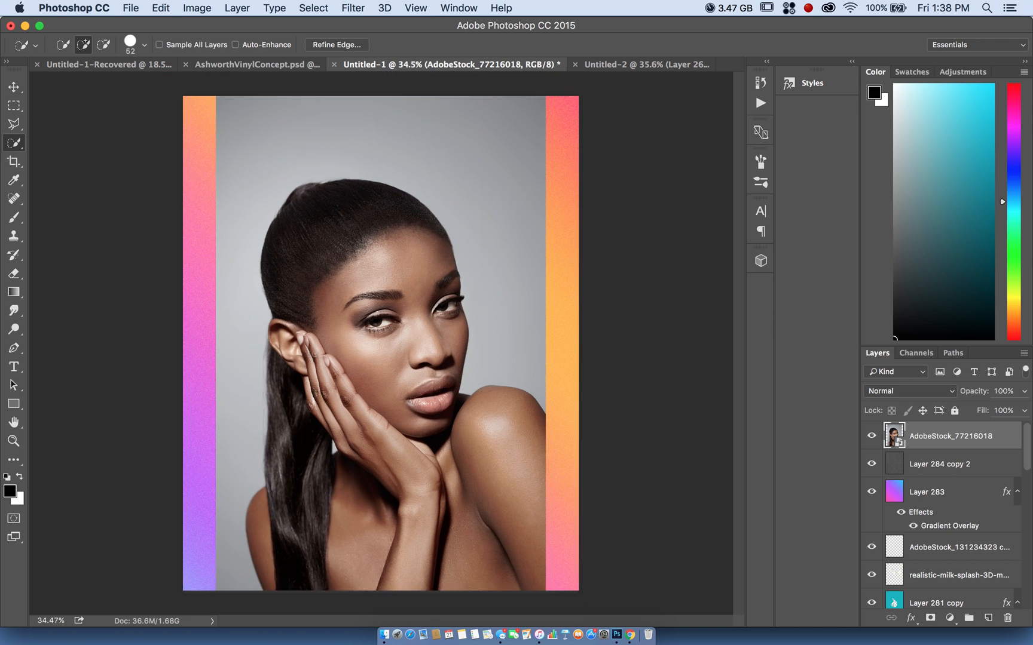
# Refine the edge of the woman's selection by adjusting Smart Radius and raising the edge-detection radius, keeping the output as a selection.
pyautogui.click(327, 44)
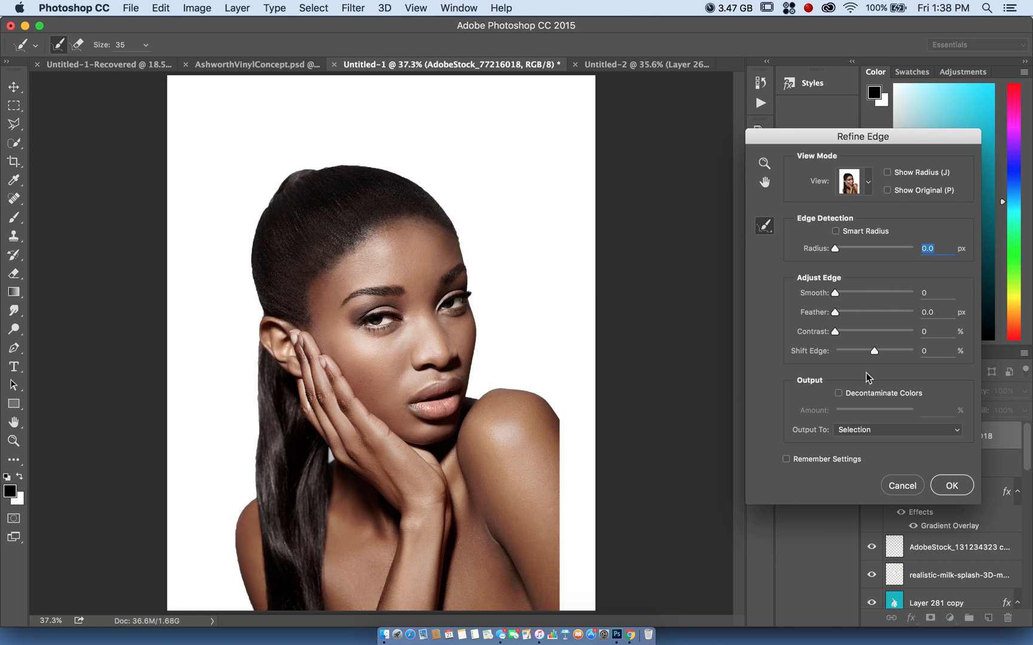
pyautogui.click(835, 232)
pyautogui.click(850, 248)
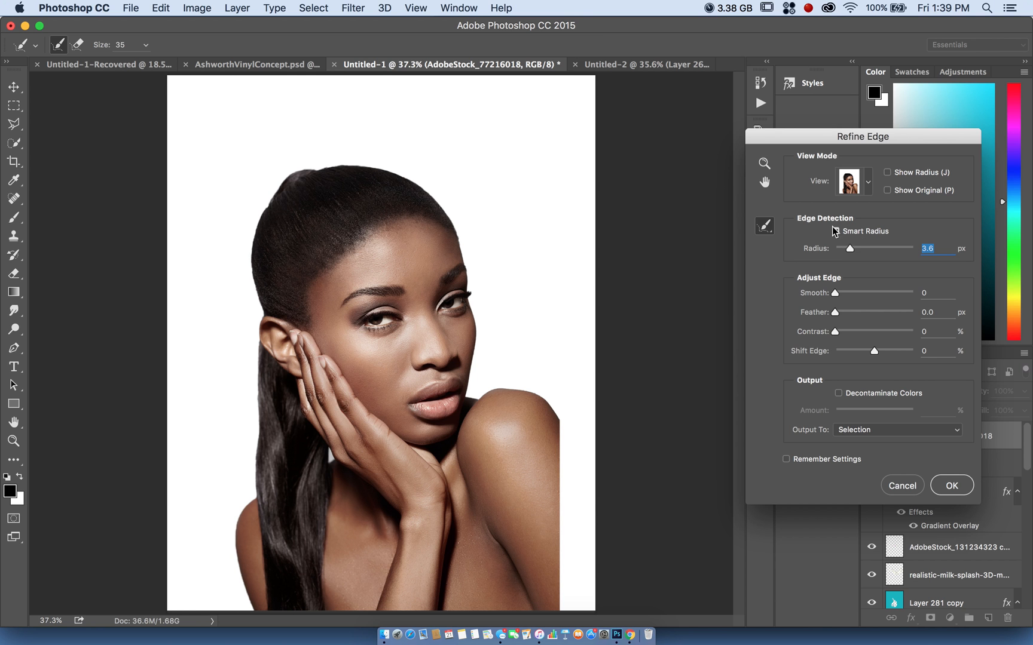
pyautogui.click(862, 248)
pyautogui.click(865, 247)
pyautogui.click(943, 480)
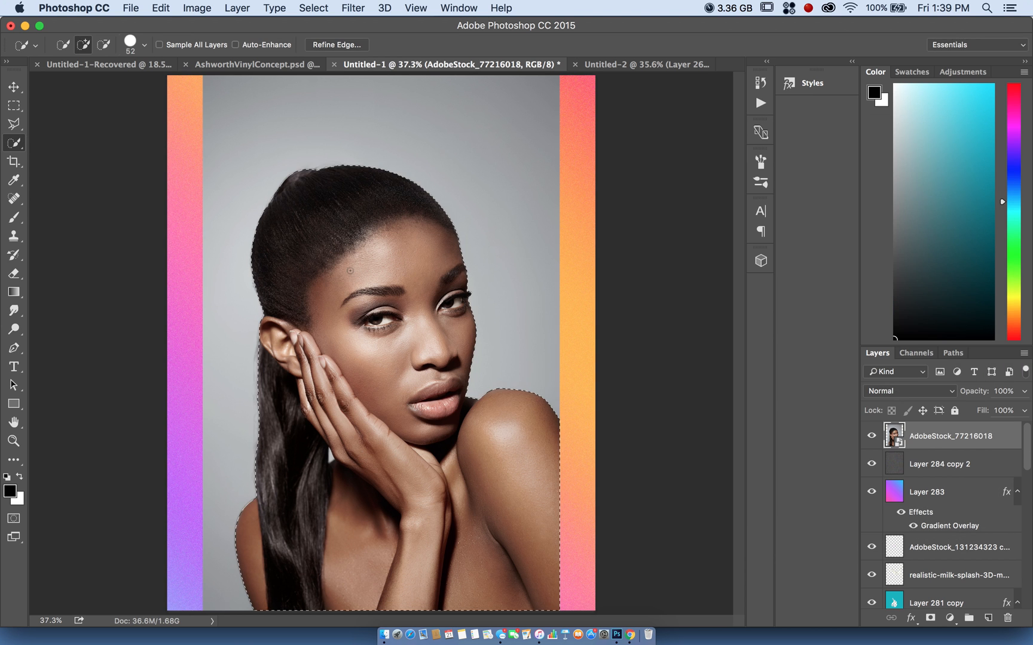
# Invert the selection to cover the background around the woman, and rasterize the AdobeStock_77216018 layer.
pyautogui.rightClick(414, 249)
pyautogui.click(470, 278)
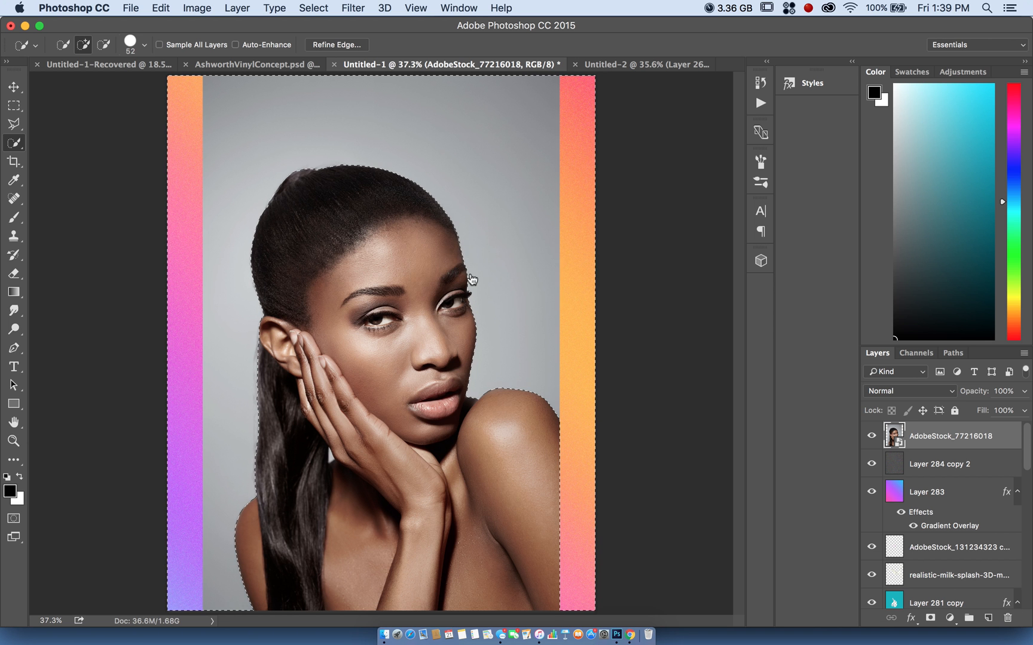
pyautogui.click(622, 233)
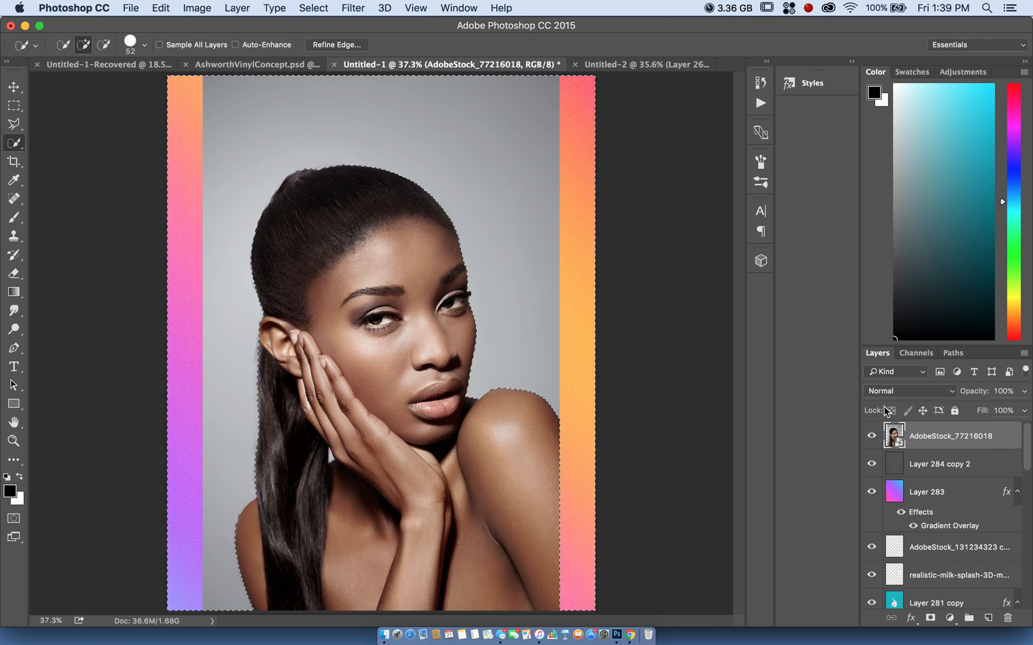
pyautogui.rightClick(1008, 436)
pyautogui.click(895, 250)
# Delete the grey studio backdrop around the woman and clear the selection.
pyautogui.press('Delete')
pyautogui.rightClick(485, 271)
pyautogui.click(495, 274)
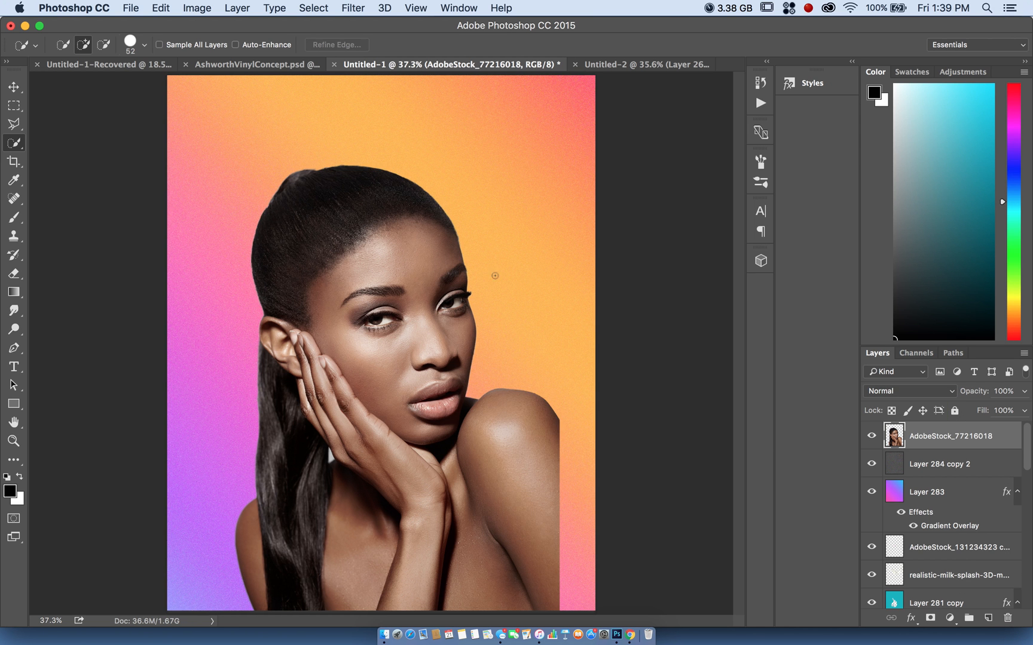
# Trace a closed Pen tool path around the leftover grey backdrop patch between the woman's ponytail and her hand.
pyautogui.click(14, 348)
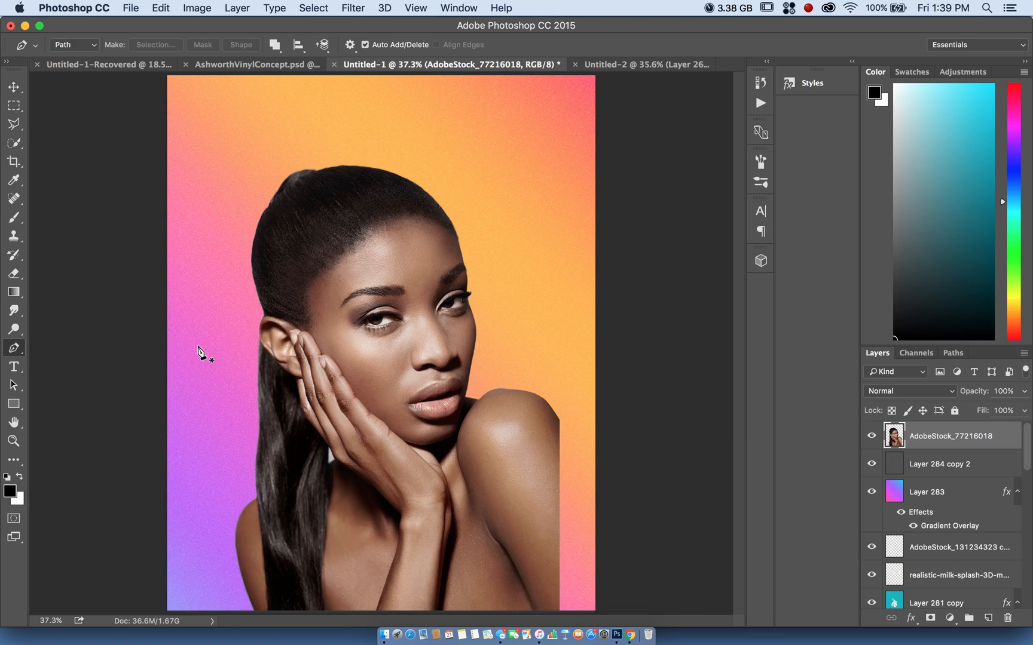
pyautogui.scroll(3, 200, 351)
pyautogui.scroll(10, 201, 351)
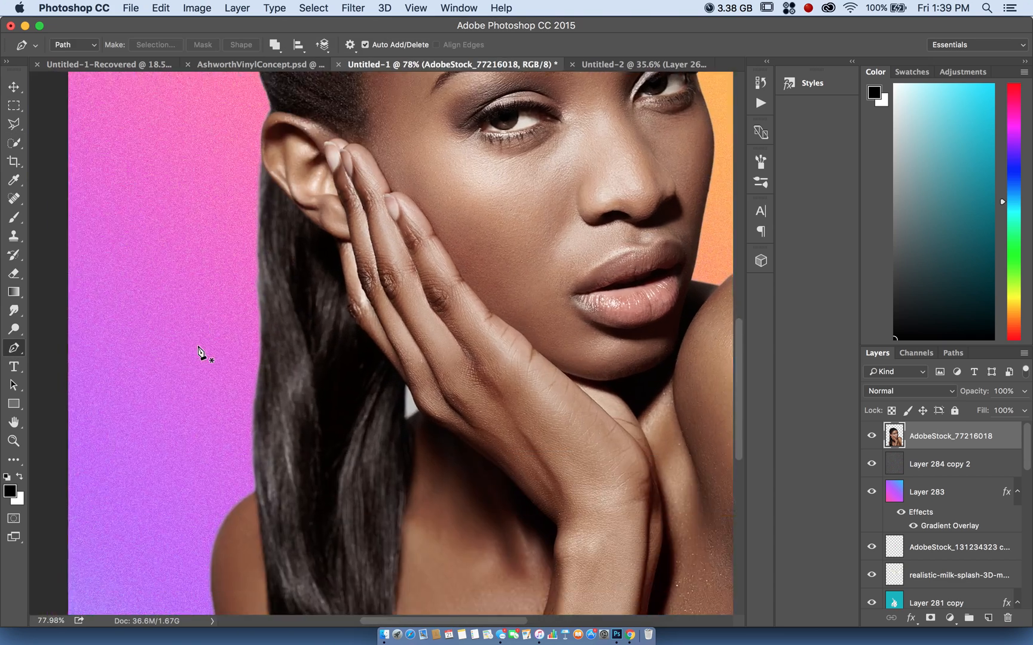
pyautogui.scroll(-5, 200, 352)
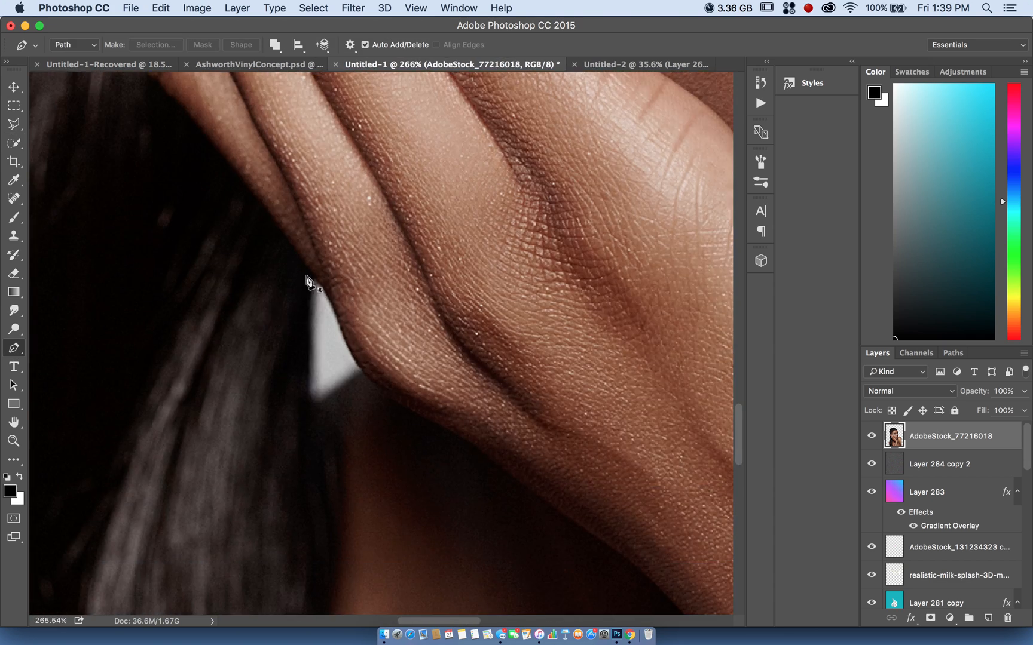
pyautogui.click(312, 279)
pyautogui.click(308, 346)
pyautogui.click(308, 383)
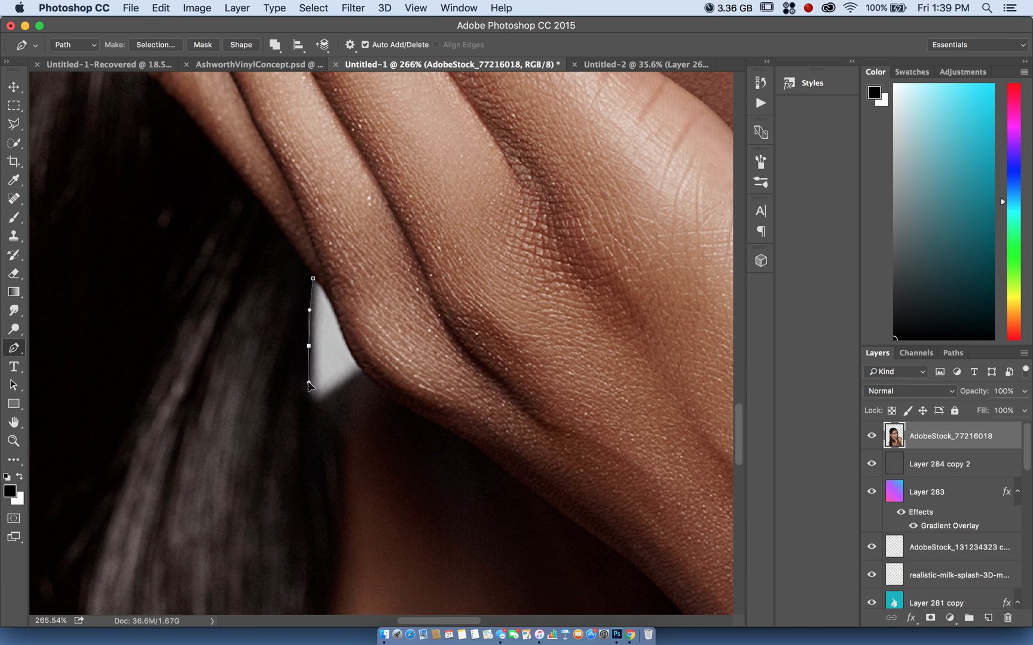
pyautogui.moveTo(320, 404); pyautogui.dragTo(338, 396)
pyautogui.click(362, 372)
pyautogui.moveTo(339, 322); pyautogui.dragTo(321, 285)
pyautogui.click(314, 279)
# Convert the path to a selection, delete the grey patch inside it and clear the selection.
pyautogui.rightClick(327, 324)
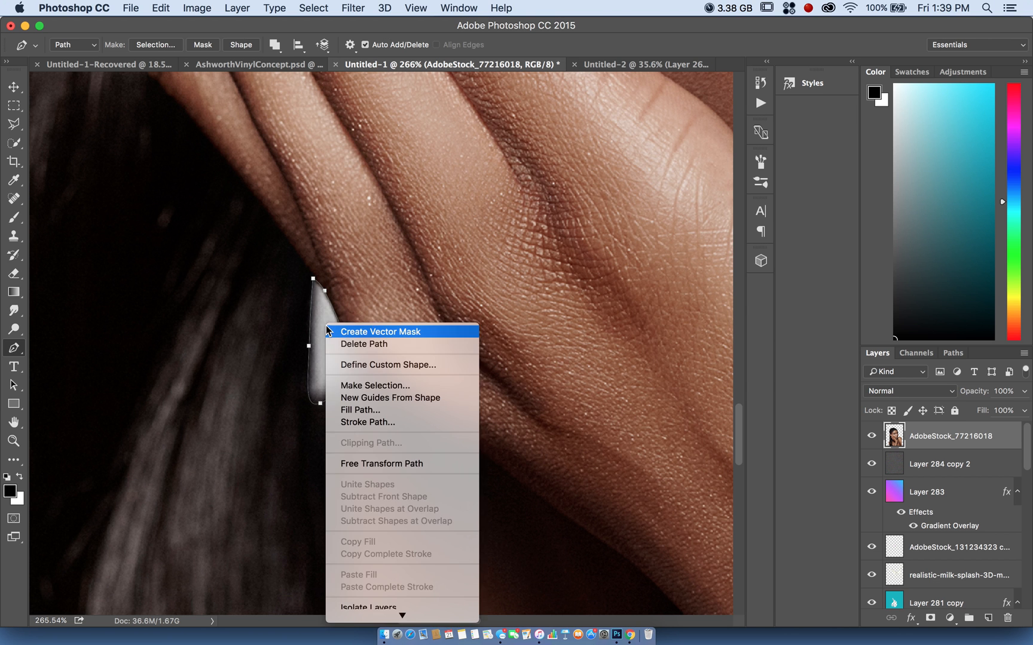
pyautogui.click(365, 388)
pyautogui.click(594, 242)
pyautogui.press('BackSpace')
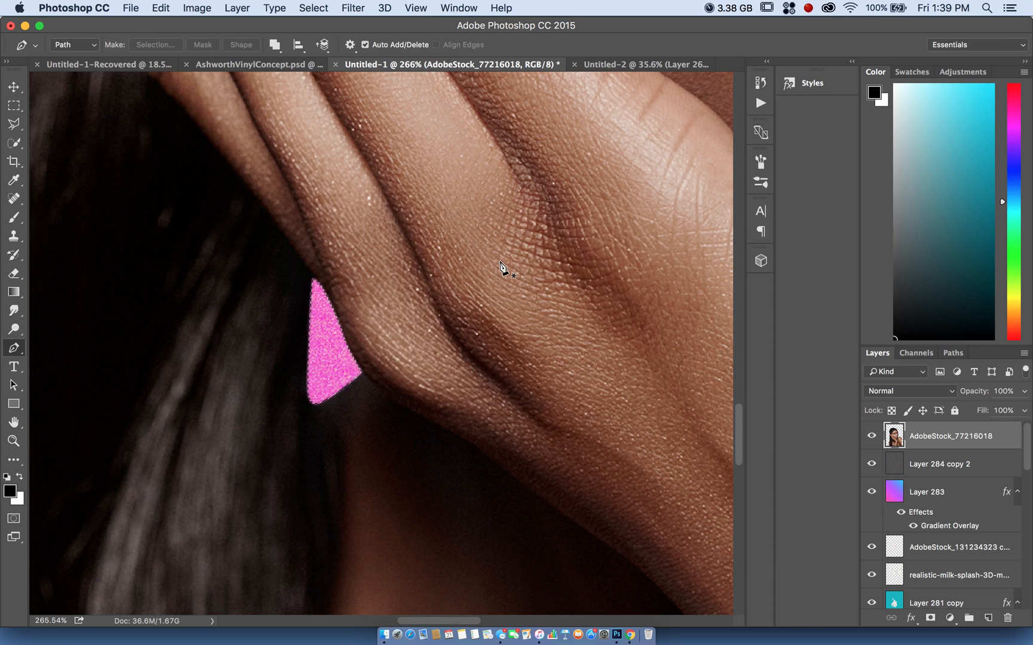
pyautogui.press('super+d')
# Scale up the woman's cutout until her cropped shoulder reaches the edge of the canvas.
pyautogui.scroll(-6, 502, 269)
pyautogui.scroll(-4, 502, 263)
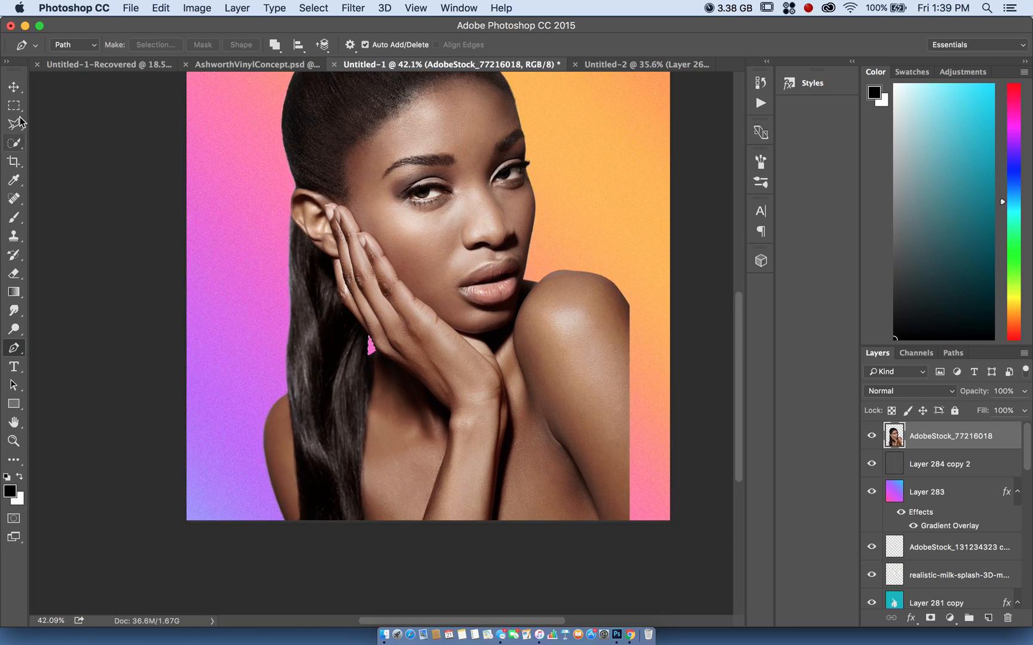
pyautogui.press('m')
pyautogui.scroll(-3, 177, 330)
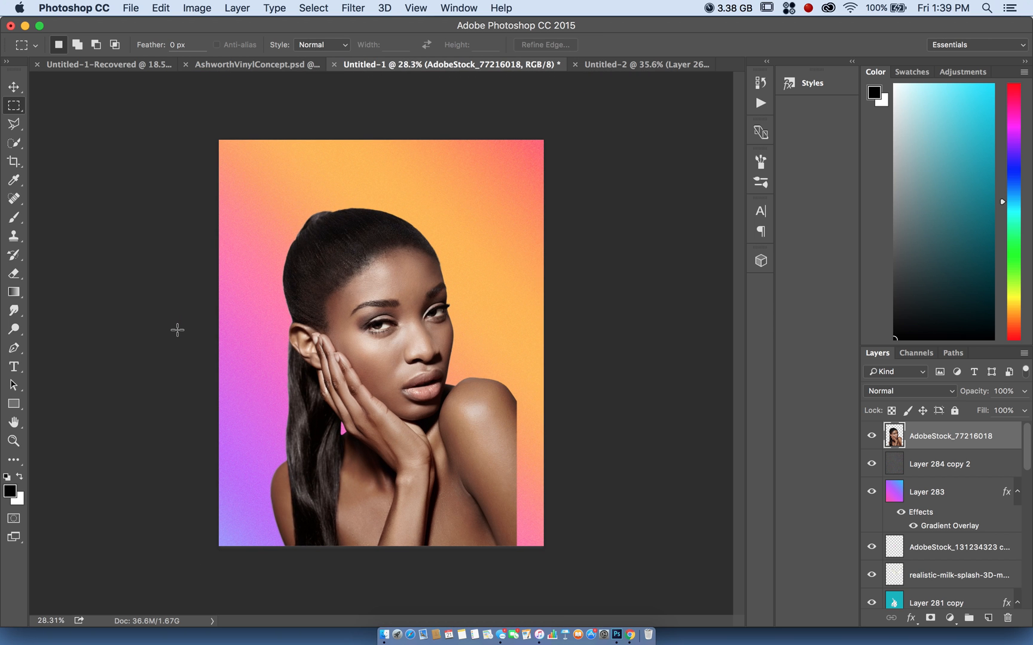
pyautogui.click(159, 7)
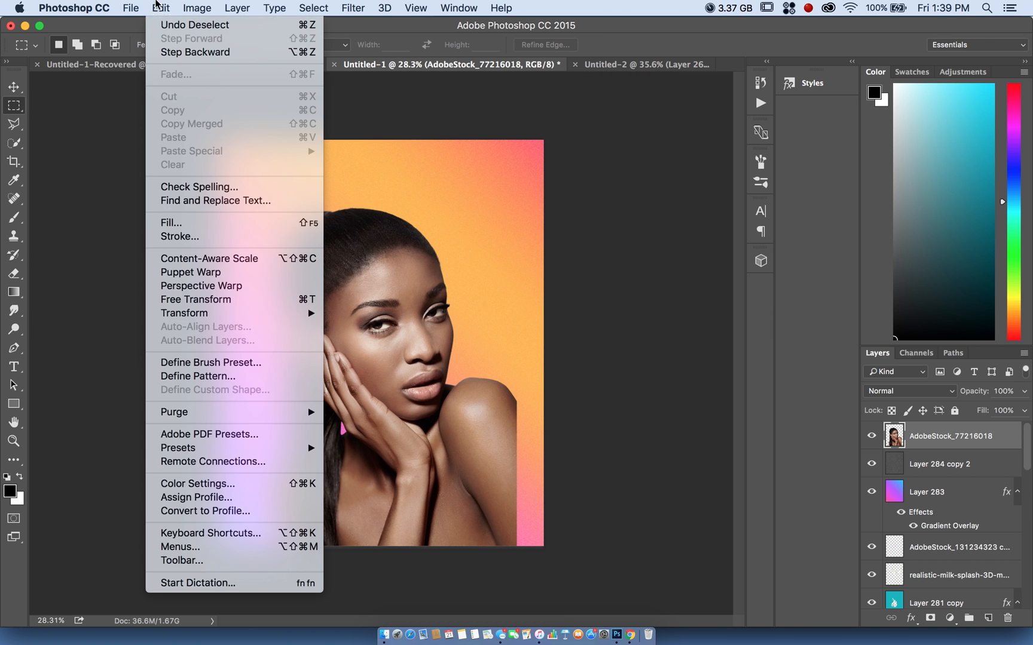
pyautogui.moveTo(289, 315)
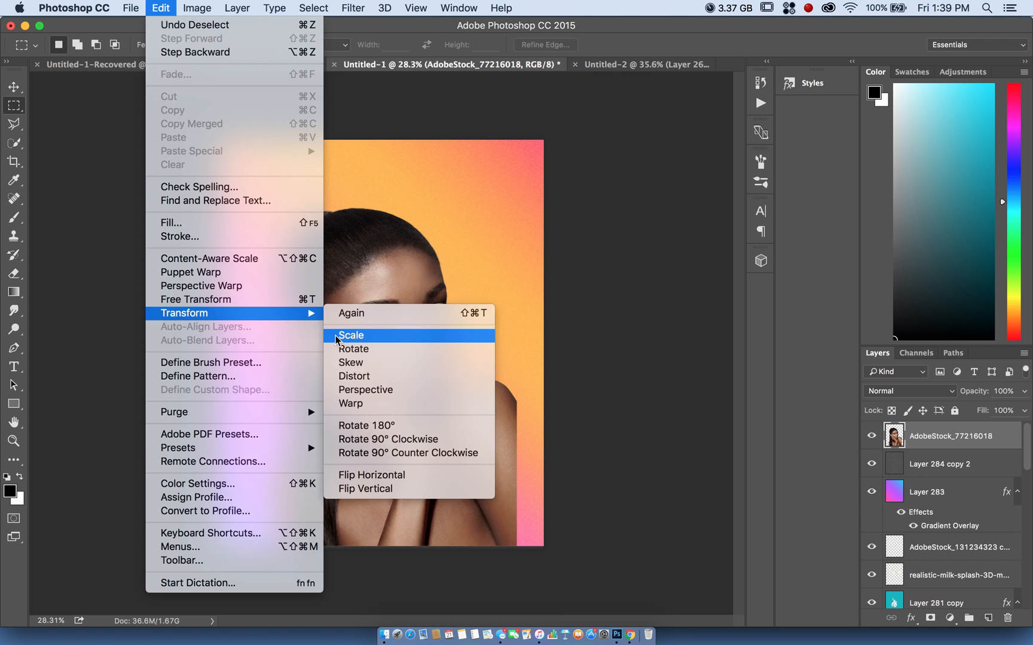
pyautogui.click(351, 335)
pyautogui.moveTo(511, 207); pyautogui.dragTo(568, 183)
pyautogui.press('super+z')
pyautogui.press('m')
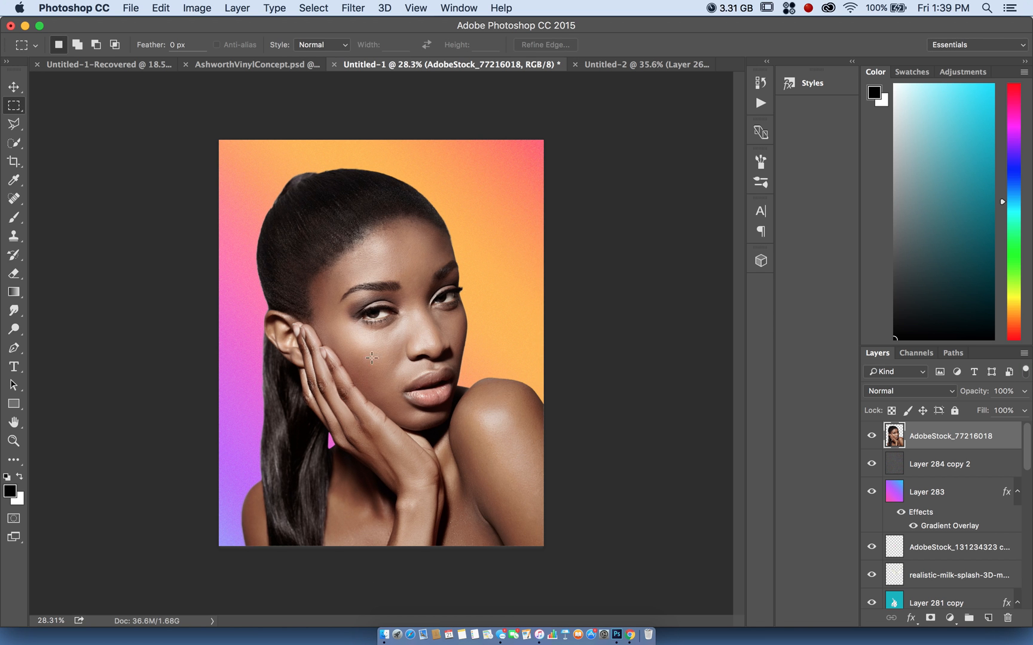
# Set the AdobeStock_77216018 layer's blend mode to Overlay with 72% opacity.
pyautogui.scroll(3, 368, 345)
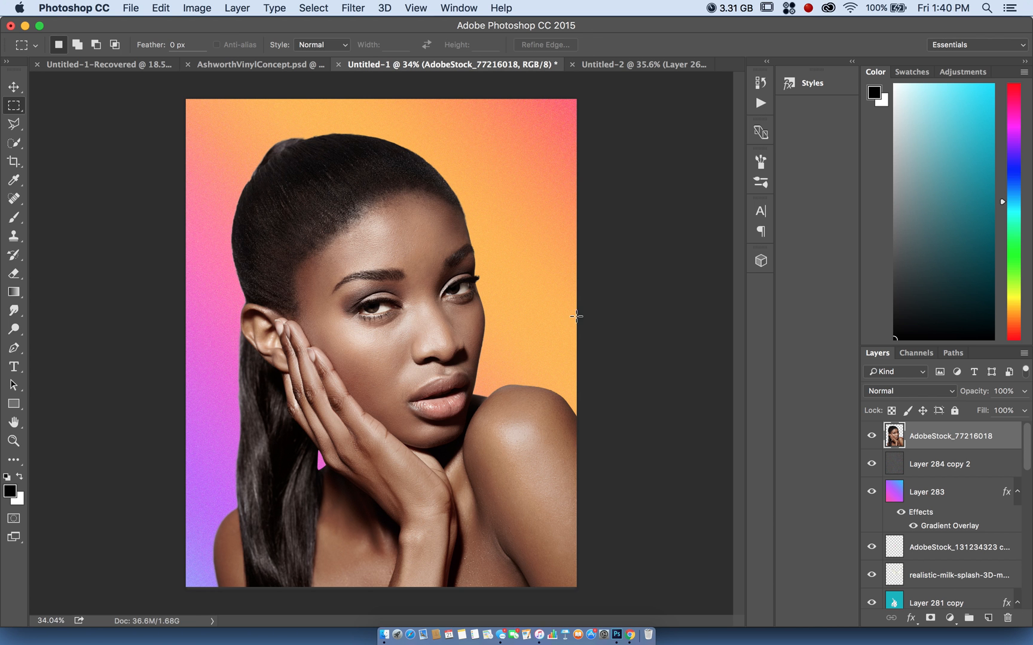
pyautogui.doubleClick(1005, 441)
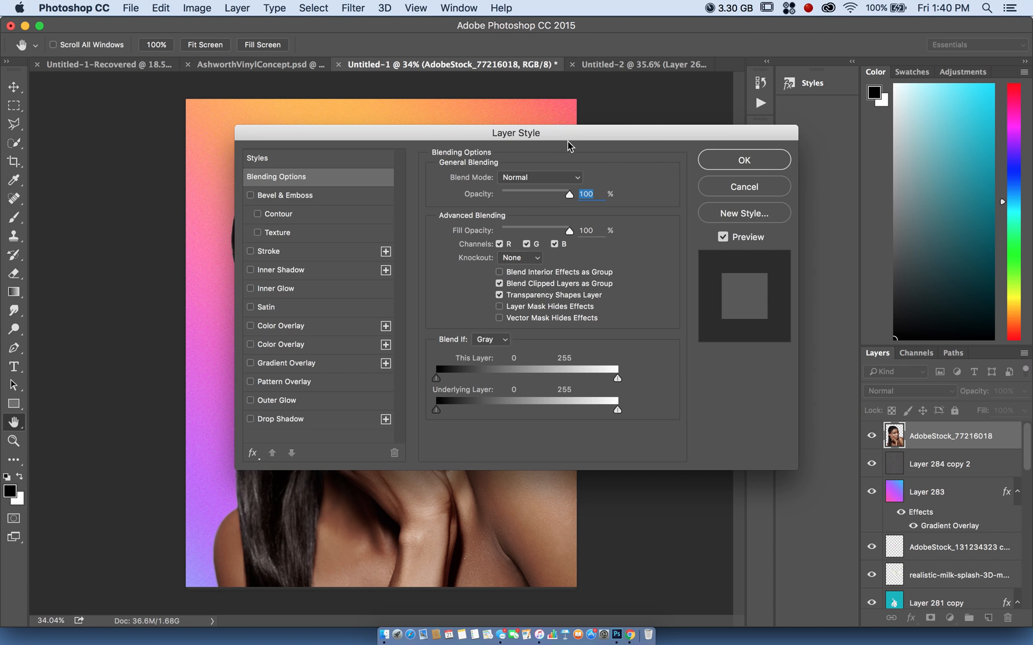
pyautogui.moveTo(564, 136); pyautogui.dragTo(882, 86)
pyautogui.moveTo(825, 138); pyautogui.dragTo(861, 133)
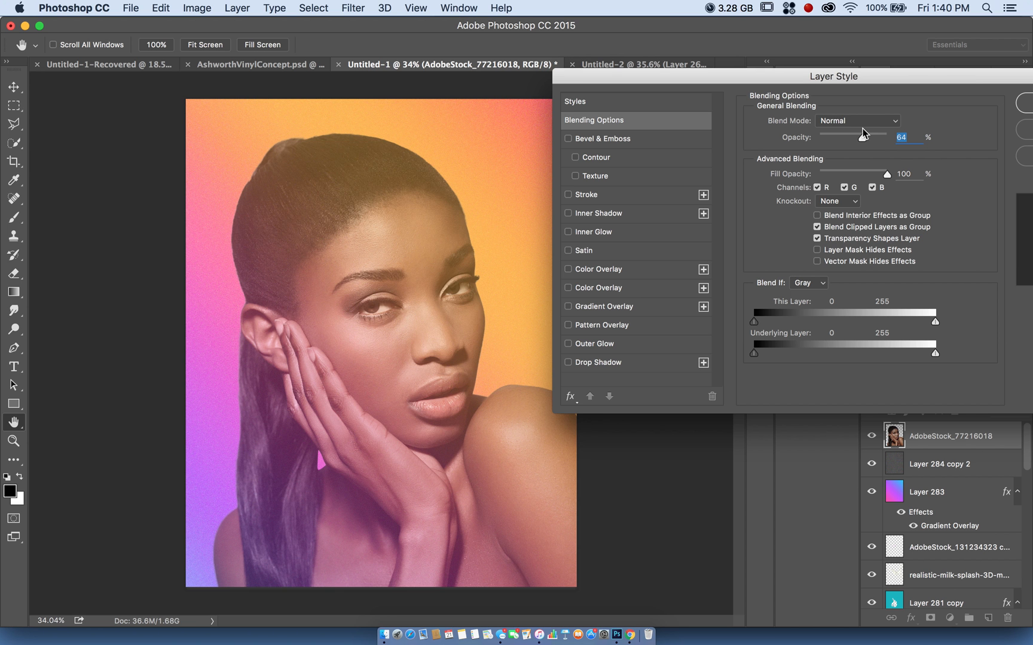
pyautogui.moveTo(868, 132)
pyautogui.mouseDown()
pyautogui.moveTo(888, 131)
pyautogui.moveTo(871, 125)
pyautogui.mouseUp()
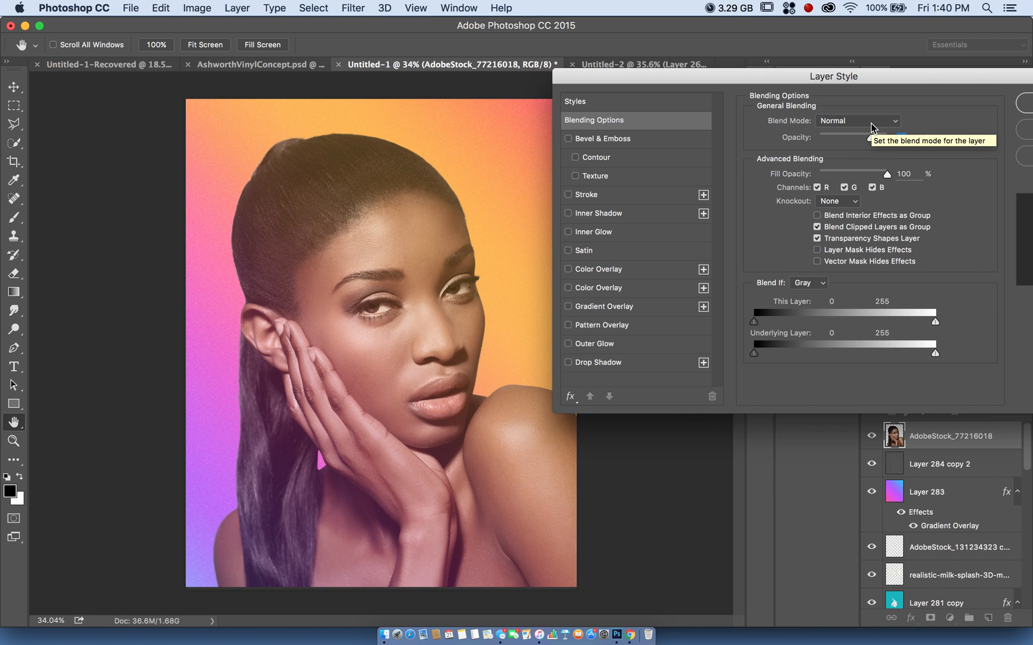
pyautogui.click(887, 122)
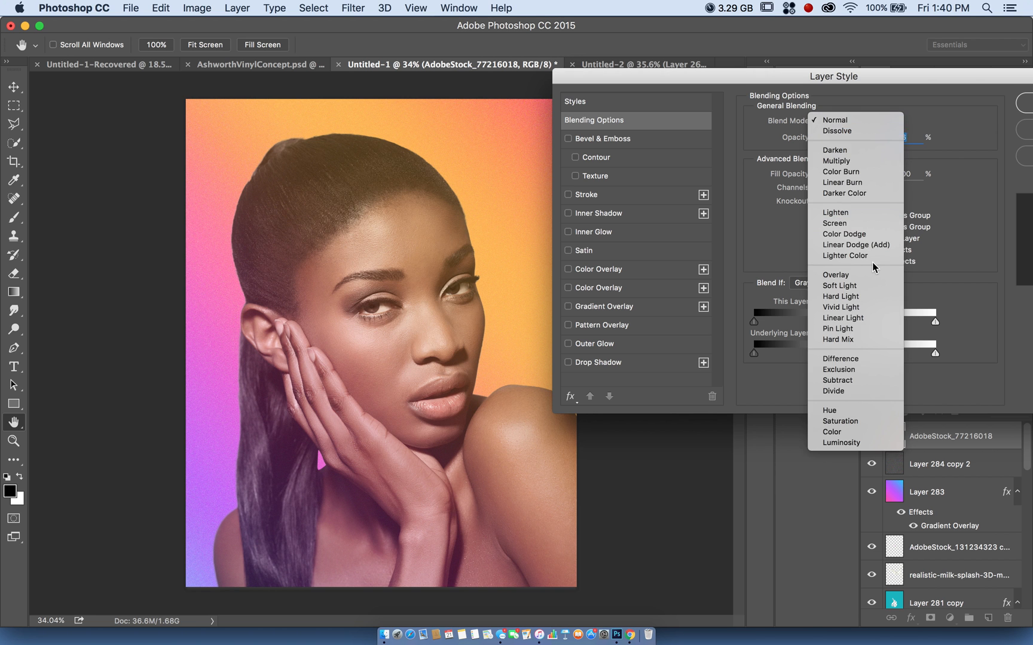
pyautogui.click(861, 274)
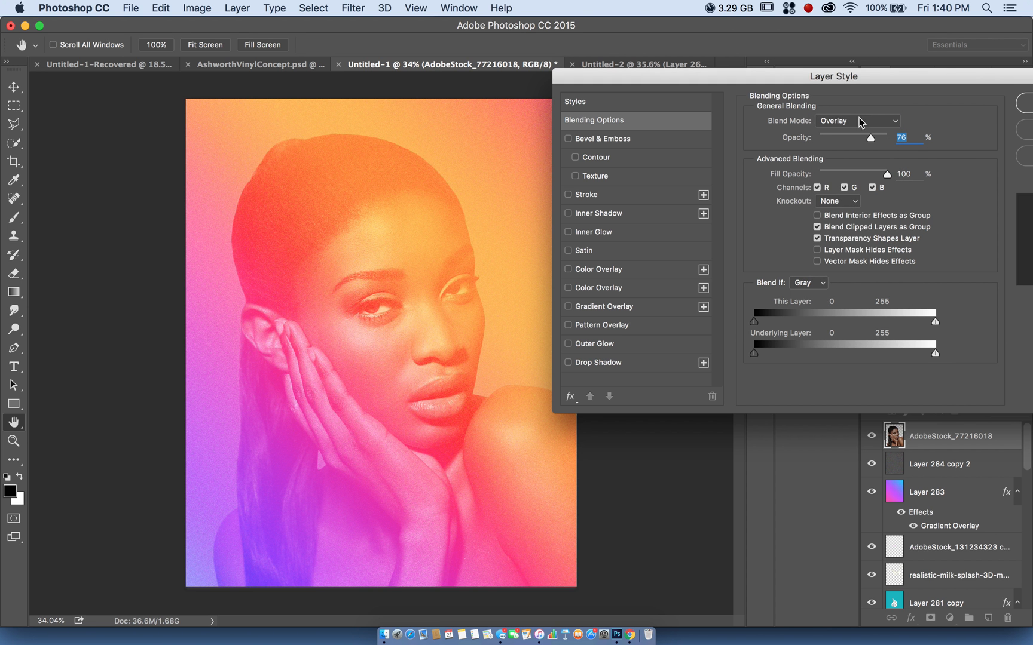
pyautogui.moveTo(822, 141); pyautogui.dragTo(863, 140)
pyautogui.press('Return')
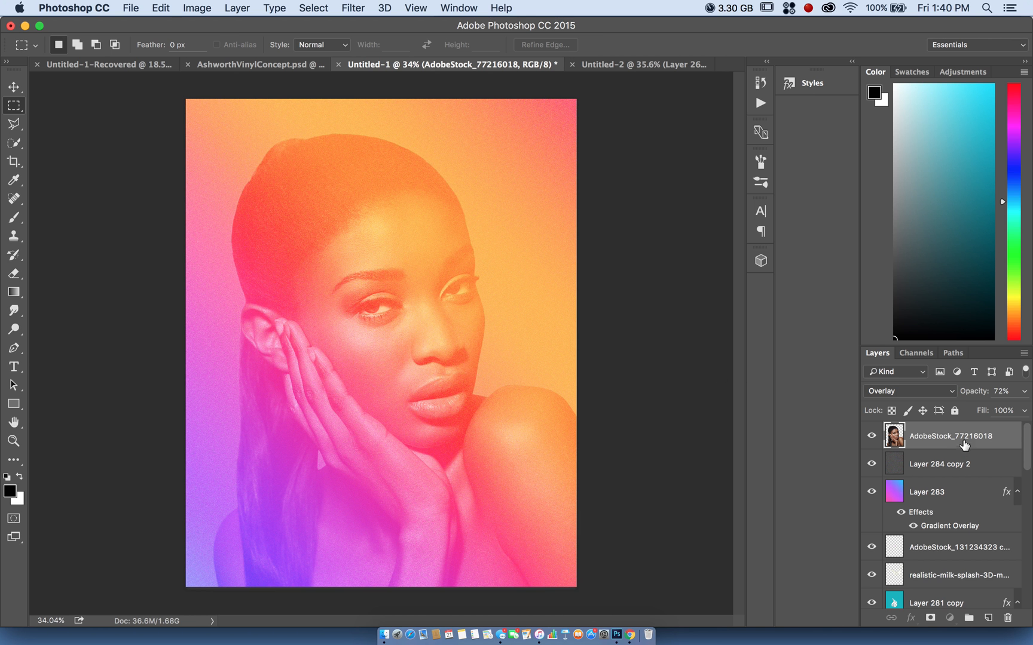
# Duplicate the AdobeStock_77216018 layer and set the copy to Color Burn at 29% opacity.
pyautogui.press('super+j')
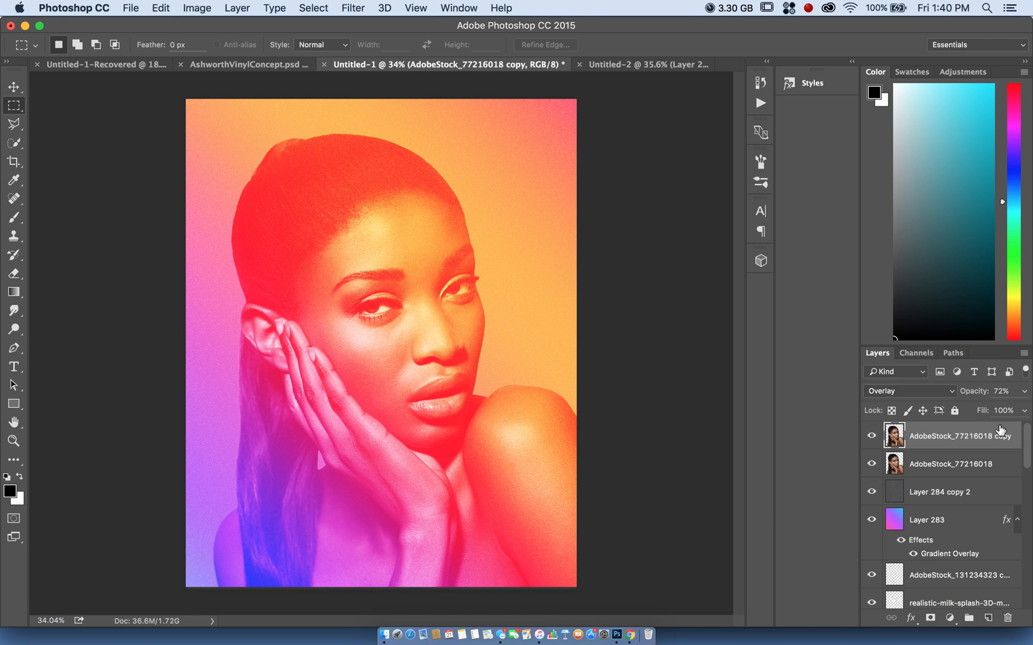
pyautogui.doubleClick(1000, 429)
pyautogui.click(562, 182)
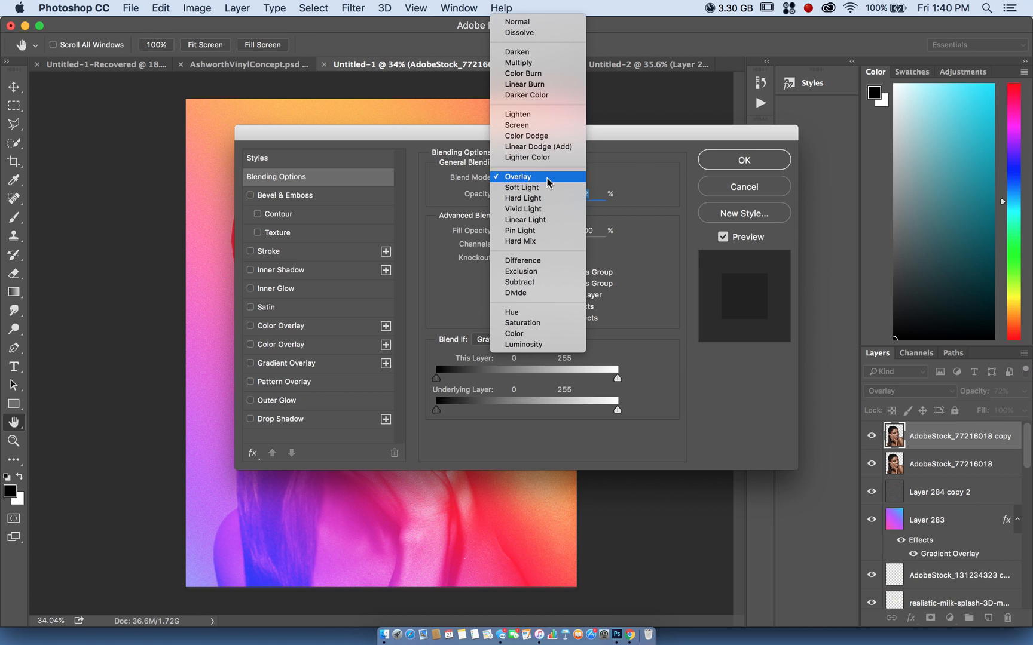
pyautogui.click(554, 74)
pyautogui.moveTo(524, 134); pyautogui.dragTo(787, 97)
pyautogui.moveTo(781, 161)
pyautogui.mouseDown()
pyautogui.moveTo(768, 157)
pyautogui.moveTo(784, 159)
pyautogui.mouseUp()
pyautogui.click(1006, 124)
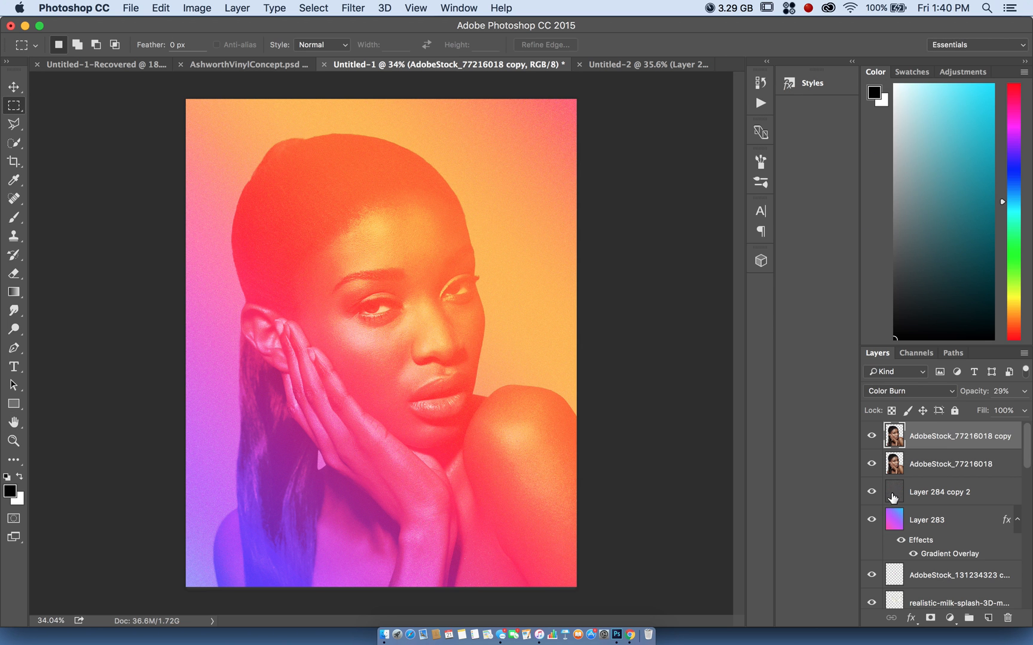
# Duplicate the Color Burn copy and set the new top layer to Normal blend mode at 54% opacity.
pyautogui.press('super+j')
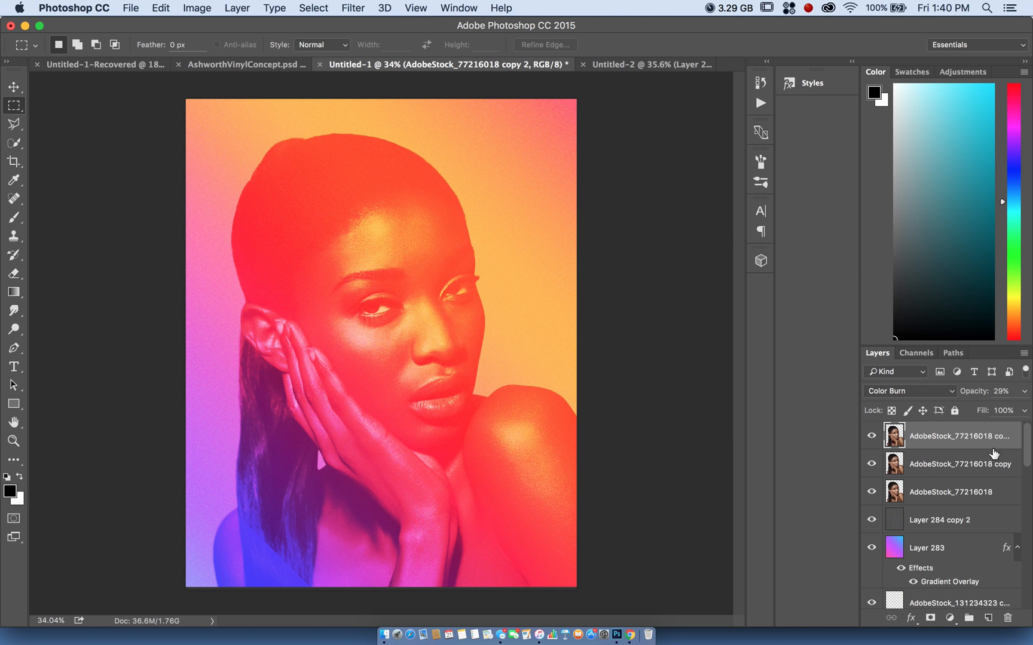
pyautogui.doubleClick(992, 428)
pyautogui.click(544, 177)
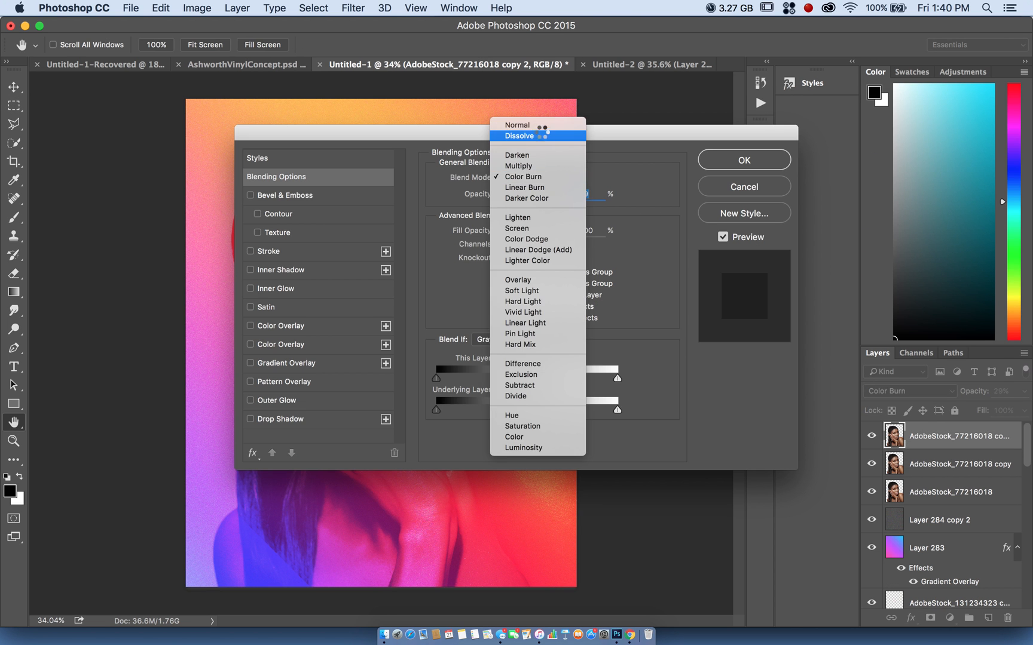
pyautogui.click(517, 125)
pyautogui.moveTo(526, 133); pyautogui.dragTo(852, 125)
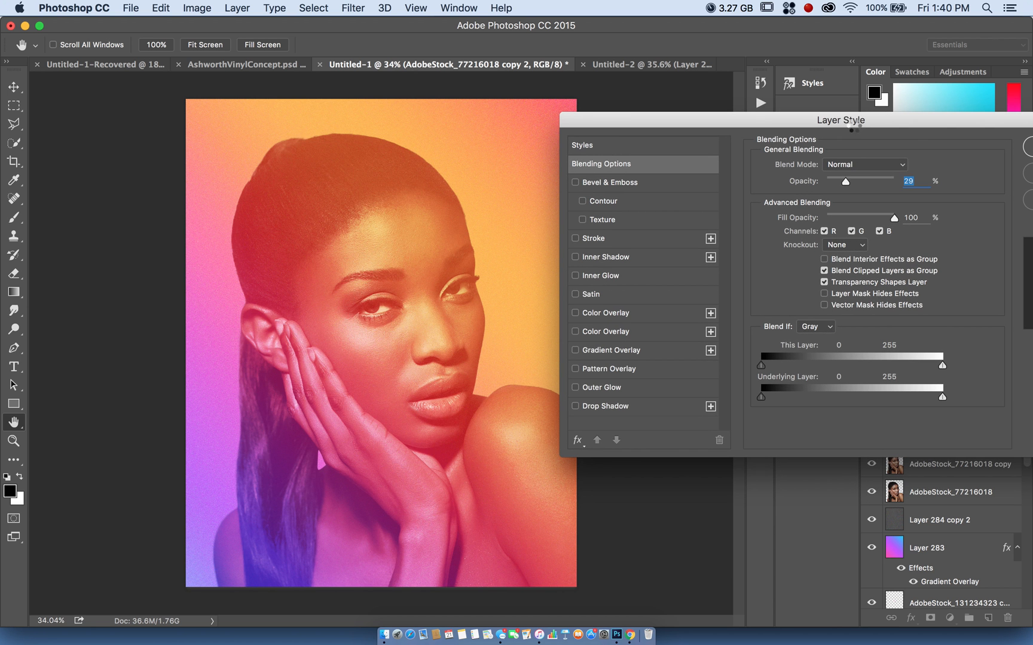
pyautogui.moveTo(894, 182); pyautogui.dragTo(863, 189)
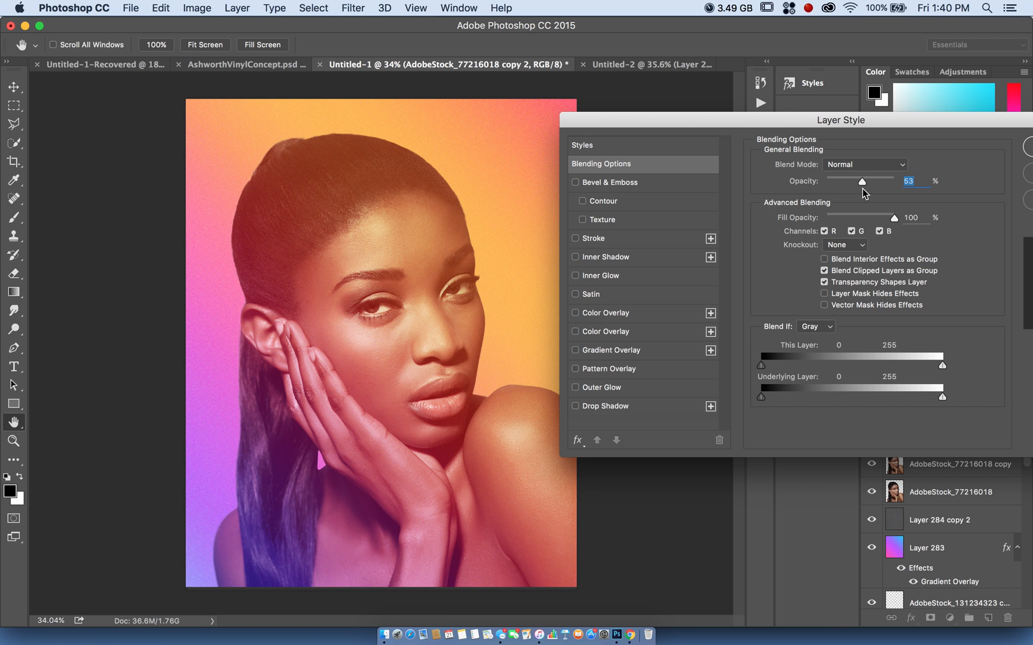
pyautogui.moveTo(885, 188); pyautogui.dragTo(864, 183)
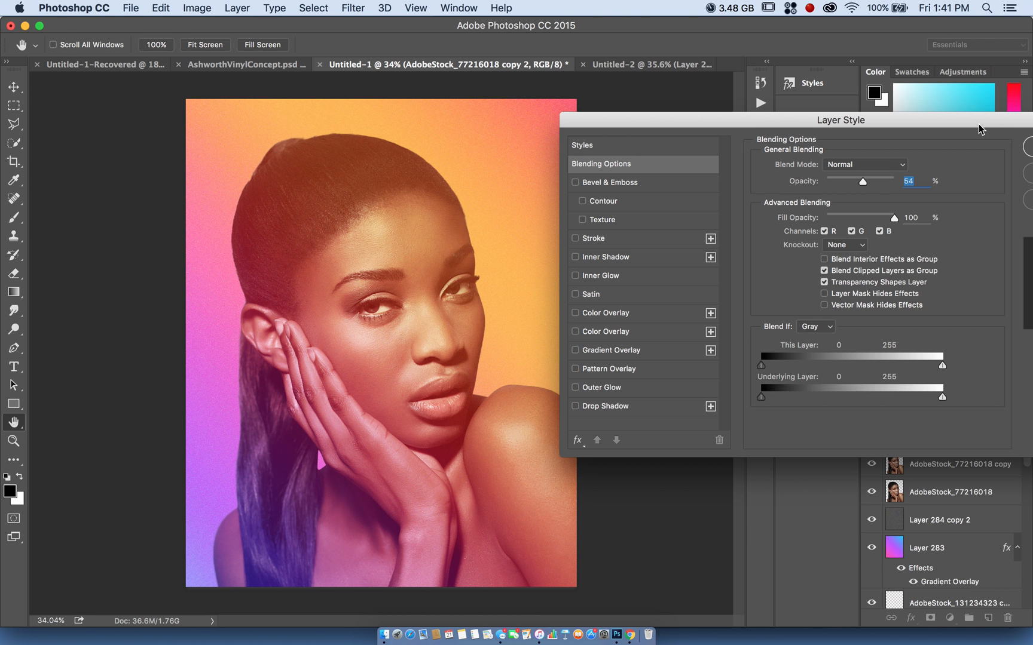
pyautogui.moveTo(973, 127); pyautogui.dragTo(837, 149)
pyautogui.click(936, 175)
# Toggle the Color Burn copy's visibility to compare its effect, leaving it and the original Overlay layer hidden.
pyautogui.press('m')
pyautogui.click(872, 464)
pyautogui.click(872, 465)
pyautogui.click(871, 464)
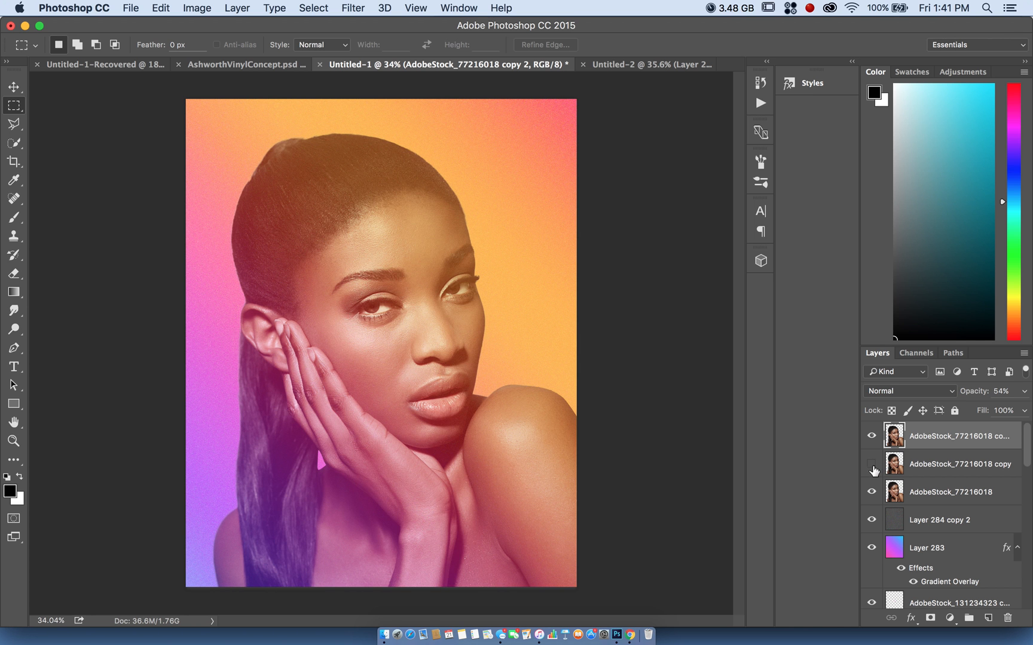
pyautogui.click(870, 491)
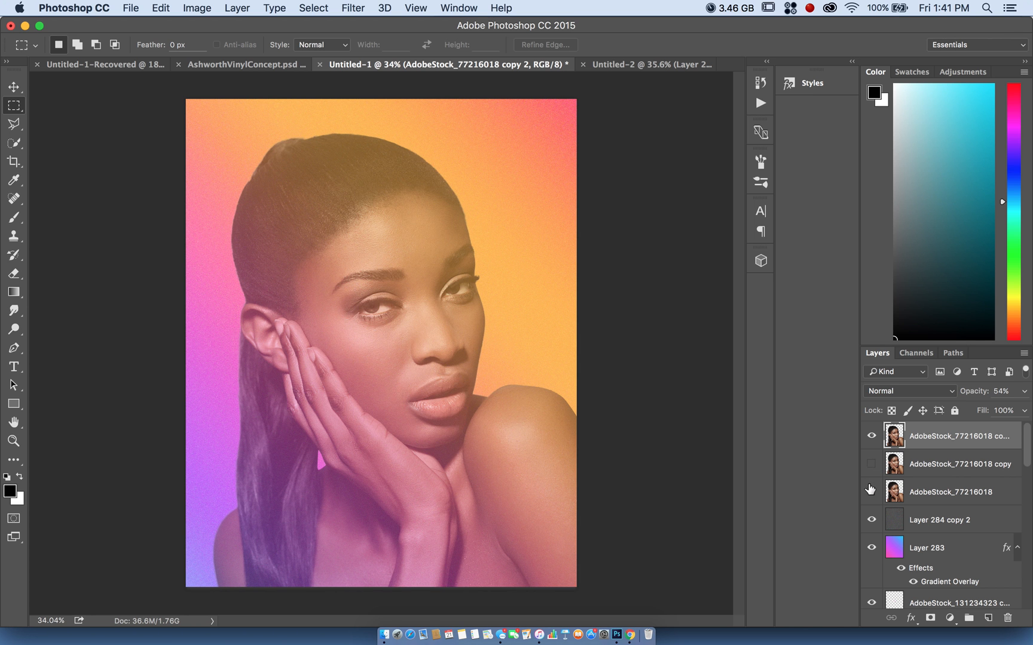
# Set the opacity of the top Normal copy of the woman to 69%.
pyautogui.doubleClick(942, 427)
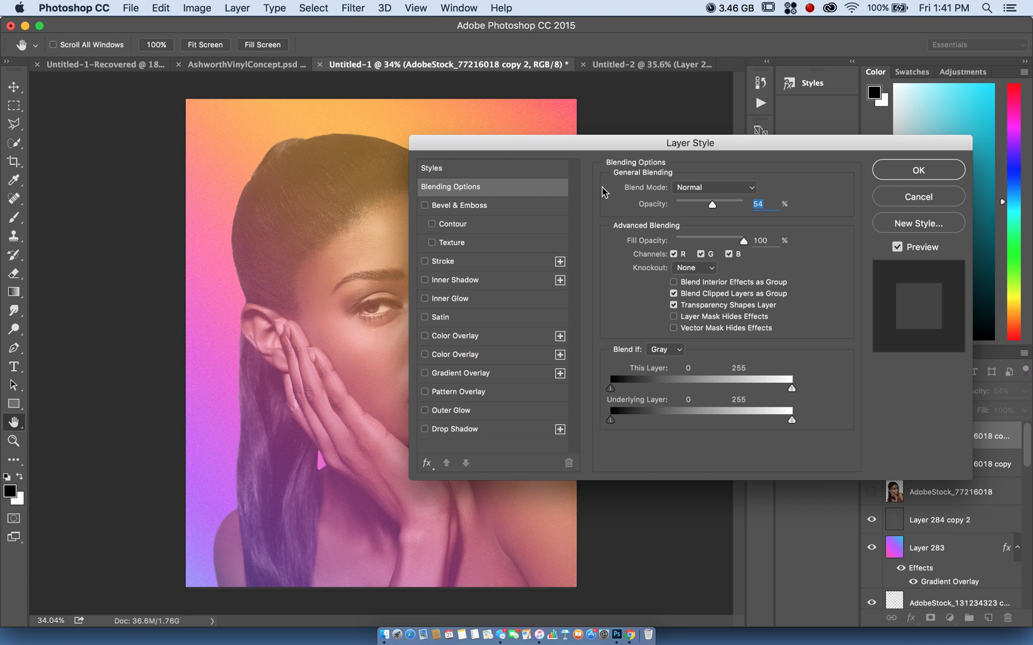
pyautogui.moveTo(713, 204); pyautogui.dragTo(722, 203)
pyautogui.click(879, 169)
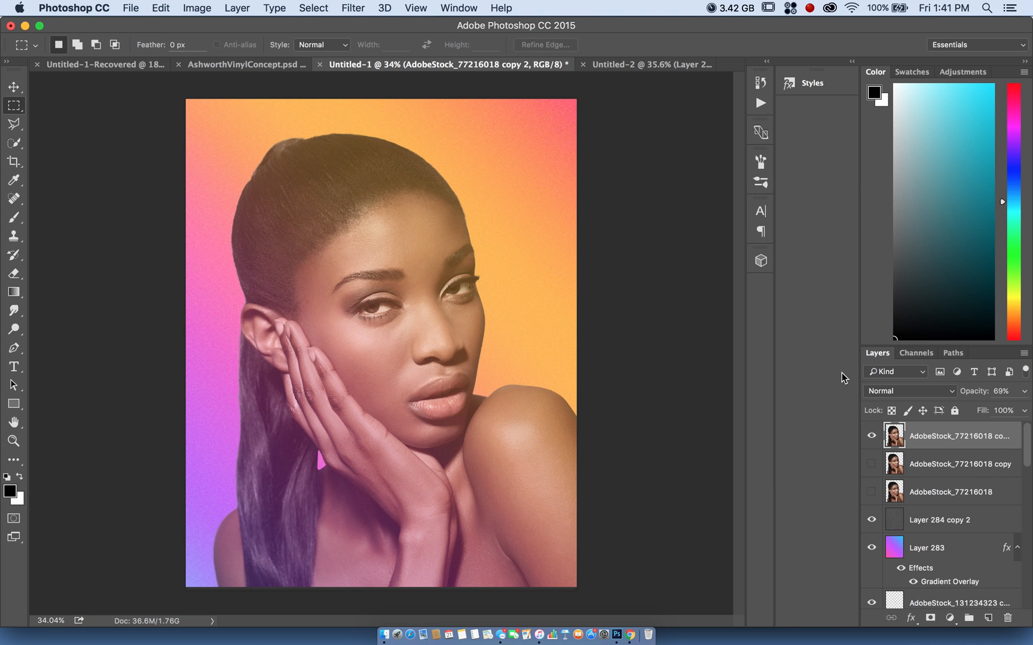
# Compare the portrait with the Overlay original and the Color Burn copy switched on and off, leaving only the Color Burn copy shown.
pyautogui.click(871, 492)
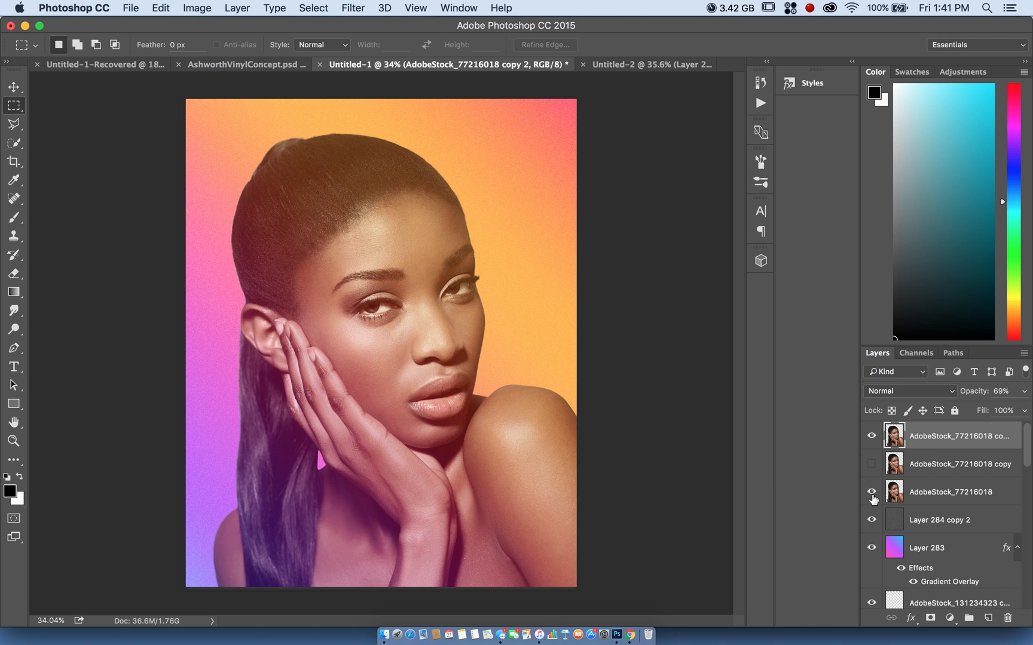
pyautogui.click(872, 492)
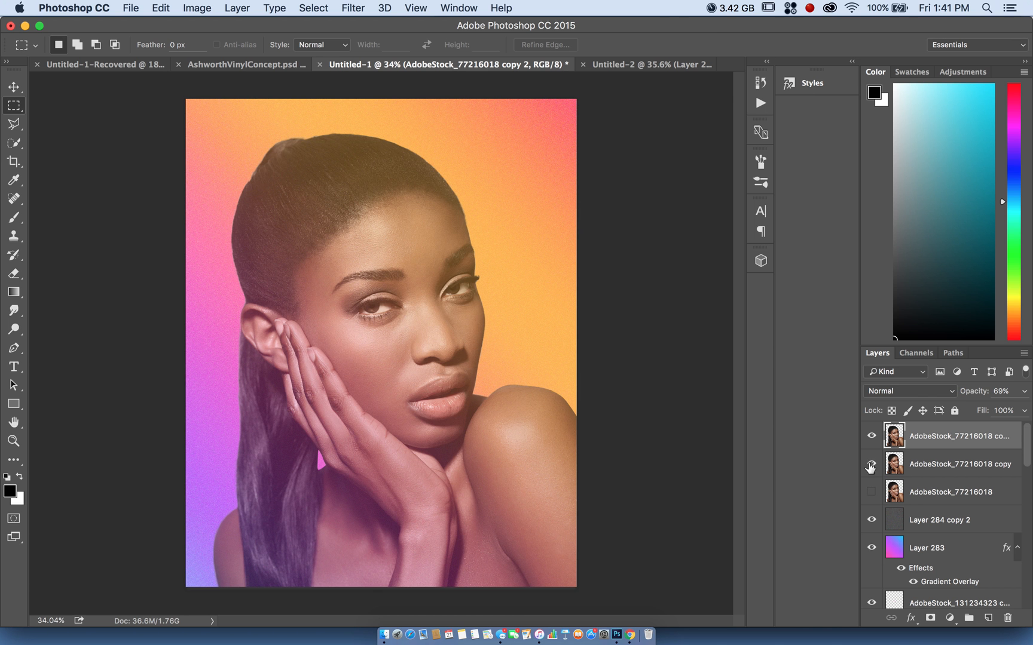
pyautogui.click(871, 464)
pyautogui.click(870, 465)
pyautogui.click(870, 465)
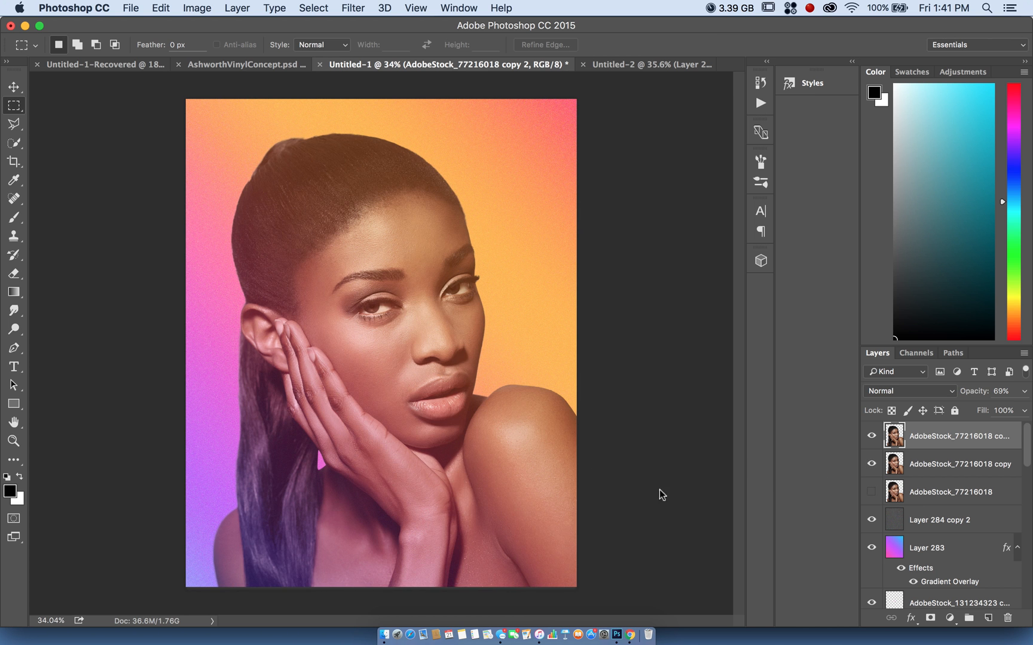
# Delete the hidden original AdobeStock_77216018 layer and select the top copy of the woman.
pyautogui.click(954, 494)
pyautogui.press('Delete')
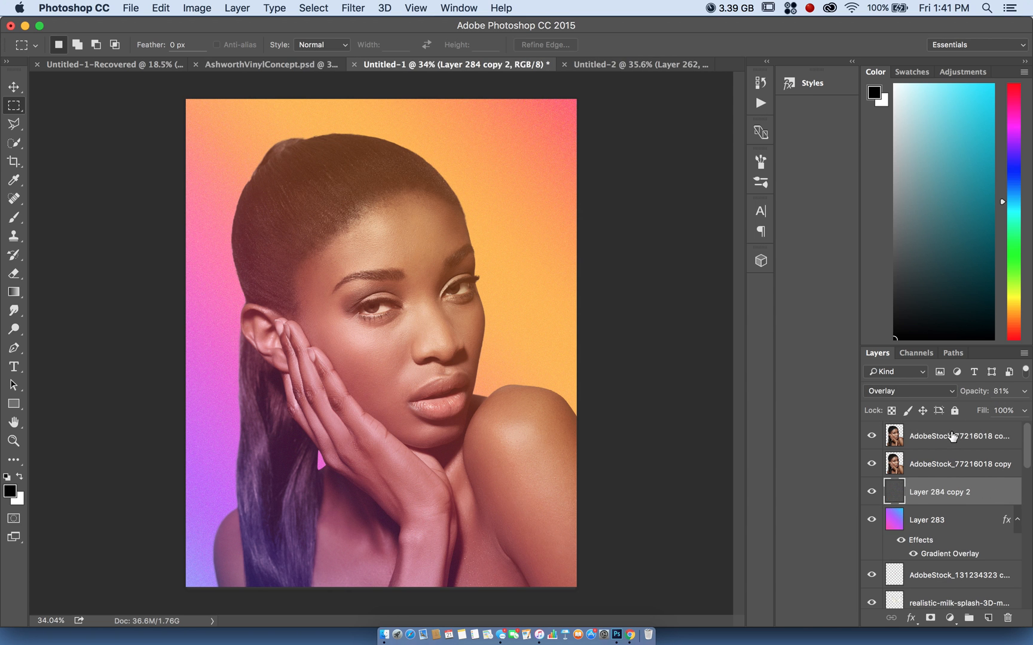
pyautogui.click(952, 436)
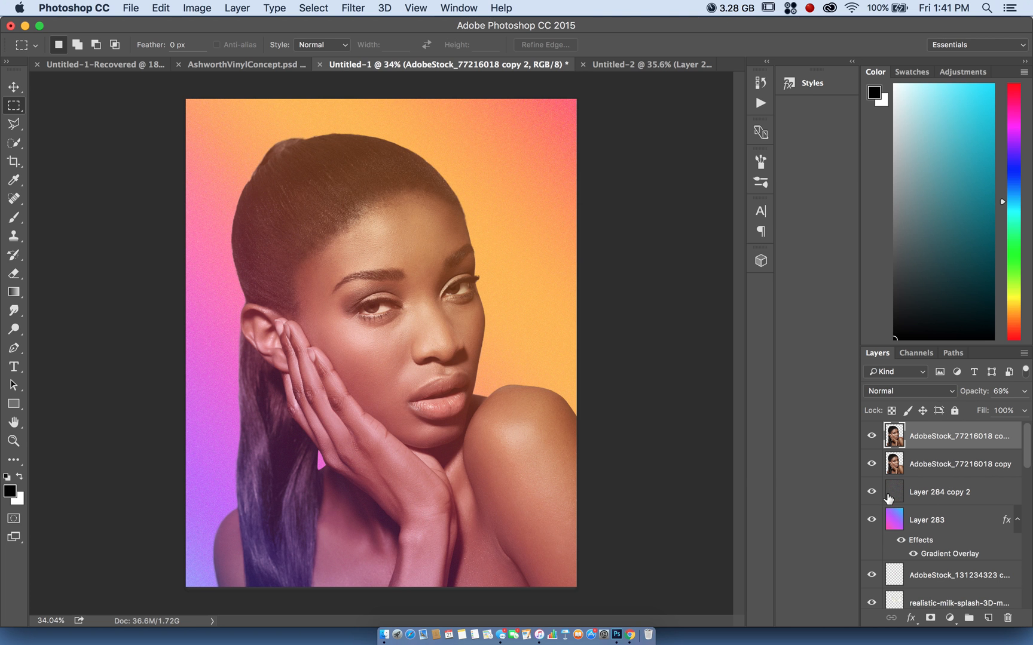
# Try the Layer 284 copy 2 grain layer above both portrait copies and return it beneath them.
pyautogui.click(889, 500)
pyautogui.doubleClick(966, 498)
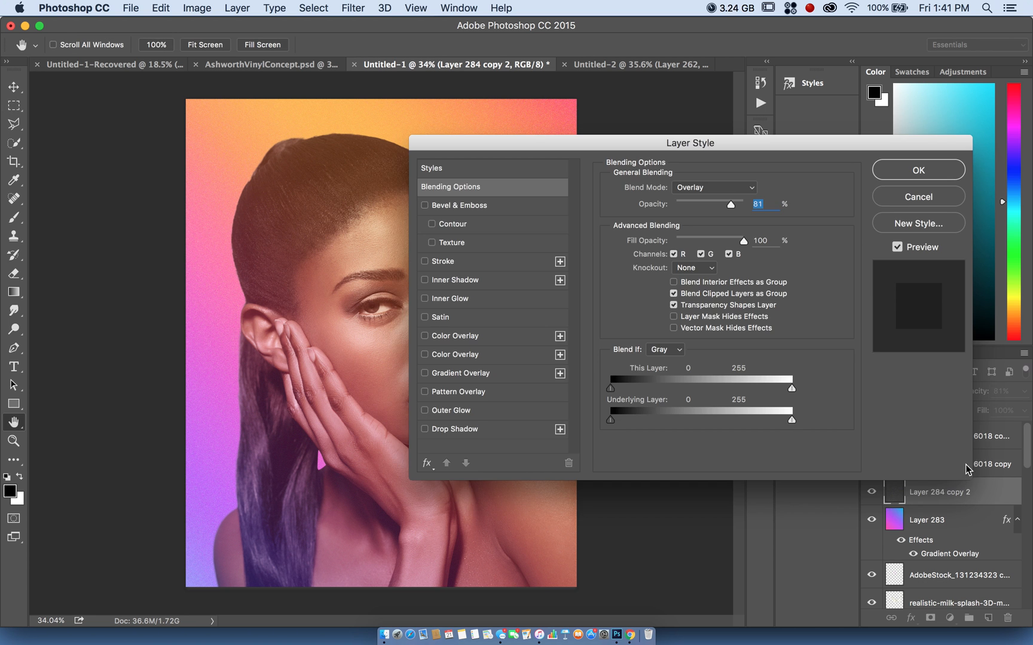
pyautogui.click(920, 198)
pyautogui.moveTo(967, 494); pyautogui.dragTo(965, 426)
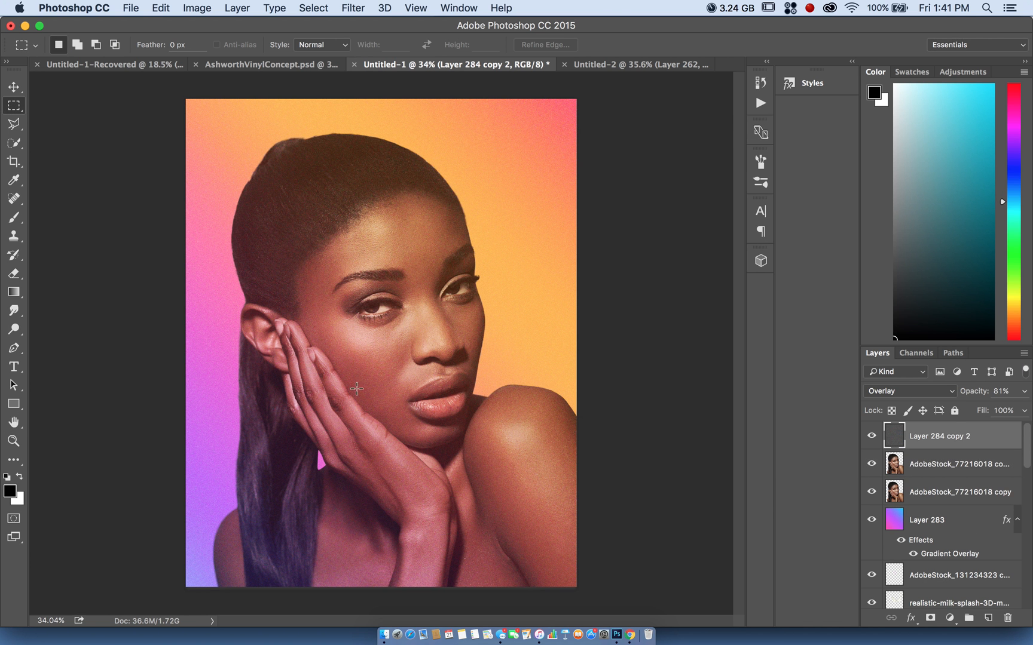
pyautogui.moveTo(942, 444); pyautogui.dragTo(972, 472)
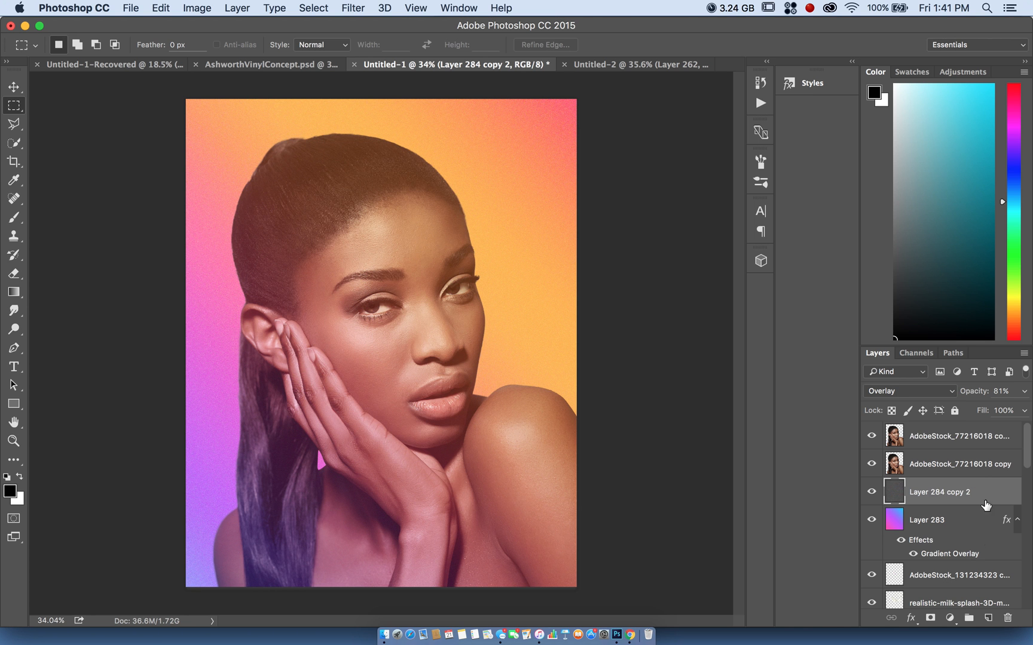
# Merge the two portrait copies, the grain layer and the Layer 283 gradient into one layer.
pyautogui.click(967, 519)
pyautogui.keyDown('shift'); pyautogui.click(954, 443); pyautogui.keyUp('shift')
pyautogui.rightClick(954, 442)
pyautogui.click(863, 428)
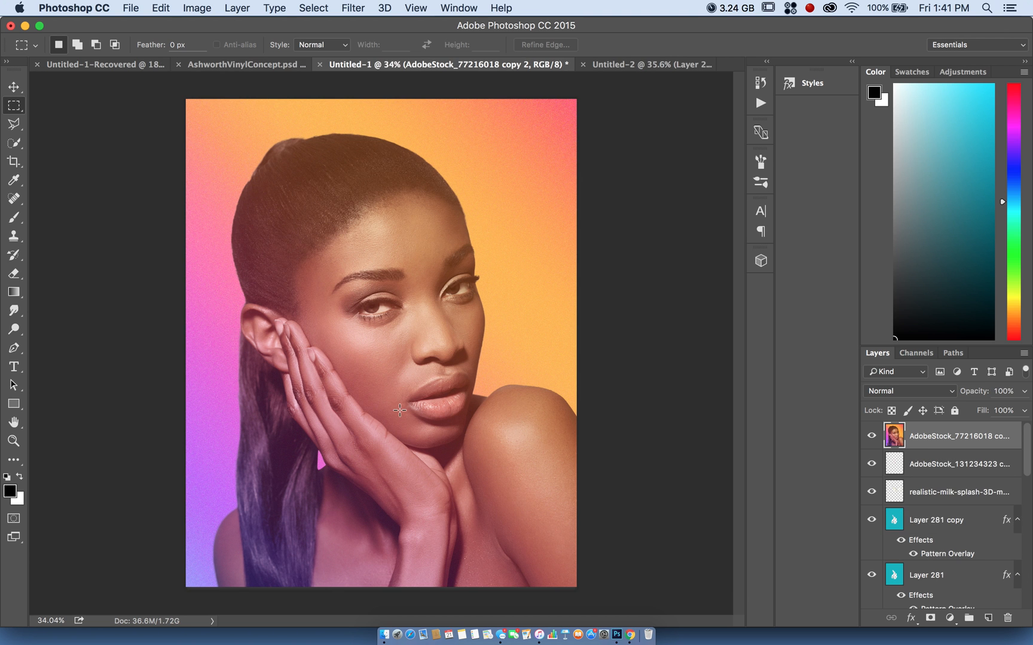
# Open the Channel Mixer for the merged portrait, try a higher Blue source in the Red output channel and undo it.
pyautogui.scroll(1, 400, 409)
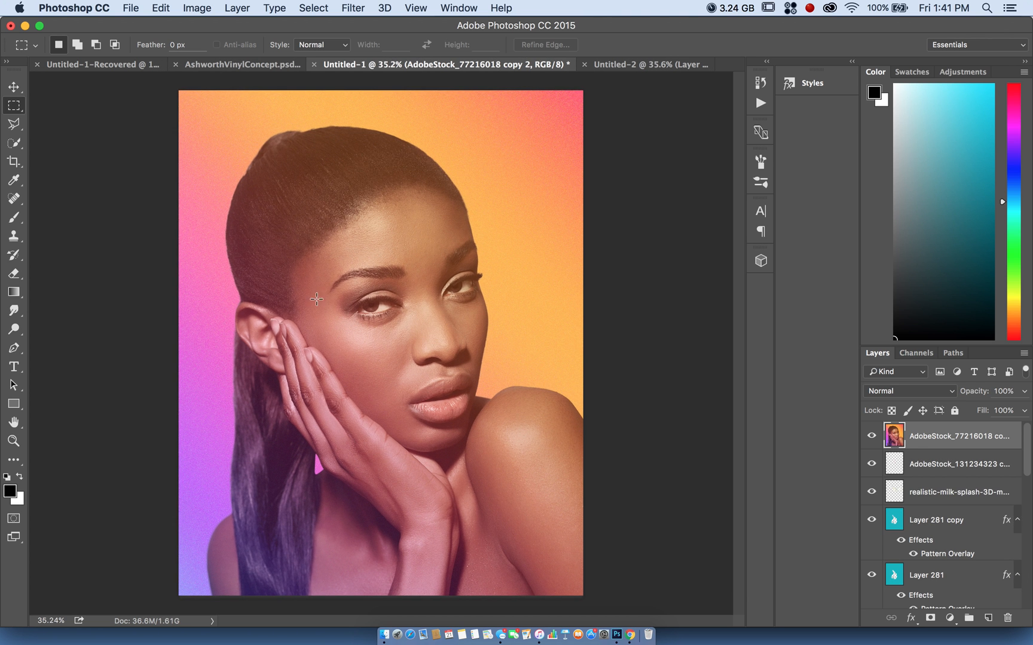
pyautogui.click(199, 6)
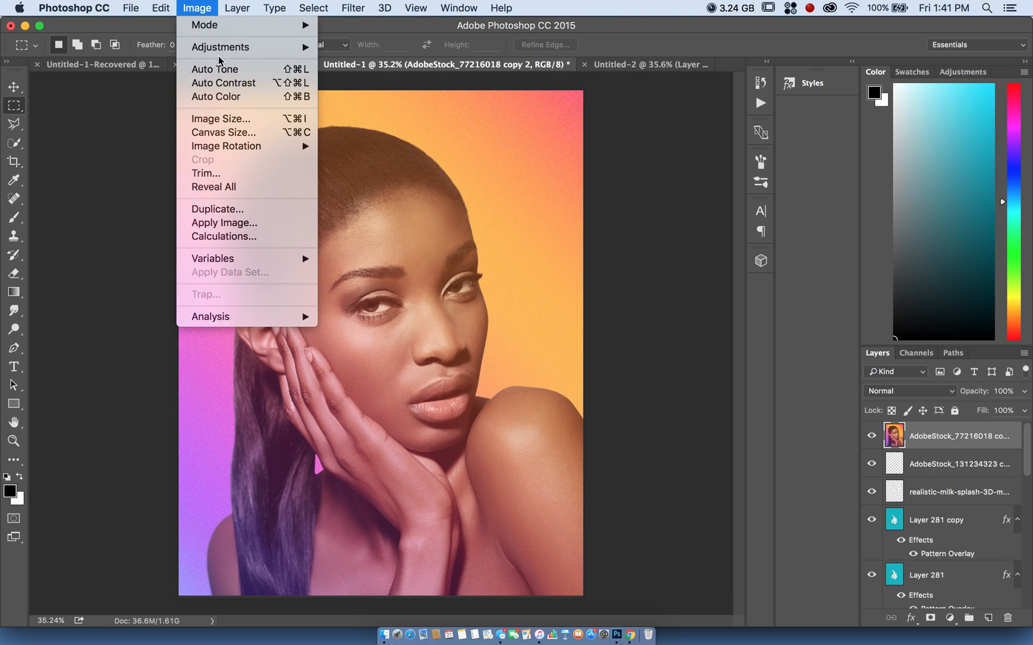
pyautogui.moveTo(223, 55)
pyautogui.click(396, 179)
pyautogui.moveTo(841, 333); pyautogui.dragTo(877, 267)
pyautogui.press('super+z')
pyautogui.press('super+z')
# For the Blue output channel, set the Red source to +13%, Green to -29% and Blue to +133%.
pyautogui.click(847, 209)
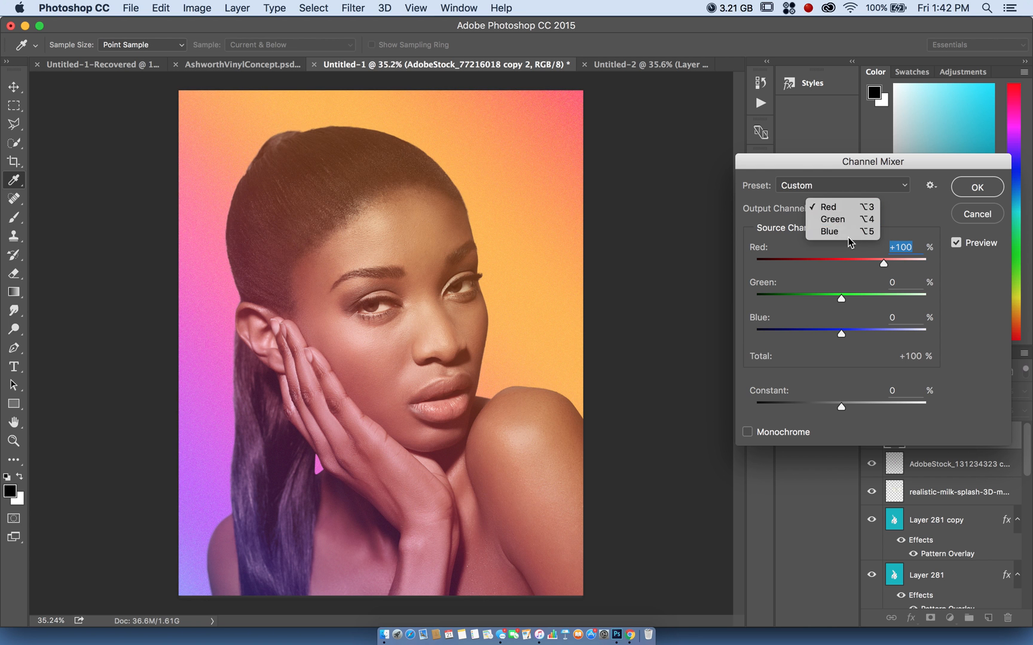
pyautogui.click(849, 237)
pyautogui.moveTo(841, 263); pyautogui.dragTo(828, 300)
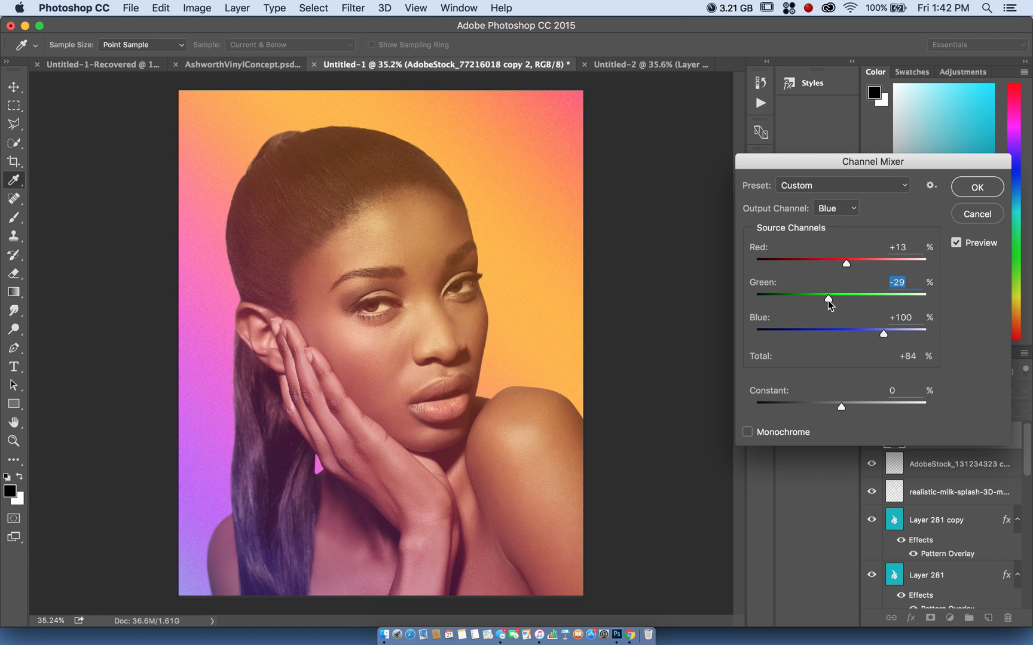
pyautogui.moveTo(883, 331); pyautogui.dragTo(899, 338)
# Try a +16% Green source in the Red output channel and undo it.
pyautogui.click(836, 208)
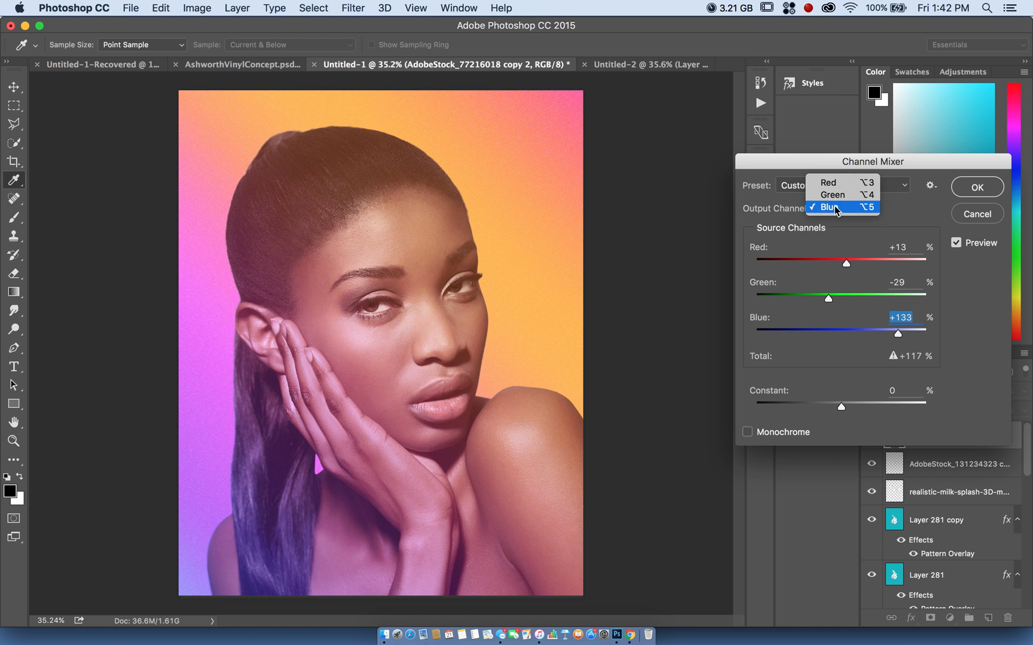
pyautogui.click(831, 179)
pyautogui.moveTo(884, 263); pyautogui.dragTo(848, 296)
pyautogui.press('super+z')
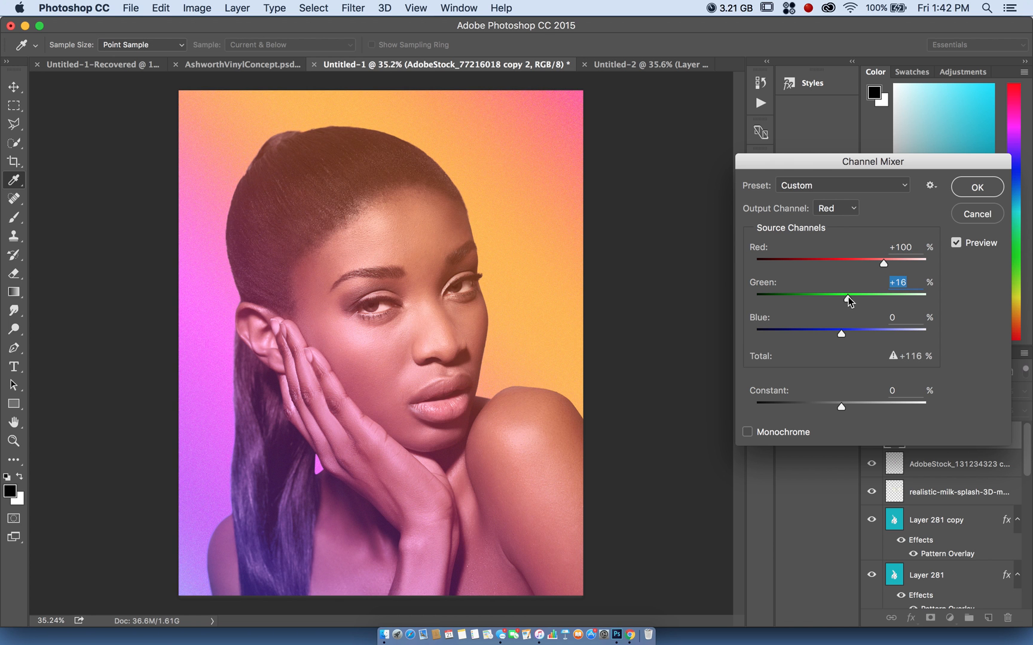
pyautogui.press('super+z')
# Reduce the Blue source in the Blue output channel, apply the Channel Mixer and compare the portrait before and after.
pyautogui.click(831, 208)
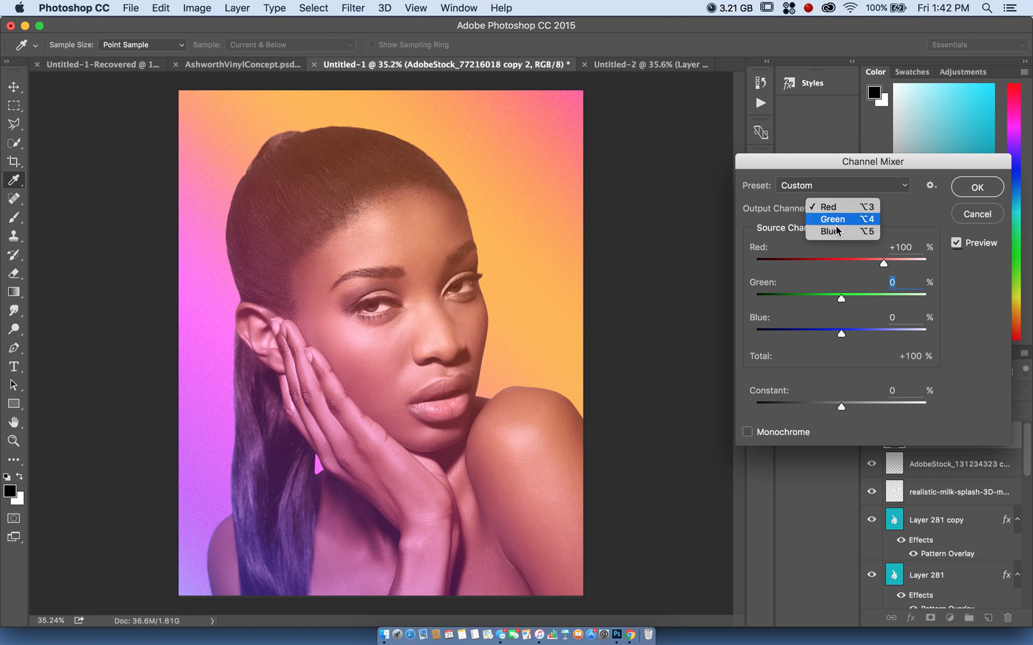
pyautogui.click(836, 232)
pyautogui.moveTo(892, 333); pyautogui.dragTo(894, 333)
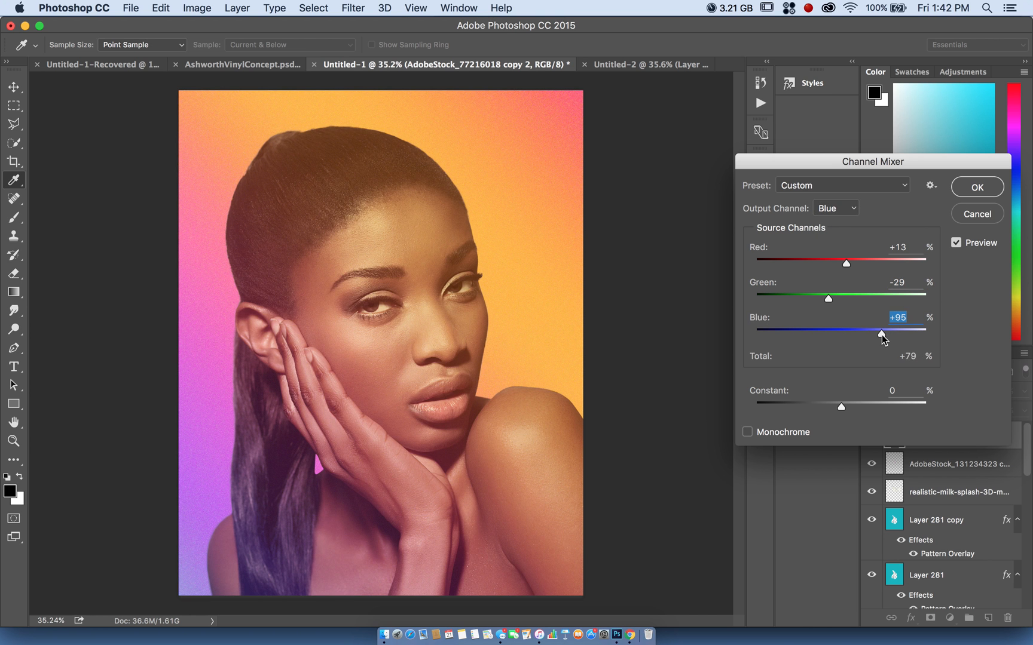
pyautogui.moveTo(884, 335); pyautogui.dragTo(888, 335)
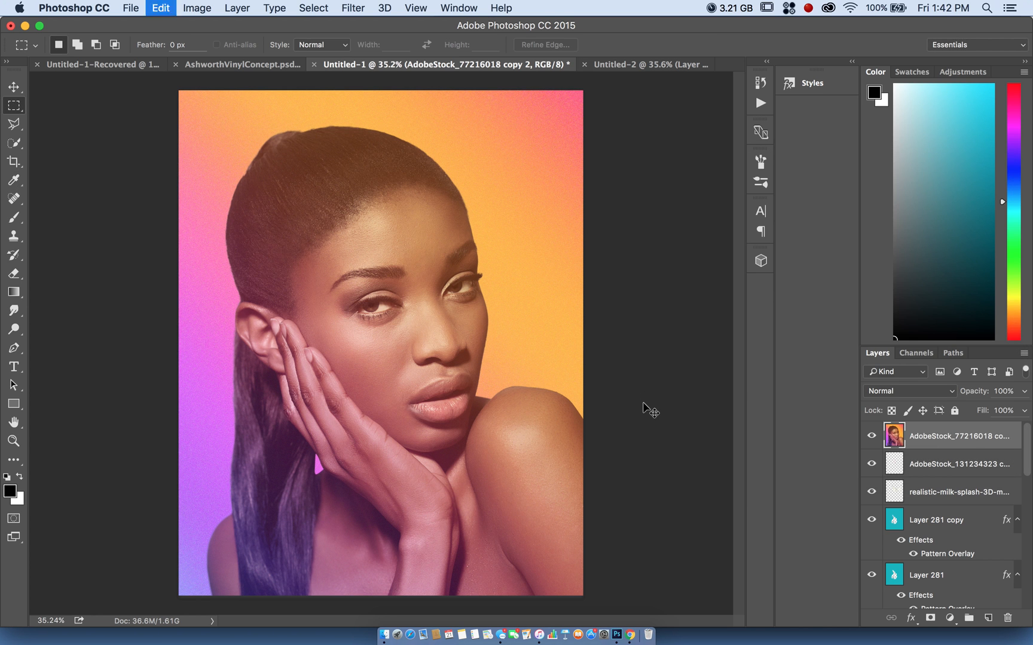
pyautogui.press('super+c')
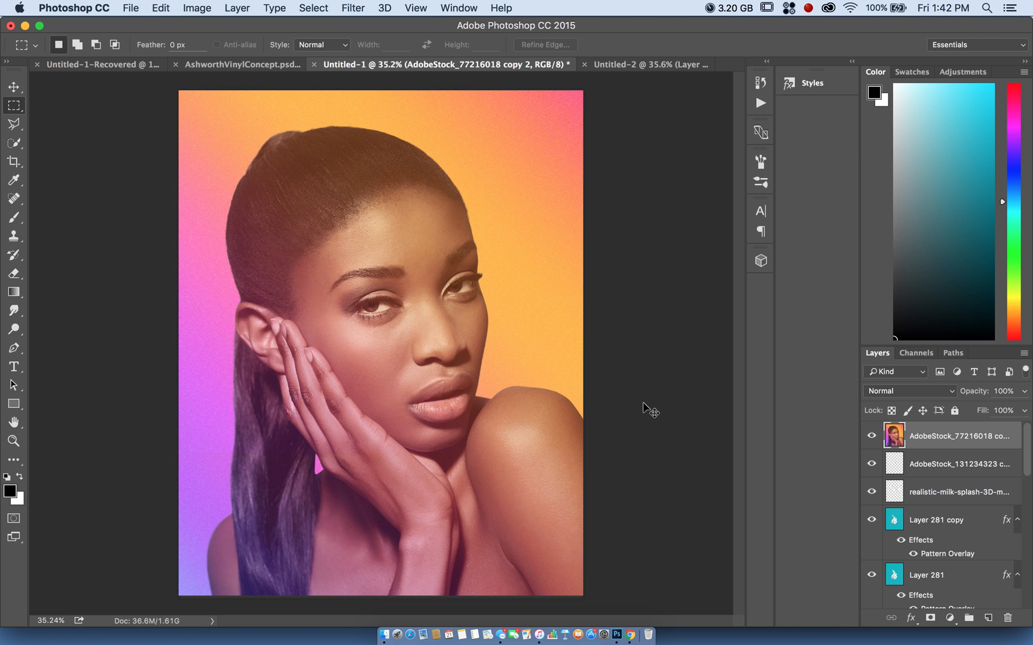
pyautogui.press('super+c')
# Apply a Brightness/Contrast adjustment to the merged portrait, raising the contrast and slightly raising the brightness.
pyautogui.scroll(2, 444, 429)
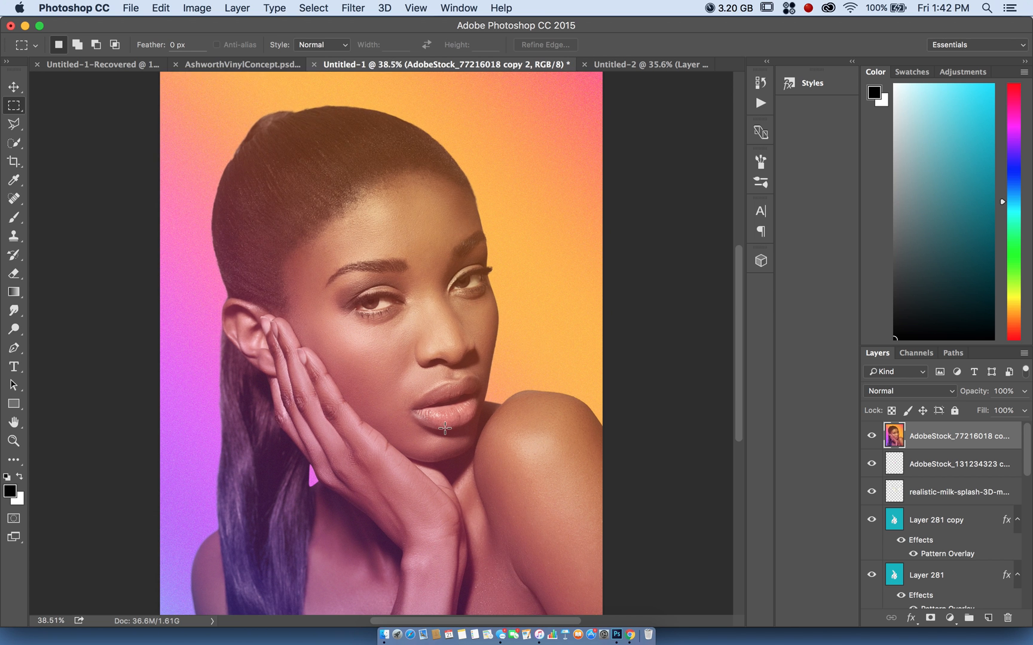
pyautogui.click(214, 7)
pyautogui.moveTo(241, 48)
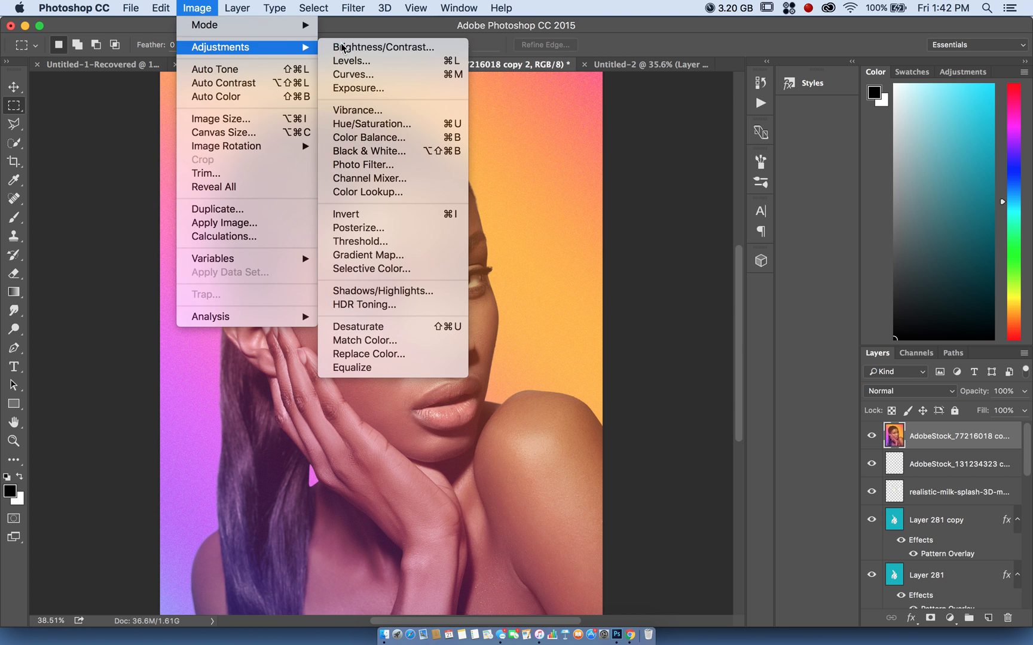
pyautogui.click(389, 48)
pyautogui.moveTo(818, 244); pyautogui.dragTo(841, 253)
pyautogui.moveTo(818, 211); pyautogui.dragTo(824, 214)
pyautogui.click(932, 198)
pyautogui.press('m')
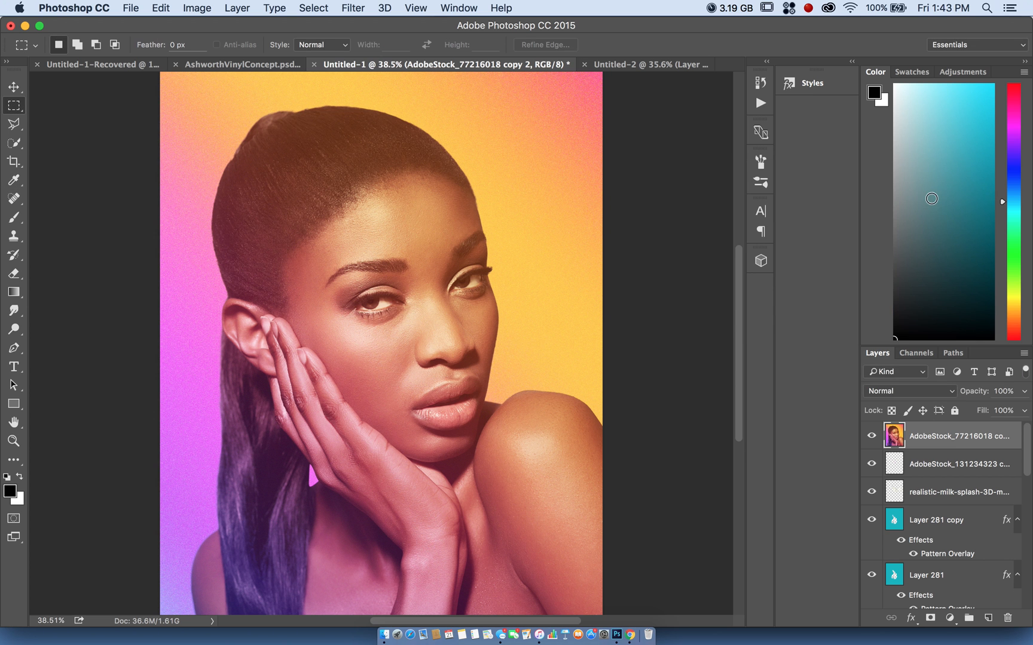
pyautogui.press('super+0')
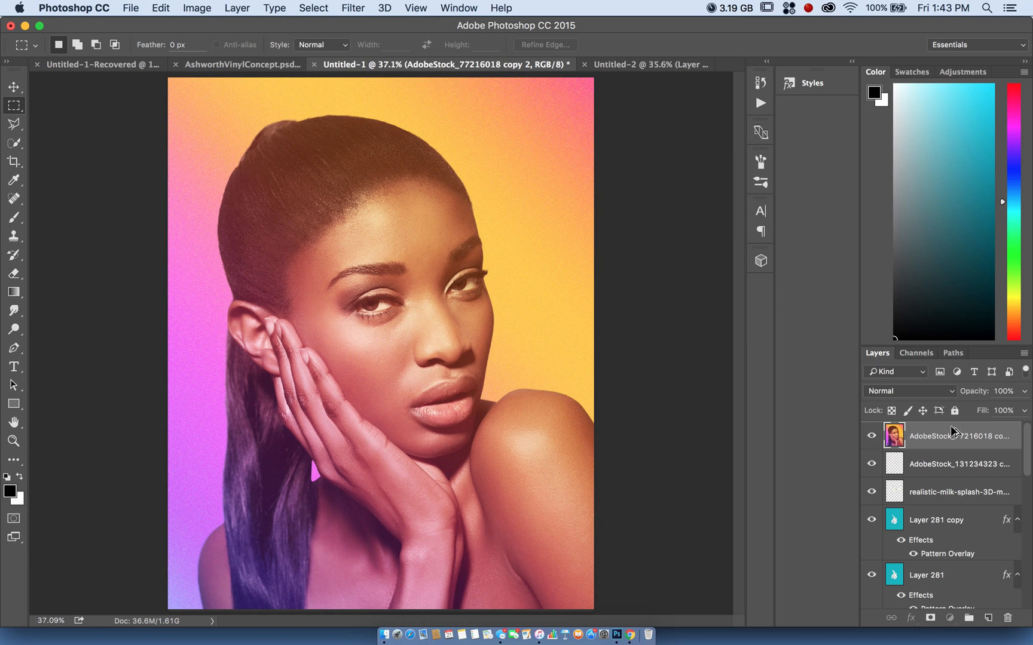
# Duplicate the merged portrait layer and add a Gradient Overlay effect to the copy.
pyautogui.press('super+j')
pyautogui.doubleClick(1015, 436)
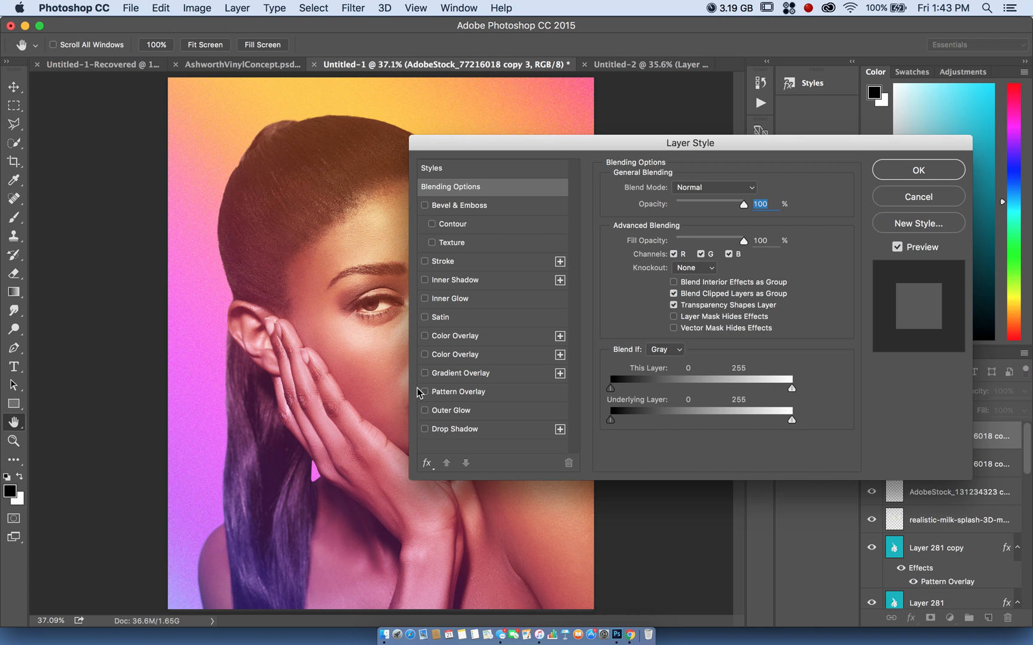
pyautogui.click(425, 374)
pyautogui.click(528, 372)
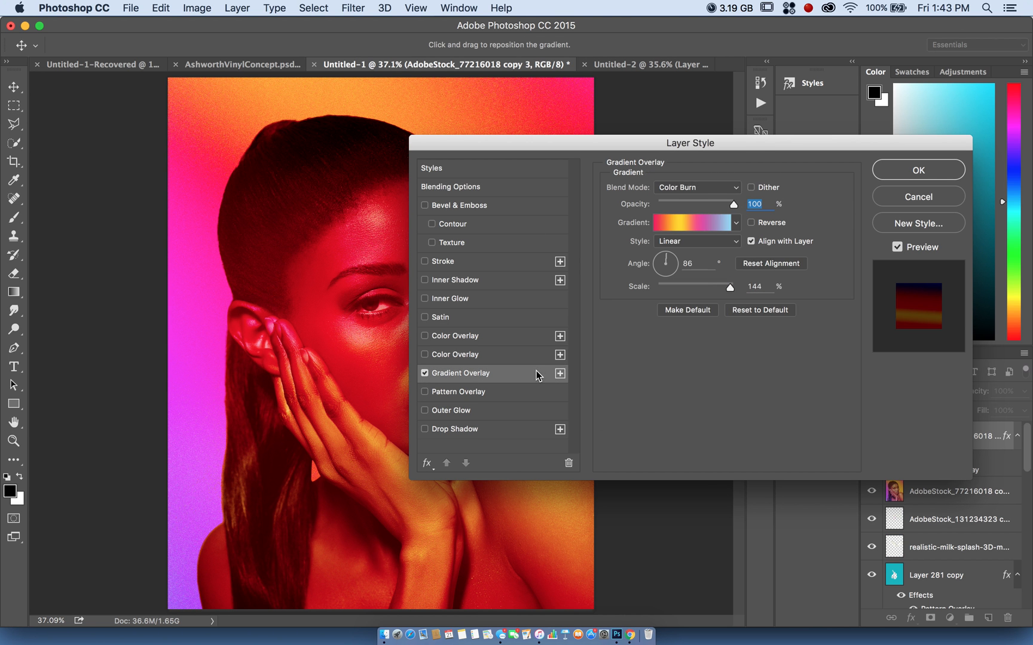
# Set the gradient overlay's blend mode to Normal and angle to 39°, and shift the gradient towards the canvas's lower-left corner.
pyautogui.click(722, 187)
pyautogui.click(693, 135)
pyautogui.moveTo(663, 140); pyautogui.dragTo(742, 139)
pyautogui.click(753, 253)
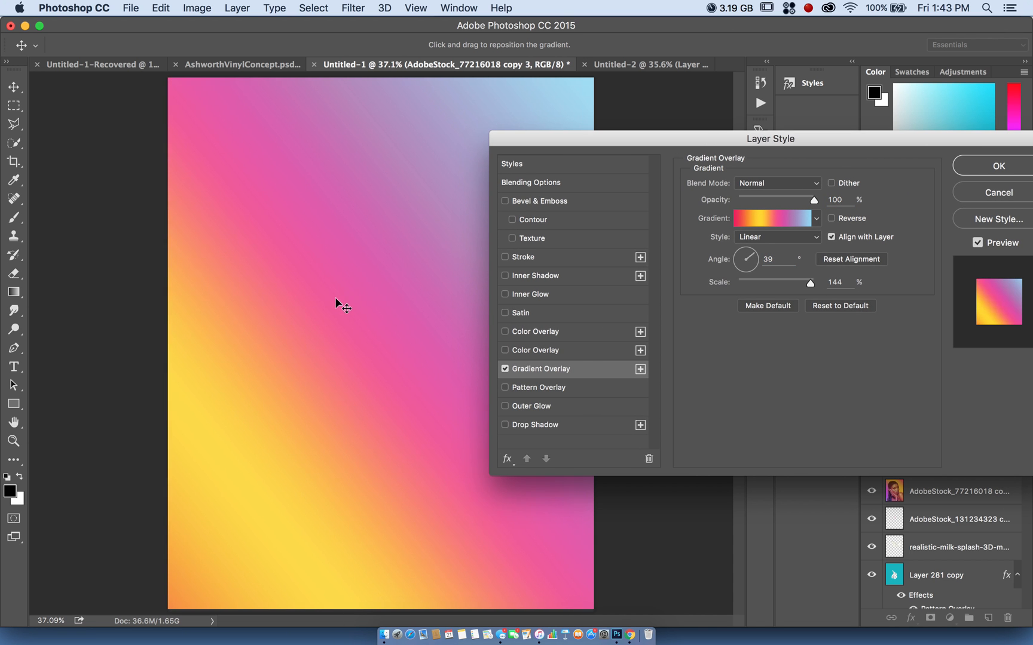
pyautogui.moveTo(336, 299); pyautogui.dragTo(335, 297)
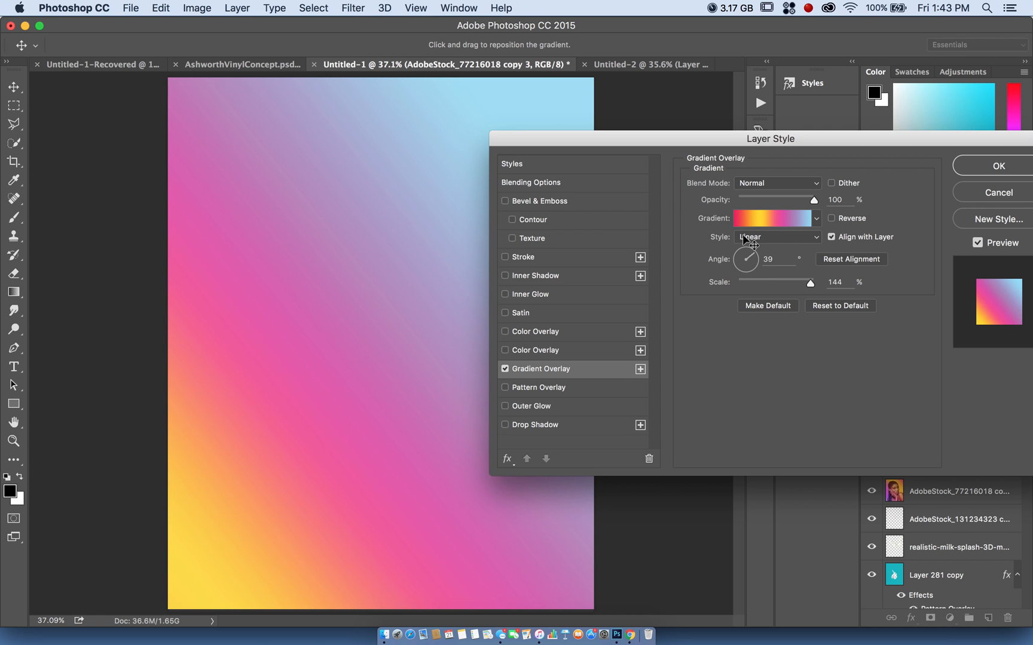
# Apply the pastel pink, orange, violet and light blue gradient preset to the overlay and rasterize the layer style.
pyautogui.click(759, 215)
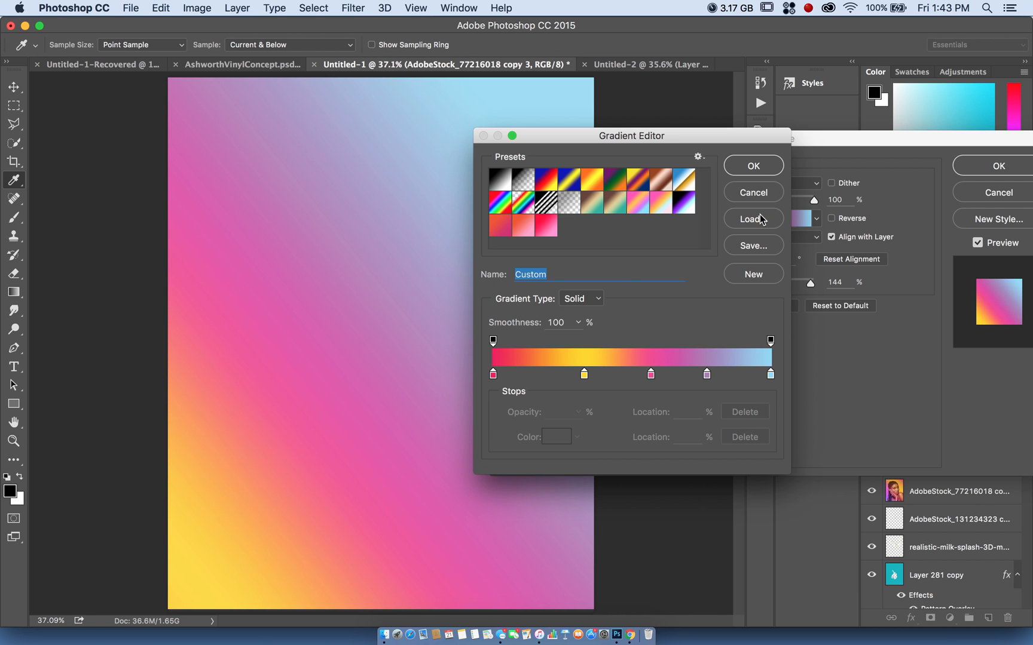
pyautogui.click(638, 204)
pyautogui.click(754, 165)
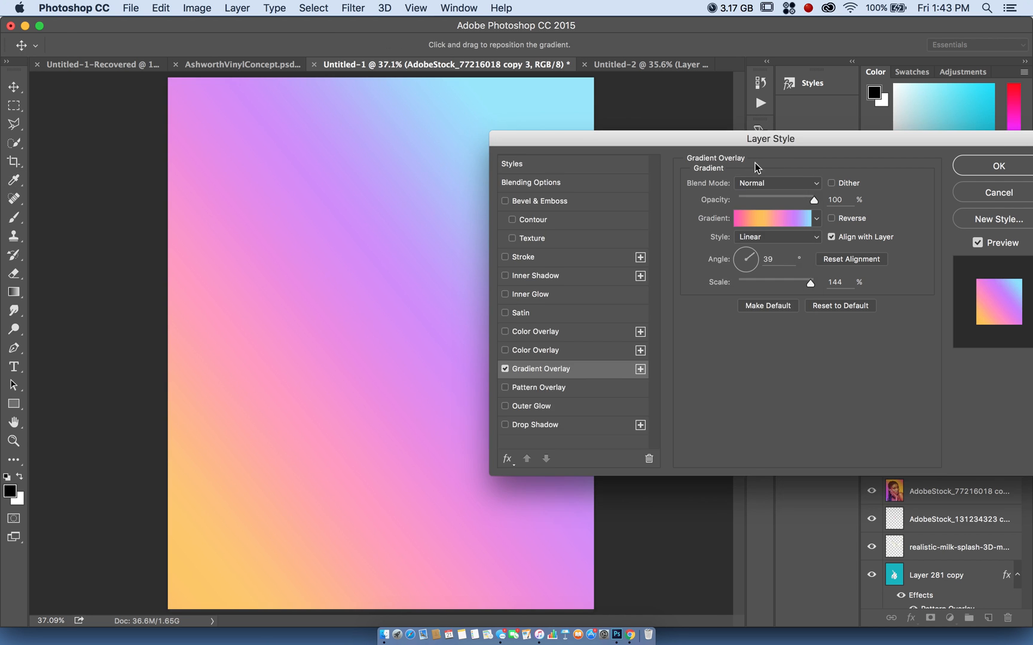
pyautogui.click(1016, 172)
pyautogui.rightClick(926, 428)
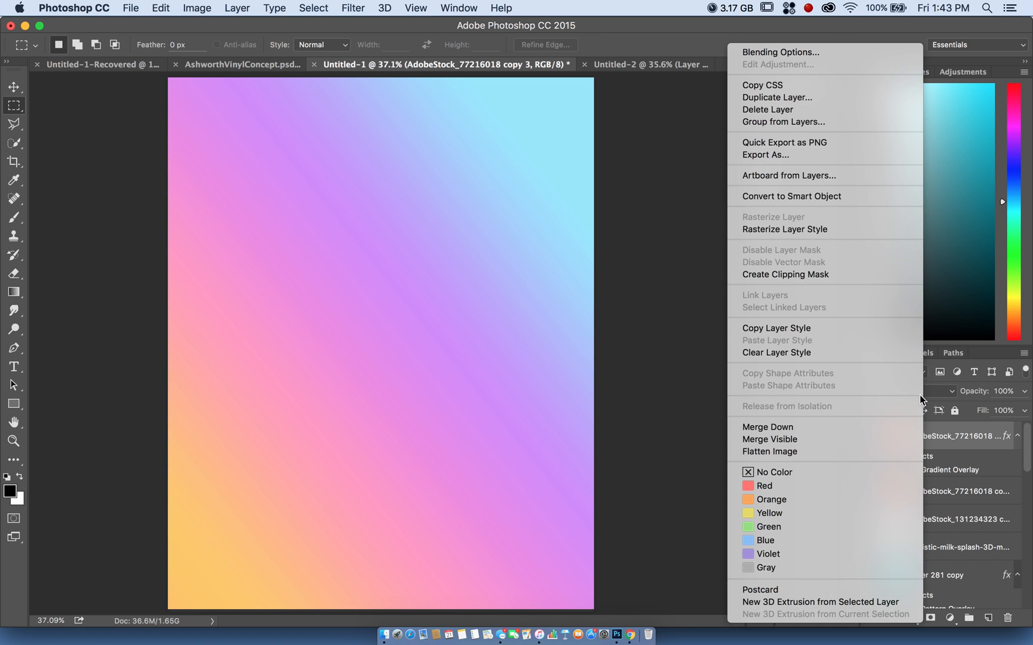
pyautogui.click(827, 235)
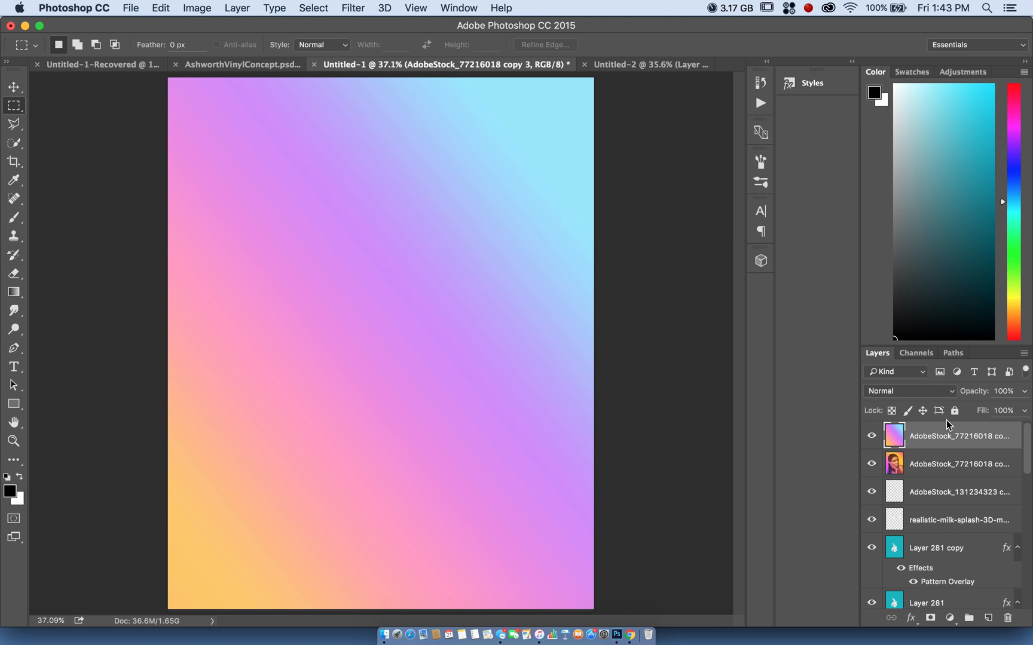
# Open the gradient layer's blending options, set its opacity to 59% and try several blend modes up to Overlay.
pyautogui.doubleClick(945, 427)
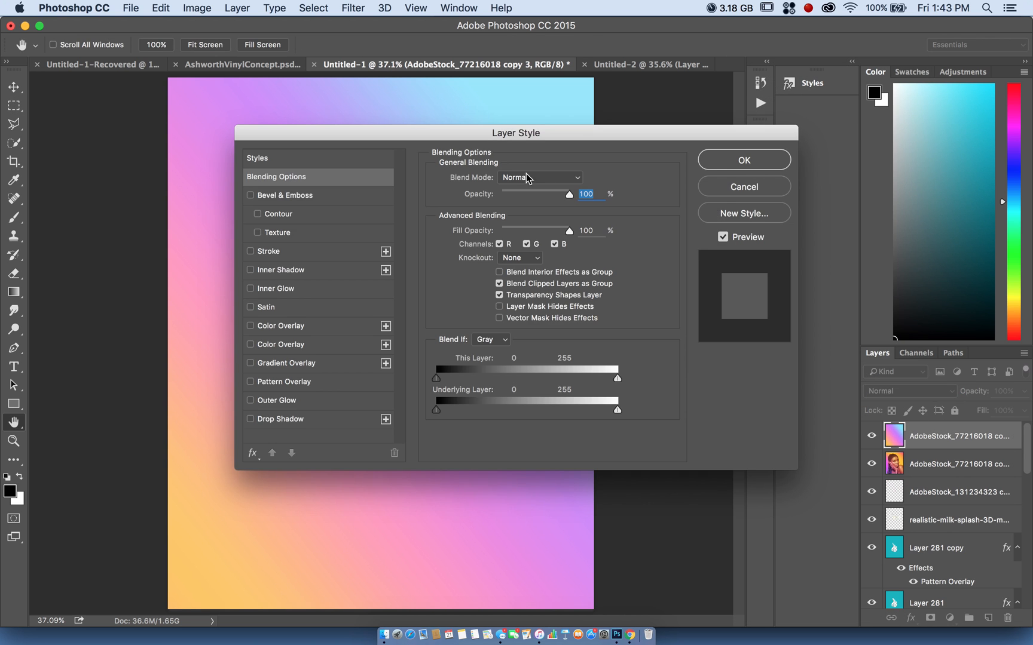
pyautogui.click(528, 177)
pyautogui.click(530, 270)
pyautogui.moveTo(515, 134); pyautogui.dragTo(887, 113)
pyautogui.moveTo(882, 176); pyautogui.dragTo(912, 178)
pyautogui.click(889, 157)
pyautogui.click(892, 169)
pyautogui.click(899, 157)
pyautogui.click(889, 208)
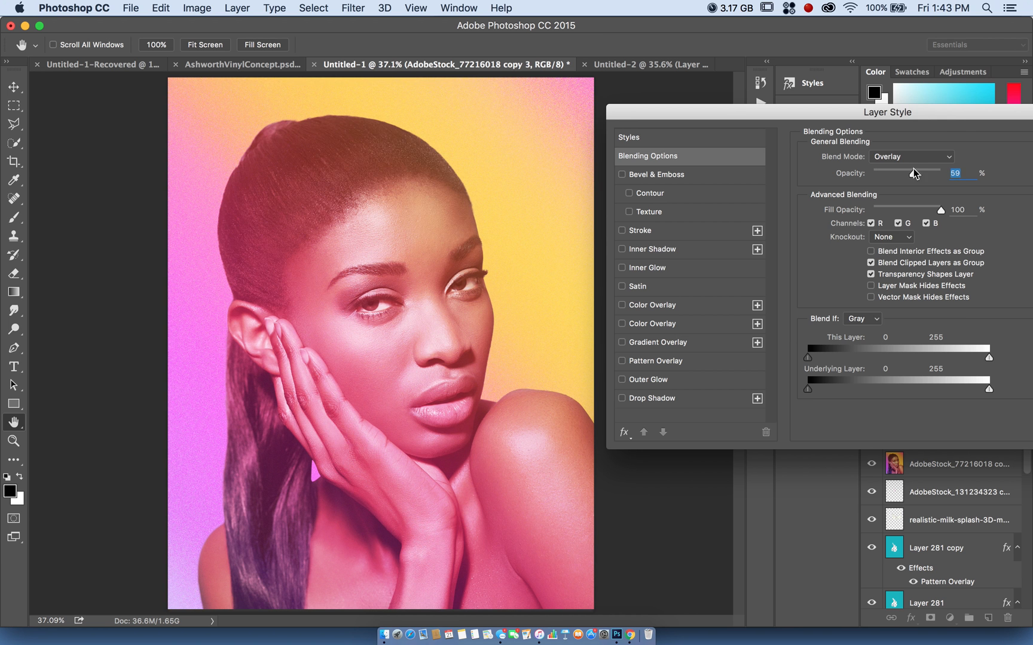
# Try the gradient layer in Hard Light, Vivid Light and Linear Light, and set its opacity to 42%.
pyautogui.click(909, 158)
pyautogui.click(906, 174)
pyautogui.click(904, 161)
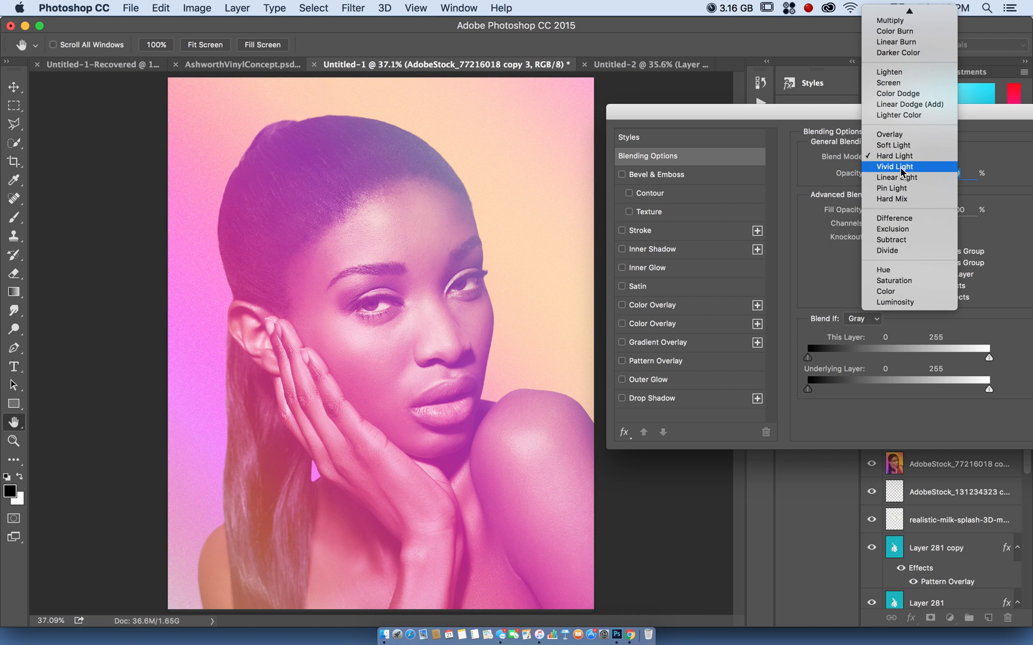
pyautogui.click(904, 167)
pyautogui.click(903, 159)
pyautogui.click(901, 167)
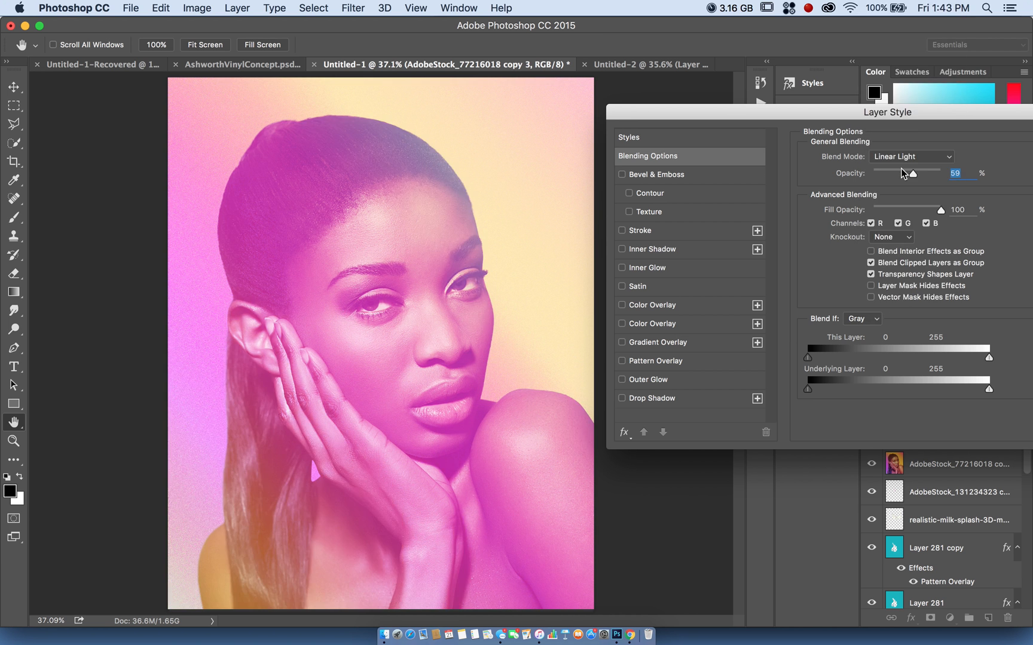
pyautogui.moveTo(886, 173)
pyautogui.mouseDown()
pyautogui.moveTo(878, 175)
pyautogui.moveTo(901, 174)
pyautogui.mouseUp()
# Set the gradient layer to Color Burn at 29% opacity and apply the blending options.
pyautogui.click(903, 153)
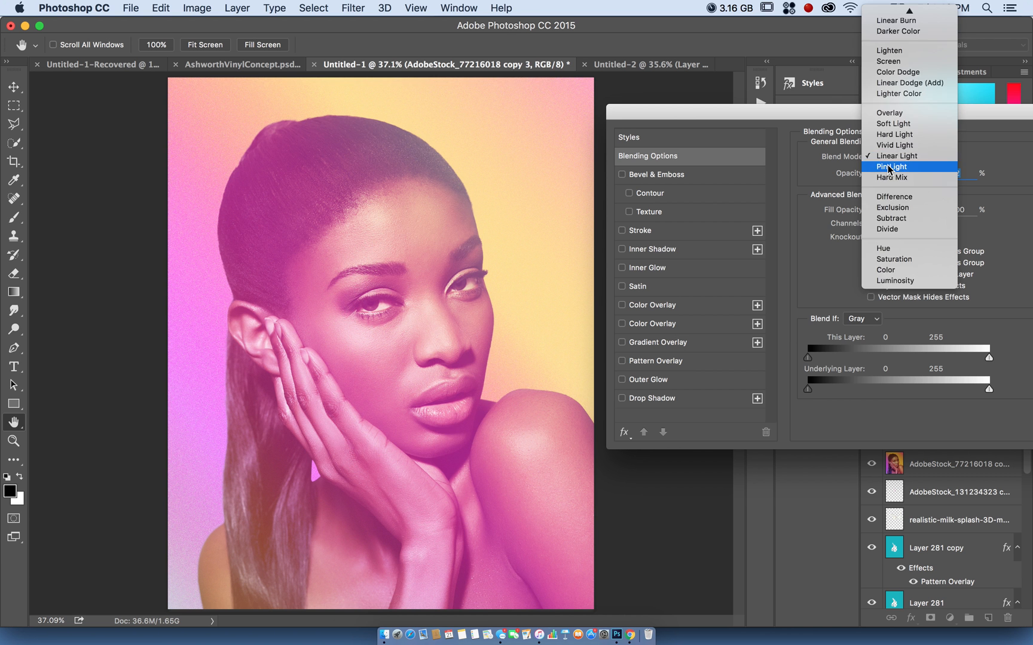
pyautogui.click(894, 79)
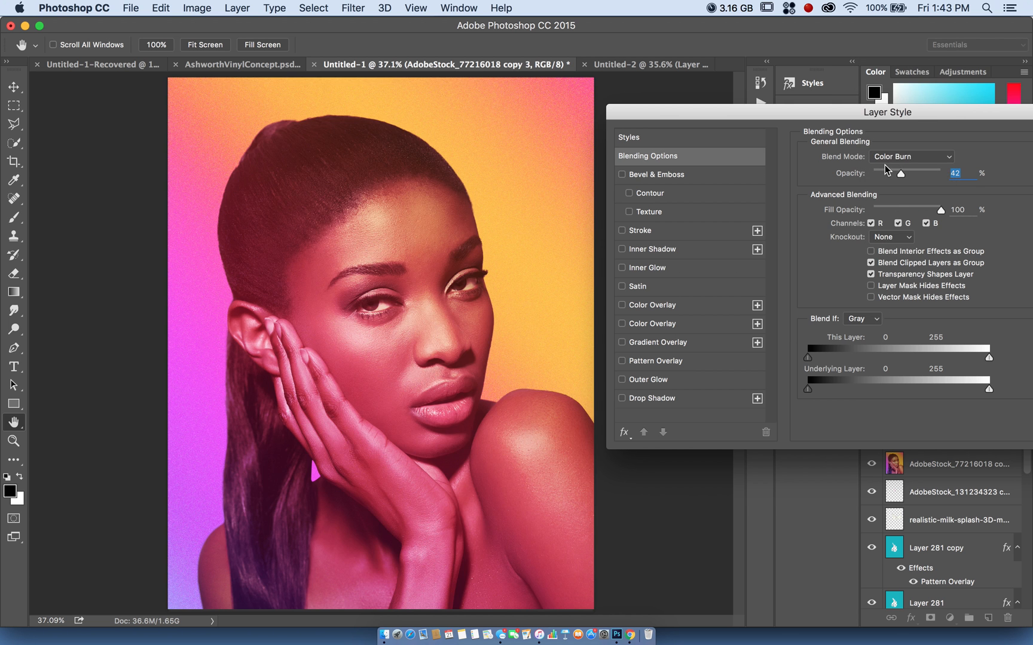
pyautogui.moveTo(880, 177); pyautogui.dragTo(892, 175)
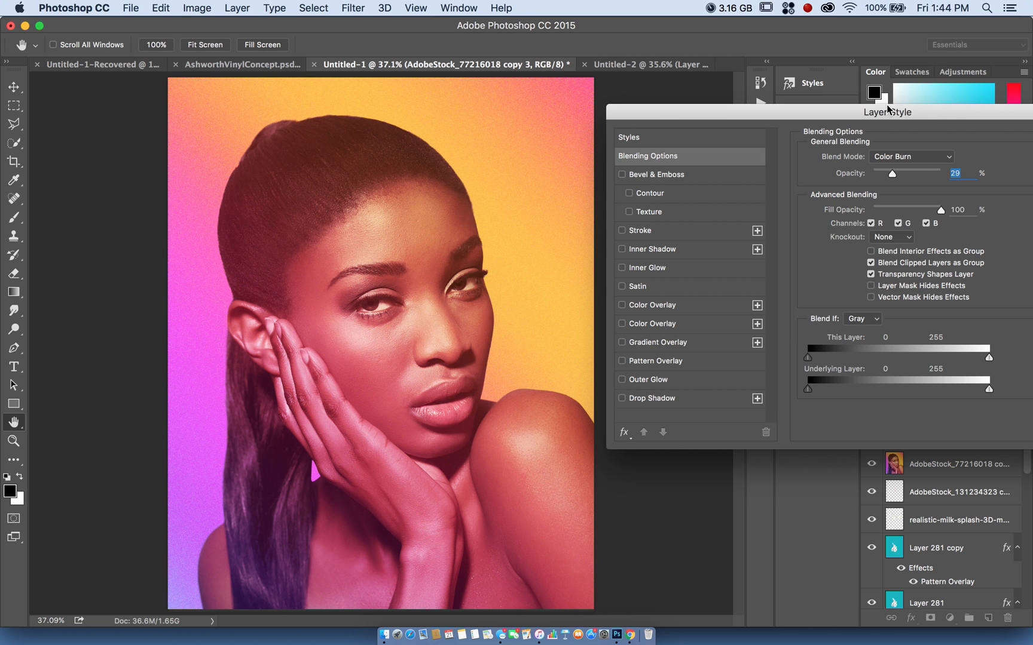
pyautogui.moveTo(876, 112); pyautogui.dragTo(725, 113)
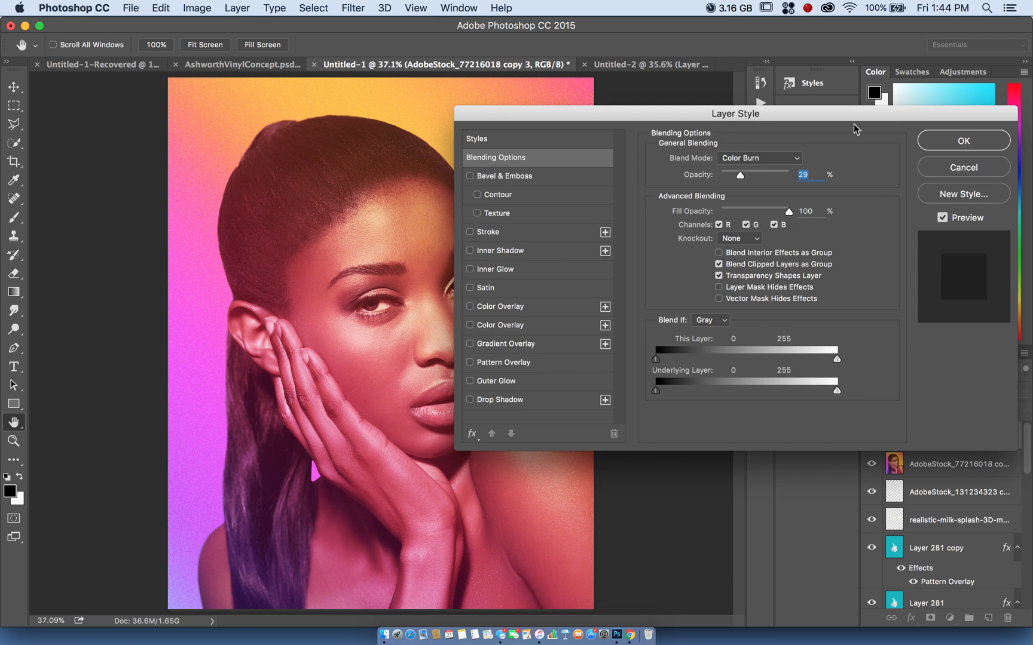
pyautogui.click(961, 141)
pyautogui.press('m')
pyautogui.hotkey('ctrl', '0')
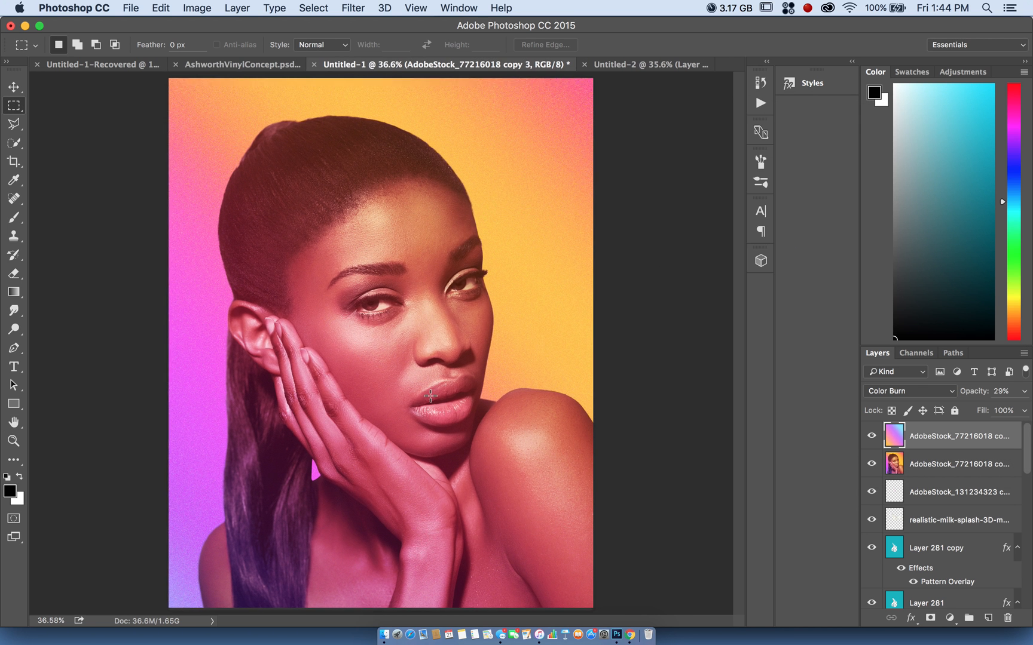
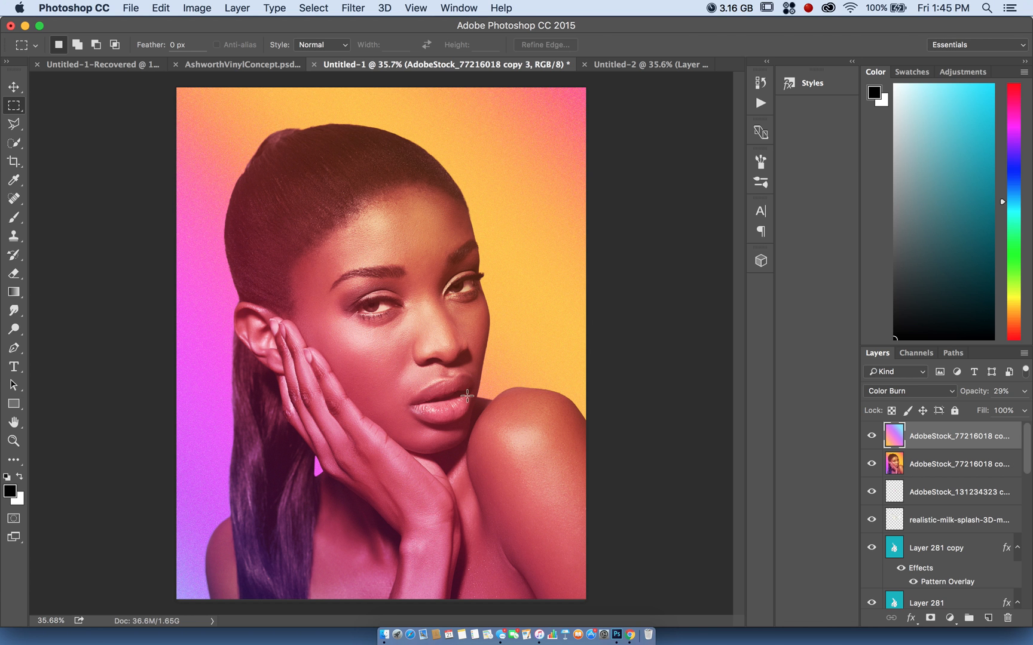
# Switch to Chrome, search Google for "wacom intuos" and show the Shopping results with the whole browser window in view.
pyautogui.click(619, 616)
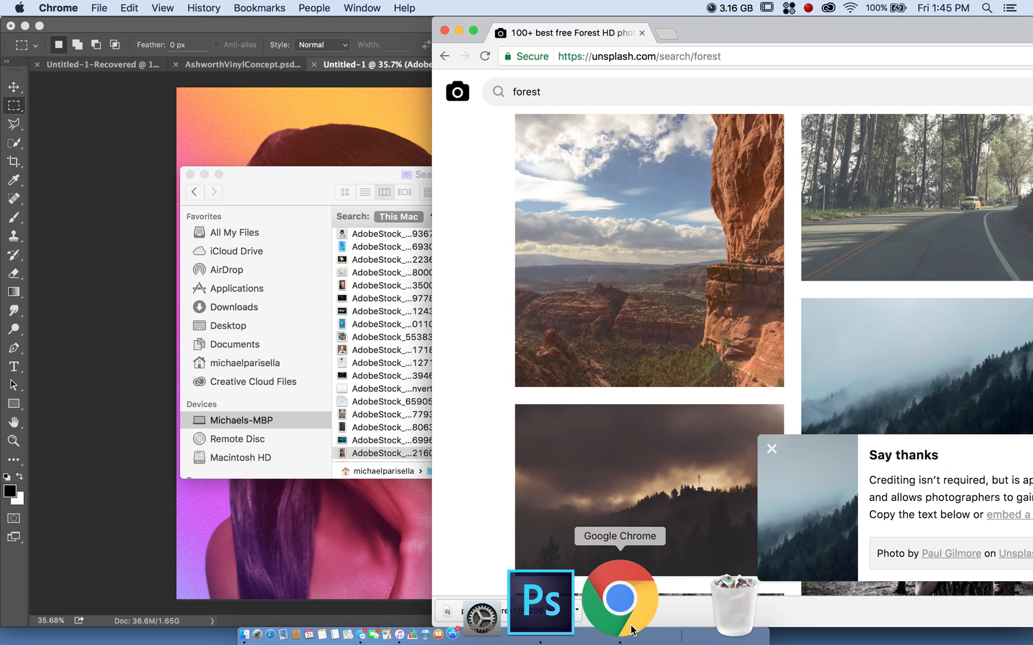
pyautogui.doubleClick(717, 31)
pyautogui.click(350, 56)
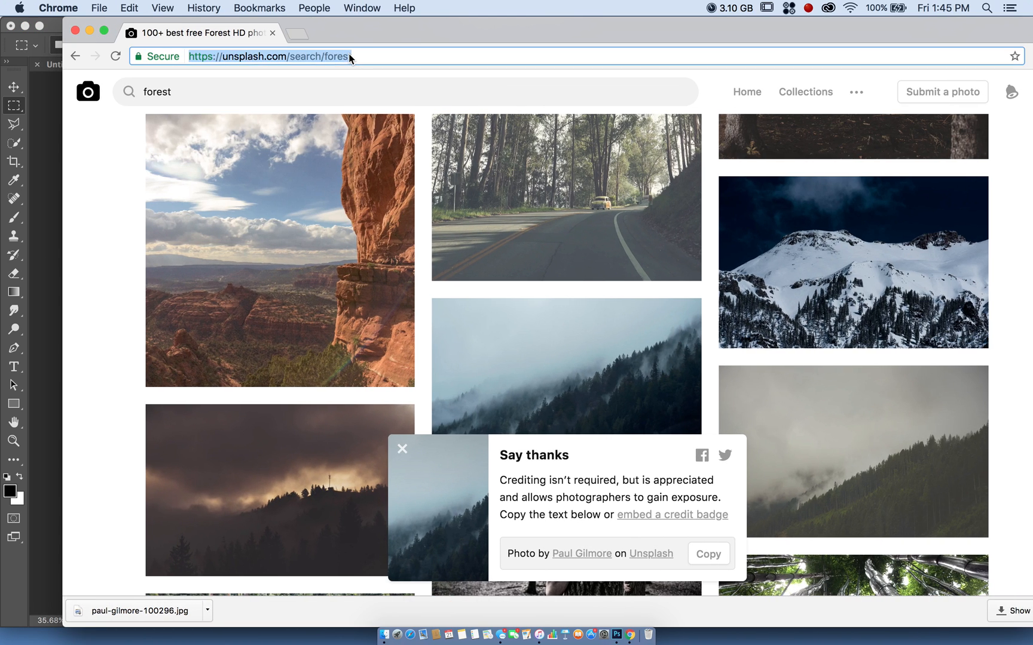
pyautogui.write('wacom')
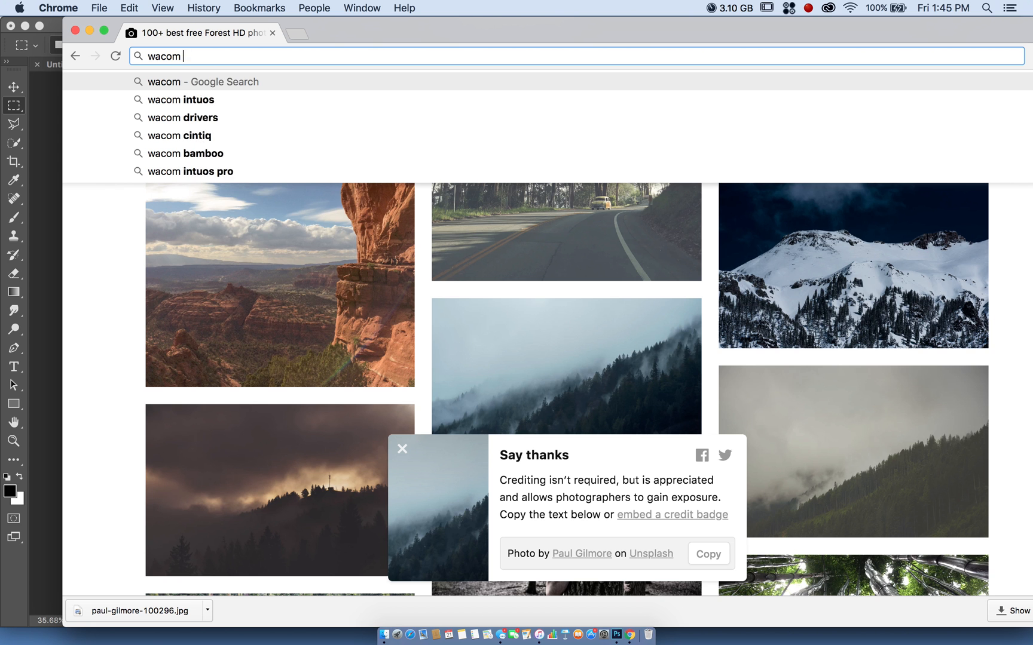
pyautogui.write(' unt')
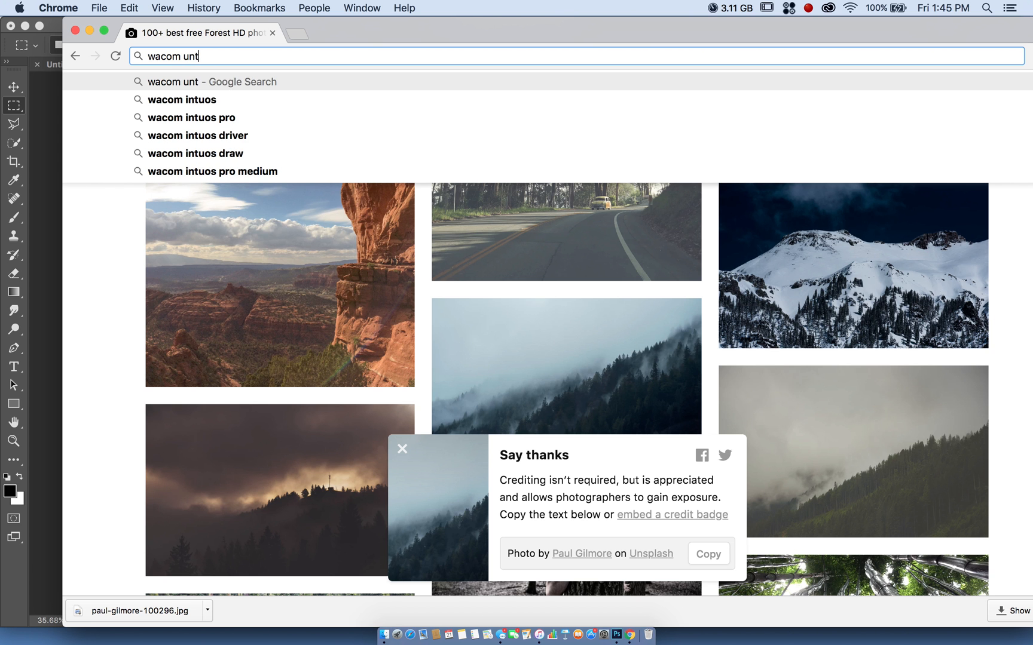
pyautogui.click(345, 97)
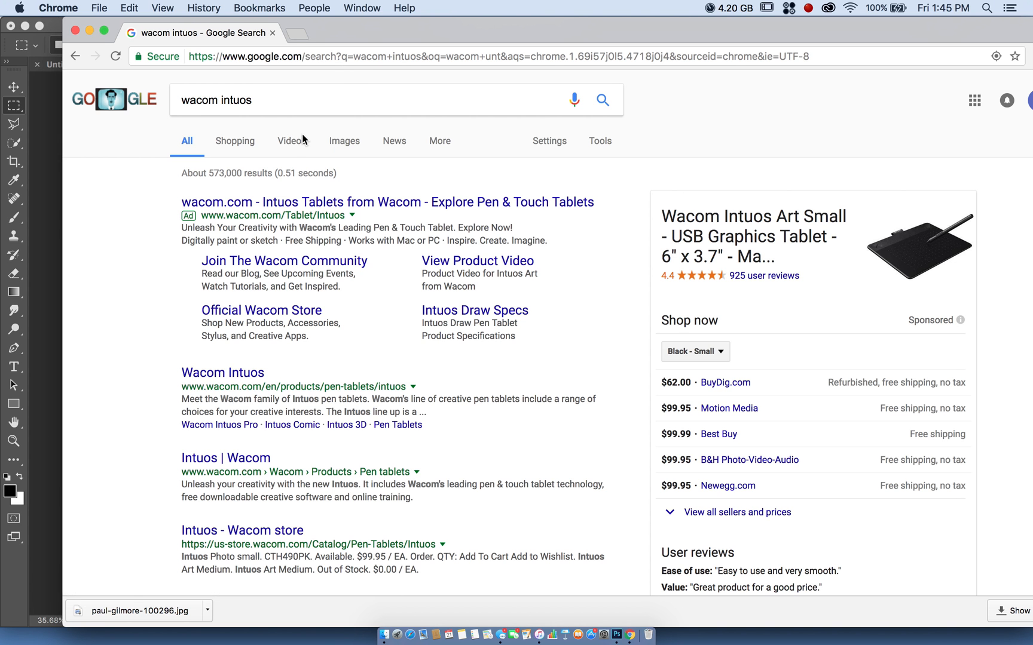
pyautogui.click(239, 139)
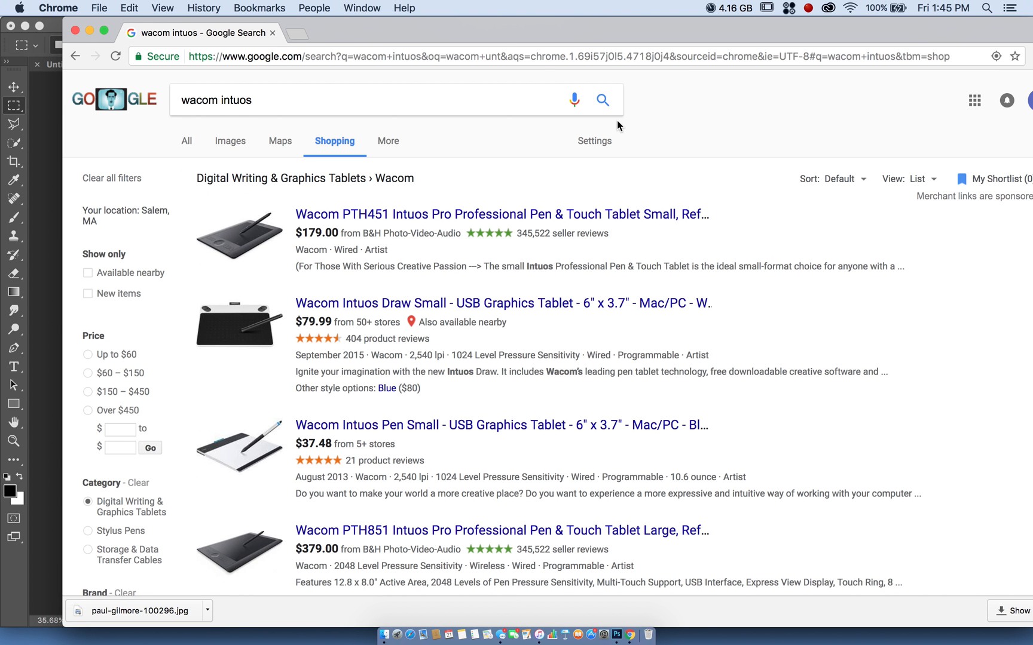
pyautogui.moveTo(504, 35); pyautogui.dragTo(462, 35)
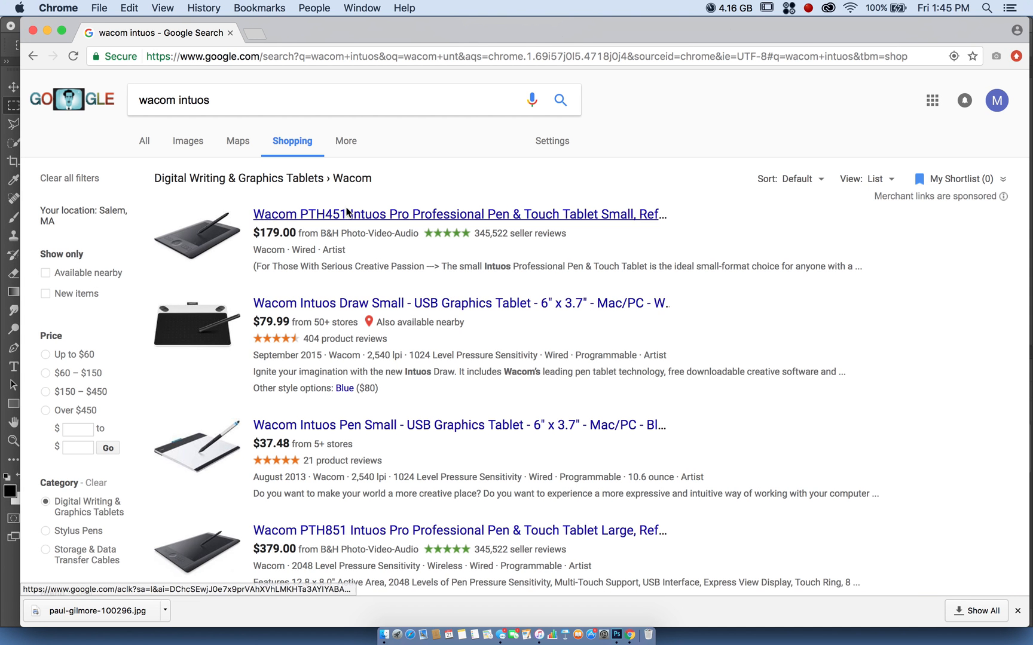
# Examine the Wacom Intuos shopping results, comparing the tablet models, sizes and prices.
pyautogui.scroll(-6, 449, 314)
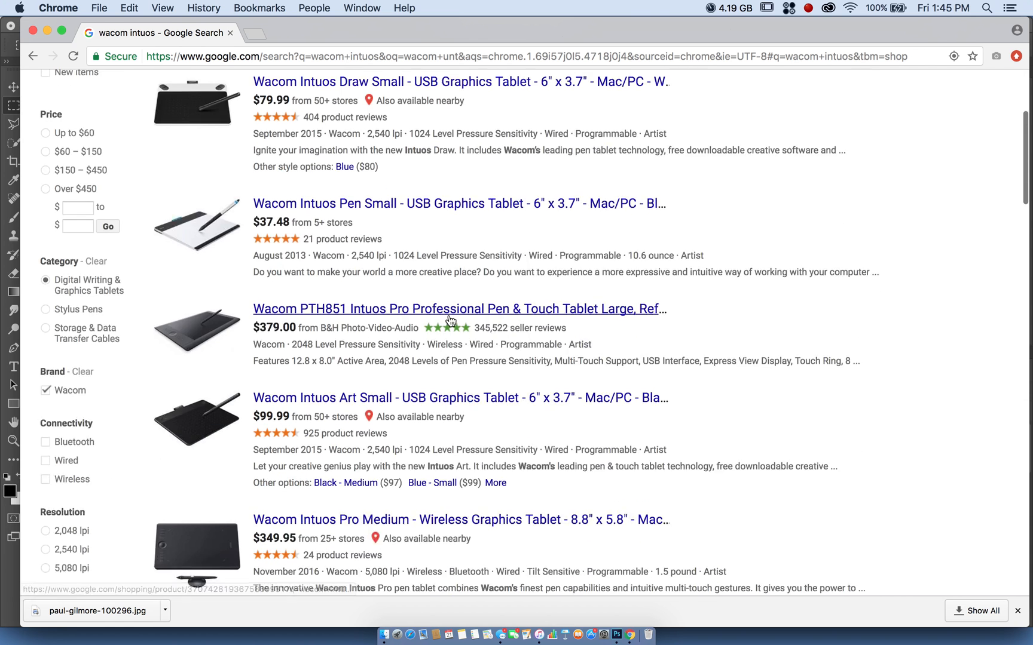
pyautogui.scroll(-2, 448, 315)
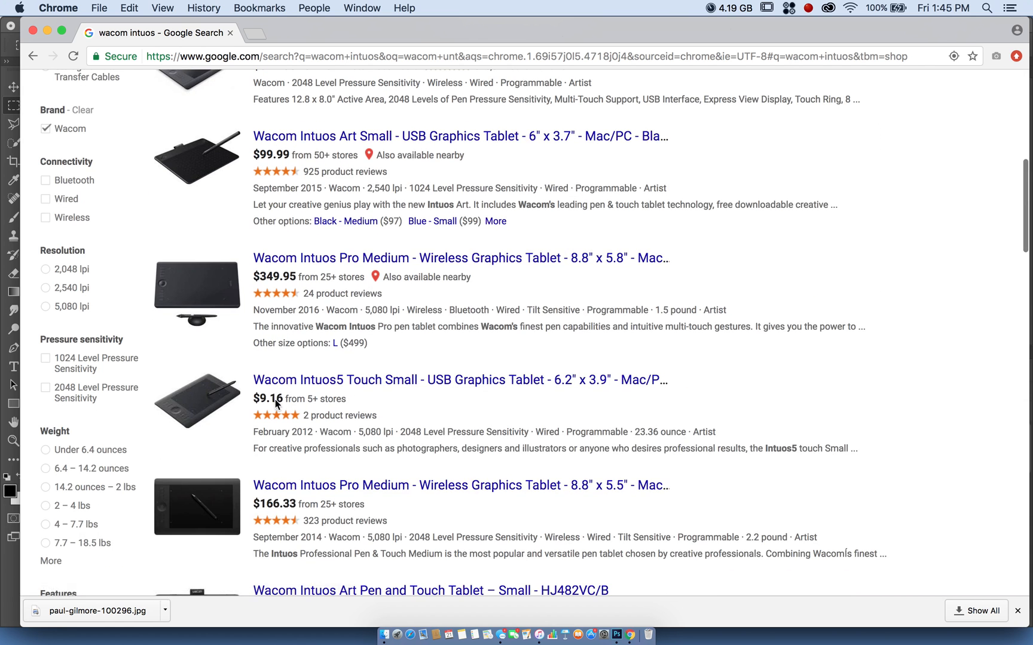
pyautogui.scroll(-9, 330, 370)
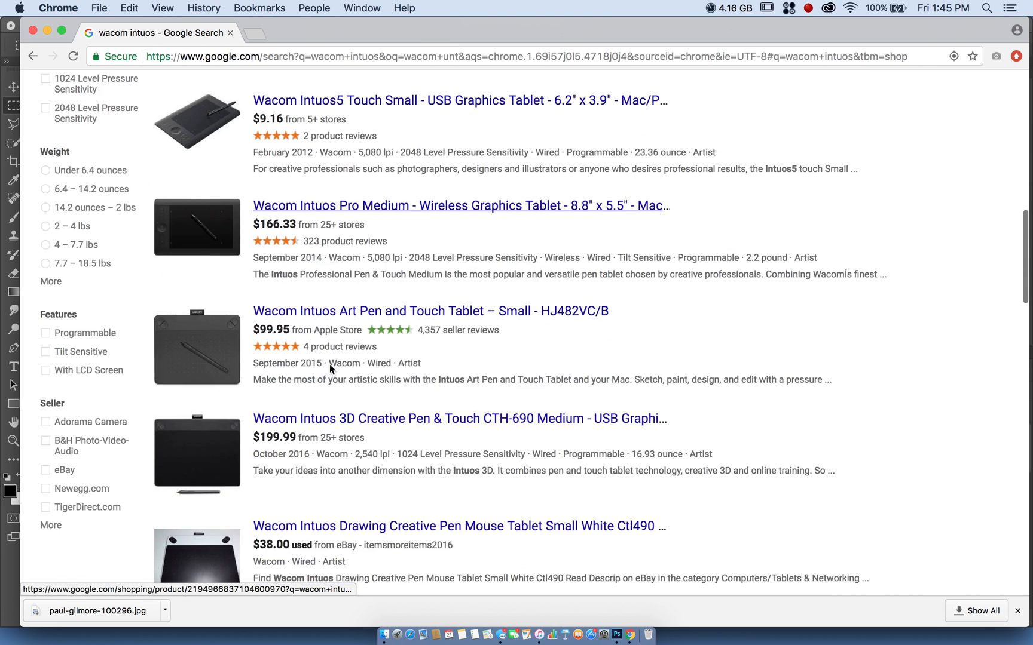
pyautogui.scroll(-5, 329, 369)
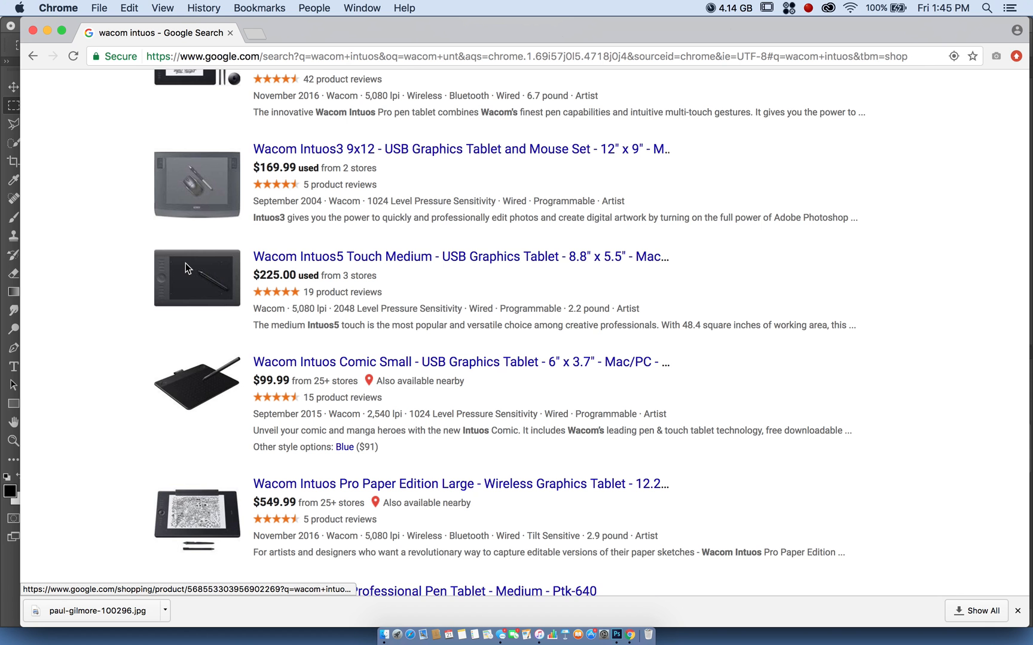
pyautogui.scroll(-4, 185, 263)
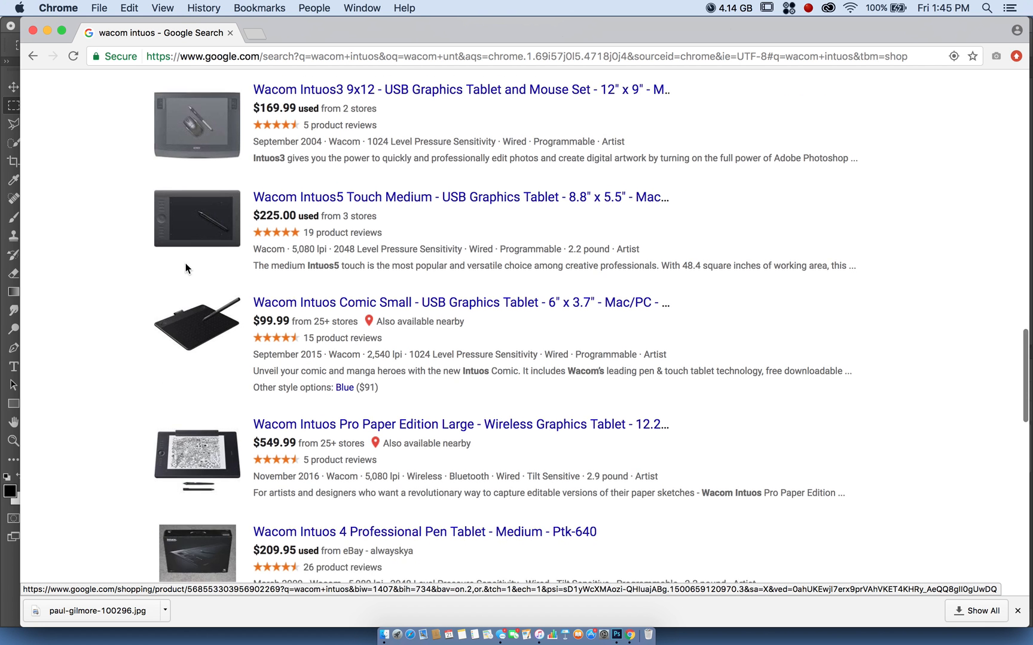
pyautogui.scroll(-6, 186, 267)
pyautogui.scroll(-2, 186, 267)
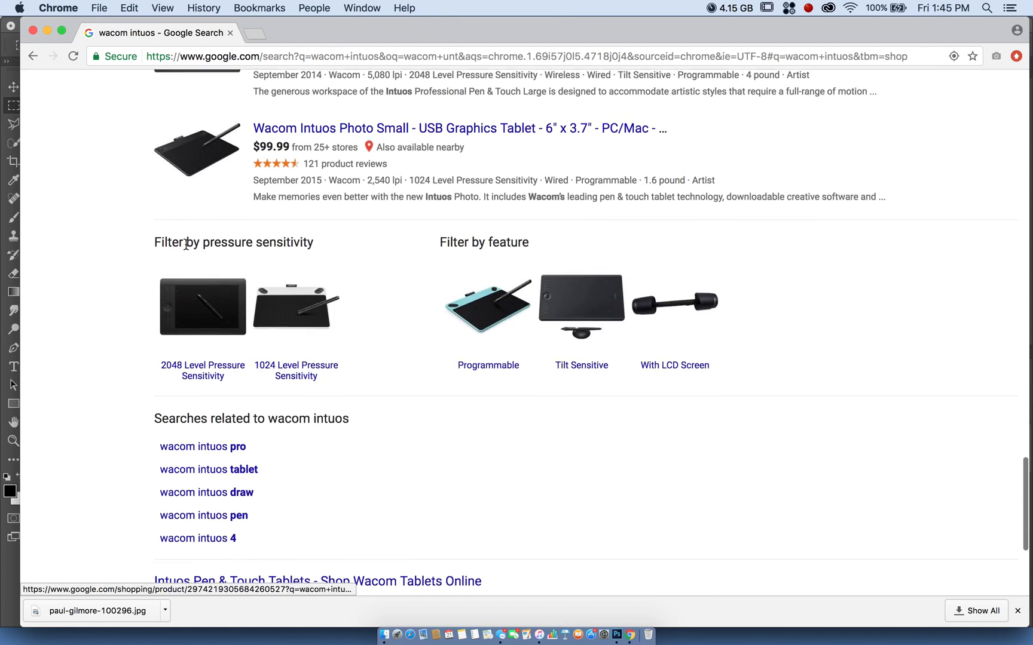
pyautogui.scroll(1, 187, 263)
pyautogui.scroll(20, 191, 180)
pyautogui.scroll(15, 193, 157)
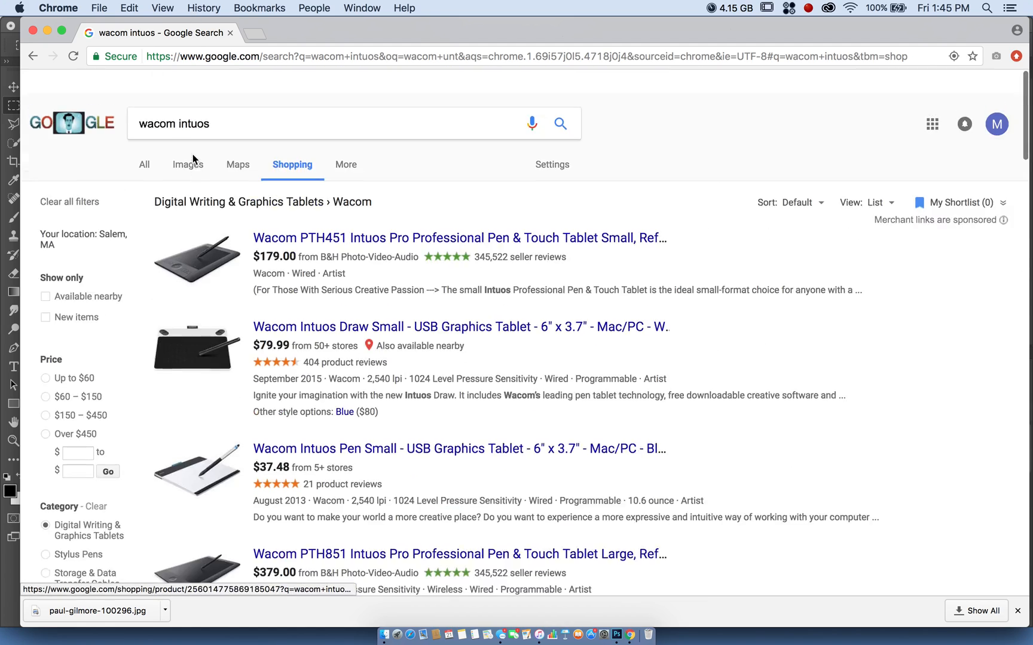
pyautogui.scroll(-15, 193, 154)
pyautogui.scroll(-8, 193, 154)
pyautogui.scroll(20, 193, 155)
pyautogui.scroll(-3, 193, 162)
pyautogui.scroll(2, 193, 162)
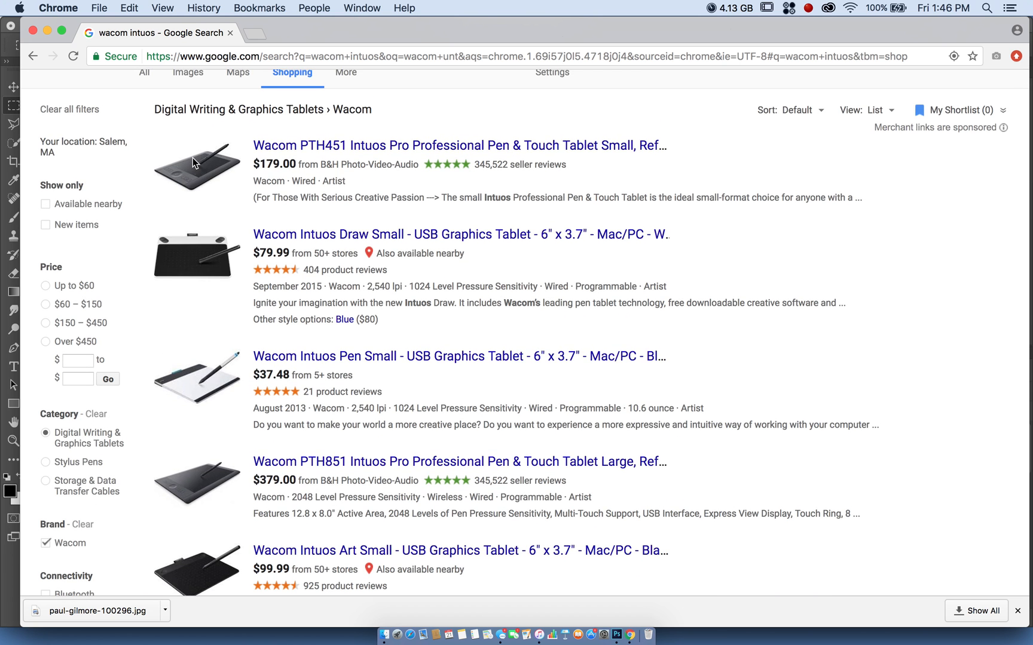
pyautogui.scroll(-10, 193, 158)
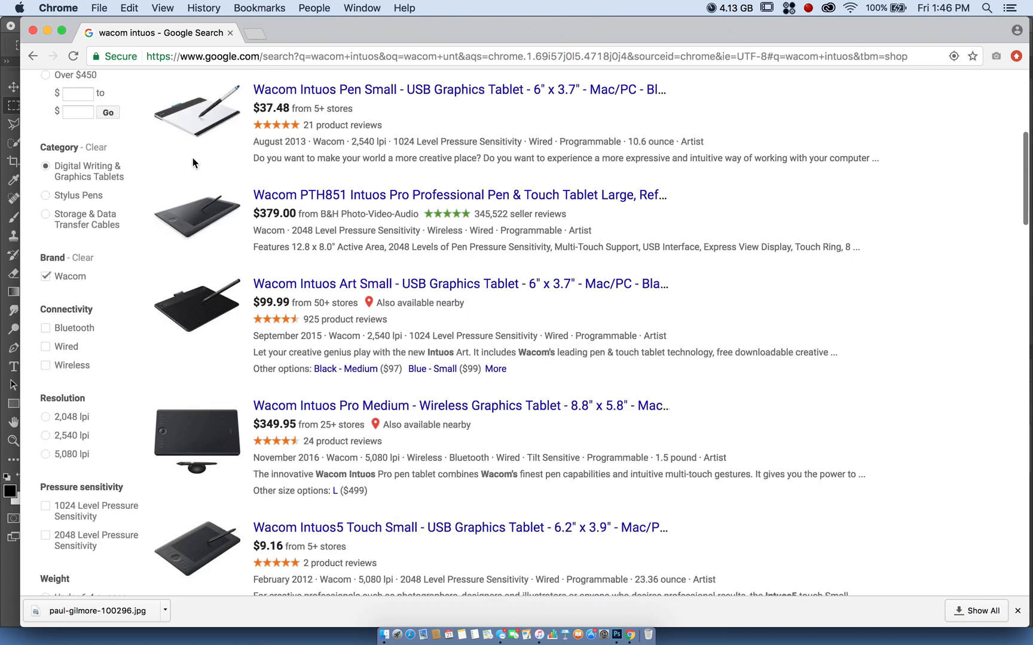
# Close the Finder search window hidden behind the browser and move the browser window back into full view.
pyautogui.doubleClick(294, 57)
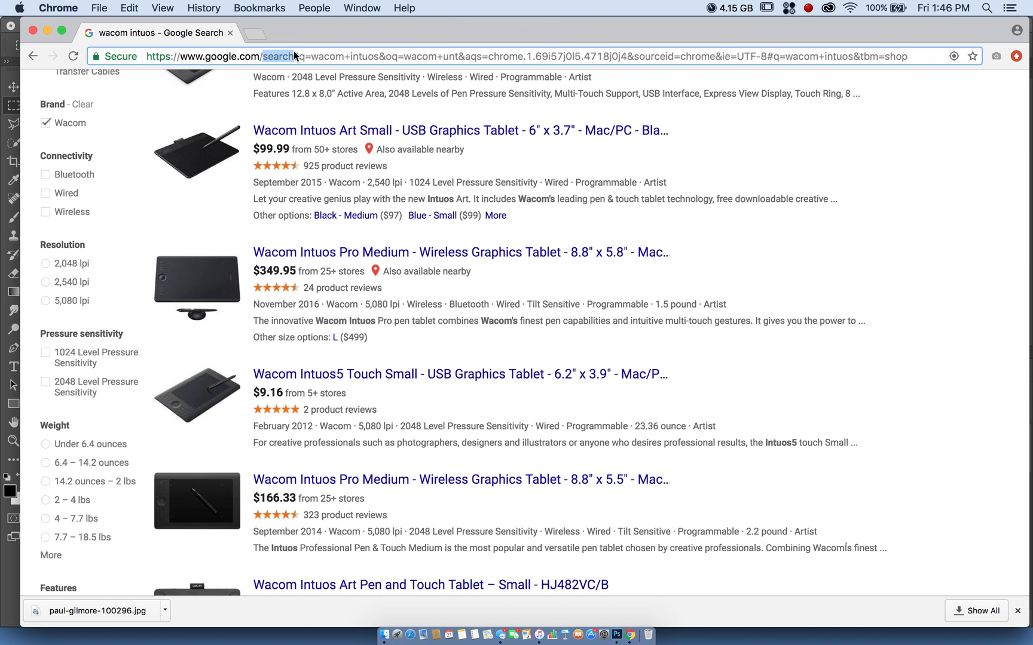
pyautogui.click(294, 56)
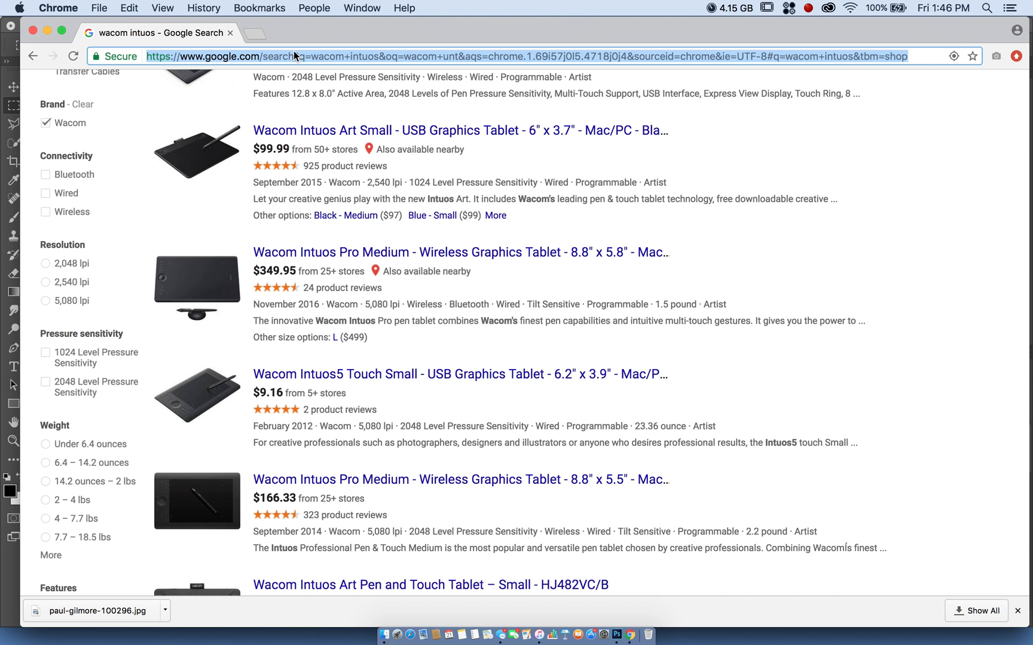
pyautogui.moveTo(338, 46); pyautogui.dragTo(341, 394)
pyautogui.click(263, 203)
pyautogui.click(190, 174)
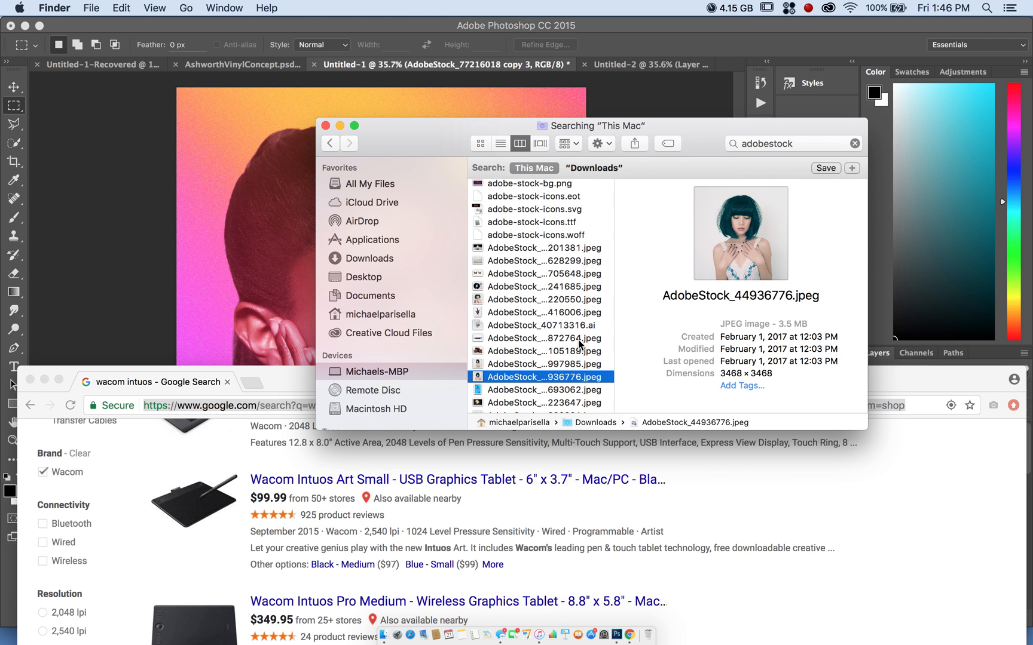
pyautogui.click(327, 126)
pyautogui.moveTo(556, 377); pyautogui.dragTo(541, 24)
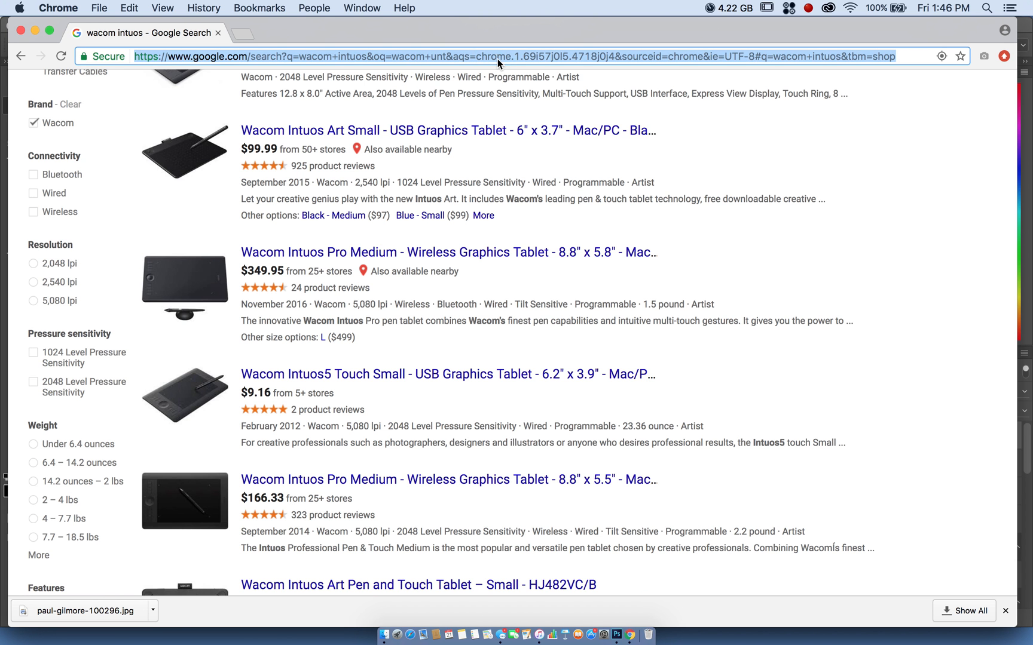
# Search Google for "adobestock", go to the Adobe Stock website and open the library named "random".
pyautogui.write('adobestock')
pyautogui.press('Return')
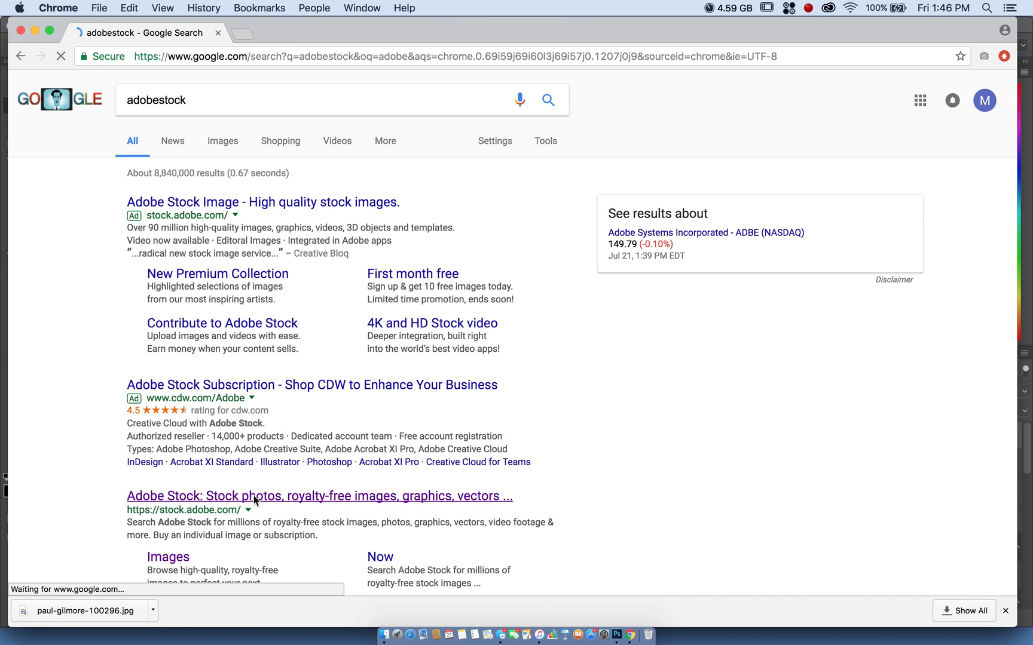
pyautogui.click(254, 497)
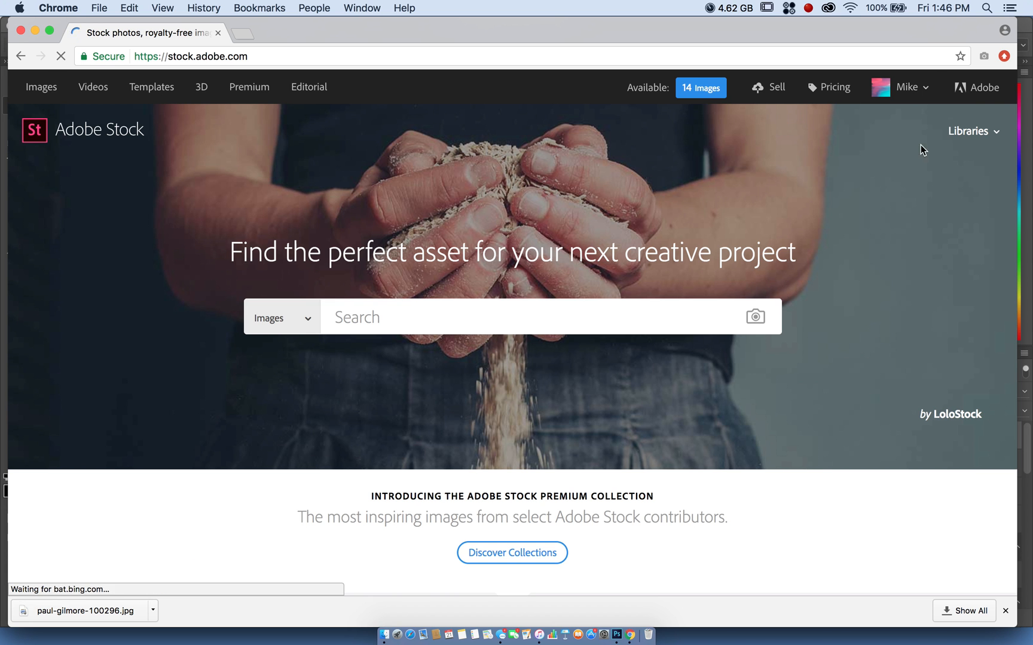
pyautogui.click(969, 132)
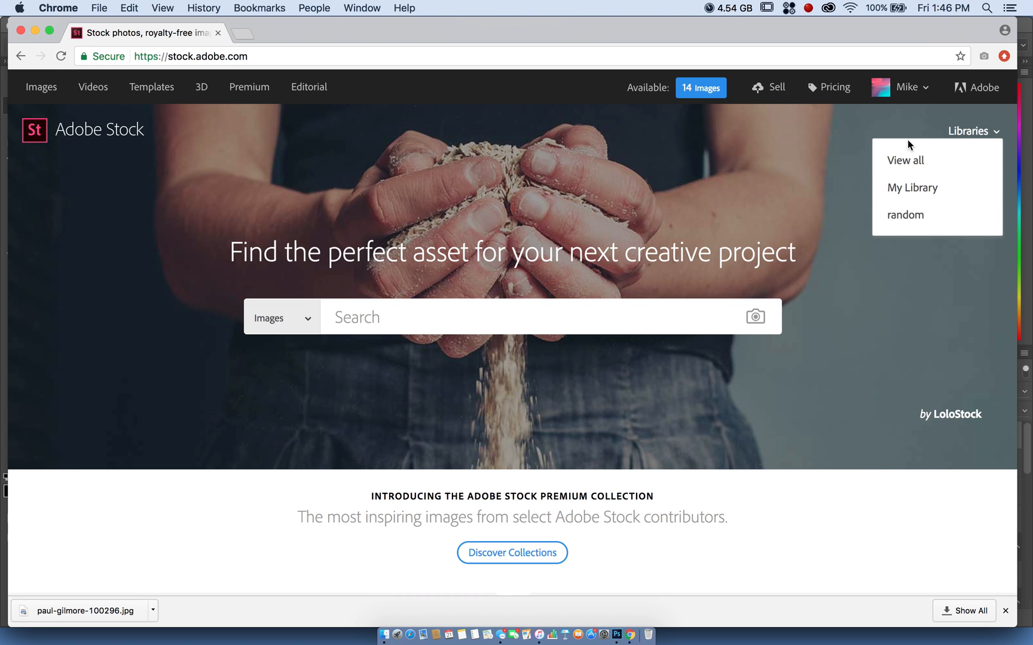
pyautogui.click(908, 216)
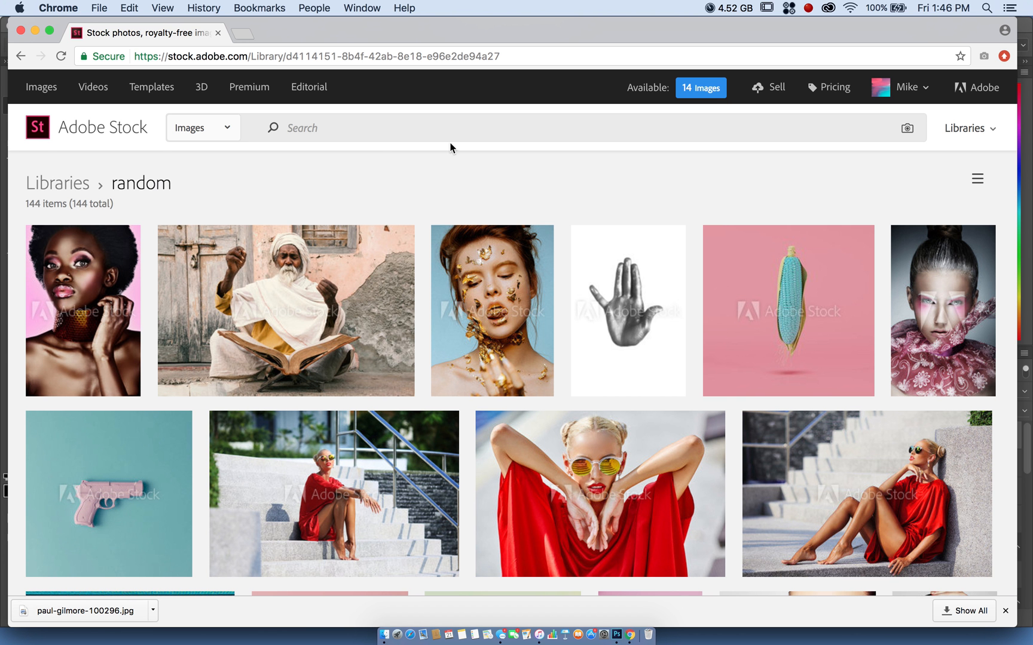
# Examine the saved stock images in the "random" library, including the licensed ones.
pyautogui.scroll(-2, 376, 156)
pyautogui.scroll(-2, 377, 156)
pyautogui.scroll(3, 376, 160)
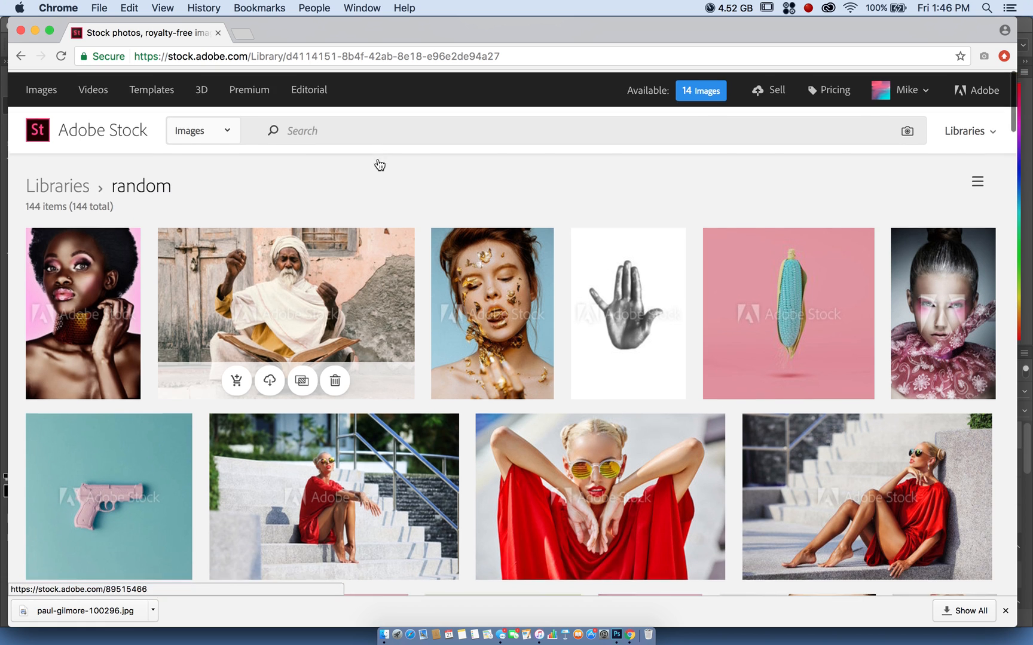
pyautogui.scroll(-3, 305, 308)
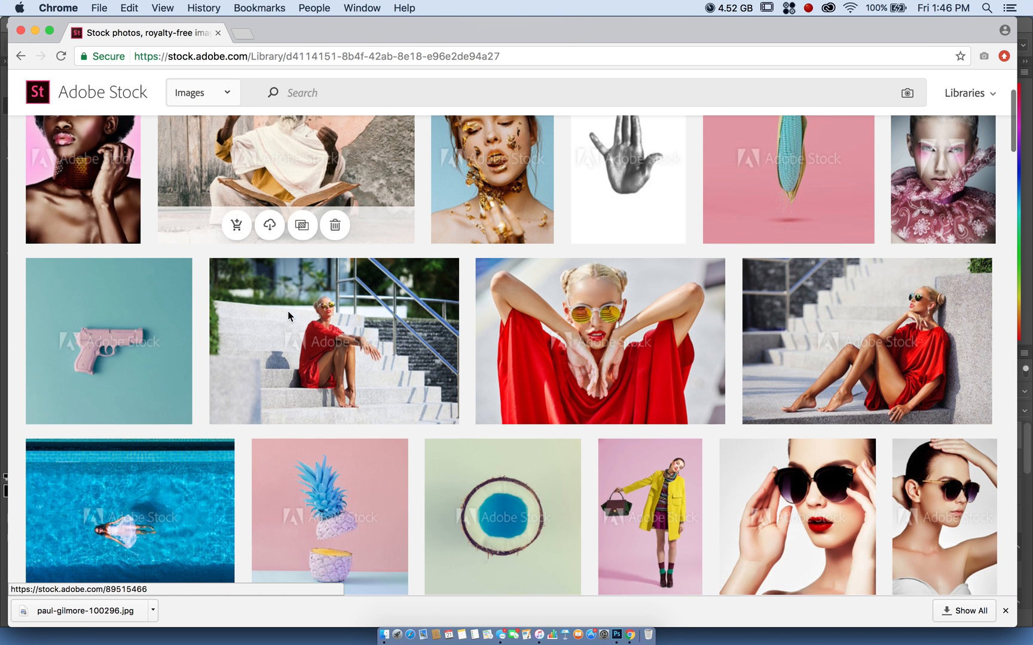
pyautogui.scroll(-6, 406, 359)
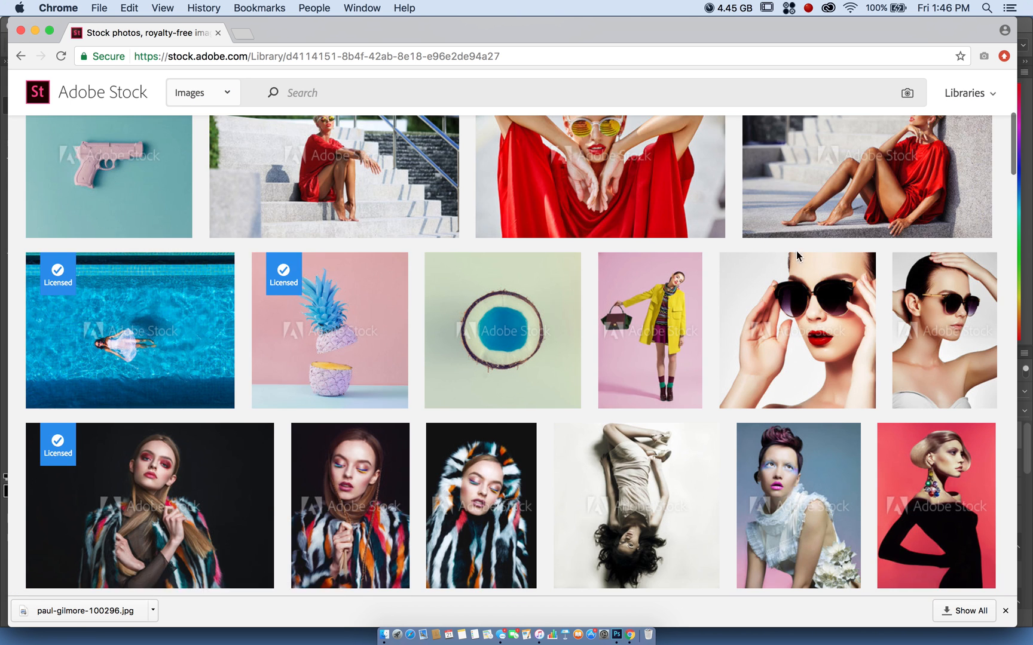
pyautogui.scroll(-4, 401, 302)
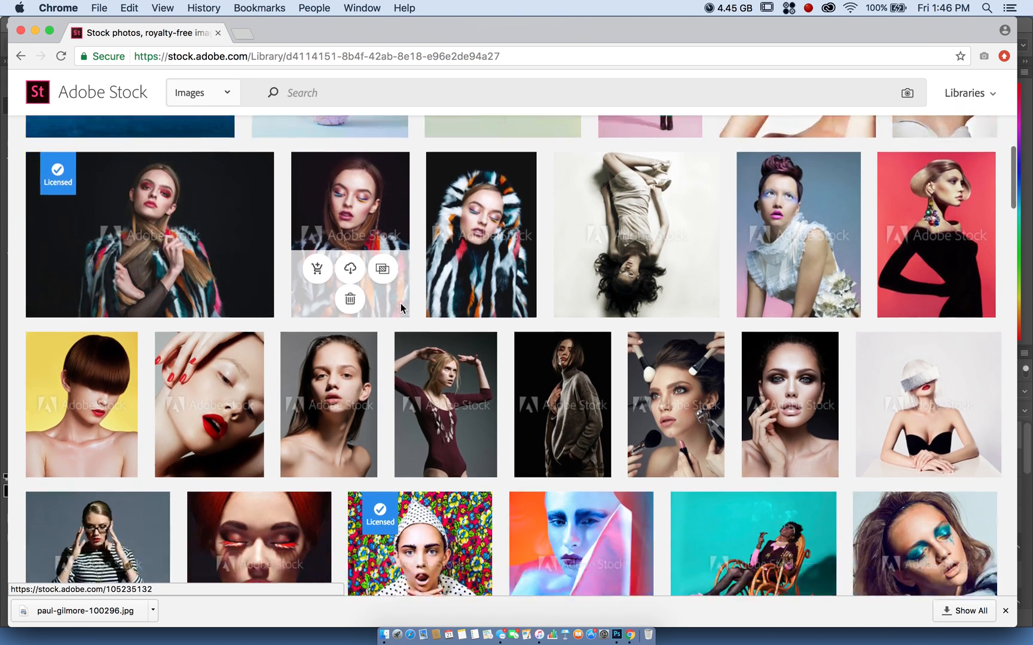
pyautogui.scroll(-8, 407, 335)
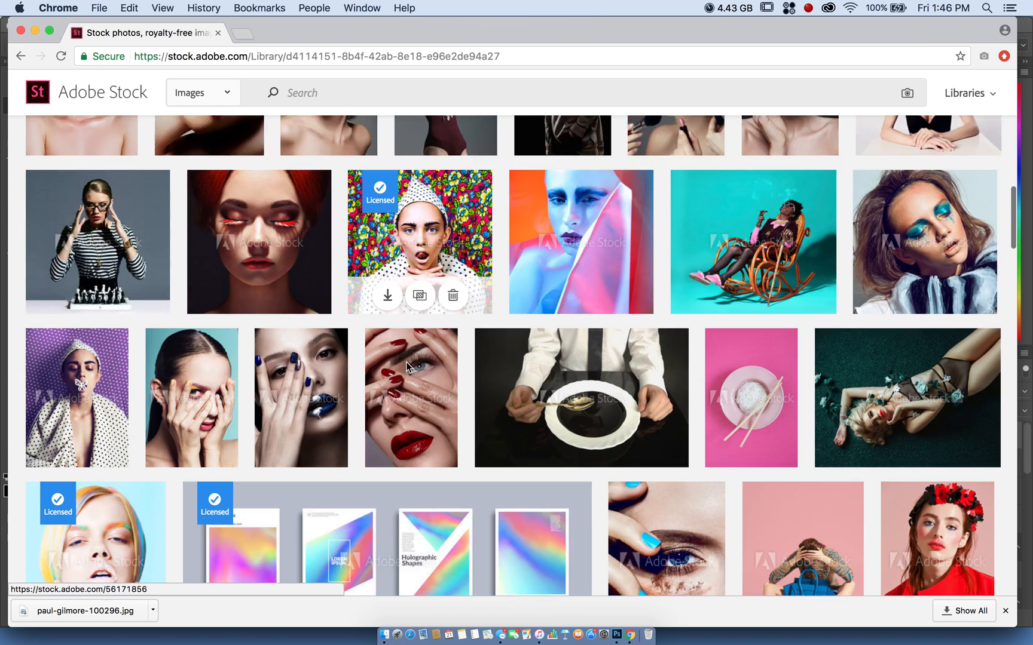
pyautogui.scroll(-11, 407, 415)
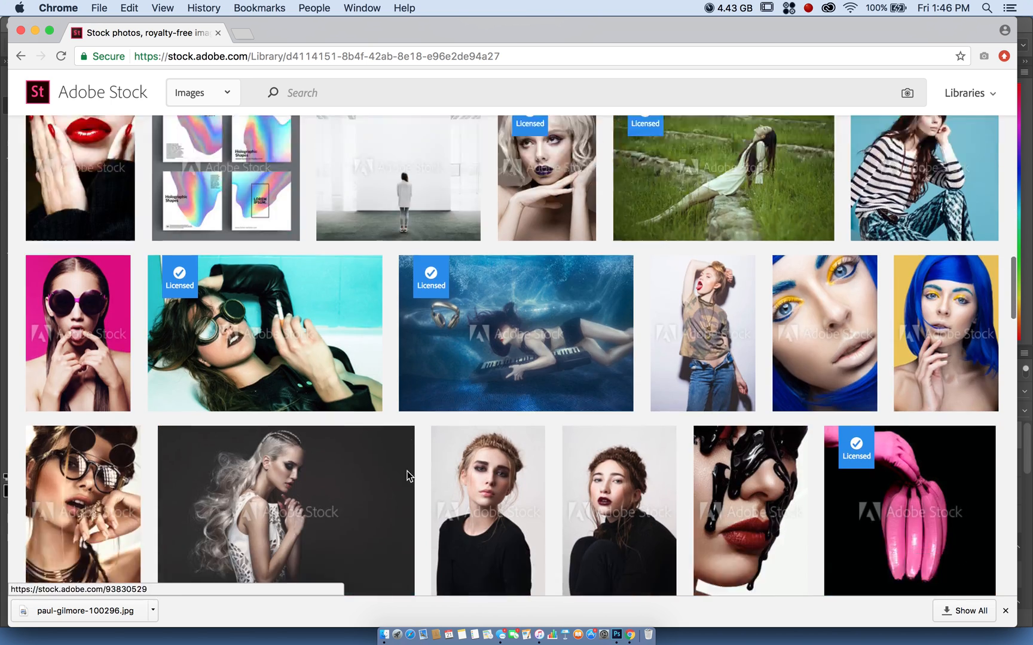
pyautogui.scroll(-12, 407, 476)
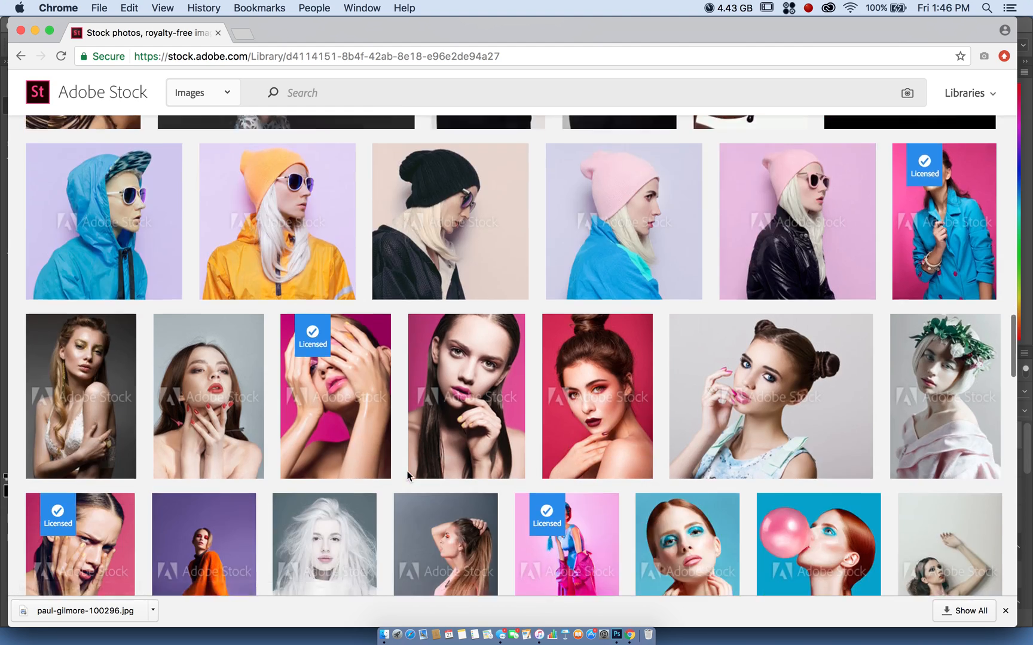
pyautogui.scroll(-12, 407, 487)
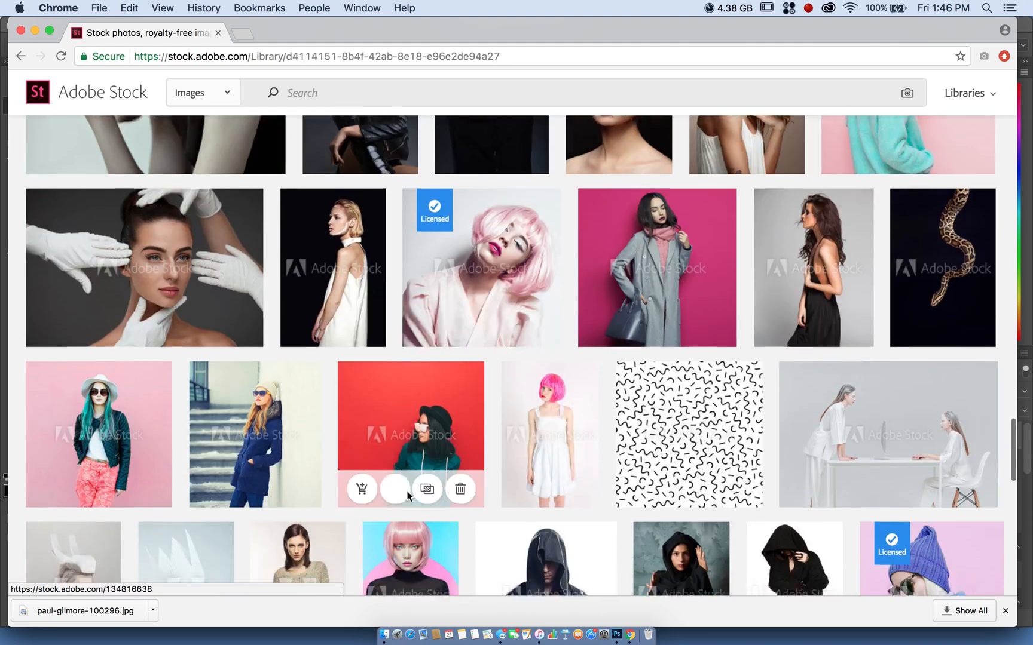
pyautogui.scroll(-5, 405, 538)
pyautogui.scroll(20, 405, 544)
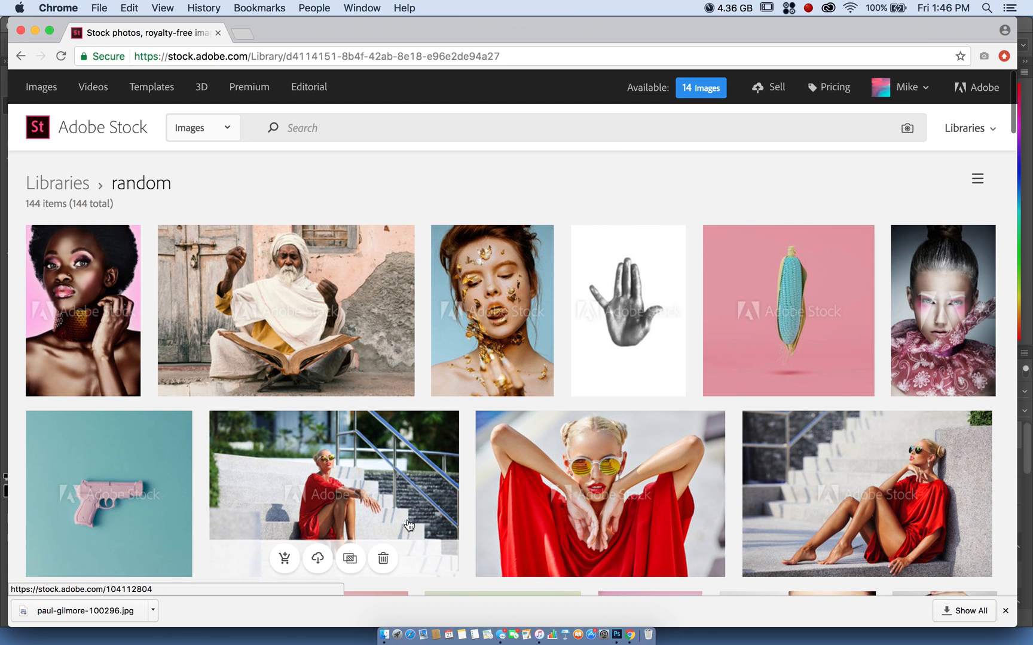
pyautogui.scroll(-8, 421, 187)
pyautogui.scroll(-7, 422, 187)
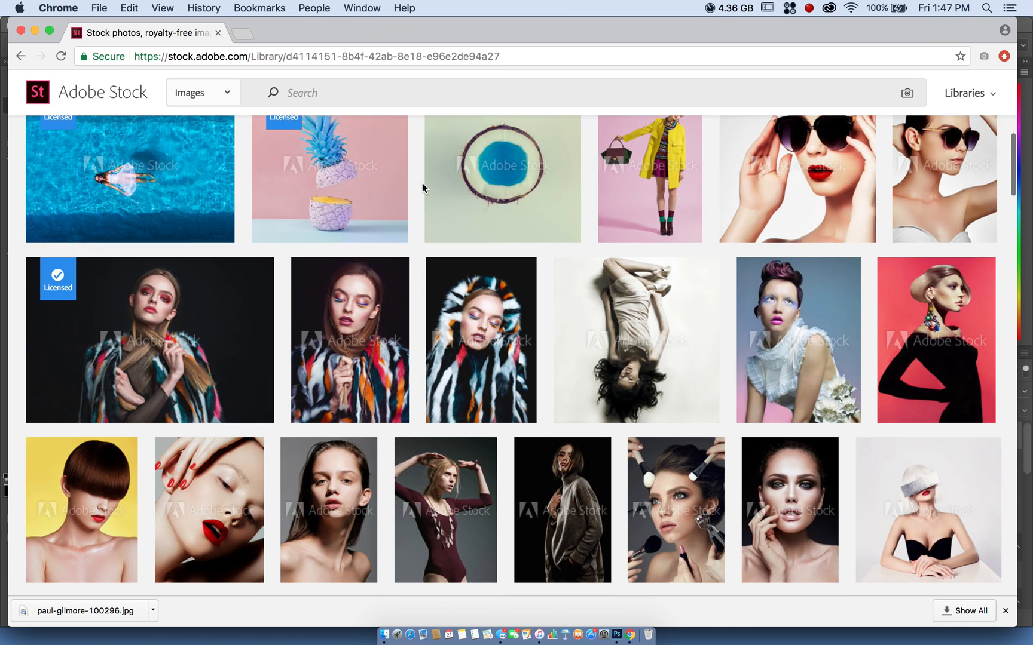
# Find stock images visually similar to the saved photo of the woman with the blue wig and sunglasses, and examine the matches.
pyautogui.scroll(-12, 422, 189)
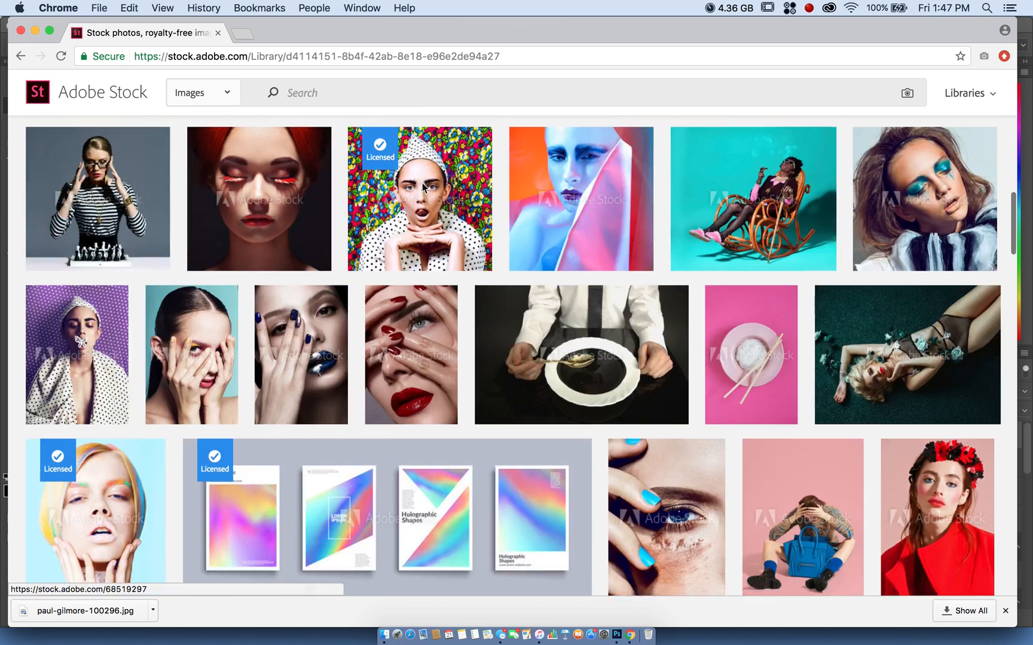
pyautogui.scroll(-9, 422, 187)
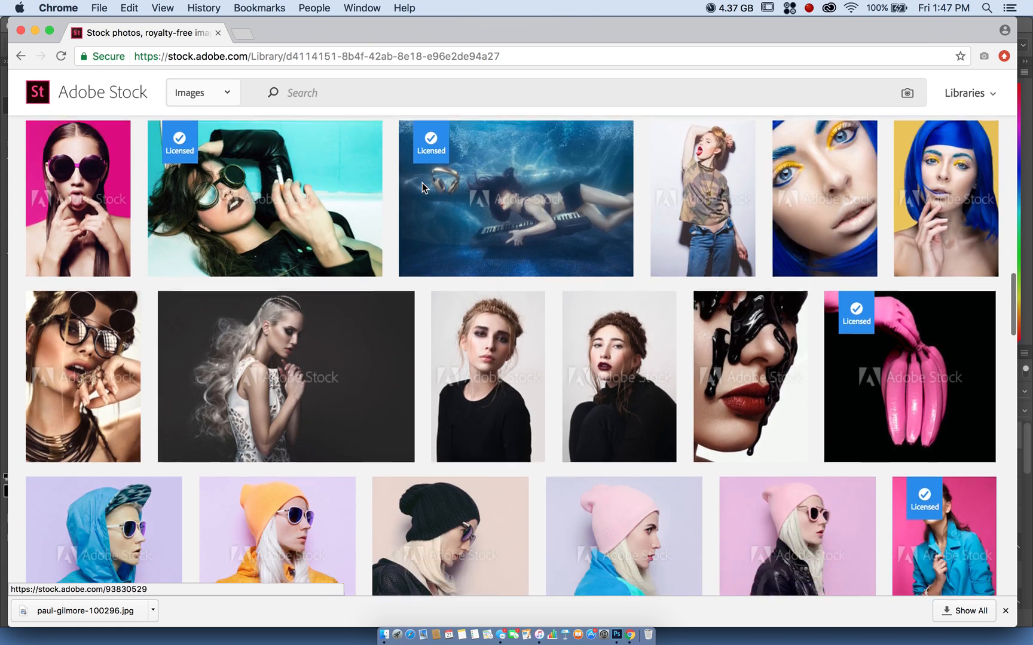
pyautogui.scroll(-6, 423, 189)
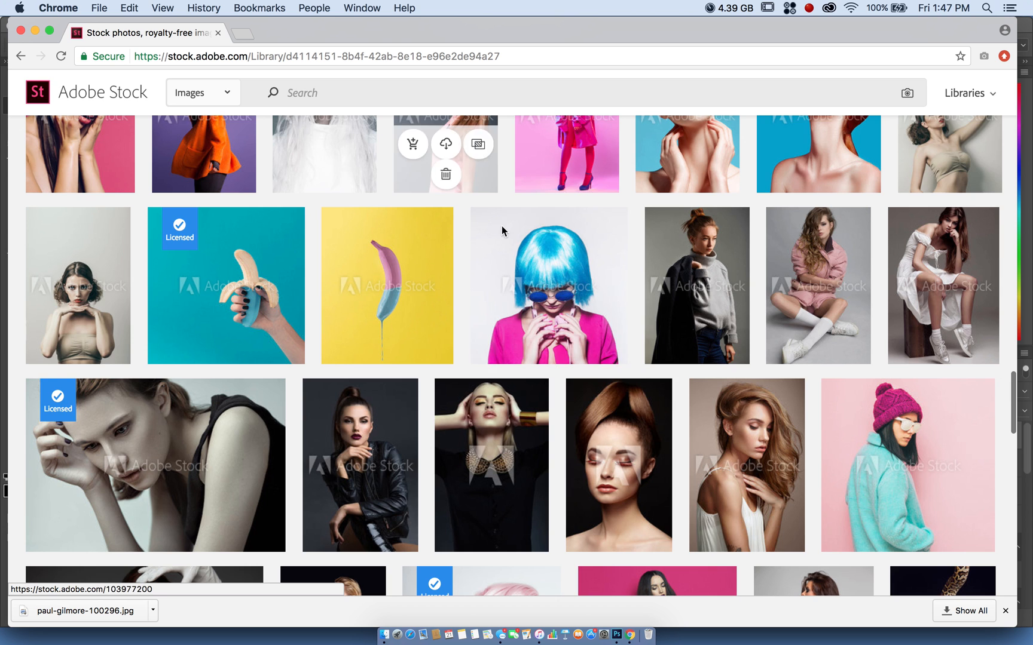
pyautogui.moveTo(532, 244); pyautogui.dragTo(419, 250)
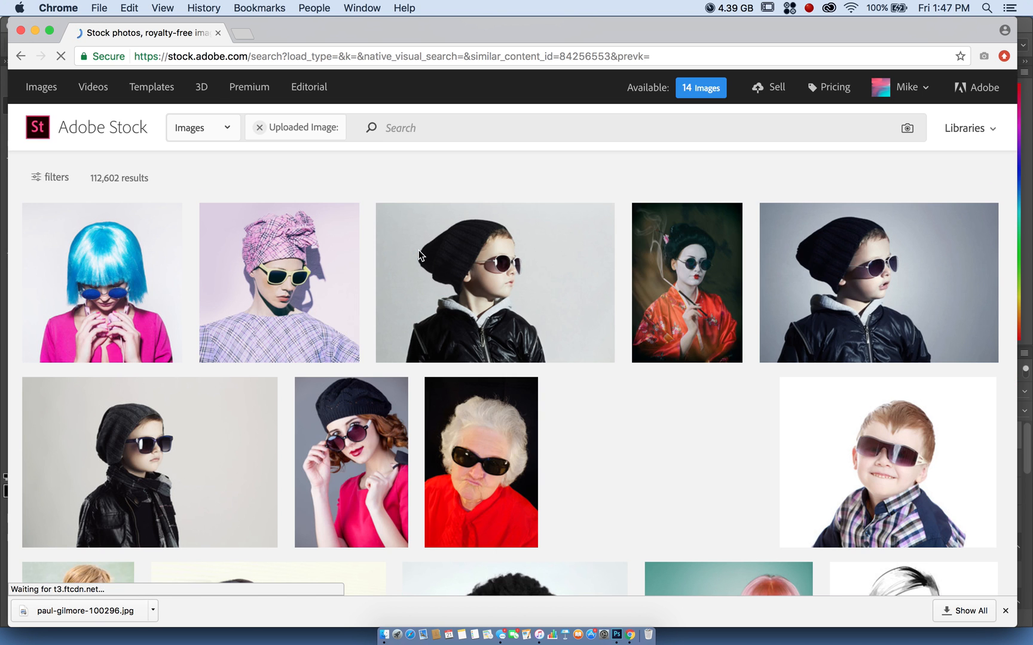
pyautogui.scroll(-15, 334, 203)
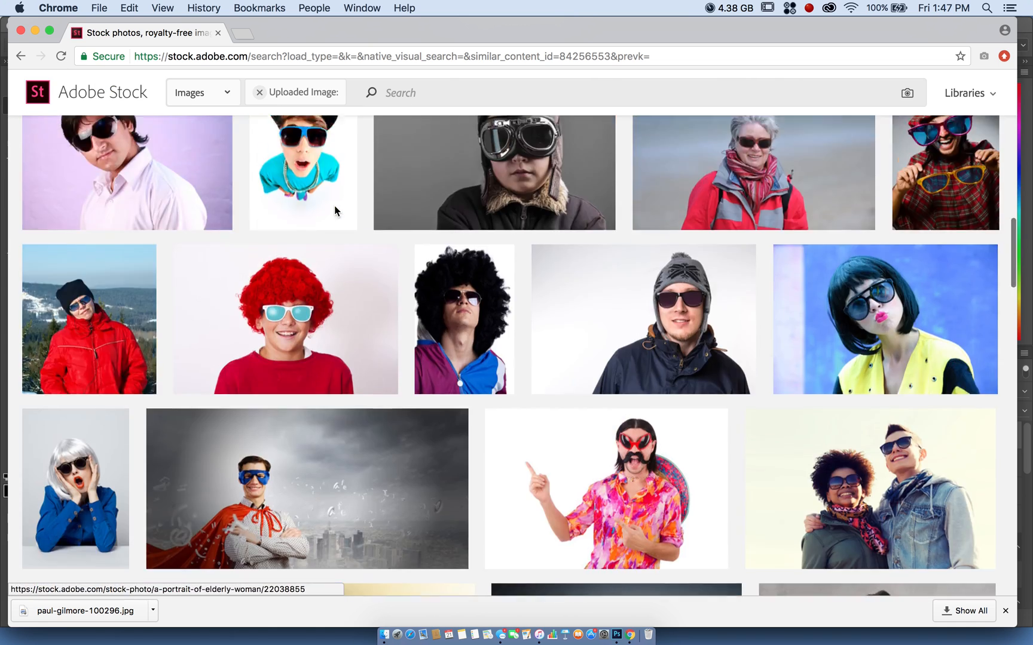
pyautogui.scroll(-10, 334, 206)
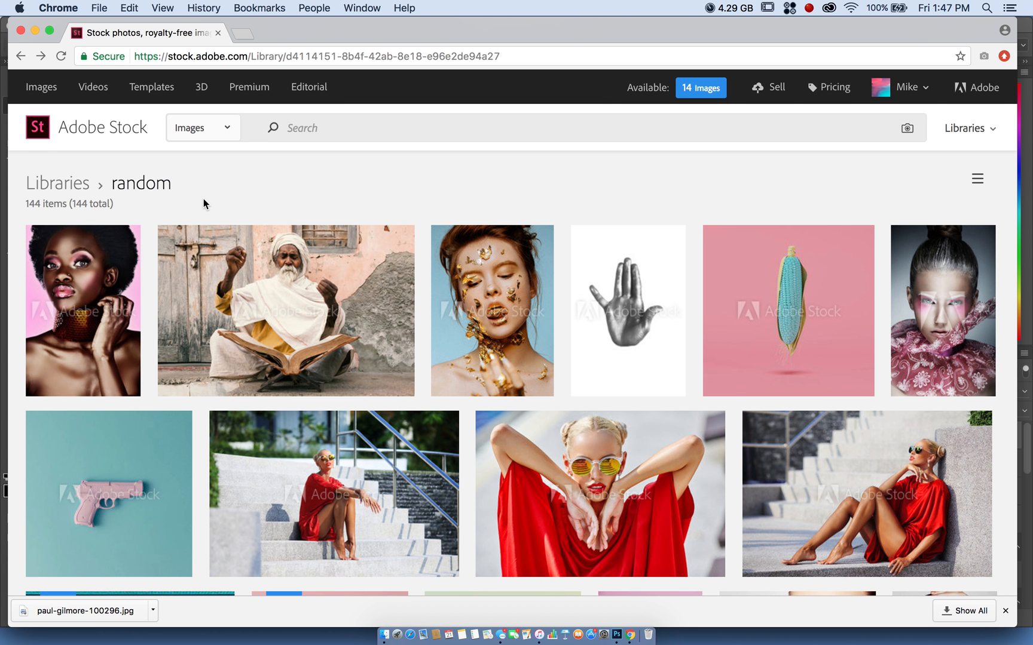
# Find images similar to the first saved portrait on a pink background, examine the matches and return to the "random" library.
pyautogui.scroll(-1, 201, 203)
pyautogui.moveTo(83, 281); pyautogui.dragTo(343, 258)
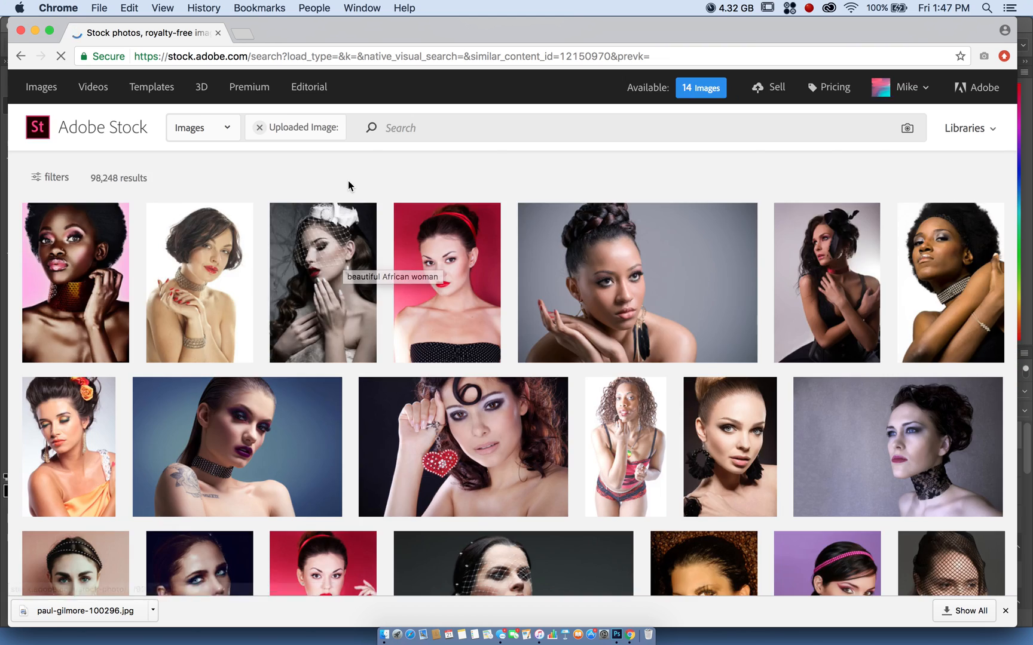
pyautogui.scroll(-3, 348, 181)
pyautogui.scroll(-15, 348, 180)
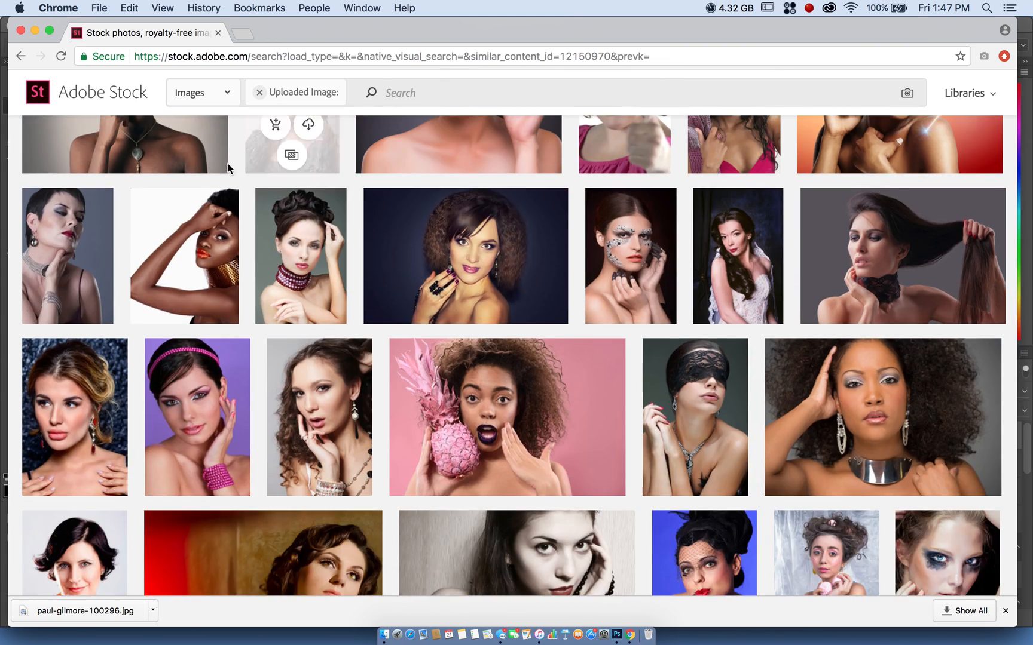
pyautogui.scroll(-5, 228, 167)
pyautogui.click(21, 56)
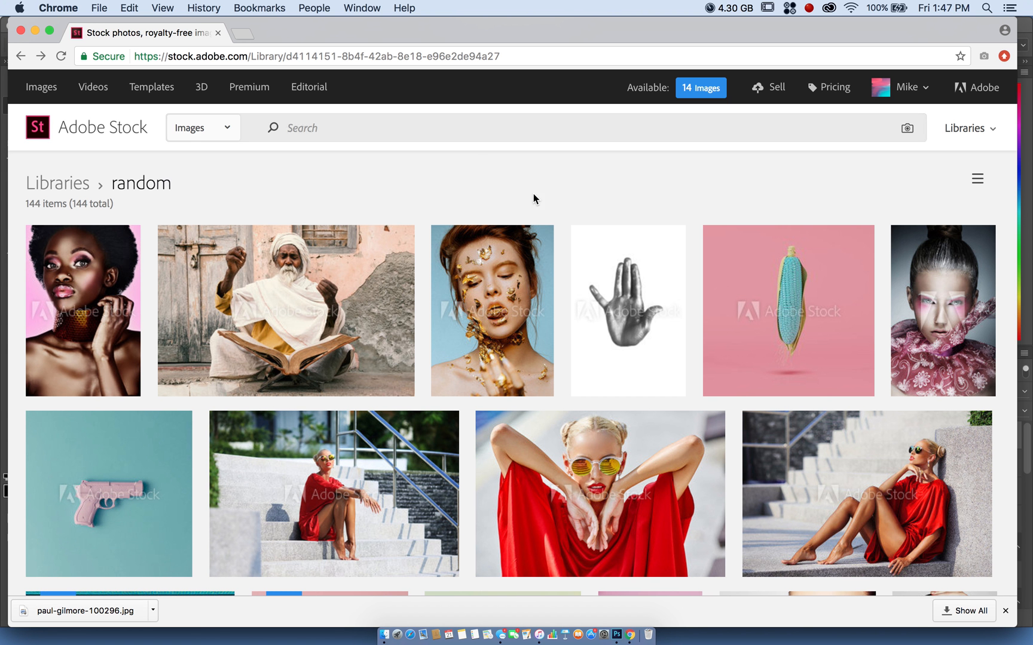
# Search Adobe Stock for "high fashion" and remove the uploaded-image filter from the search.
pyautogui.write('high fashion')
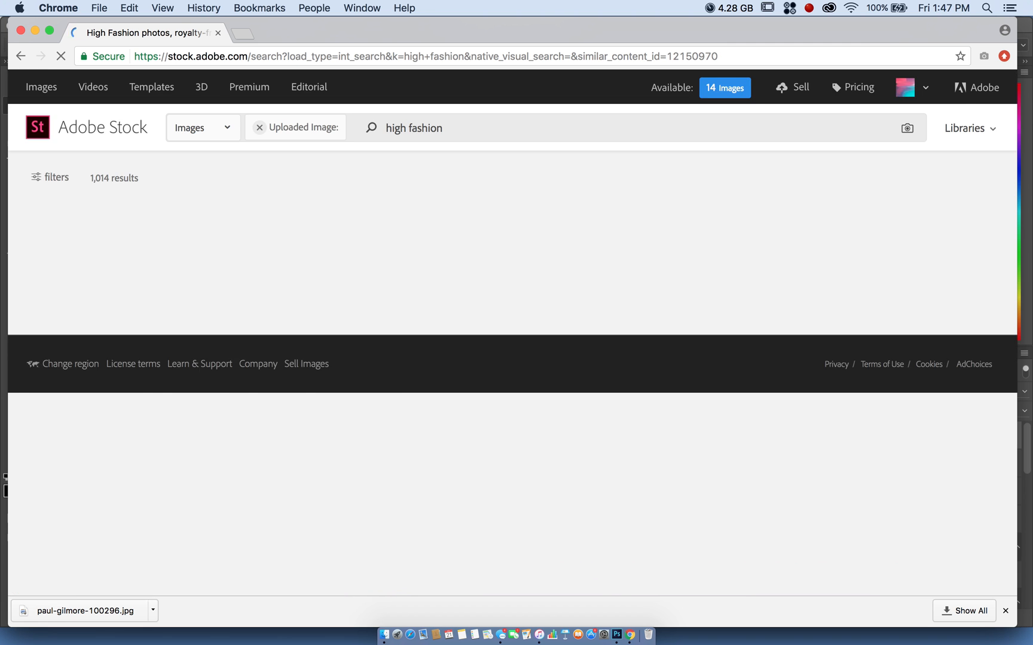
pyautogui.scroll(-5, 429, 198)
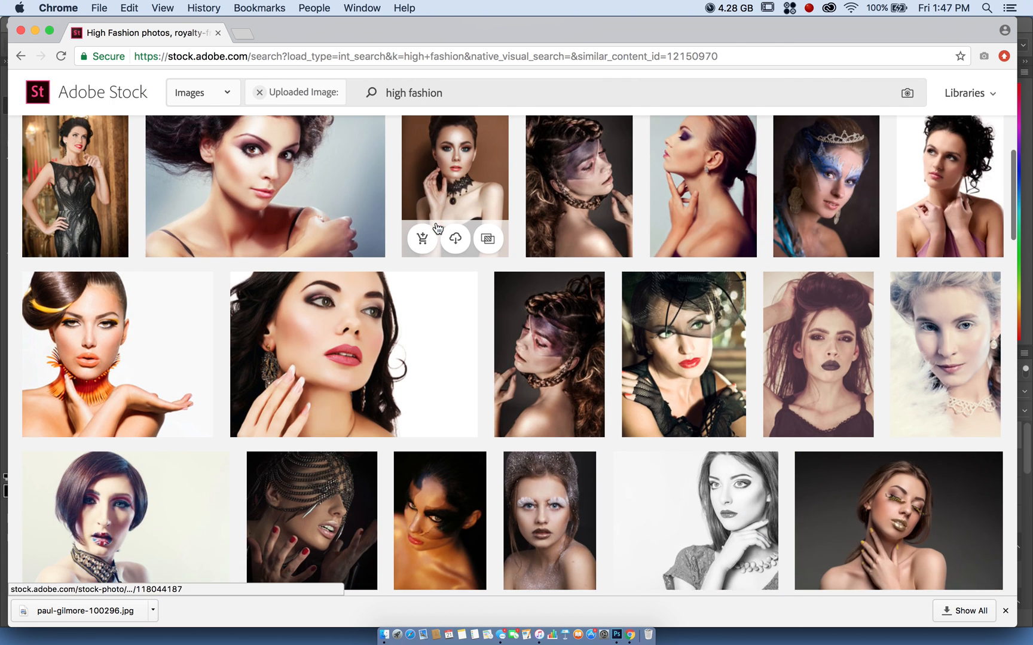
pyautogui.scroll(5, 437, 228)
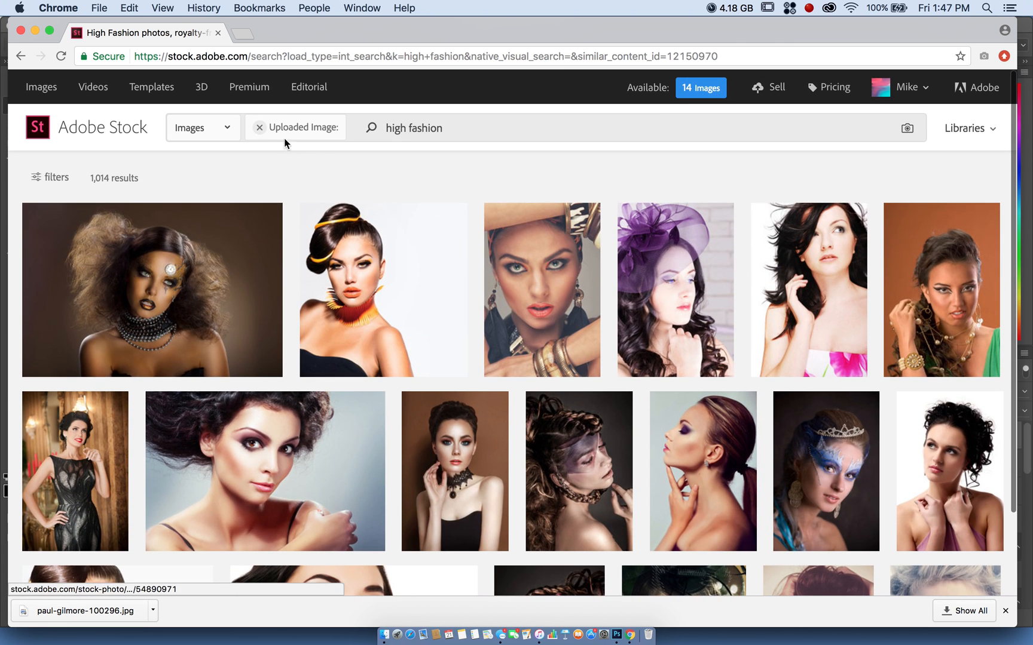
pyautogui.click(256, 128)
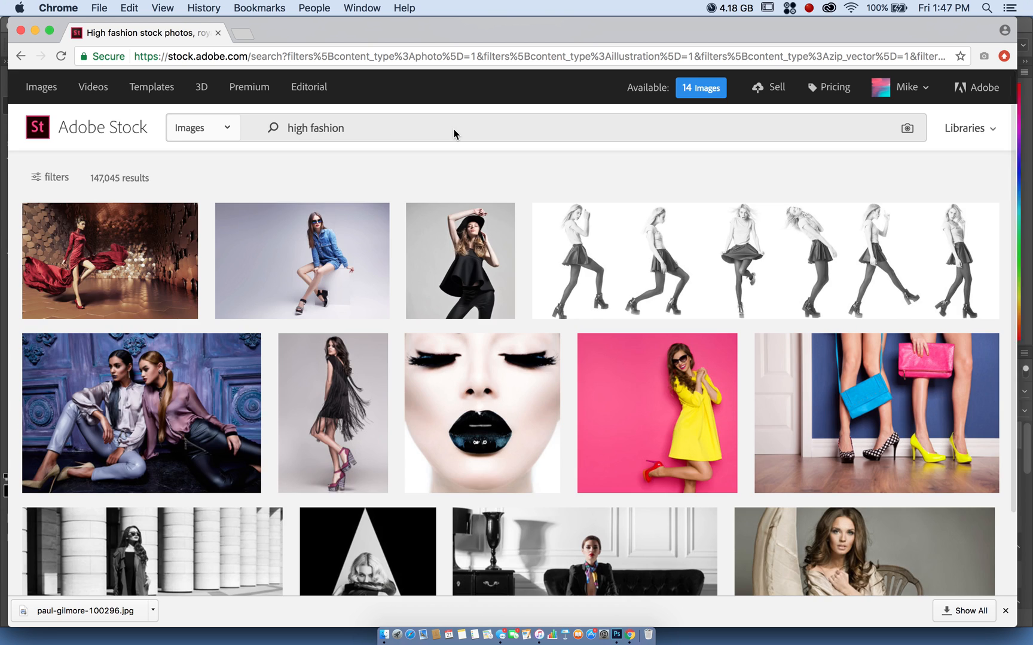
# Examine the "high fashion" image results through the end of the first page and open page 2.
pyautogui.scroll(-10, 451, 194)
pyautogui.scroll(-15, 454, 210)
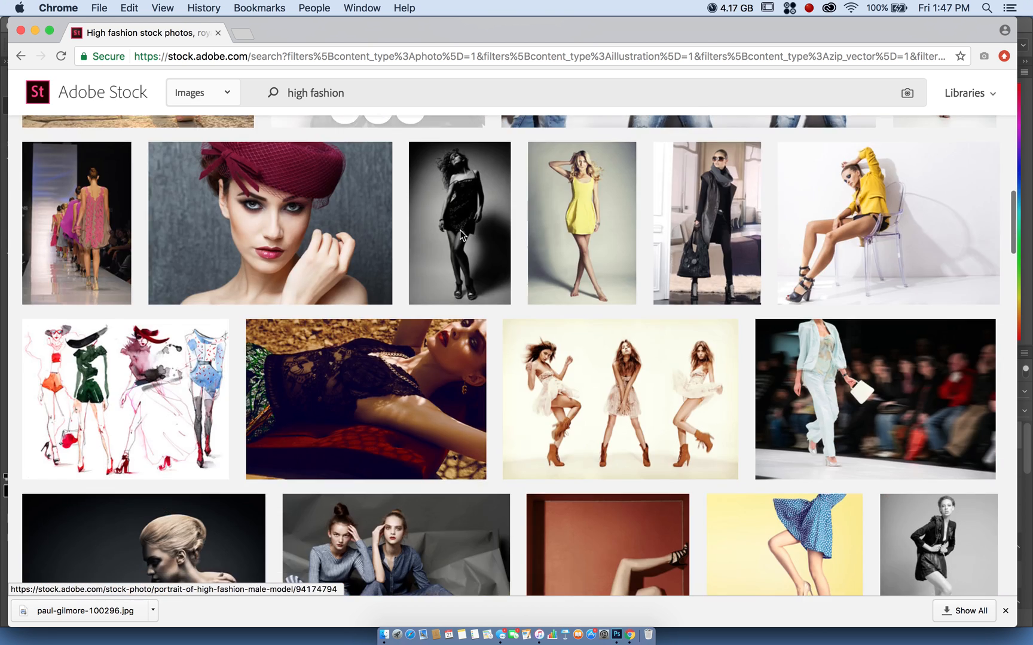
pyautogui.scroll(-3, 461, 235)
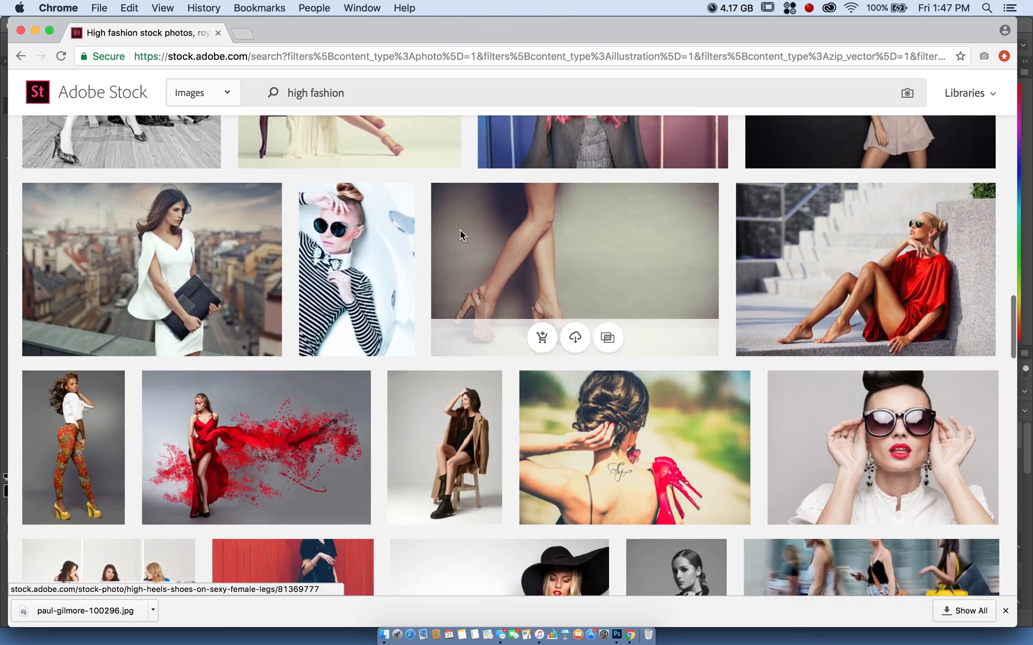
pyautogui.scroll(-20, 461, 233)
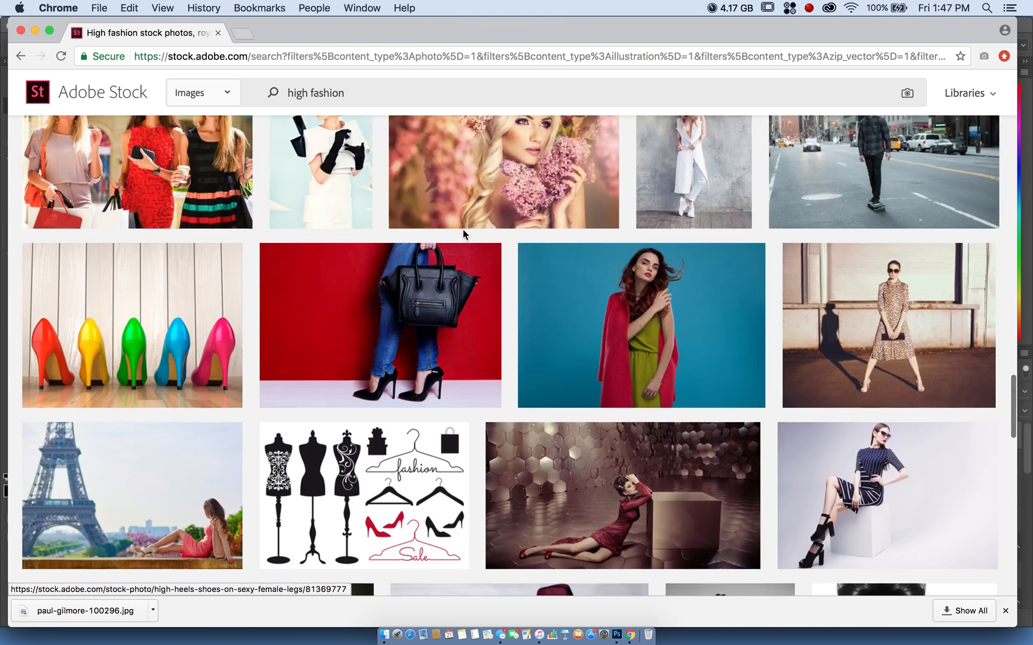
pyautogui.scroll(-18, 463, 230)
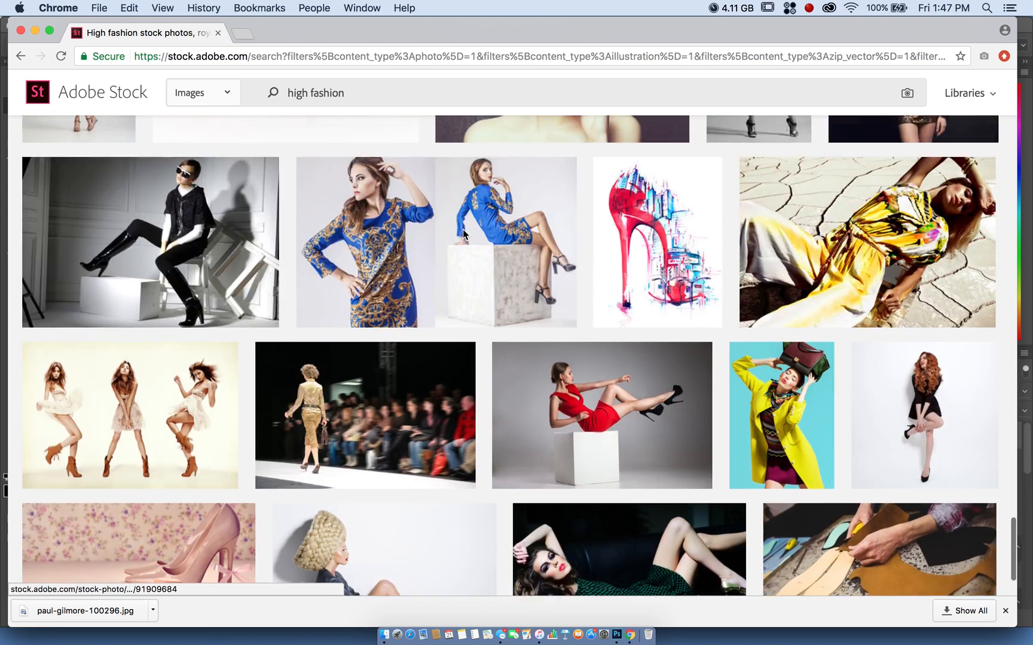
pyautogui.scroll(-5, 463, 229)
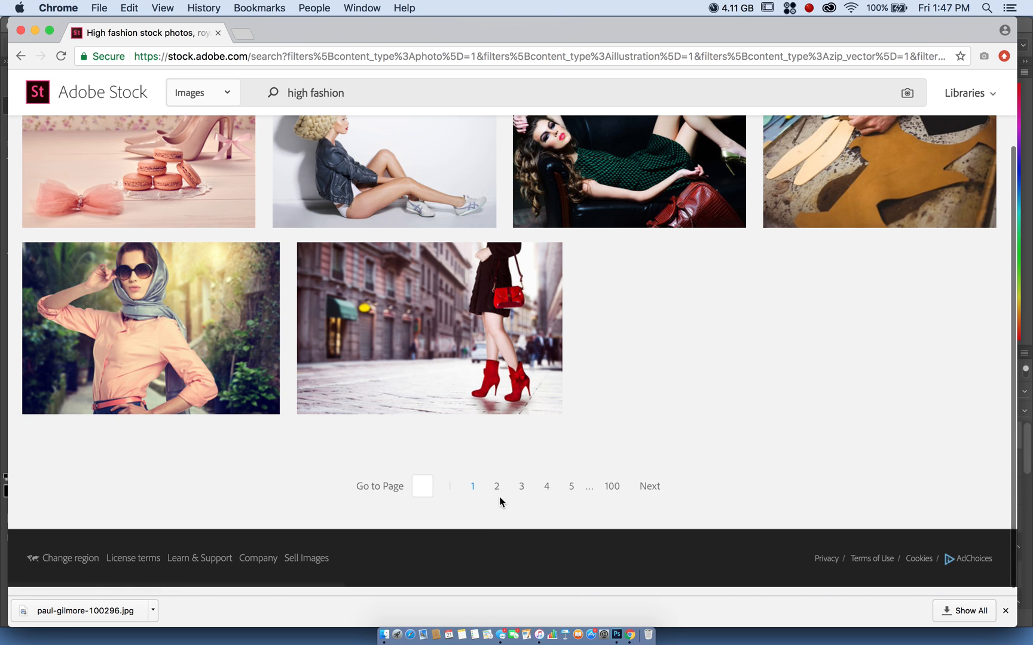
pyautogui.click(494, 490)
# Go to the Shutterstock website and open the saved image collection named "dope".
pyautogui.click(298, 53)
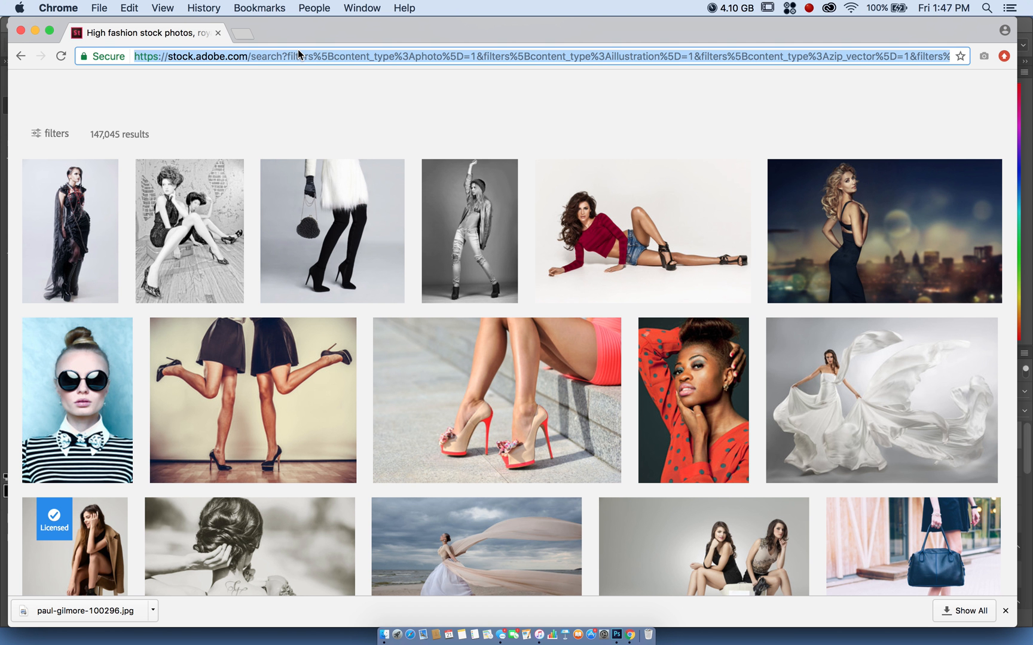
pyautogui.write('shut')
pyautogui.press('Return')
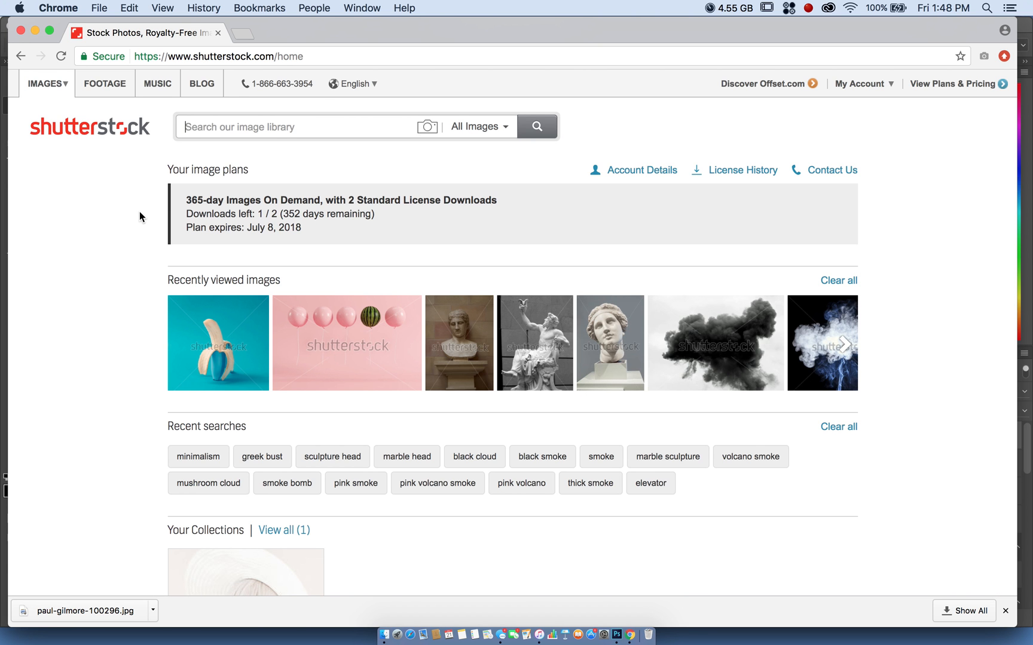
pyautogui.scroll(-5, 139, 211)
pyautogui.click(270, 397)
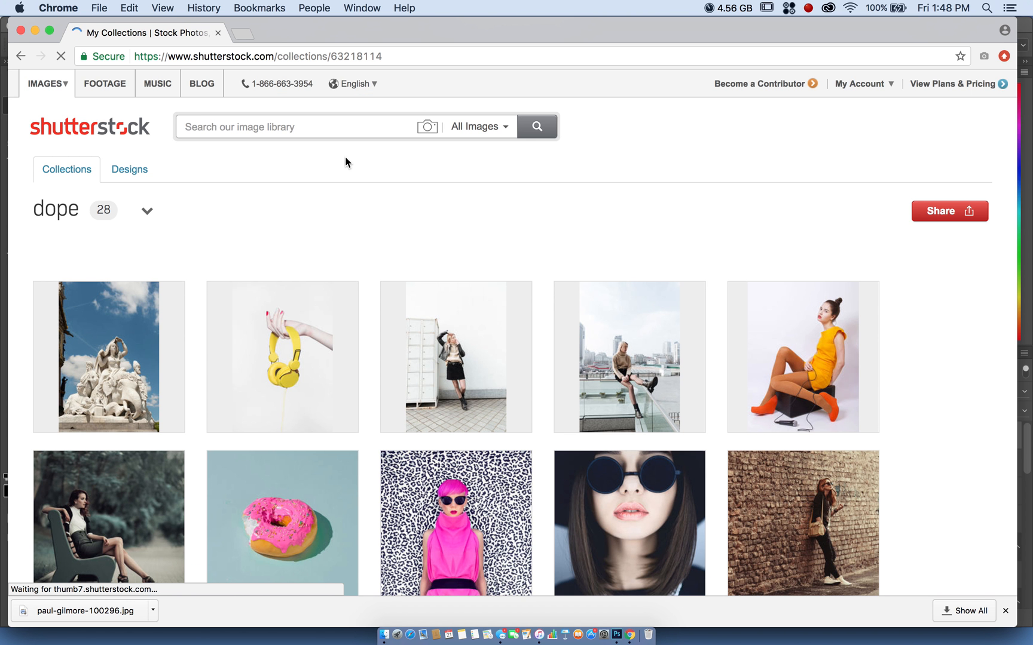
# Examine the saved images in the "dope" collection from beginning to end and back.
pyautogui.scroll(-3, 343, 158)
pyautogui.scroll(-8, 343, 158)
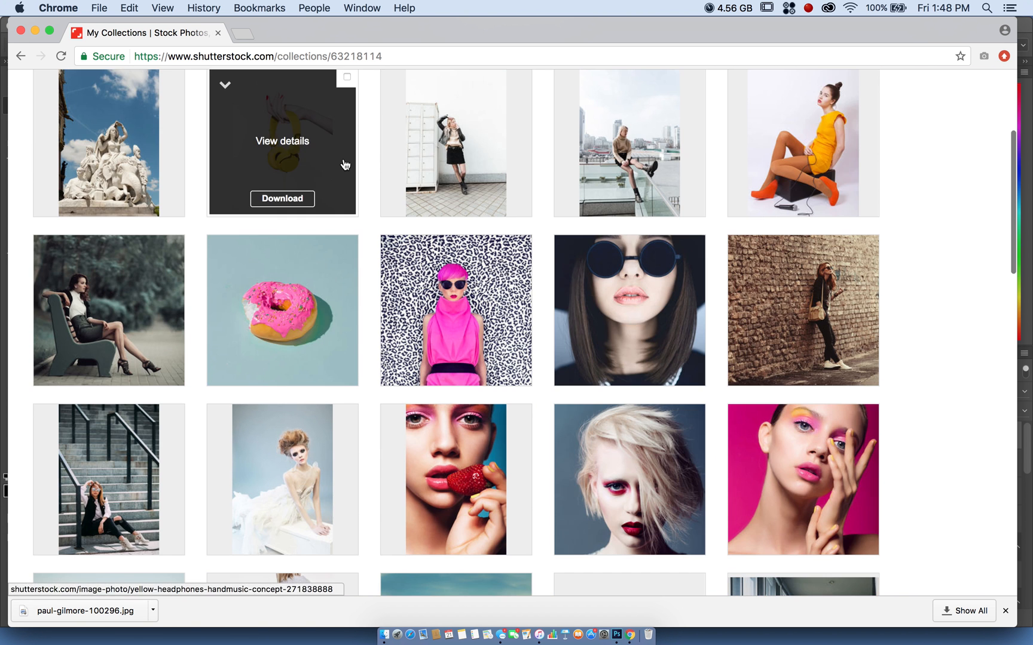
pyautogui.scroll(-10, 349, 178)
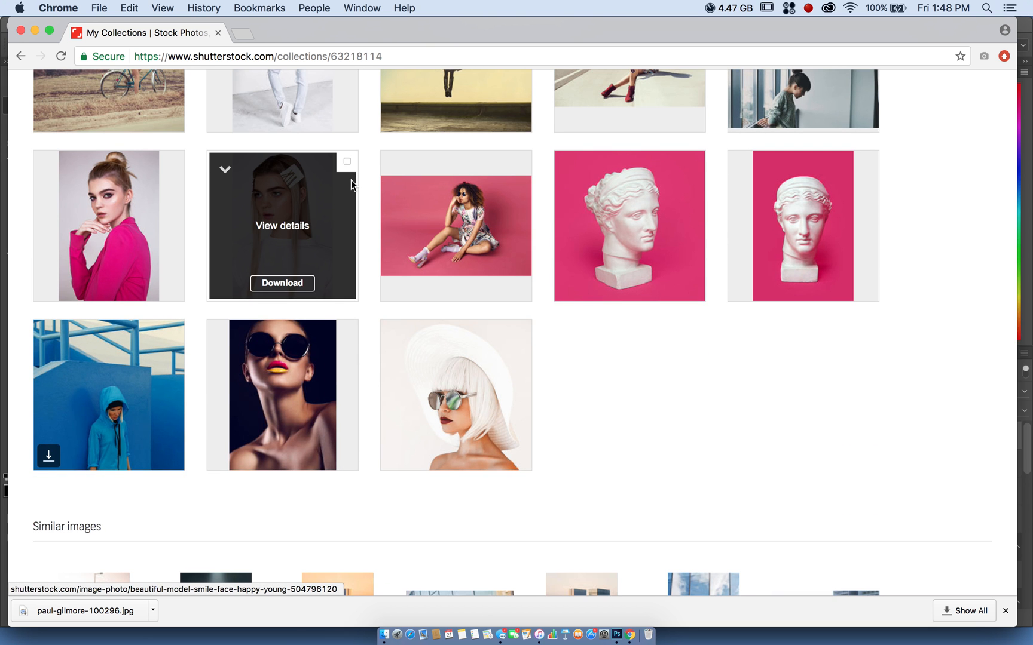
pyautogui.scroll(2, 351, 180)
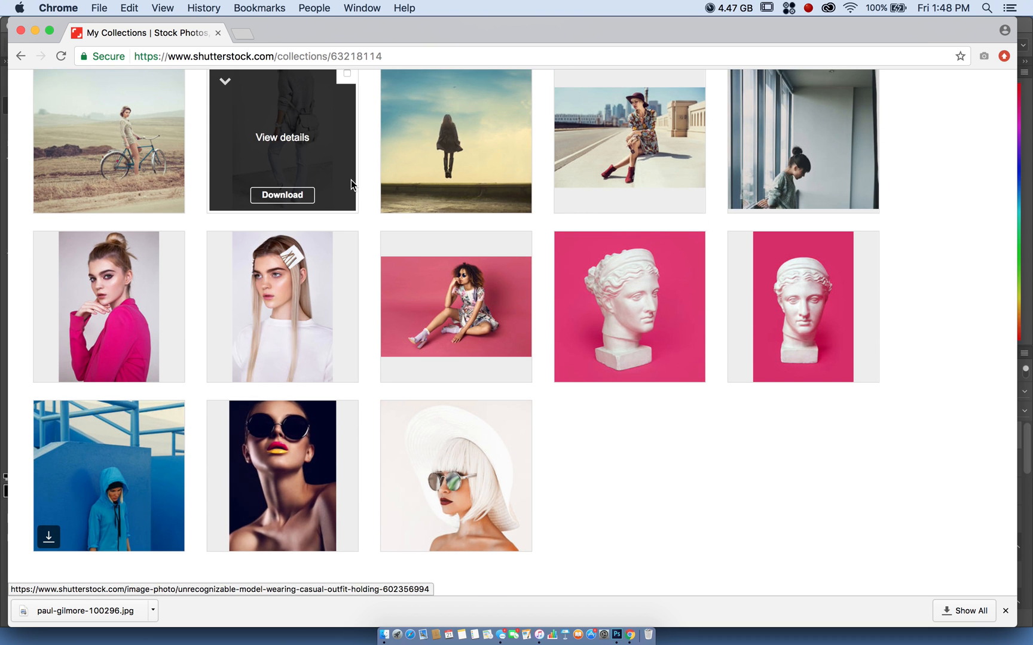
pyautogui.scroll(8, 351, 179)
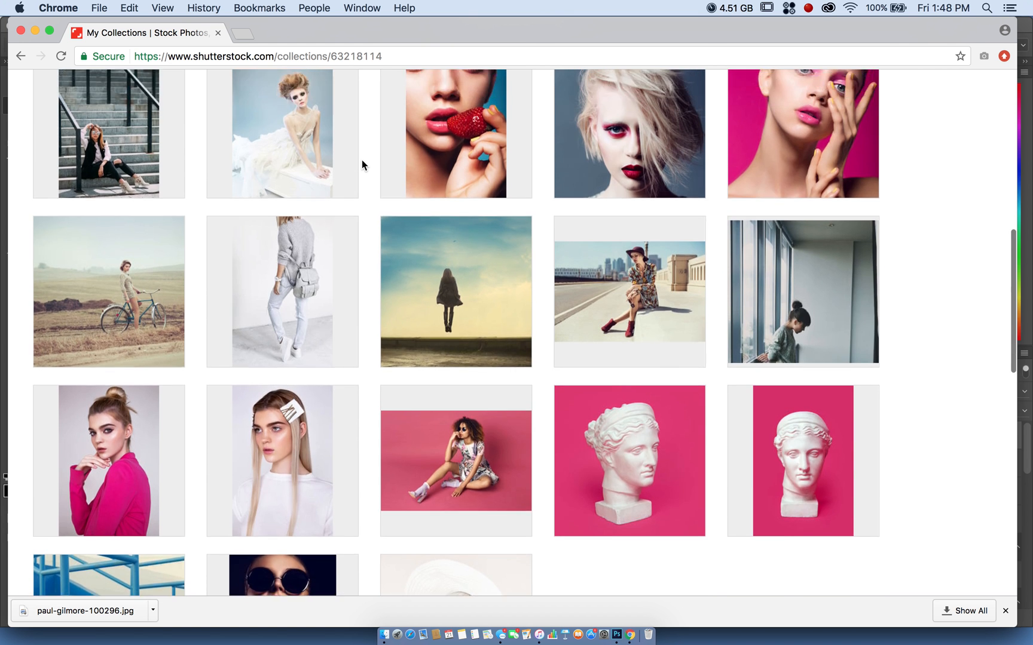
pyautogui.scroll(8, 362, 161)
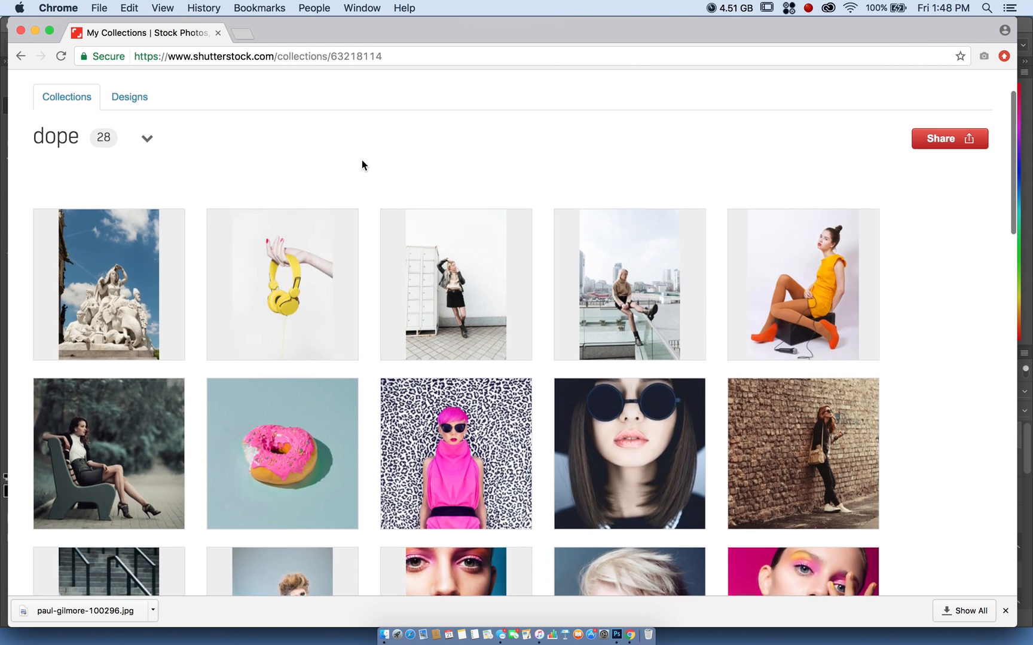
pyautogui.scroll(2, 362, 159)
# Open the details of the "young girl sitting" photo with the yellow dress and examine its license options and similar images.
pyautogui.moveTo(793, 290)
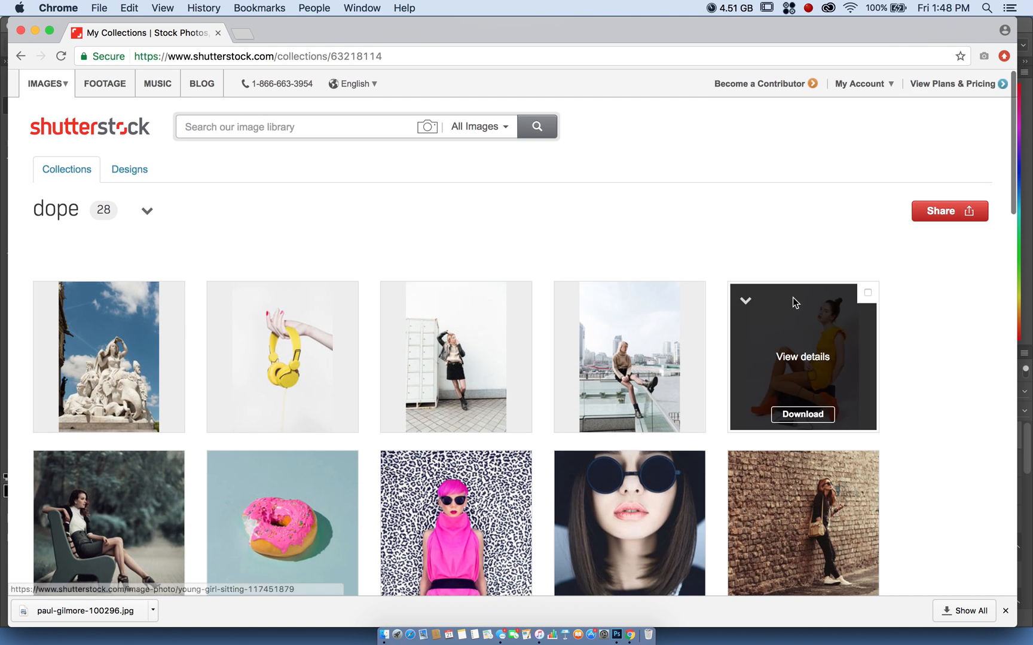
pyautogui.click(793, 324)
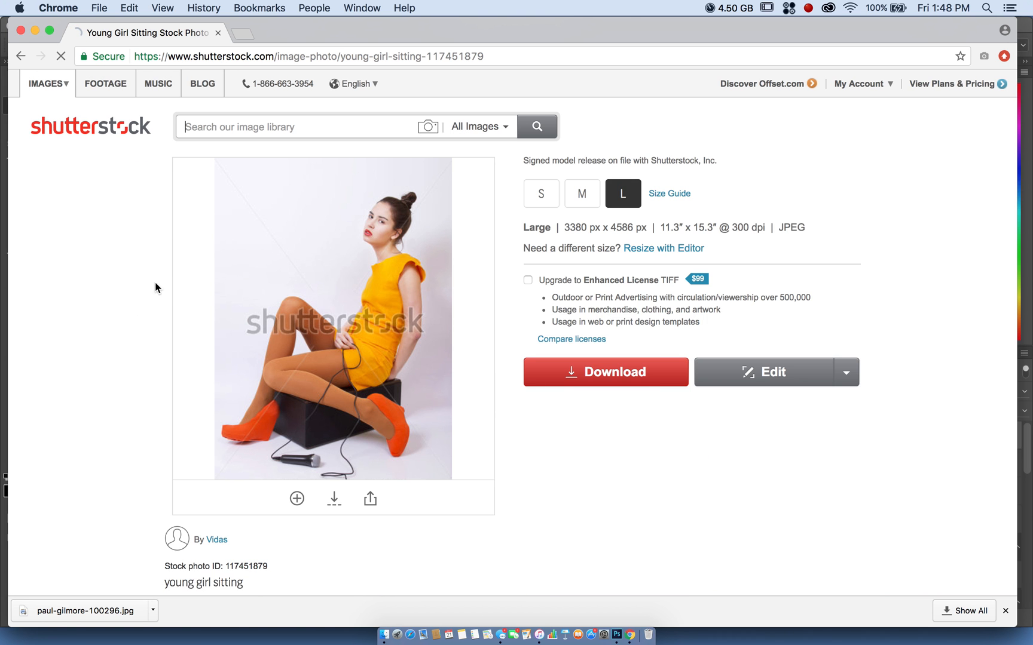
pyautogui.scroll(-6, 218, 180)
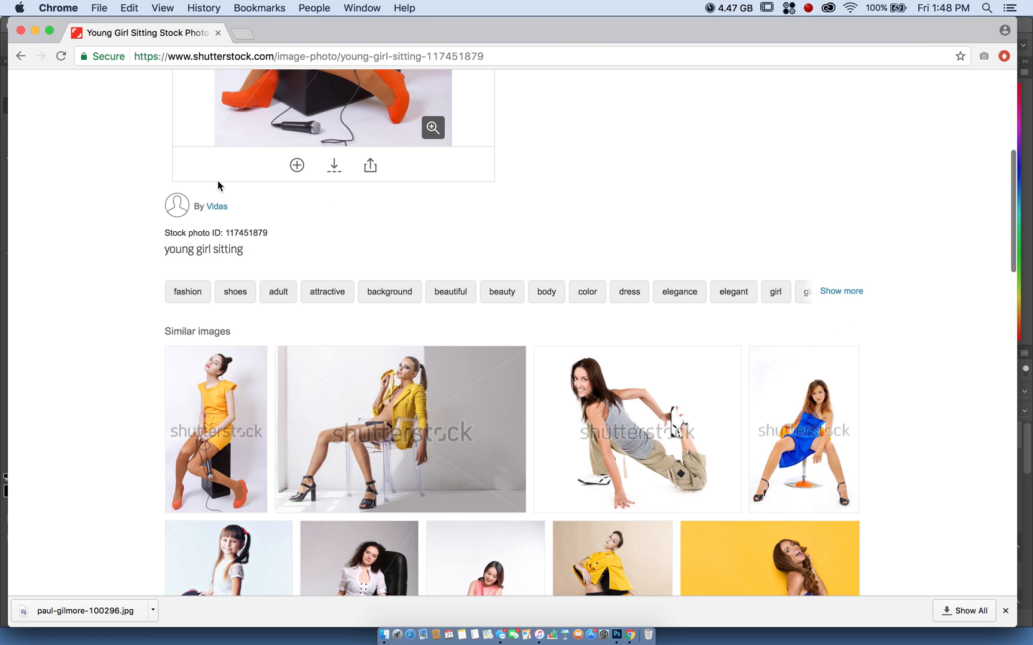
pyautogui.scroll(6, 218, 180)
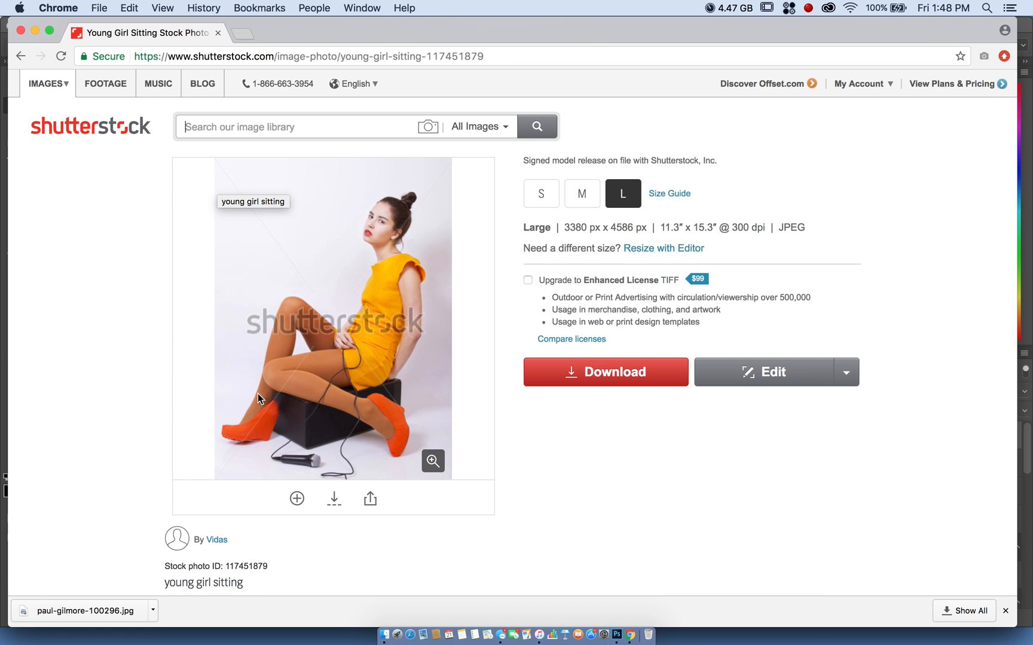
# Go to the Creative Market product page for "Girl with Creative easter makeup".
pyautogui.click(305, 53)
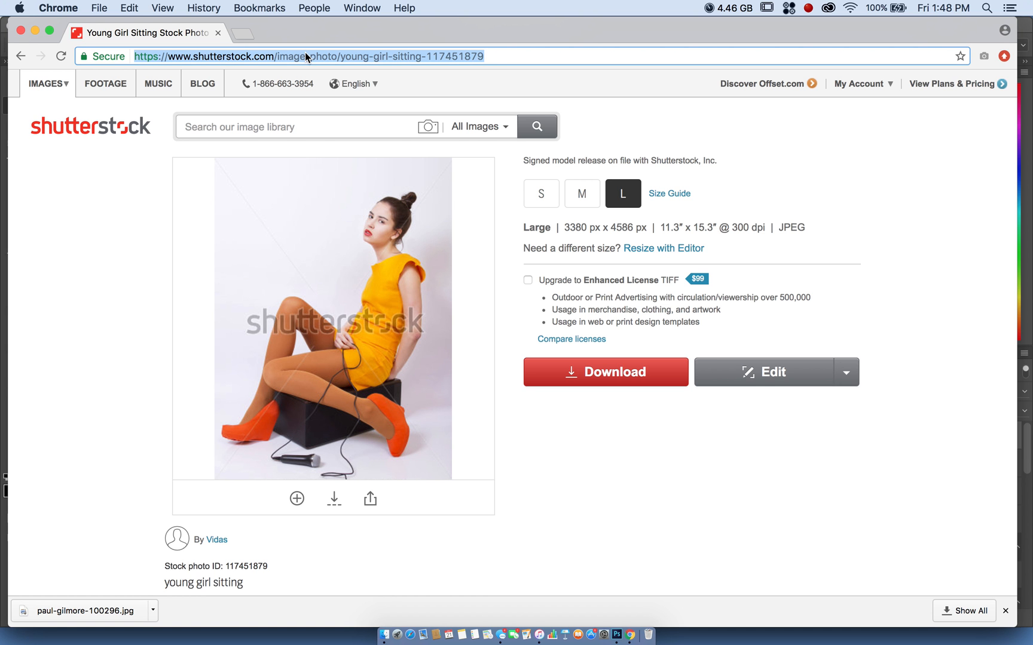
pyautogui.write('creativemarket.com/y.romanenko/1397357-Girl-with-Creative-easter-makeup')
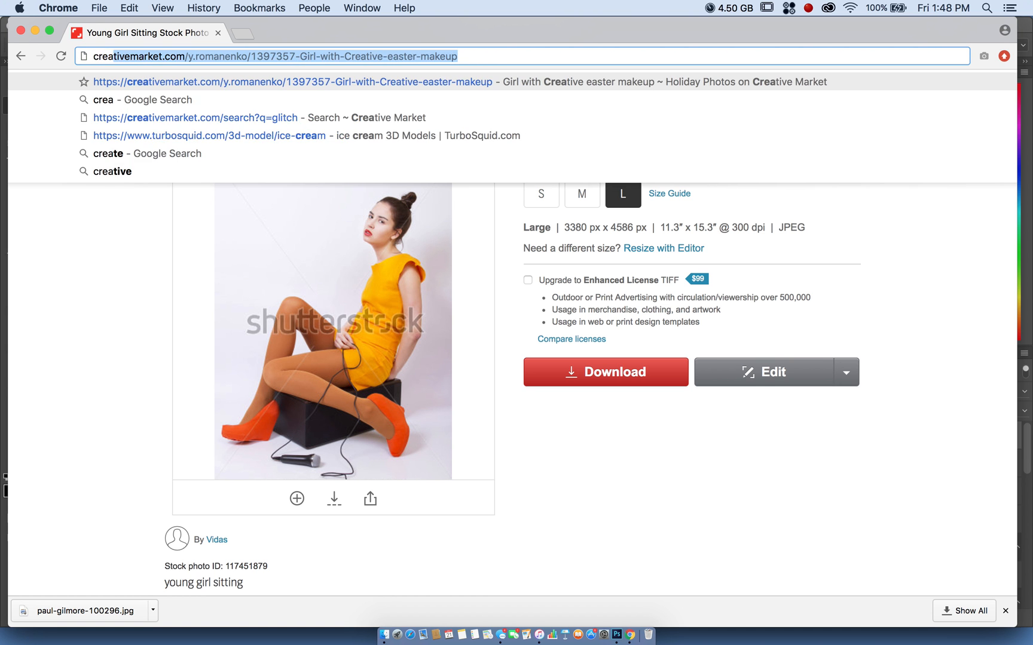
pyautogui.press('Return')
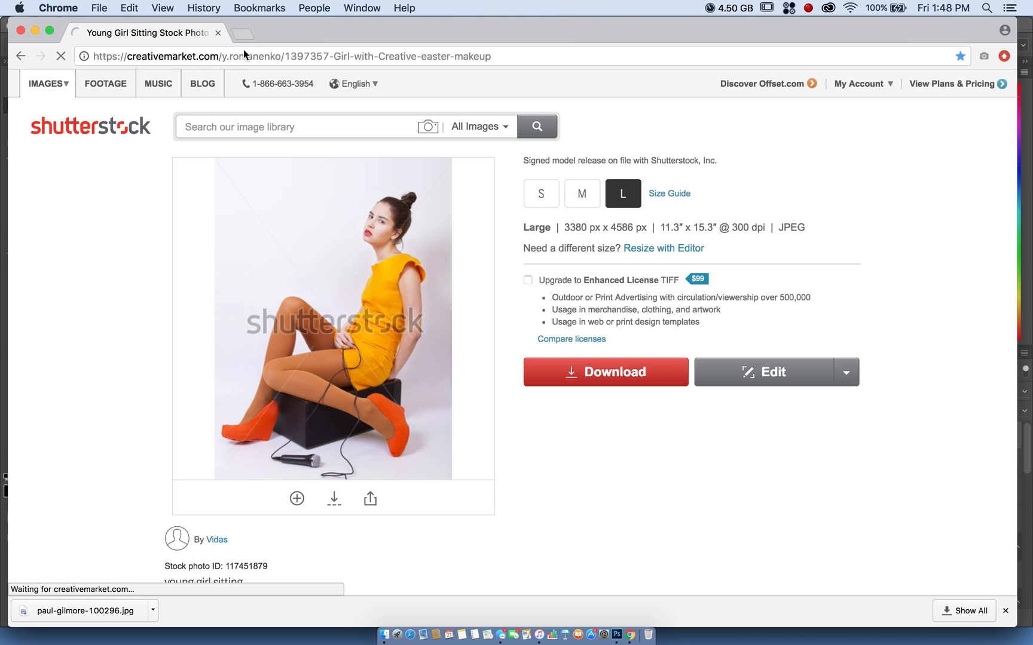
pyautogui.click(244, 58)
pyautogui.press('Return')
# Turn the Mac's Wi-Fi off and back on to reset the network connection.
pyautogui.click(850, 8)
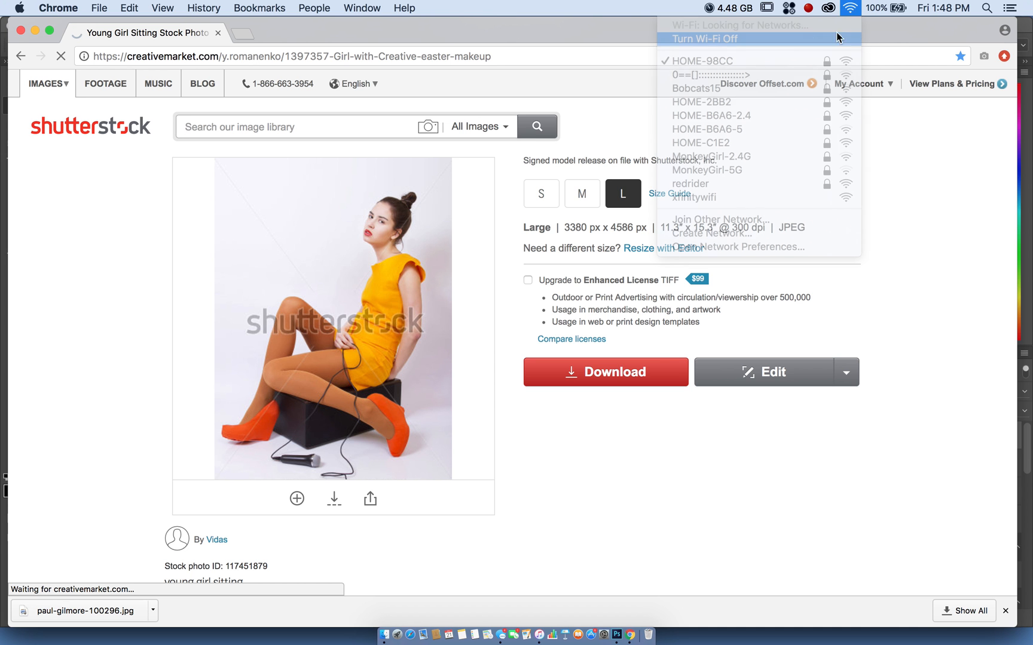
pyautogui.click(809, 38)
pyautogui.click(849, 7)
pyautogui.click(860, 37)
pyautogui.click(852, 8)
pyautogui.click(884, 100)
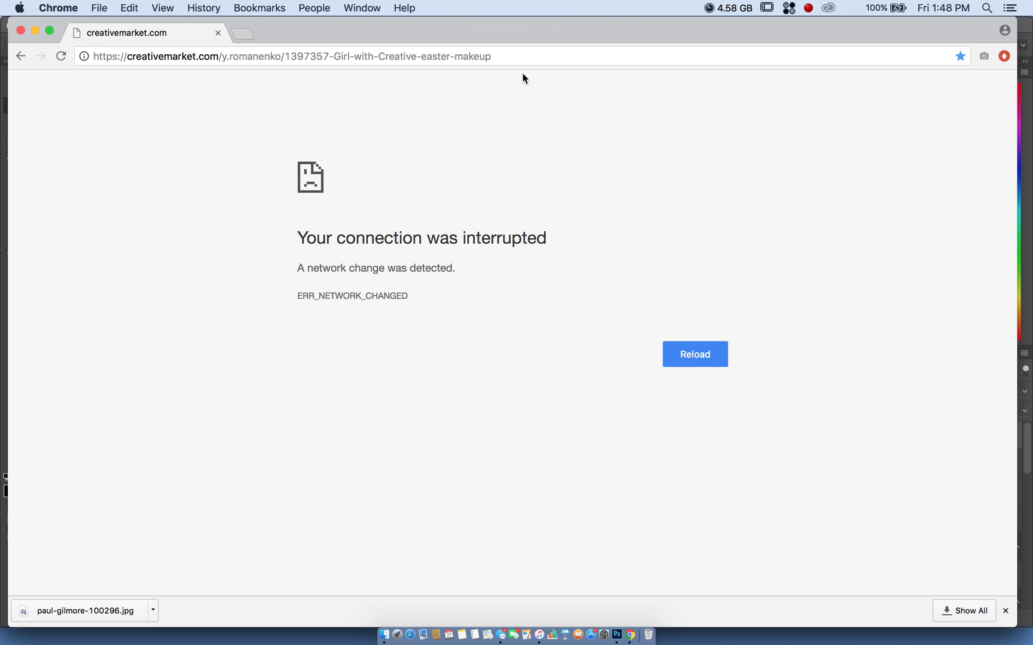
# Reload the "Girl with Creative easter makeup" product page and look over its preview and license options.
pyautogui.moveTo(262, 55); pyautogui.dragTo(448, 45)
pyautogui.click(95, 229)
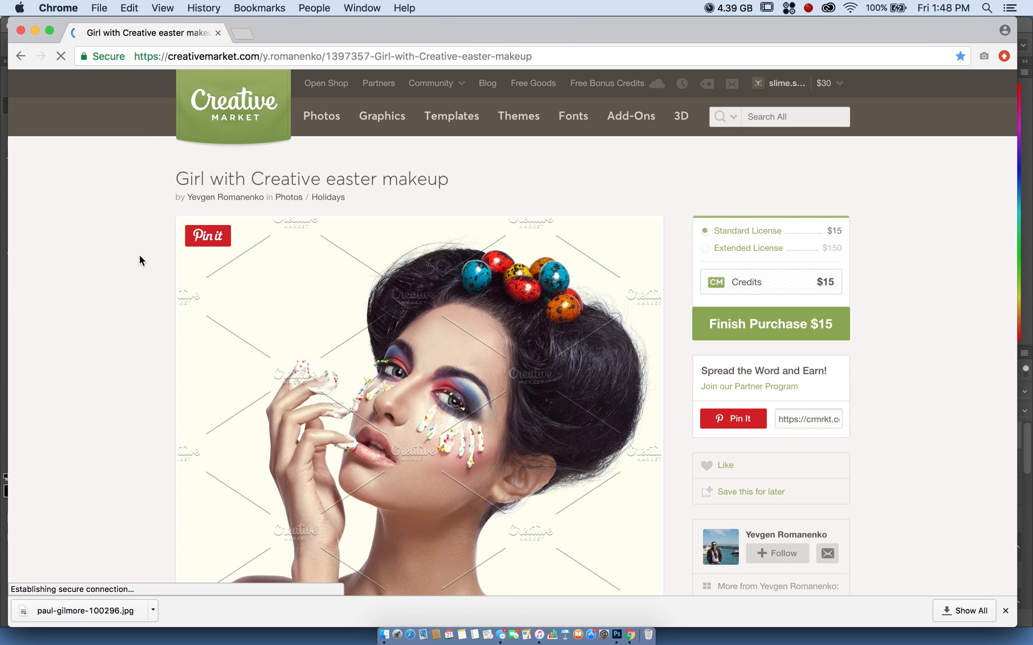
pyautogui.scroll(-6, 140, 256)
pyautogui.scroll(7, 140, 265)
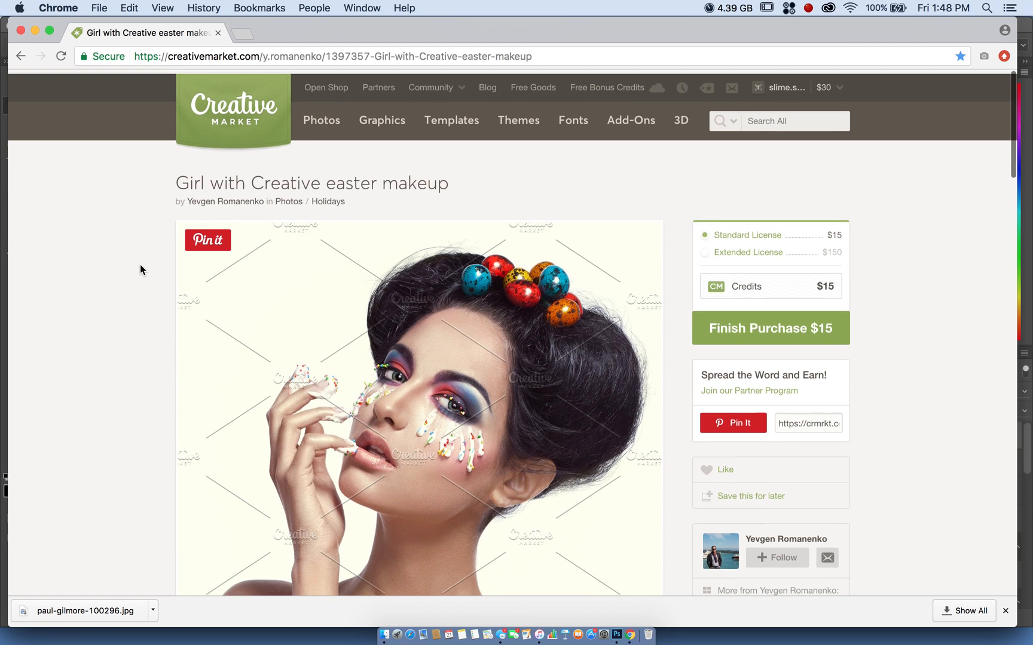
# Open Creative Market's Textures category under Graphics and browse the popular texture packs.
pyautogui.click(767, 118)
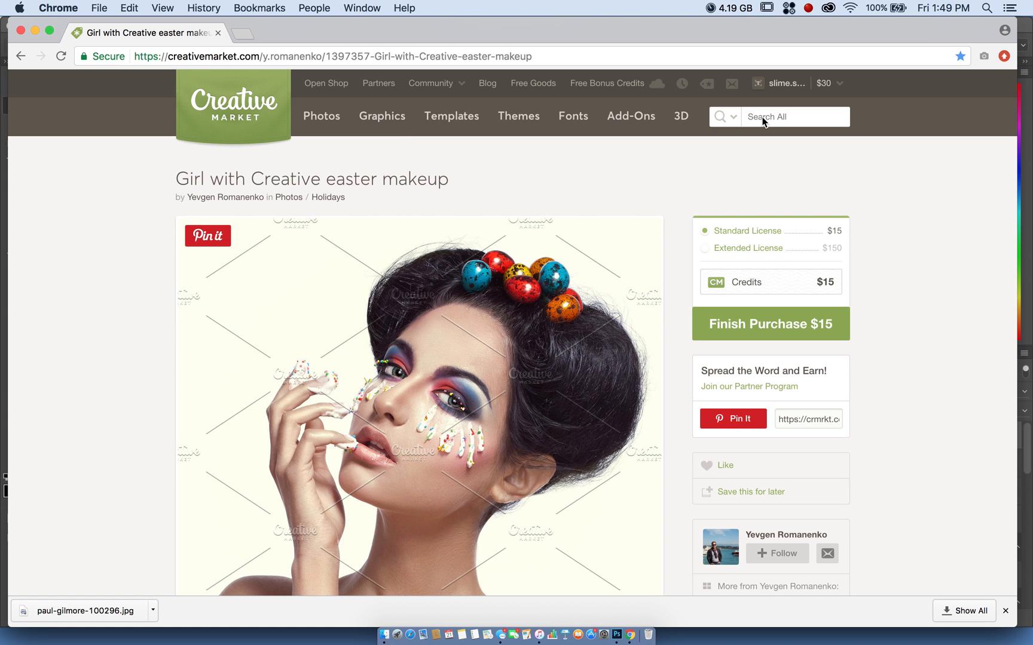
pyautogui.moveTo(394, 116)
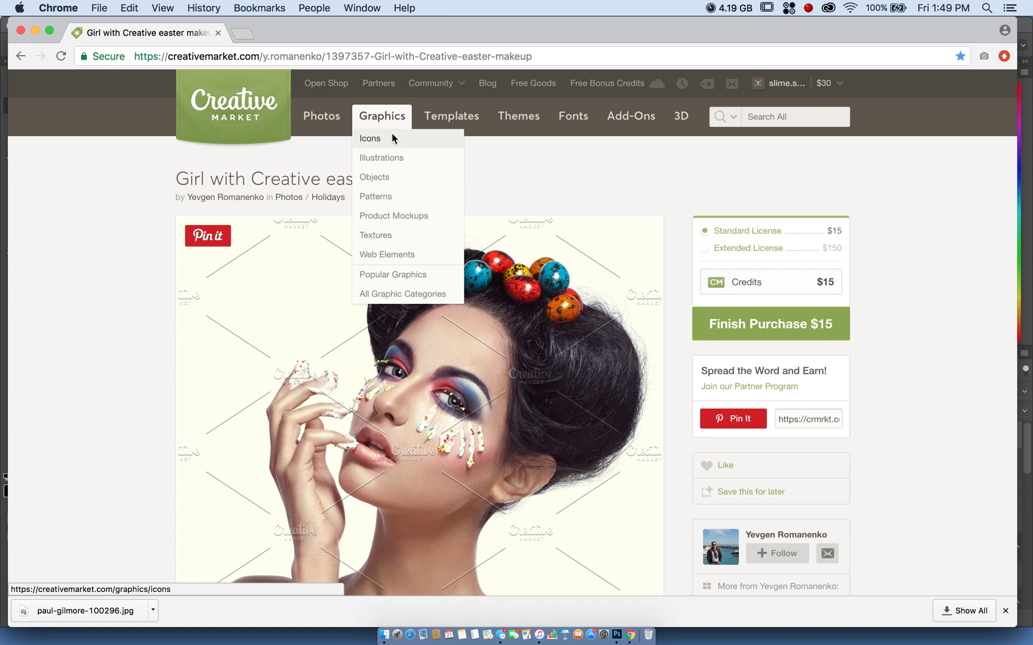
pyautogui.click(388, 232)
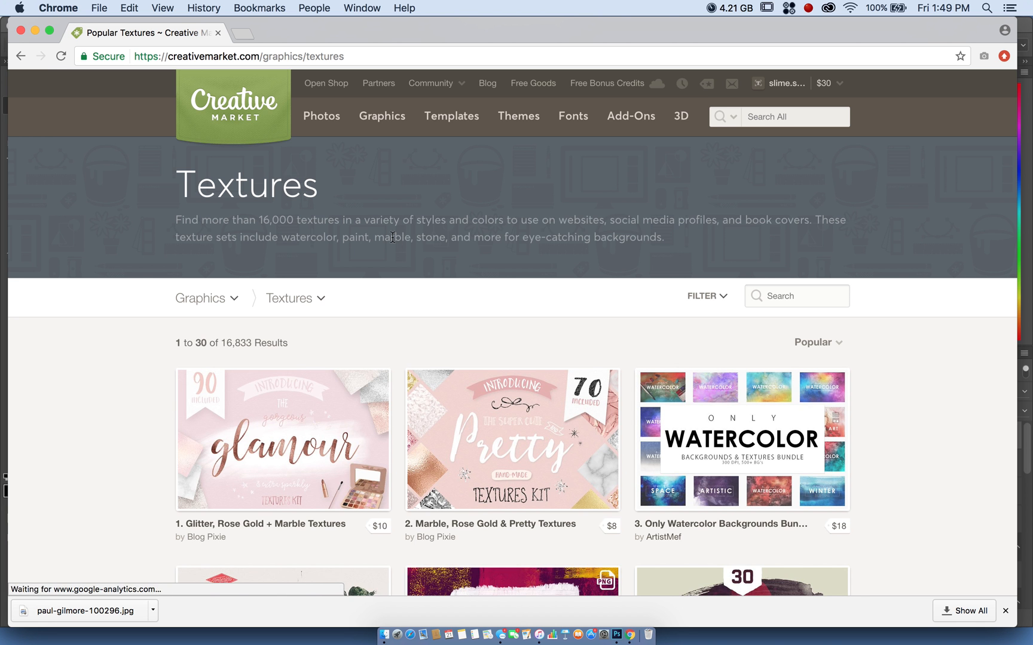
pyautogui.scroll(-3, 392, 239)
pyautogui.scroll(3, 391, 241)
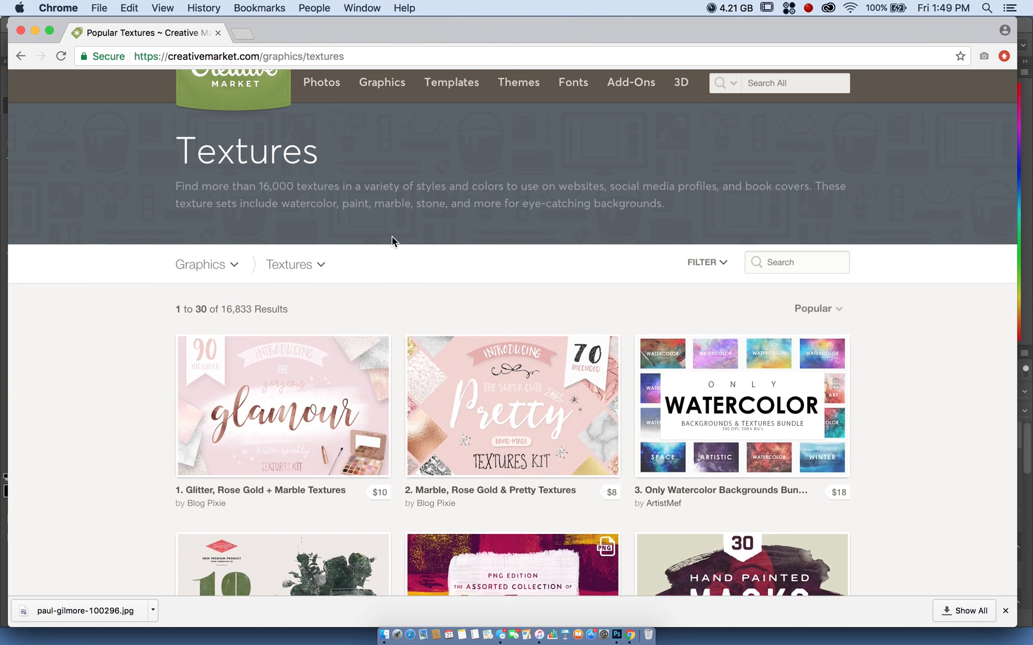
pyautogui.moveTo(777, 85)
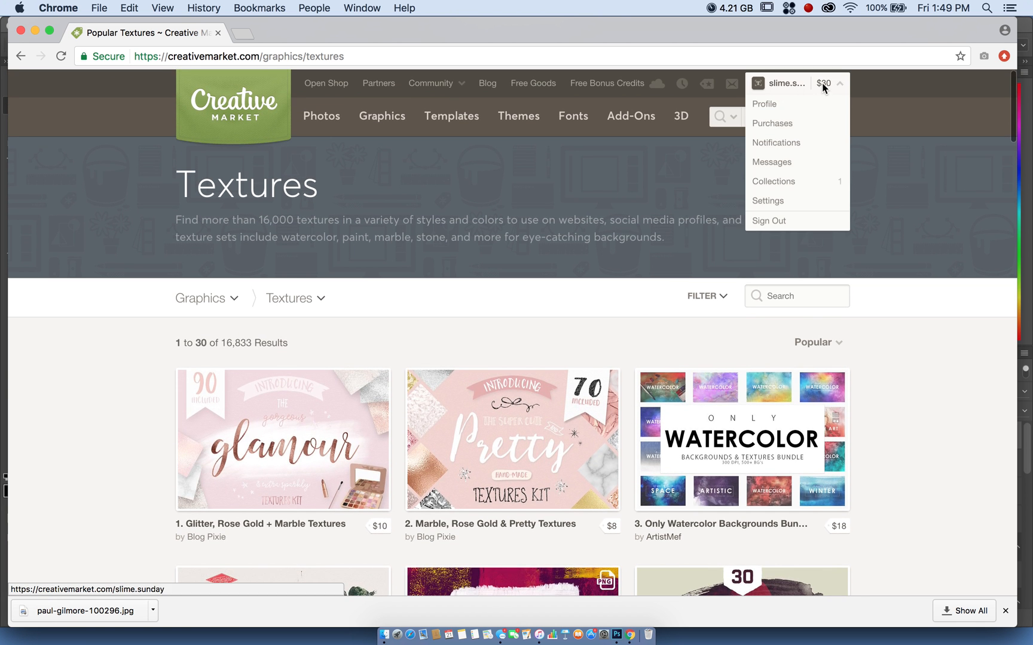
pyautogui.scroll(-20, 379, 377)
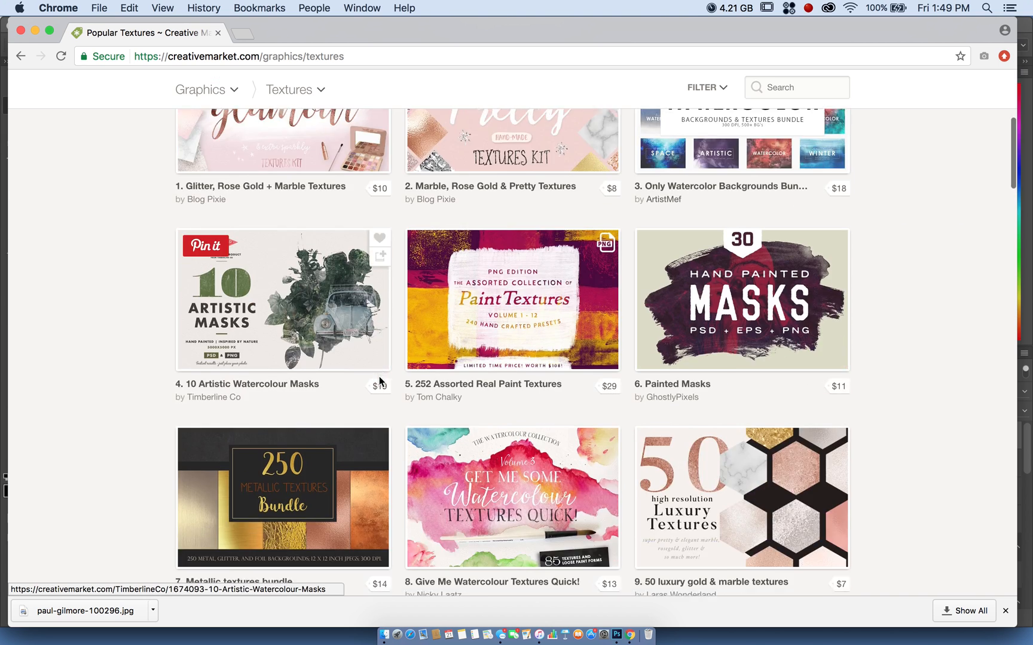
pyautogui.scroll(-9, 379, 377)
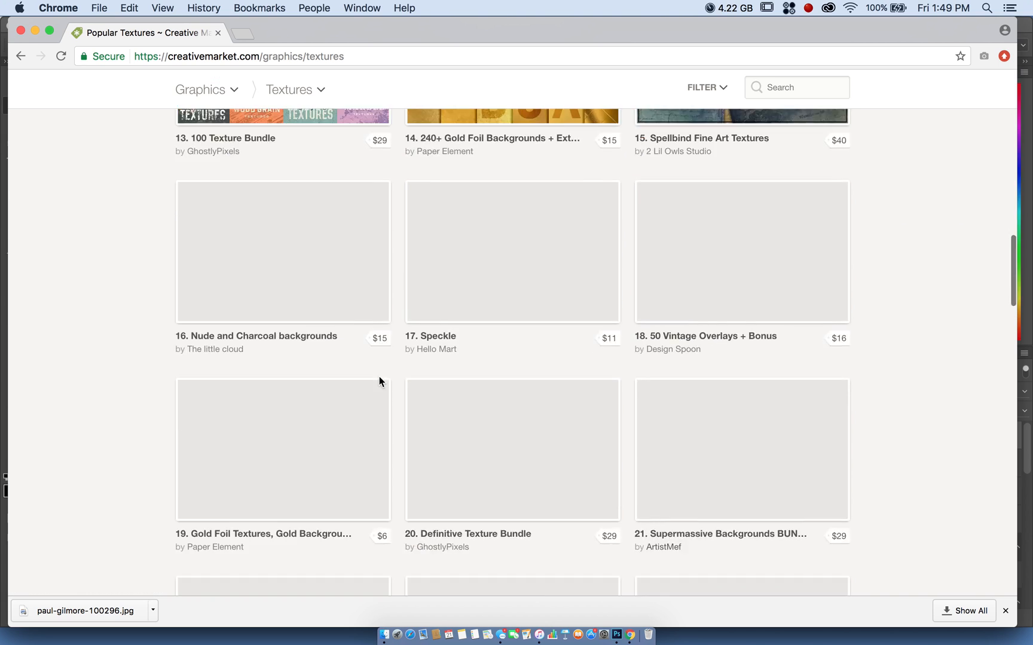
pyautogui.scroll(20, 379, 377)
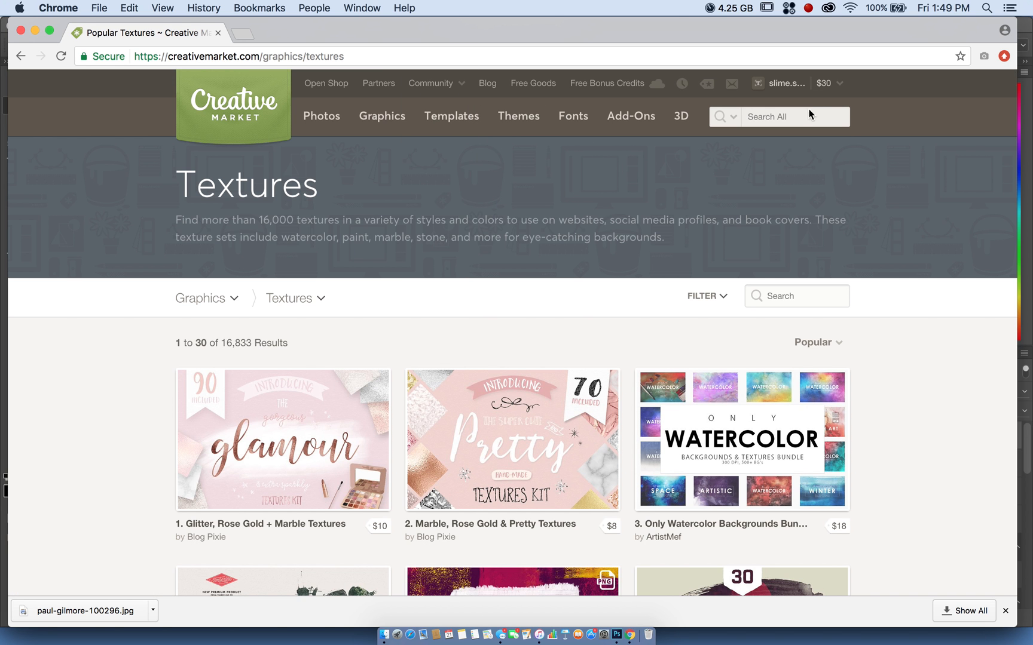
# Open the purchased Glitch Overlay Effects product from the account's purchases and view its preview images one after another.
pyautogui.moveTo(839, 81)
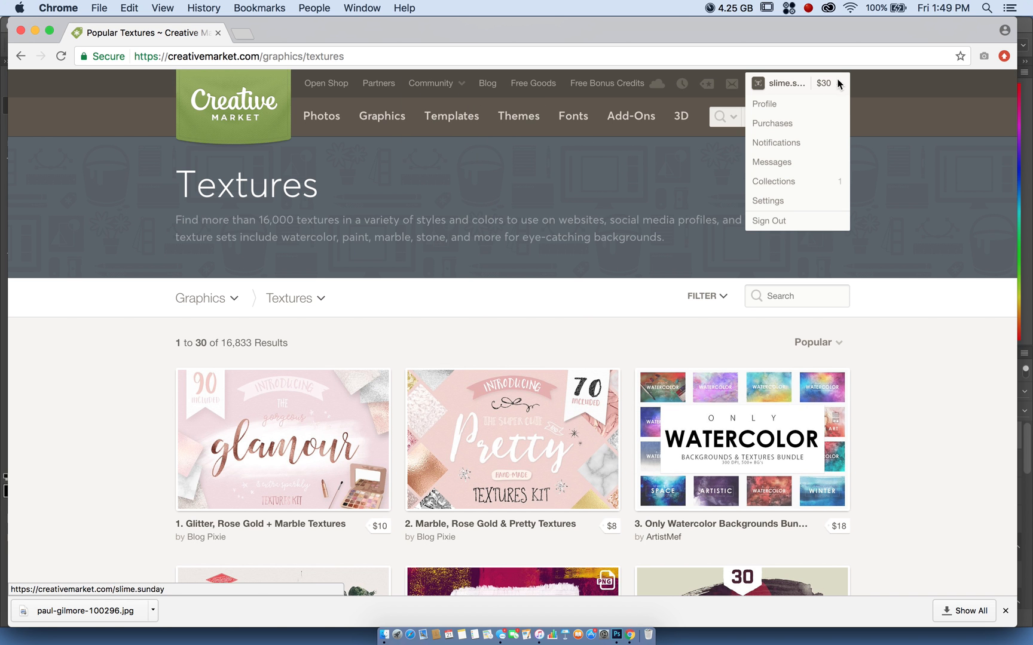
pyautogui.click(794, 124)
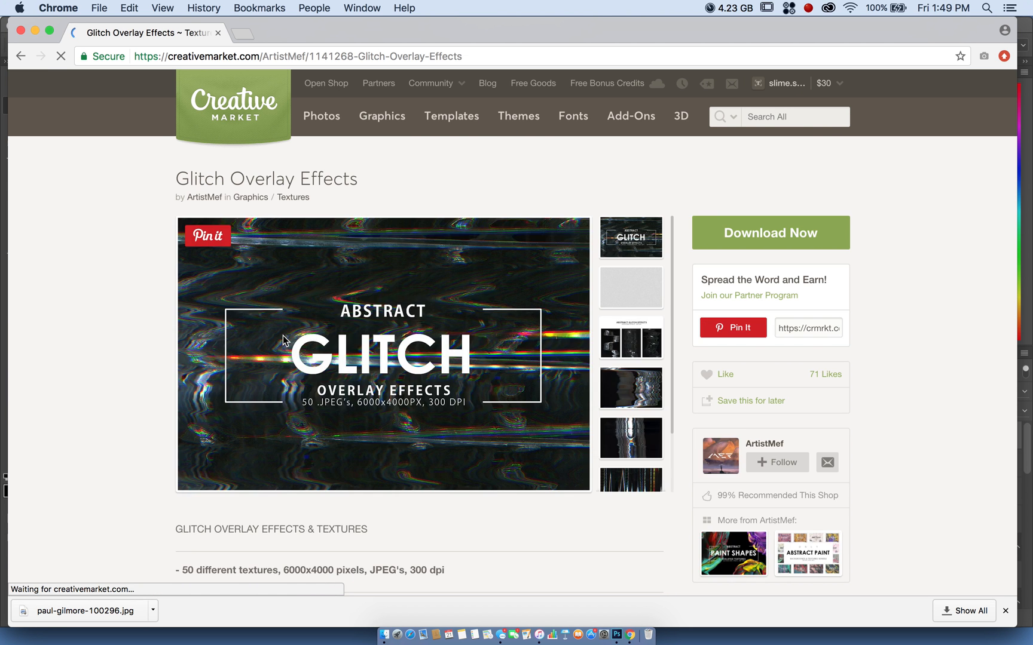
pyautogui.click(625, 282)
pyautogui.click(621, 317)
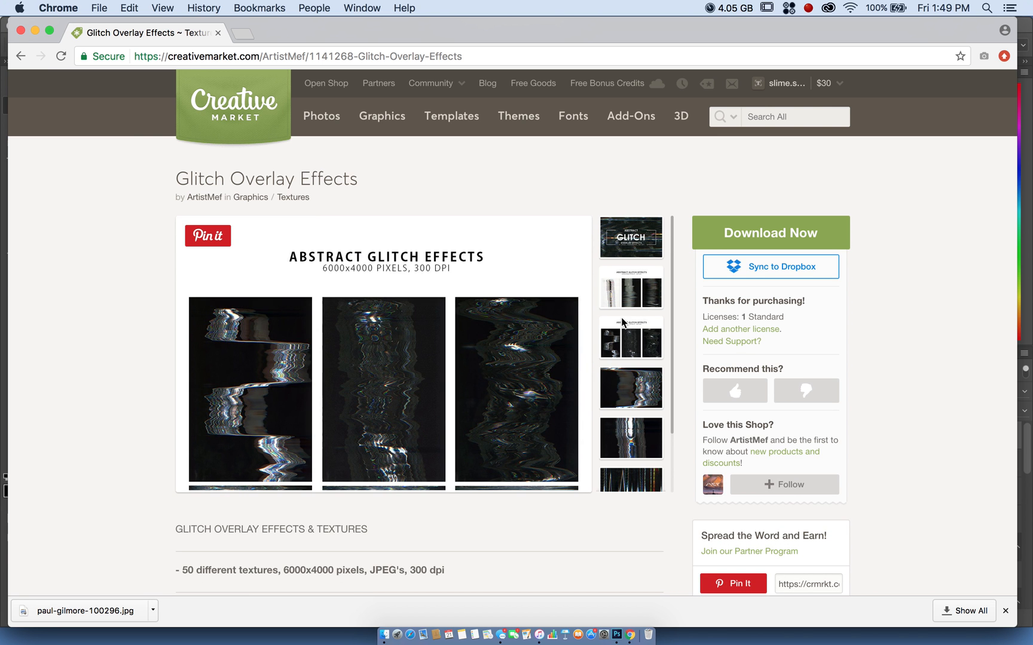
pyautogui.click(641, 350)
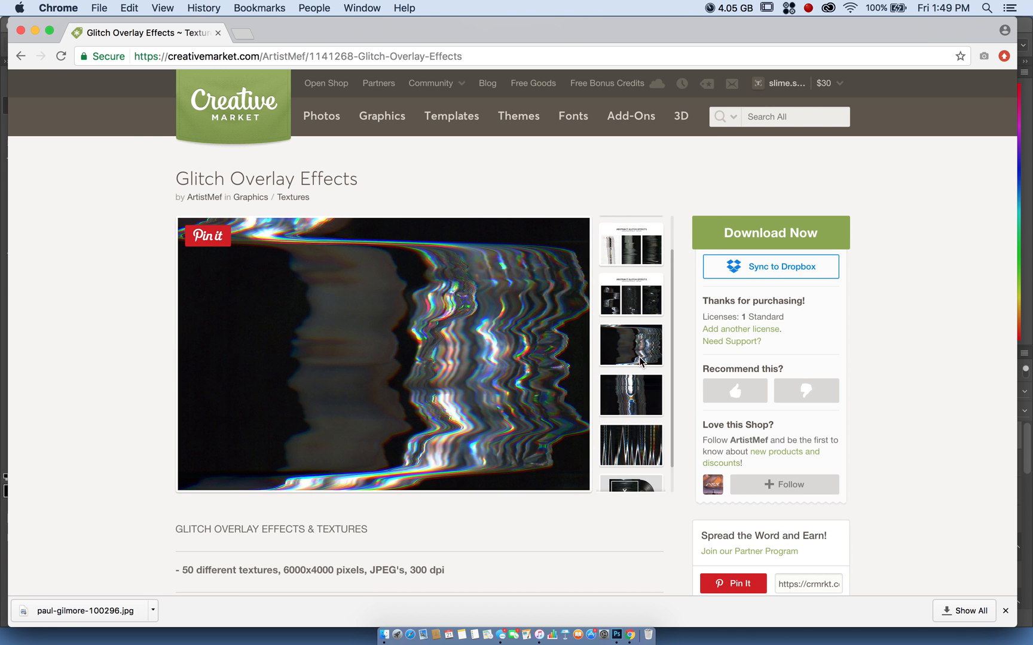
pyautogui.click(624, 399)
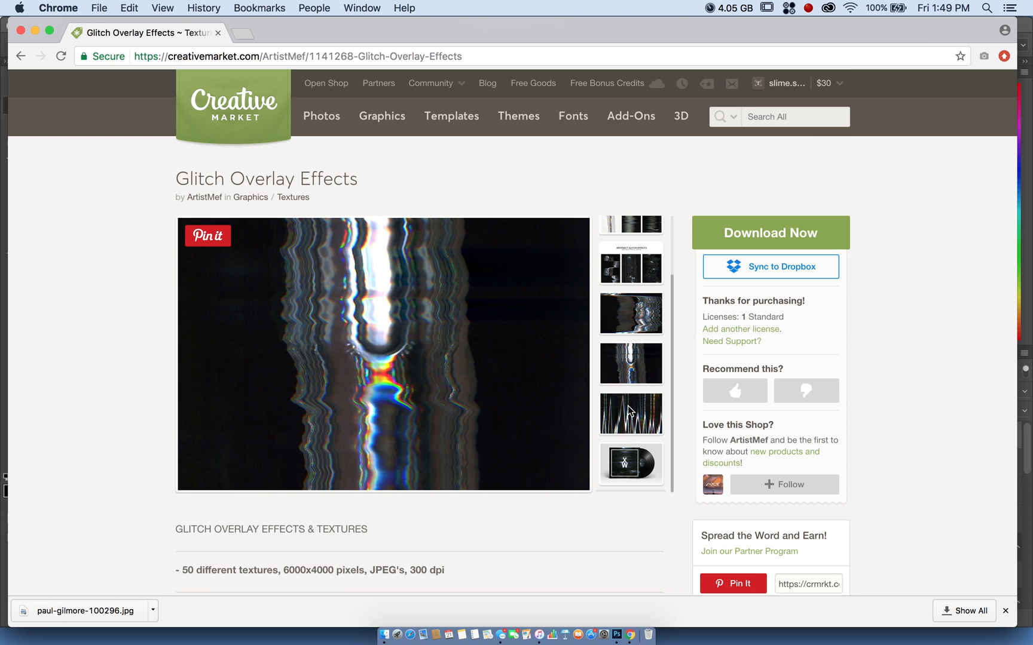
pyautogui.click(628, 410)
# Return to the account's purchases and examine the list of bought items from beginning to end.
pyautogui.moveTo(803, 88)
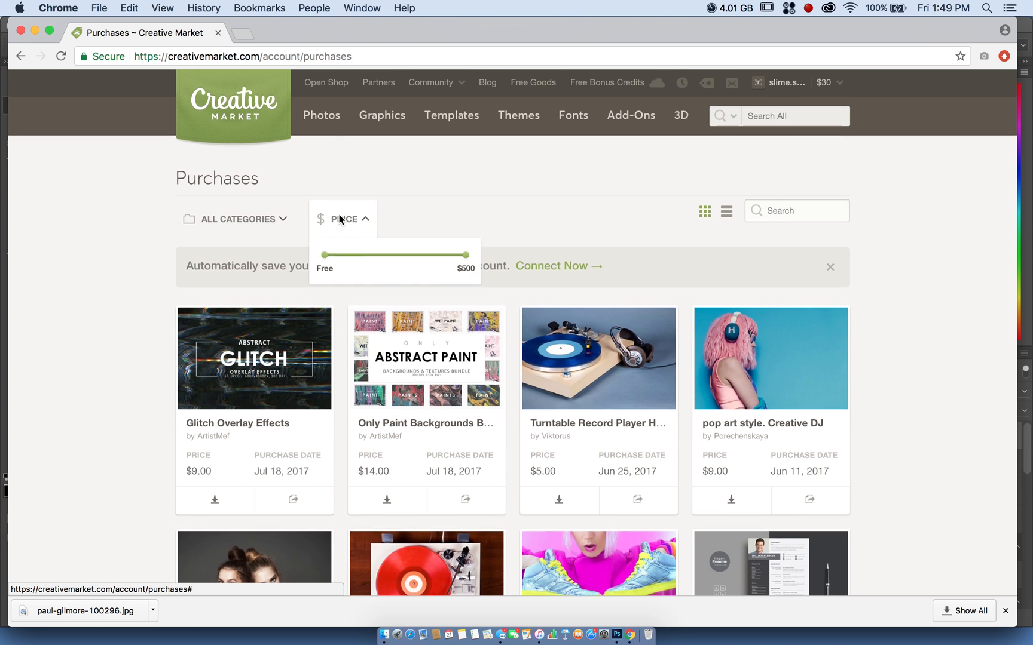
pyautogui.scroll(-2, 371, 227)
pyautogui.scroll(-4, 584, 334)
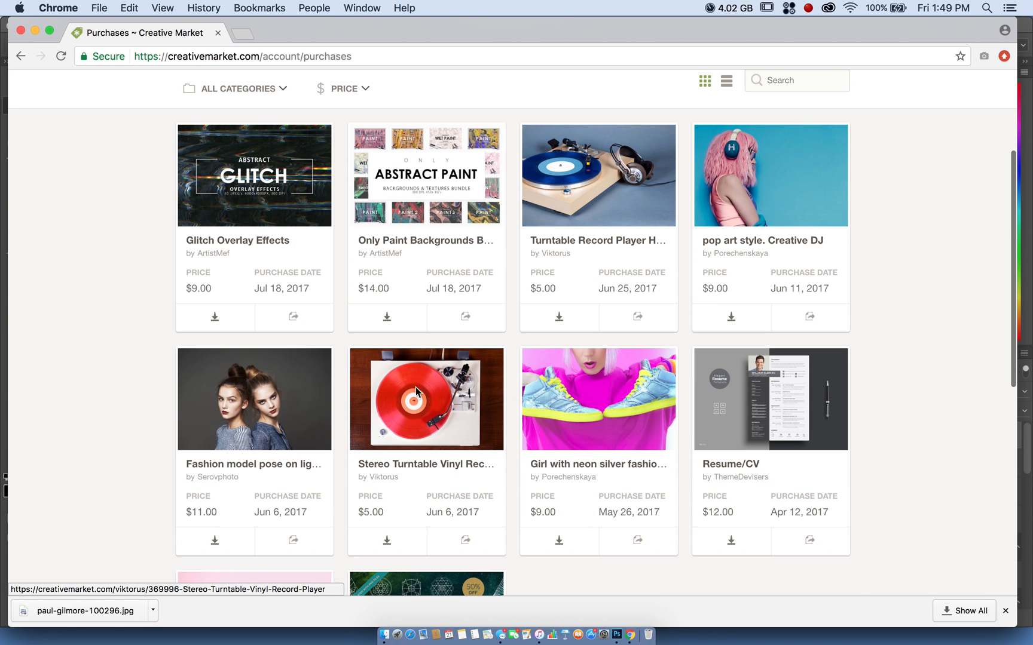
pyautogui.scroll(-3, 461, 387)
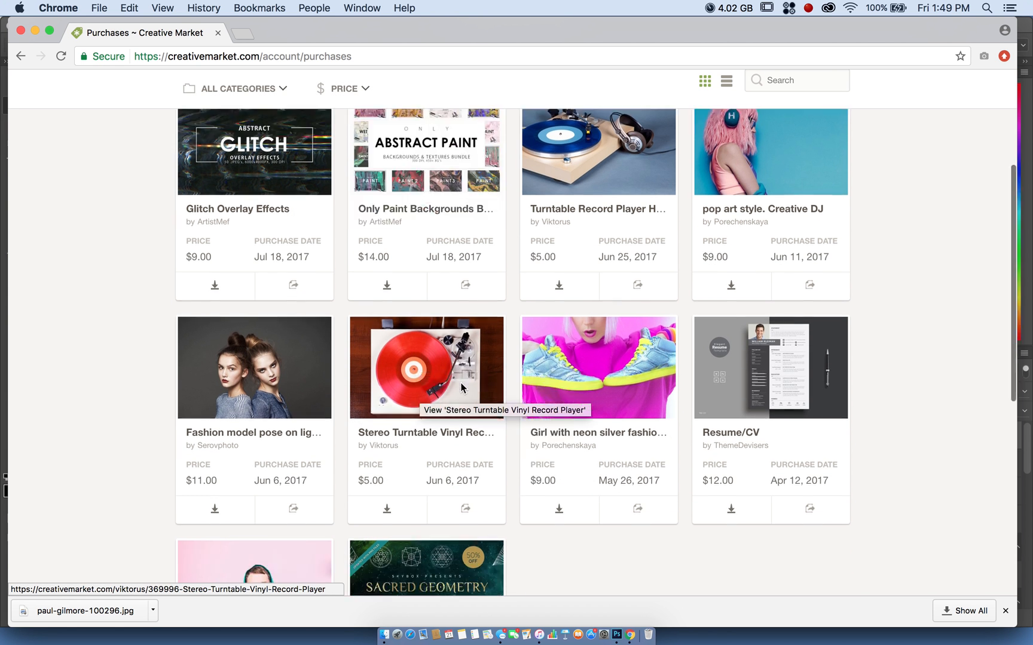
pyautogui.scroll(-5, 461, 387)
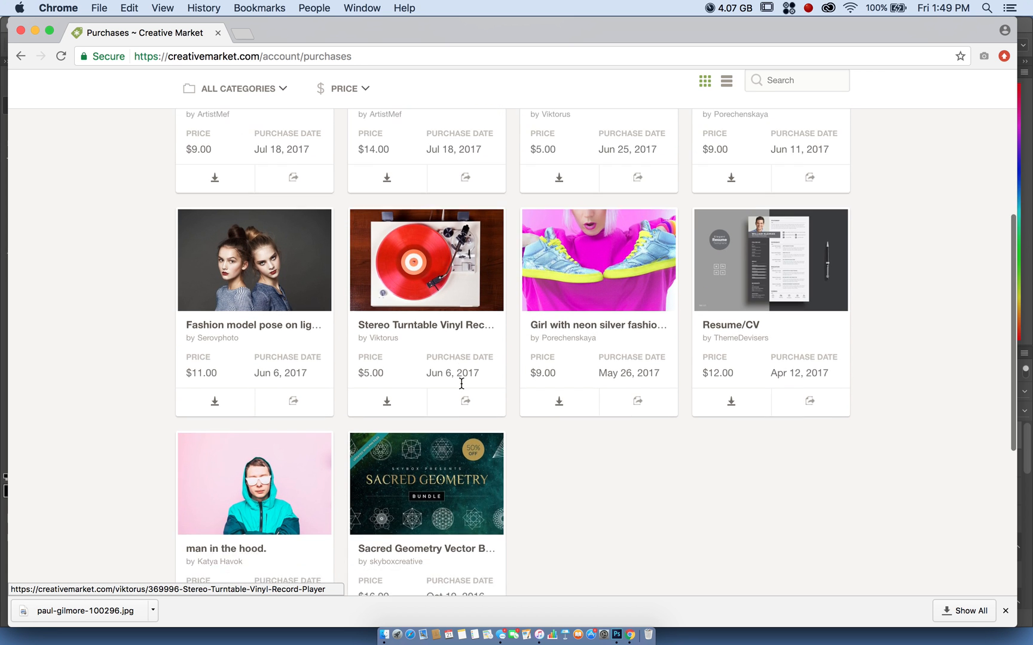
pyautogui.scroll(8, 462, 387)
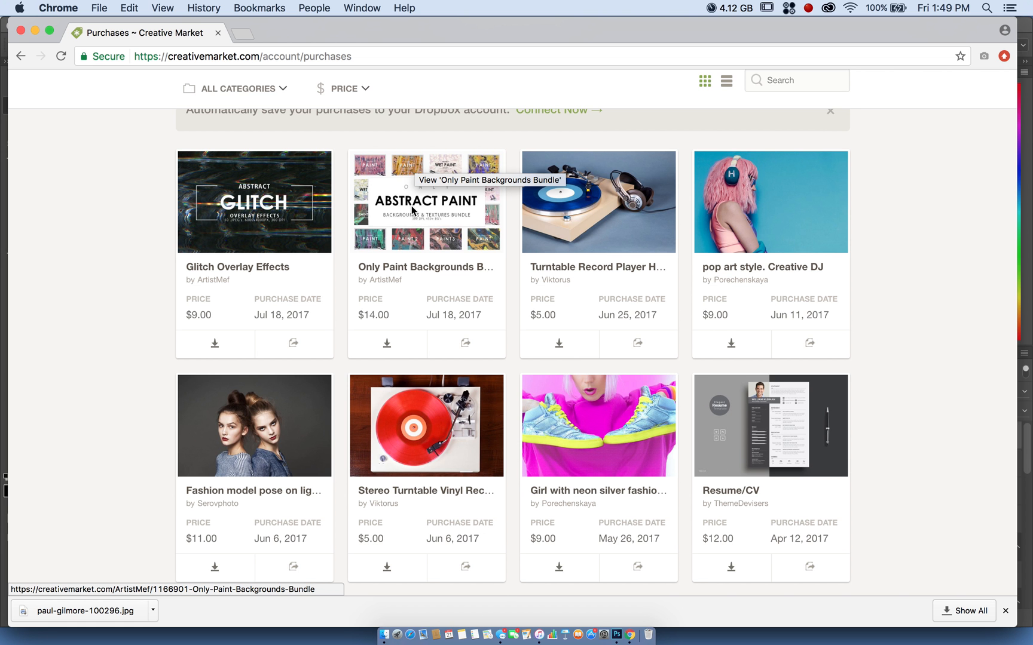
pyautogui.scroll(-5, 411, 210)
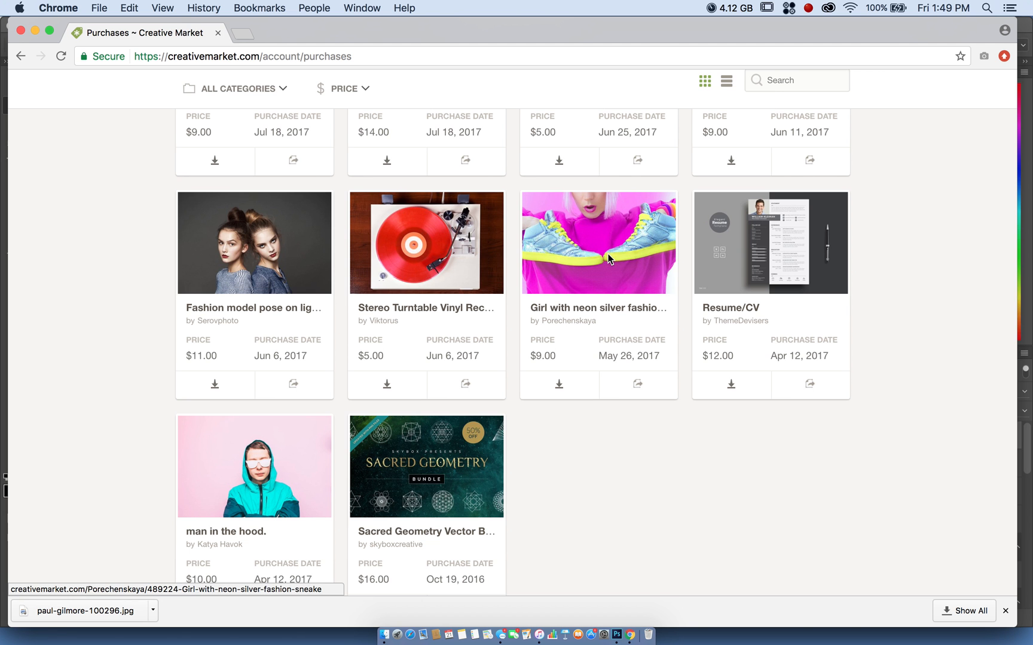
pyautogui.scroll(10, 609, 257)
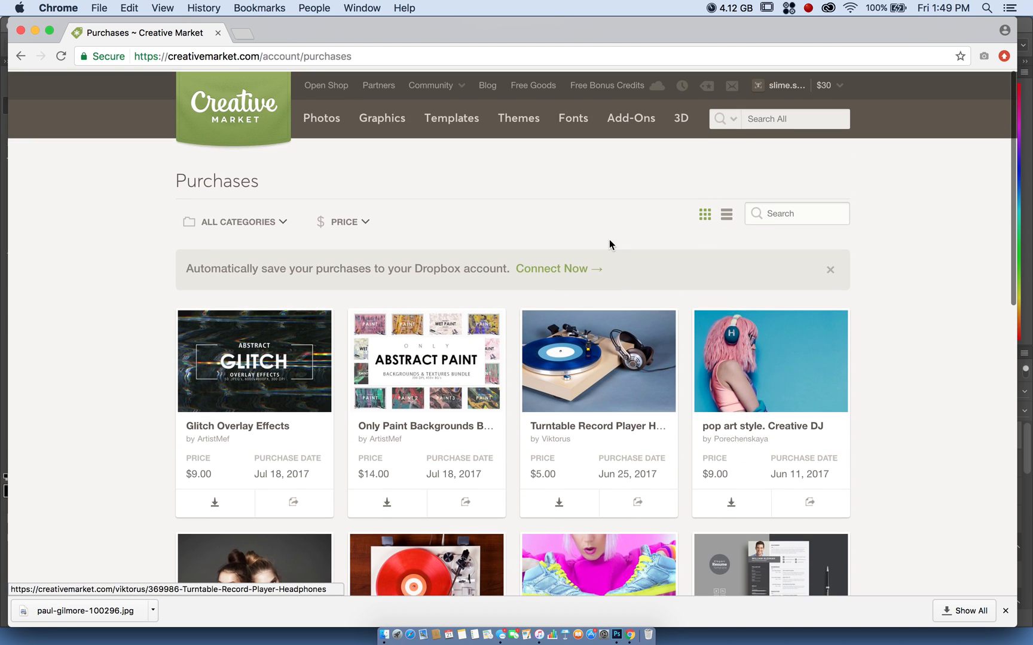
pyautogui.scroll(-10, 609, 240)
pyautogui.scroll(10, 609, 240)
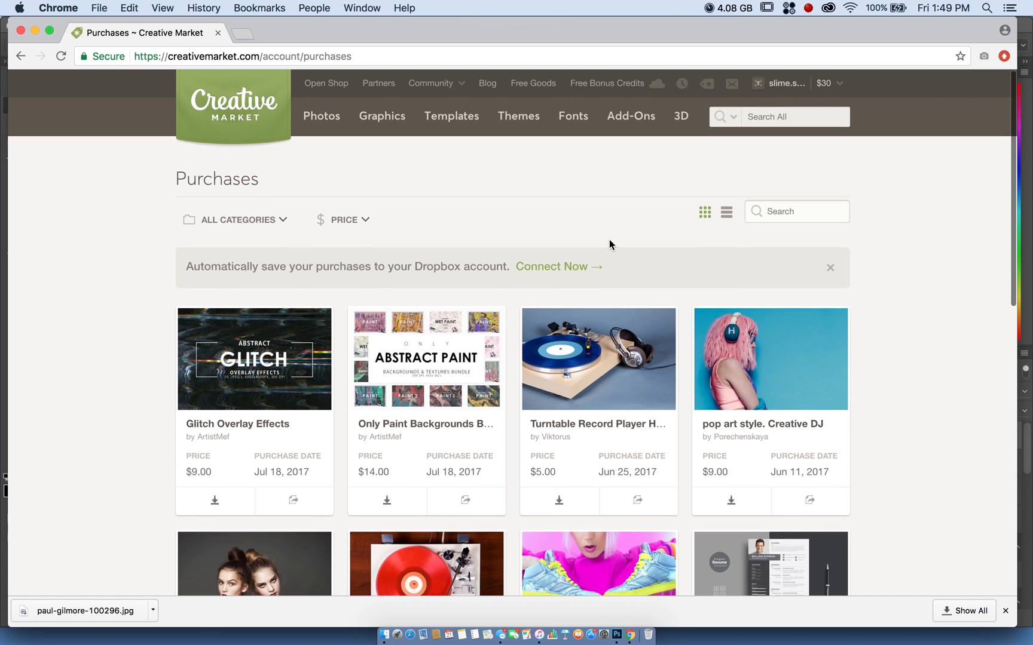
# Go to the unsplash.com home page.
pyautogui.click(429, 55)
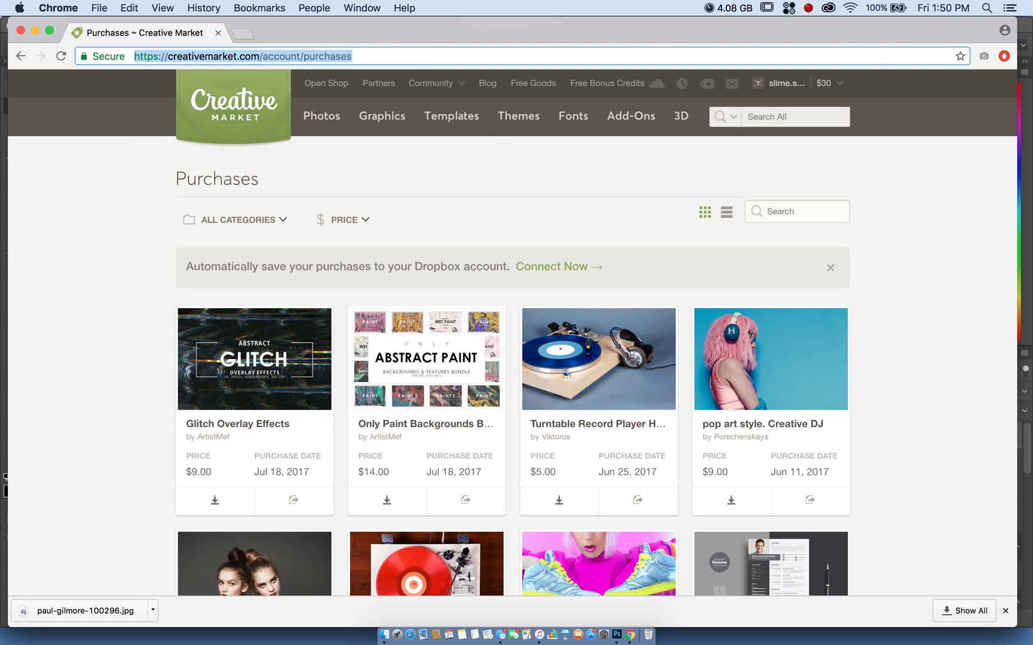
pyautogui.write('un')
pyautogui.press('Return')
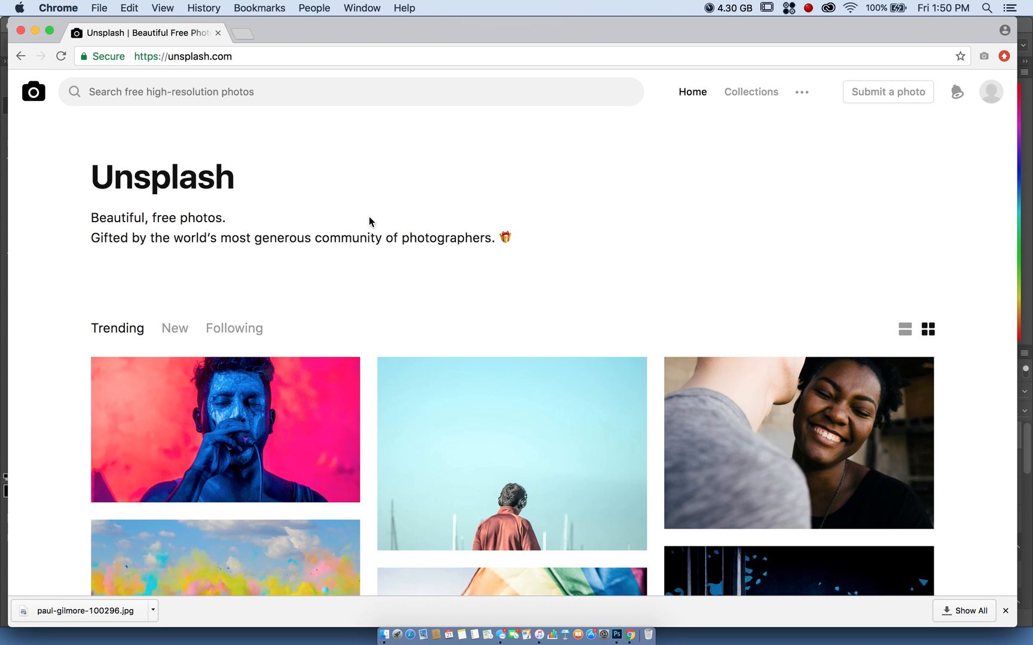
# Browse the trending photos on Unsplash and return to the beginning of the page.
pyautogui.scroll(-3, 369, 220)
pyautogui.scroll(-4, 369, 220)
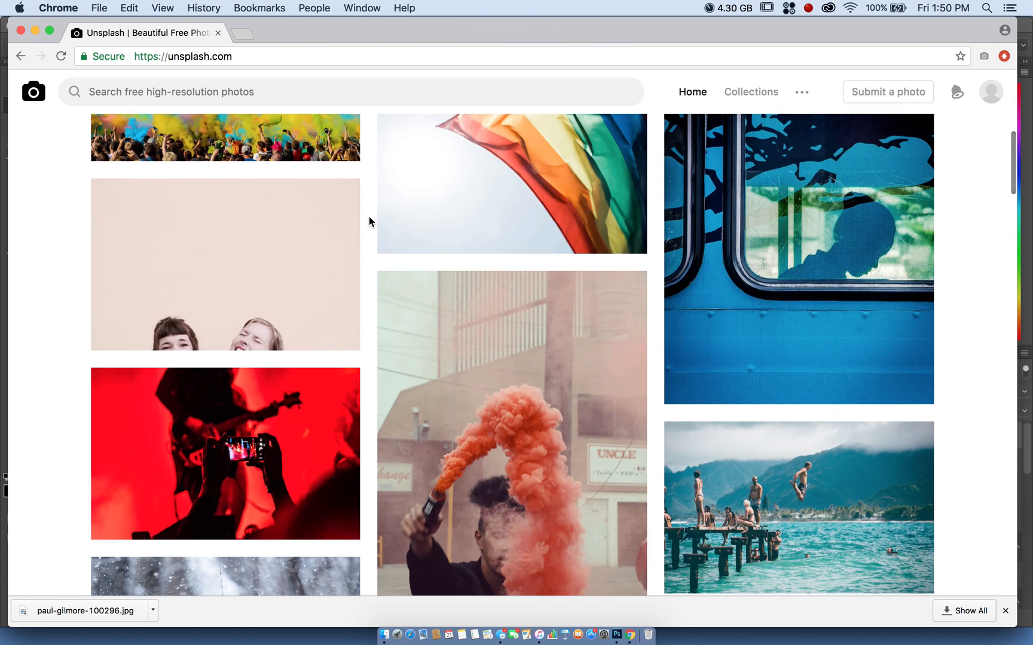
pyautogui.scroll(-12, 368, 220)
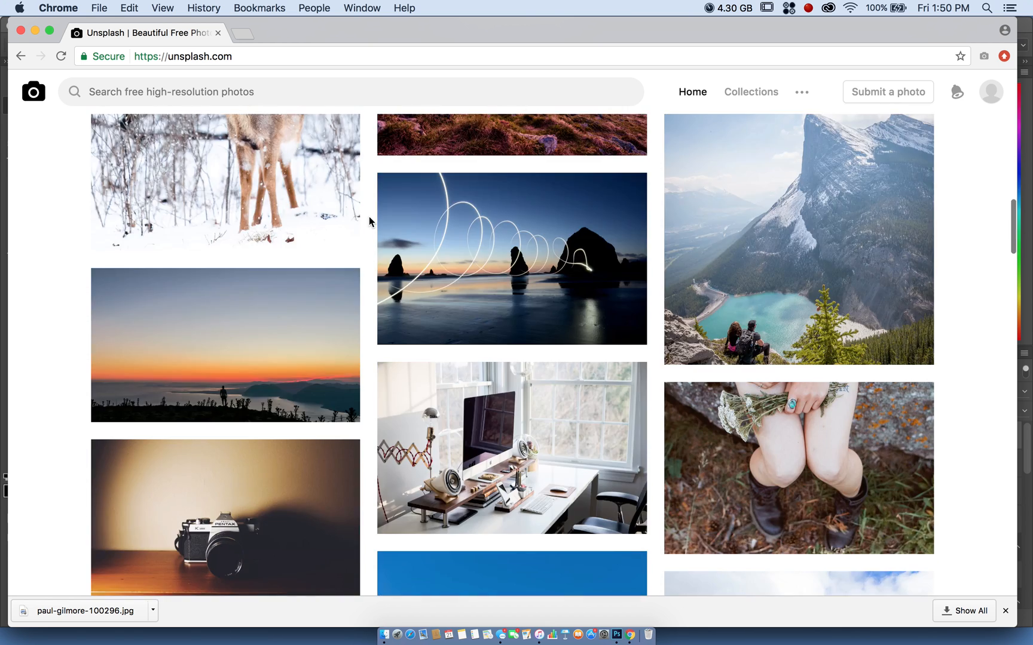
pyautogui.scroll(-8, 368, 220)
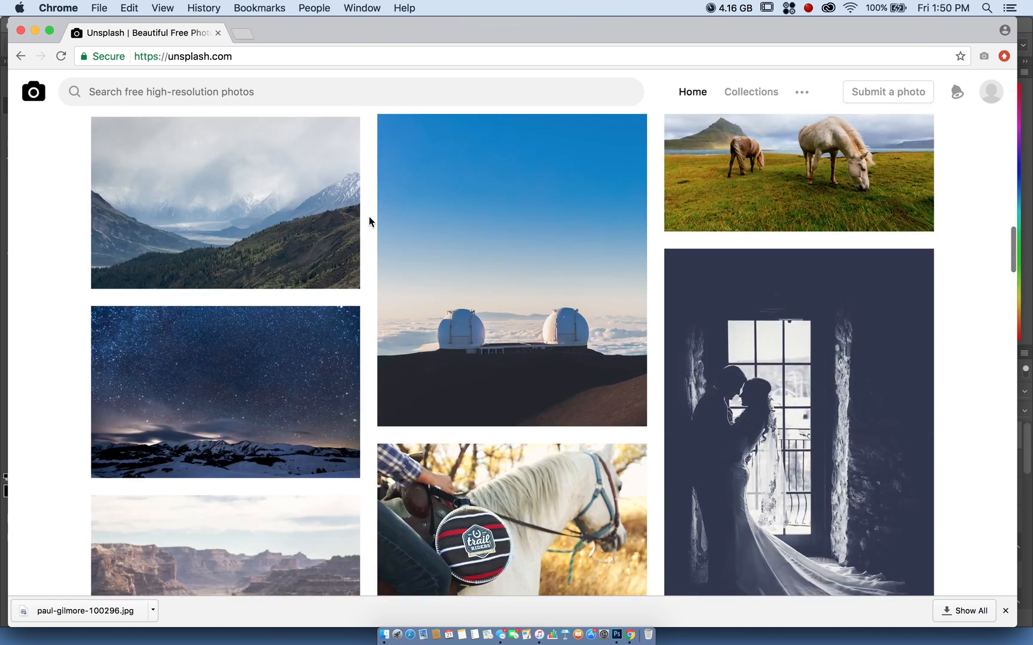
pyautogui.scroll(-8, 368, 218)
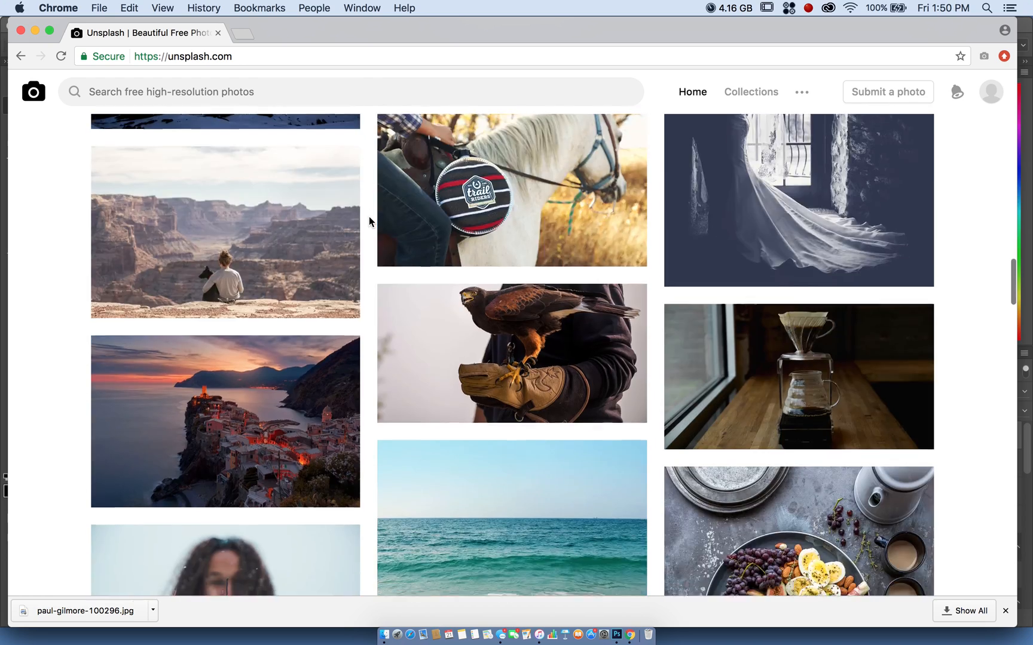
pyautogui.scroll(-10, 368, 219)
pyautogui.scroll(20, 369, 220)
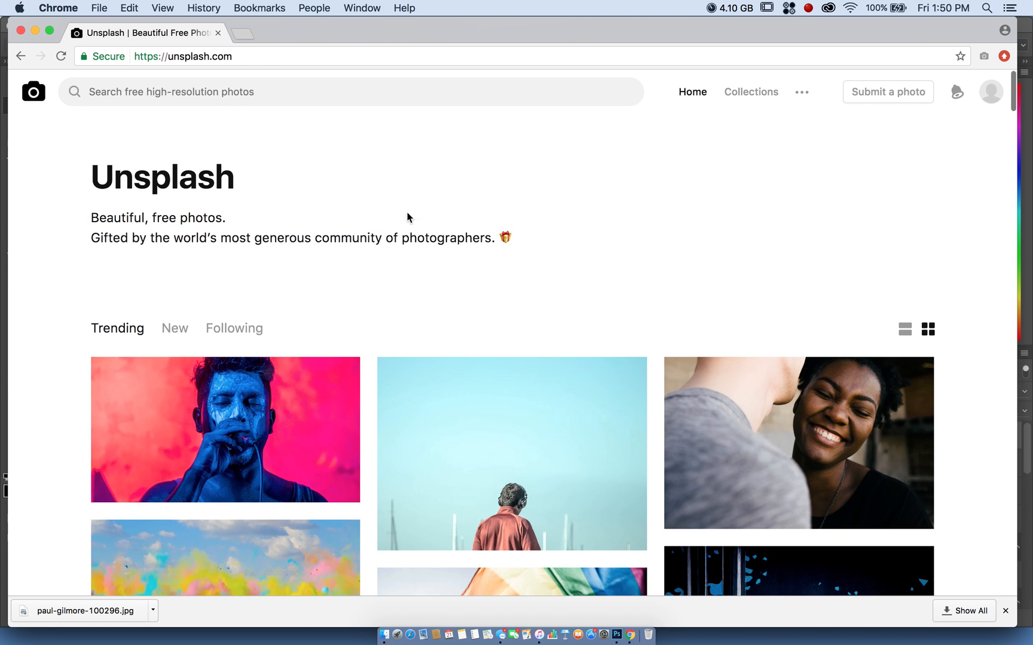
# Look through the newest photos on Unsplash and open the Collections page.
pyautogui.click(181, 337)
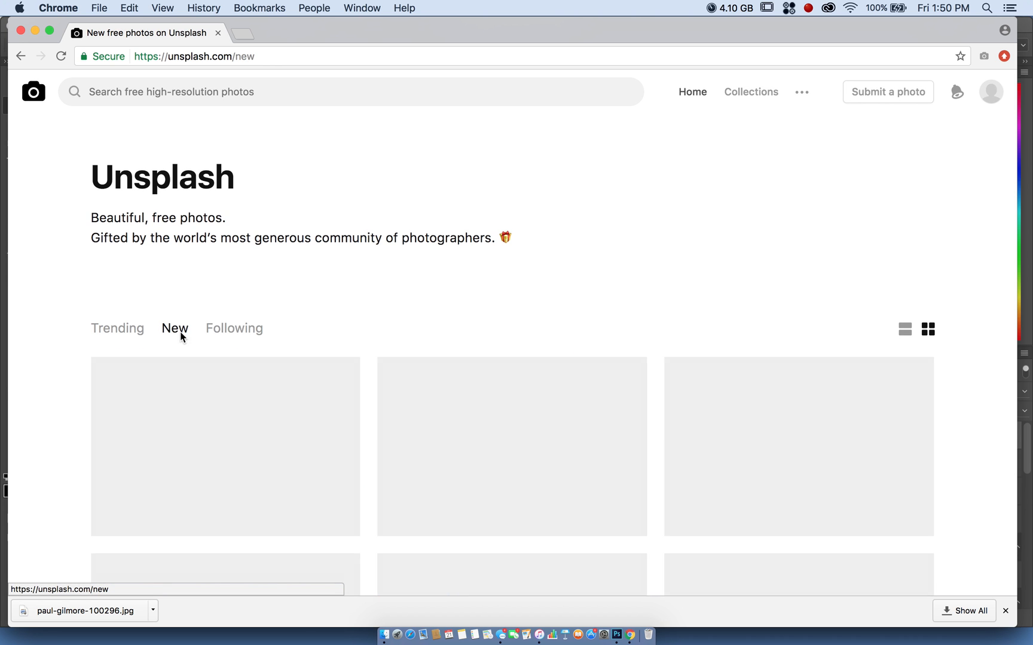
pyautogui.scroll(-5, 239, 182)
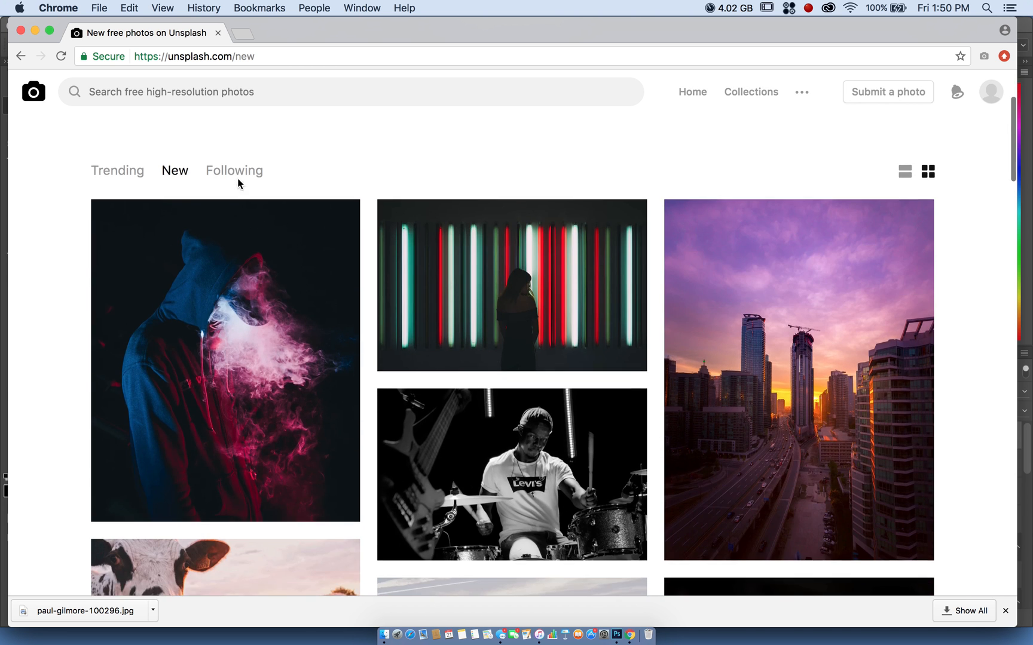
pyautogui.scroll(-10, 240, 182)
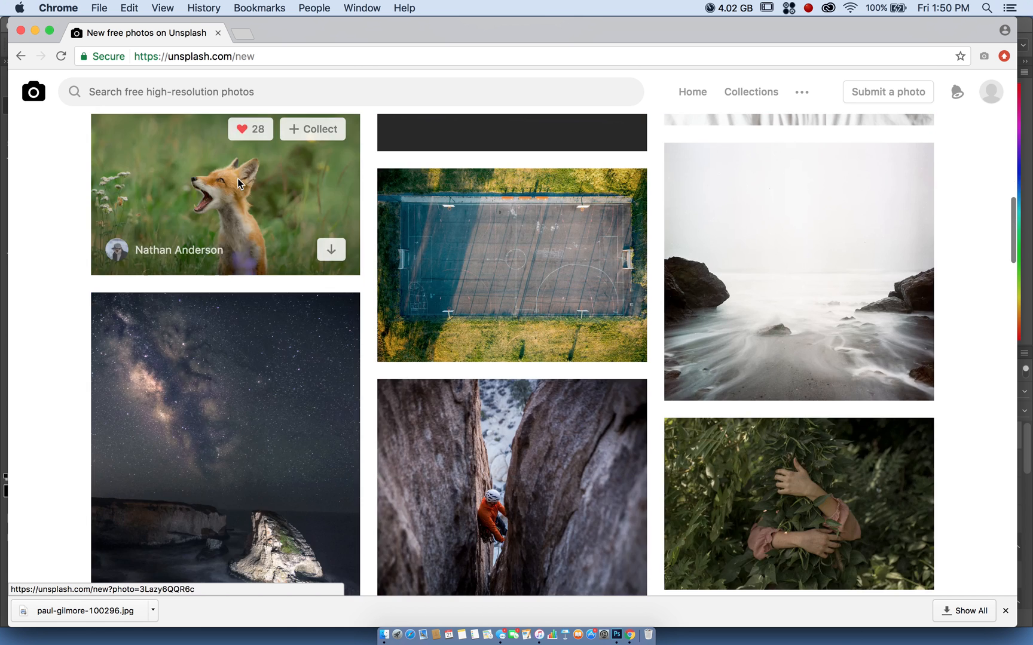
pyautogui.scroll(15, 239, 184)
pyautogui.scroll(-1, 242, 181)
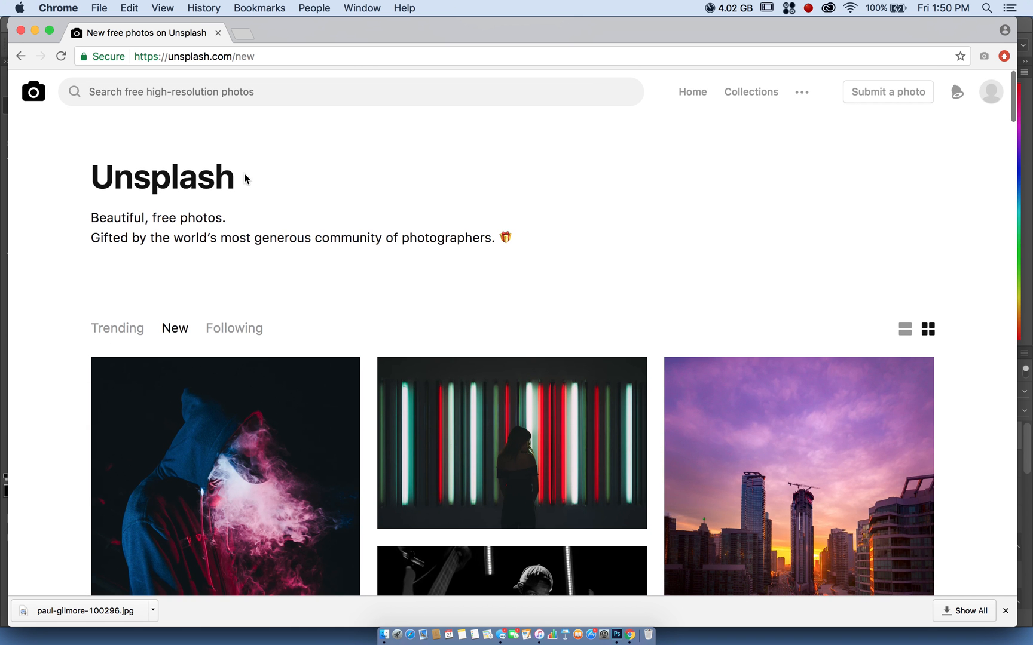
pyautogui.click(733, 93)
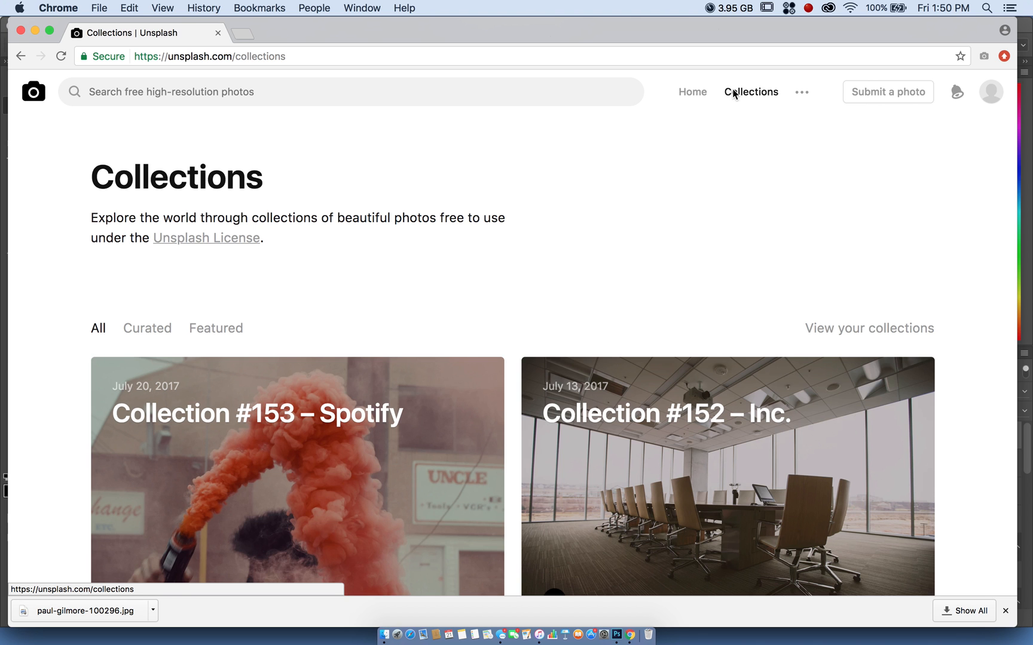
# Open the account's own Unsplash profile and its collection The Manipulation Folder.
pyautogui.scroll(-1, 154, 315)
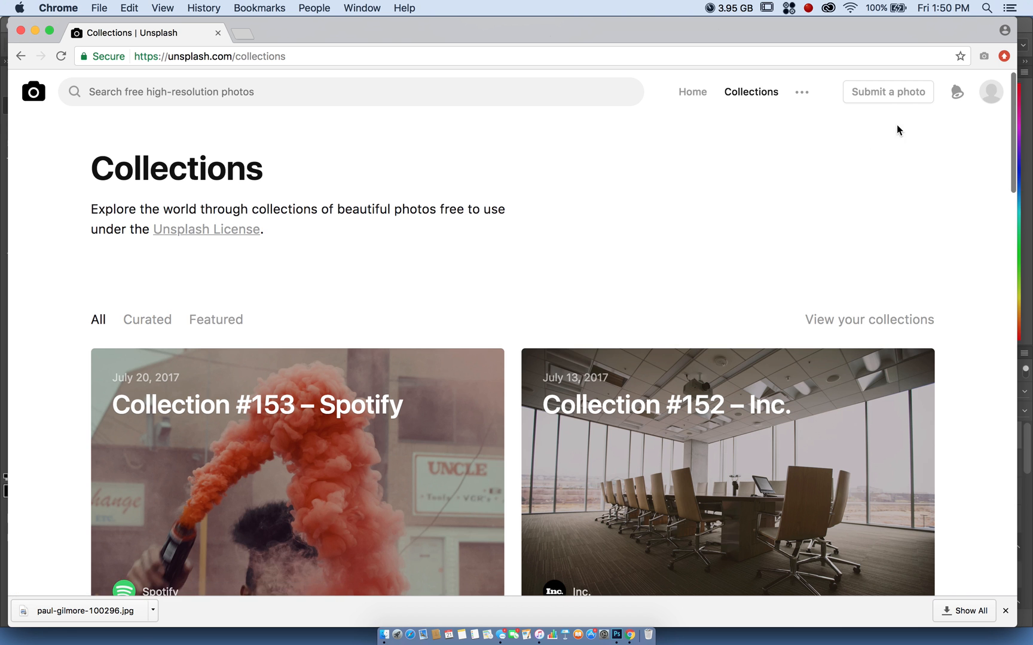
pyautogui.click(997, 94)
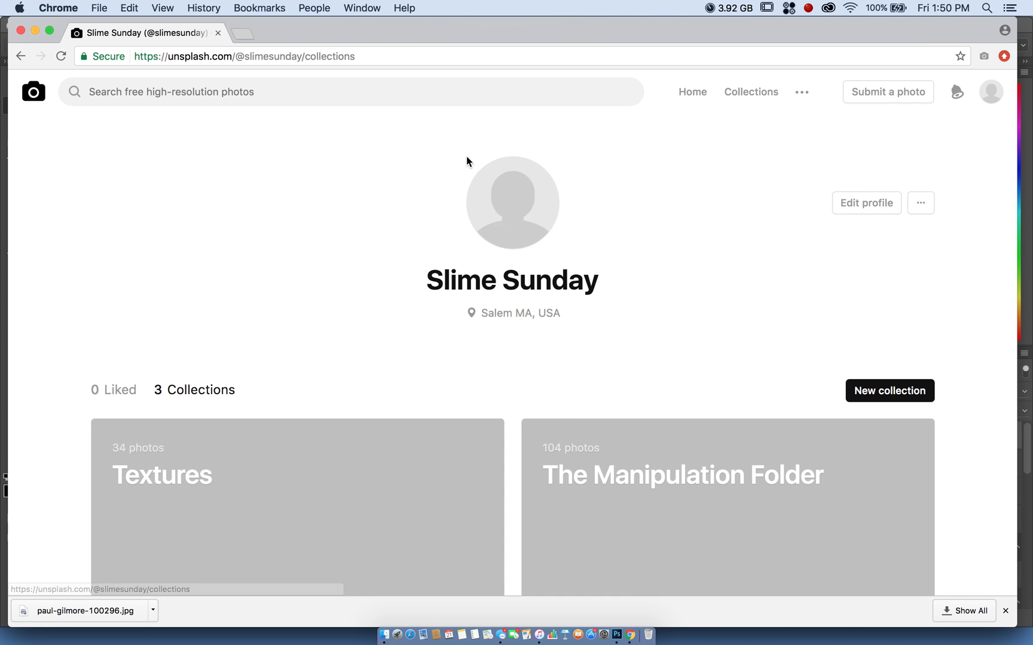
pyautogui.scroll(-3, 461, 167)
pyautogui.scroll(-2, 467, 161)
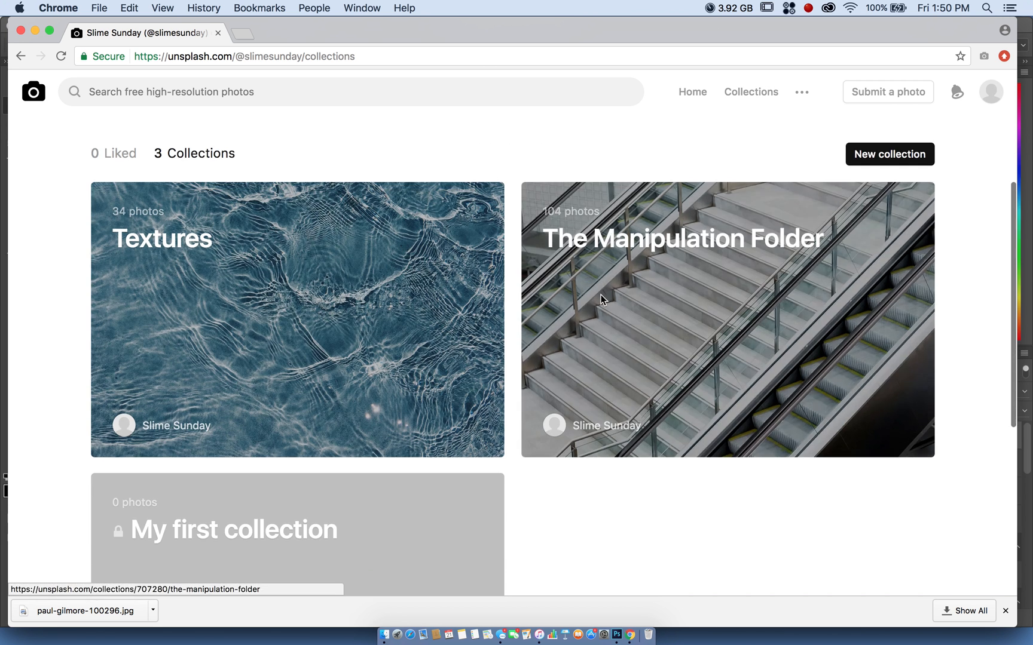
pyautogui.click(591, 356)
# Browse the photos in The Manipulation Folder collection and return to the beginning of the page.
pyautogui.scroll(-5, 511, 287)
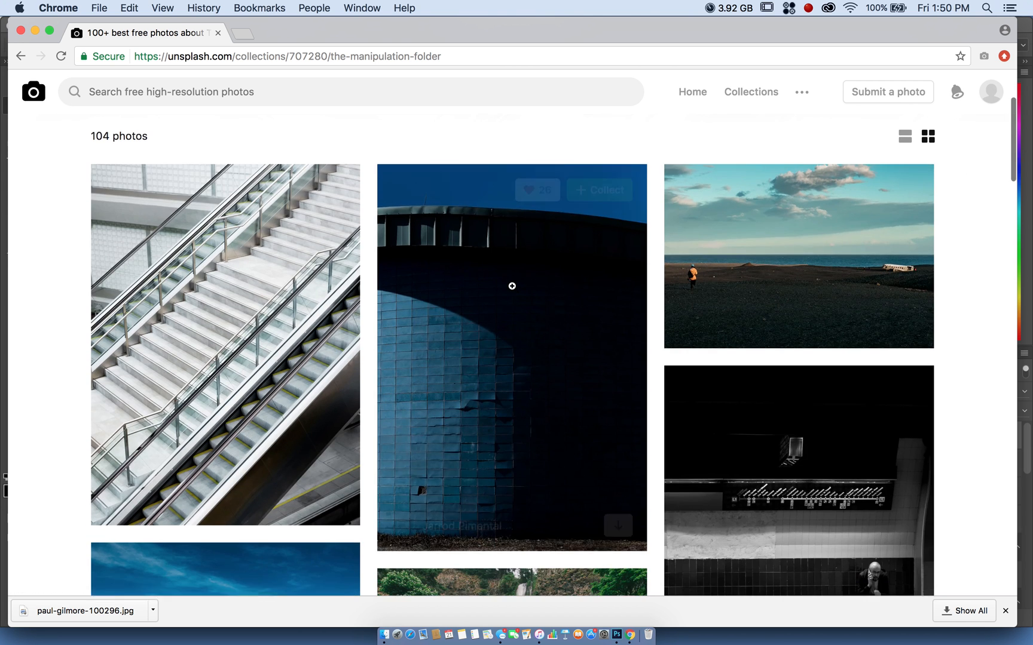
pyautogui.scroll(-3, 512, 291)
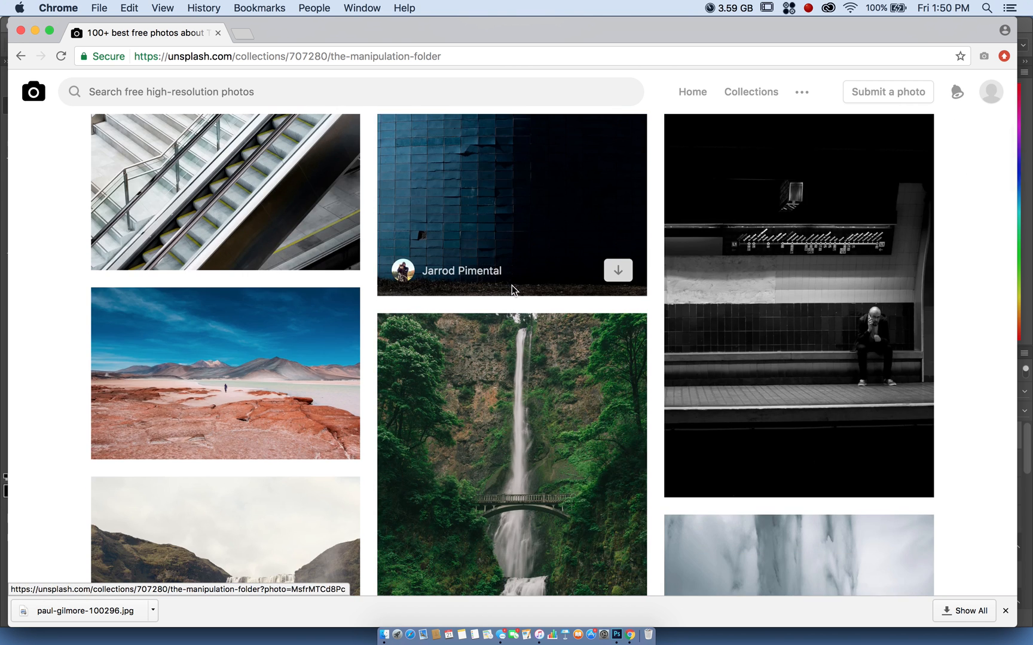
pyautogui.scroll(-12, 511, 289)
pyautogui.scroll(-8, 513, 290)
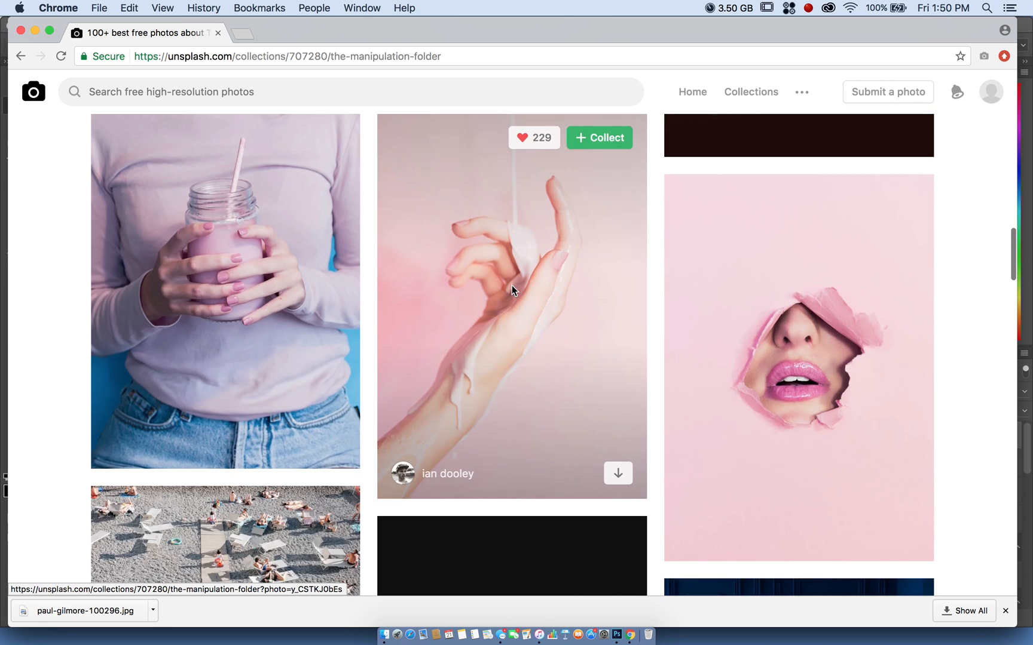
pyautogui.scroll(-11, 512, 291)
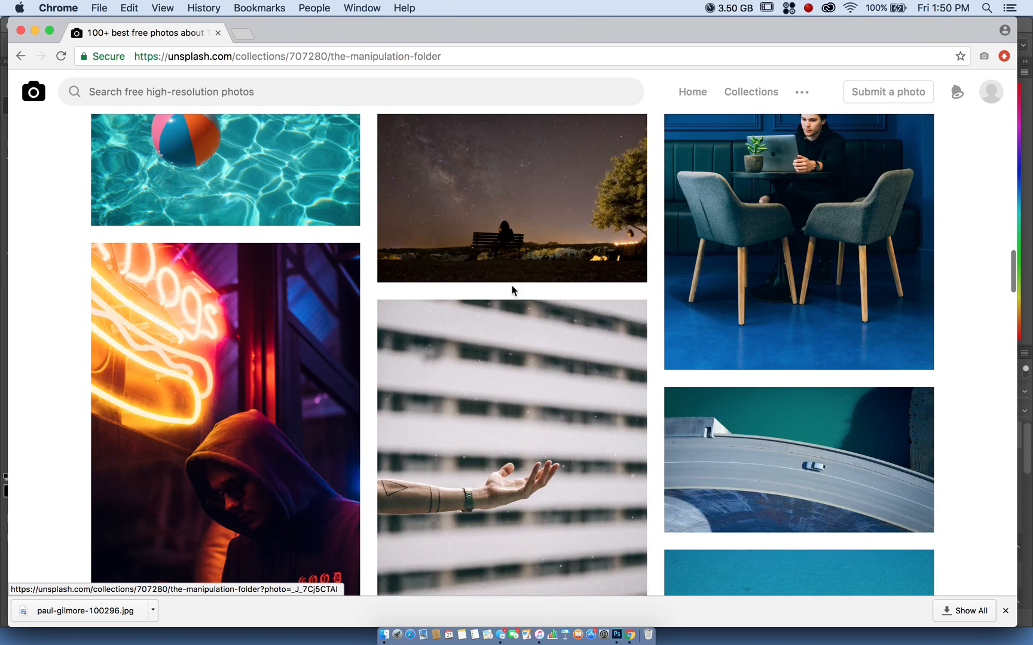
pyautogui.scroll(-11, 512, 290)
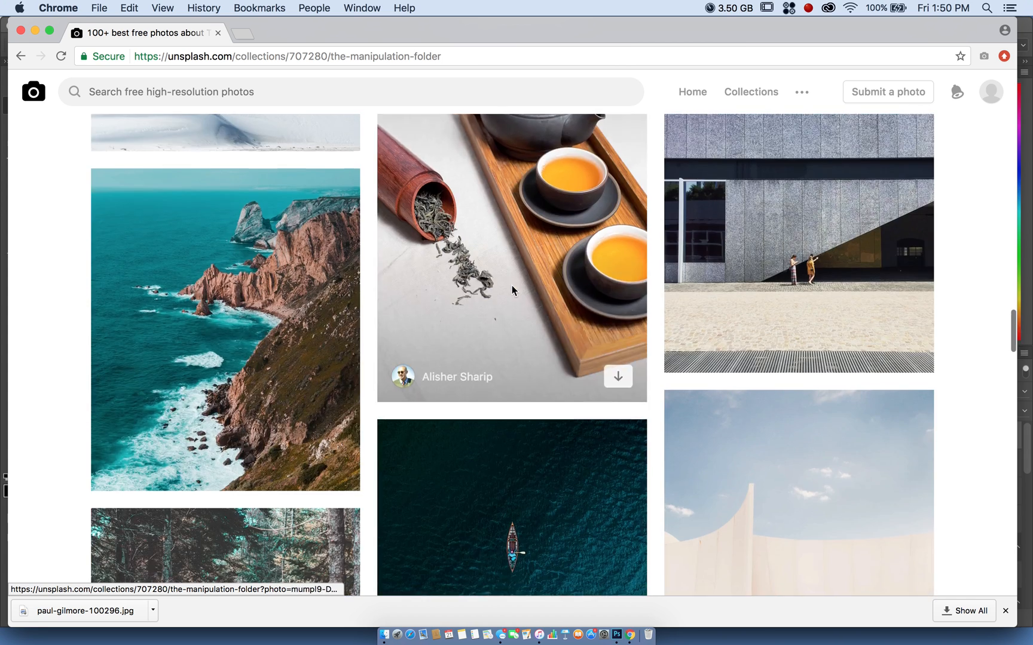
pyautogui.scroll(-13, 511, 291)
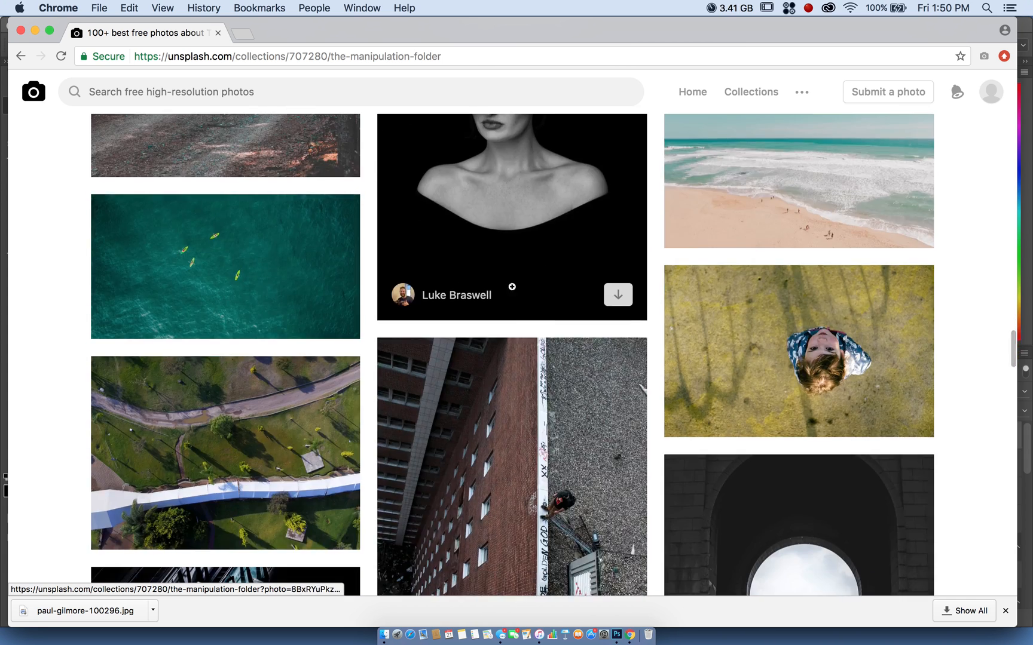
pyautogui.scroll(-10, 511, 291)
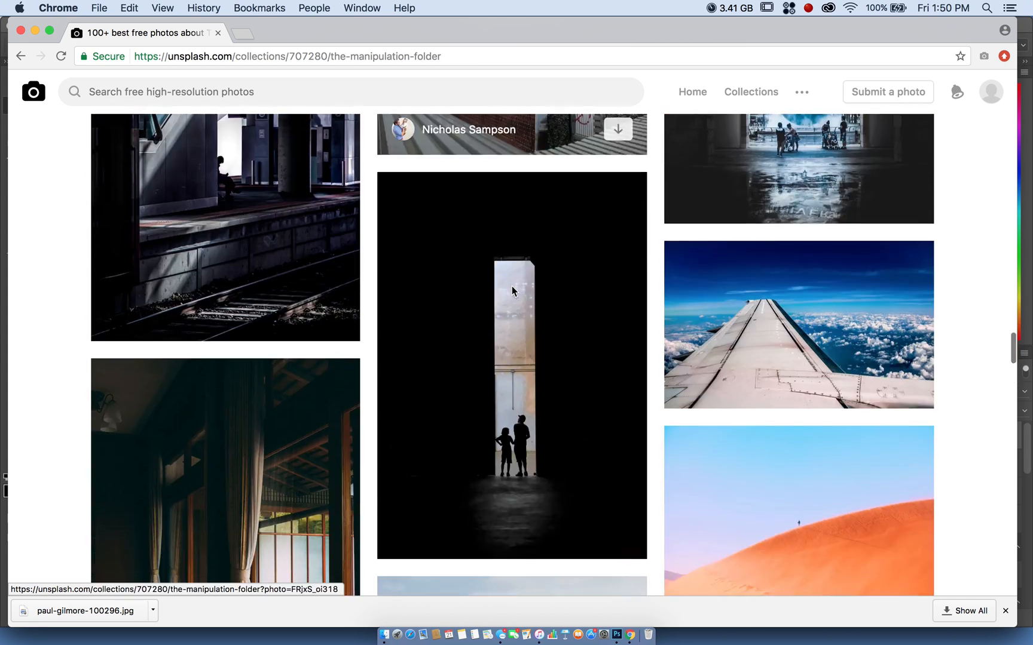
pyautogui.scroll(-5, 511, 291)
pyautogui.scroll(-4, 511, 290)
pyautogui.scroll(-13, 511, 291)
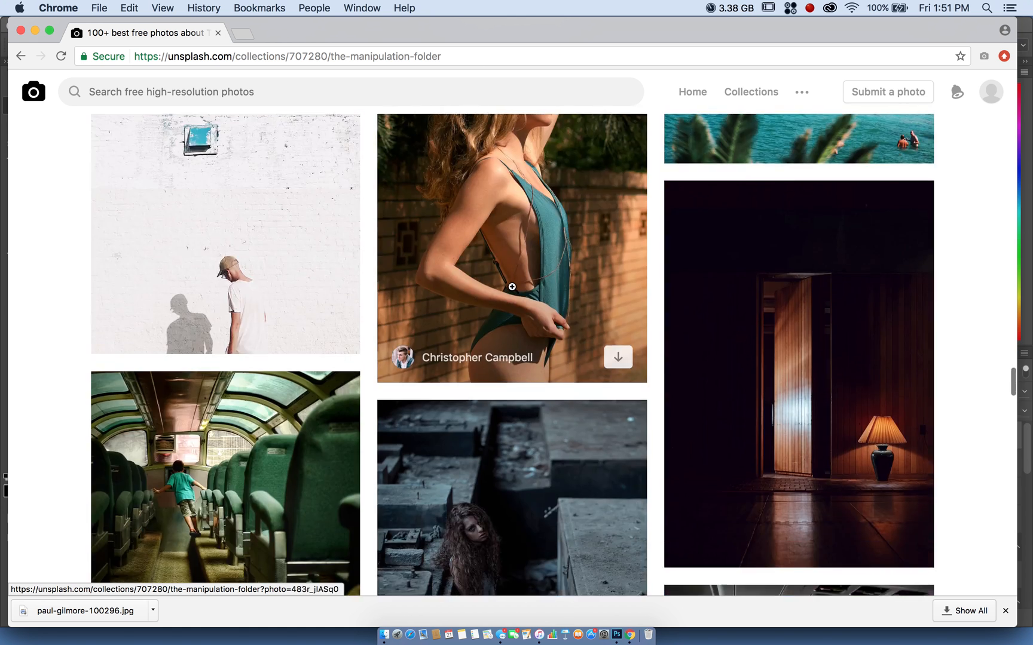
pyautogui.scroll(-18, 511, 290)
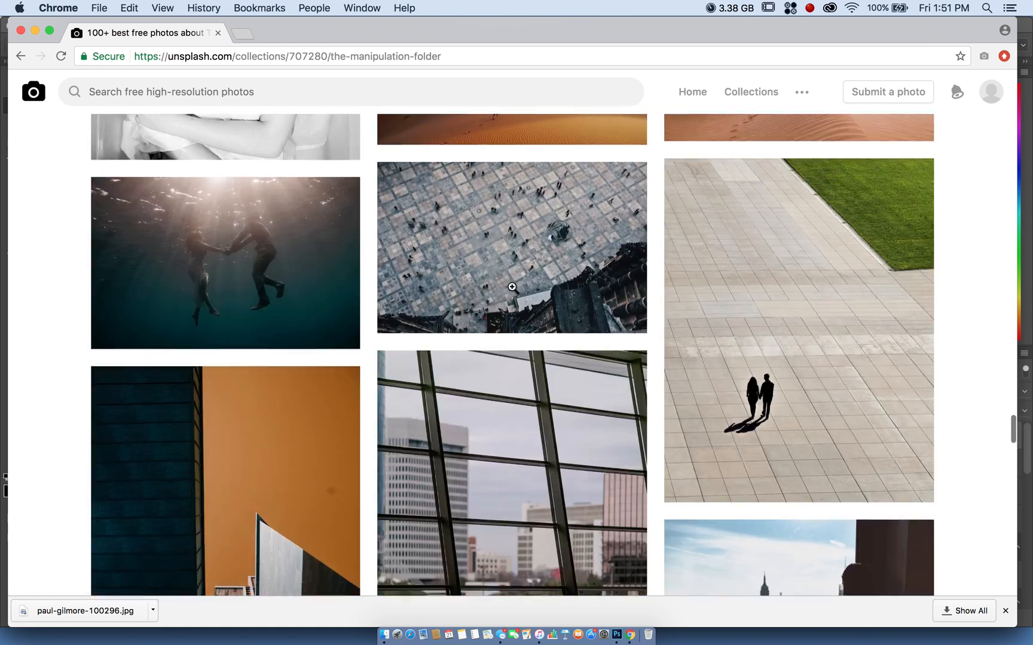
pyautogui.scroll(-20, 511, 291)
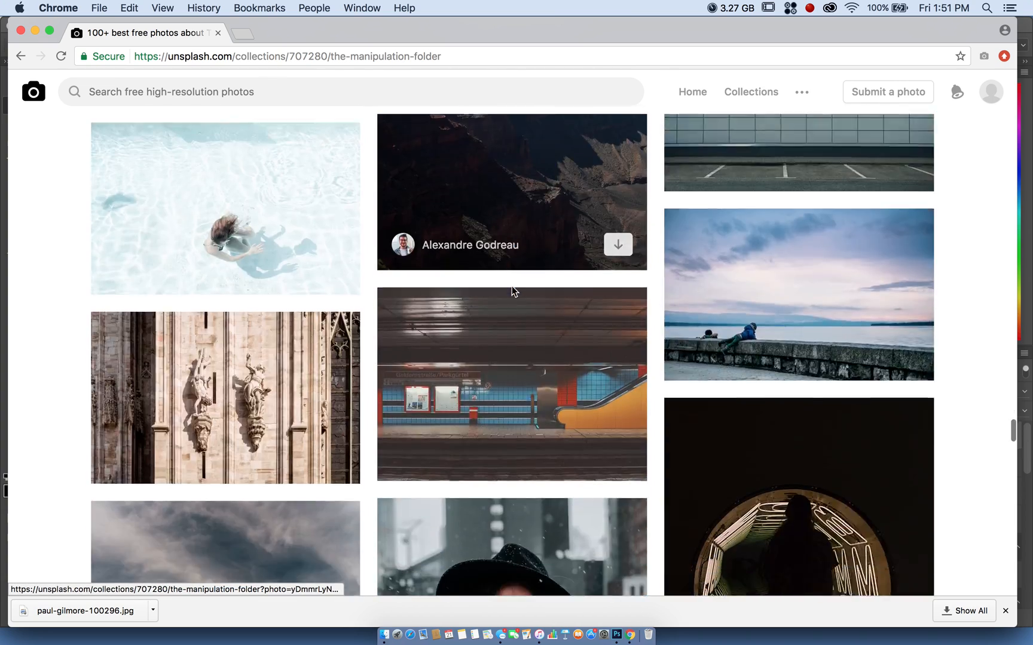
pyautogui.scroll(-11, 512, 291)
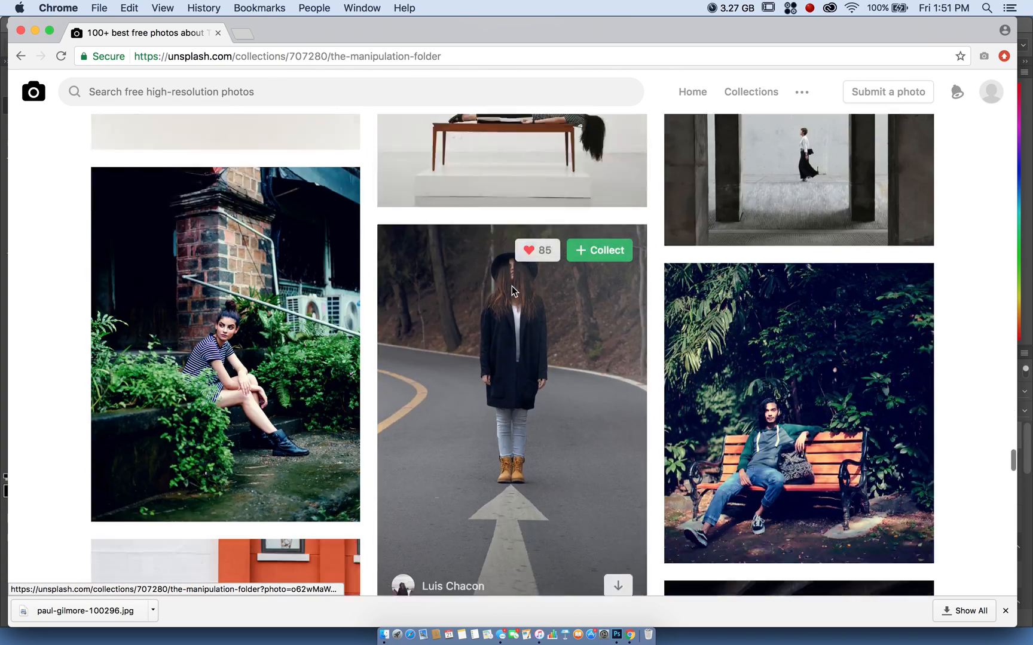
pyautogui.scroll(-14, 512, 291)
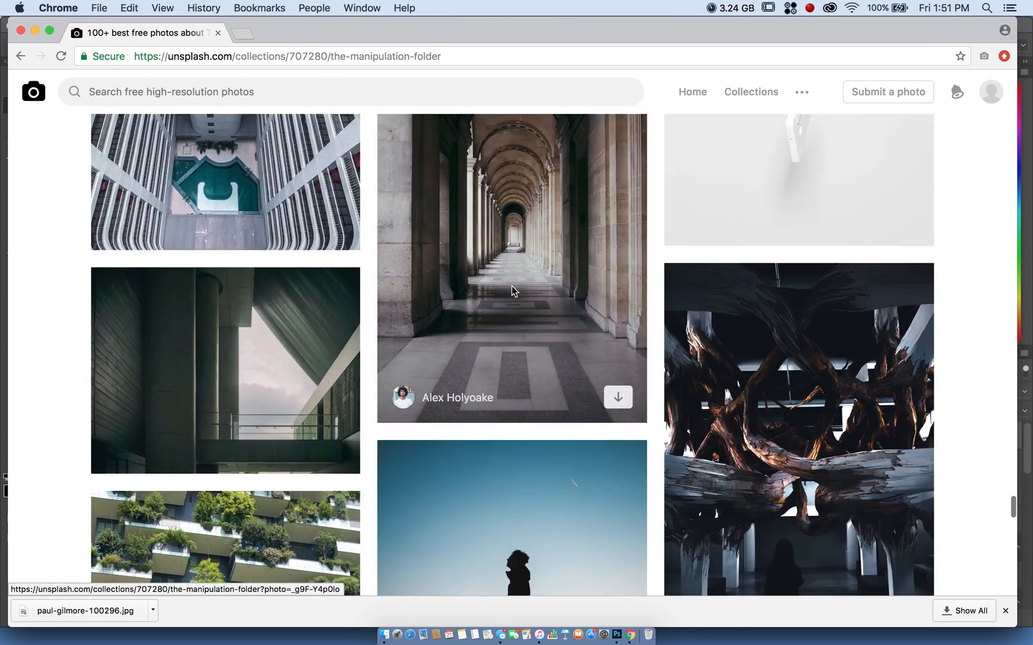
pyautogui.scroll(3, 512, 291)
pyautogui.scroll(20, 512, 291)
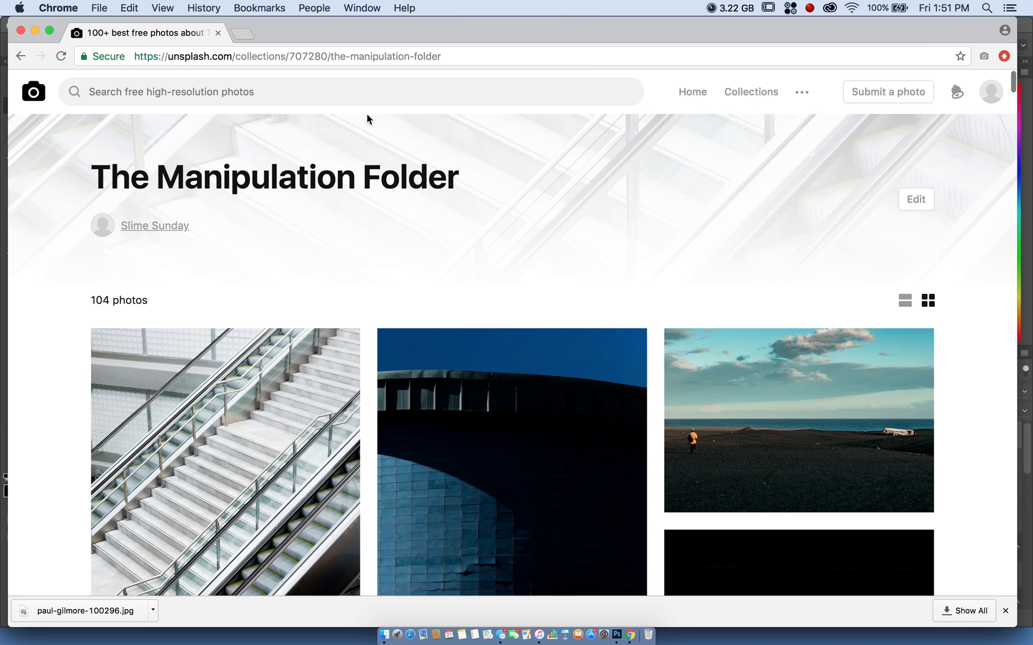
# Search Unsplash for "water journal".
pyautogui.click(451, 99)
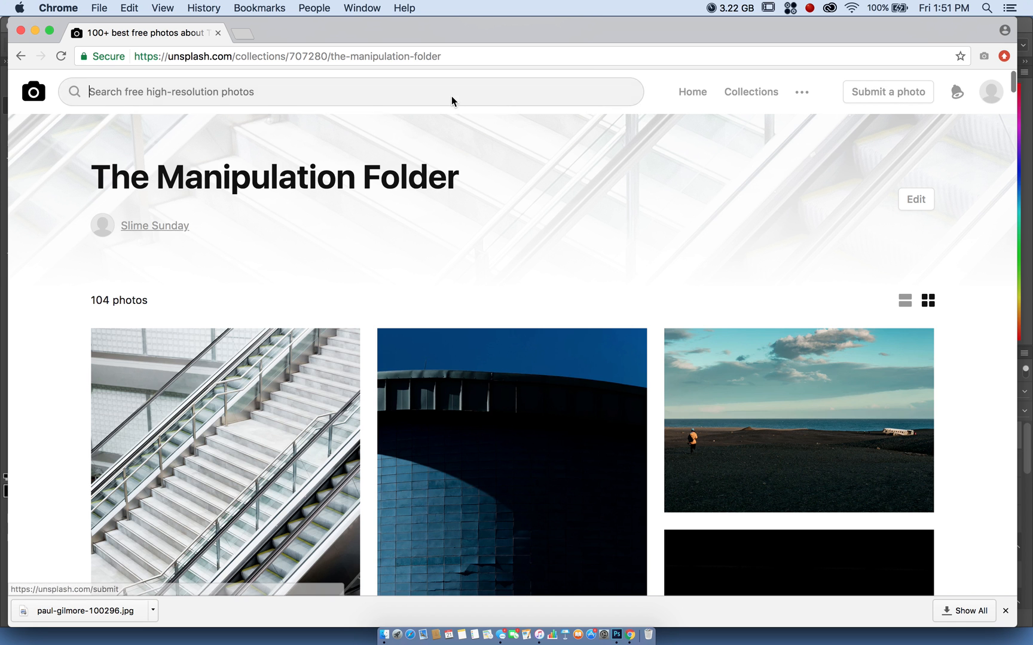
pyautogui.write('the')
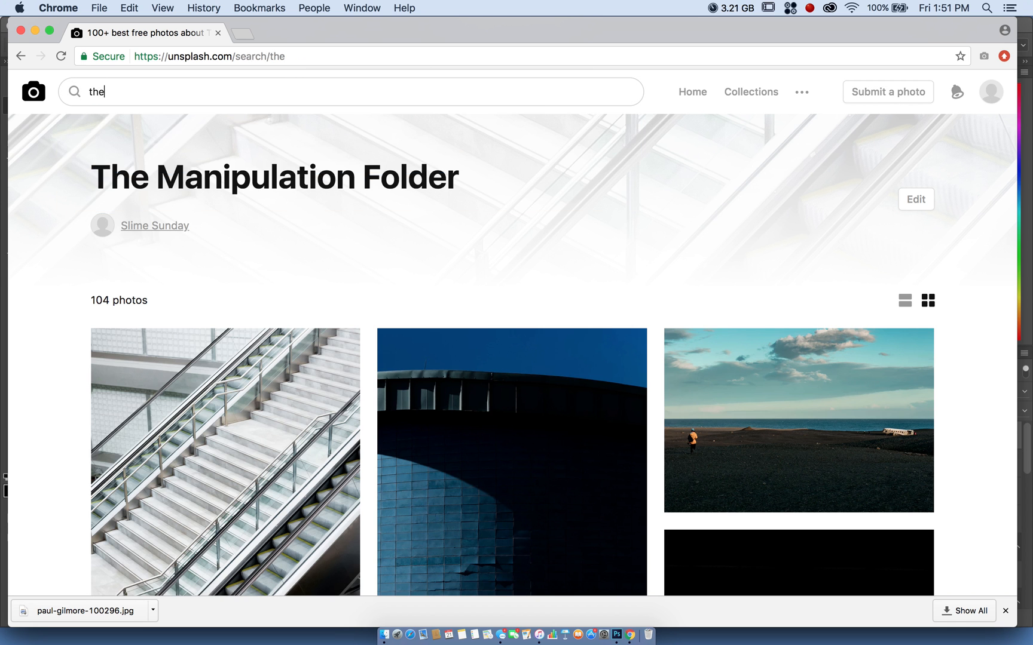
pyautogui.press('Return')
pyautogui.press('BackSpace')
pyautogui.press('BackSpace')
pyautogui.press('BackSpace')
pyautogui.write('water')
pyautogui.press('BackSpace')
pyautogui.write('er journa')
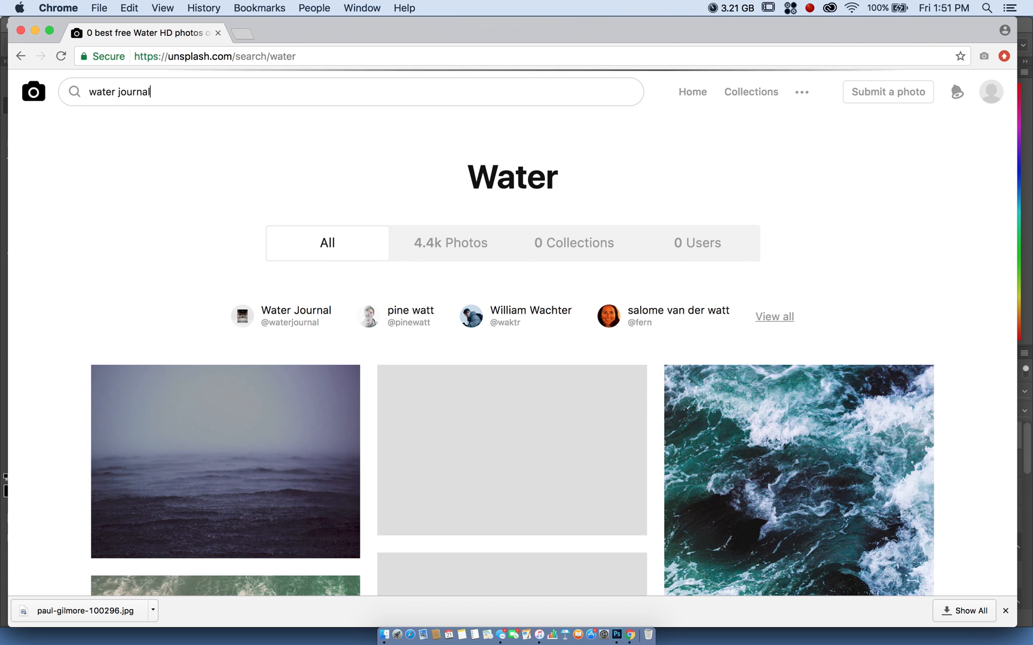
pyautogui.write('l')
# Find Water Journal among the matching users and open the collection in its profile.
pyautogui.scroll(-1, 526, 296)
pyautogui.click(697, 212)
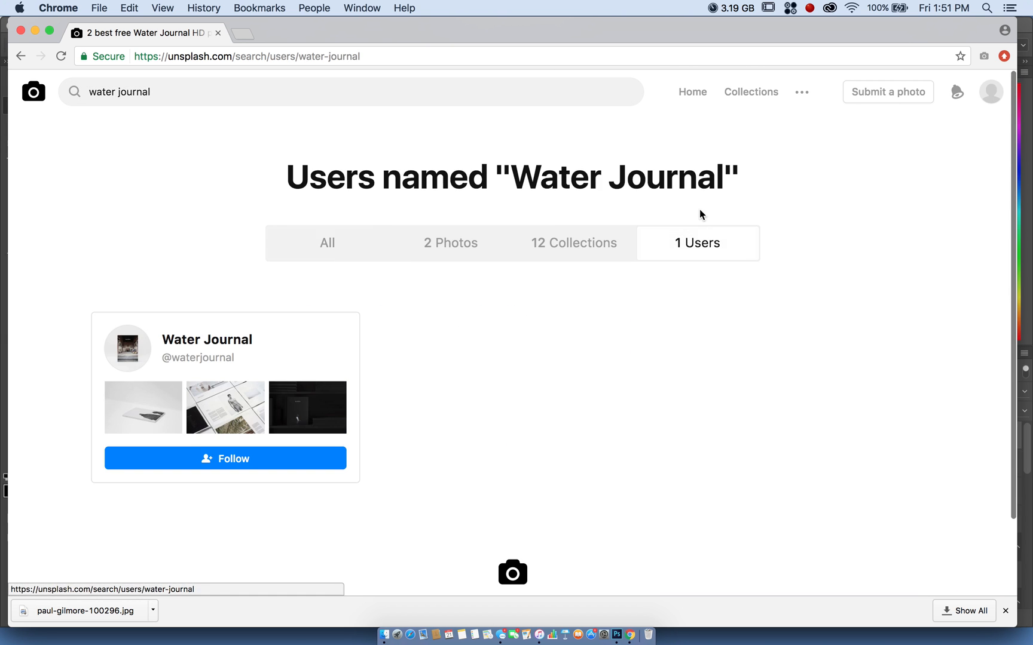
pyautogui.click(211, 341)
pyautogui.scroll(-5, 271, 223)
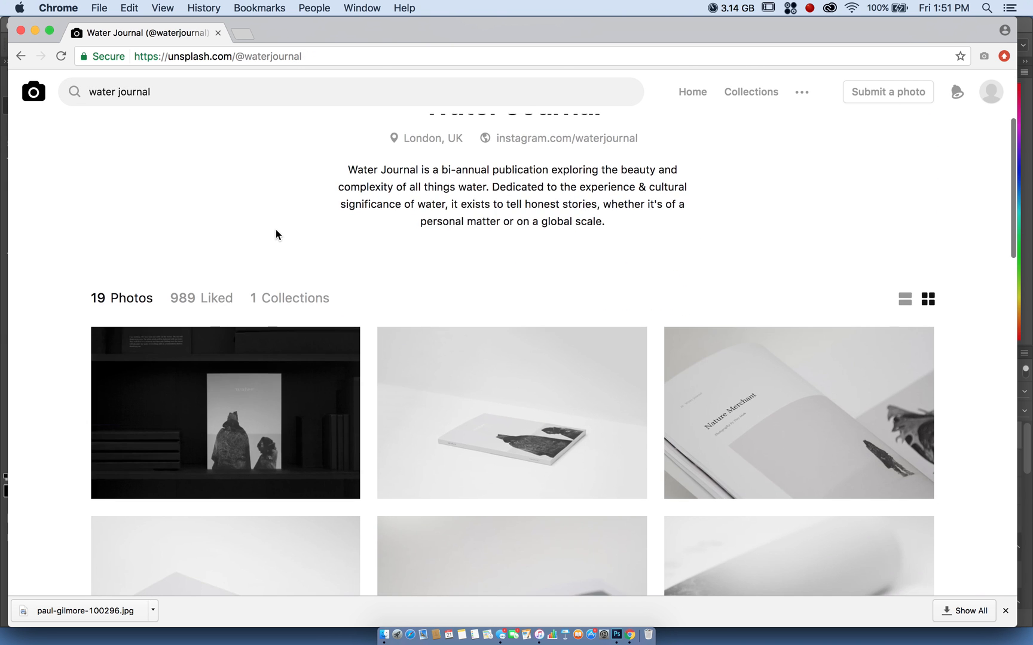
pyautogui.click(281, 300)
pyautogui.scroll(-4, 272, 263)
pyautogui.click(256, 330)
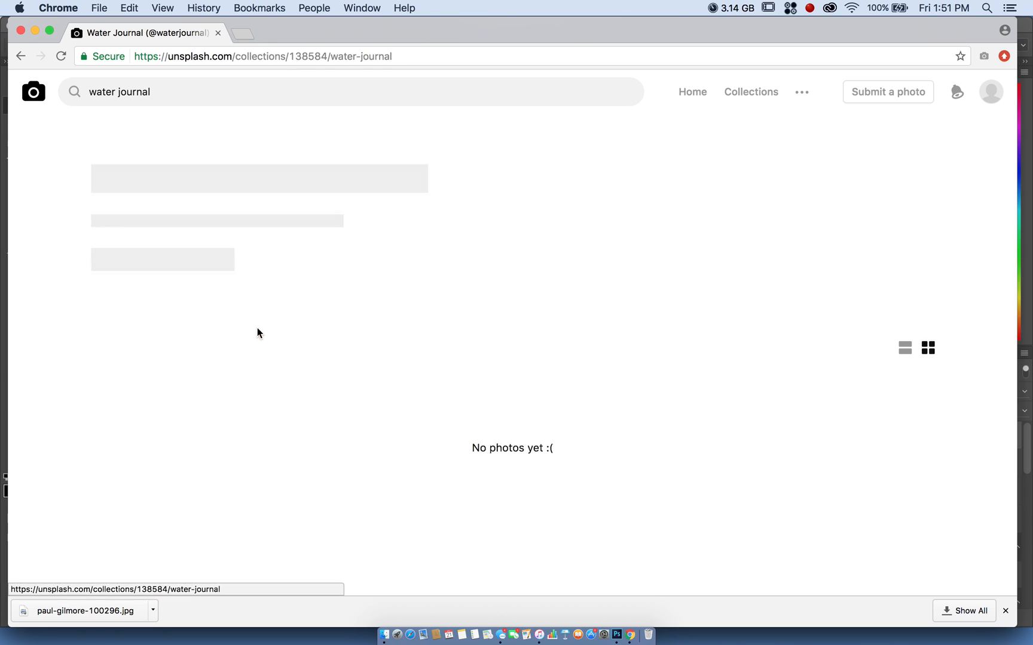
# Browse through the photos in the Water Journal collection.
pyautogui.scroll(-15, 305, 192)
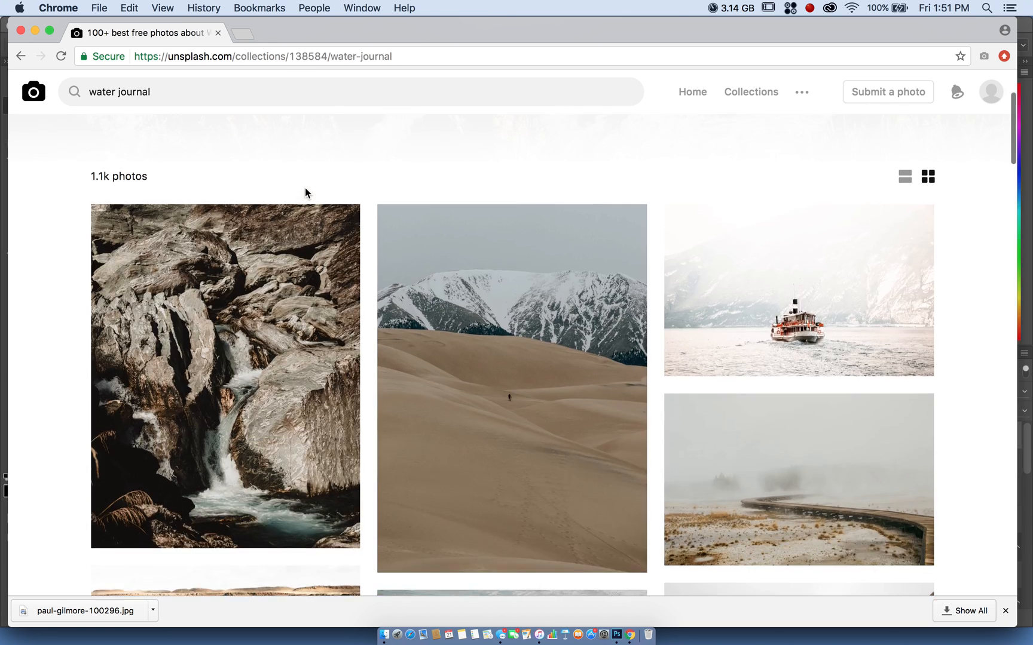
pyautogui.scroll(-20, 305, 192)
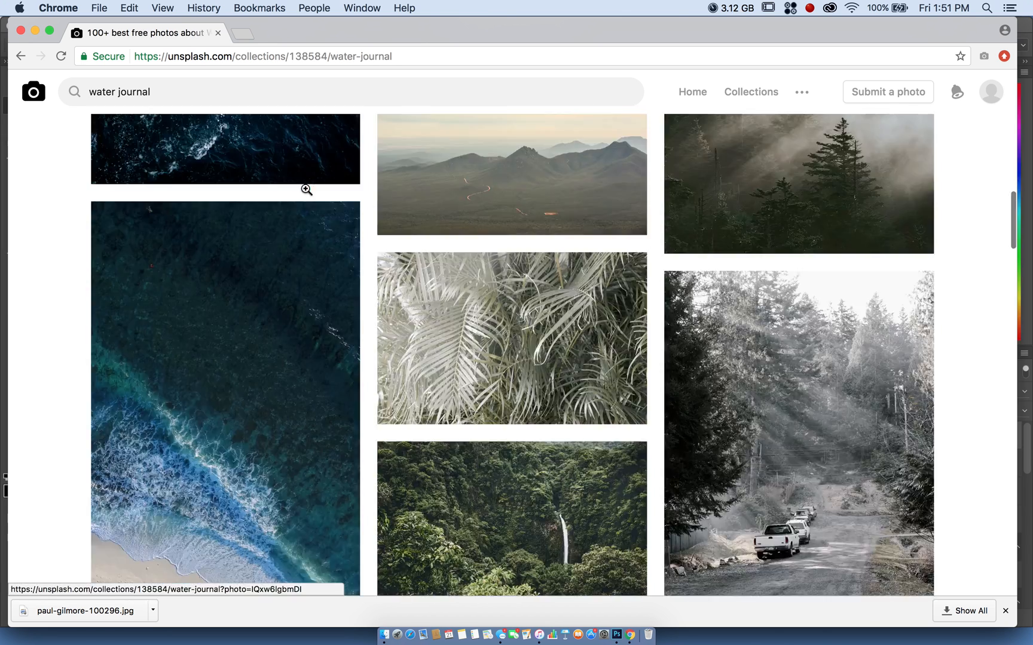
pyautogui.scroll(-15, 306, 192)
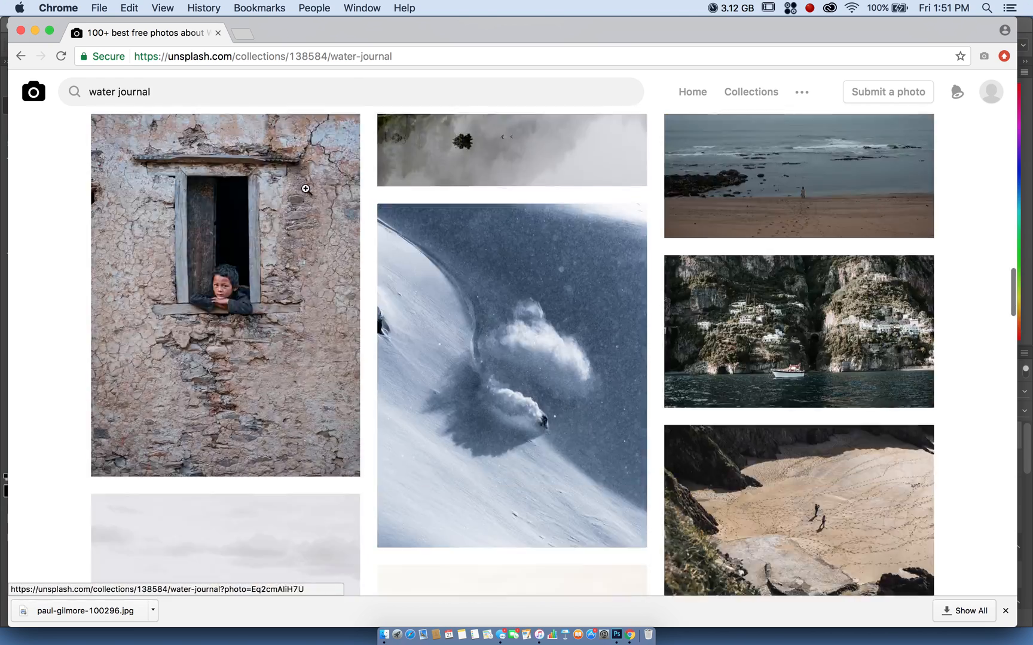
pyautogui.scroll(-20, 305, 193)
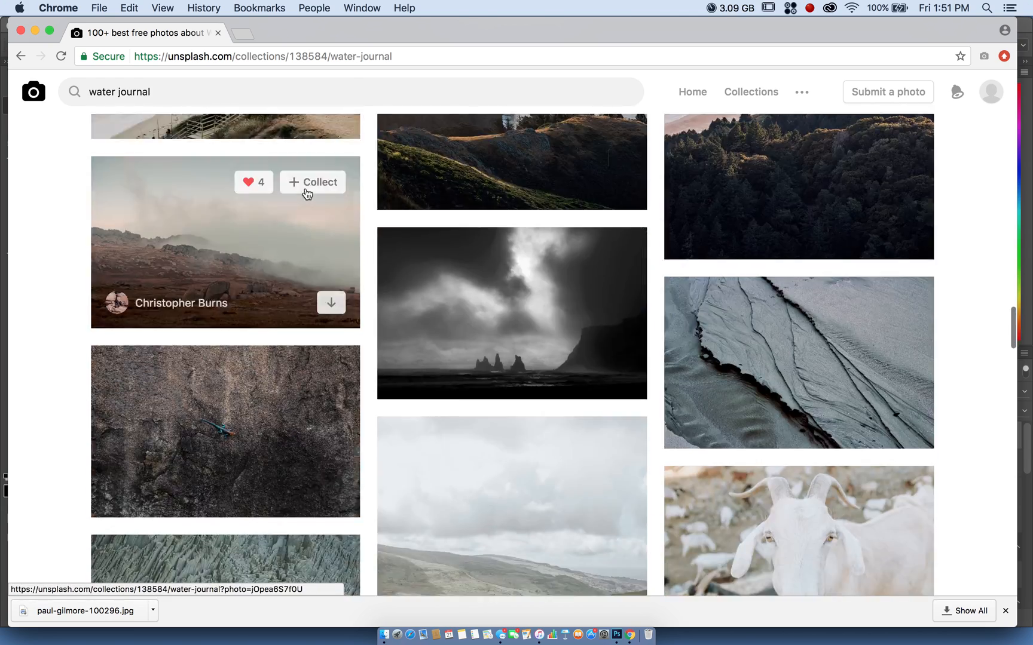
pyautogui.scroll(-20, 305, 192)
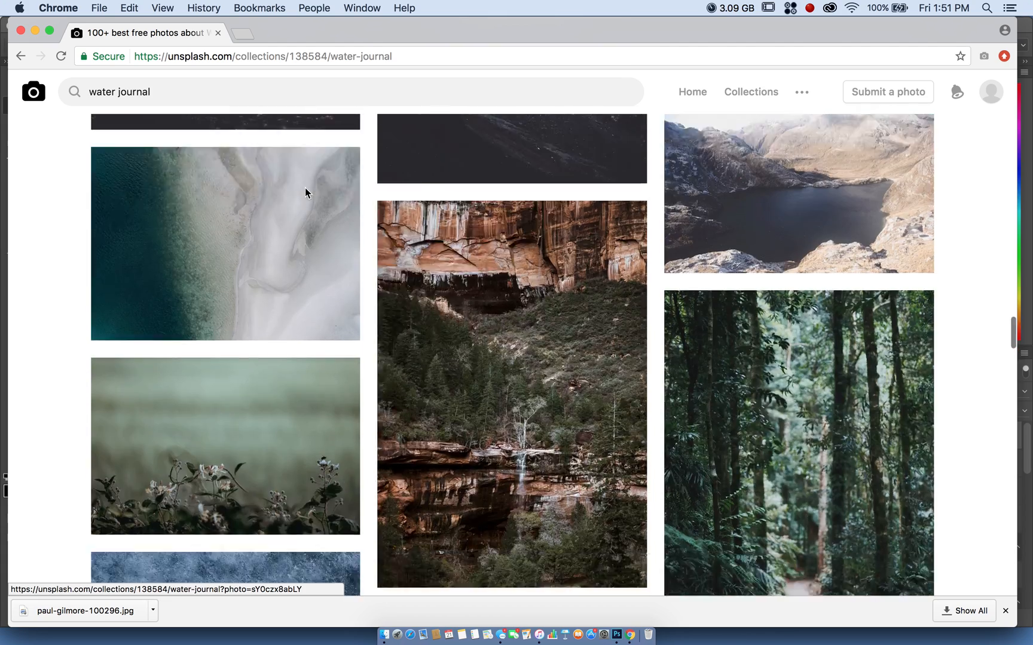
pyautogui.scroll(-20, 305, 192)
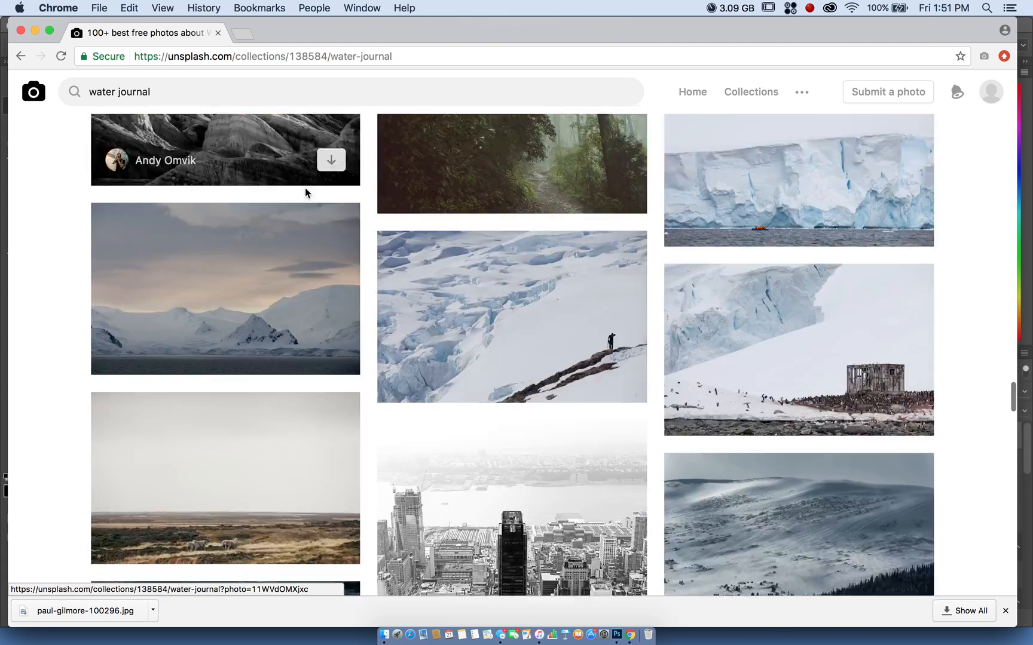
pyautogui.scroll(-15, 305, 193)
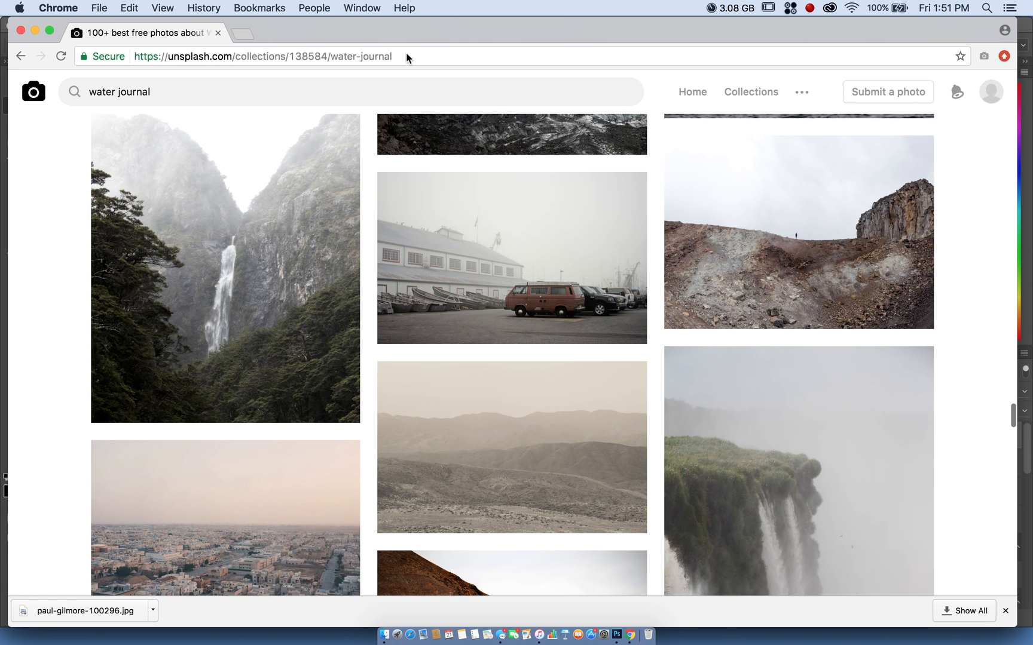
# Find "wikimedia commons" on the web and look over the site's main page.
pyautogui.click(406, 56)
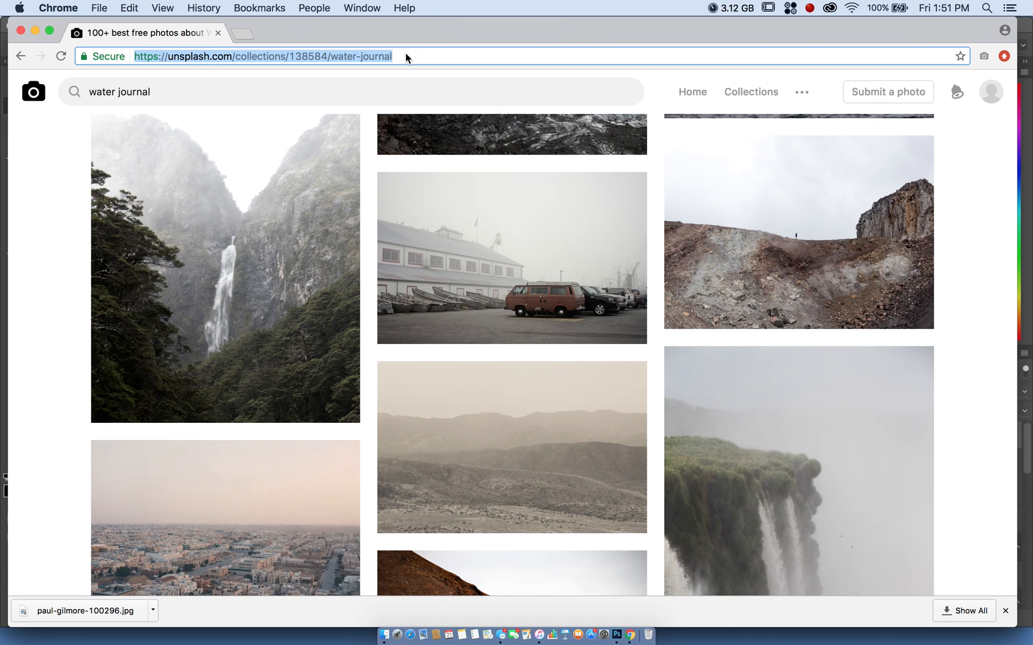
pyautogui.write('wikimedia')
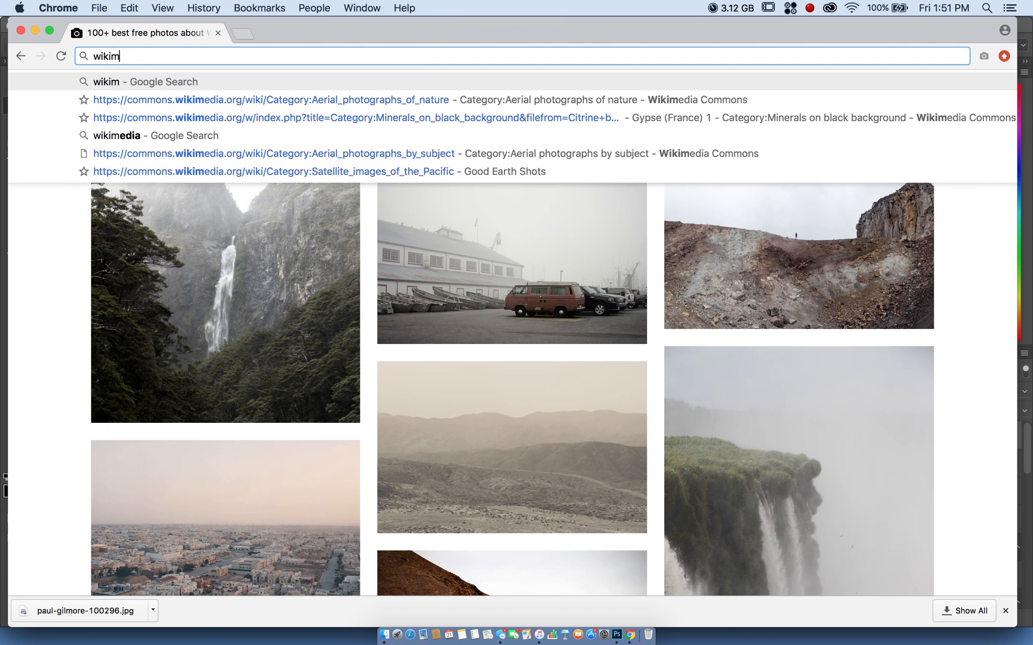
pyautogui.write(' commons')
pyautogui.press('Return')
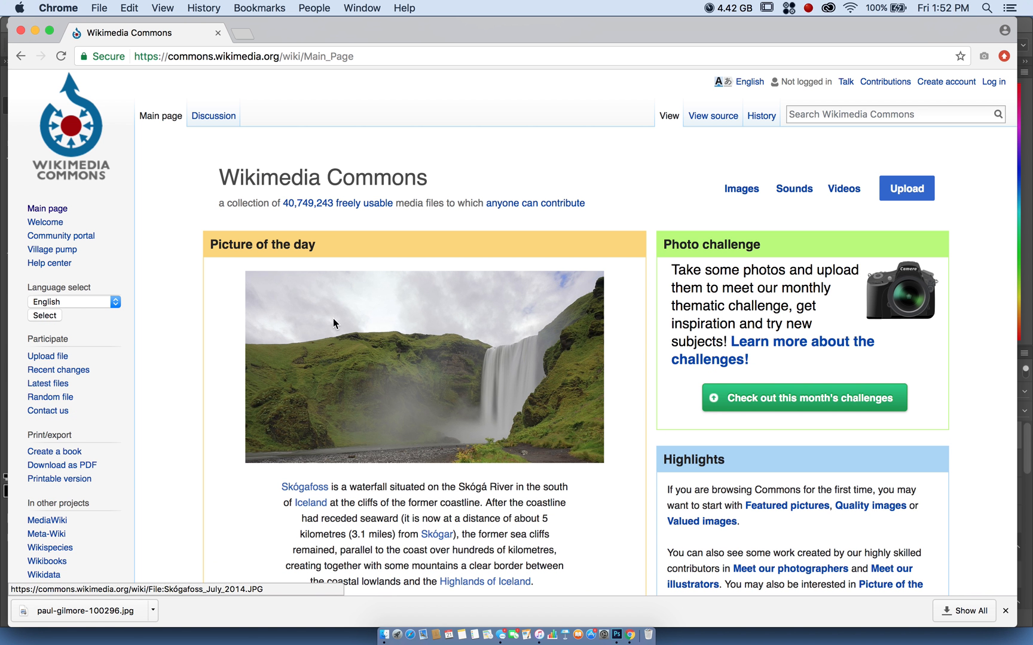
pyautogui.scroll(-15, 480, 277)
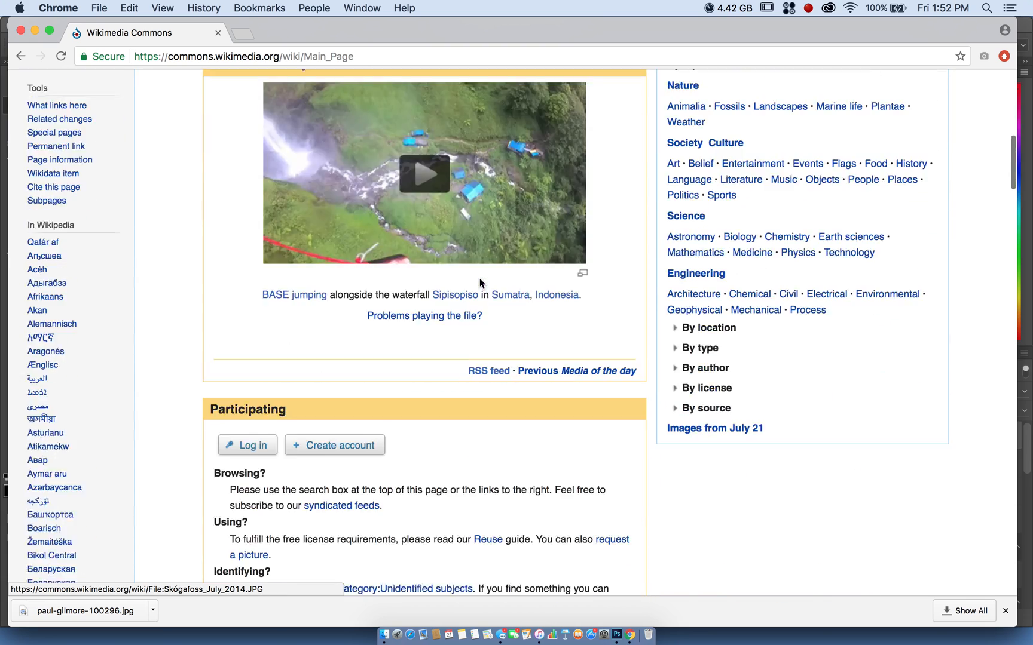
pyautogui.scroll(15, 479, 277)
# Search Wikimedia Commons for "mineral" and open the enlarged view of the blue-and-white fluorite and quartz photo.
pyautogui.click(925, 113)
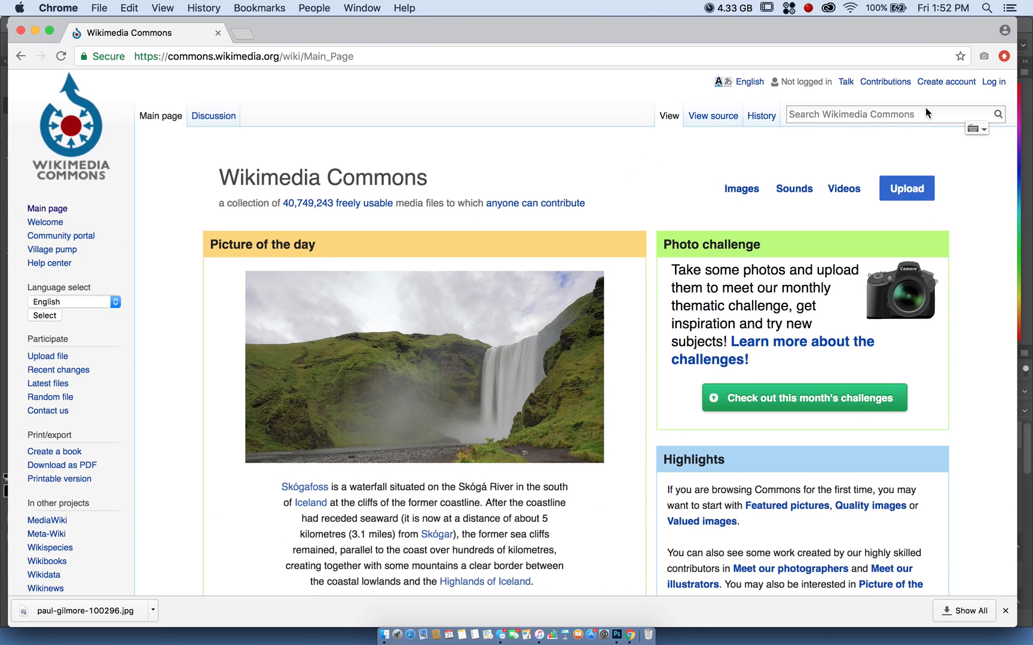
pyautogui.write('min')
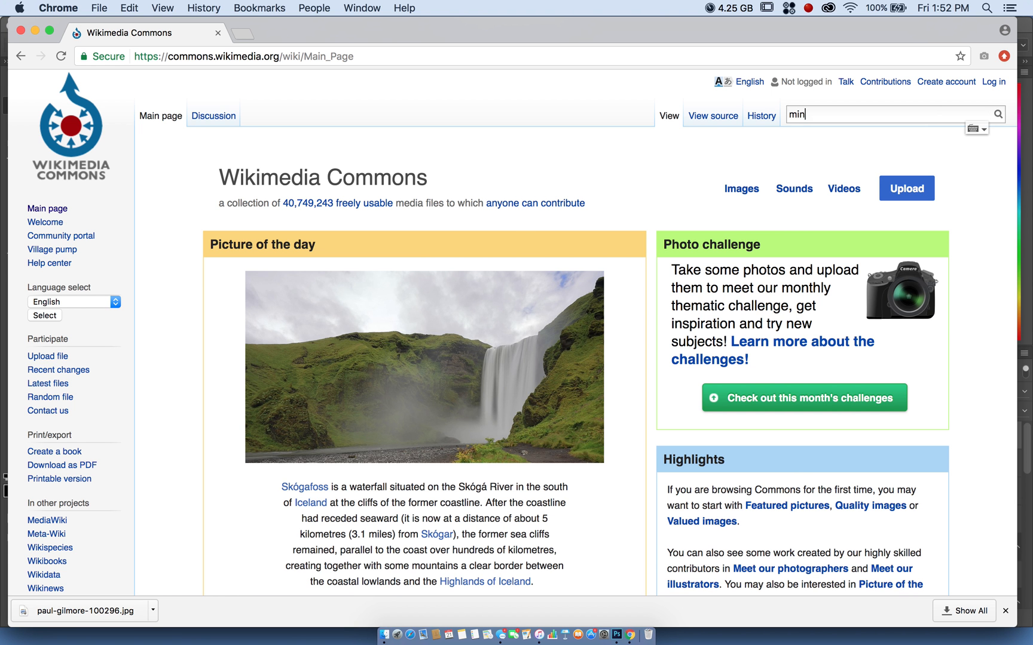
pyautogui.write('eral')
pyautogui.press('Return')
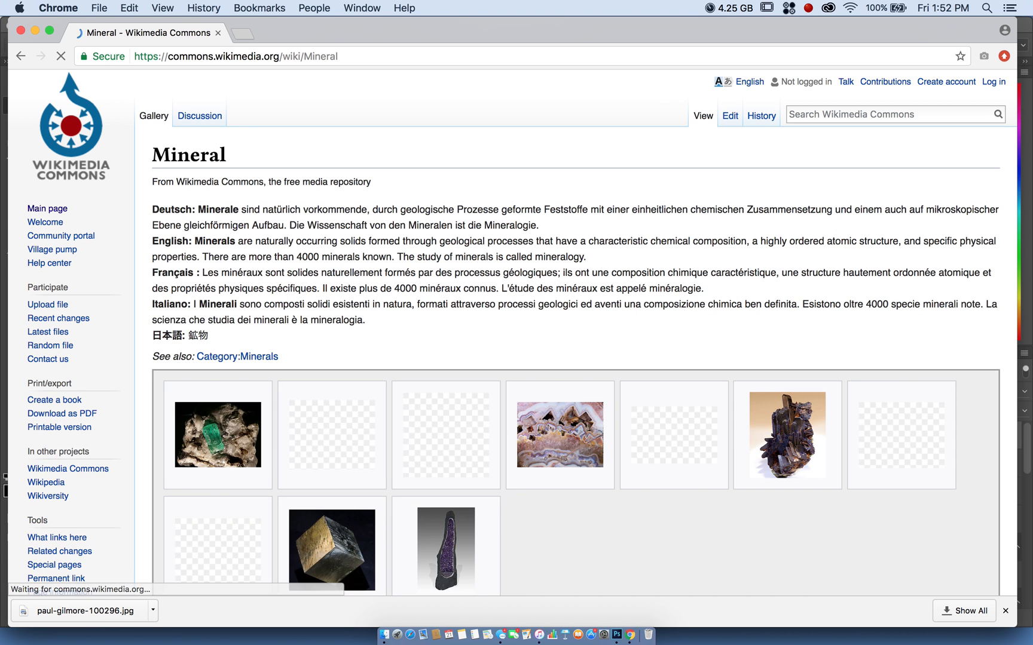
pyautogui.scroll(-5, 742, 215)
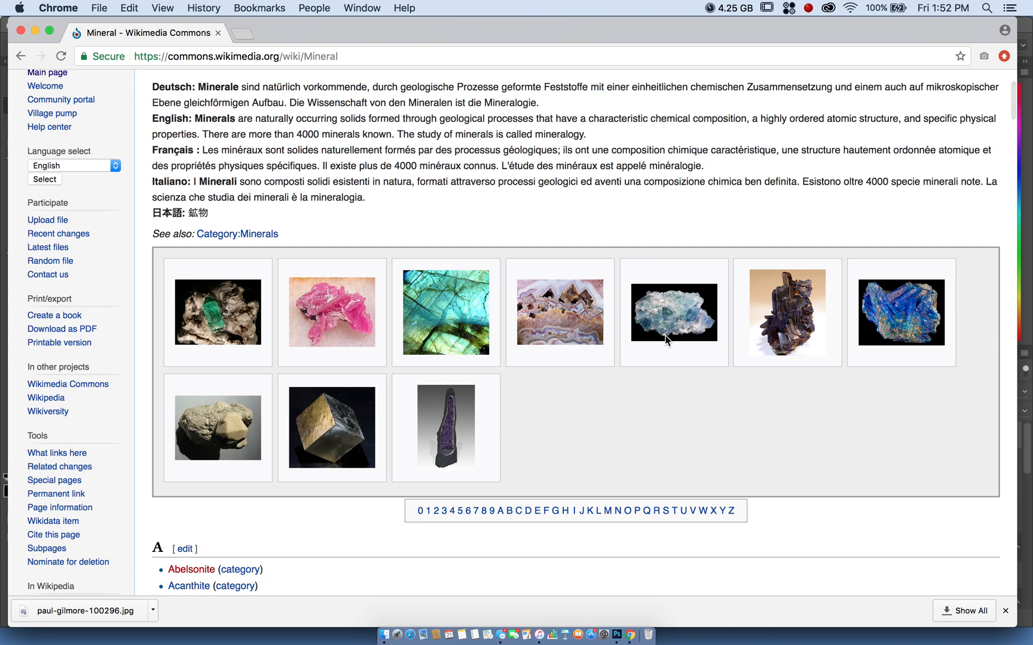
pyautogui.click(684, 311)
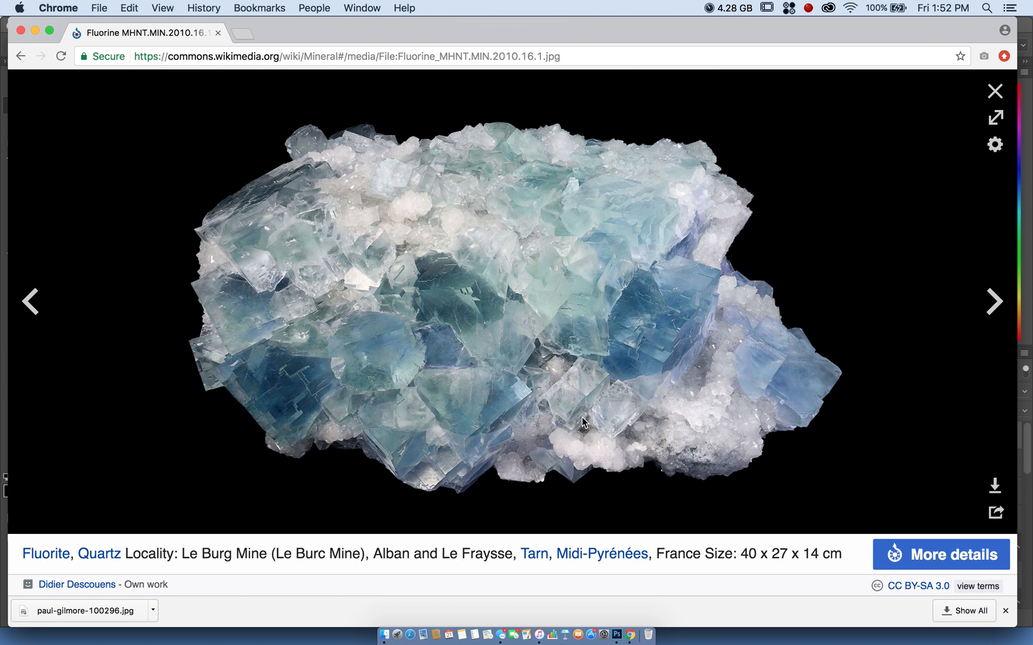
# View the fluorite photo at full resolution, then return to the Mineral gallery page.
pyautogui.click(569, 245)
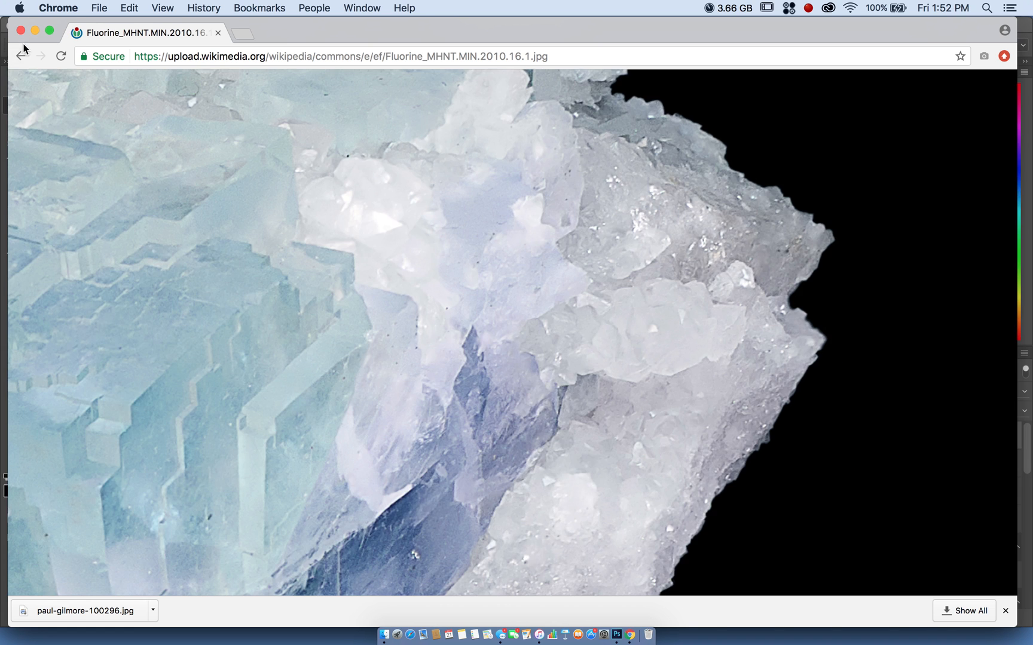
pyautogui.click(23, 53)
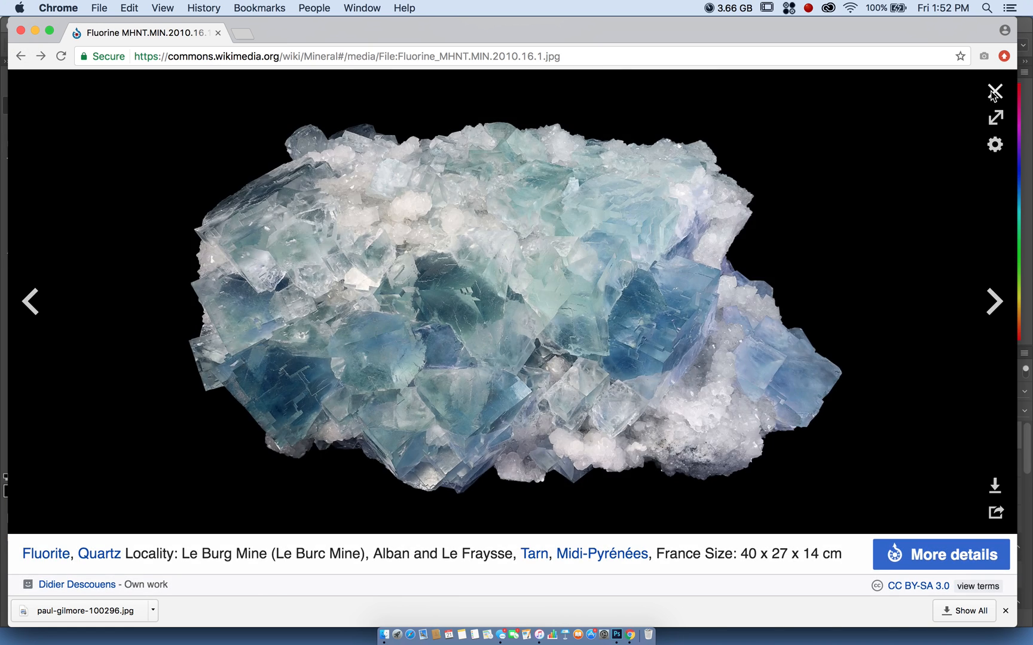
pyautogui.click(993, 90)
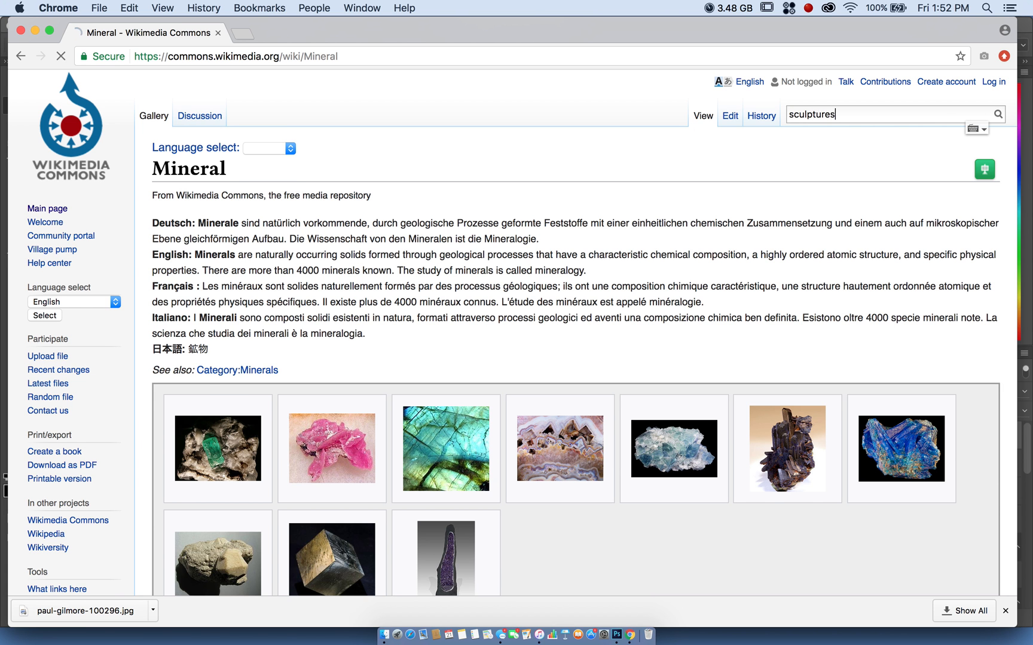
# Search Wikimedia Commons for "sculptures" and browse the media files in that category.
pyautogui.scroll(-15, 717, 181)
pyautogui.scroll(-10, 716, 183)
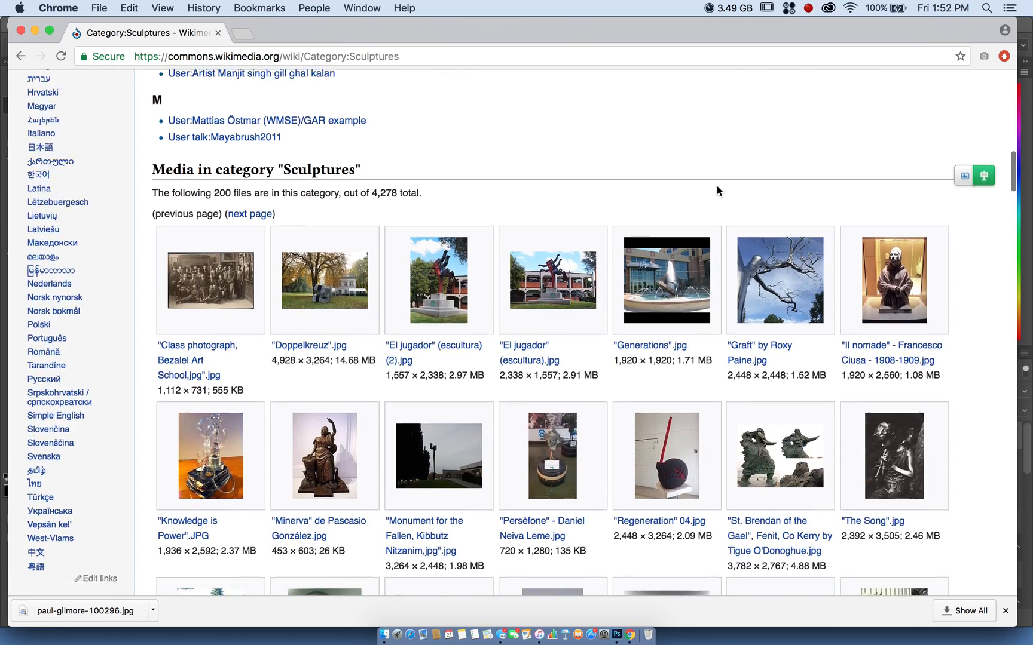
pyautogui.scroll(-10, 714, 203)
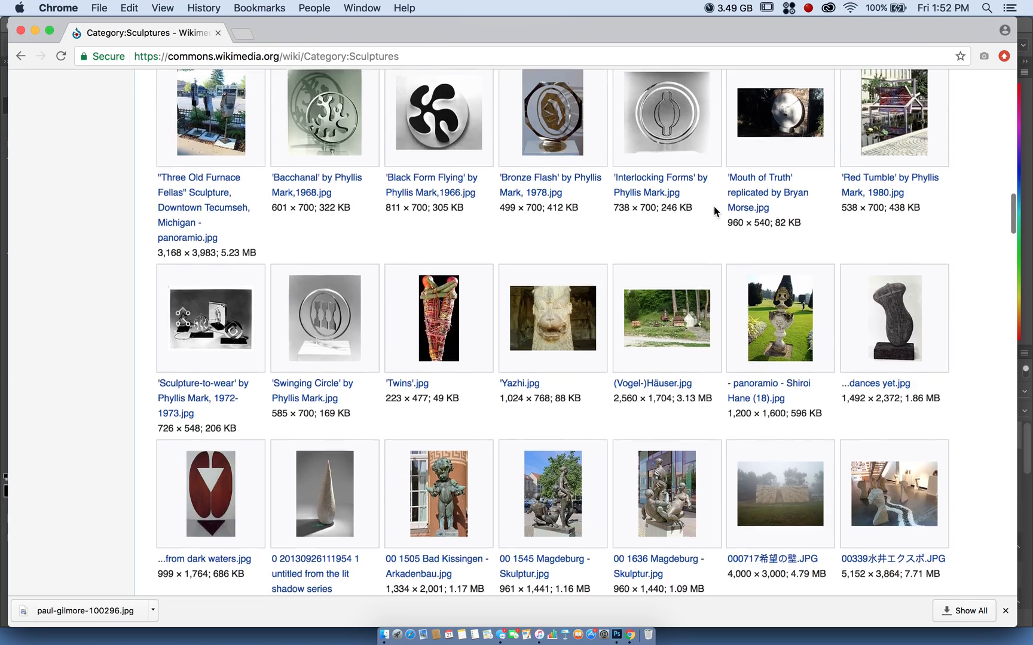
pyautogui.scroll(-3, 713, 207)
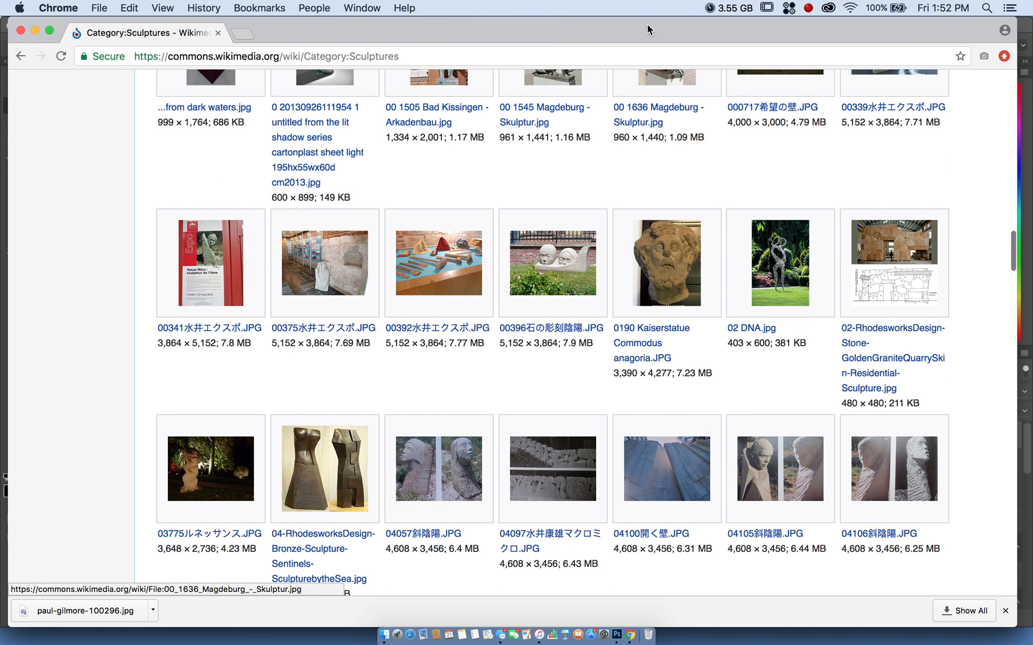
# Go to the Metropolitan Museum website, metmuseum.org, and search it for "marble".
pyautogui.click(549, 57)
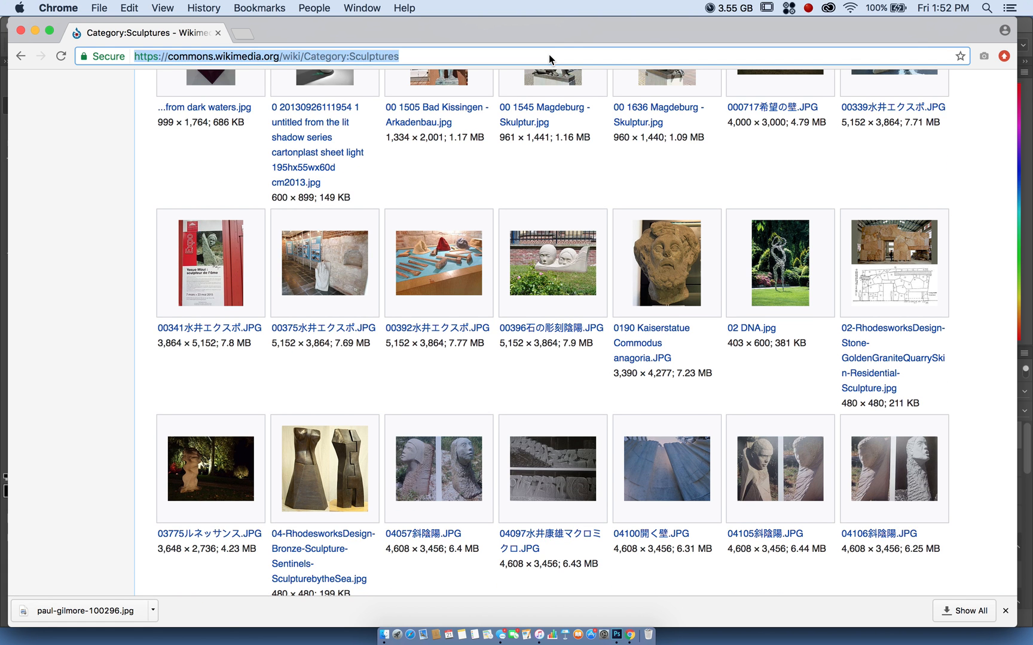
pyautogui.write('met muse')
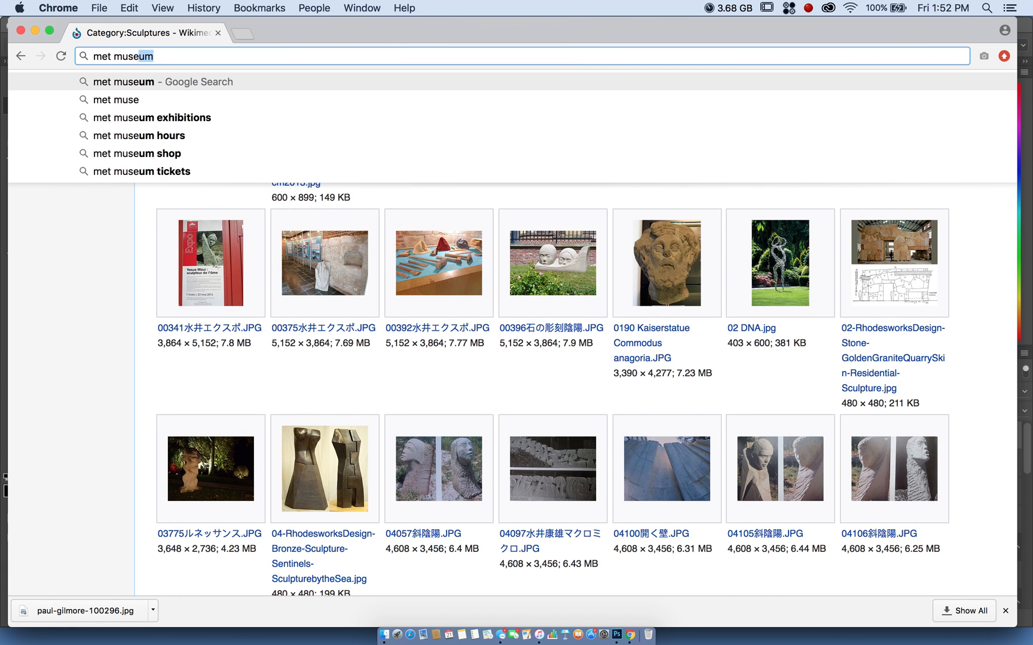
pyautogui.press('Return')
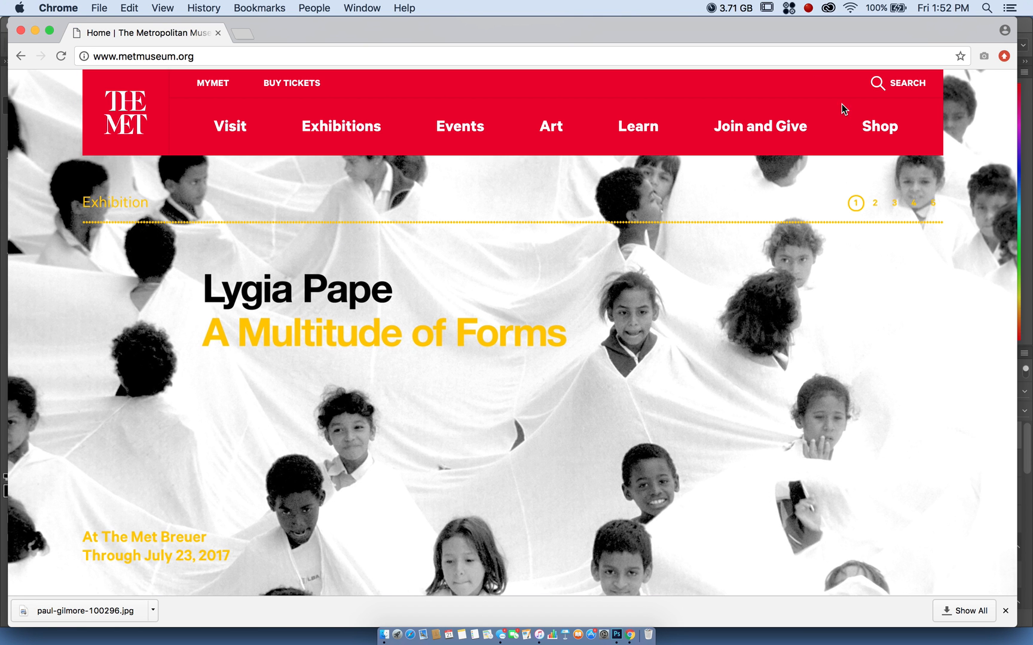
pyautogui.click(877, 83)
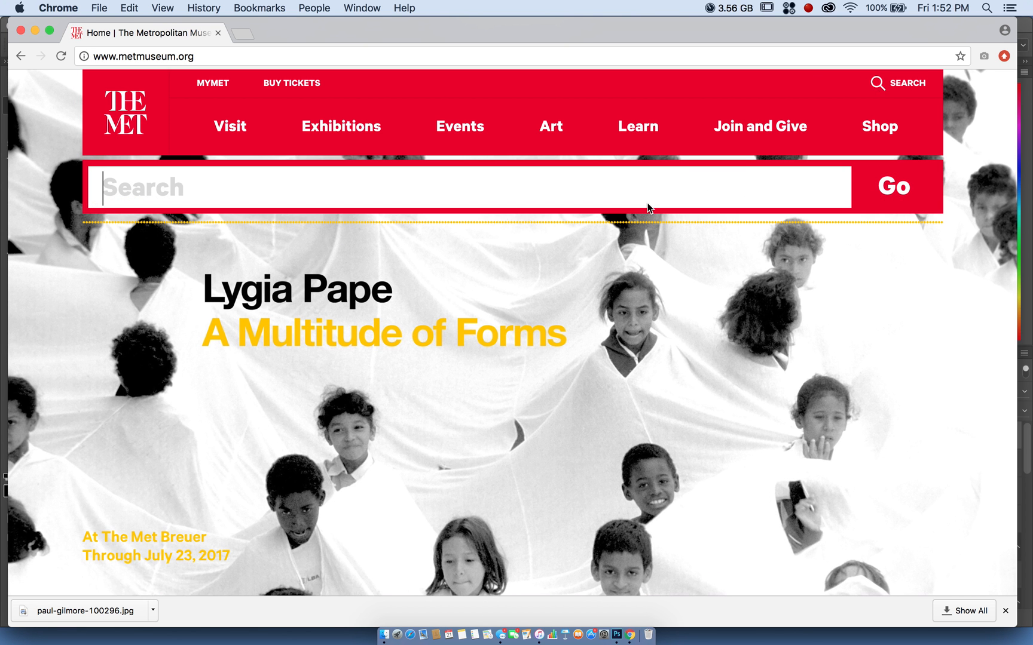
pyautogui.write('ma')
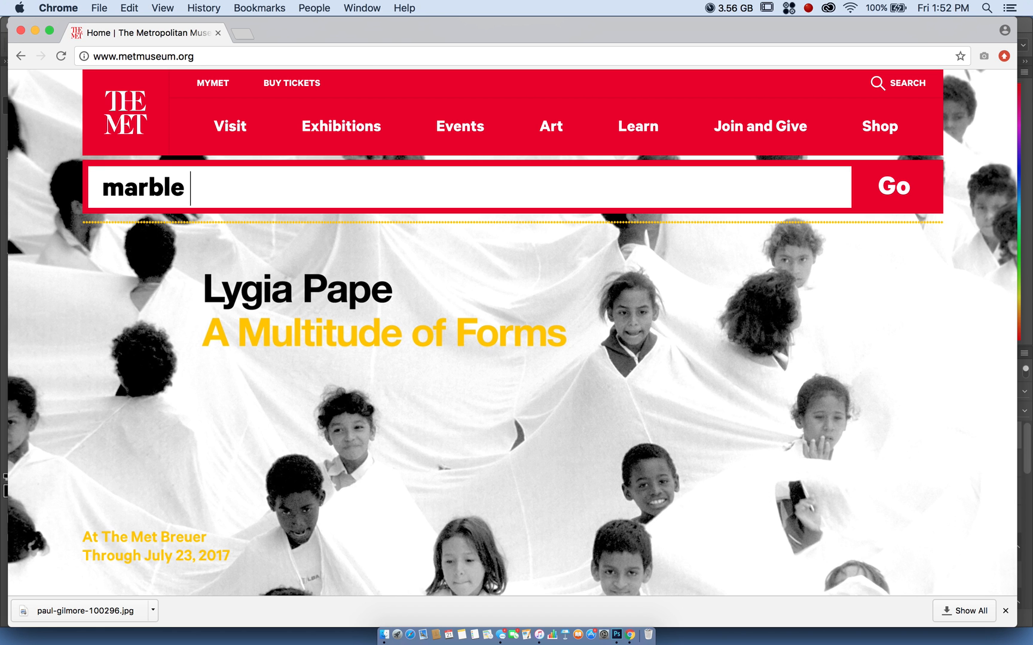
pyautogui.write('rble')
pyautogui.press('Return')
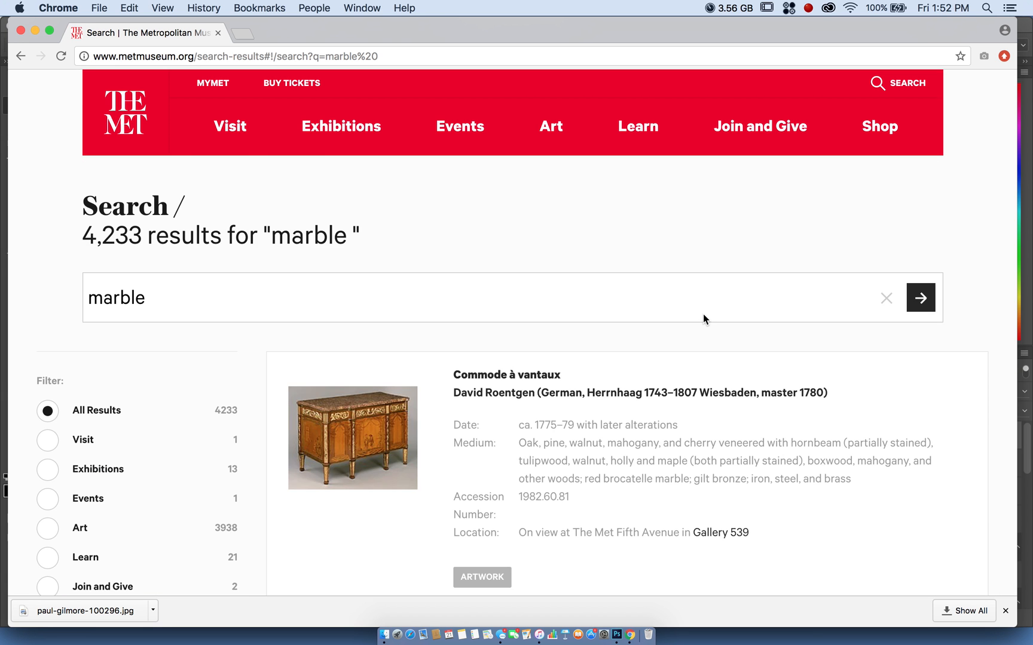
# Refine the museum search to "marble sculpture" and browse the listed artworks.
pyautogui.scroll(-5, 702, 319)
pyautogui.scroll(5, 258, 250)
pyautogui.press('Return')
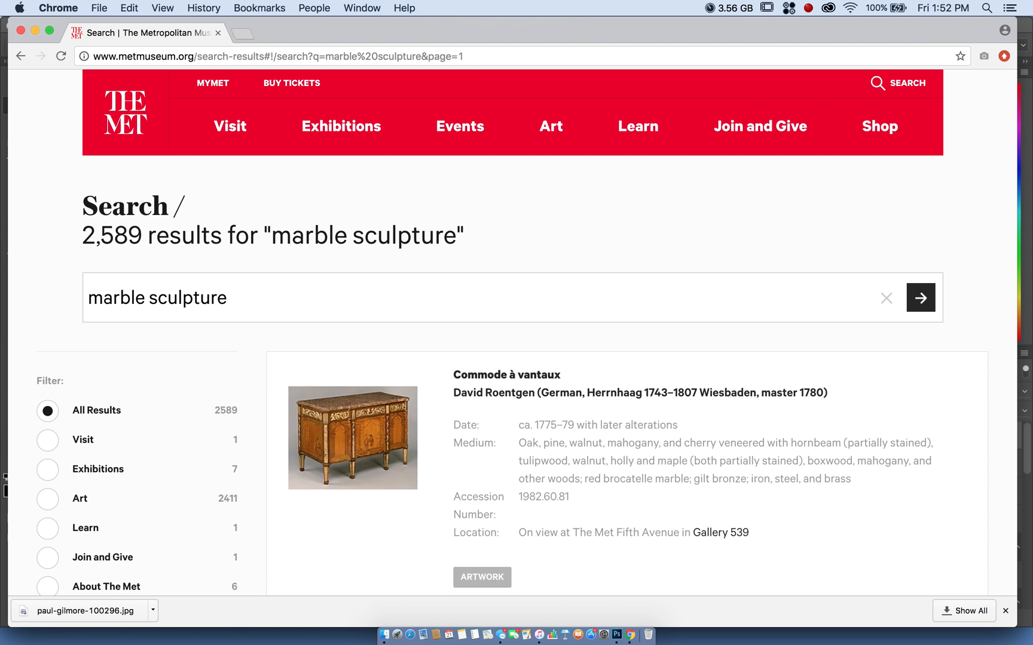
pyautogui.scroll(-10, 283, 281)
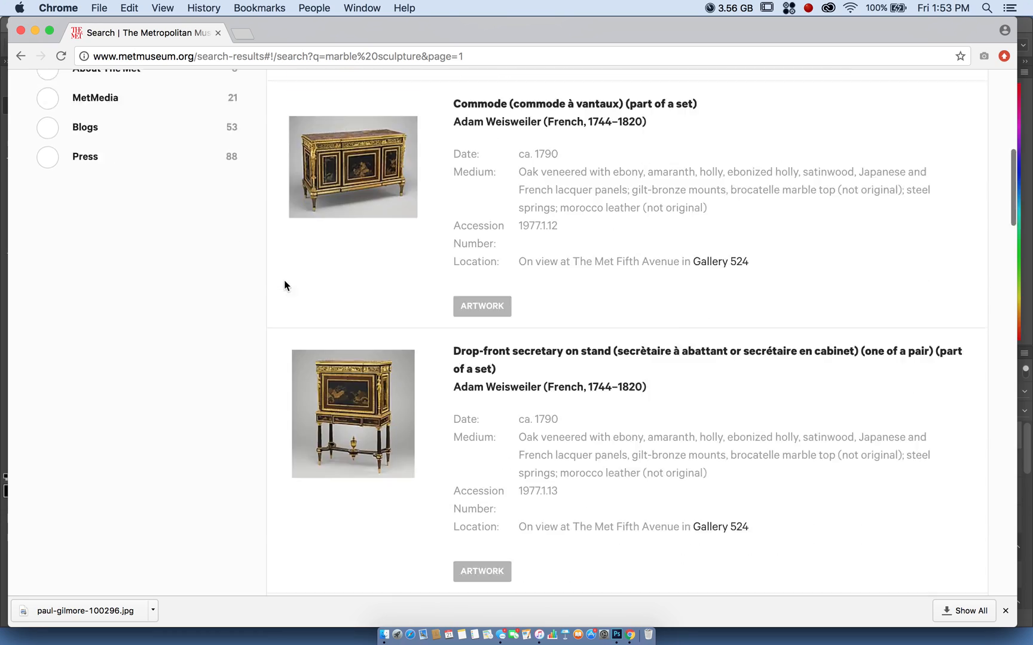
pyautogui.scroll(-10, 284, 286)
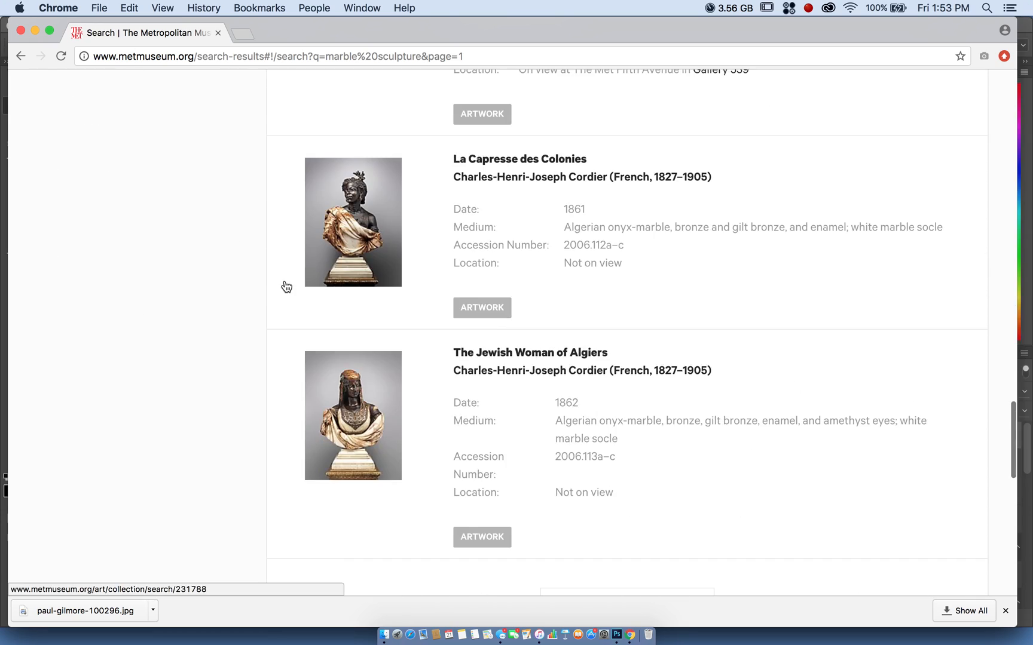
pyautogui.scroll(-5, 284, 287)
pyautogui.scroll(15, 283, 281)
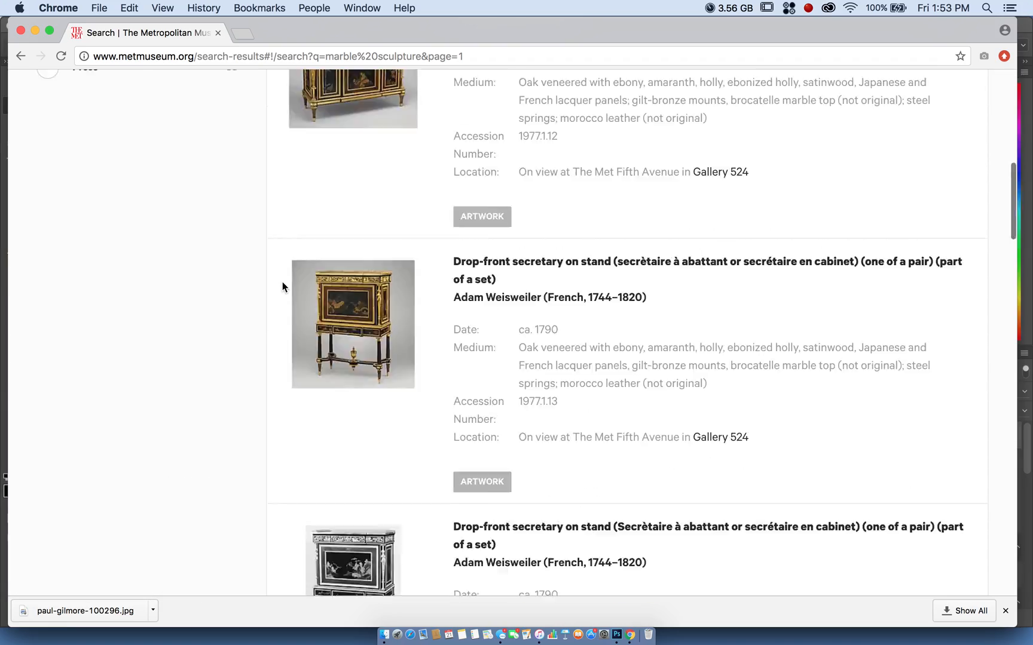
# Go to google.com and run an image search for "marble sculptures".
pyautogui.click(471, 54)
pyautogui.write('google')
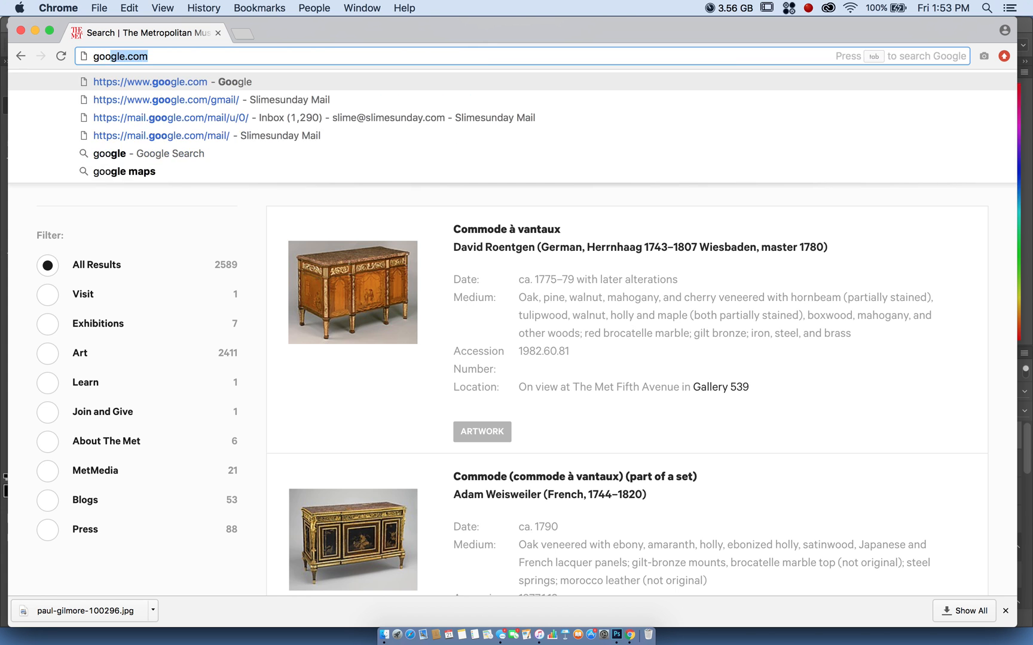
pyautogui.press('Return')
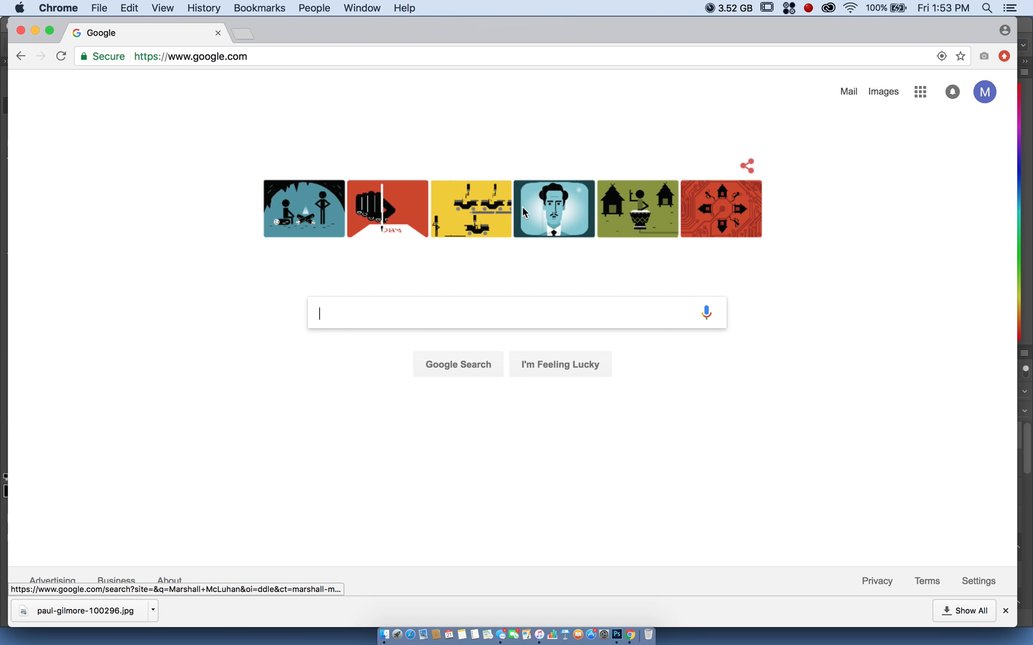
pyautogui.write('marble scup')
pyautogui.press('BackSpace')
pyautogui.write('lptures')
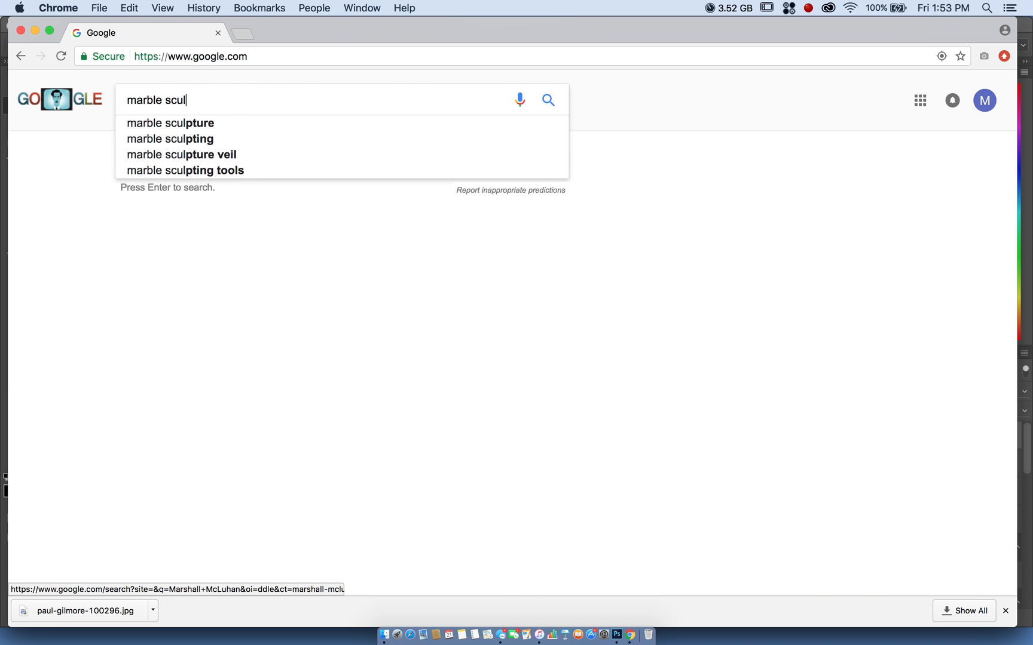
pyautogui.press('Return')
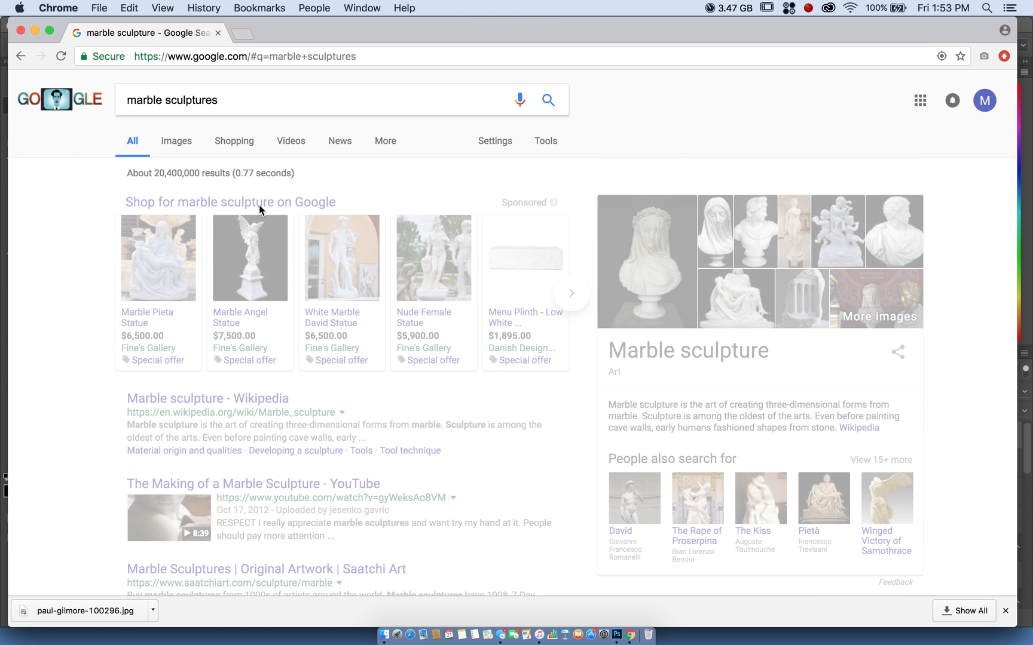
pyautogui.click(182, 143)
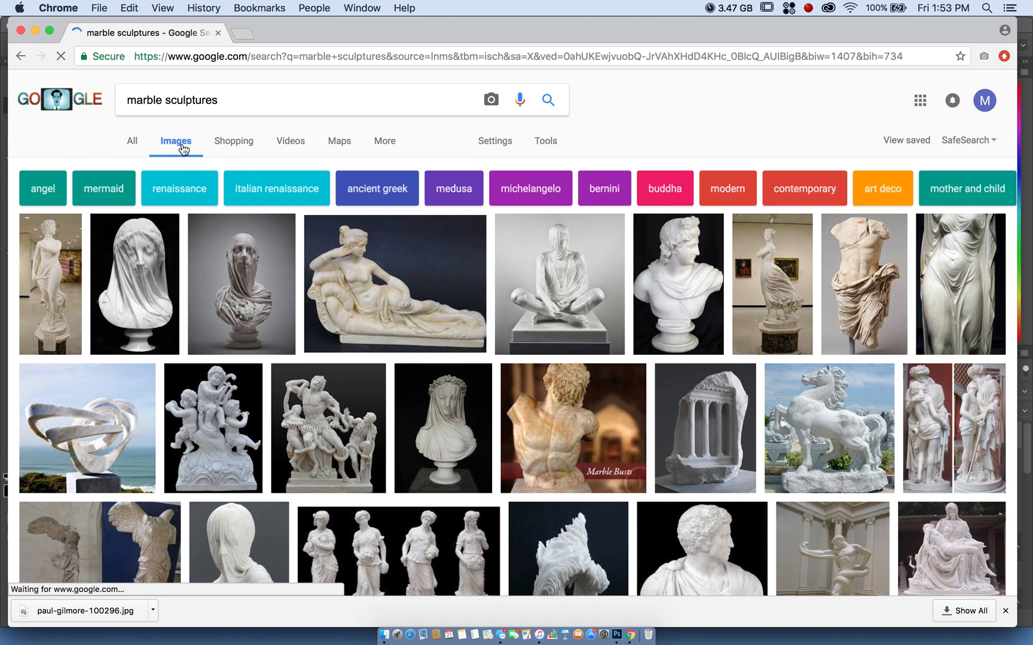
# Filter the image results to sizes larger than 6 MP (2816×2112) and to images labeled for reuse with modification.
pyautogui.click(548, 143)
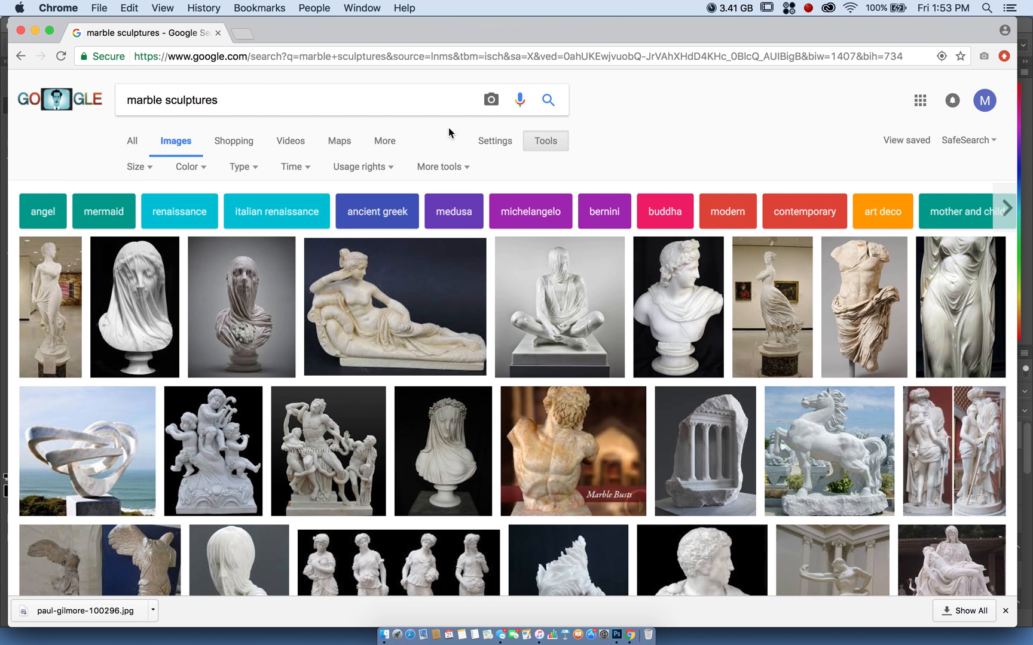
pyautogui.click(136, 168)
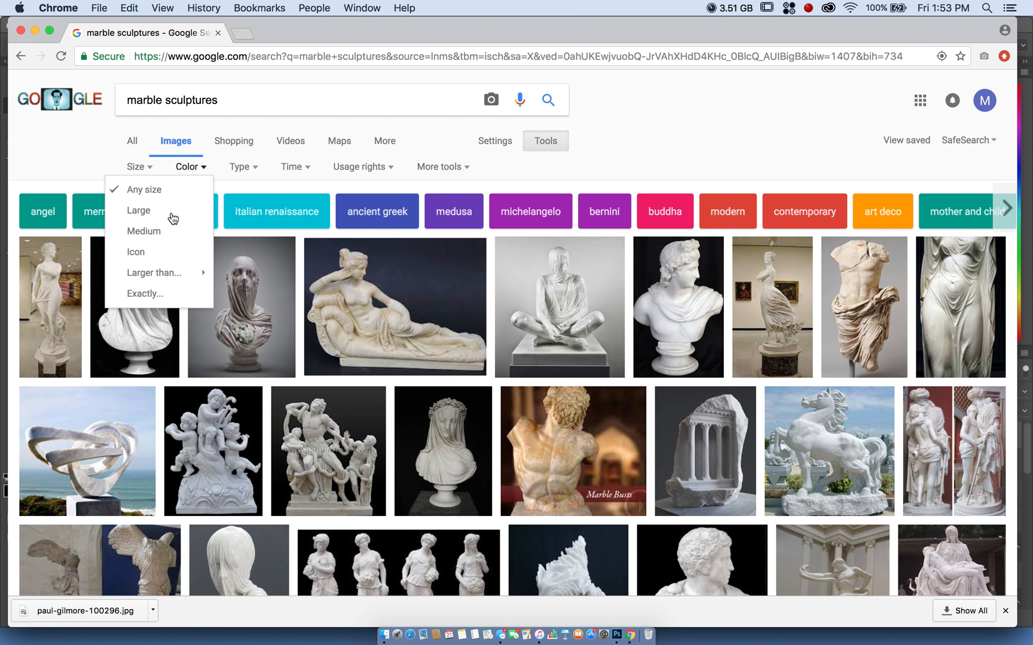
pyautogui.moveTo(161, 280)
pyautogui.scroll(-5, 306, 257)
pyautogui.scroll(-3, 306, 258)
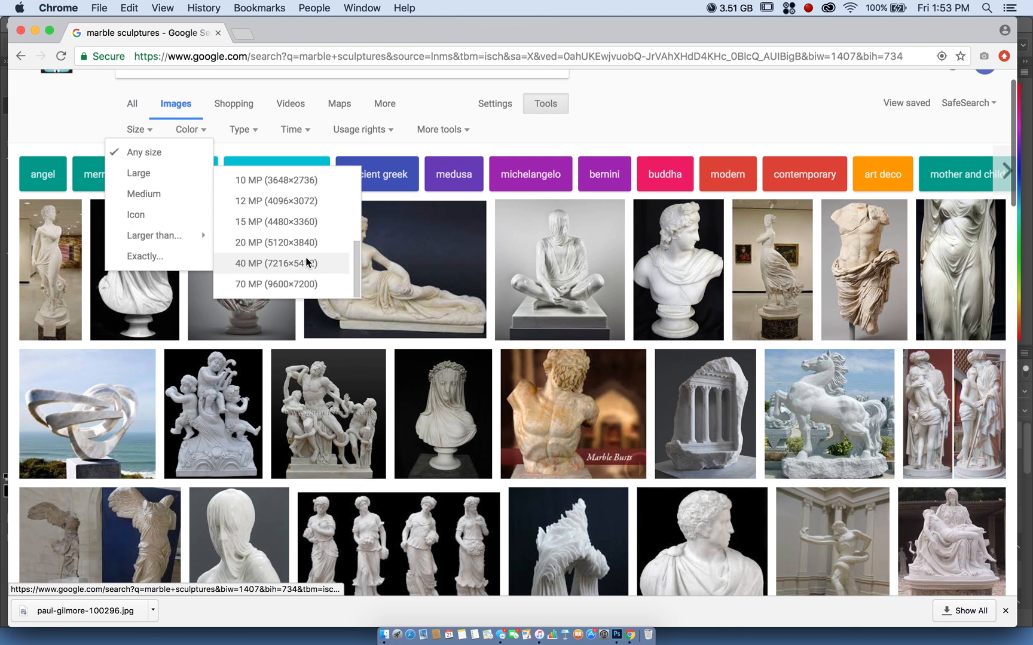
pyautogui.scroll(2, 286, 266)
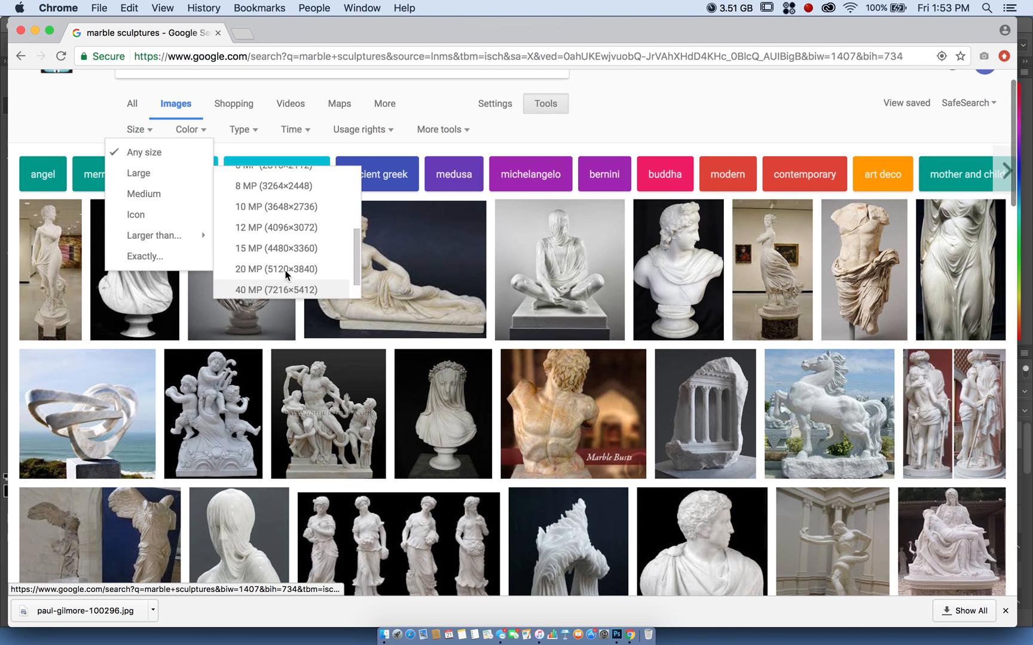
pyautogui.scroll(-3, 291, 239)
pyautogui.scroll(3, 285, 247)
pyautogui.scroll(1, 285, 248)
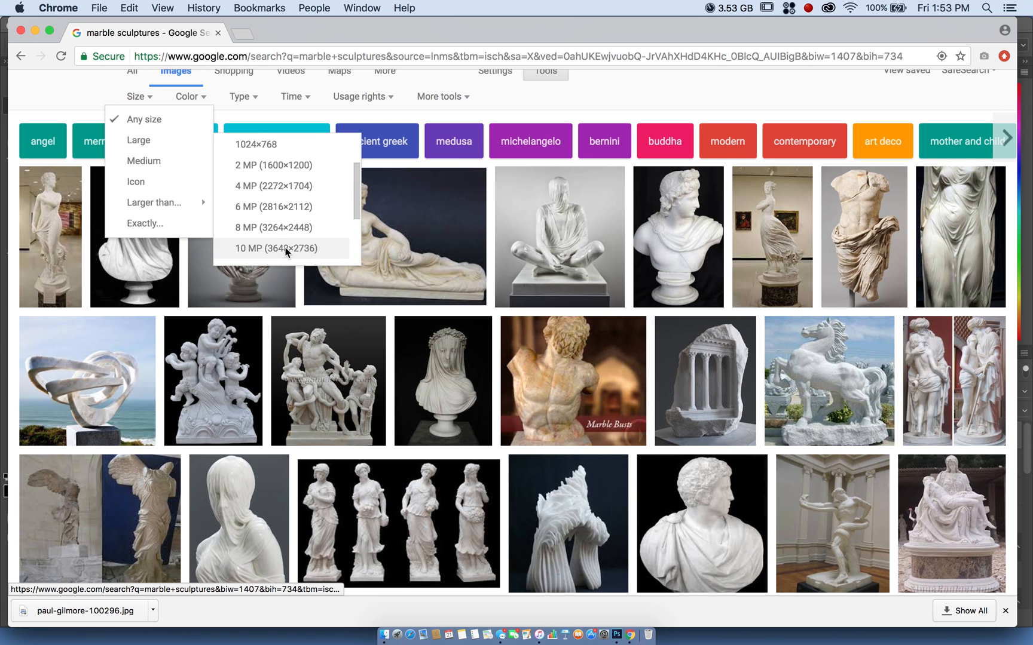
pyautogui.click(283, 206)
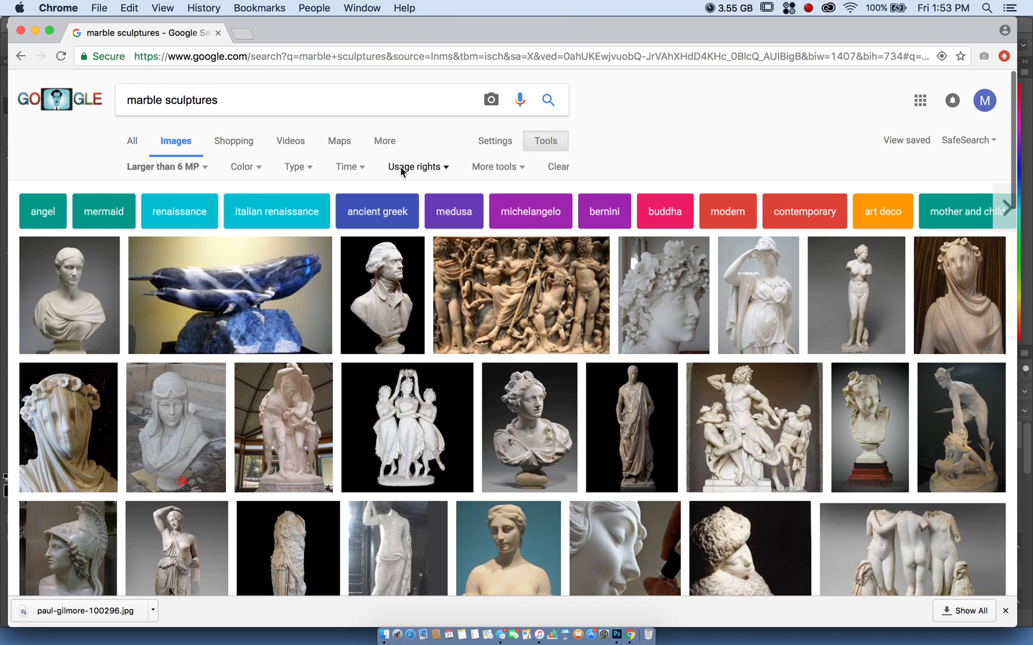
pyautogui.click(437, 166)
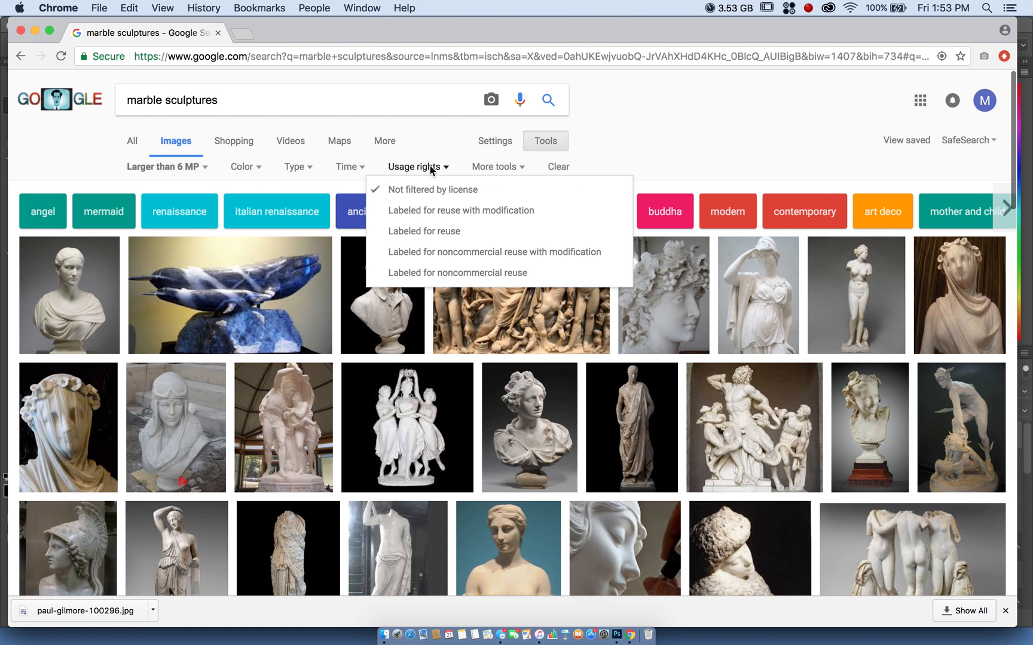
pyautogui.click(445, 212)
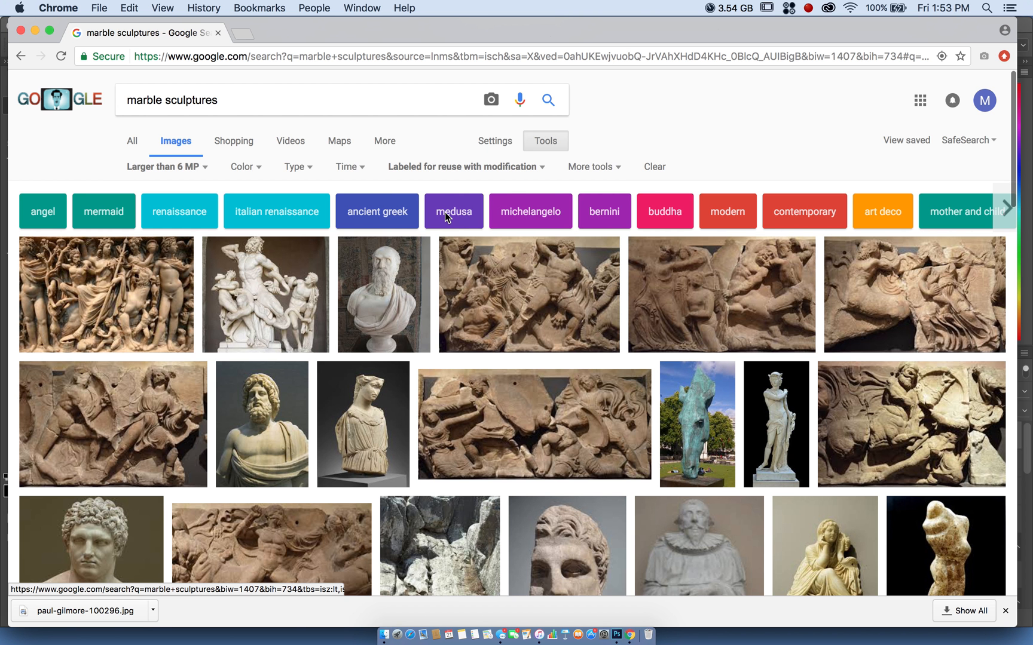
# Browse the filtered marble sculpture images and preview the Louvre sculpture of a seated man with a multi-headed dog.
pyautogui.scroll(-3, 330, 239)
pyautogui.scroll(-4, 328, 236)
pyautogui.scroll(-4, 328, 235)
pyautogui.scroll(-5, 328, 236)
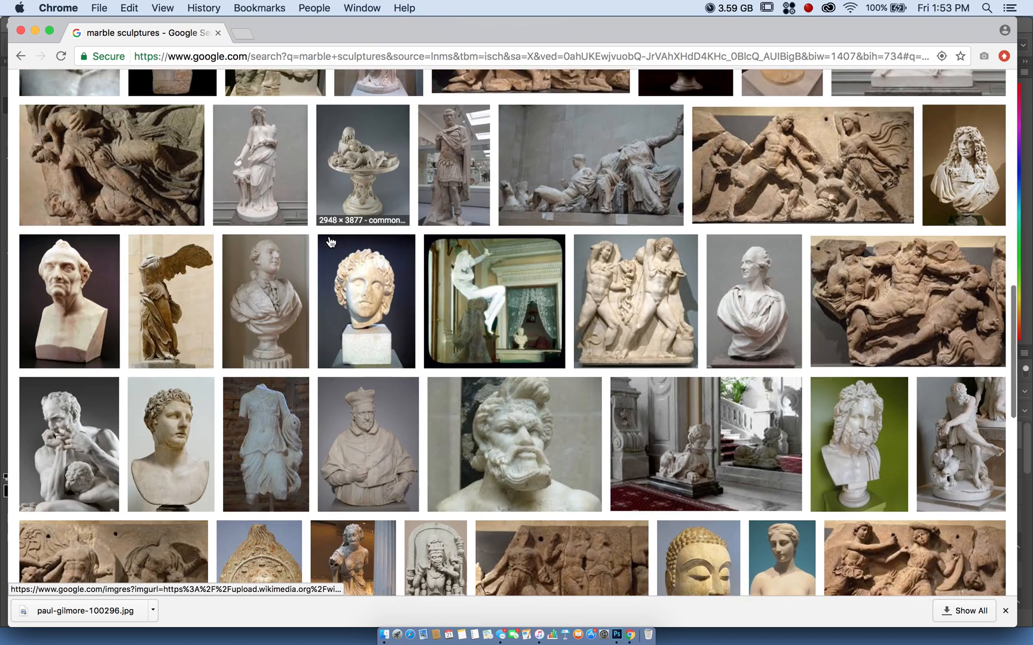
pyautogui.scroll(-2, 330, 241)
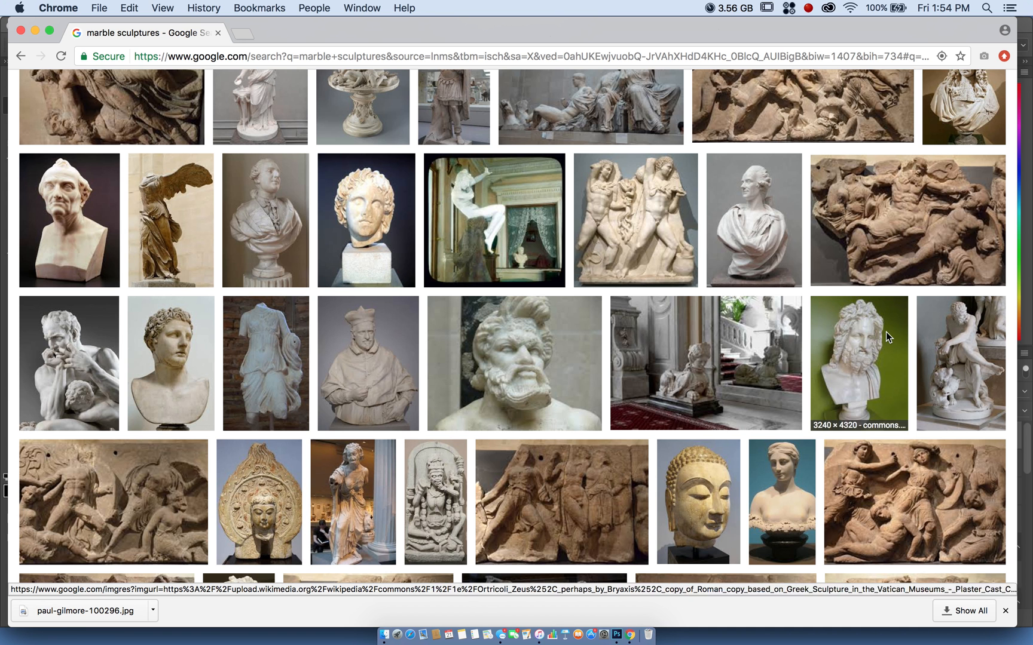
pyautogui.click(959, 331)
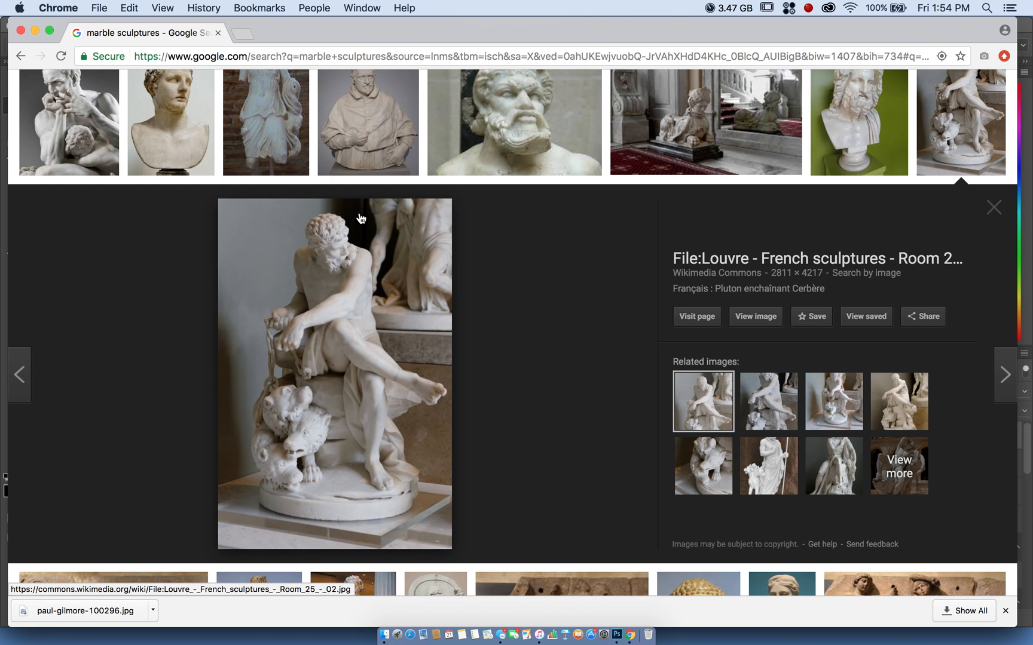
pyautogui.scroll(-10, 360, 218)
pyautogui.scroll(15, 286, 317)
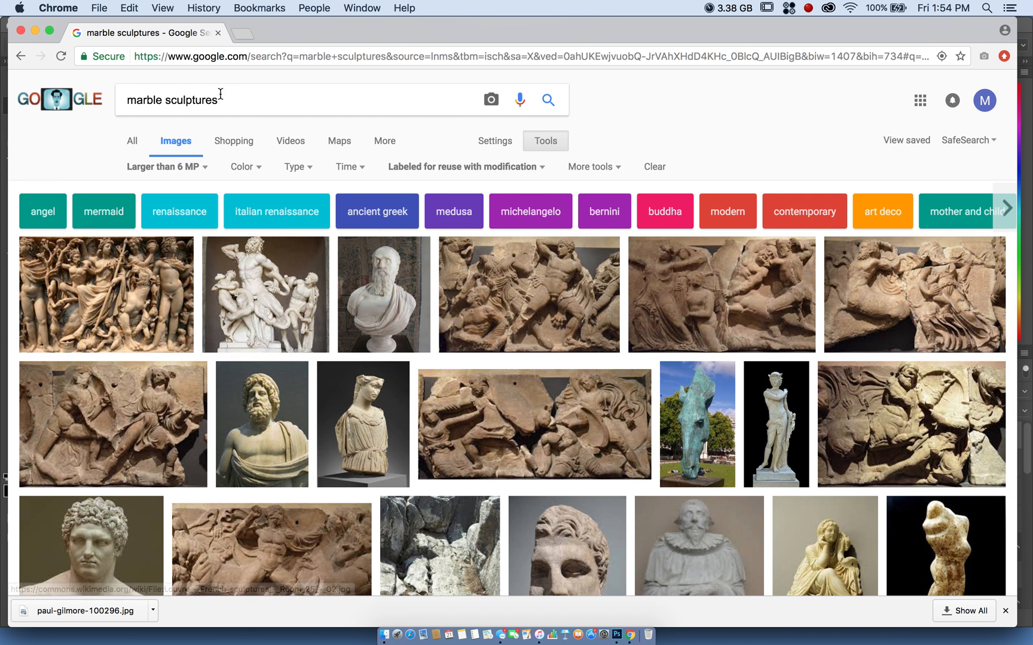
# Replace the image search query with "texture", keeping the size and usage rights filters.
pyautogui.tripleClick(219, 101)
pyautogui.write('texture')
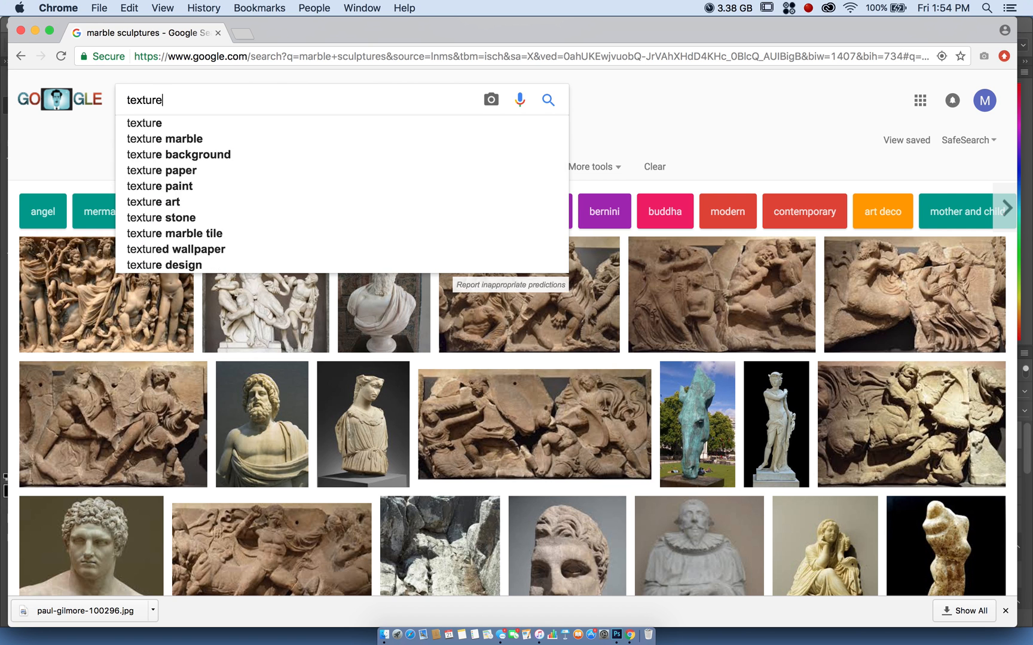
pyautogui.press('Return')
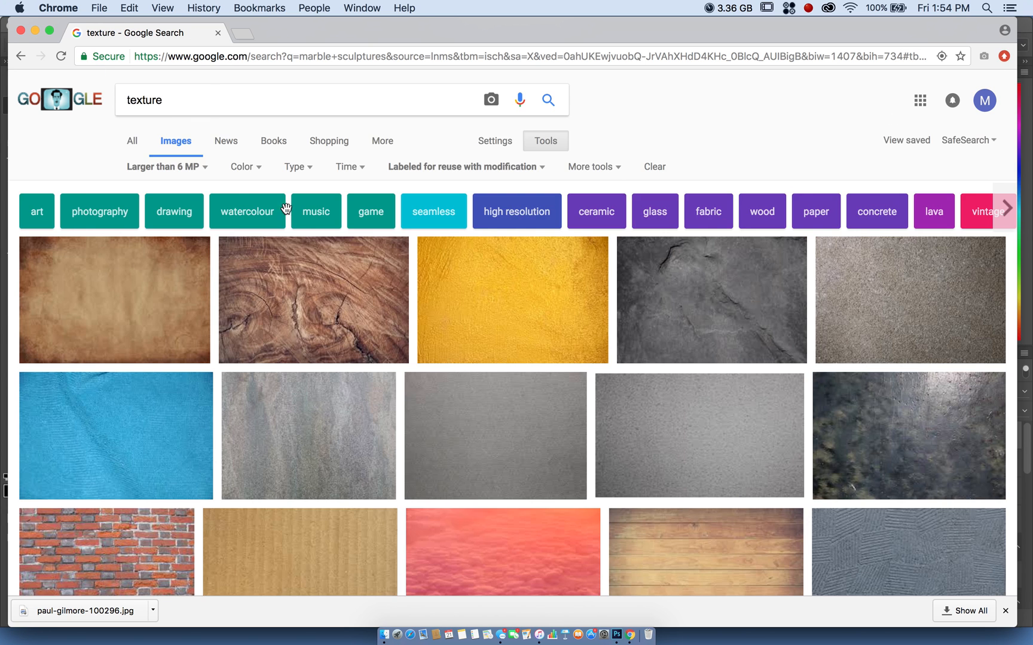
# Look over the texture results and replace the image search query with "minerals", keeping the size and usage rights filters.
pyautogui.scroll(-15, 286, 206)
pyautogui.scroll(15, 285, 213)
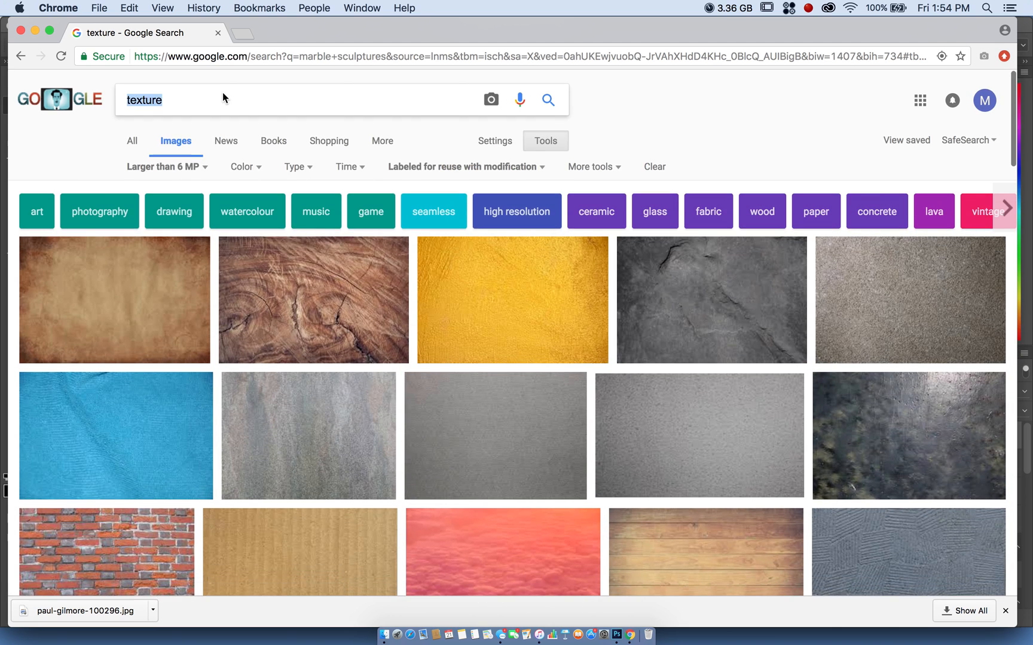
pyautogui.write('minerals')
pyautogui.press('Return')
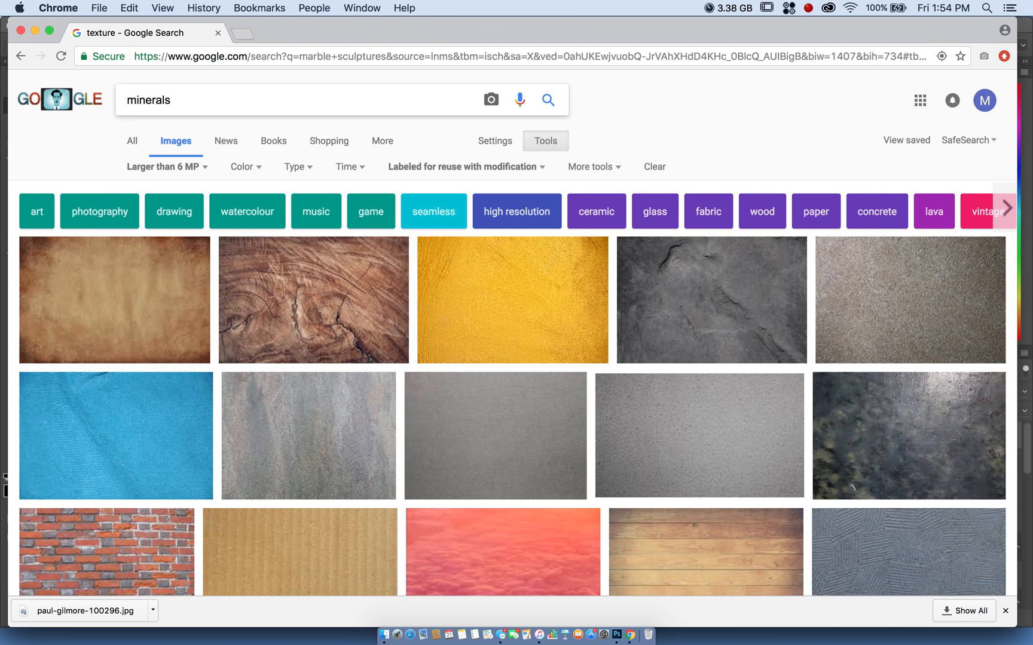
# Browse the filtered mineral images and preview the black-and-white crystal plate from Wikimedia Commons and the amethyst rock on a blue background.
pyautogui.scroll(-10, 341, 114)
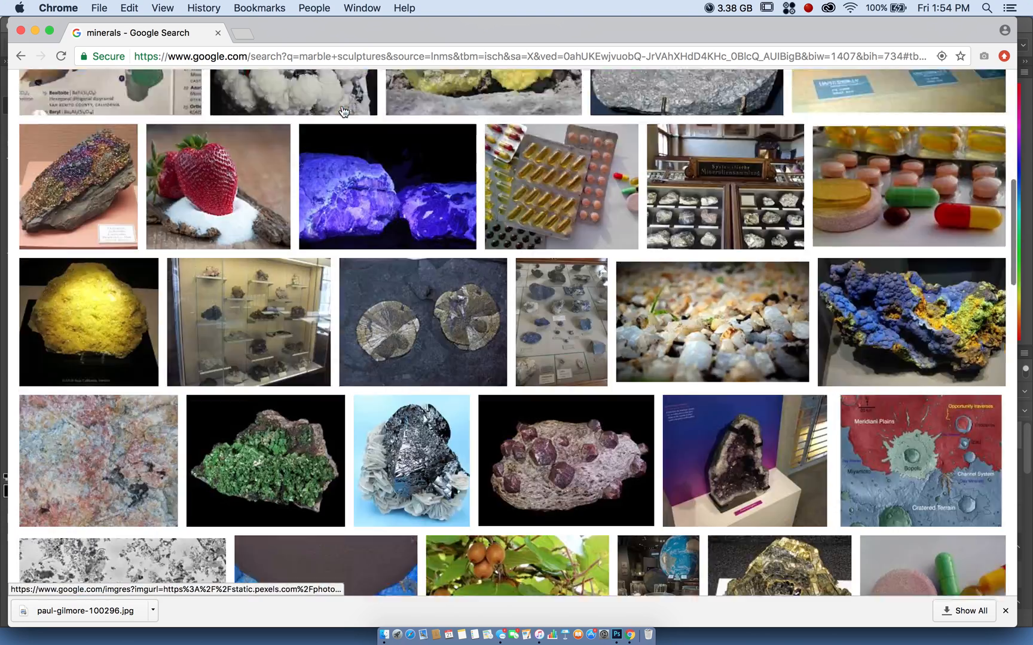
pyautogui.scroll(-15, 342, 135)
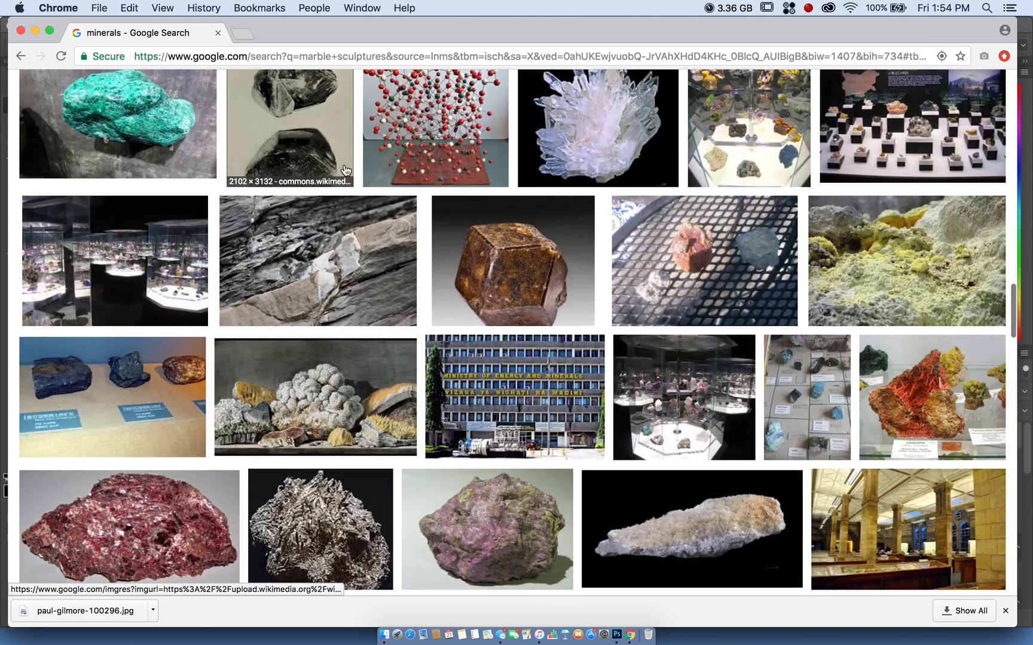
pyautogui.click(344, 164)
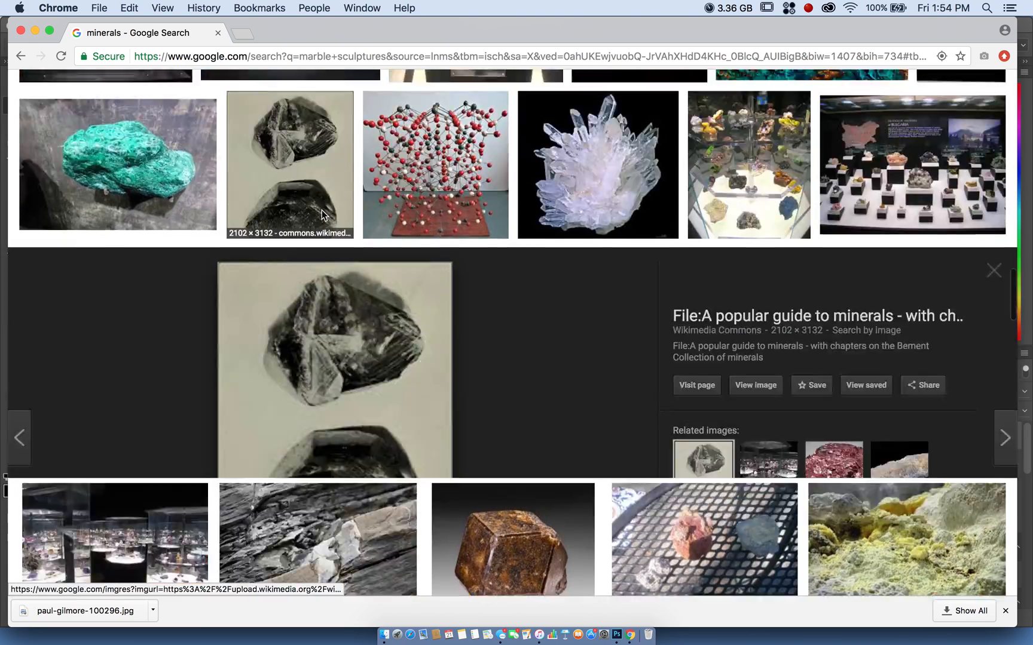
pyautogui.scroll(-15, 502, 269)
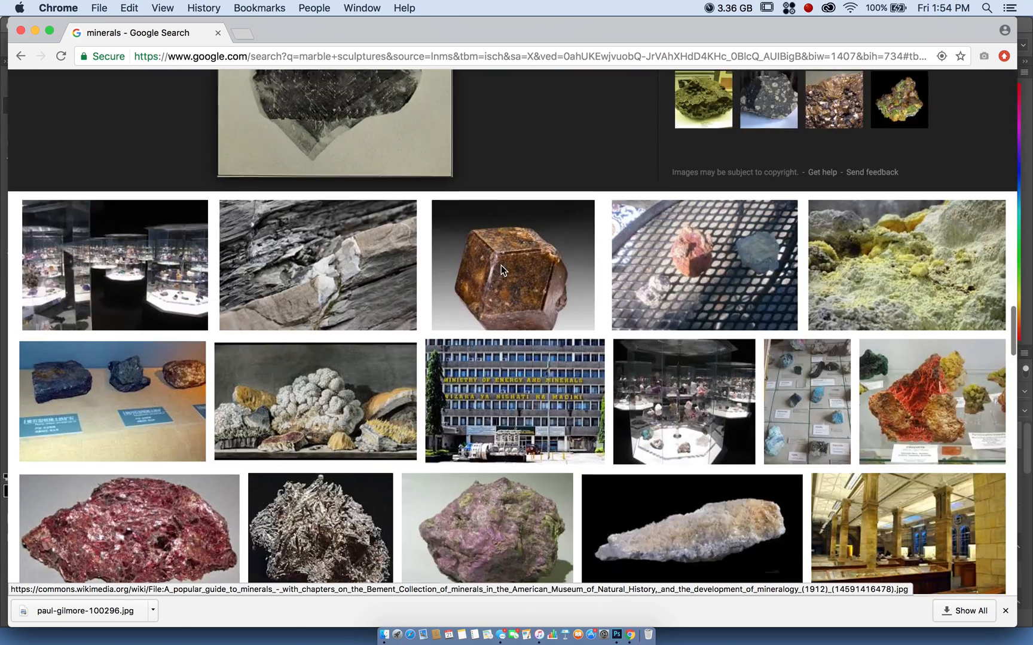
pyautogui.scroll(-20, 502, 272)
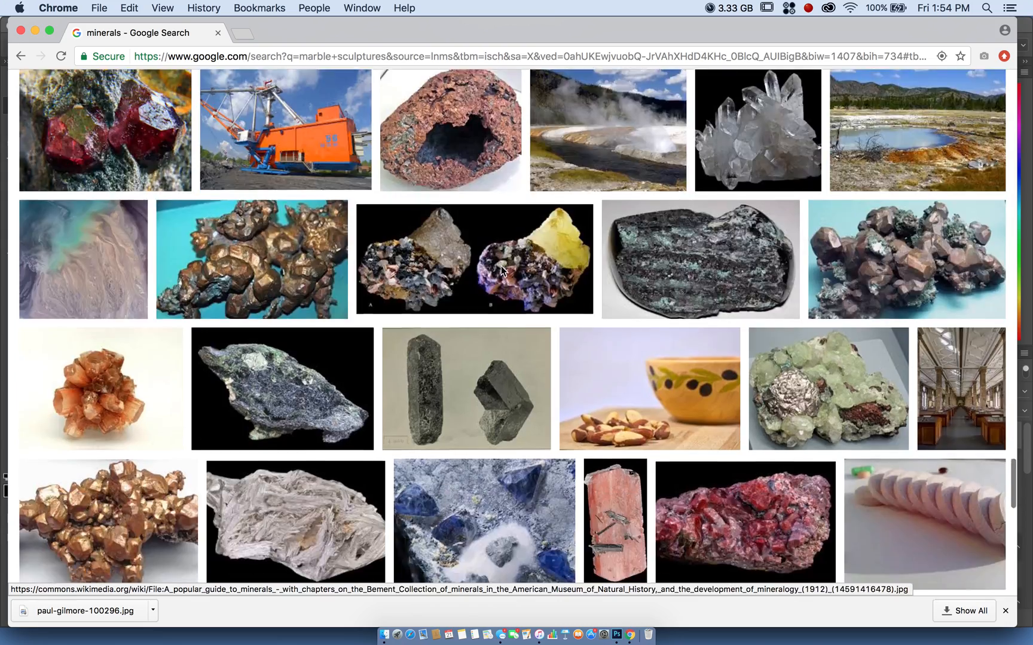
pyautogui.scroll(-20, 502, 281)
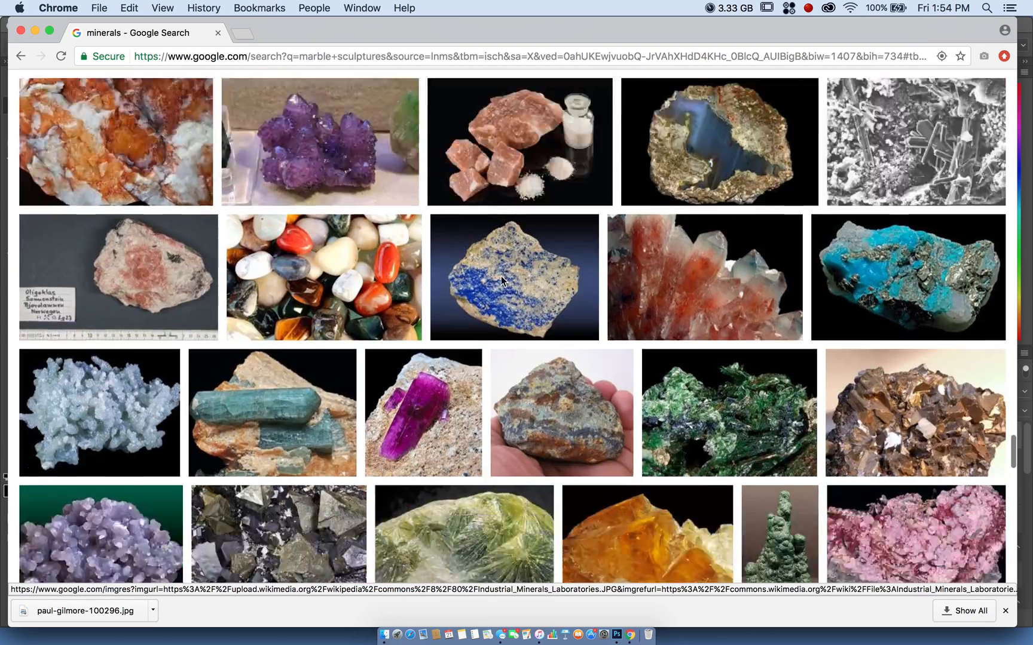
pyautogui.scroll(-20, 501, 279)
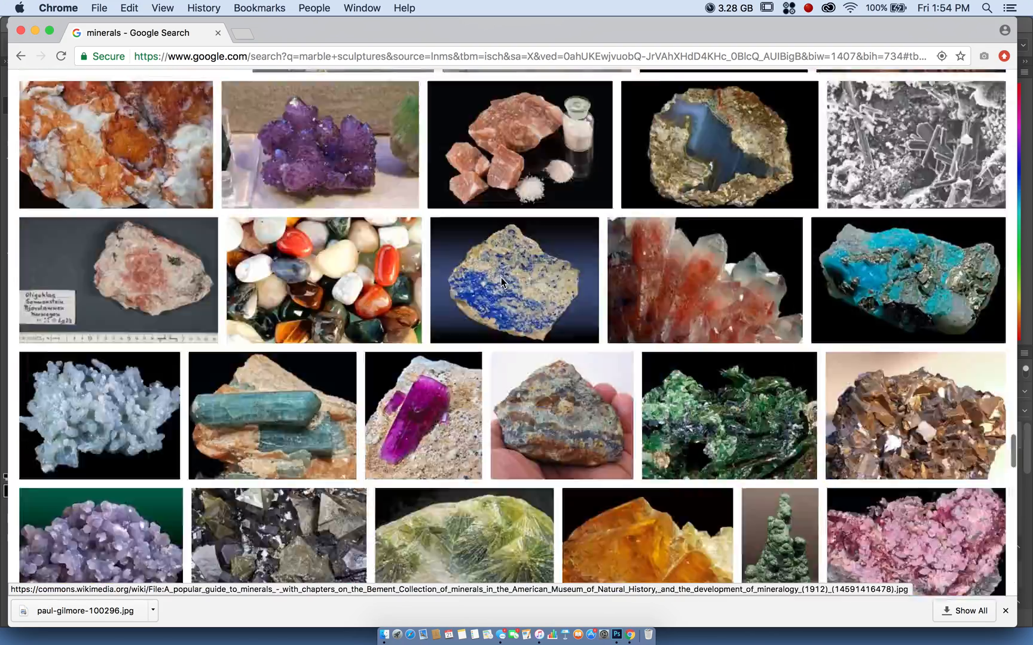
pyautogui.scroll(20, 501, 278)
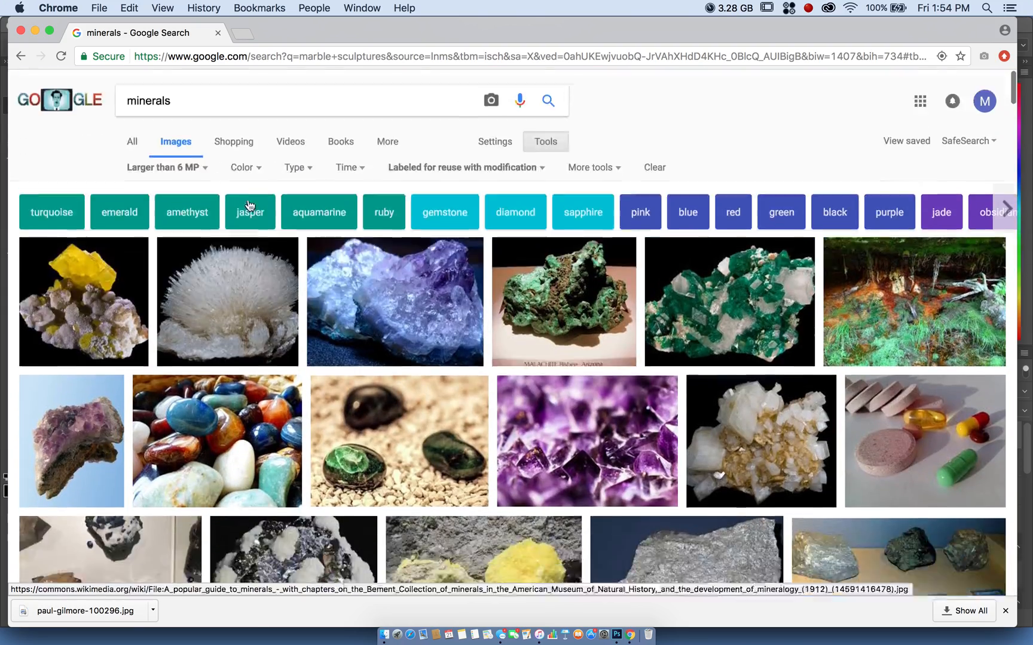
pyautogui.scroll(-1, 249, 199)
pyautogui.click(79, 386)
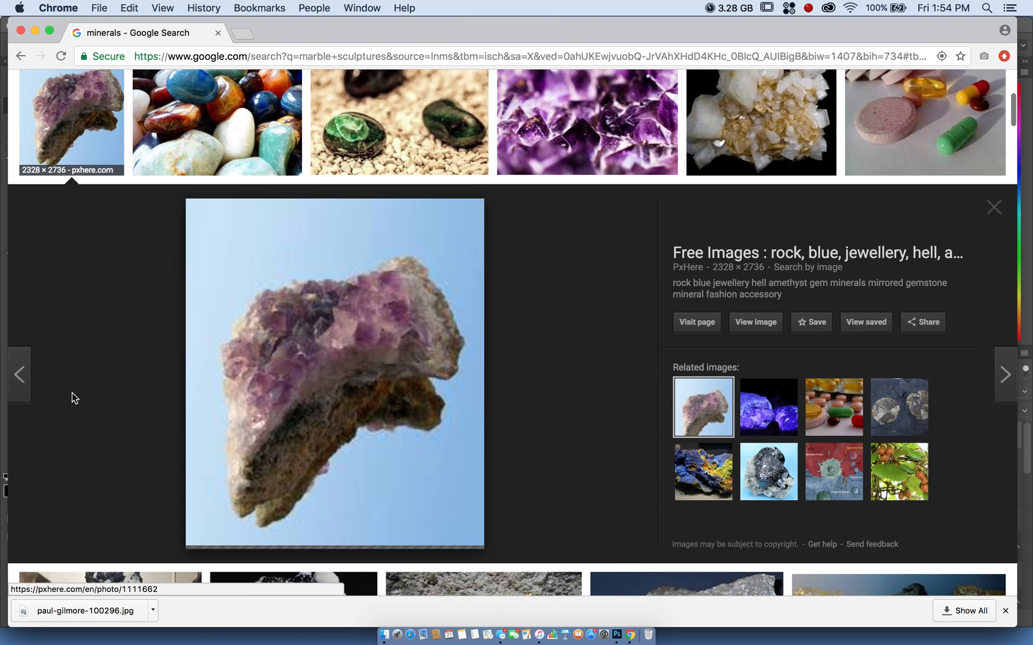
# Go to pixabay.com and look over the free photos on its home page.
pyautogui.click(317, 53)
pyautogui.write('pixabay.com')
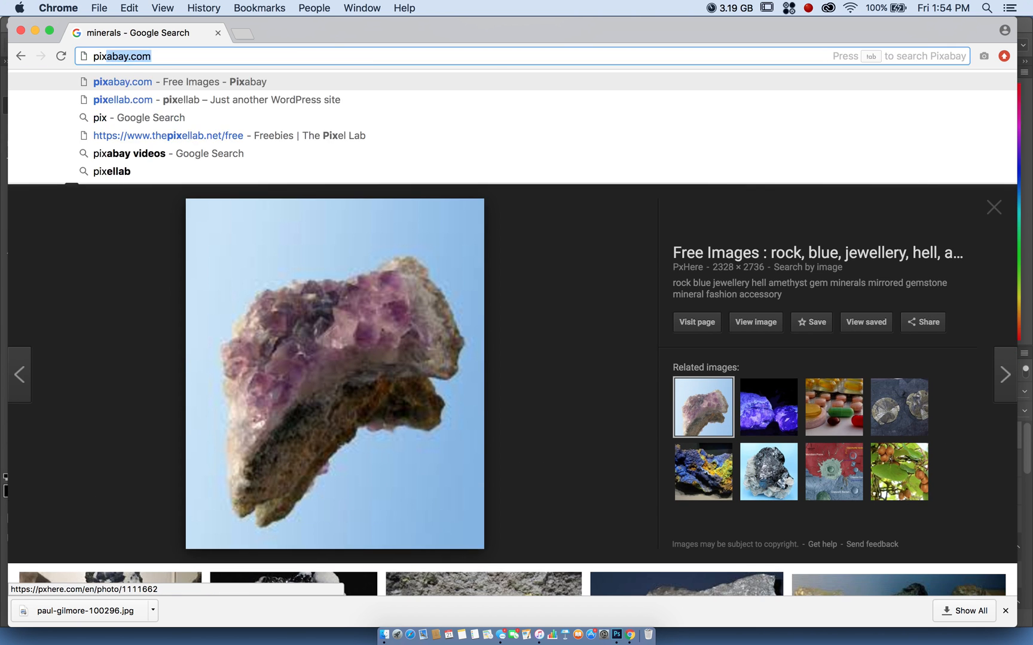
pyautogui.press('Return')
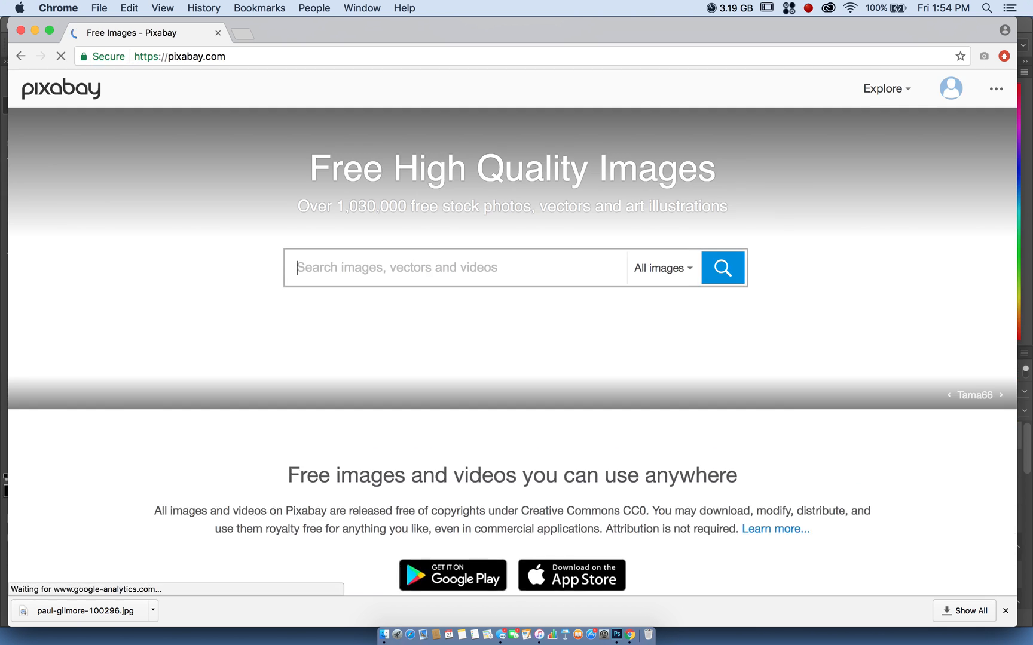
pyautogui.scroll(-10, 591, 382)
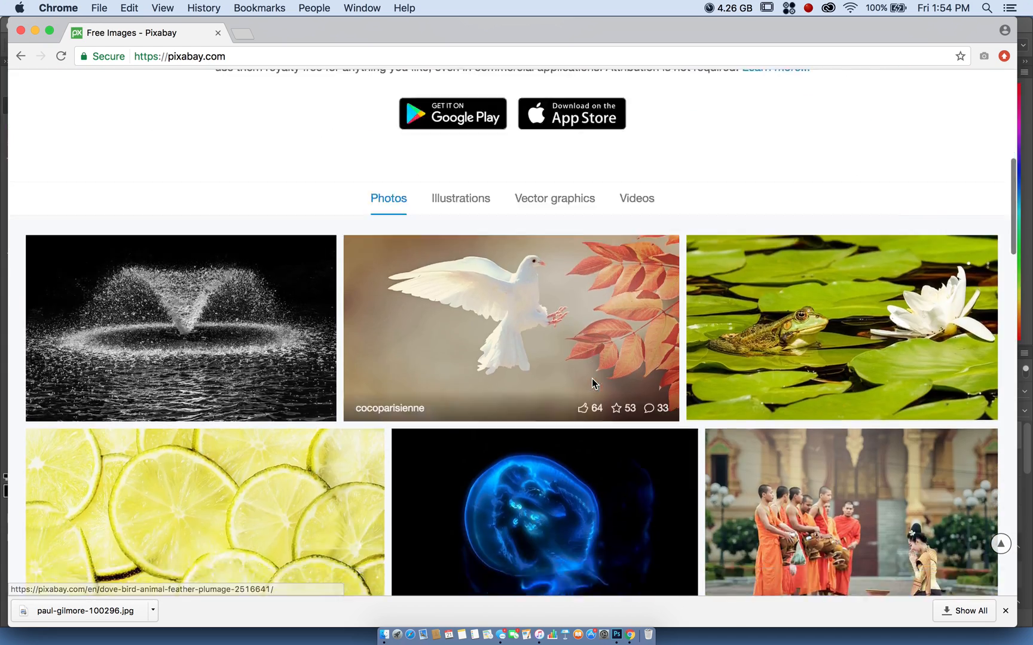
pyautogui.scroll(-8, 591, 380)
pyautogui.scroll(6, 592, 378)
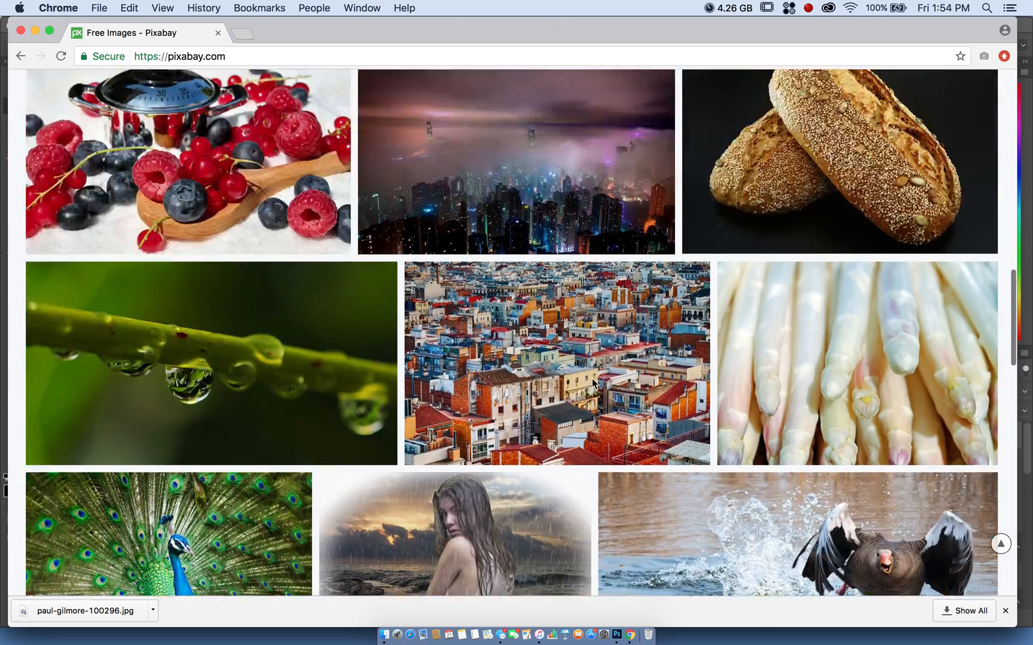
# Go to the Pexels search page for "people" at pexels.com/search/people/.
pyautogui.click(497, 54)
pyautogui.write('pexels.com/search/people/')
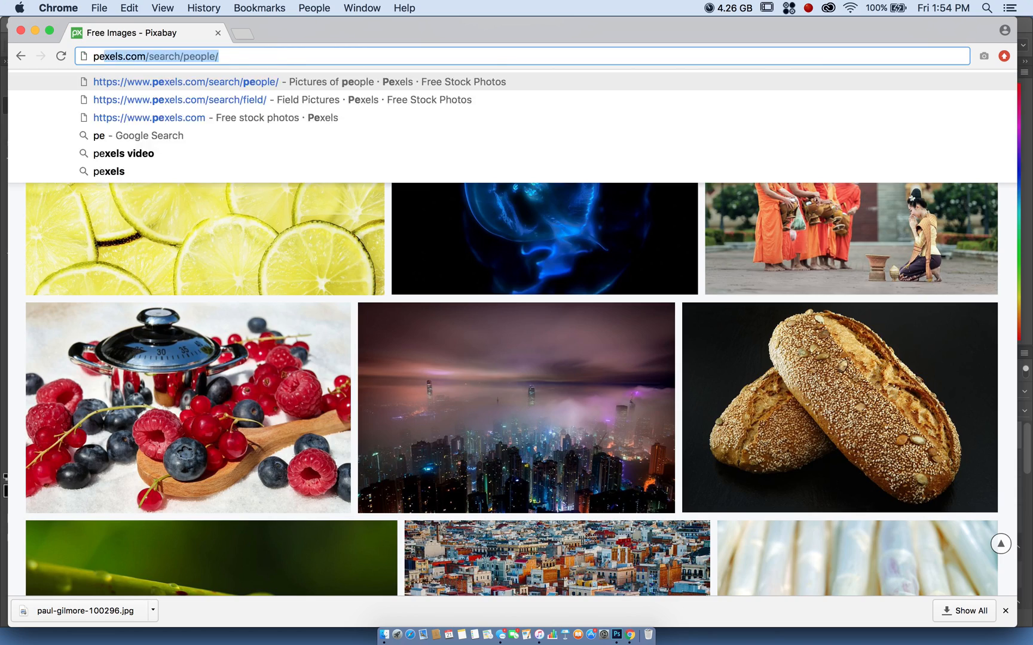
pyautogui.press('Return')
# Browse the Pexels people photos for portraits, crowds, silhouettes and other figures usable as source images.
pyautogui.scroll(-10, 505, 179)
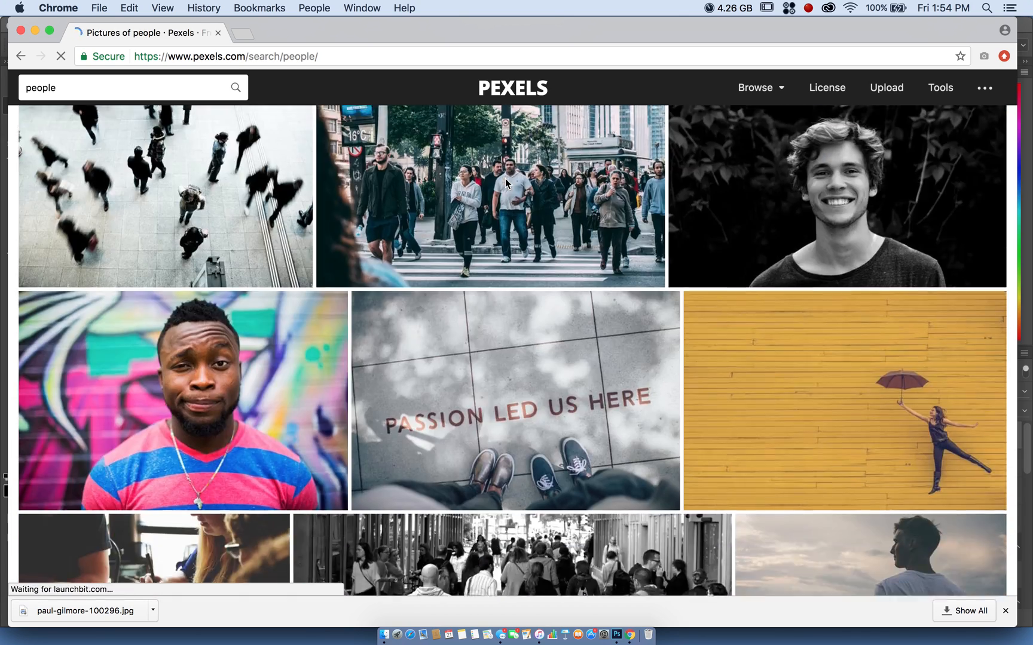
pyautogui.scroll(-20, 505, 178)
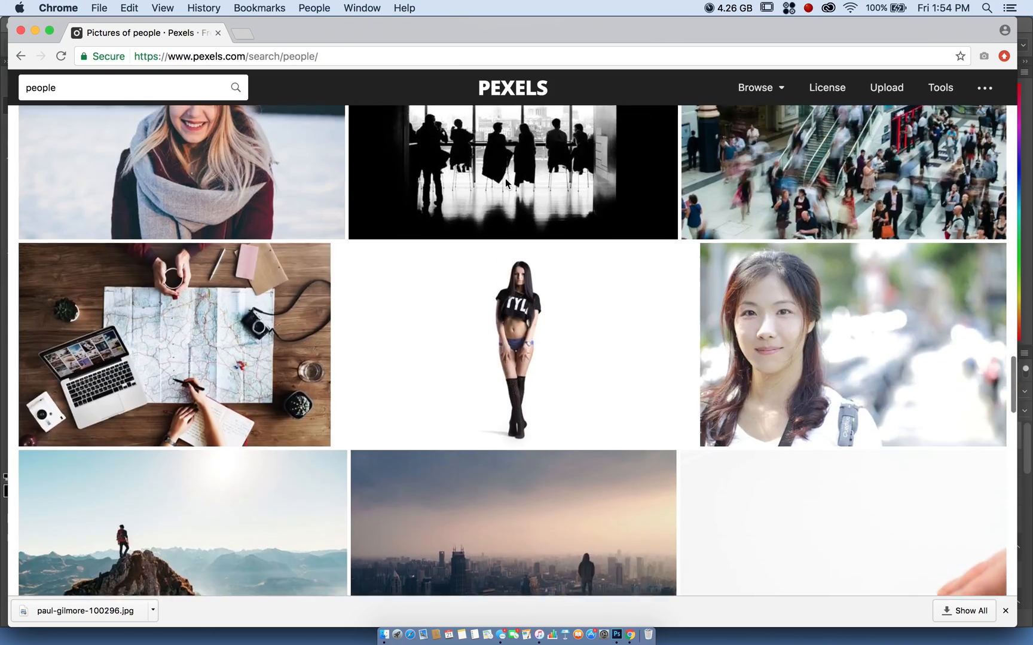
pyautogui.scroll(-15, 505, 178)
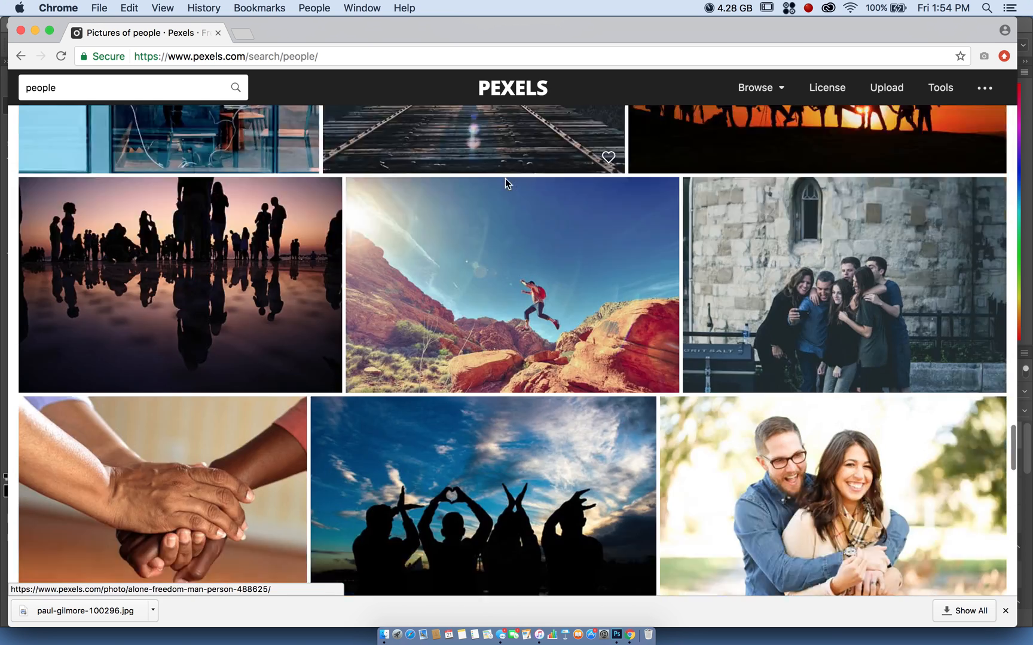
pyautogui.scroll(-10, 505, 179)
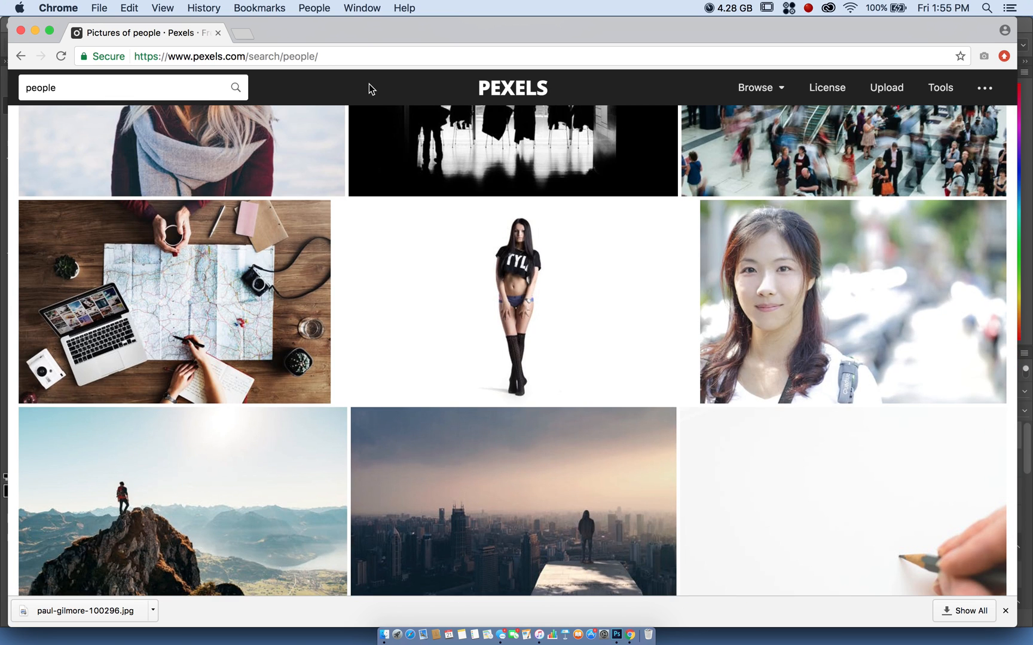
pyautogui.scroll(8, 397, 294)
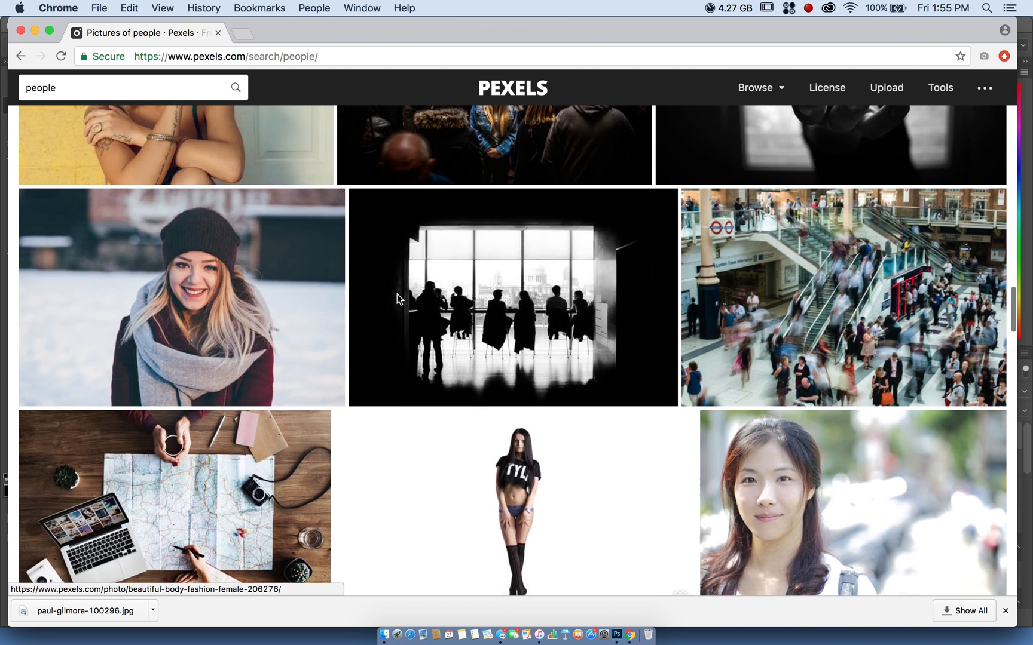
pyautogui.scroll(8, 396, 294)
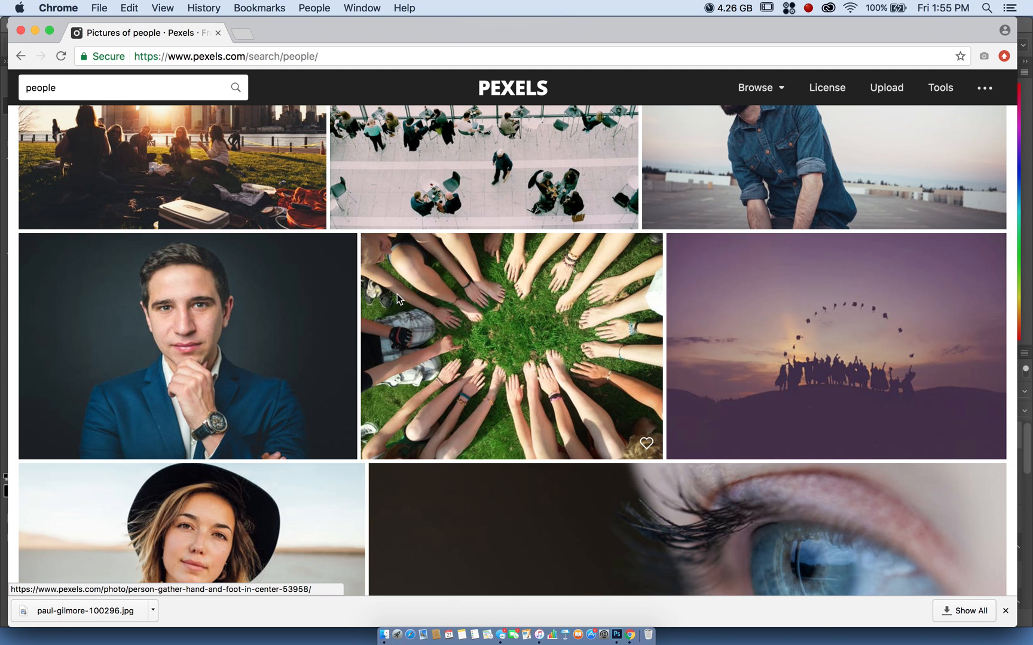
pyautogui.scroll(5, 397, 293)
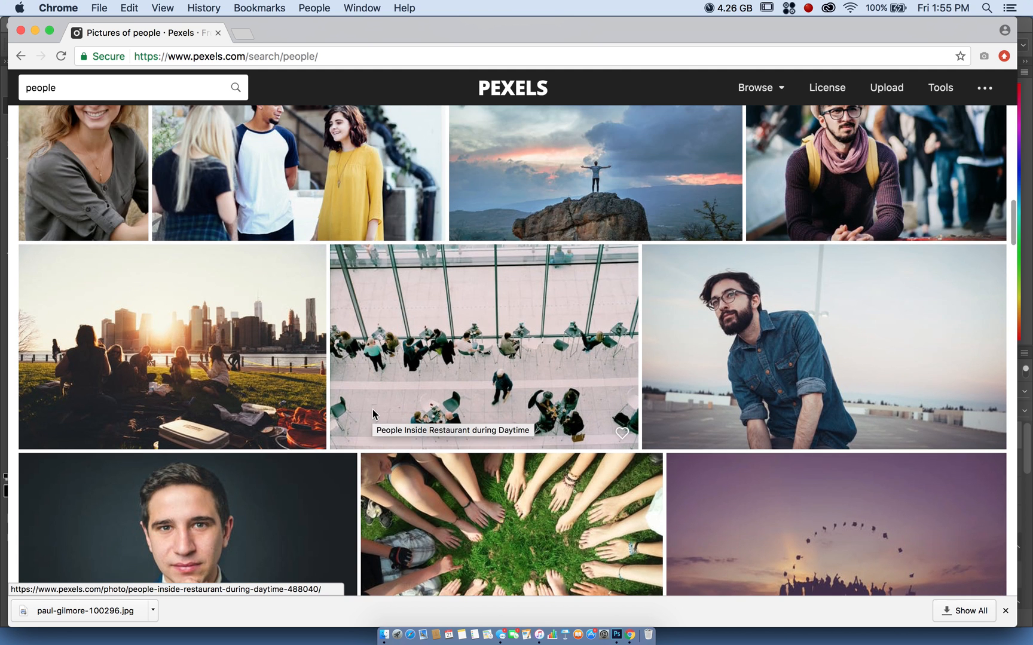
pyautogui.scroll(-15, 372, 411)
pyautogui.scroll(-15, 372, 409)
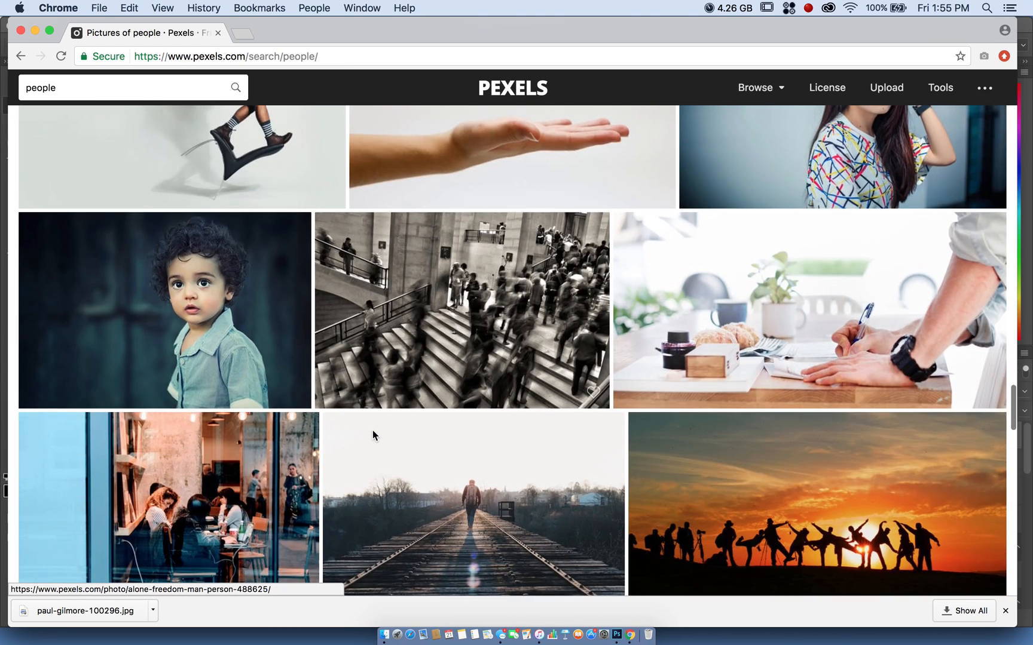
pyautogui.scroll(-15, 372, 431)
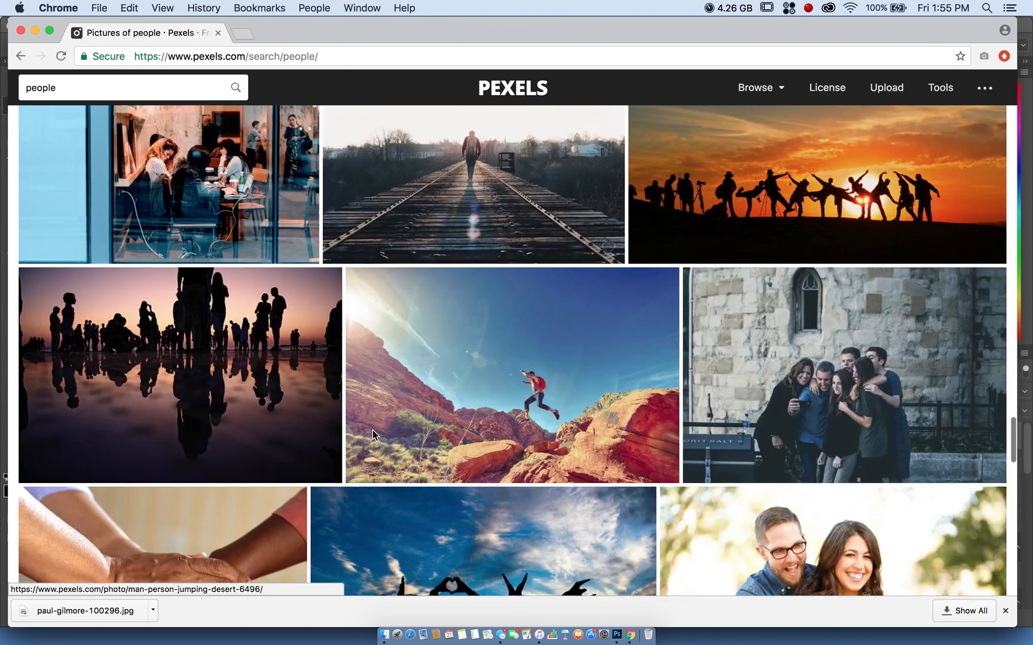
pyautogui.scroll(-15, 372, 430)
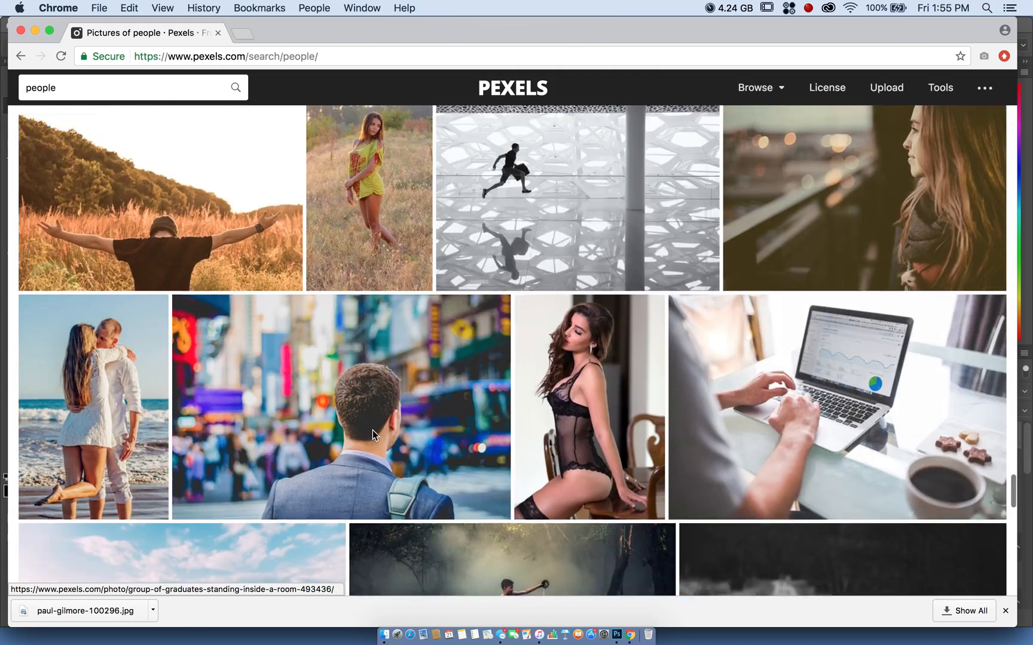
pyautogui.scroll(-15, 371, 435)
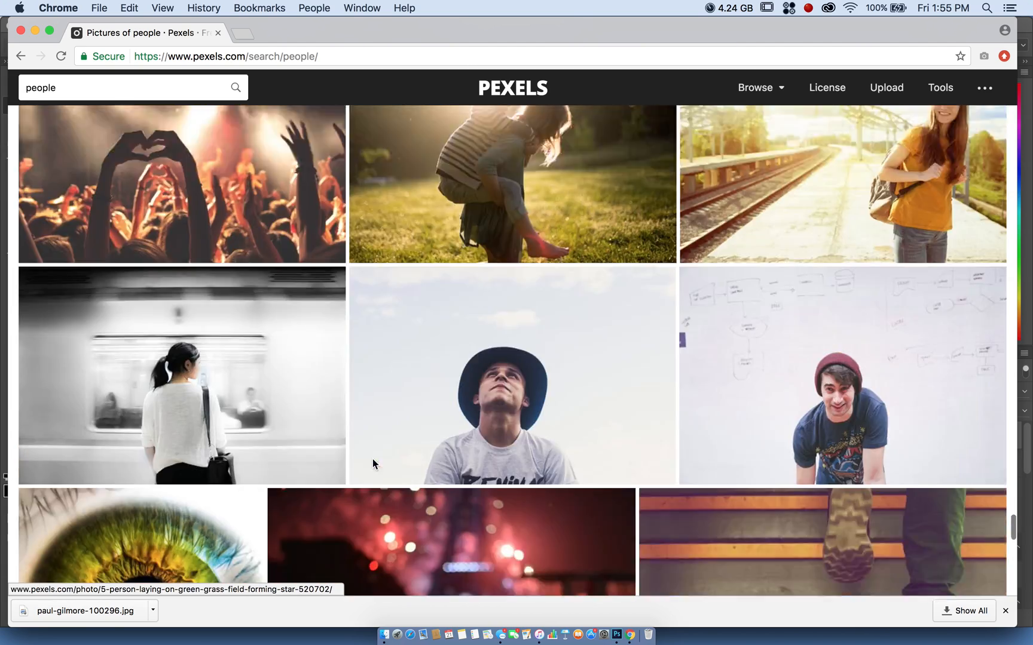
pyautogui.scroll(-15, 371, 464)
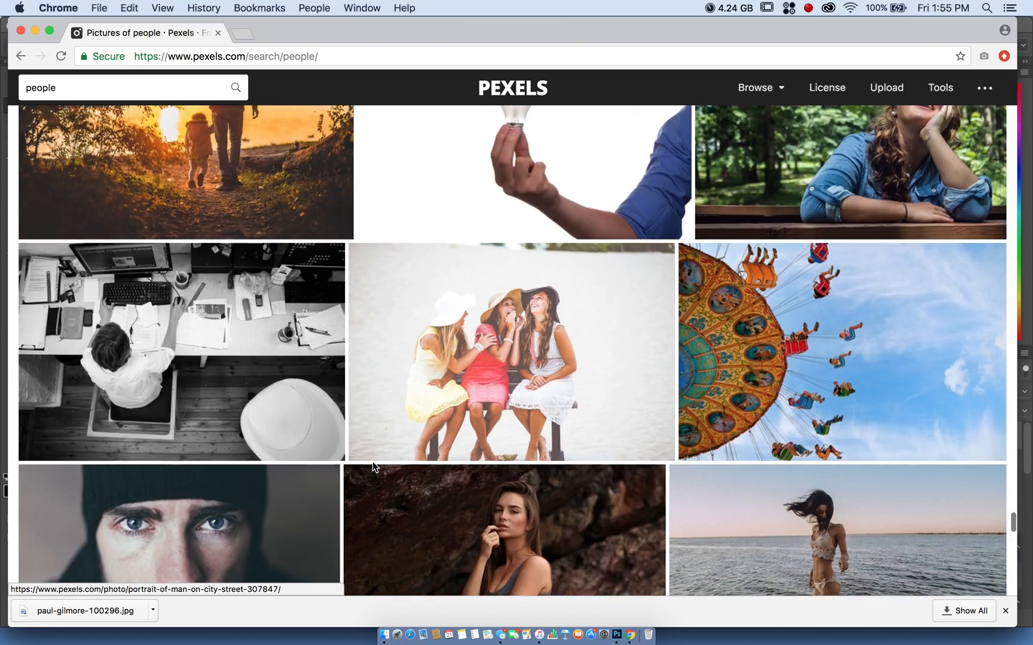
pyautogui.scroll(-15, 374, 468)
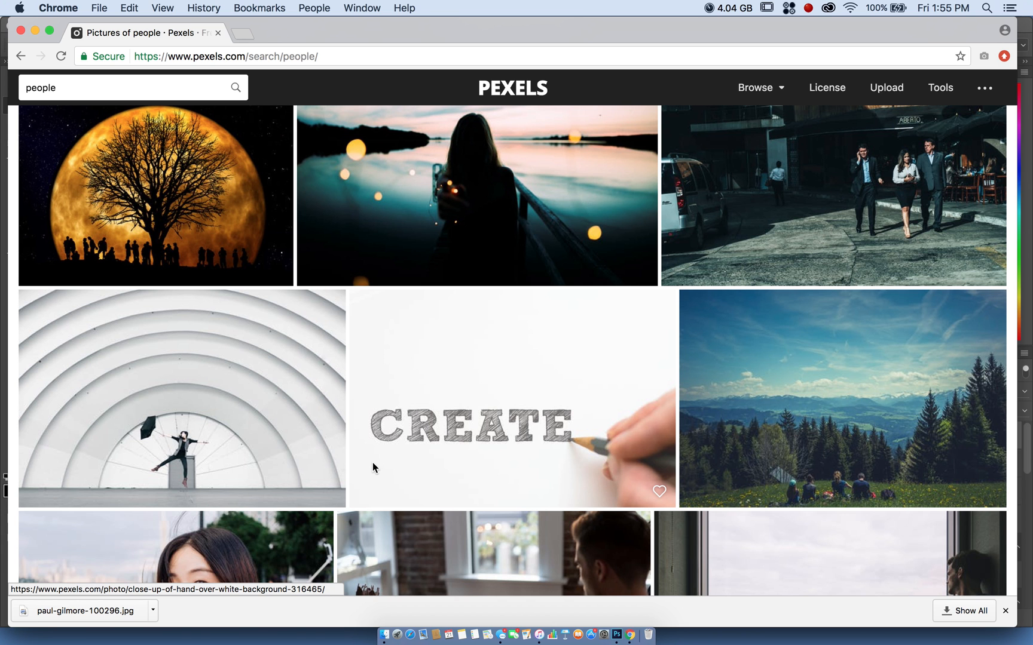
pyautogui.scroll(-20, 149, 363)
pyautogui.scroll(20, 149, 363)
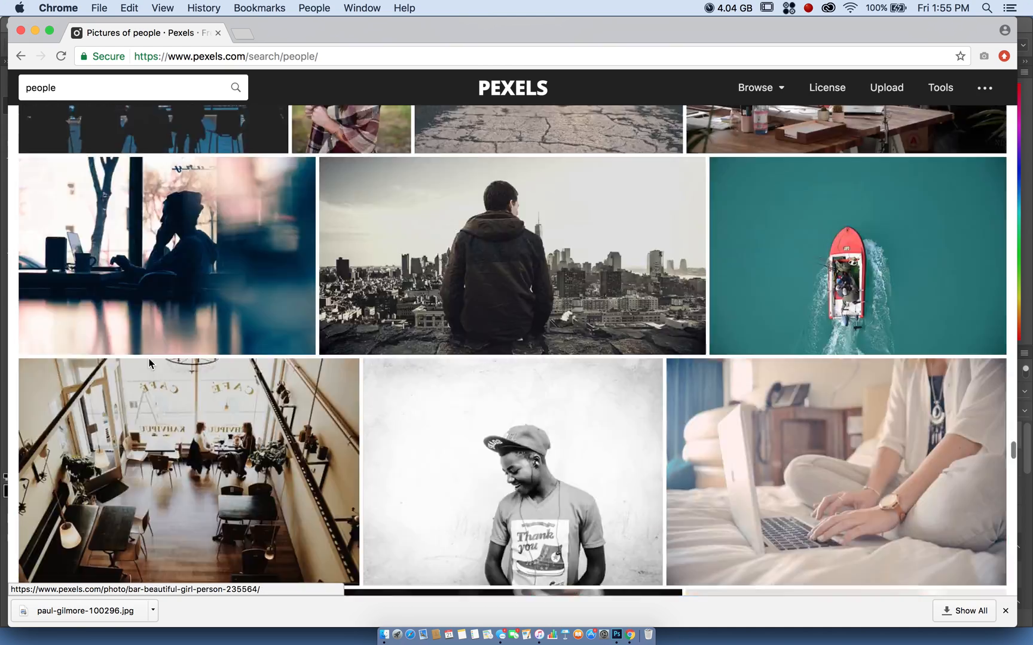
pyautogui.scroll(15, 408, 334)
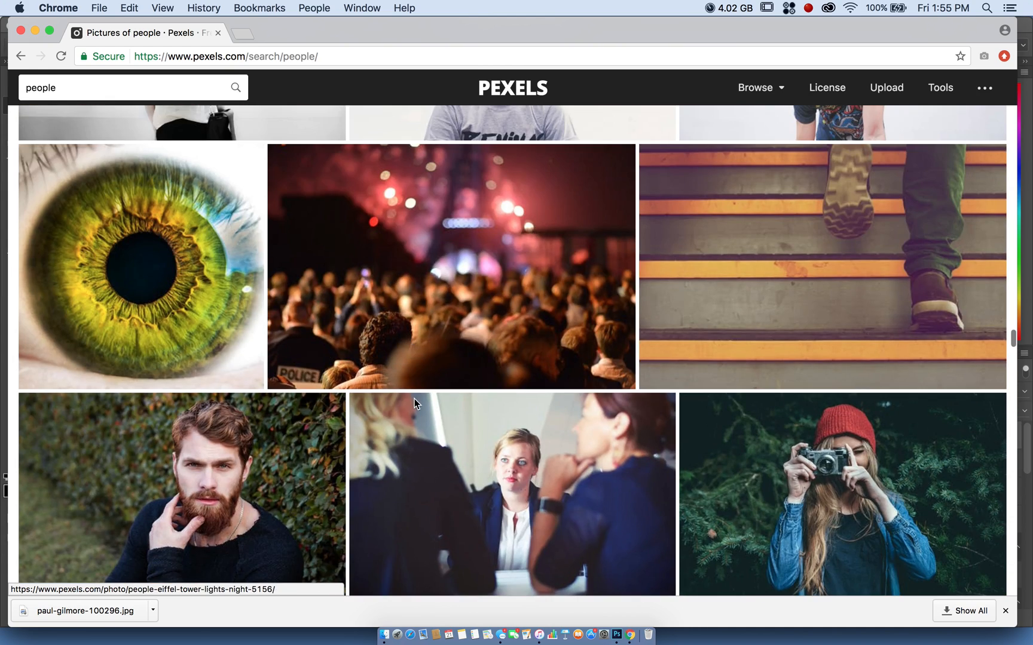
pyautogui.scroll(5, 414, 400)
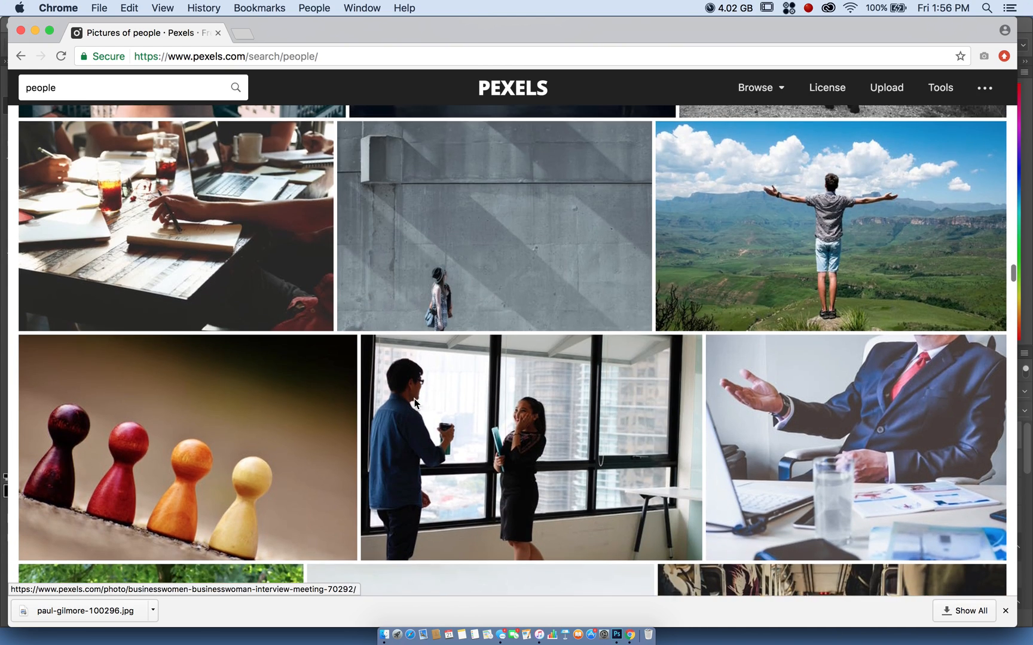
pyautogui.scroll(10, 414, 399)
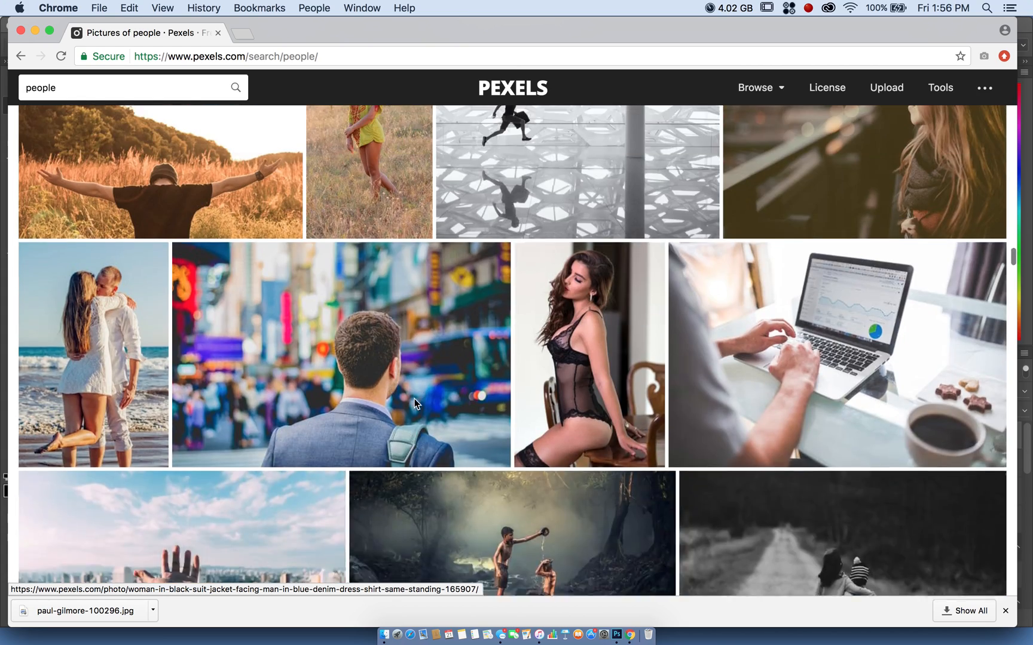
pyautogui.scroll(10, 416, 404)
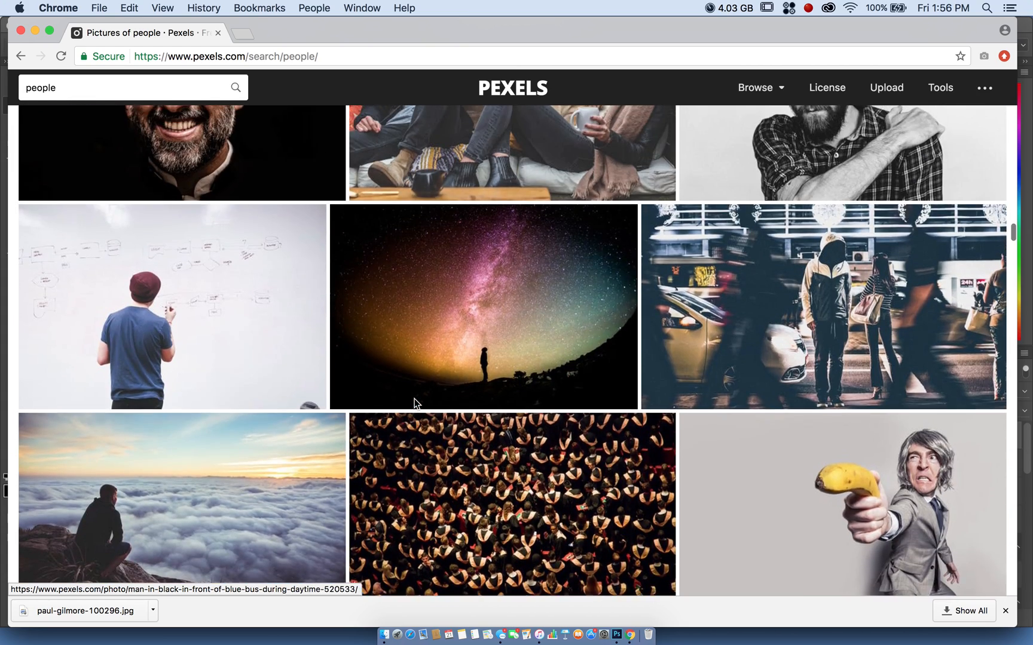
pyautogui.scroll(15, 416, 403)
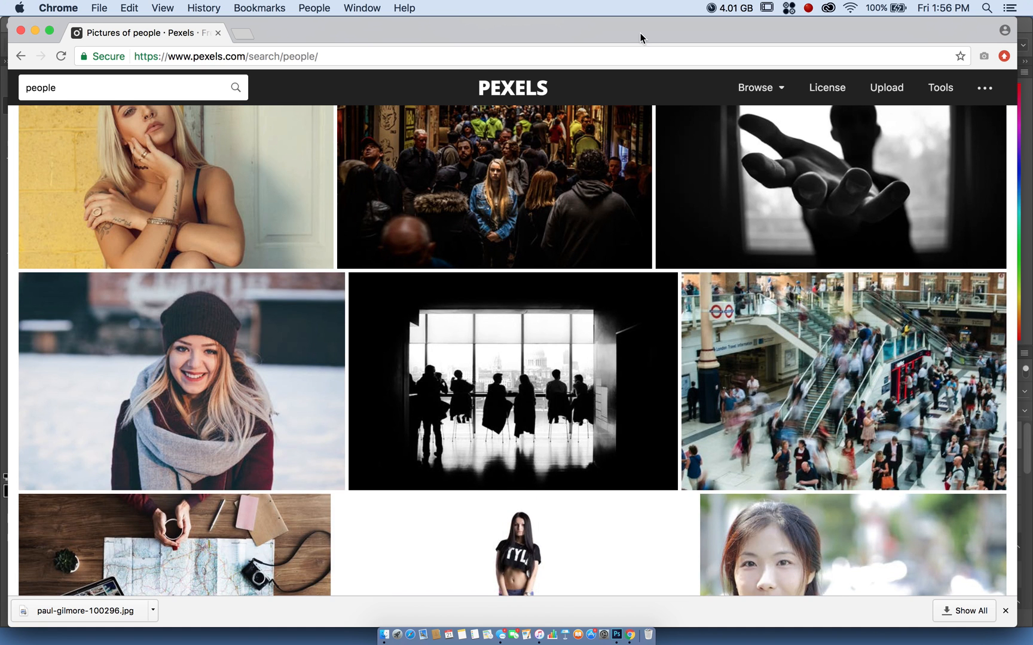
# Switch to Photoshop and delete the top layers of Untitled-1, then undo the deletion of the milk-splash layer.
pyautogui.moveTo(648, 37); pyautogui.dragTo(622, 365)
pyautogui.click(638, 143)
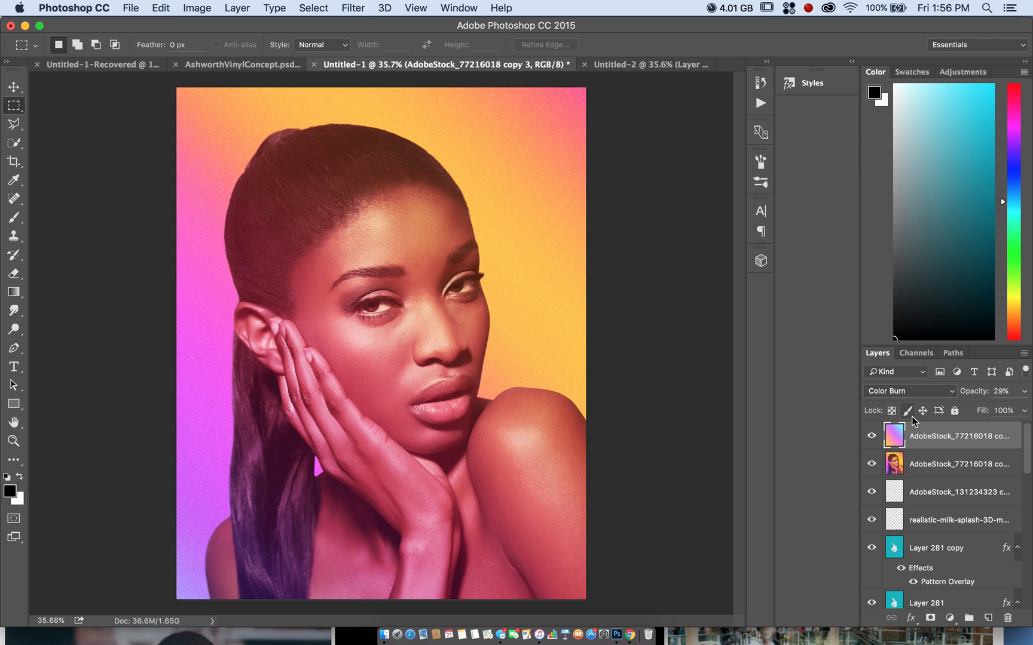
pyautogui.press('BackSpace')
pyautogui.press('BackSpace')
pyautogui.press('BackSpace')
pyautogui.press('BackSpace')
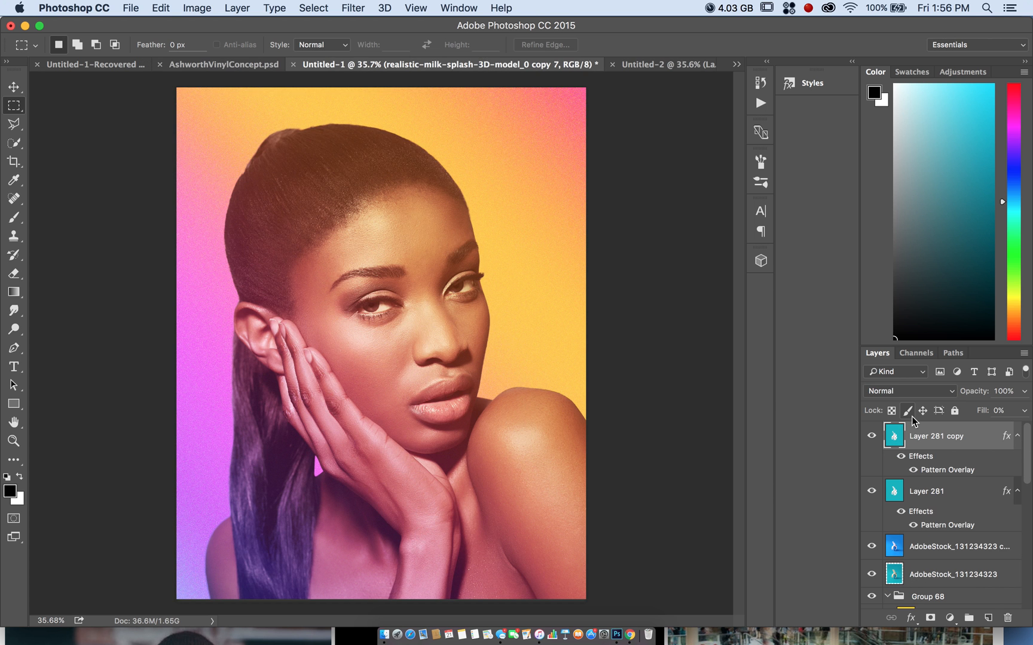
pyautogui.press('super+z')
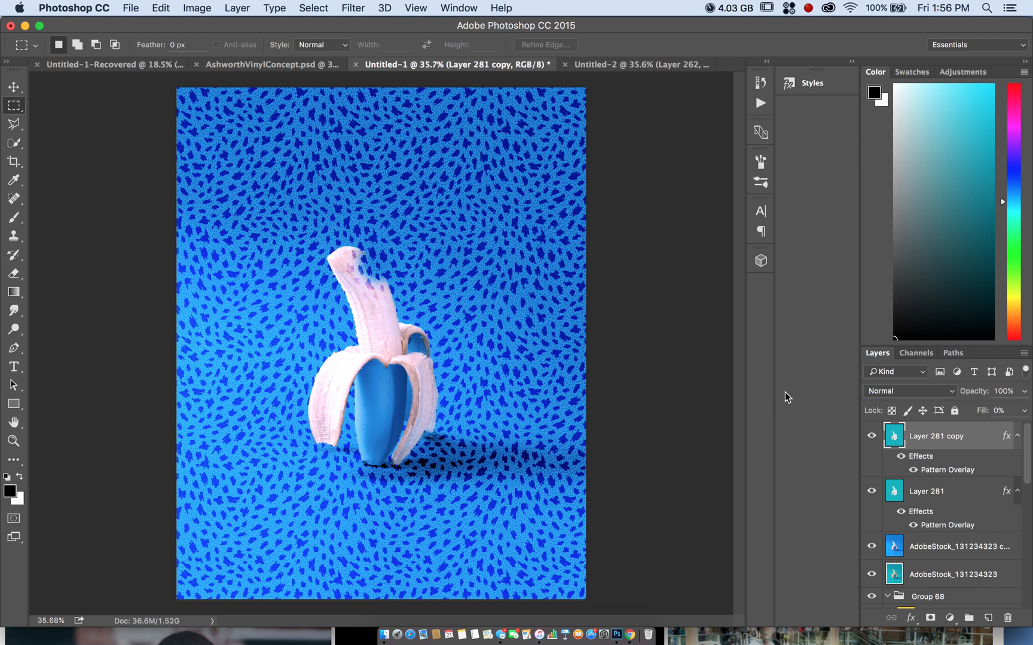
# Toggle the visibility of the milk-splash layer to compare the banana composition with and without it.
pyautogui.scroll(-2, 373, 361)
pyautogui.scroll(3, 373, 361)
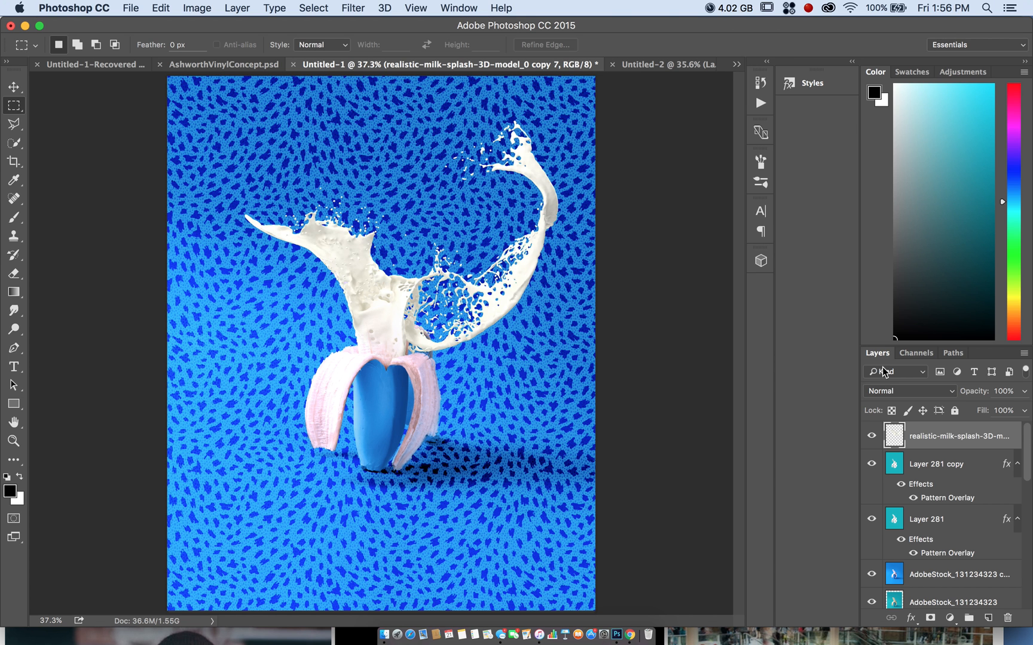
pyautogui.click(871, 438)
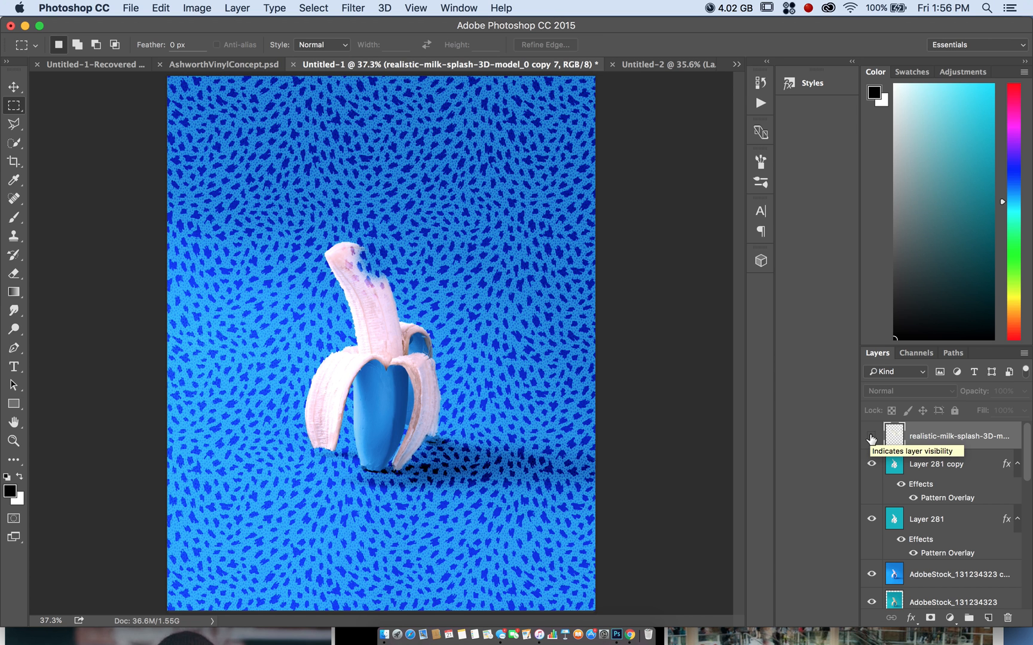
pyautogui.click(871, 437)
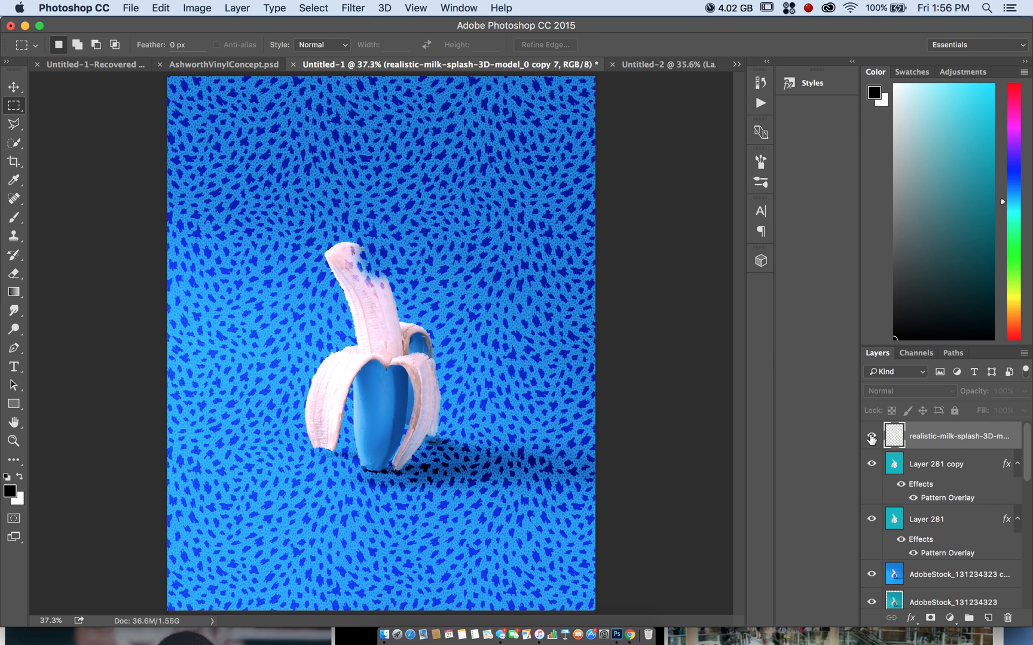
# Move the original AdobeStock_131234323 banana layer to the top of the layer stack.
pyautogui.scroll(-3, 874, 530)
pyautogui.click(872, 526)
pyautogui.moveTo(896, 529); pyautogui.dragTo(898, 430)
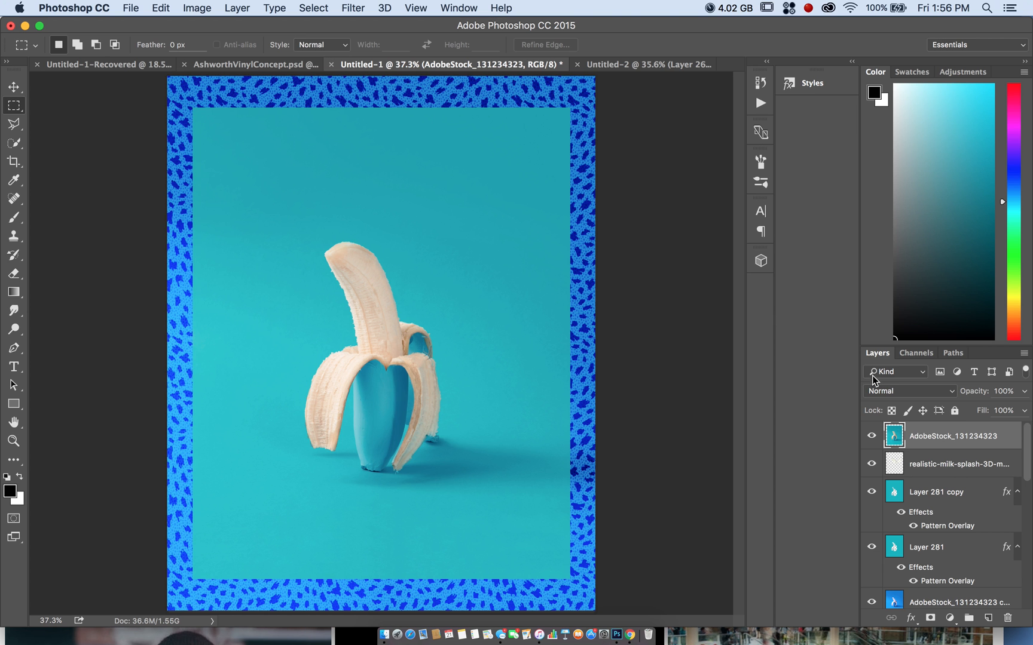
# Place the AdobeStock_131234323 banana image from the Downloads folder into Untitled-1 and hide the older banana layer beneath it.
pyautogui.click(130, 7)
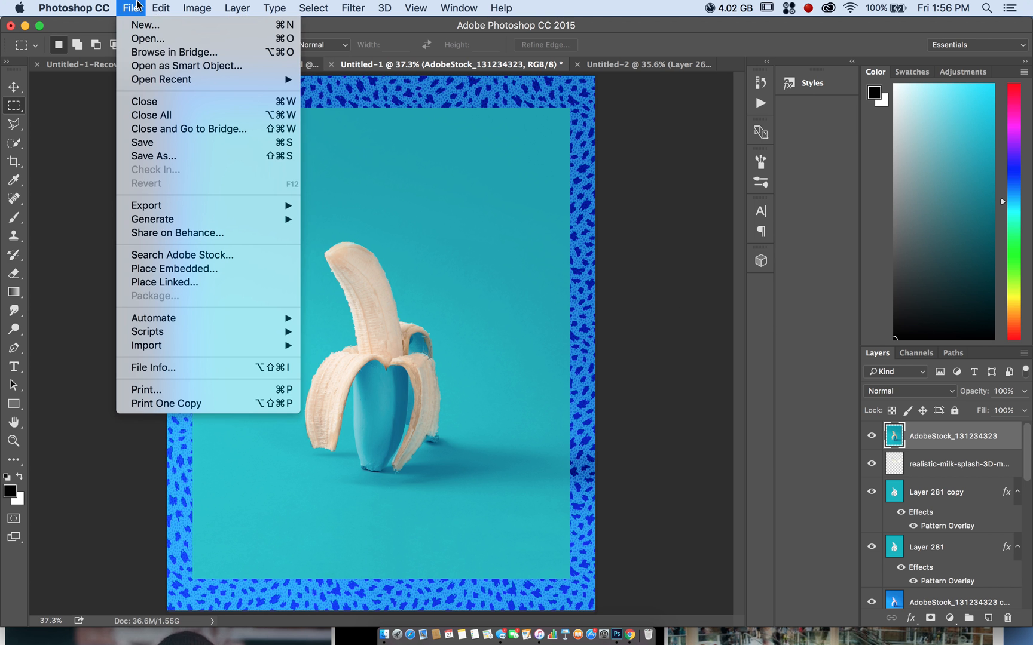
pyautogui.moveTo(160, 6)
pyautogui.click(389, 171)
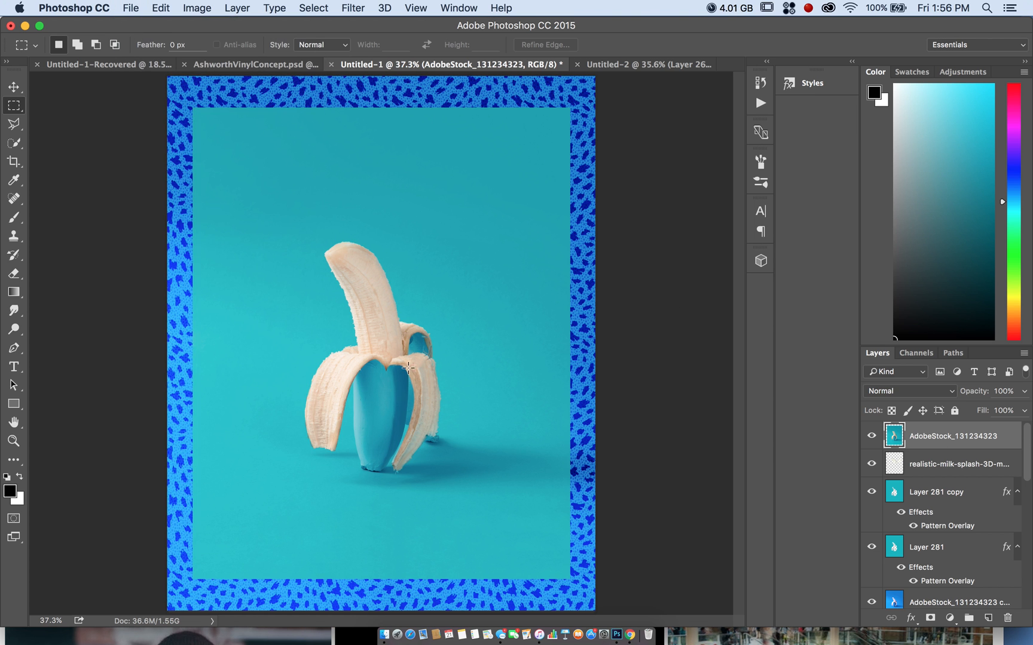
pyautogui.click(376, 591)
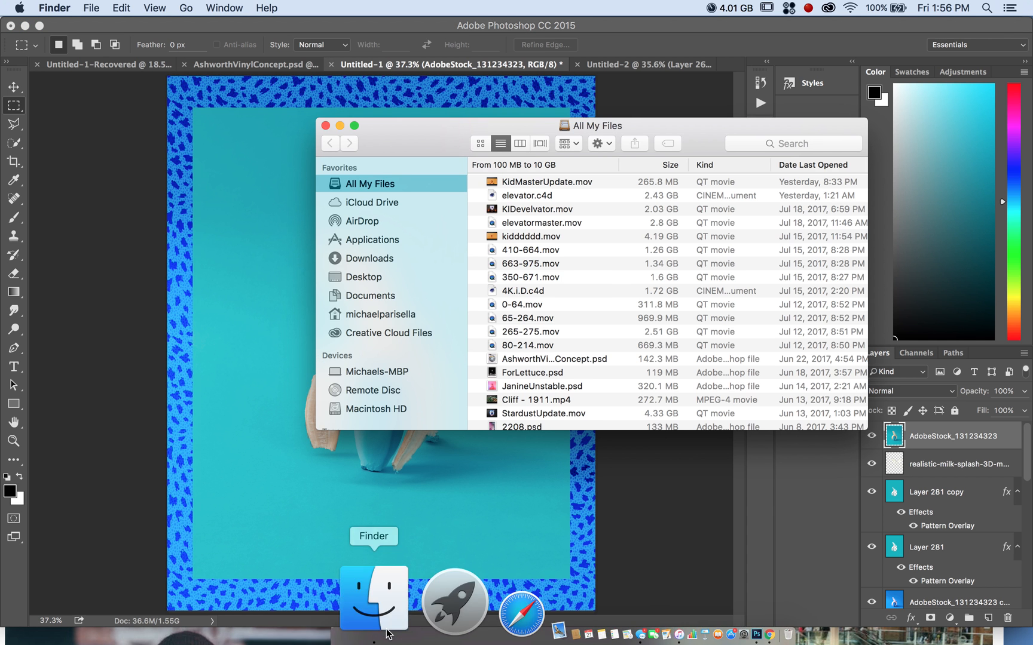
pyautogui.click(380, 260)
pyautogui.moveTo(494, 187); pyautogui.dragTo(346, 477)
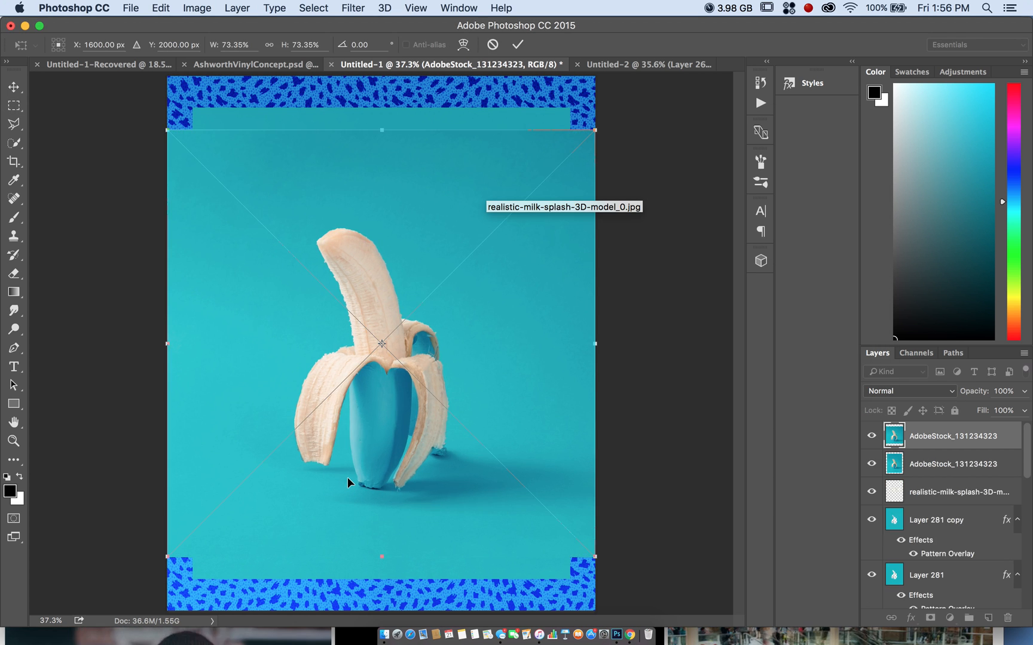
pyautogui.press('Return')
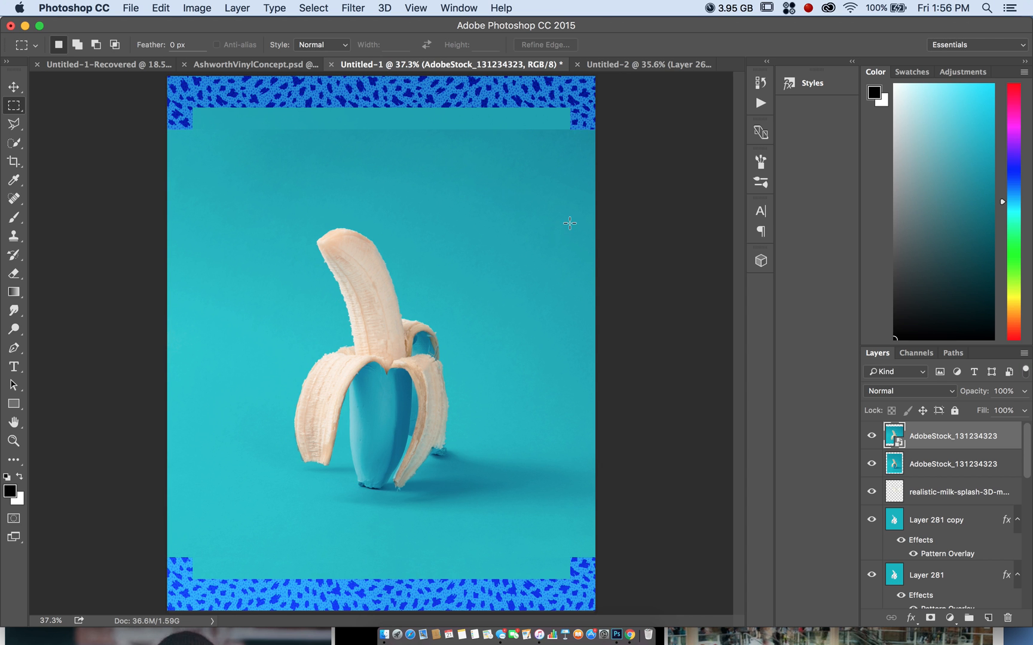
pyautogui.click(871, 464)
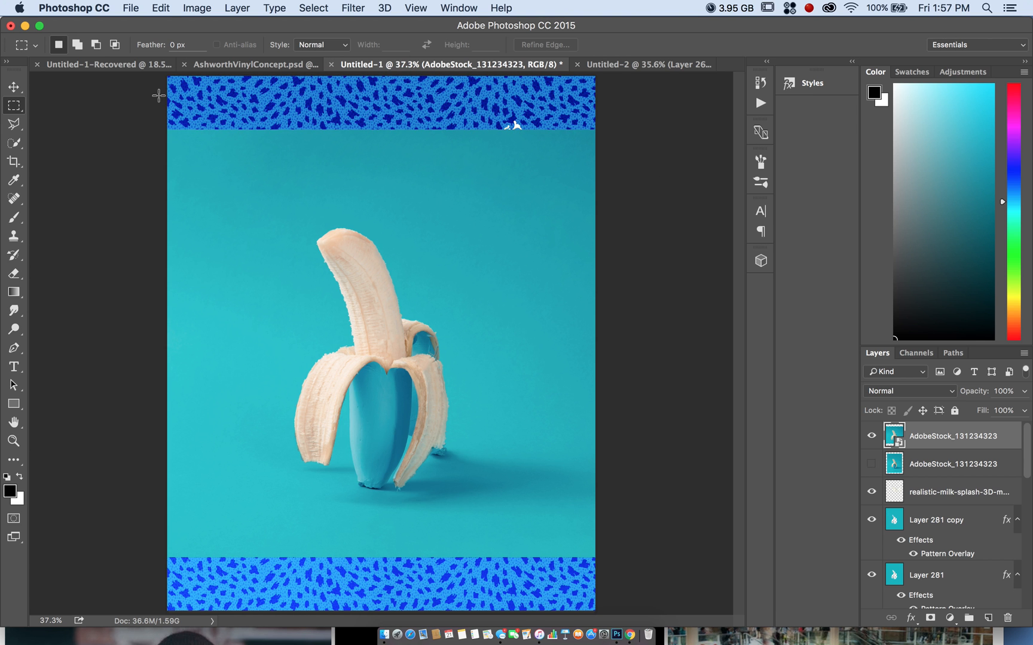
# Marquee-select the patterned strip above the placed banana image with a slight overlap, and rasterize the placed layer.
pyautogui.scroll(-1, 146, 85)
pyautogui.moveTo(161, 83); pyautogui.dragTo(605, 146)
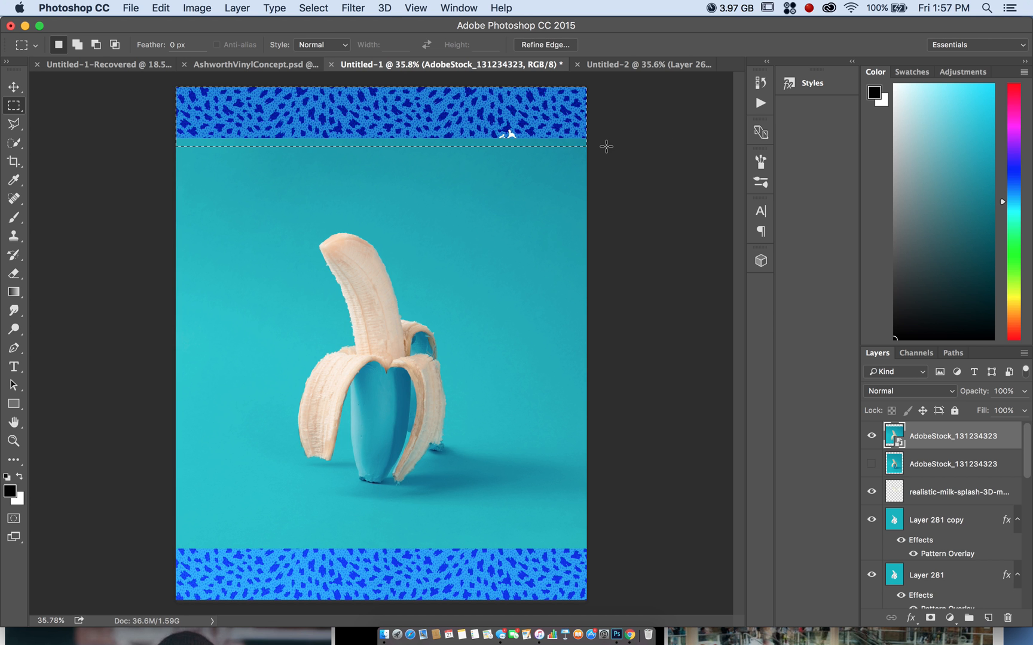
pyautogui.click(160, 8)
pyautogui.click(495, 233)
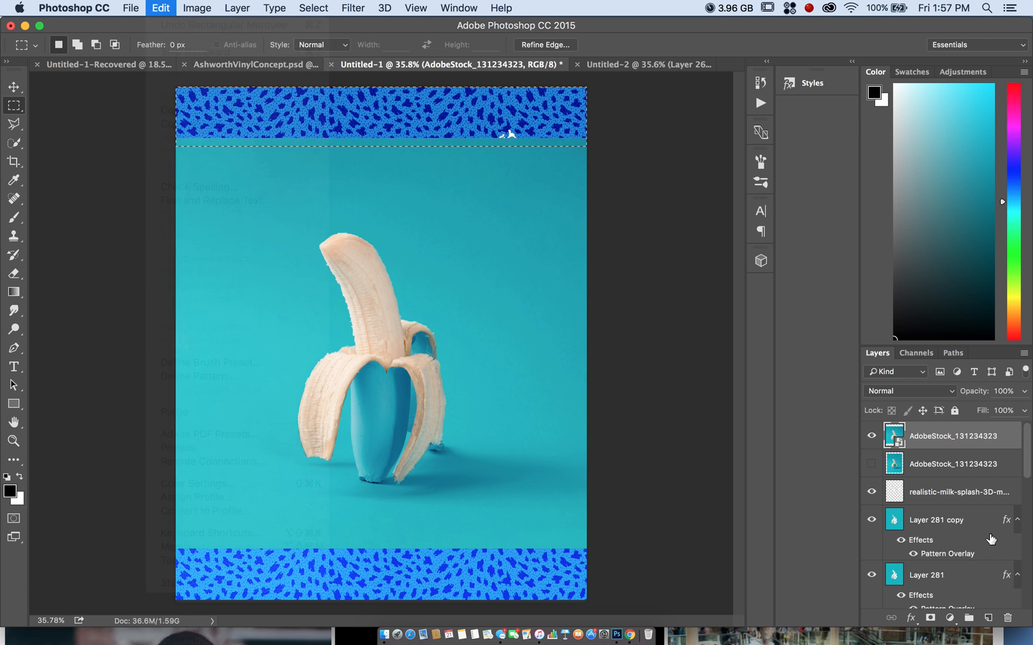
pyautogui.rightClick(997, 433)
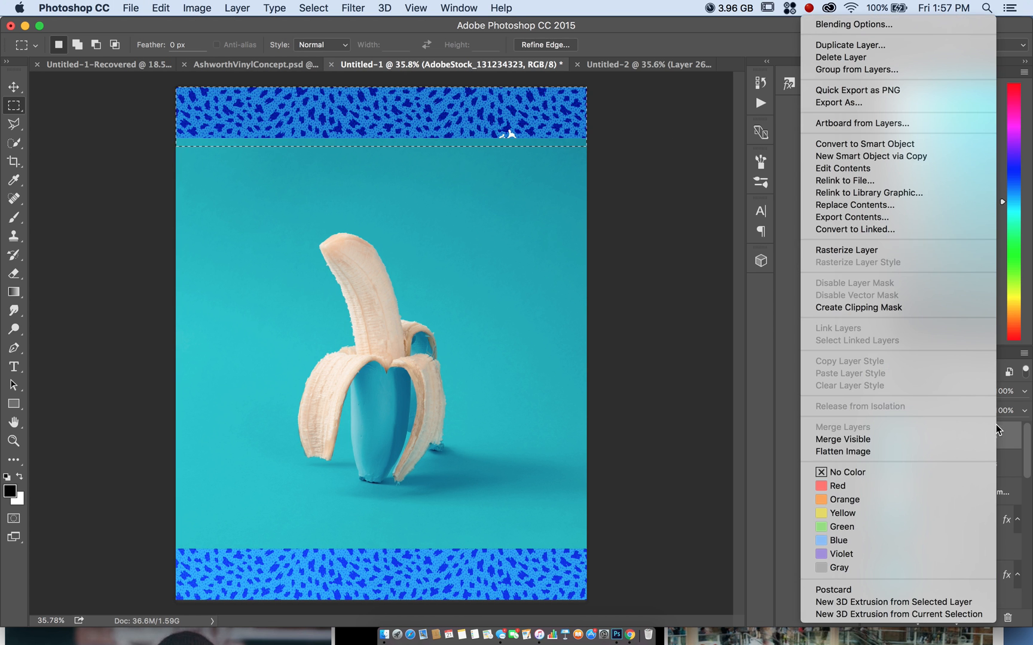
pyautogui.click(903, 254)
# Fill the selected upper strip with Content-Aware contents at 100% opacity and deselect.
pyautogui.click(173, 8)
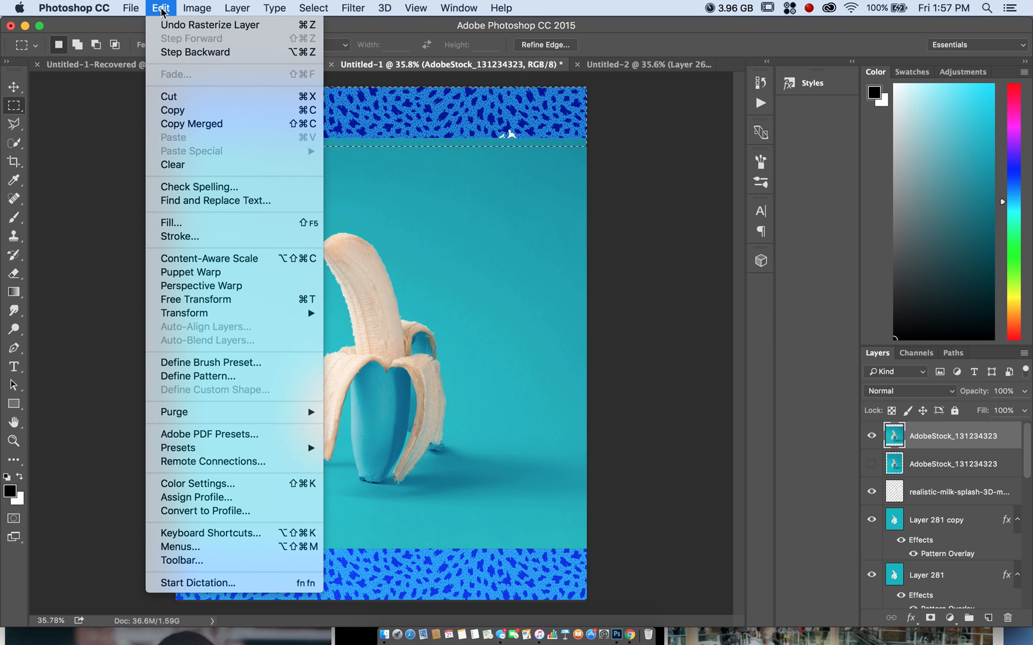
pyautogui.click(195, 223)
pyautogui.click(538, 239)
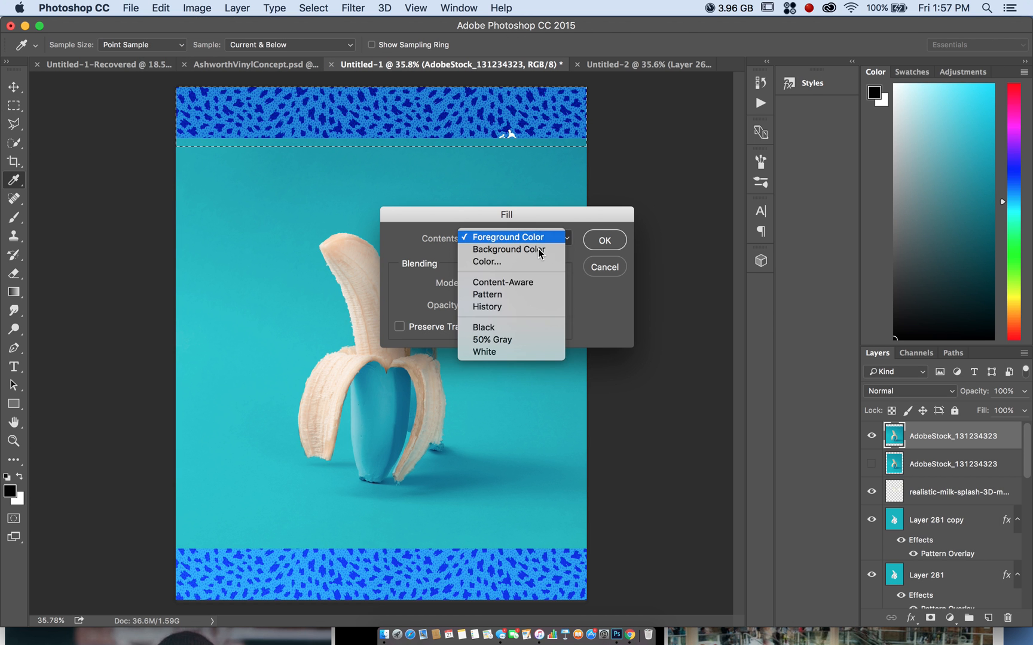
pyautogui.click(517, 286)
pyautogui.click(624, 239)
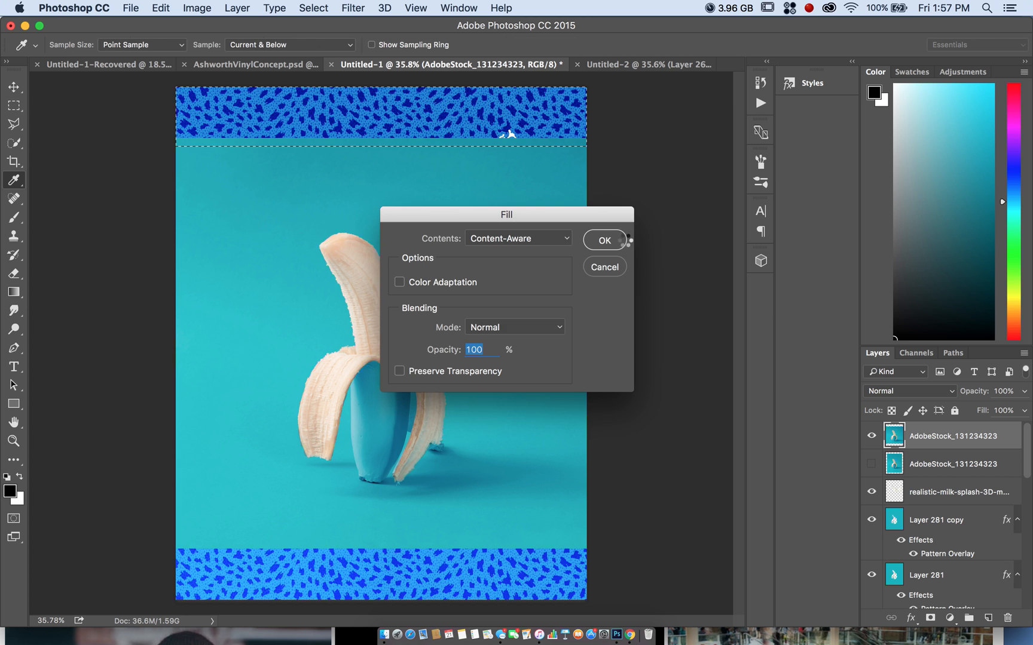
pyautogui.press('super+d')
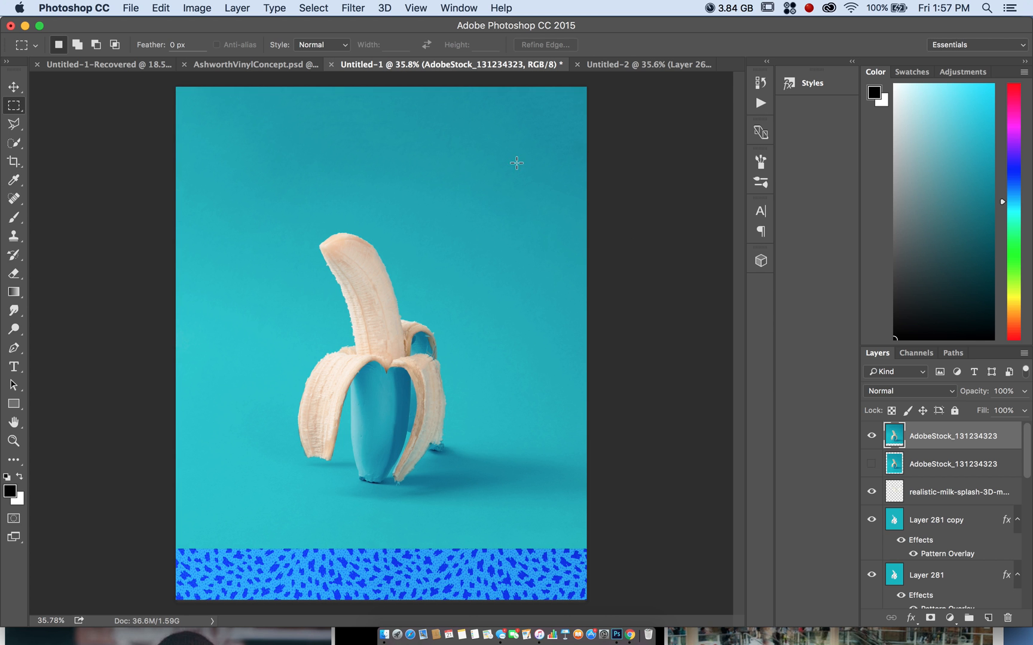
# Marquee-select the patterned strip below the banana image with a slight overlap, fill it with Content-Aware, and deselect.
pyautogui.scroll(-1, 504, 195)
pyautogui.scroll(2, 504, 196)
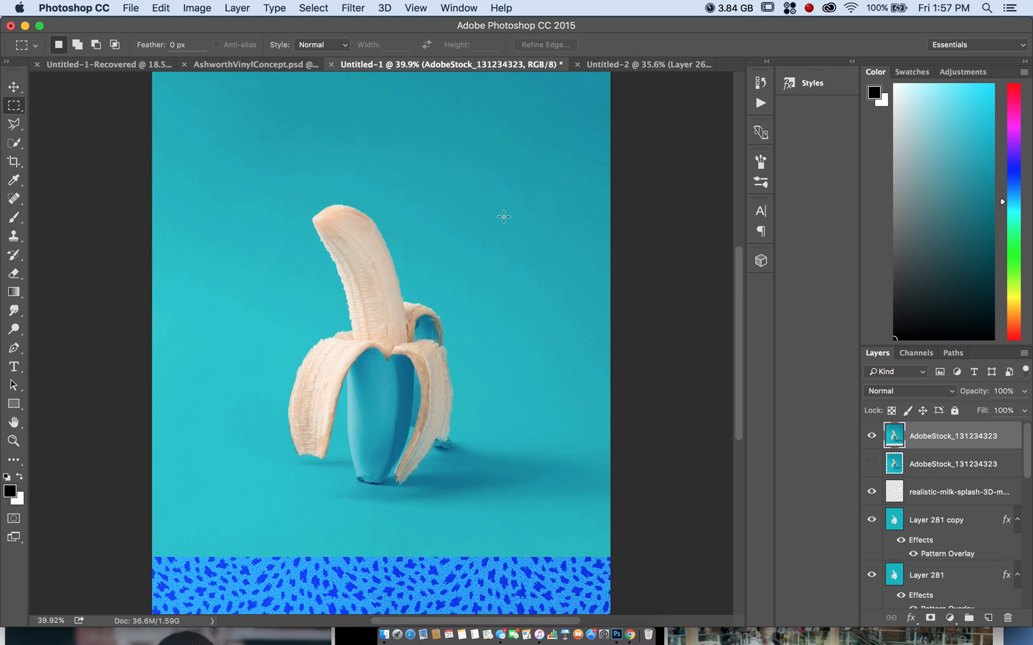
pyautogui.scroll(-3, 503, 196)
pyautogui.moveTo(614, 459); pyautogui.dragTo(239, 375)
pyautogui.click(160, 7)
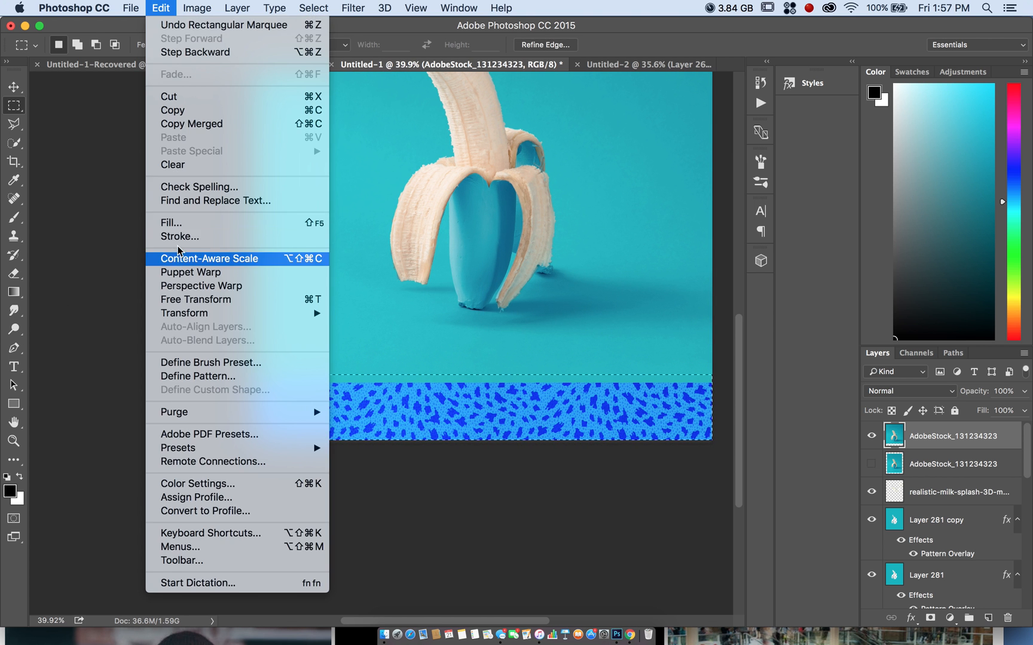
pyautogui.click(187, 223)
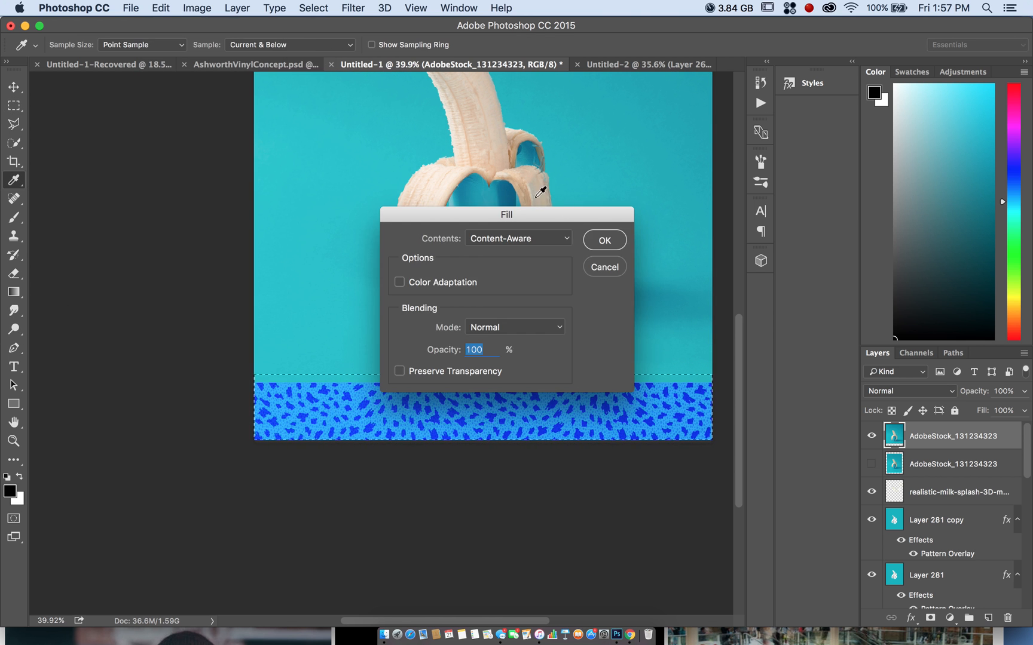
pyautogui.click(601, 239)
pyautogui.hotkey('ctrl', 'd')
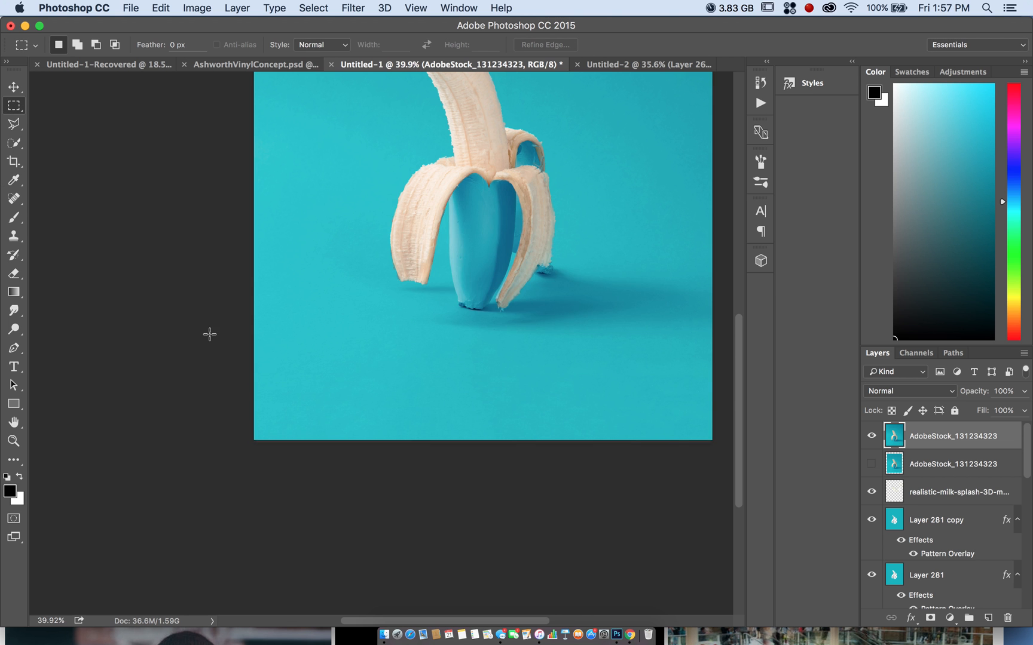
# Scale the extended banana layer down about its center to 83.25% width and height.
pyautogui.hotkey('ctrl', '0')
pyautogui.click(170, 7)
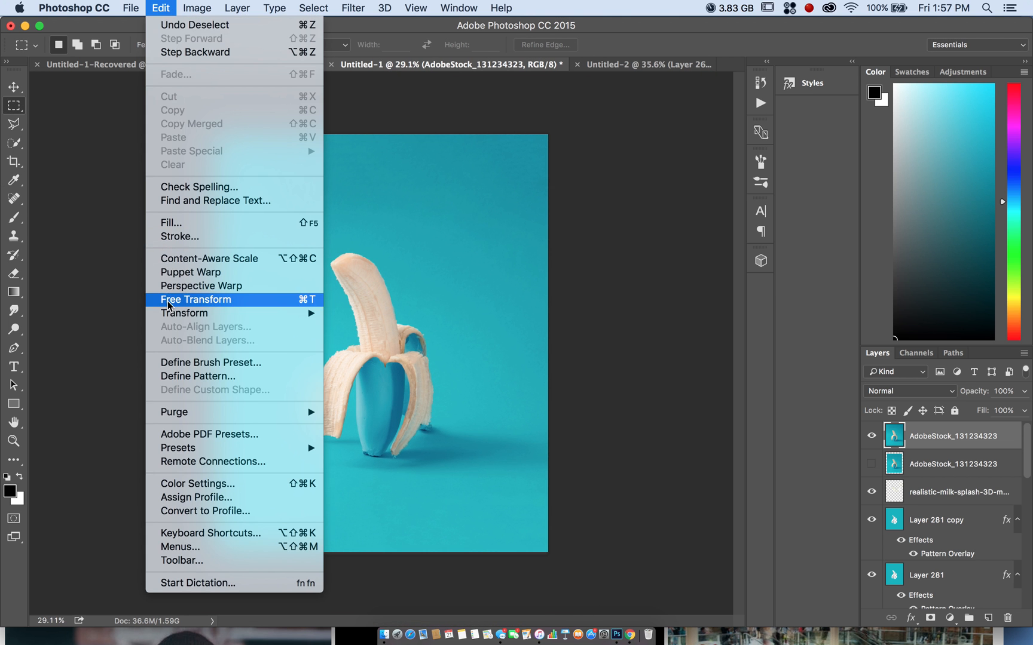
pyautogui.moveTo(309, 314)
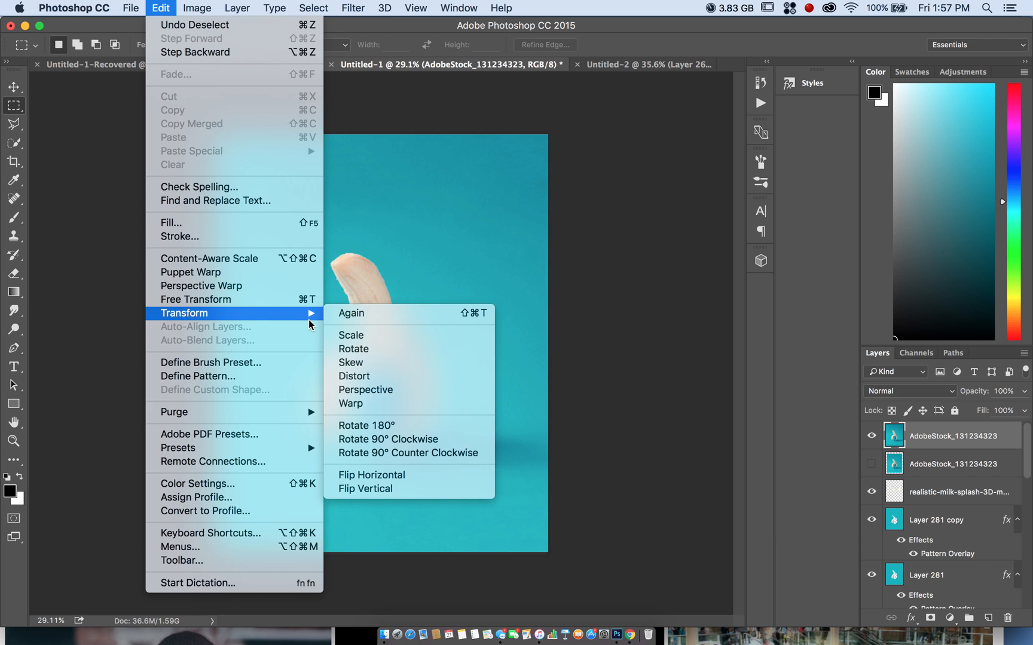
pyautogui.click(351, 335)
pyautogui.moveTo(548, 134); pyautogui.dragTo(520, 169)
pyautogui.press('Return')
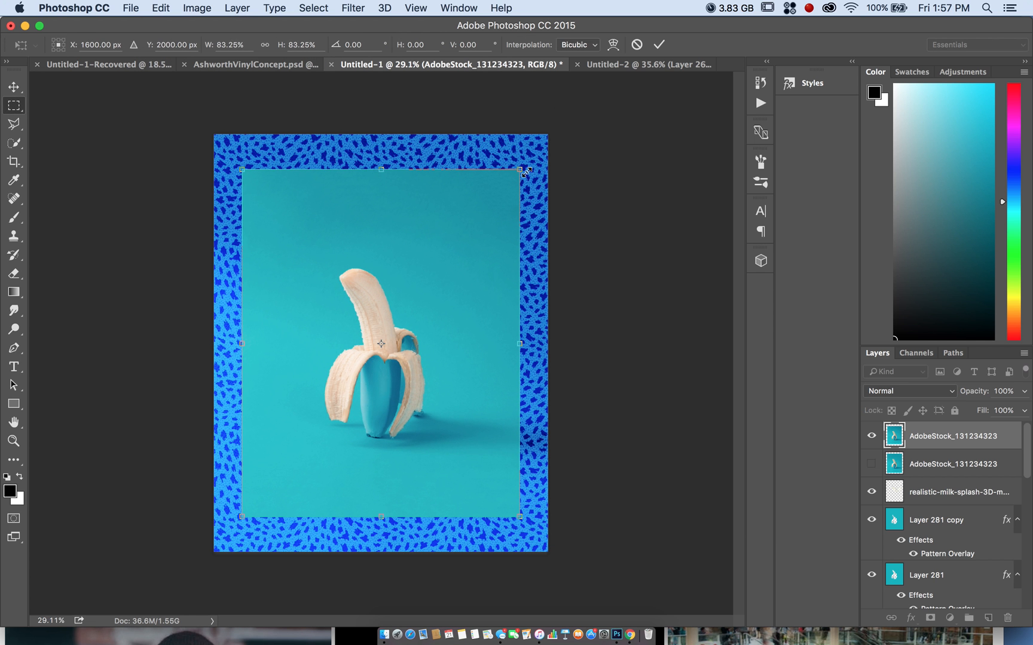
# Marquee-select the banana image just inside its edges and invert the selection to cover the surrounding border.
pyautogui.moveTo(243, 171); pyautogui.dragTo(515, 515)
pyautogui.click(160, 7)
pyautogui.click(199, 225)
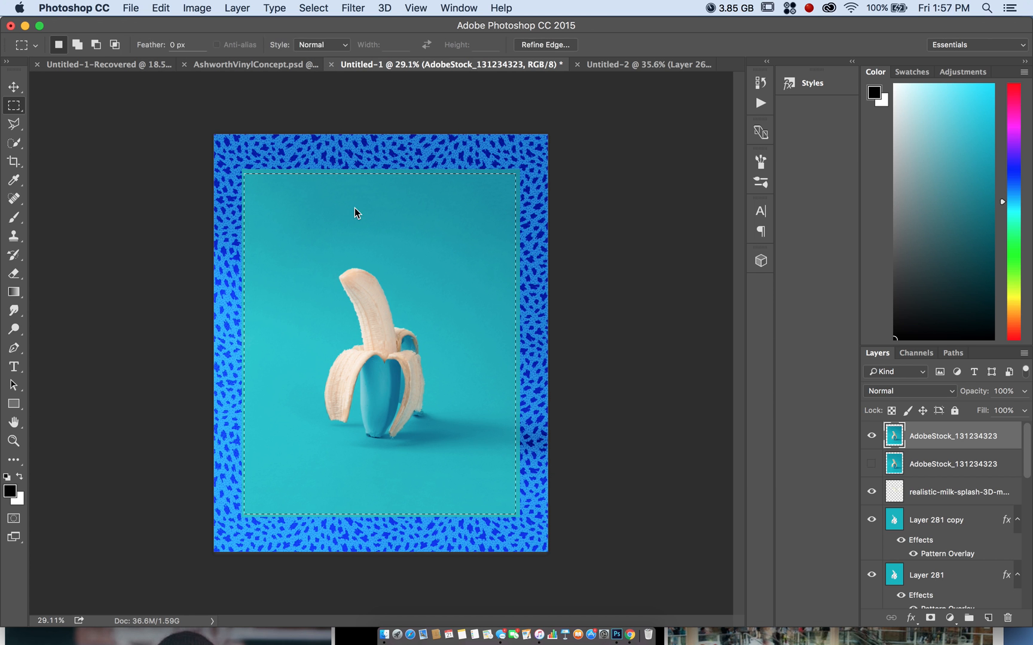
pyautogui.click(589, 261)
pyautogui.rightClick(469, 240)
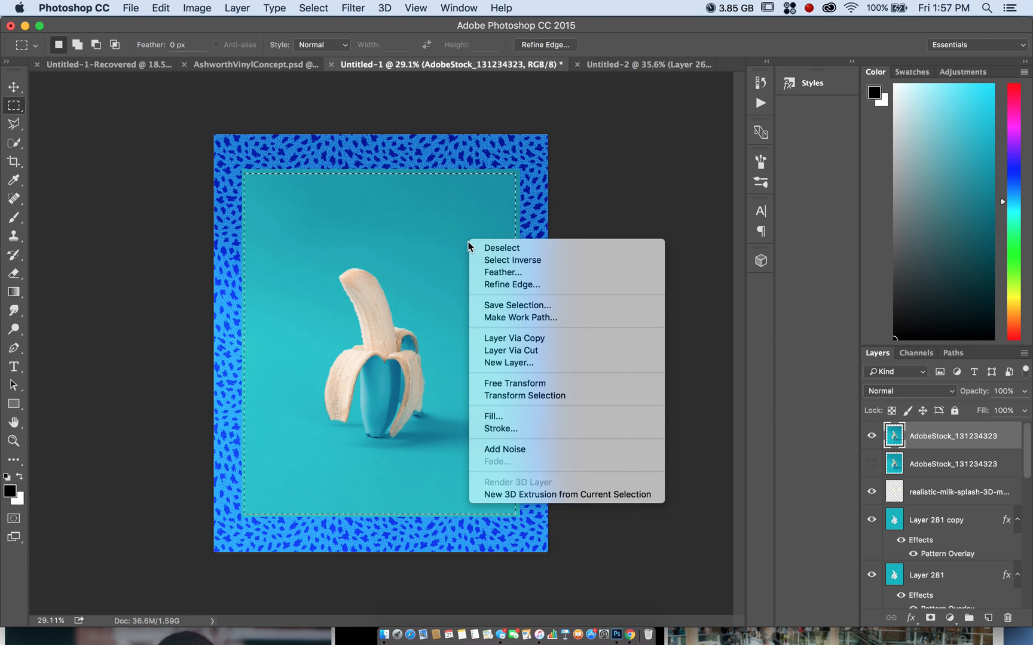
pyautogui.click(505, 259)
# Fill the selected border around the banana image with Content-Aware and deselect.
pyautogui.click(161, 8)
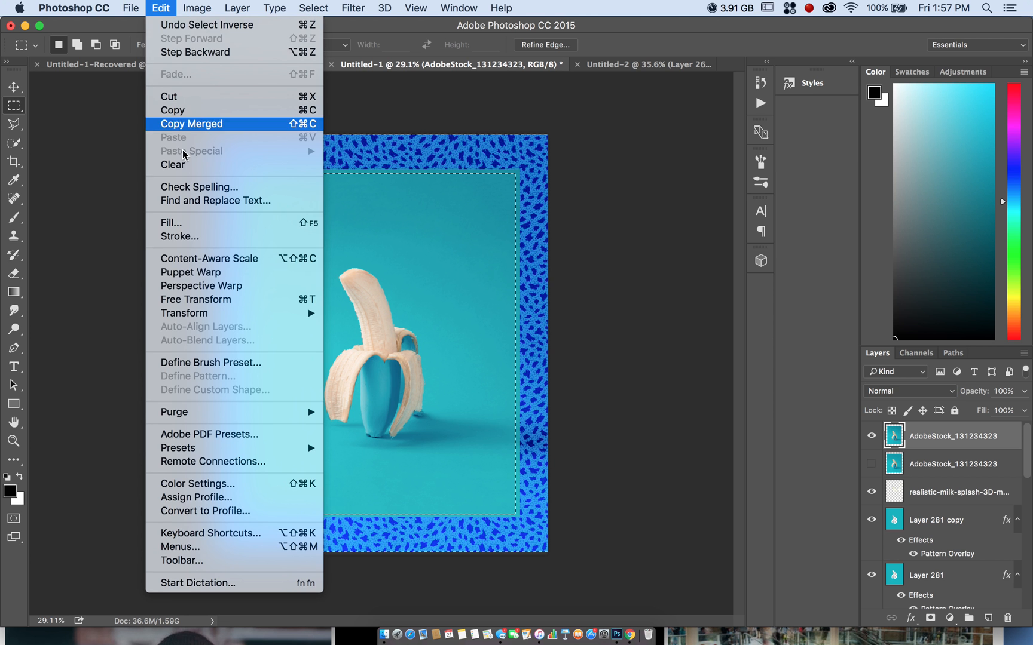
pyautogui.click(197, 224)
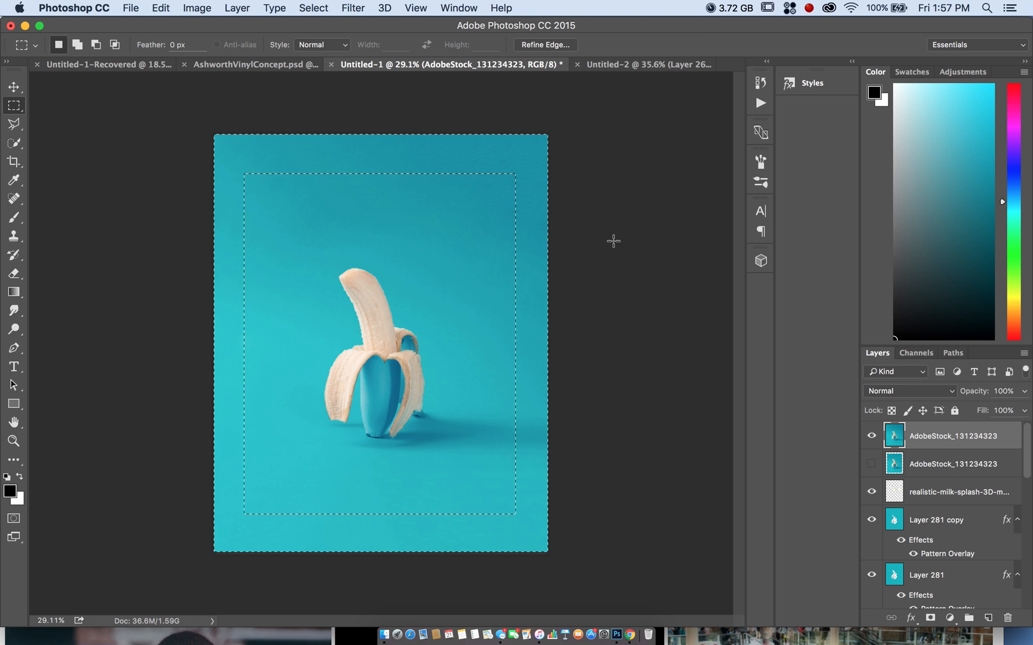
pyautogui.press('super+d')
# Activate the Pen tool and examine the banana's outline and the extended background up close.
pyautogui.scroll(2, 359, 353)
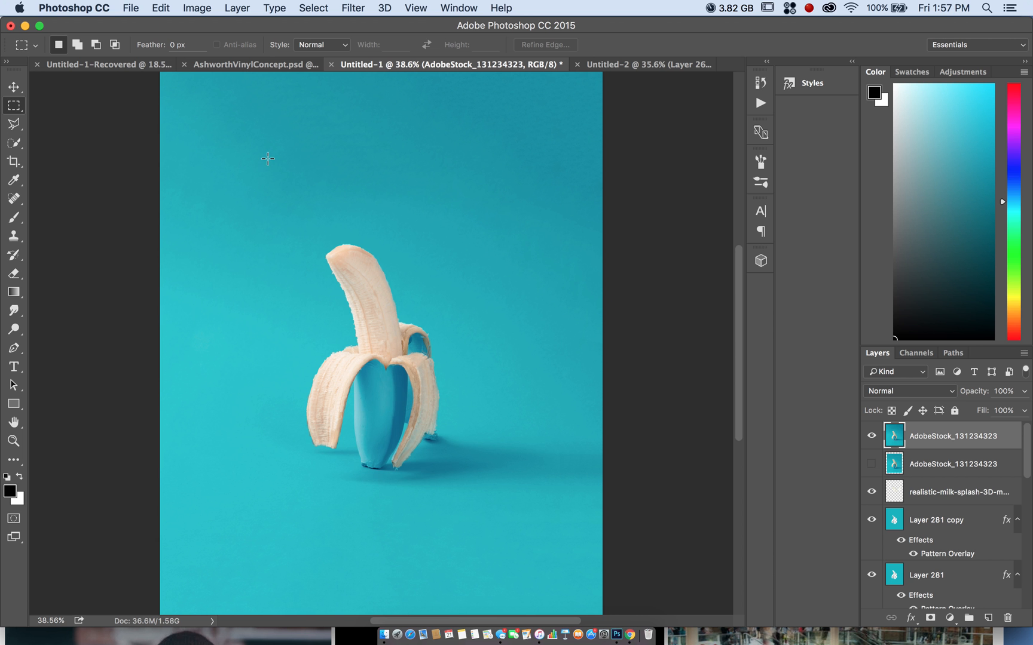
pyautogui.press('p')
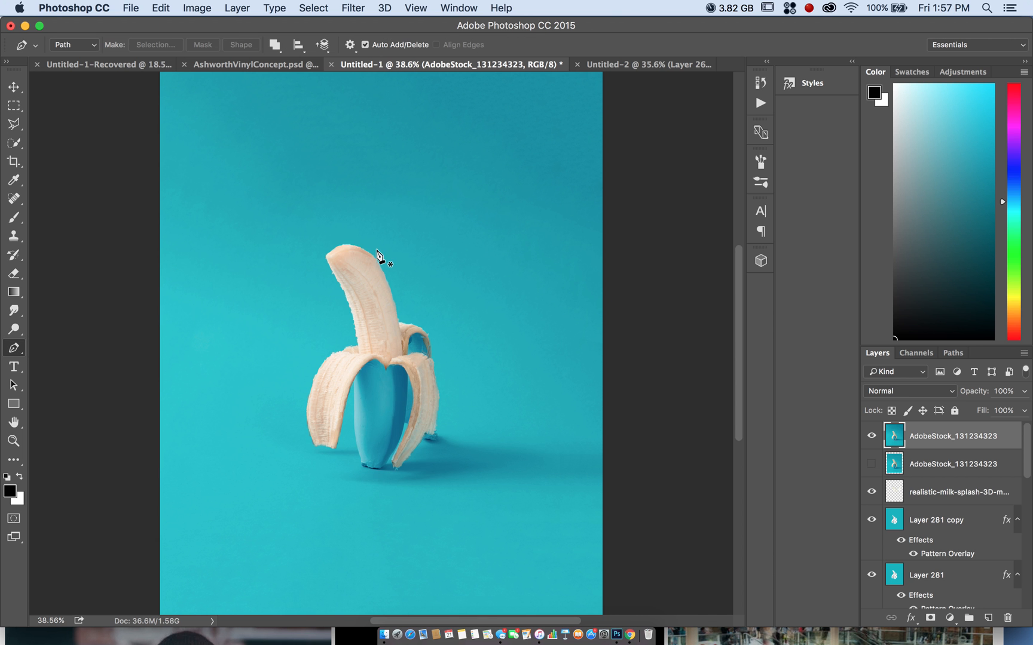
pyautogui.scroll(3, 377, 256)
pyautogui.scroll(1, 378, 256)
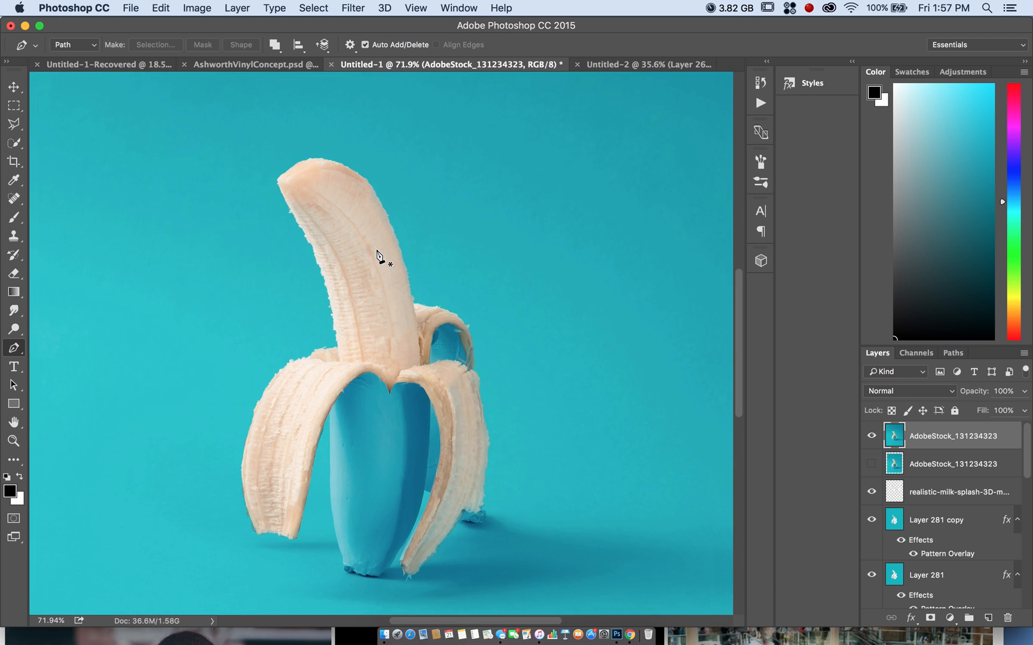
pyautogui.scroll(-3, 378, 256)
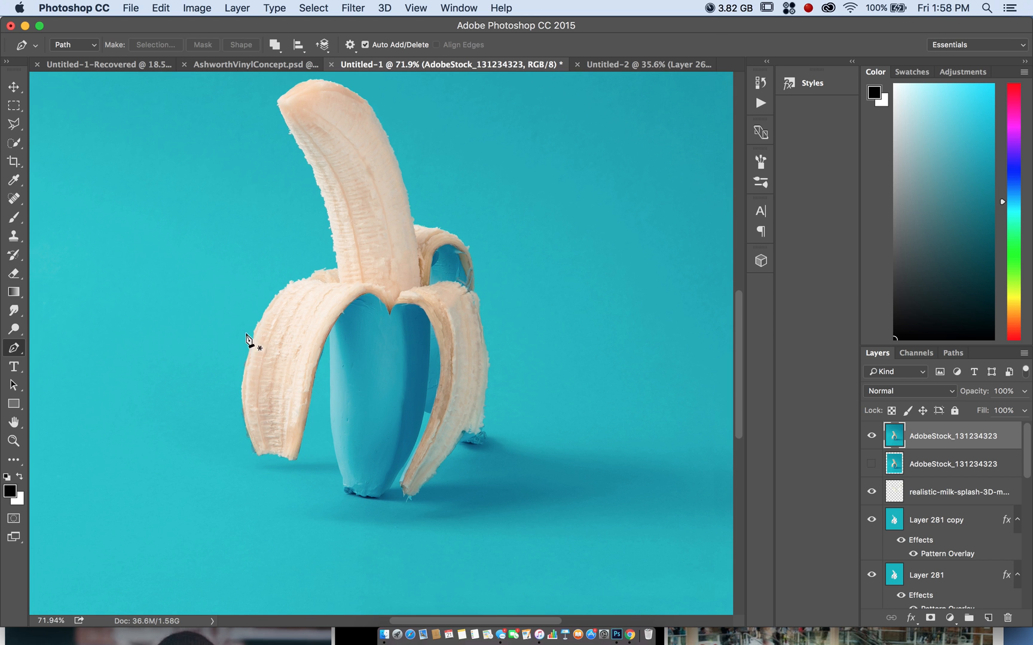
pyautogui.scroll(-4, 390, 342)
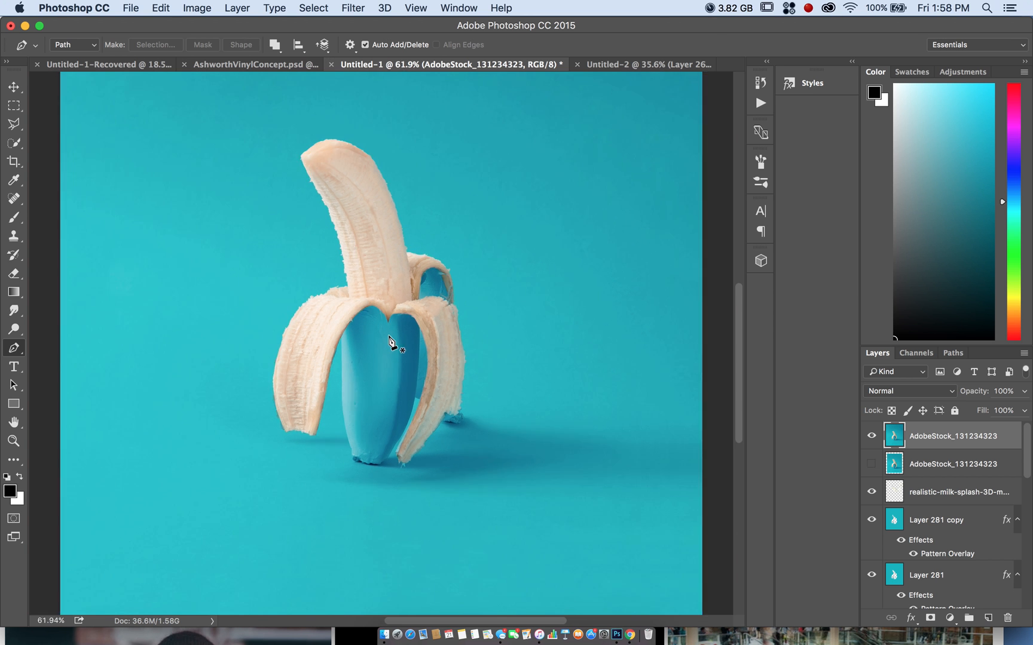
pyautogui.scroll(-2, 389, 342)
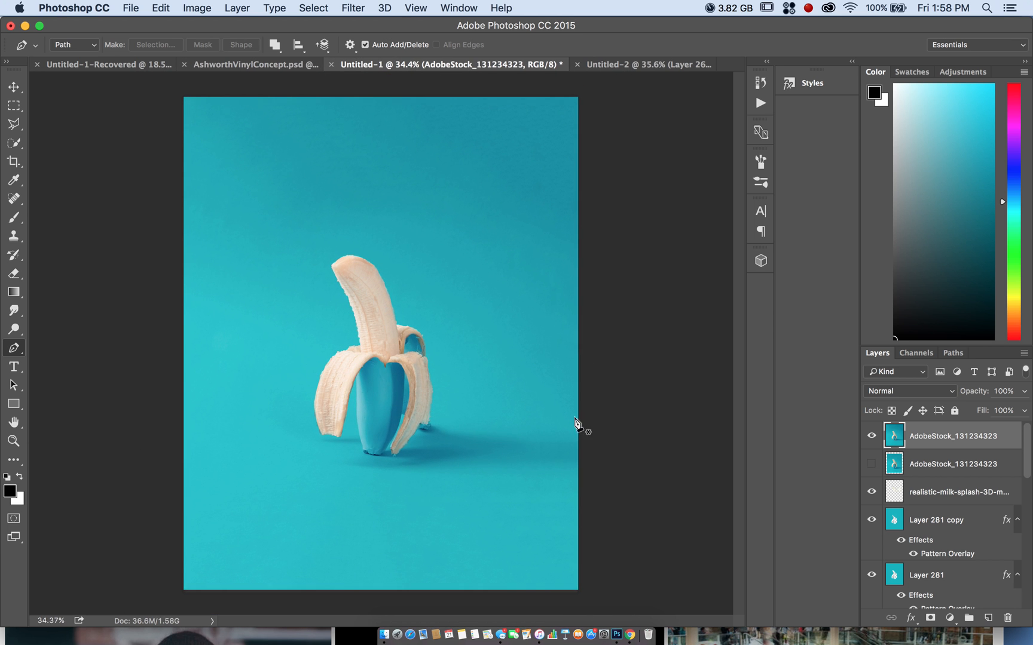
# Hide the top AdobeStock_131234323 layer, Layer 281 copy and Layer 281.
pyautogui.click(871, 434)
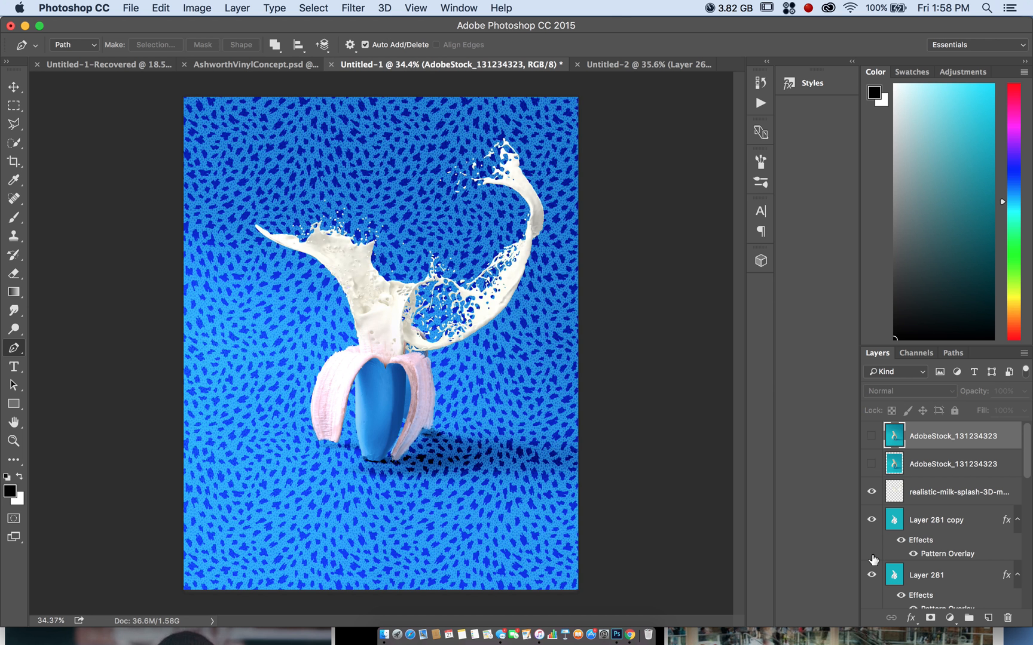
pyautogui.click(872, 519)
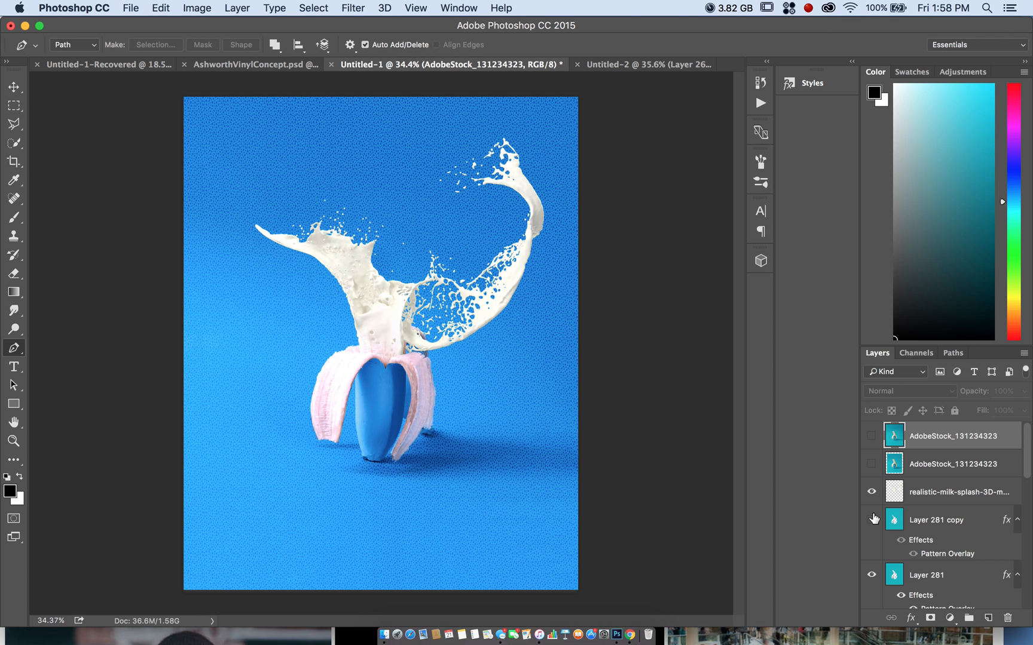
pyautogui.scroll(-1, 874, 519)
pyautogui.click(871, 537)
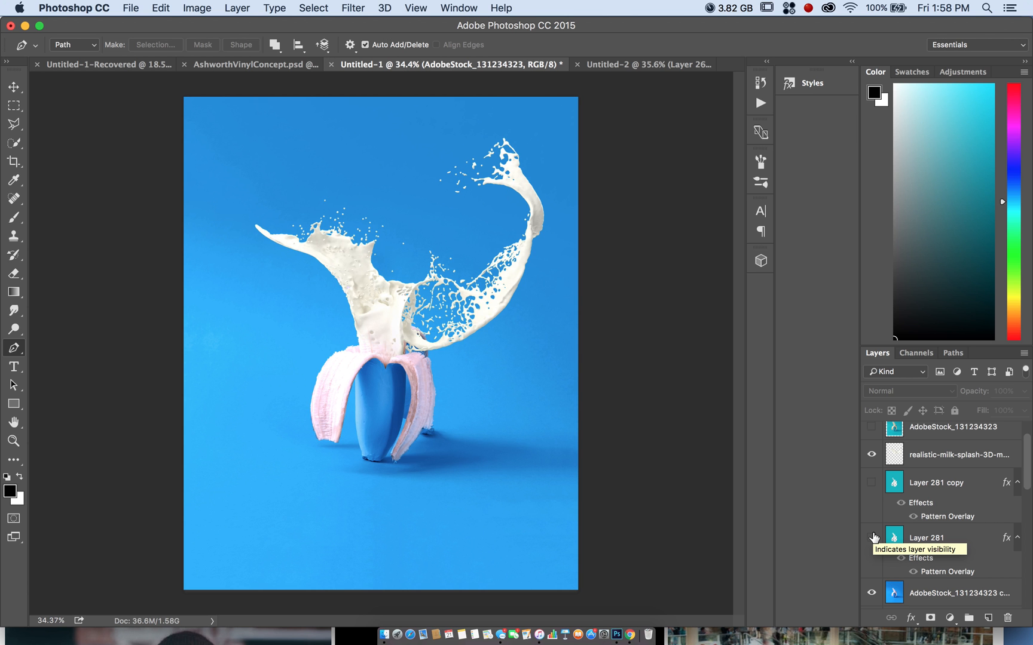
# Compare the plain blue milk-splash collage with the original banana photo by showing and hiding the top AdobeStock_131234323 layer.
pyautogui.scroll(2, 277, 321)
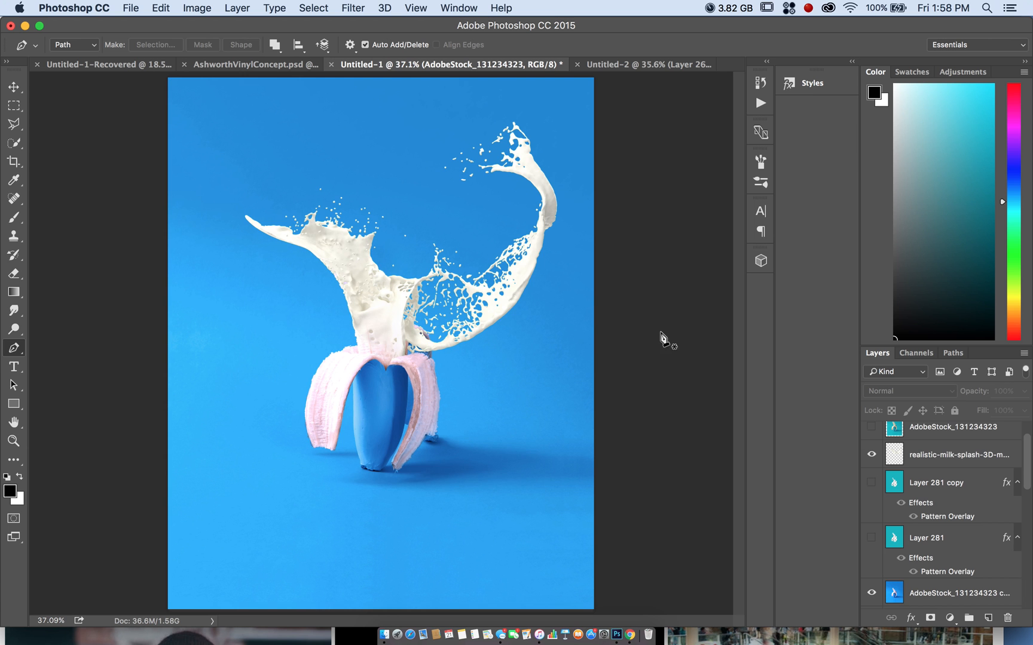
pyautogui.scroll(1, 899, 486)
pyautogui.click(870, 437)
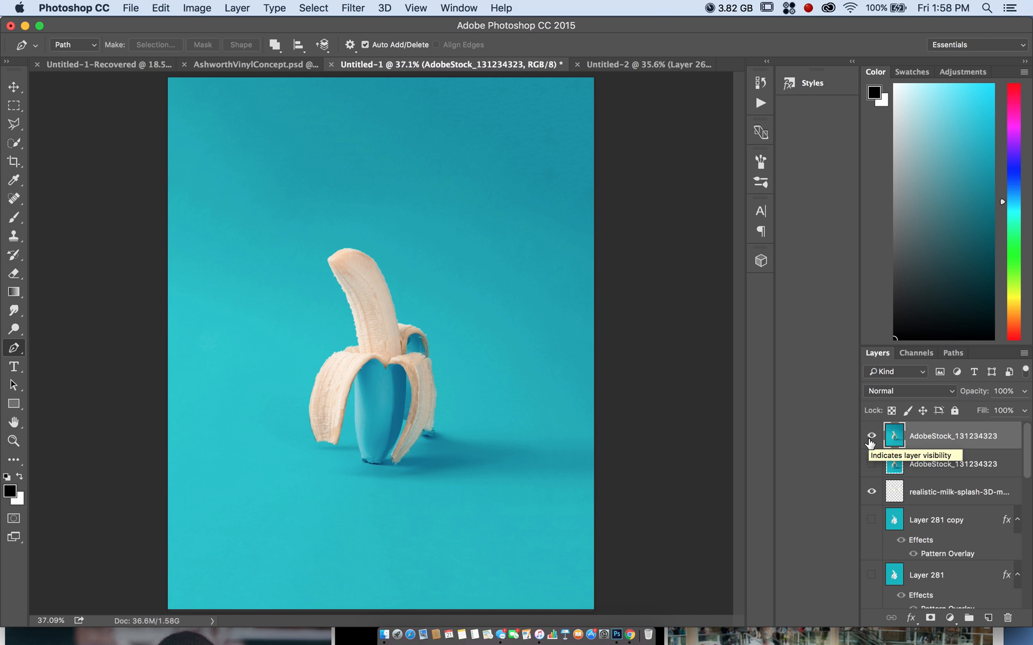
pyautogui.click(871, 436)
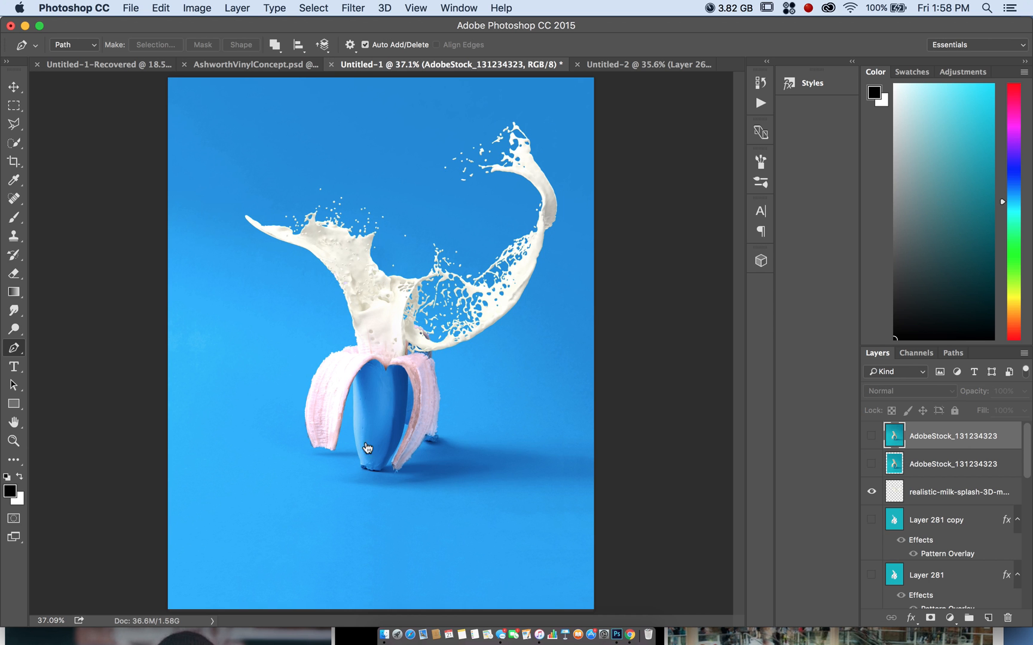
# Show Layer 281 and review its Pattern Overlay settings in the layer style, closing them without changes.
pyautogui.scroll(-4, 921, 502)
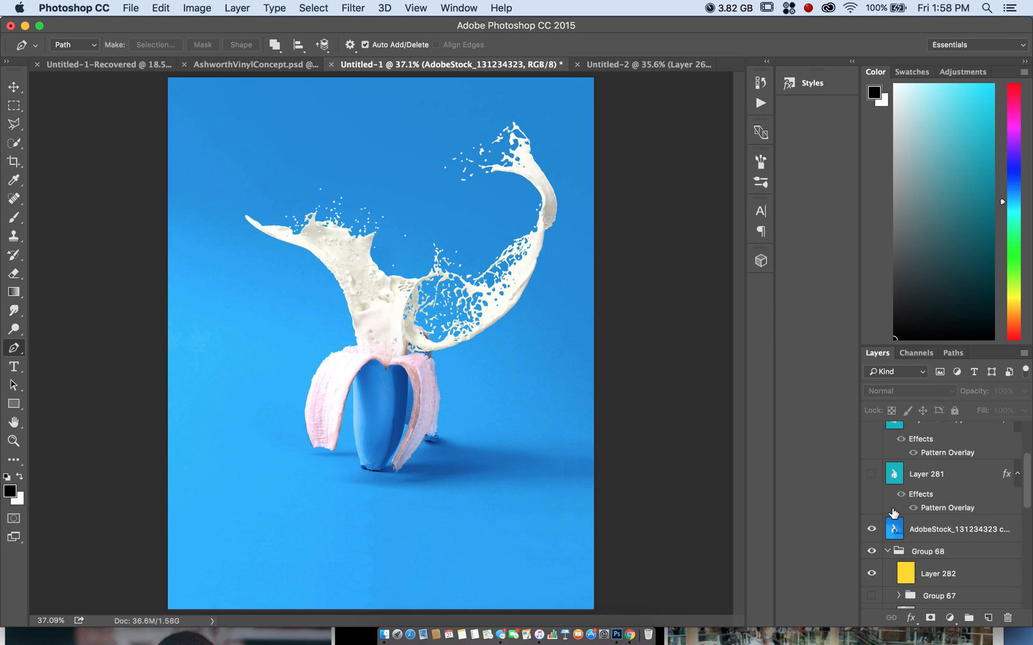
pyautogui.click(871, 475)
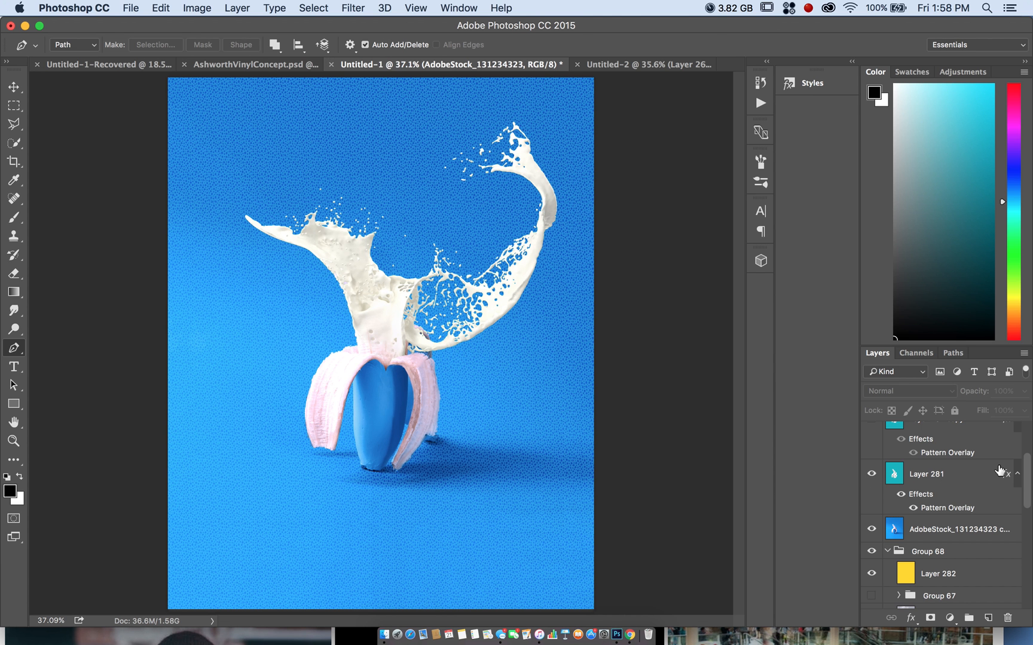
pyautogui.click(978, 483)
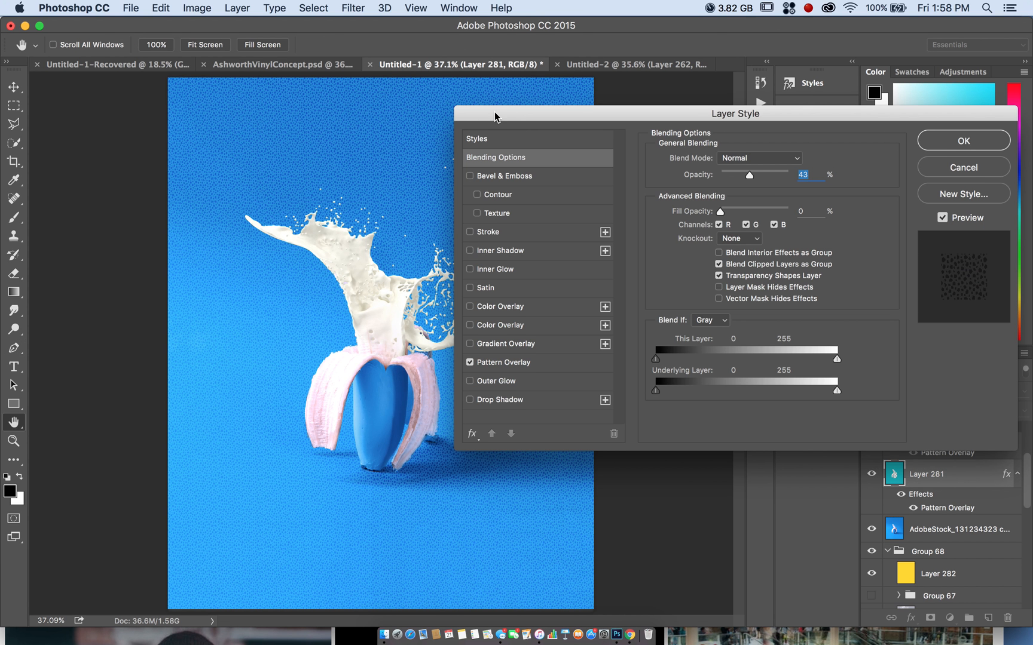
pyautogui.click(565, 364)
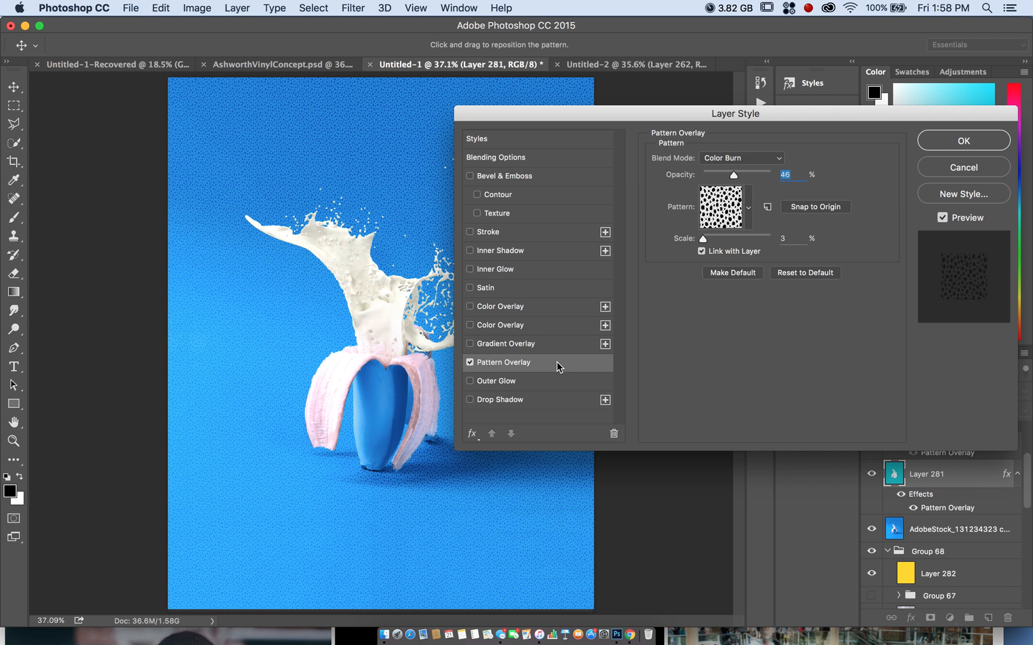
pyautogui.click(968, 175)
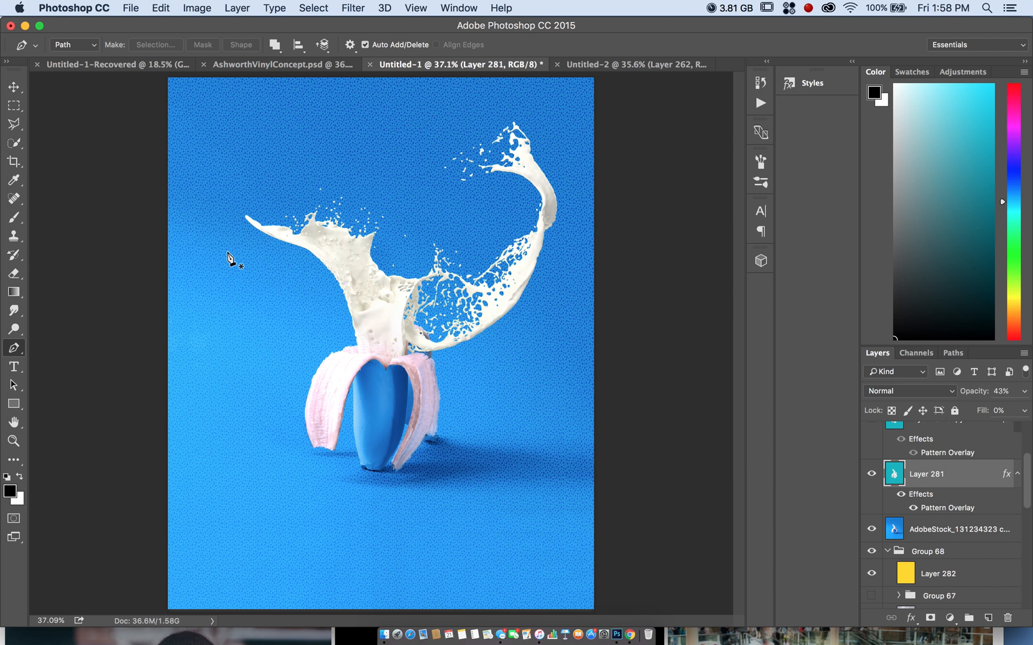
# Add a new layer above the top AdobeStock_131234323 layer and fill it with black.
pyautogui.scroll(4, 974, 496)
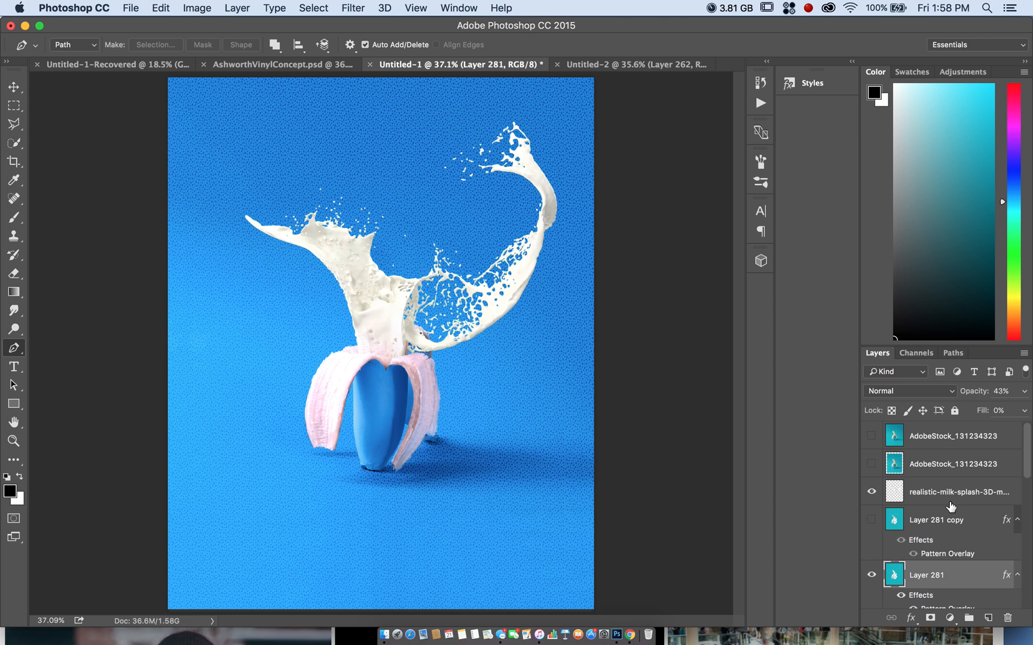
pyautogui.click(894, 444)
pyautogui.click(988, 618)
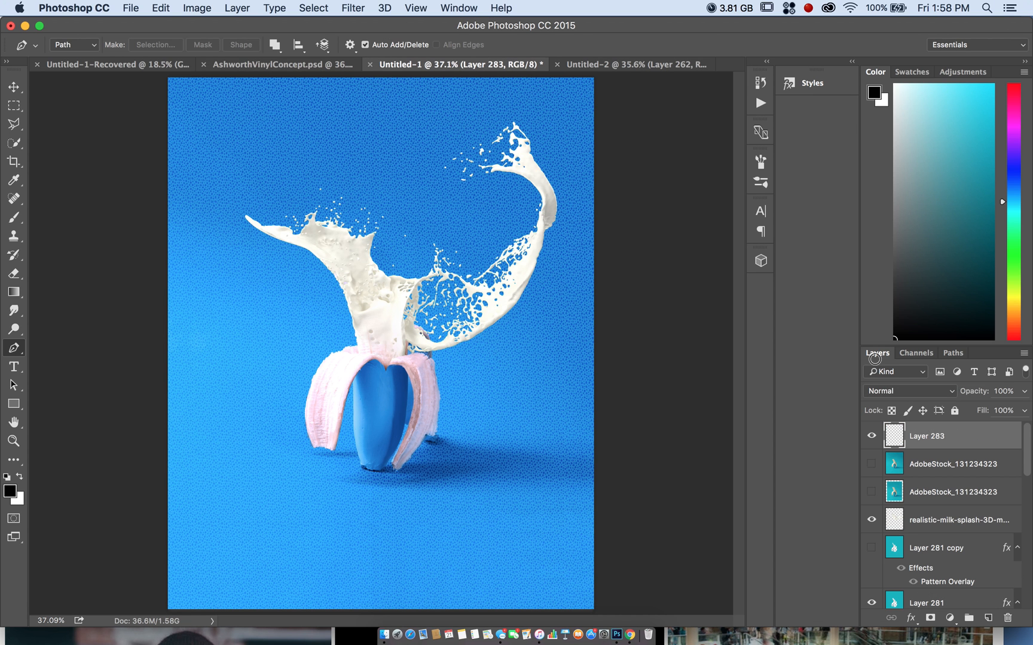
pyautogui.click(160, 8)
pyautogui.click(167, 226)
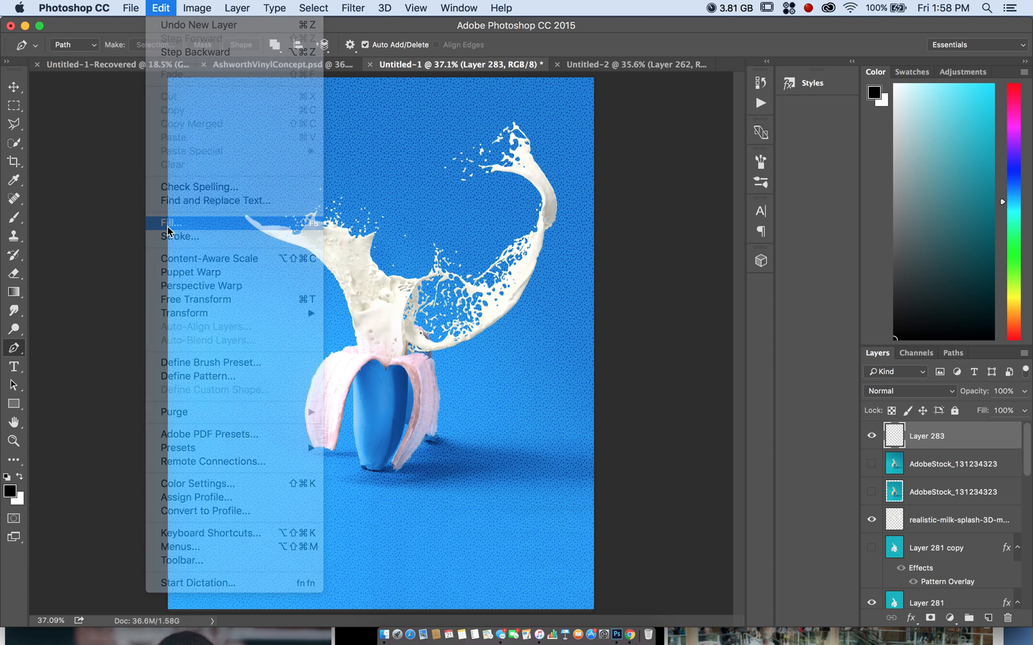
pyautogui.click(602, 250)
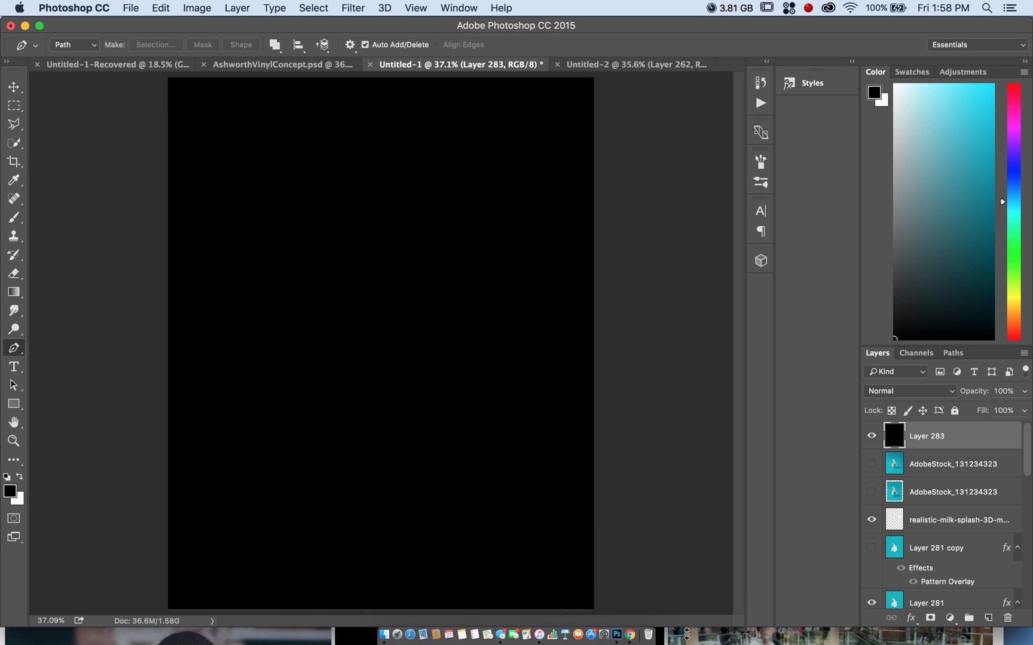
# Switch to Chrome, open stock.adobe.com and search Adobe Stock images for "seamless pattern".
pyautogui.click(633, 623)
pyautogui.moveTo(654, 382); pyautogui.dragTo(698, 18)
pyautogui.click(642, 57)
pyautogui.write('adob')
pyautogui.press('Return')
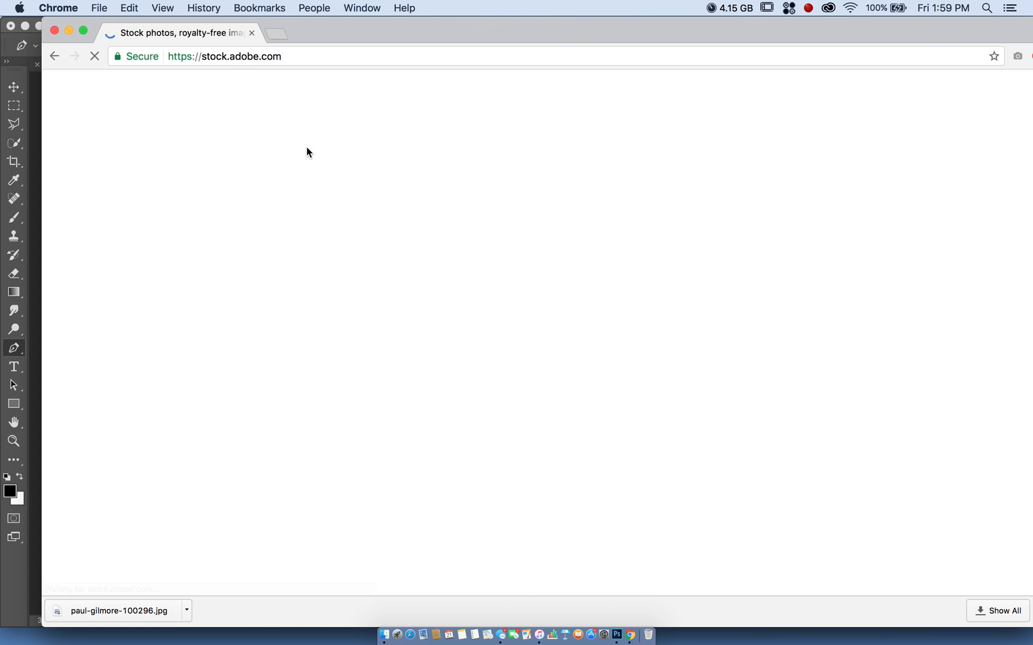
pyautogui.write('seaml')
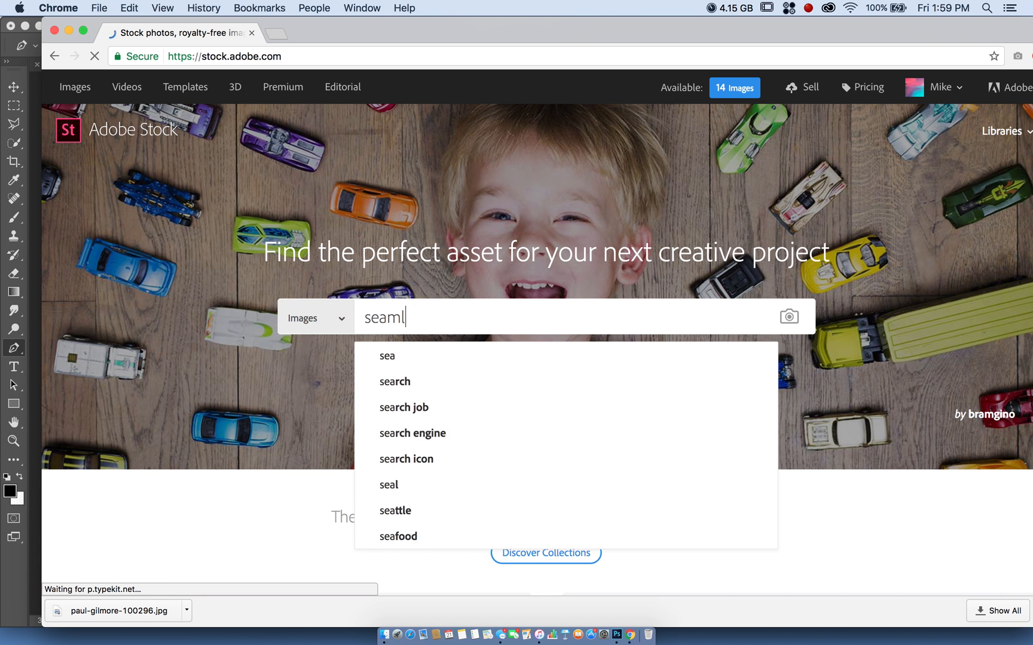
pyautogui.write('ess pattern')
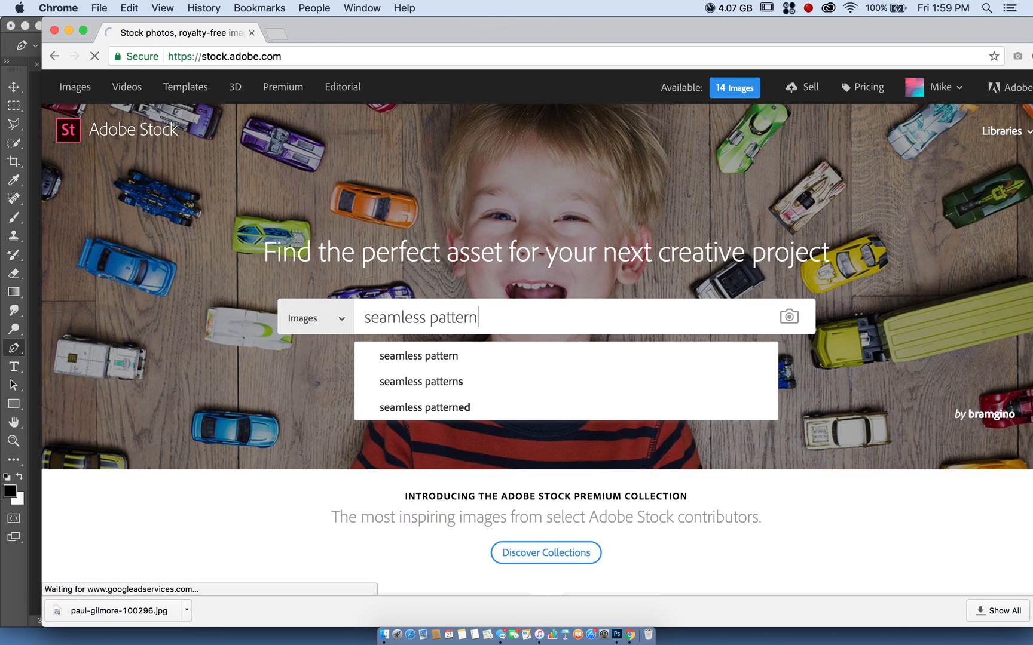
pyautogui.press('Return')
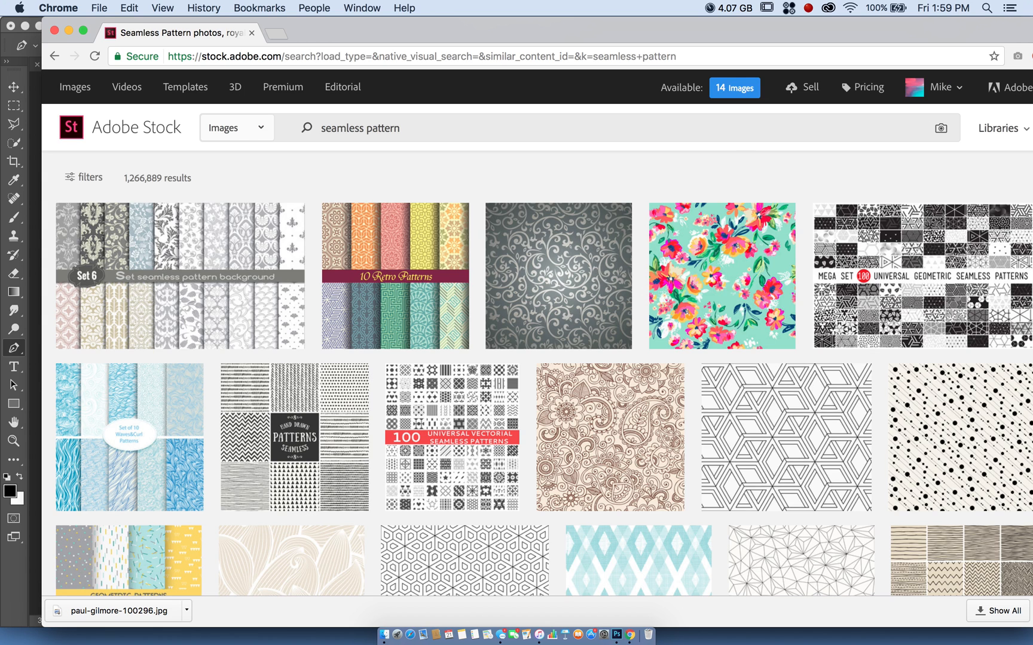
# Browse the Adobe Stock seamless pattern results for tileable designs.
pyautogui.scroll(-6, 645, 551)
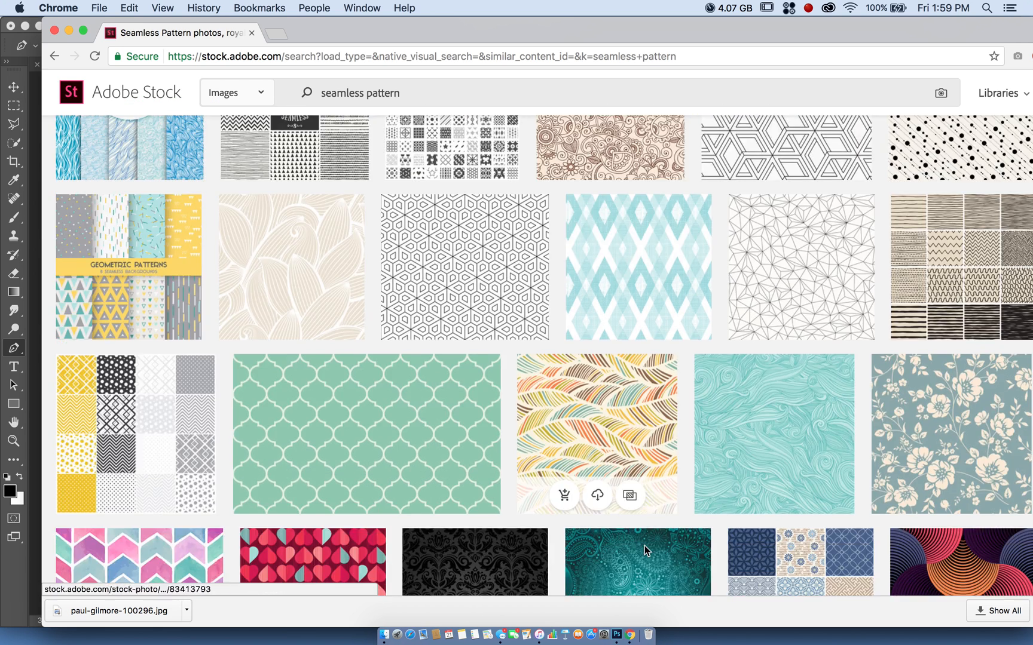
pyautogui.scroll(-7, 242, 283)
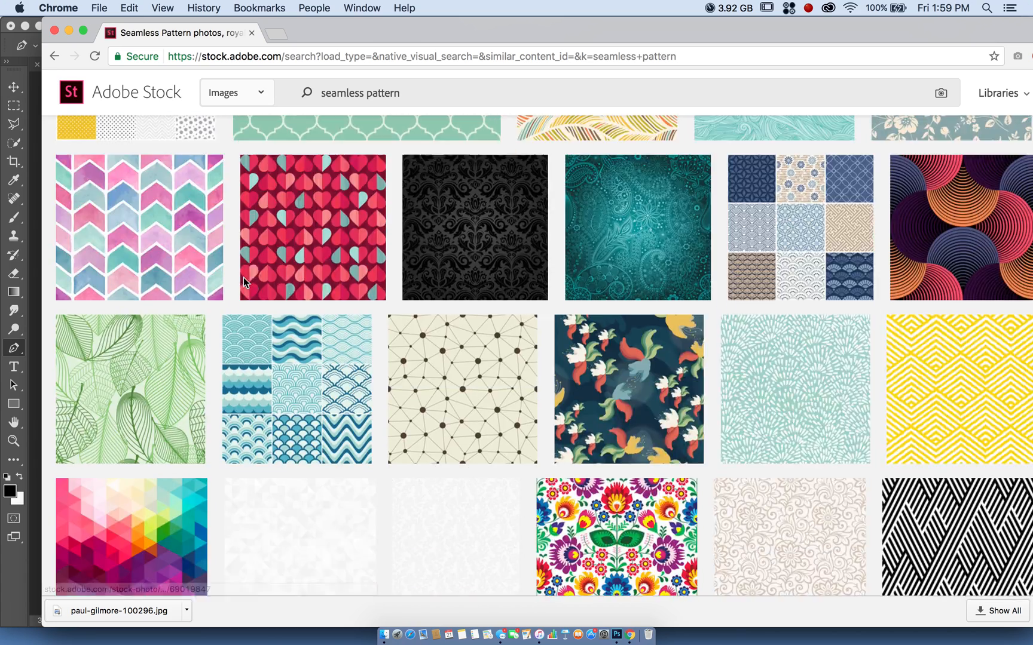
pyautogui.scroll(-8, 244, 282)
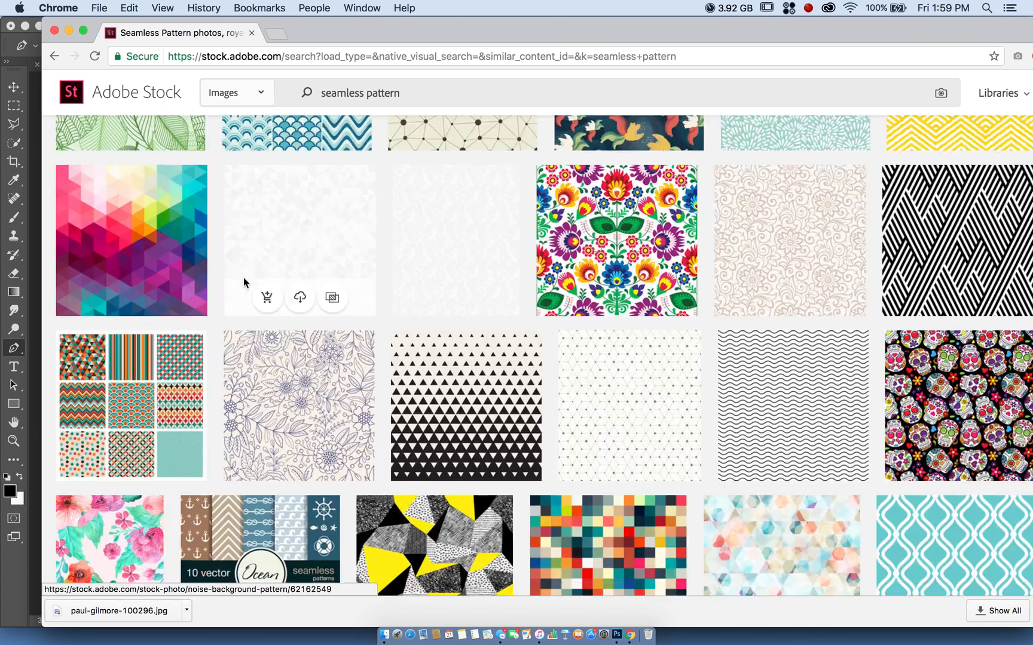
pyautogui.scroll(-6, 244, 282)
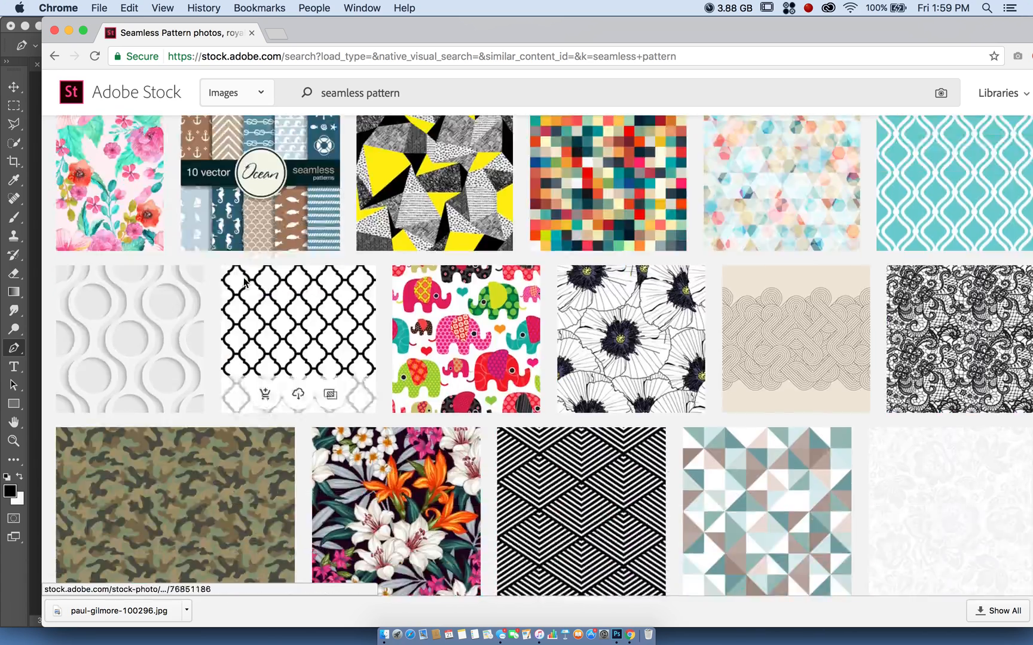
pyautogui.scroll(-2, 243, 282)
pyautogui.scroll(-8, 244, 282)
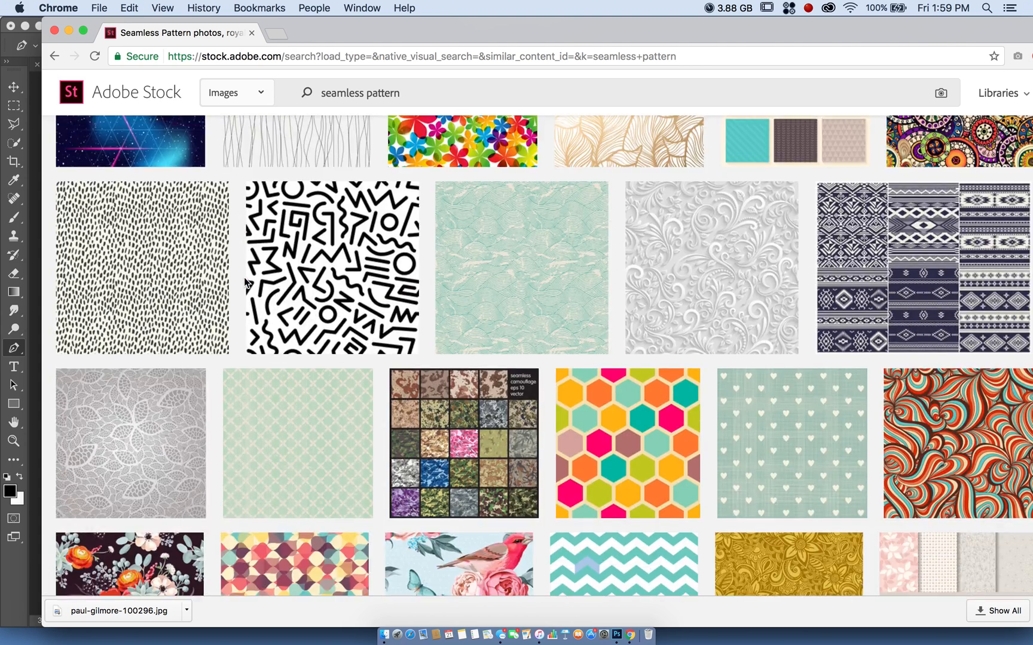
pyautogui.scroll(-3, 244, 282)
# Switch to the Finder Downloads window, search this Mac for "adobestock" and look through the files for a seamless pattern.
pyautogui.moveTo(667, 33); pyautogui.dragTo(669, 323)
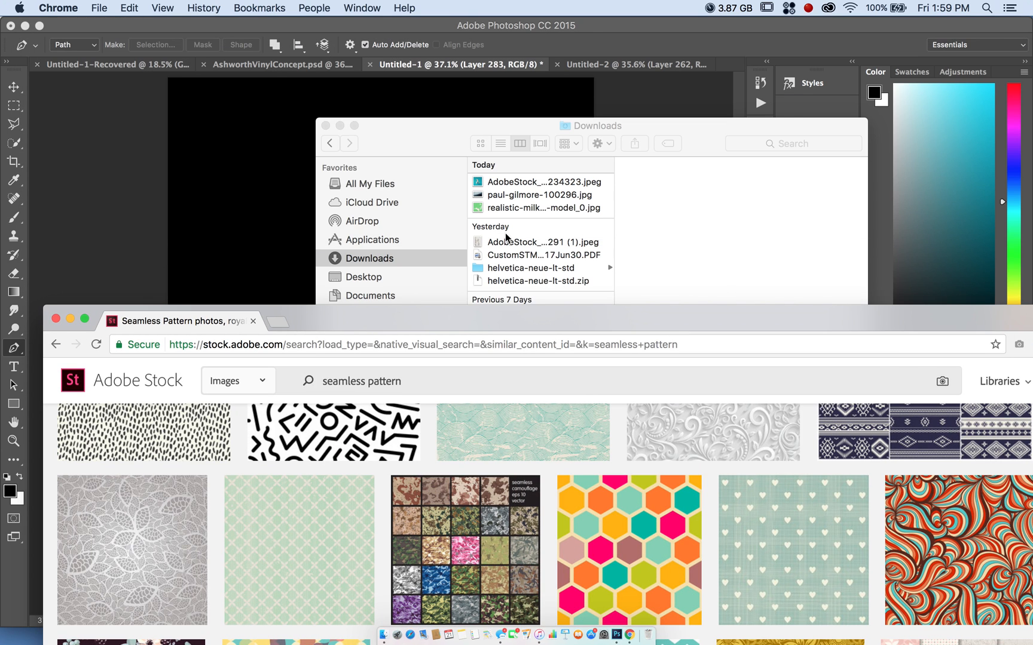
pyautogui.click(757, 144)
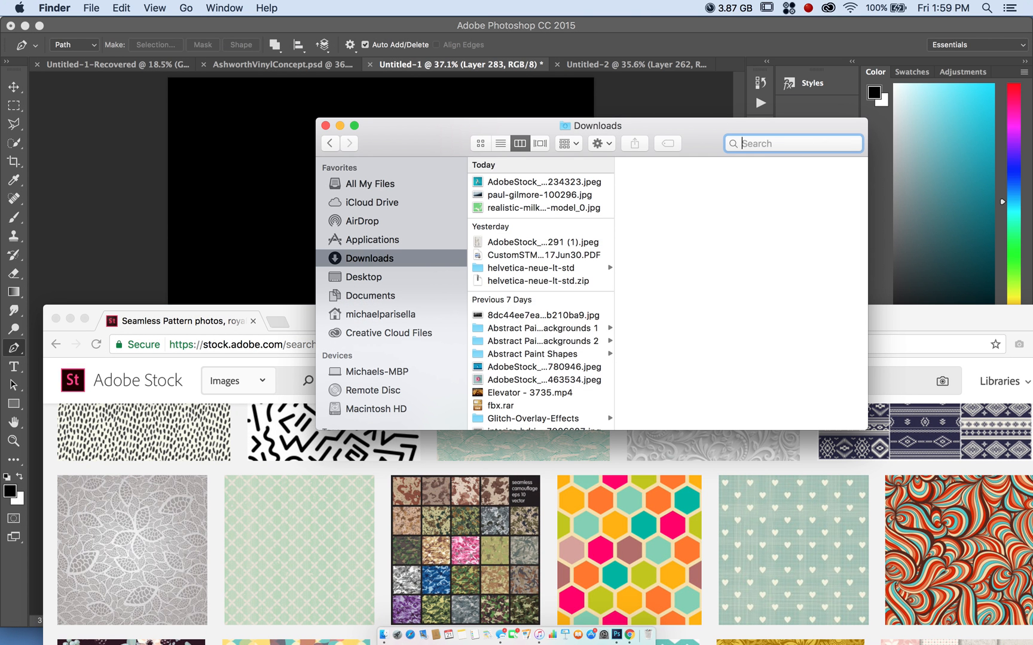
pyautogui.write('adobestock')
pyautogui.press('Return')
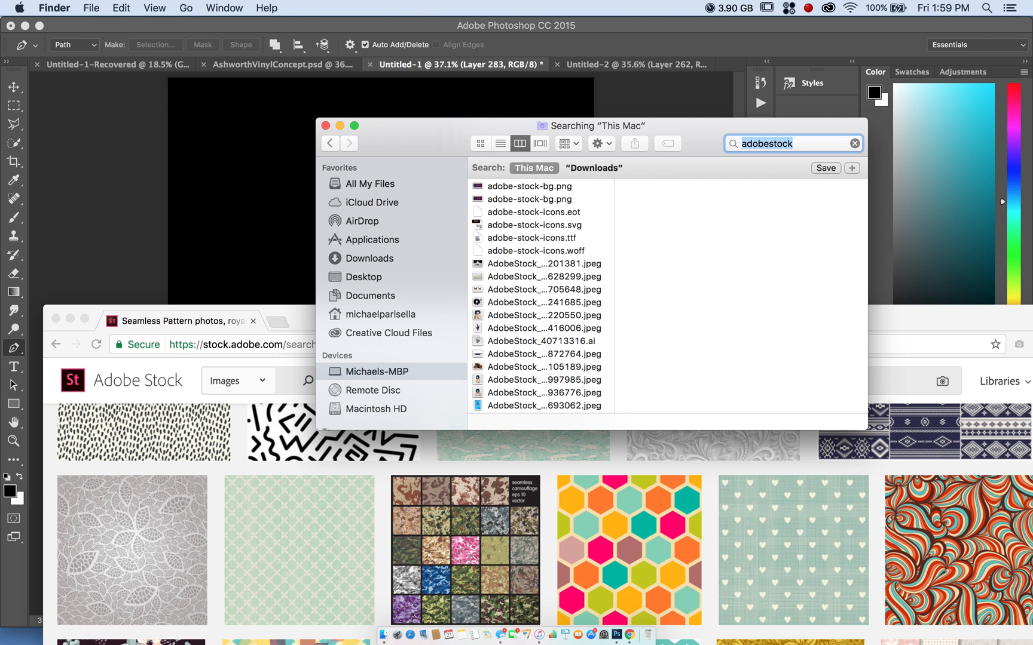
pyautogui.scroll(-10, 566, 250)
pyautogui.scroll(-6, 566, 256)
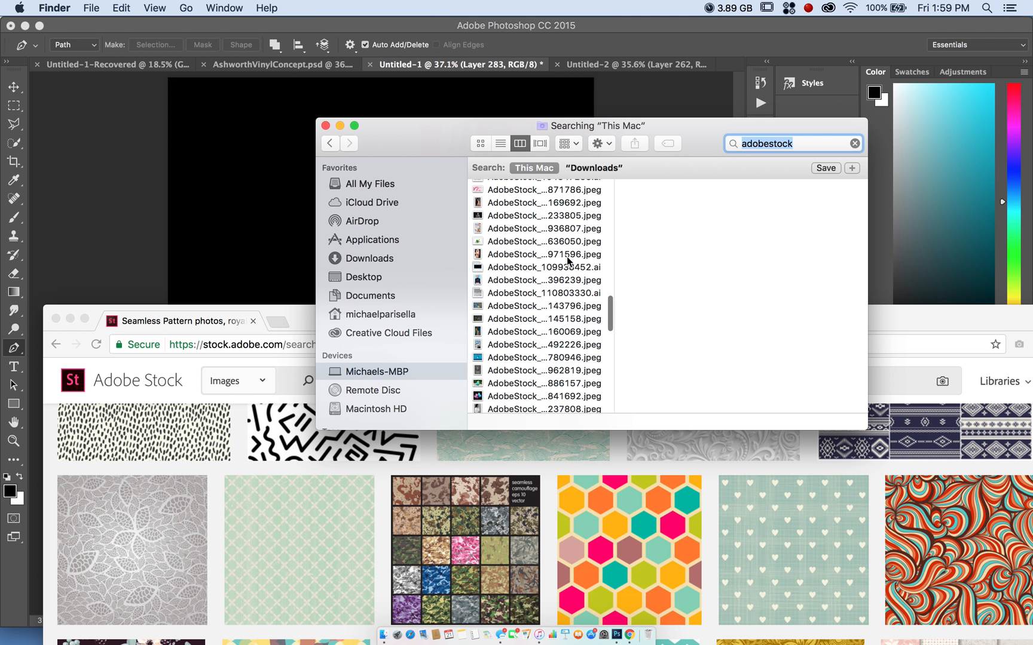
# Place AdobeStock_110803330.ai into the Untitled-1 Photoshop document, scaled down to a small square tile centred on the canvas.
pyautogui.click(520, 293)
pyautogui.moveTo(518, 293); pyautogui.dragTo(250, 229)
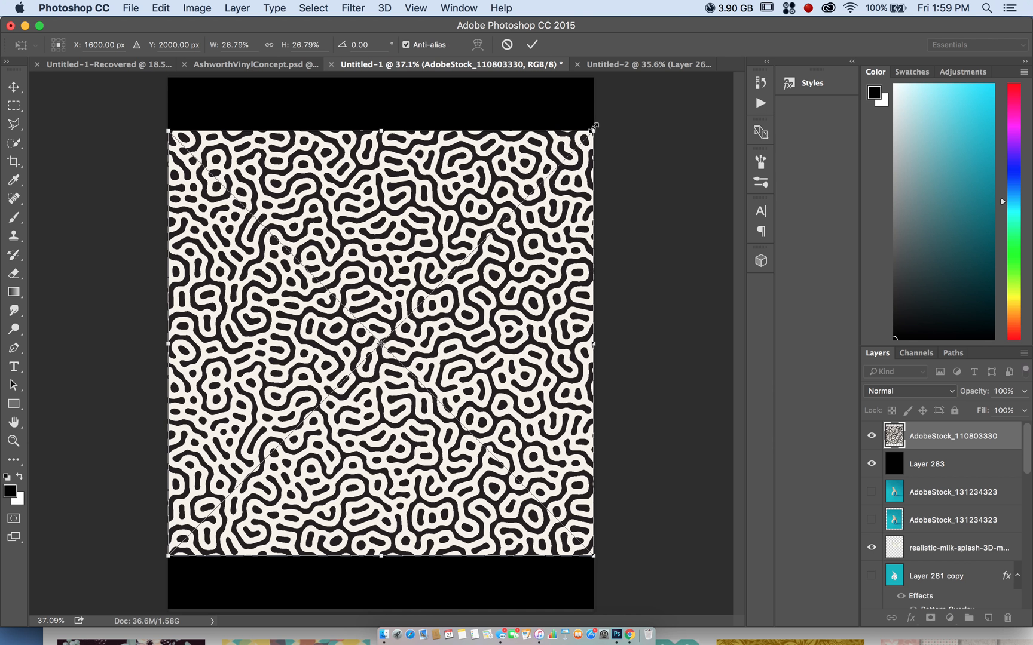
pyautogui.moveTo(585, 139); pyautogui.dragTo(480, 203)
pyautogui.press('Return')
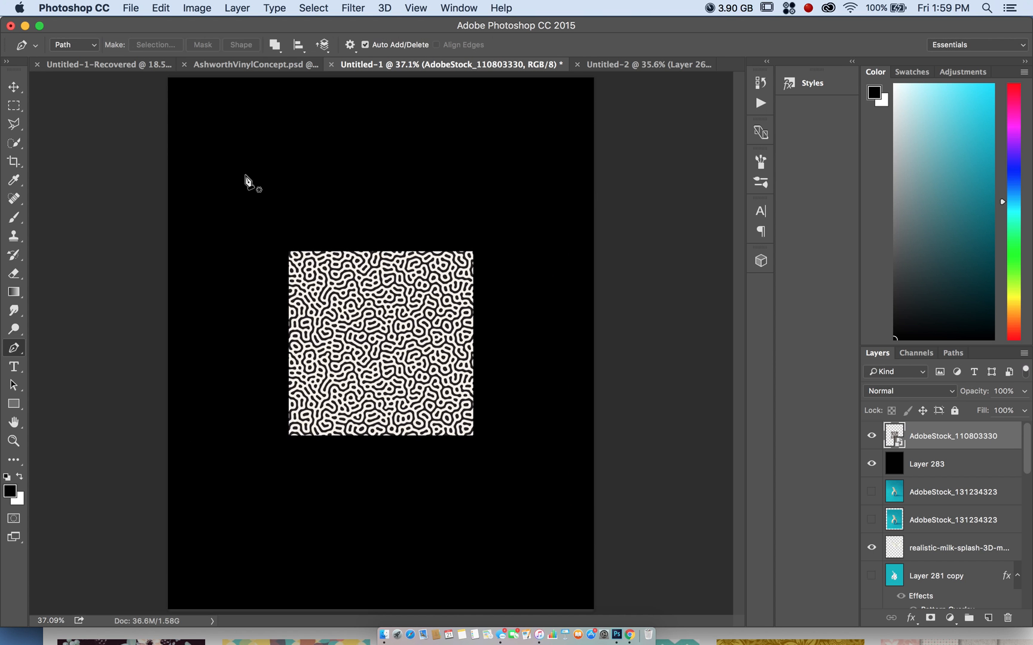
# Stack a duplicate of the pattern tile edge to edge above it to check the seam, and delete the duplicate.
pyautogui.click(14, 88)
pyautogui.scroll(2, 391, 355)
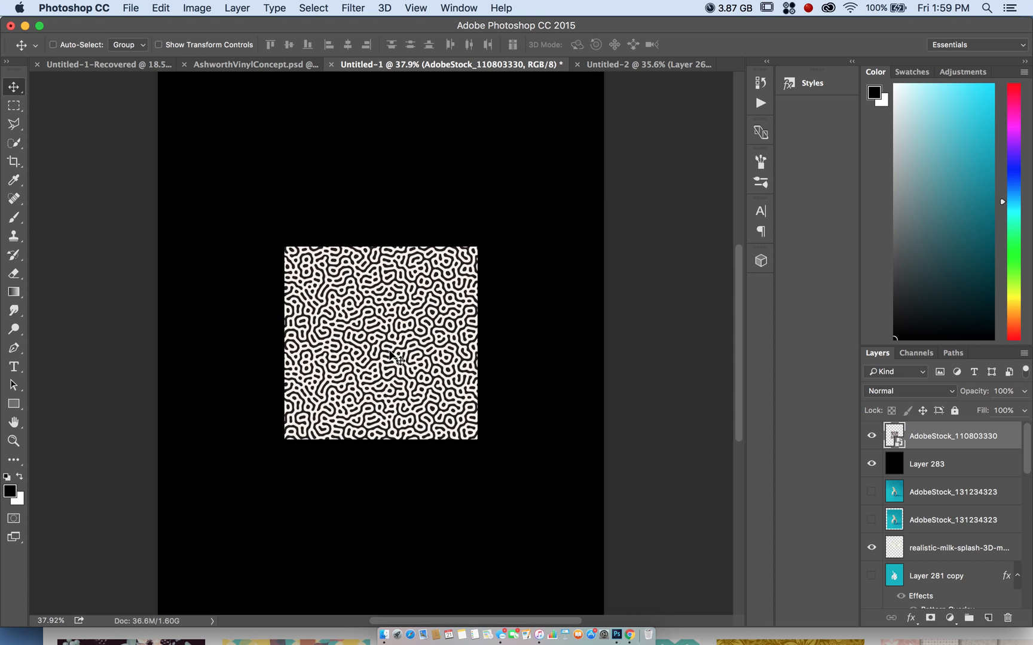
pyautogui.scroll(-2, 392, 356)
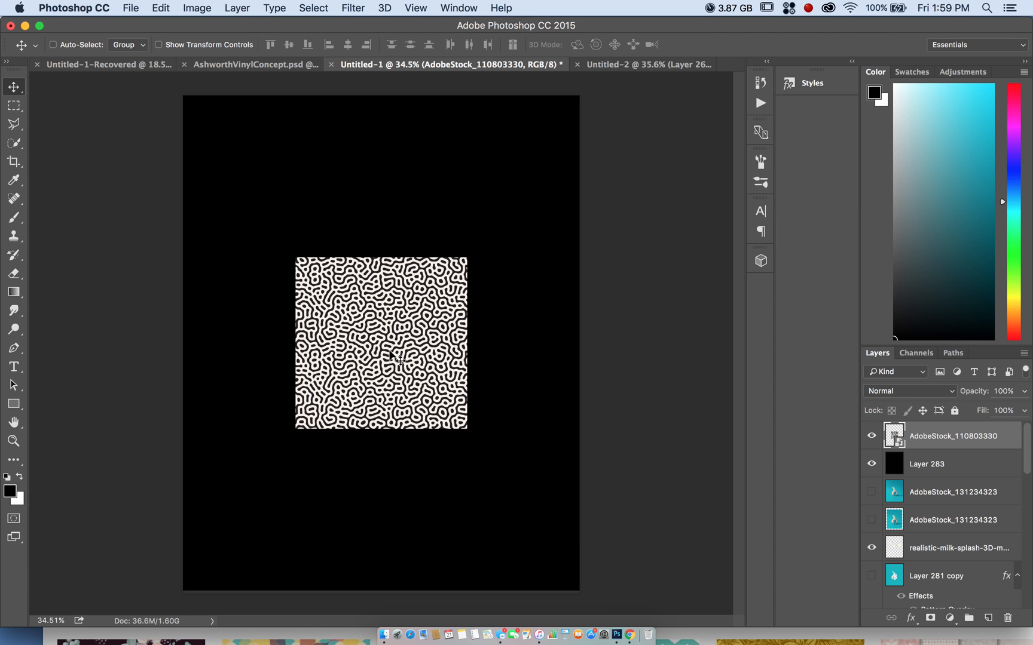
pyautogui.scroll(1, 390, 354)
pyautogui.moveTo(391, 335); pyautogui.dragTo(391, 397)
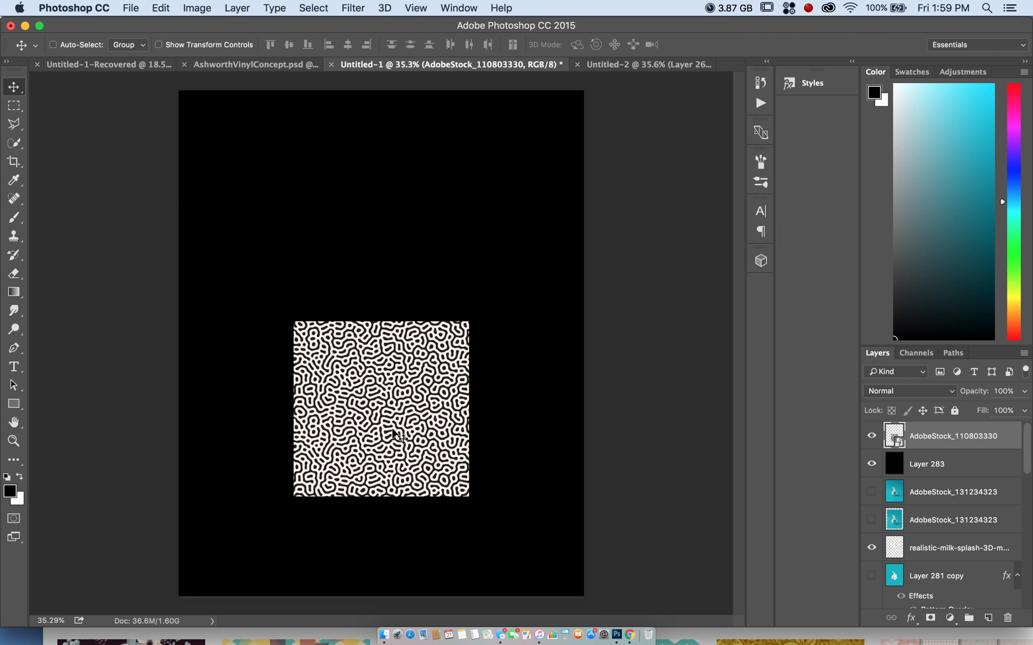
pyautogui.moveTo(378, 284)
pyautogui.mouseDown()
pyautogui.moveTo(383, 187)
pyautogui.moveTo(389, 275)
pyautogui.mouseUp()
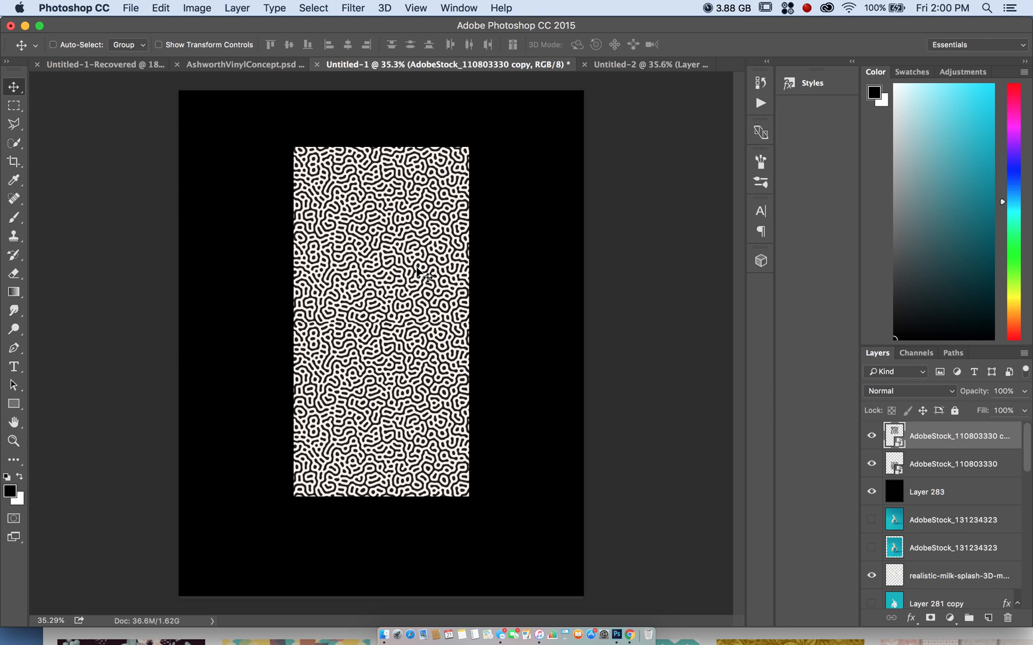
pyautogui.press('Delete')
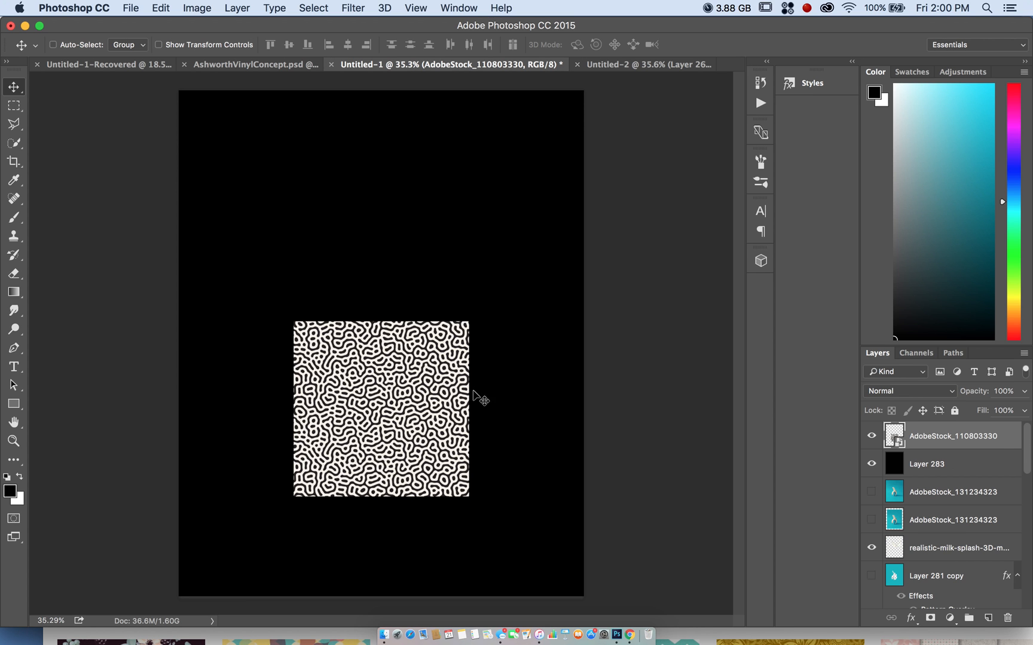
pyautogui.moveTo(473, 349); pyautogui.dragTo(473, 291)
# Select the whole pattern tile from corner to corner with the Rectangular Marquee tool.
pyautogui.moveTo(13, 106); pyautogui.dragTo(47, 112)
pyautogui.click(46, 109)
pyautogui.scroll(5, 233, 197)
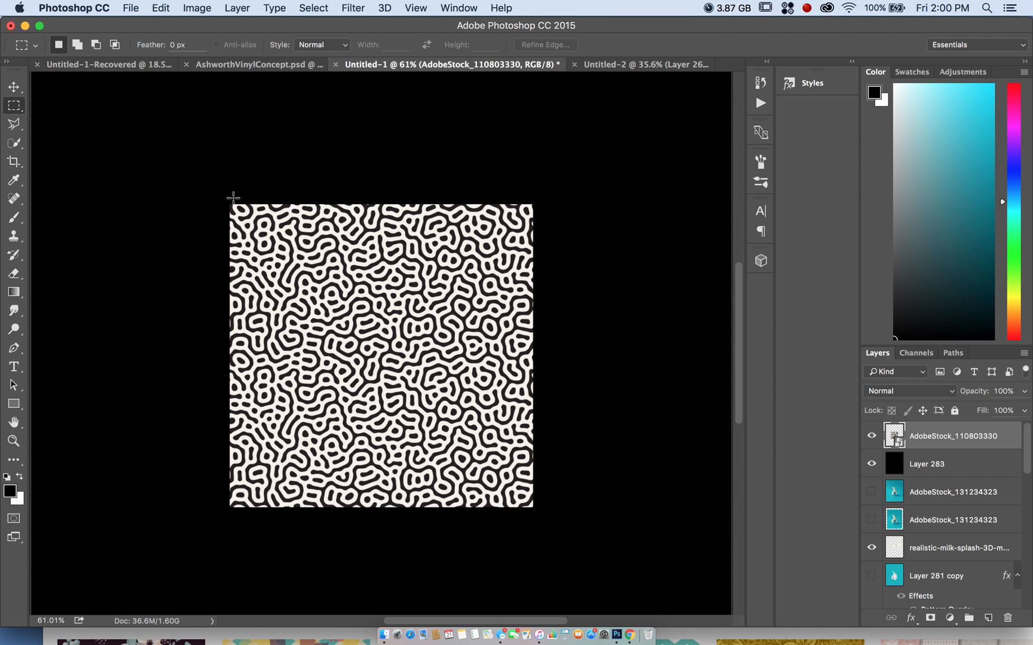
pyautogui.scroll(2, 233, 201)
pyautogui.scroll(-1, 230, 197)
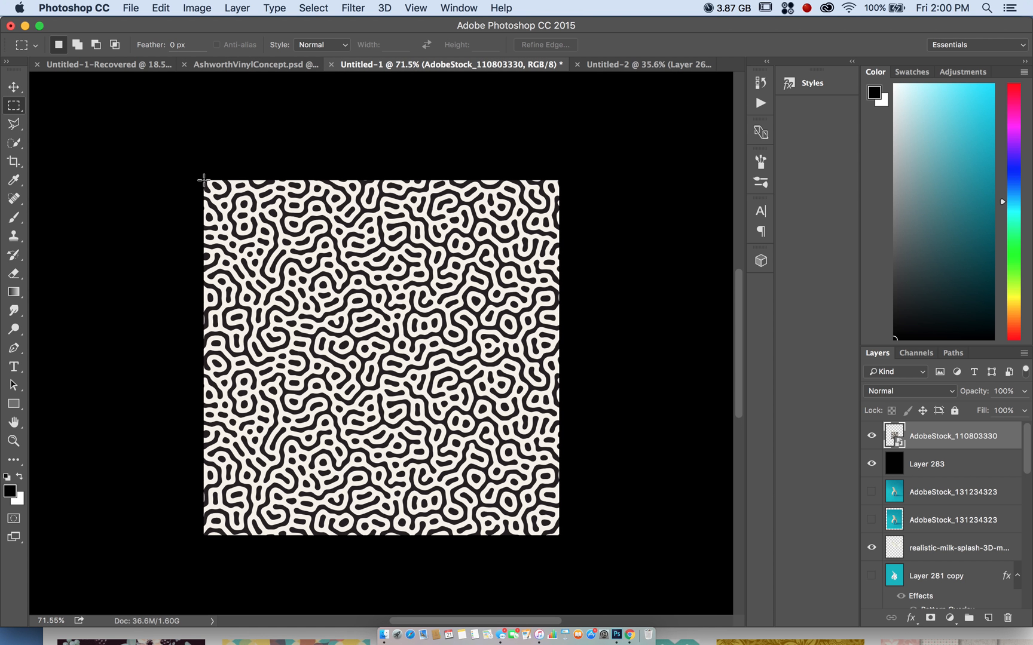
pyautogui.moveTo(203, 179); pyautogui.dragTo(559, 535)
# Define the selected tile as a new pattern with the suggested name and hide the AdobeStock_110803330 layer.
pyautogui.click(164, 6)
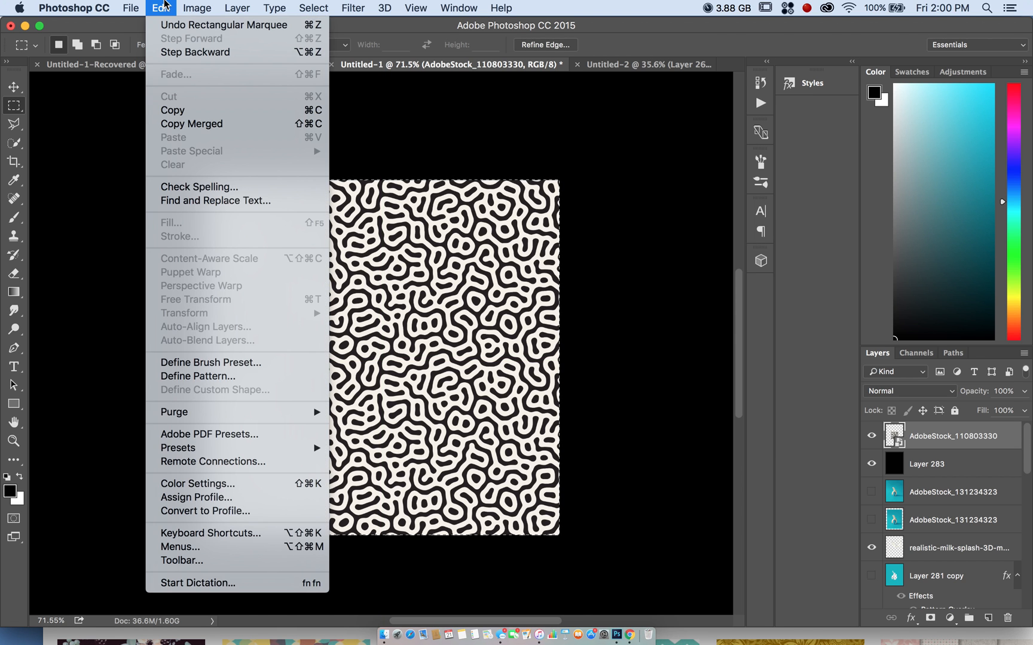
pyautogui.click(197, 376)
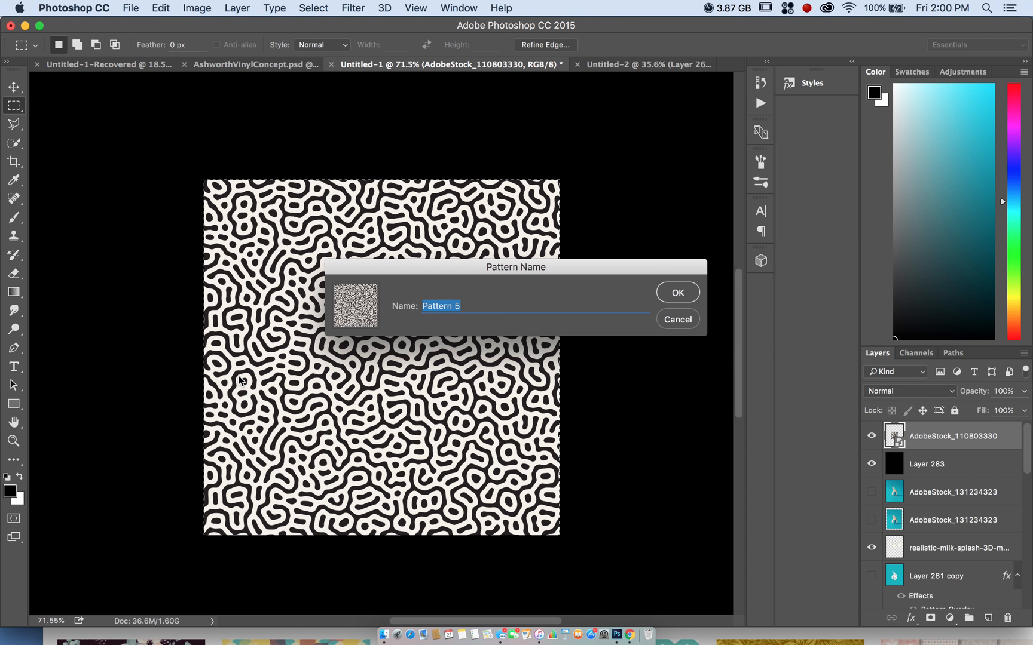
pyautogui.click(674, 293)
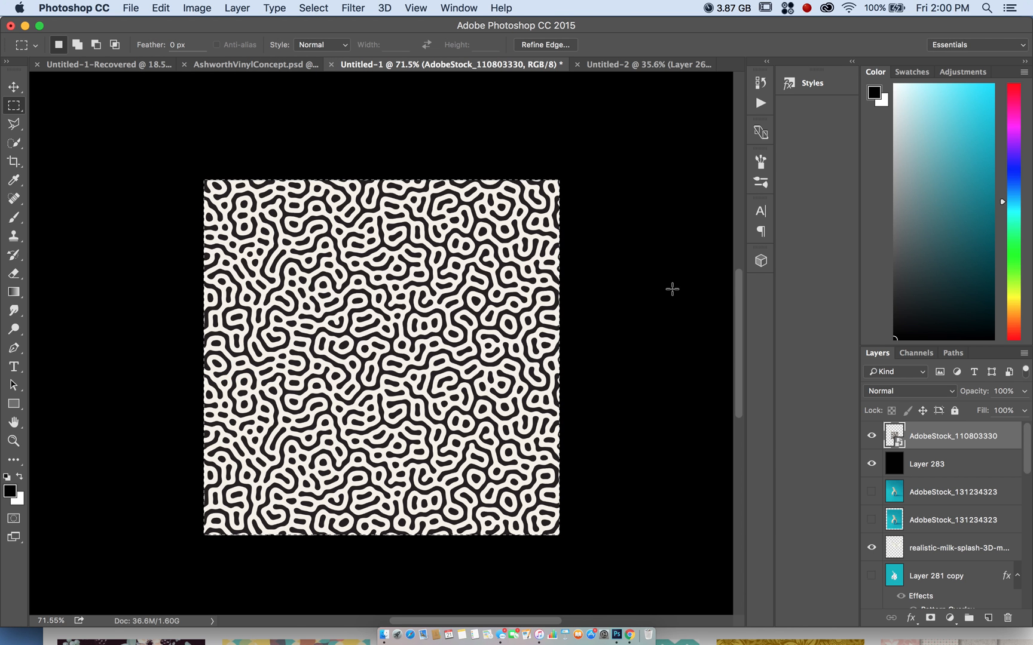
pyautogui.click(869, 438)
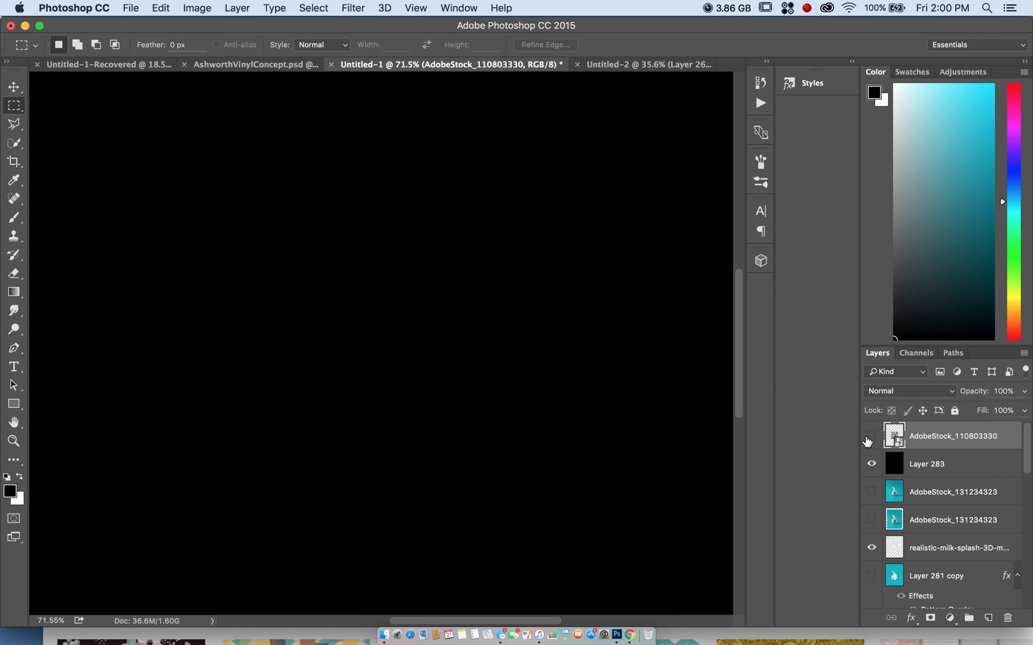
# Try a Pattern Overlay on the black Layer 283 using the newly defined maze pattern.
pyautogui.doubleClick(960, 465)
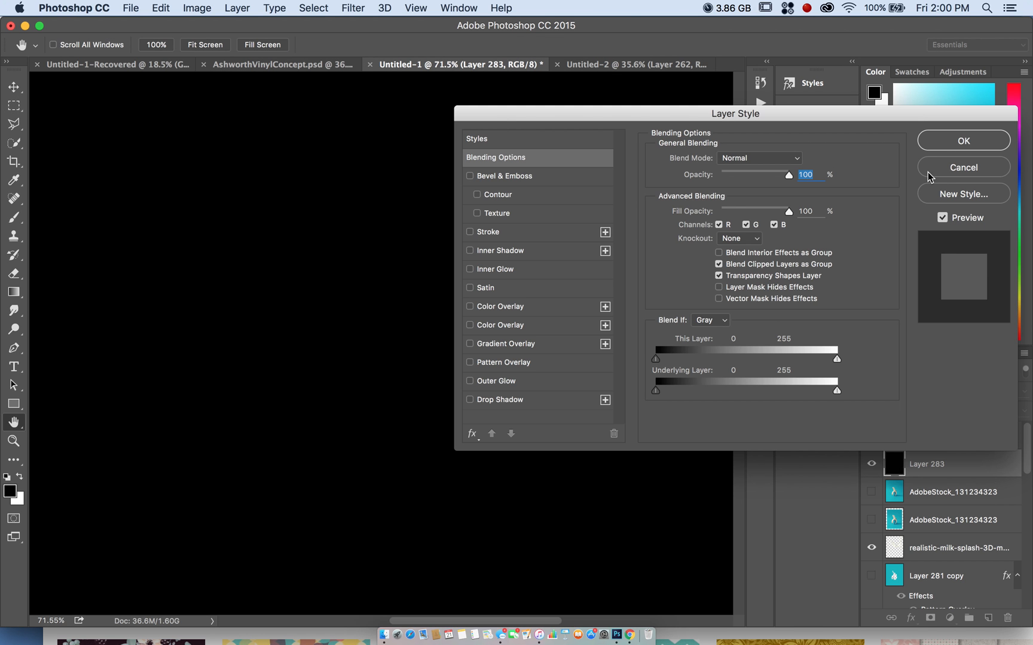
pyautogui.click(954, 160)
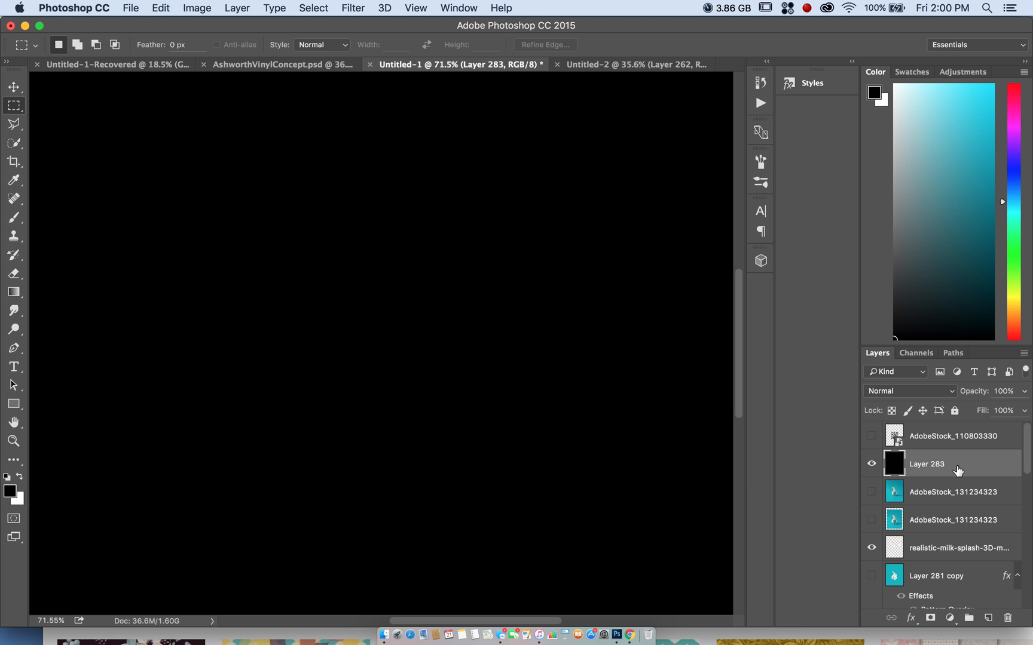
pyautogui.doubleClick(995, 464)
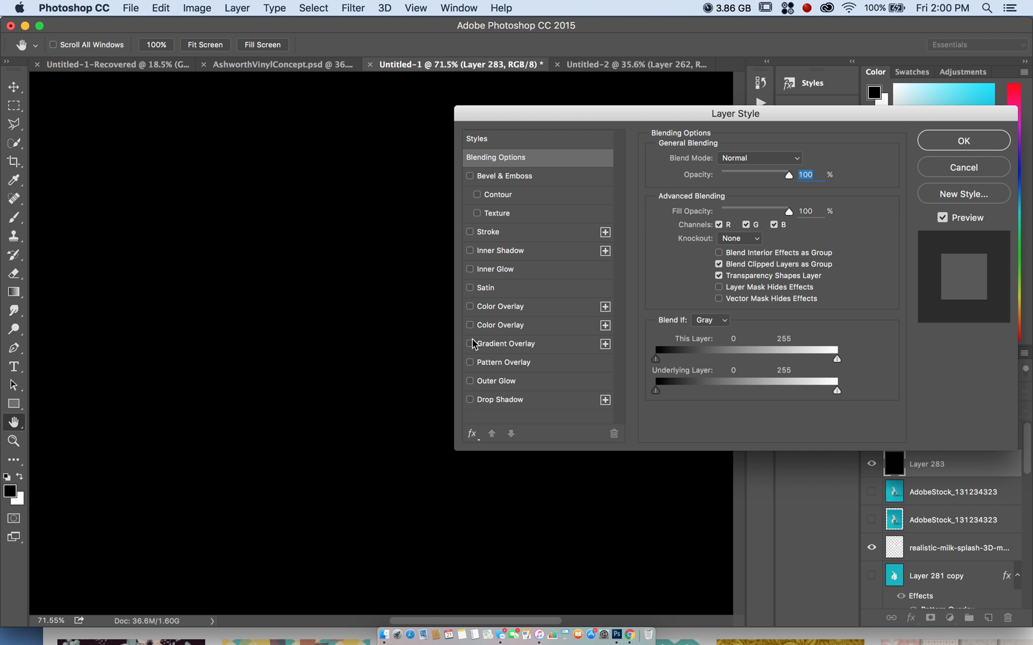
pyautogui.click(473, 361)
pyautogui.click(546, 363)
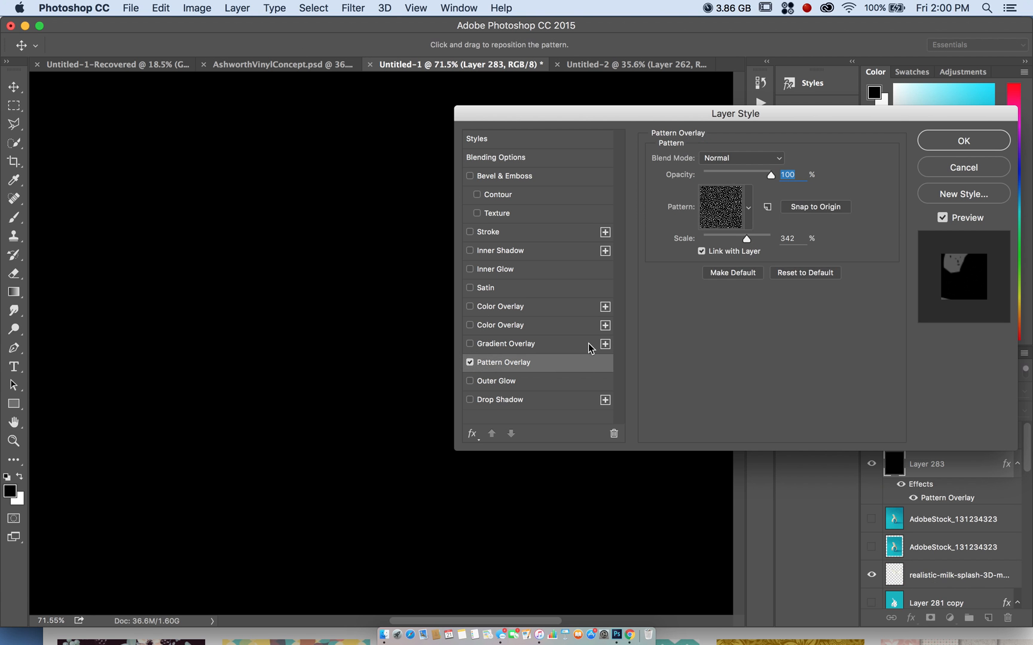
pyautogui.click(748, 210)
pyautogui.click(742, 319)
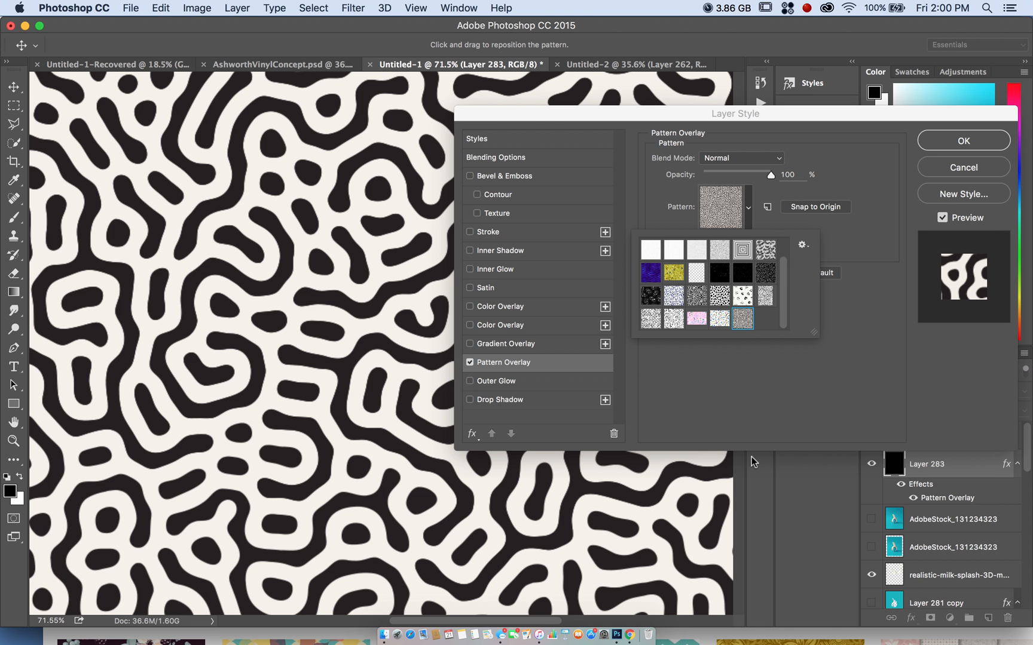
# Try different scales for Layer 283's Pattern Overlay, including 53%, and cancel the layer style.
pyautogui.click(853, 159)
pyautogui.moveTo(726, 237); pyautogui.dragTo(720, 239)
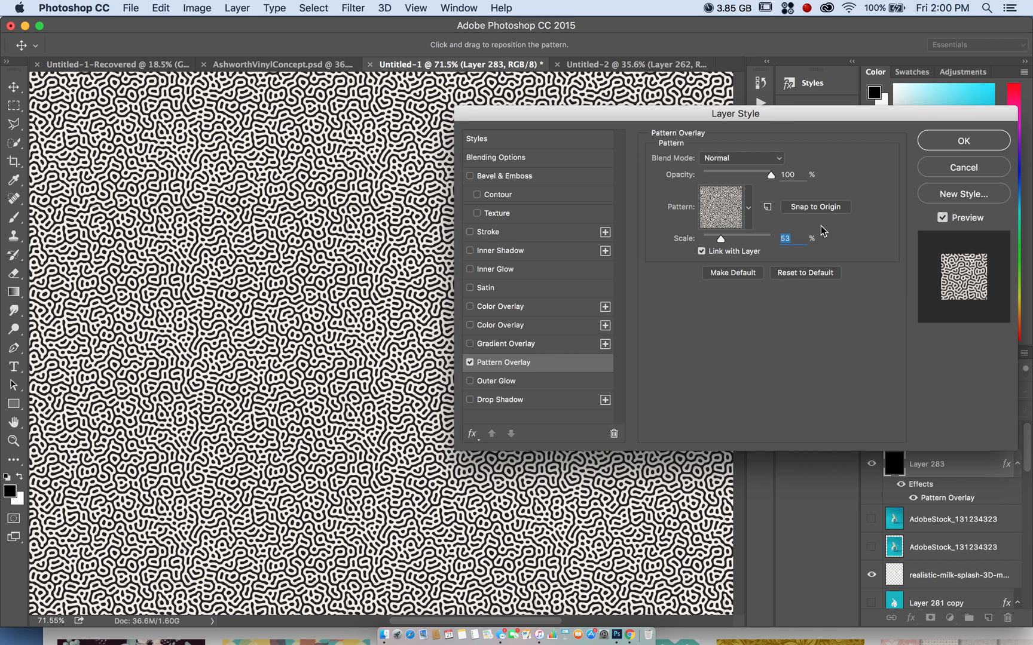
pyautogui.moveTo(720, 239); pyautogui.dragTo(729, 238)
pyautogui.click(950, 170)
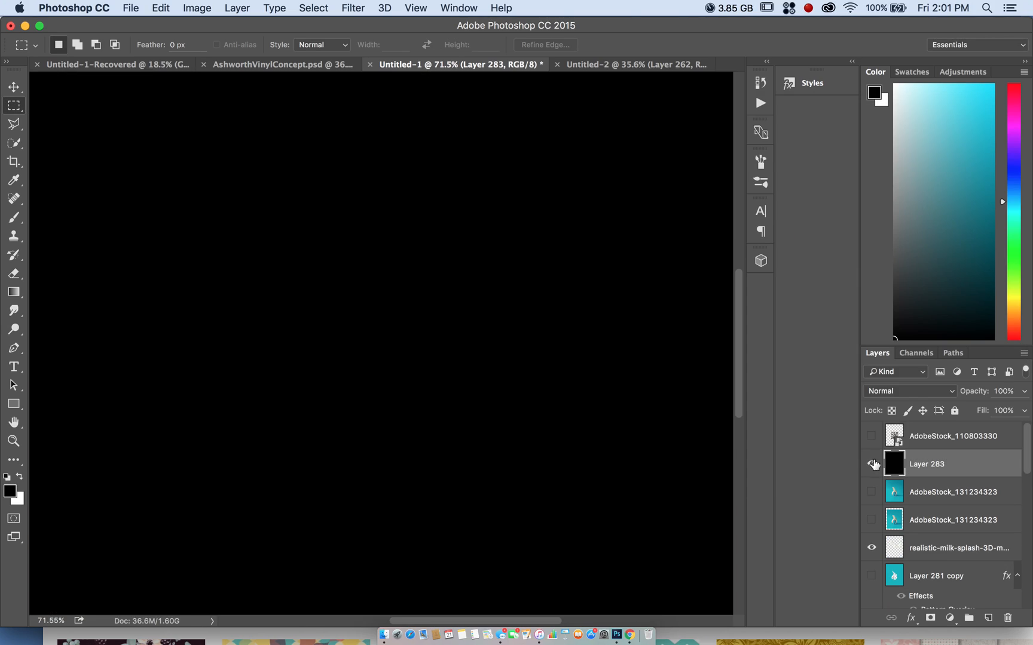
# Hide the black Layer 283 and select Layer 281 with its Pattern Overlay effect.
pyautogui.click(871, 464)
pyautogui.scroll(-3, 421, 423)
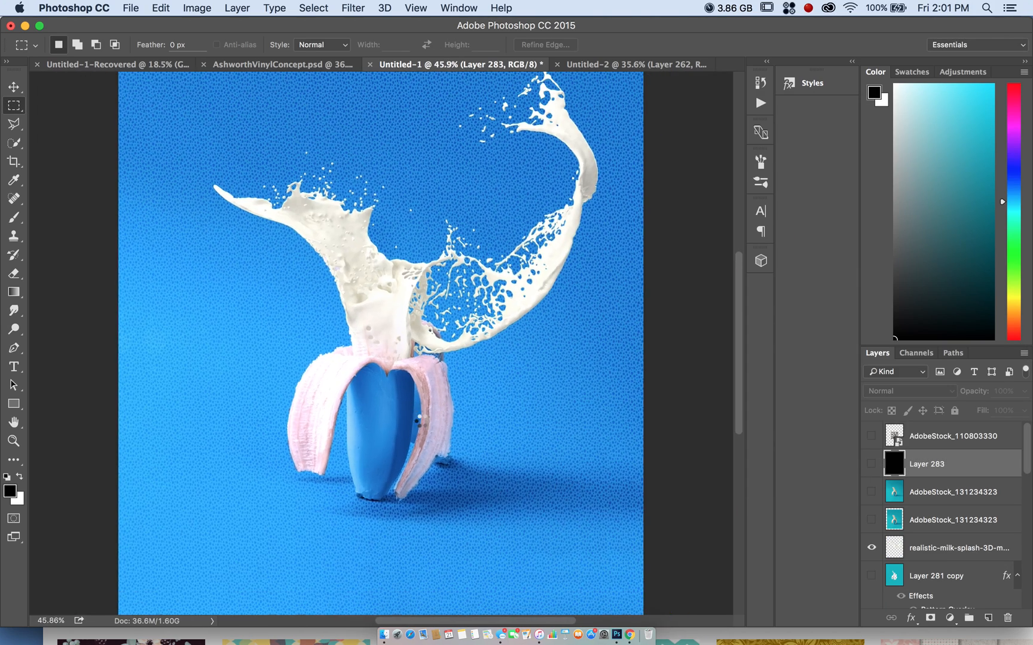
pyautogui.scroll(-3, 947, 564)
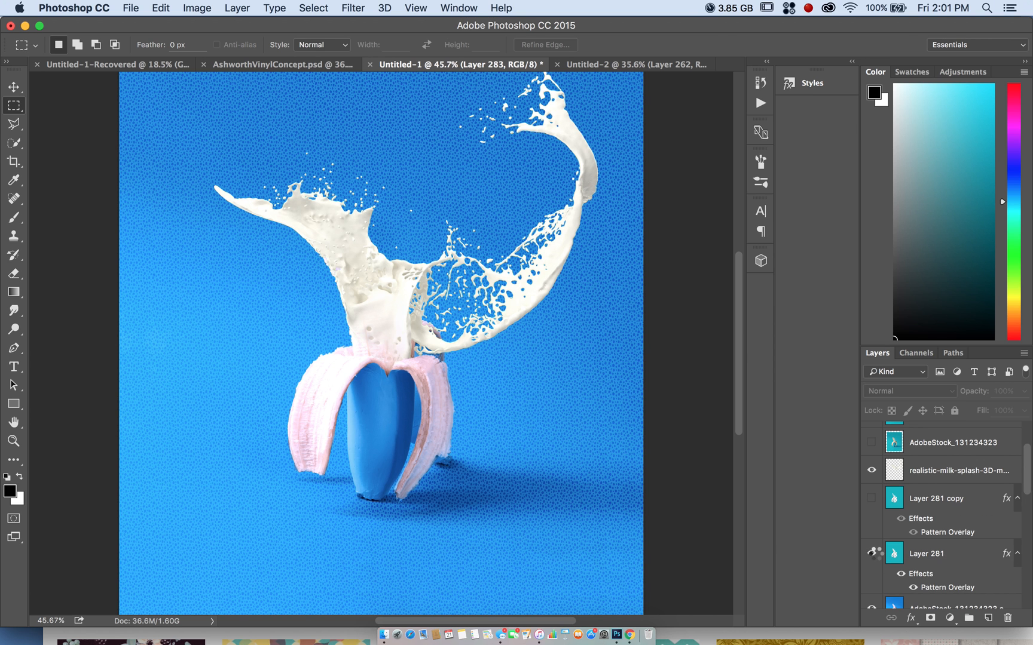
pyautogui.click(964, 550)
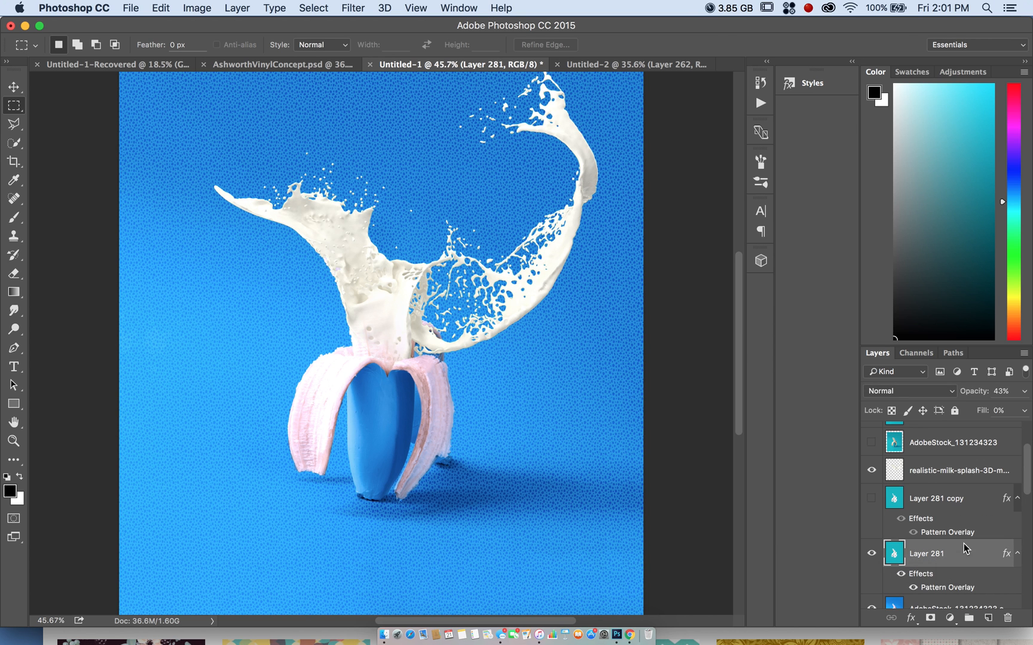
# Try the new maze pattern in Layer 281's Pattern Overlay with a larger scale and 26% opacity.
pyautogui.doubleClick(964, 549)
pyautogui.click(567, 362)
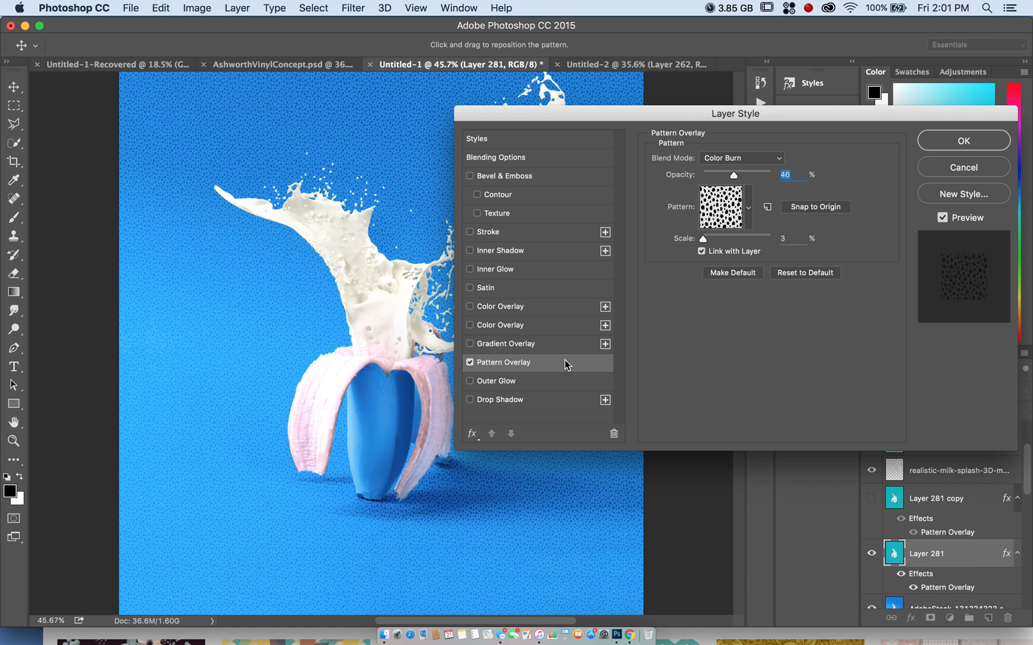
pyautogui.click(747, 207)
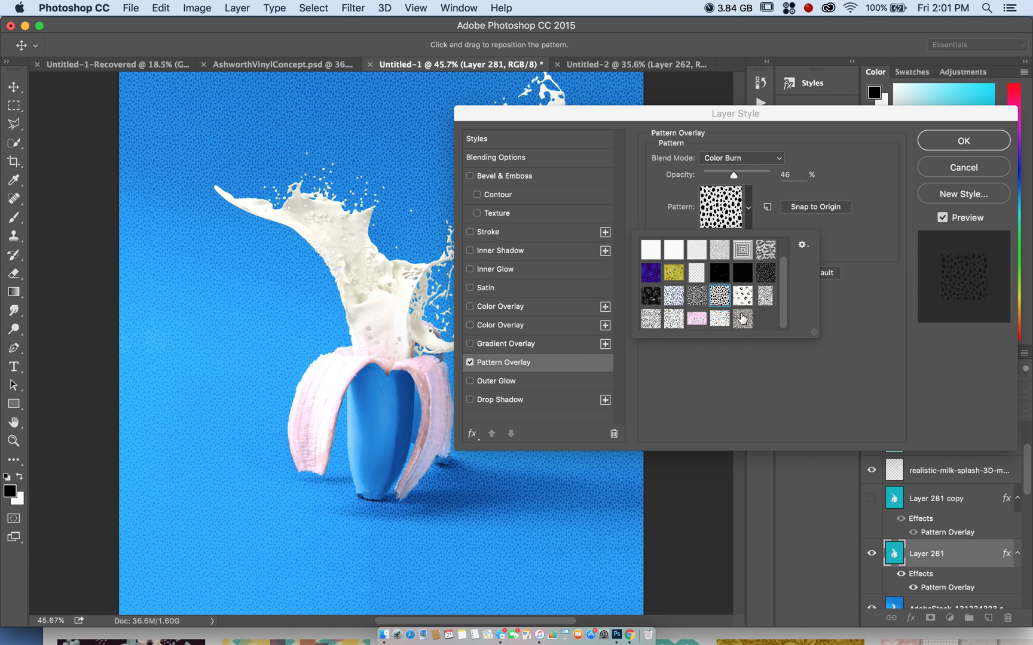
pyautogui.click(742, 317)
pyautogui.click(750, 374)
pyautogui.moveTo(715, 237); pyautogui.dragTo(728, 235)
pyautogui.moveTo(767, 175); pyautogui.dragTo(720, 180)
# Try the black spotted pattern at 7% scale with a higher opacity on Layer 281, and cancel the layer style.
pyautogui.click(748, 210)
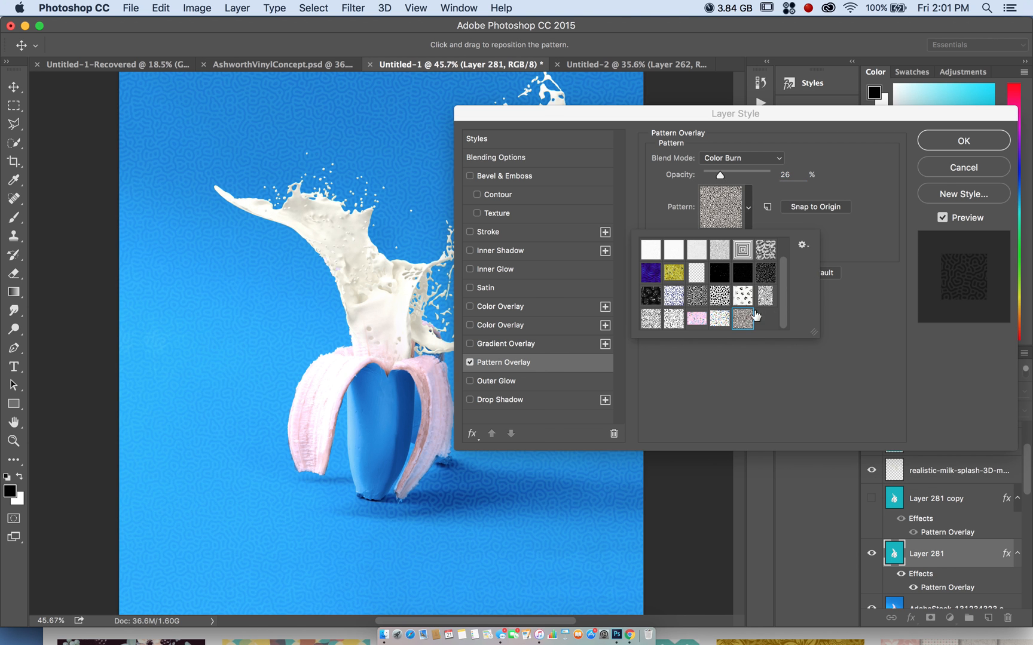
pyautogui.click(720, 295)
pyautogui.click(743, 392)
pyautogui.click(708, 239)
pyautogui.moveTo(706, 239); pyautogui.dragTo(705, 239)
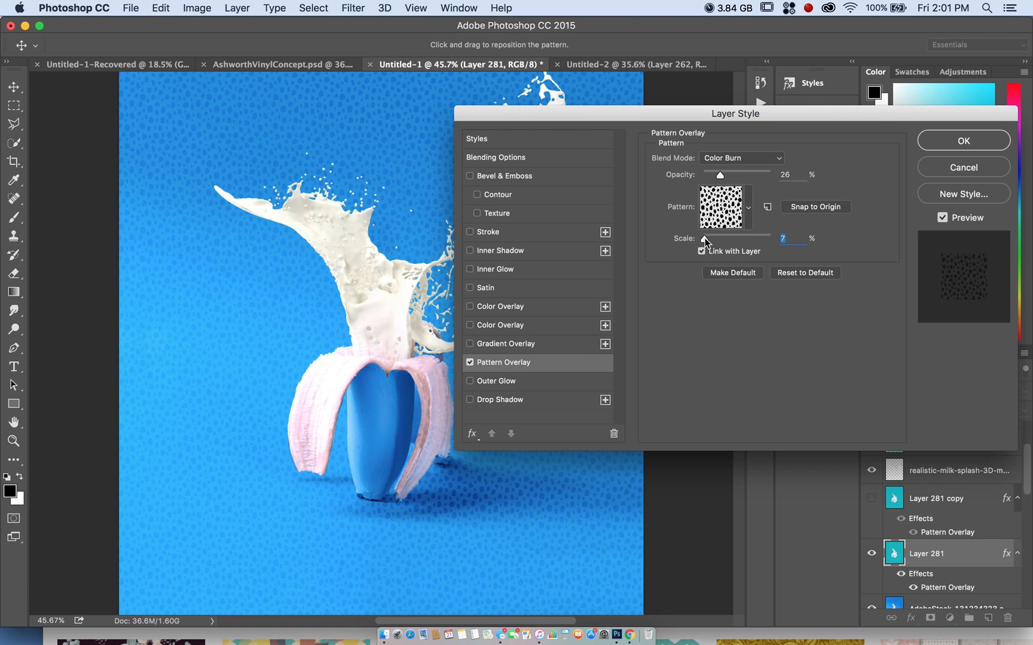
pyautogui.moveTo(740, 176); pyautogui.dragTo(767, 174)
pyautogui.click(960, 171)
pyautogui.press('m')
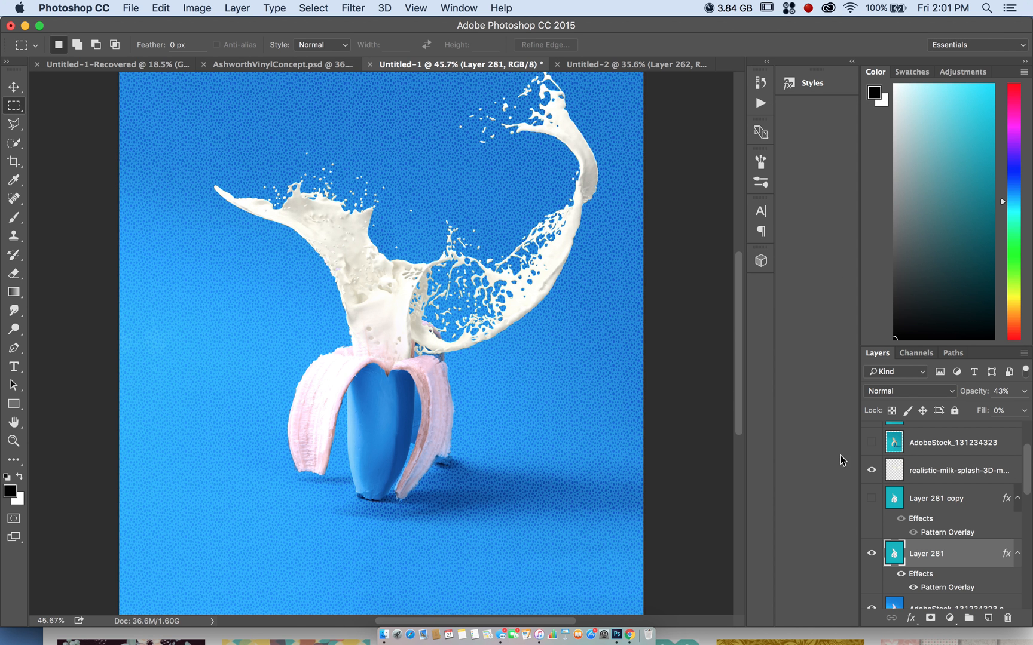
# Show Layer 281 copy and examine how its pattern combines with Layer 281's around the banana and milk splash.
pyautogui.click(862, 500)
pyautogui.scroll(-3, 362, 314)
pyautogui.scroll(-1, 362, 313)
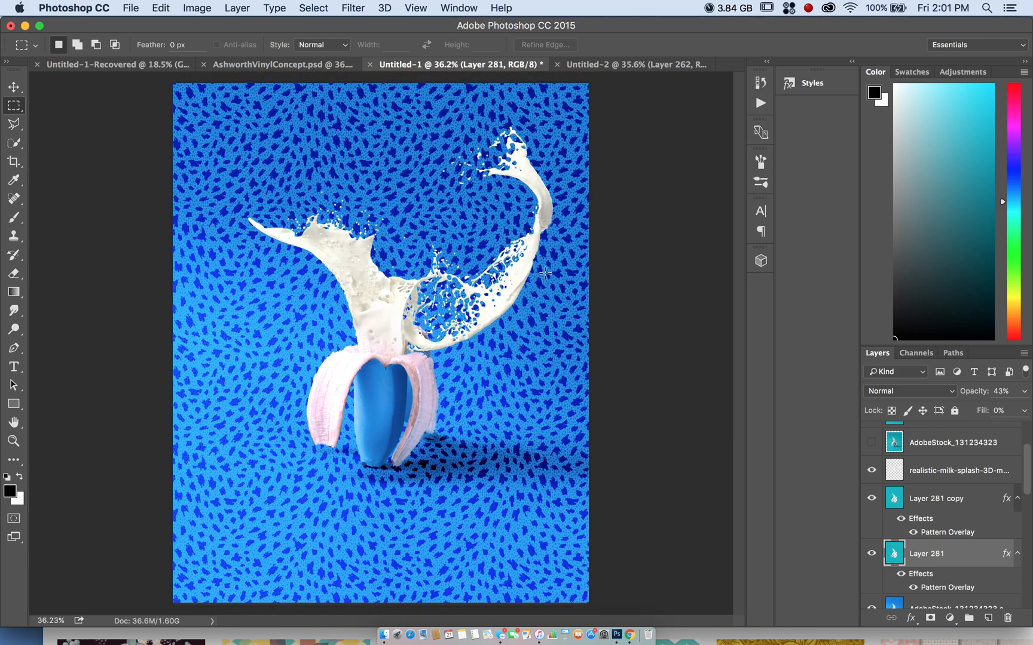
pyautogui.scroll(1, 545, 273)
pyautogui.scroll(-2, 545, 274)
pyautogui.scroll(1, 545, 273)
pyautogui.scroll(-1, 545, 273)
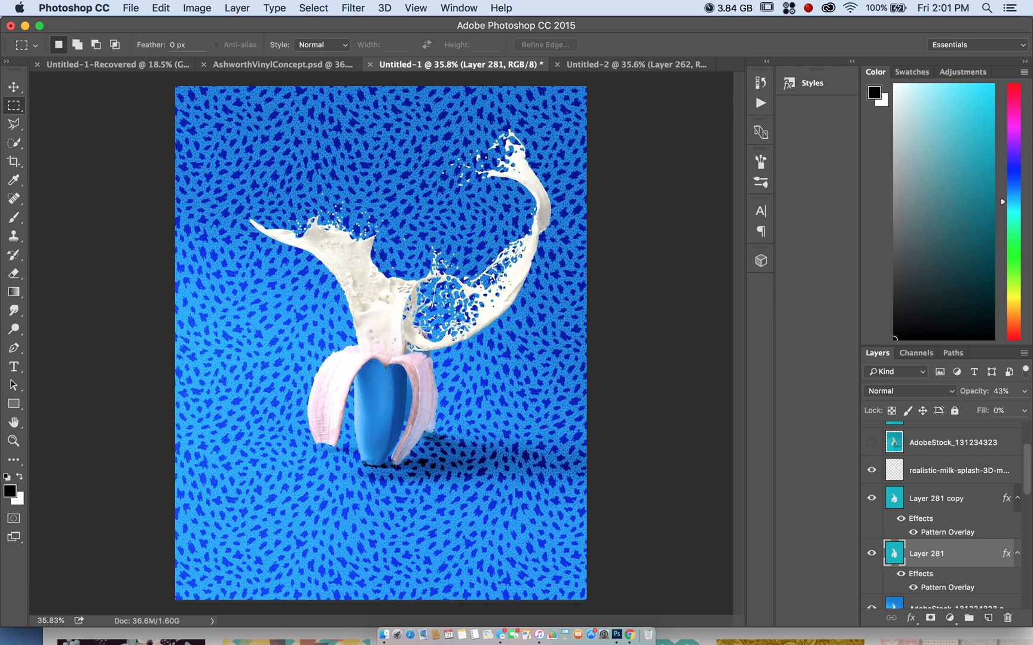
pyautogui.scroll(5, 365, 315)
pyautogui.scroll(5, 365, 315)
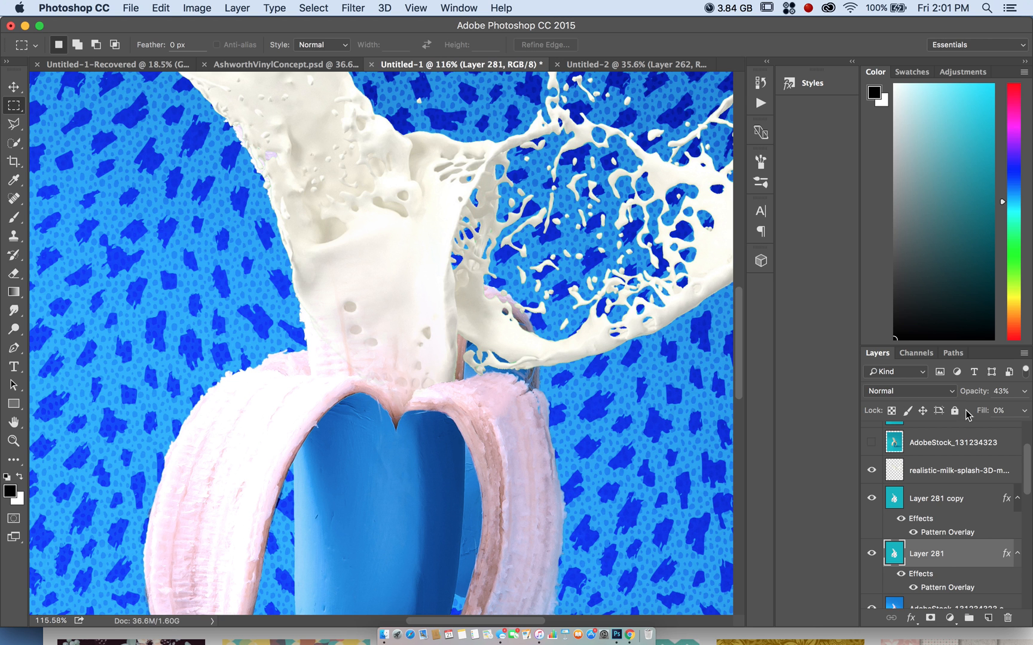
# Select the realistic-milk-splash layer with the Eraser tool and view the whole banana collage.
pyautogui.click(936, 465)
pyautogui.click(11, 260)
pyautogui.click(12, 272)
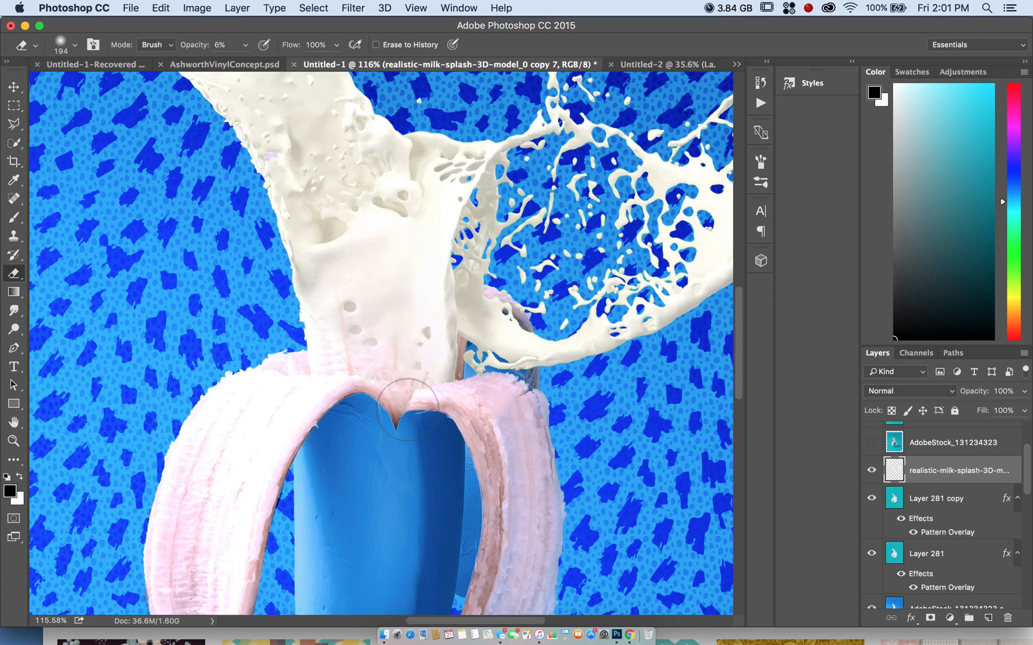
pyautogui.scroll(-5, 412, 354)
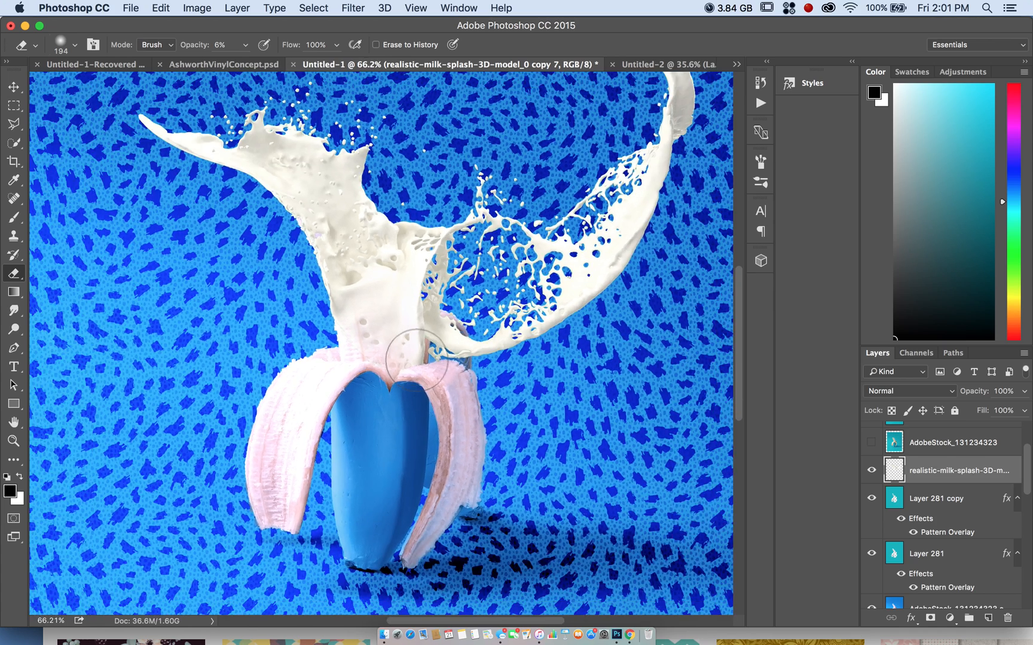
pyautogui.scroll(-5, 416, 361)
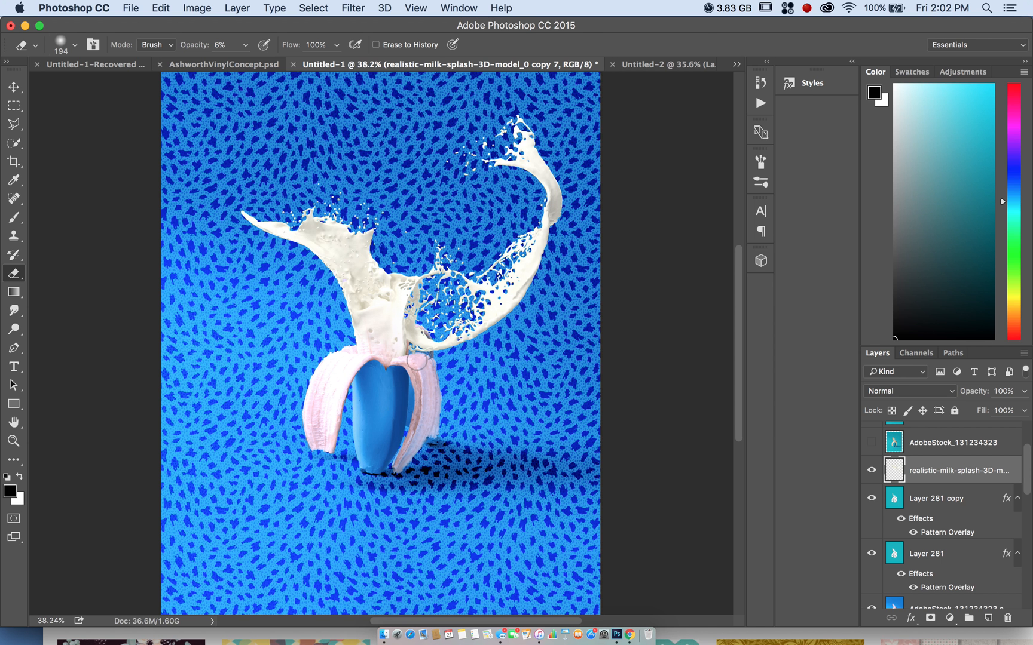
# Switch to the Adobe Stock seamless pattern results in Chrome and close the Finder search window.
pyautogui.click(631, 633)
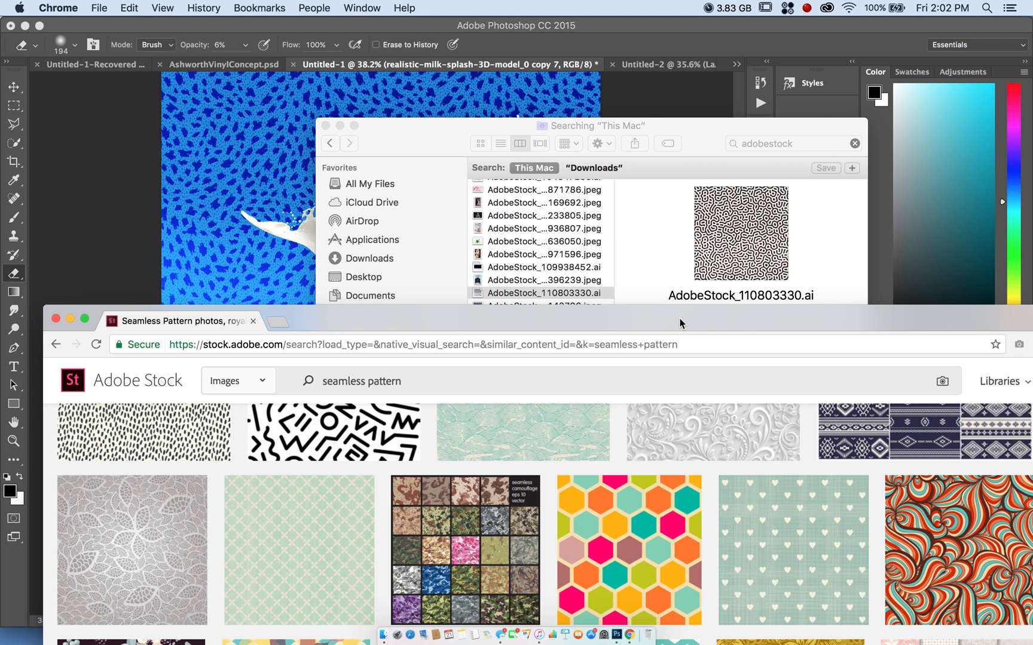
pyautogui.moveTo(680, 320); pyautogui.dragTo(622, 206)
pyautogui.click(326, 126)
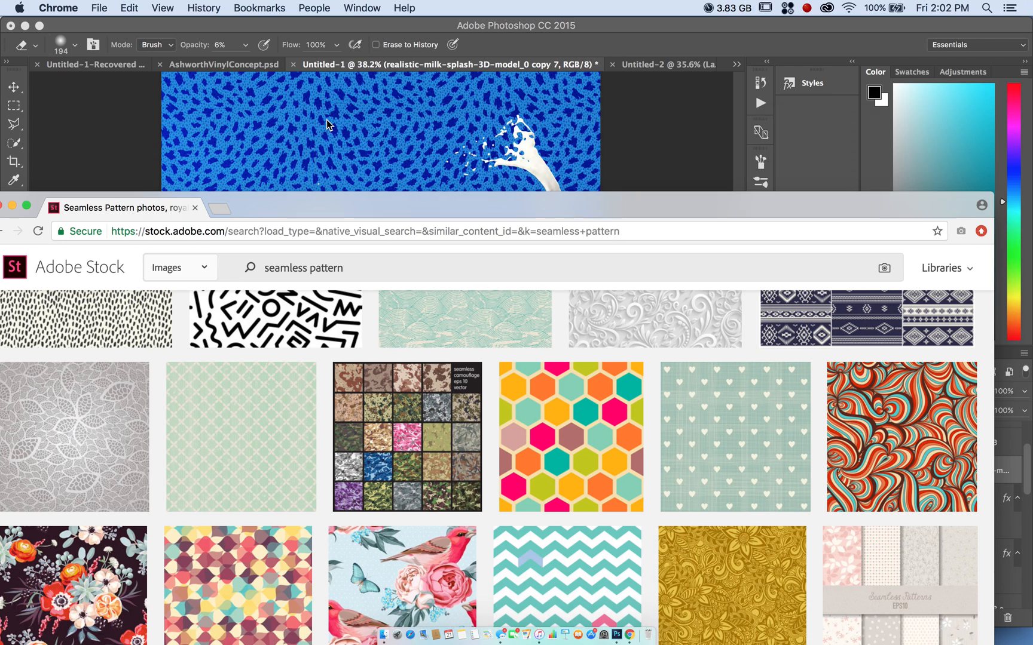
pyautogui.doubleClick(494, 205)
# Preview the bold black-and-white line pattern and the 80s pattern with outlined shapes from the same series.
pyautogui.scroll(5, 372, 338)
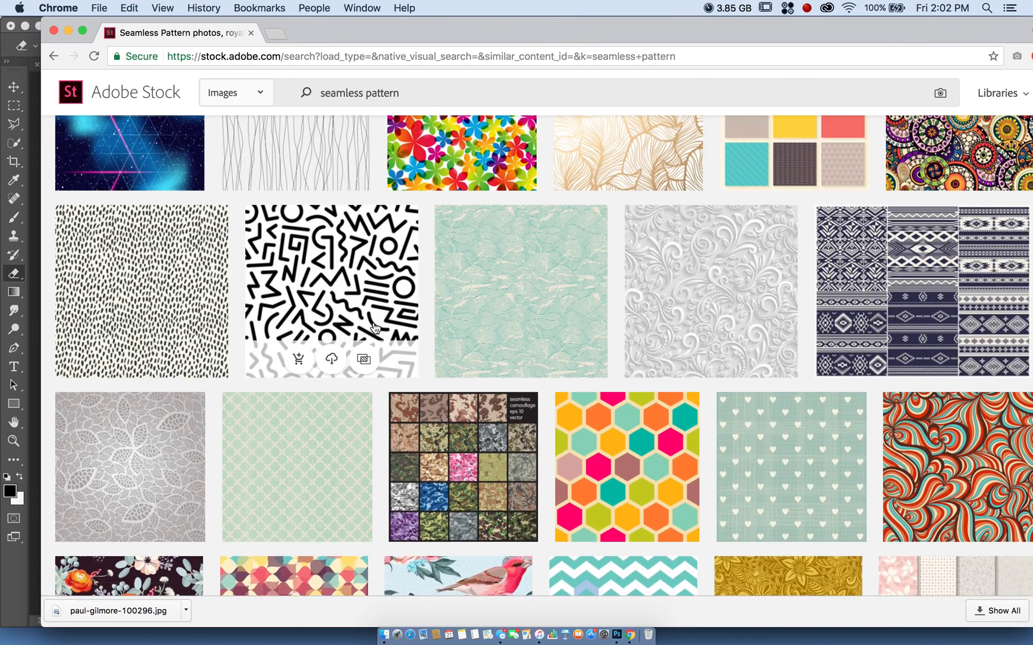
pyautogui.scroll(-3, 362, 247)
pyautogui.click(362, 247)
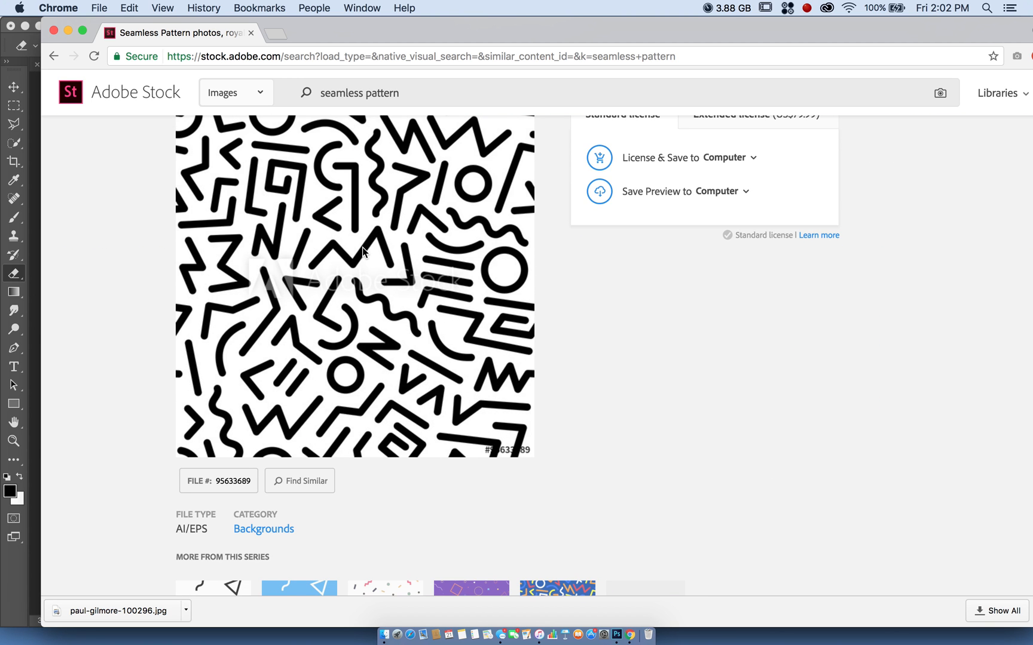
pyautogui.scroll(-5, 363, 251)
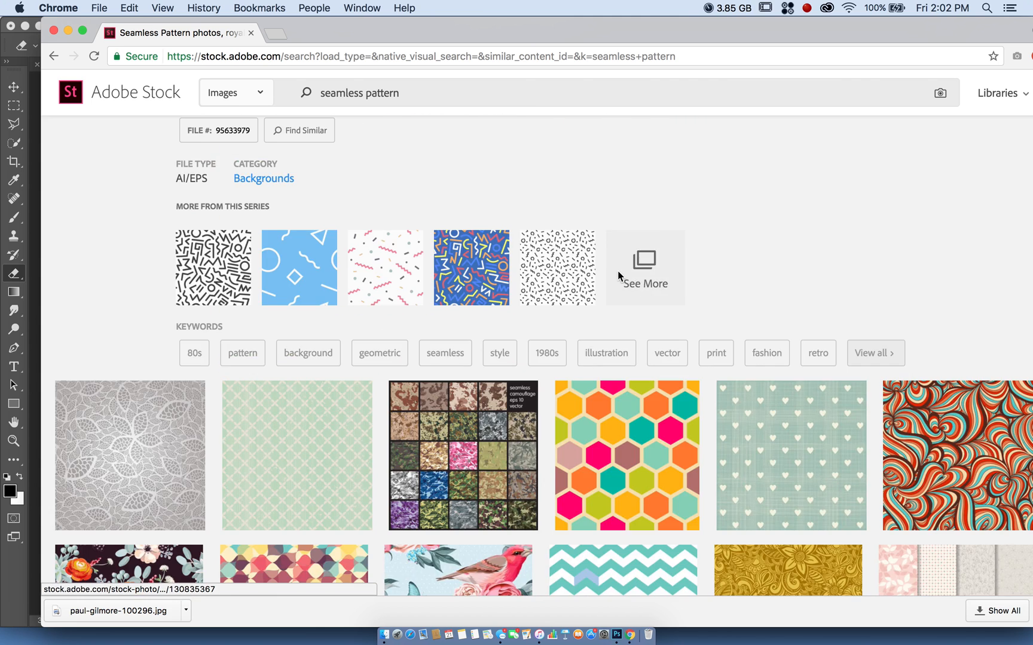
pyautogui.scroll(10, 619, 276)
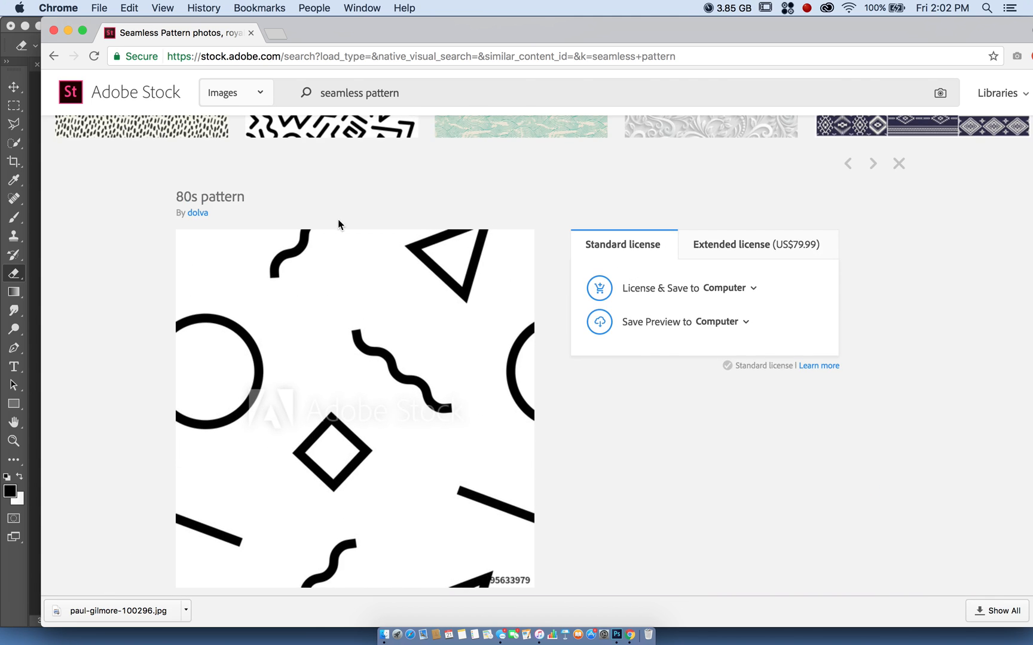
# Search Adobe Stock for "memphis pattern" and browse the first page of results.
pyautogui.scroll(10, 338, 219)
pyautogui.doubleClick(359, 93)
pyautogui.write('memphis')
pyautogui.press('Return')
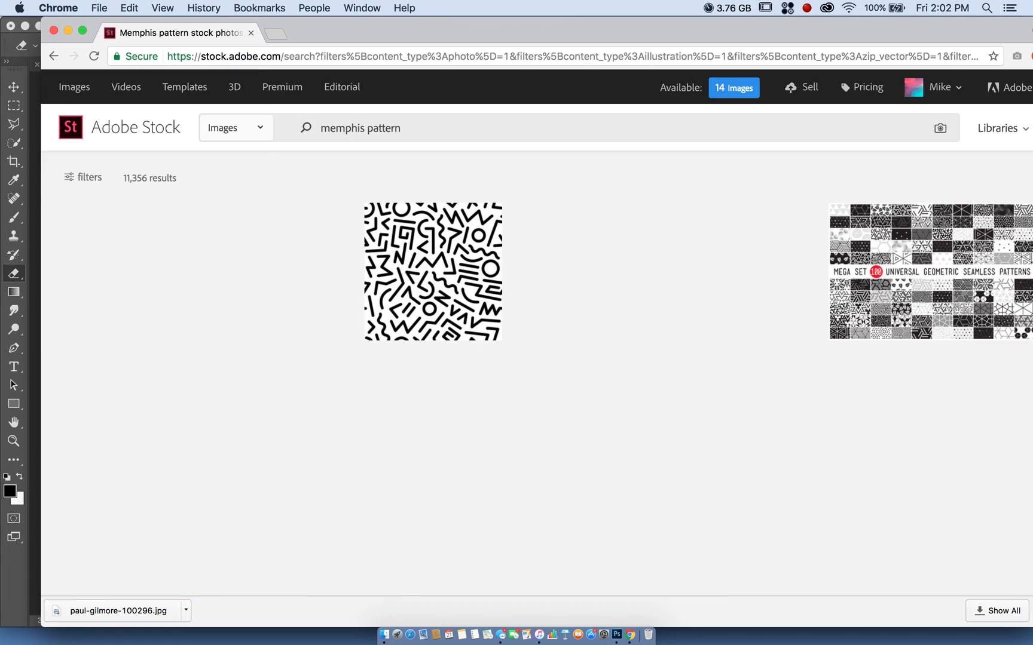
pyautogui.scroll(-5, 261, 155)
pyautogui.scroll(-10, 261, 159)
pyautogui.scroll(-12, 261, 159)
pyautogui.scroll(-10, 260, 158)
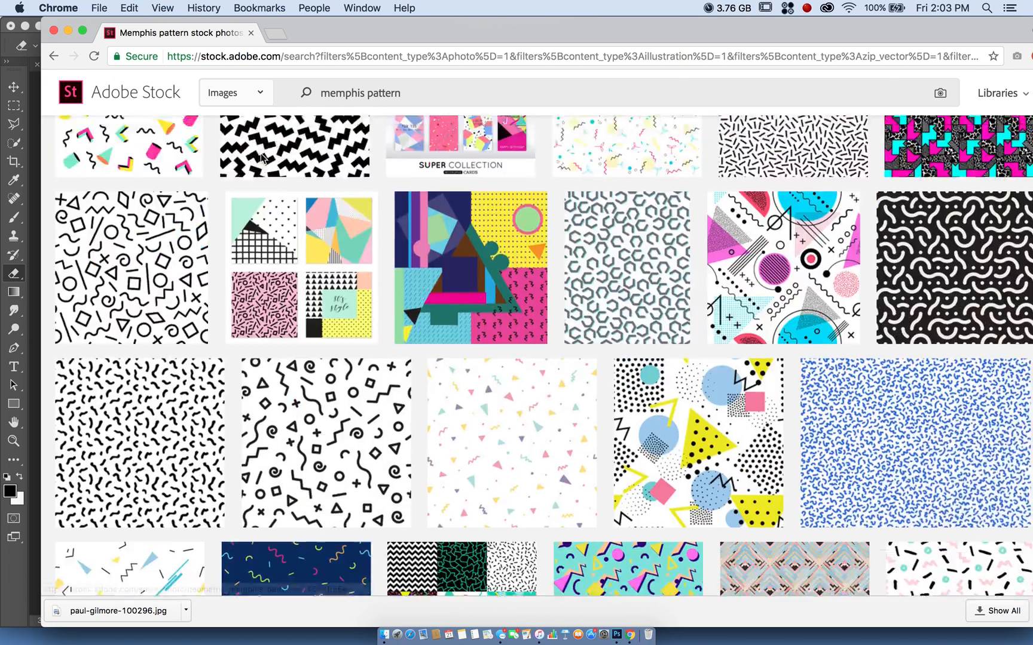
pyautogui.scroll(-8, 261, 158)
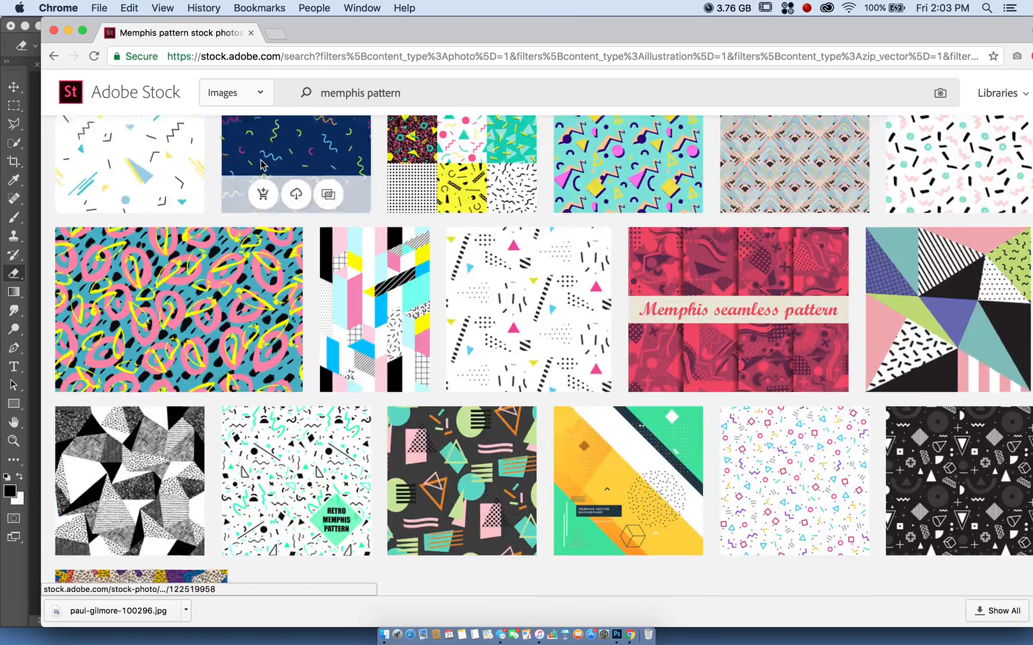
pyautogui.scroll(-5, 261, 159)
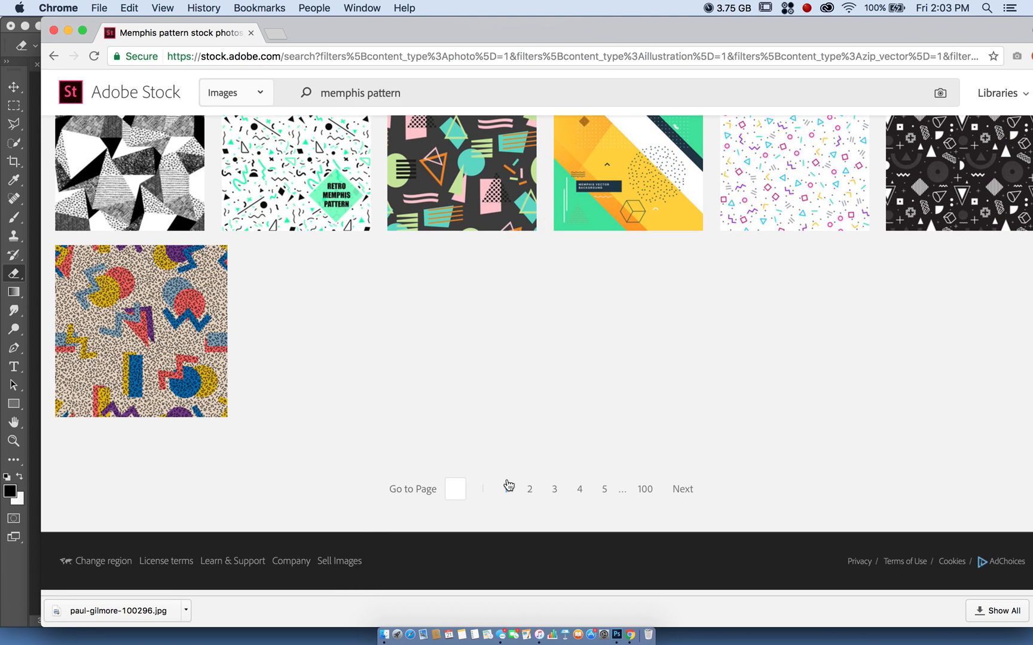
# Browse the second page of memphis pattern results and open the preview of the black-and-white maze pattern.
pyautogui.click(529, 489)
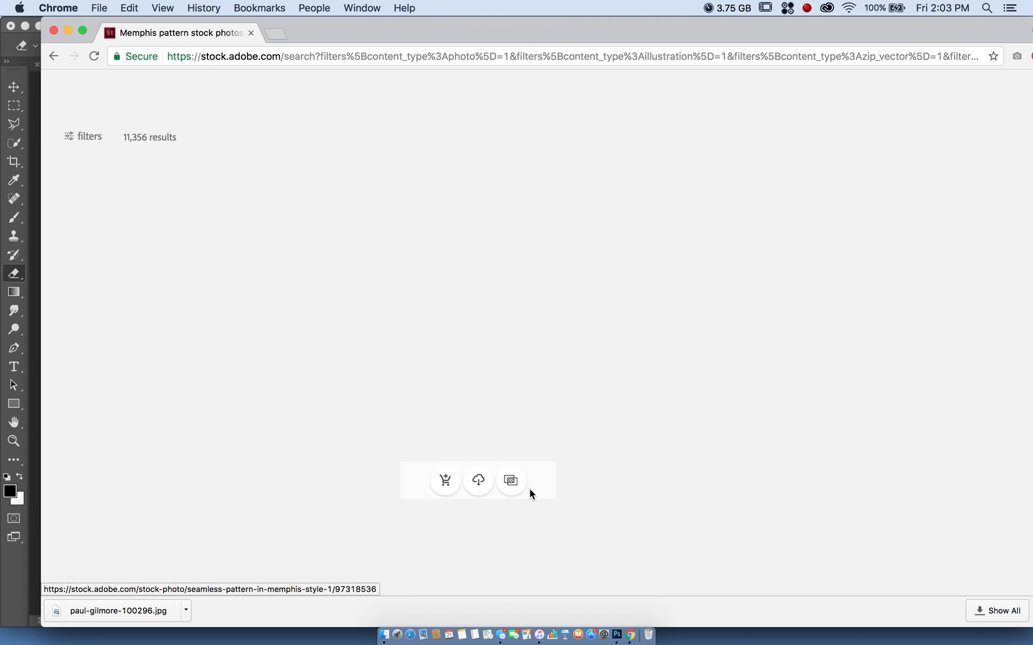
pyautogui.scroll(-3, 380, 137)
pyautogui.scroll(-3, 381, 139)
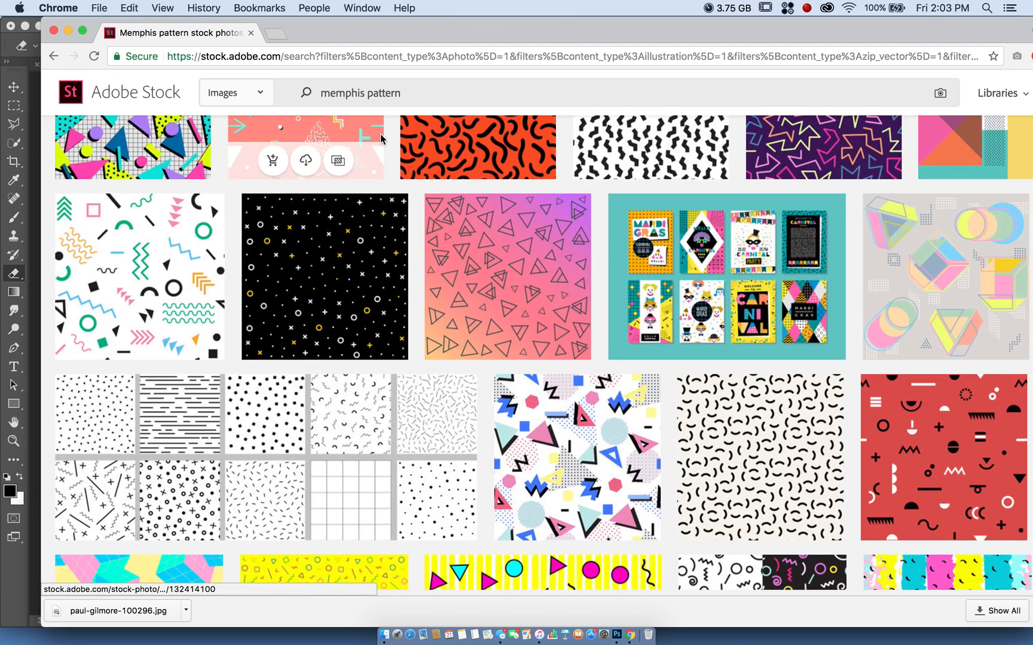
pyautogui.scroll(-8, 380, 139)
pyautogui.scroll(-10, 381, 138)
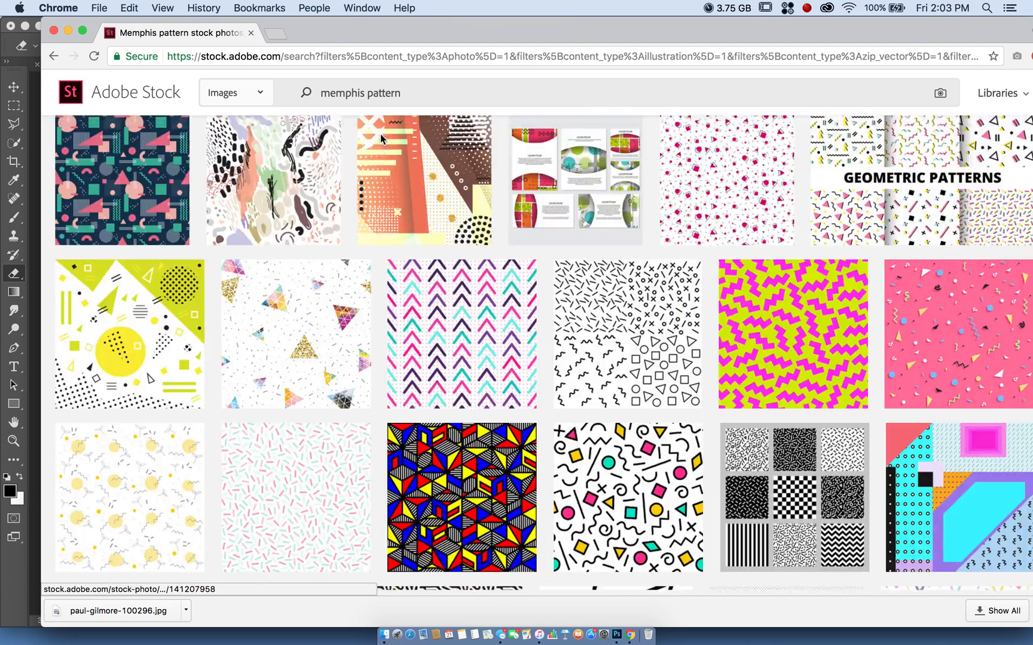
pyautogui.scroll(1, 382, 140)
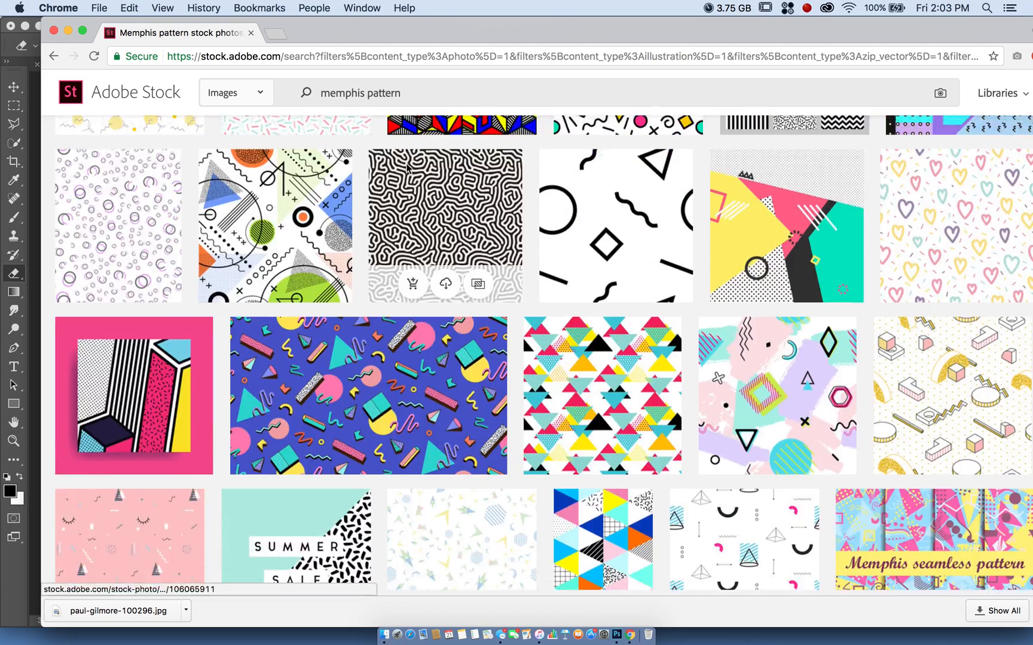
pyautogui.click(437, 203)
pyautogui.scroll(-3, 592, 198)
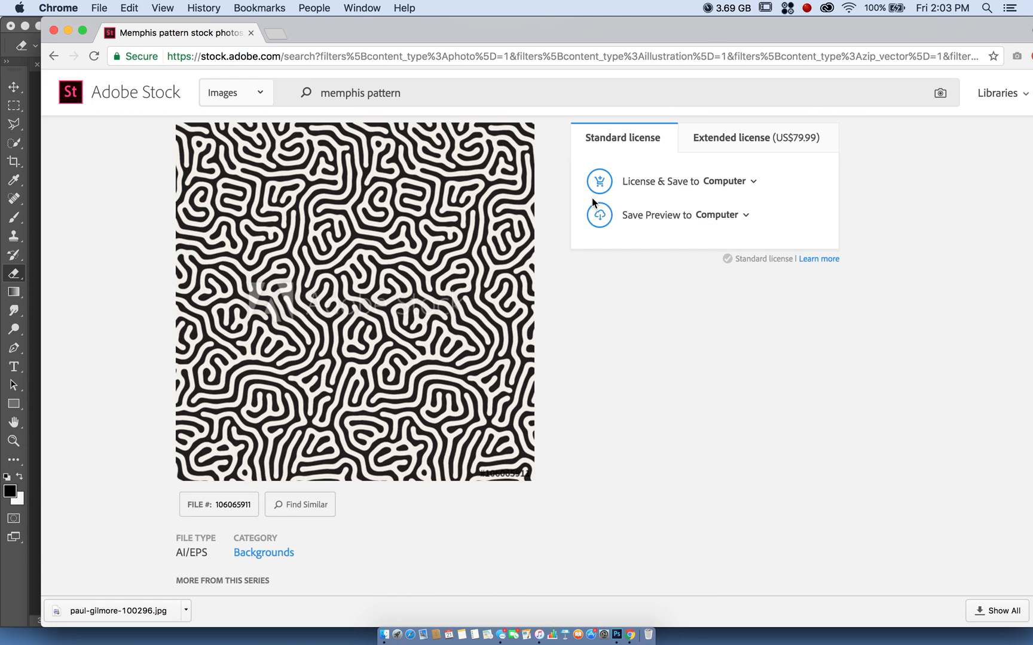
# Return to Photoshop and group all the banana collage layers, from AdobeStock_131234323 copy up to AdobeStock_110803330.
pyautogui.moveTo(696, 36); pyautogui.dragTo(673, 162)
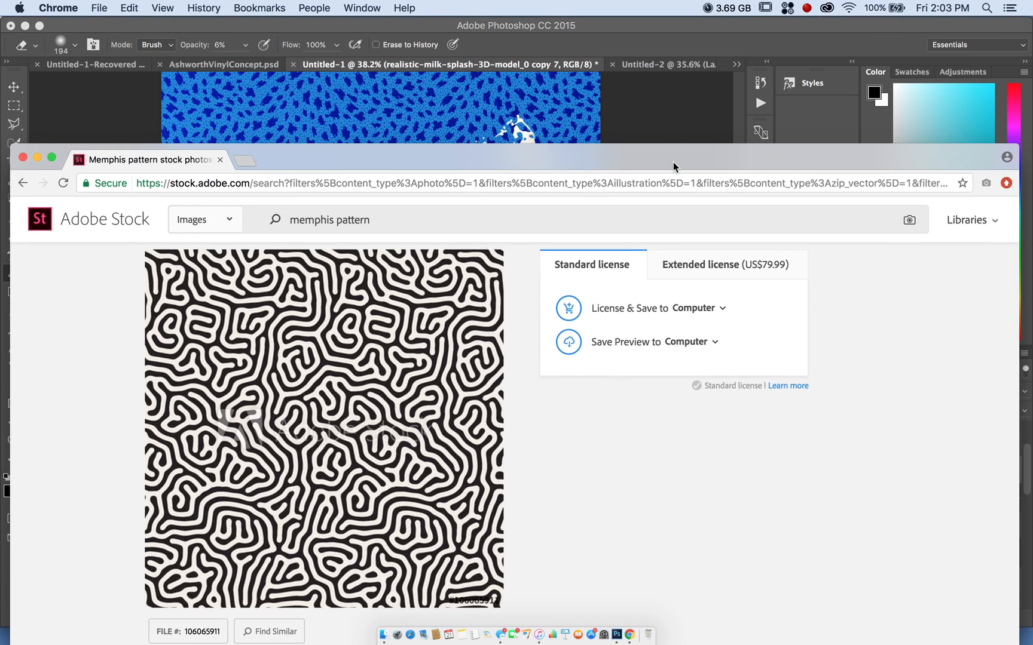
pyautogui.click(663, 105)
pyautogui.scroll(-1, 403, 412)
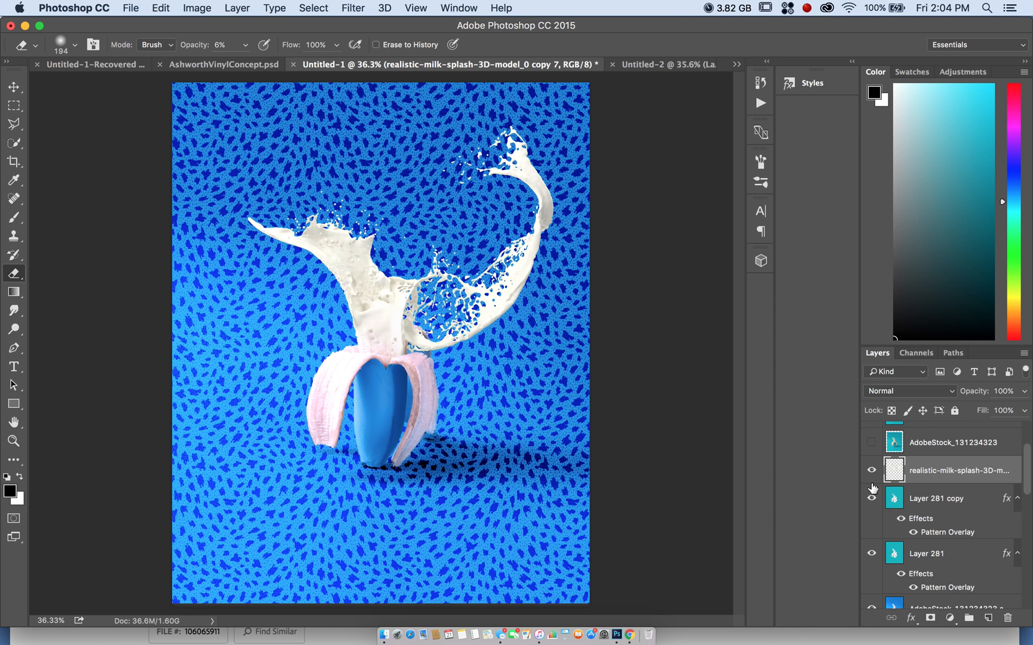
pyautogui.scroll(3, 894, 510)
pyautogui.scroll(-7, 883, 499)
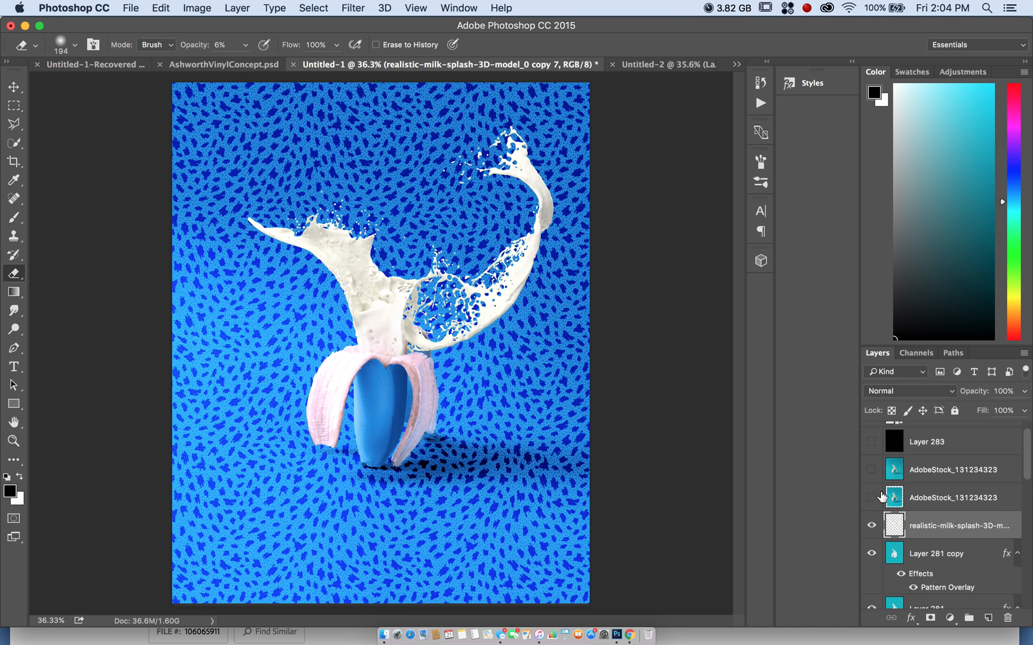
pyautogui.scroll(-4, 882, 497)
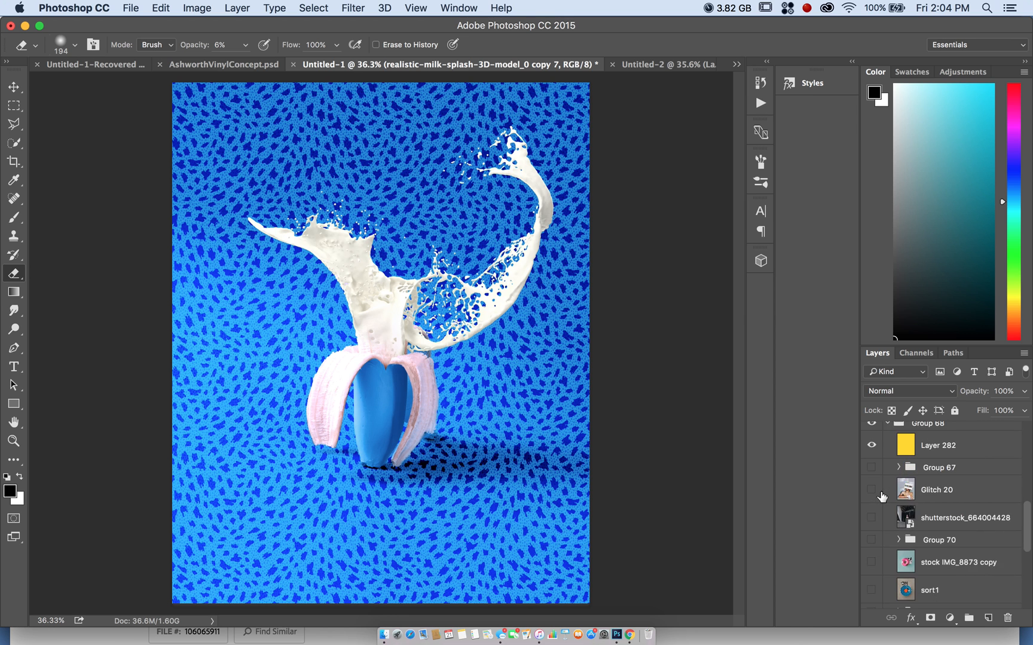
pyautogui.scroll(8, 882, 497)
pyautogui.scroll(-4, 882, 497)
pyautogui.click(919, 503)
pyautogui.scroll(3, 920, 504)
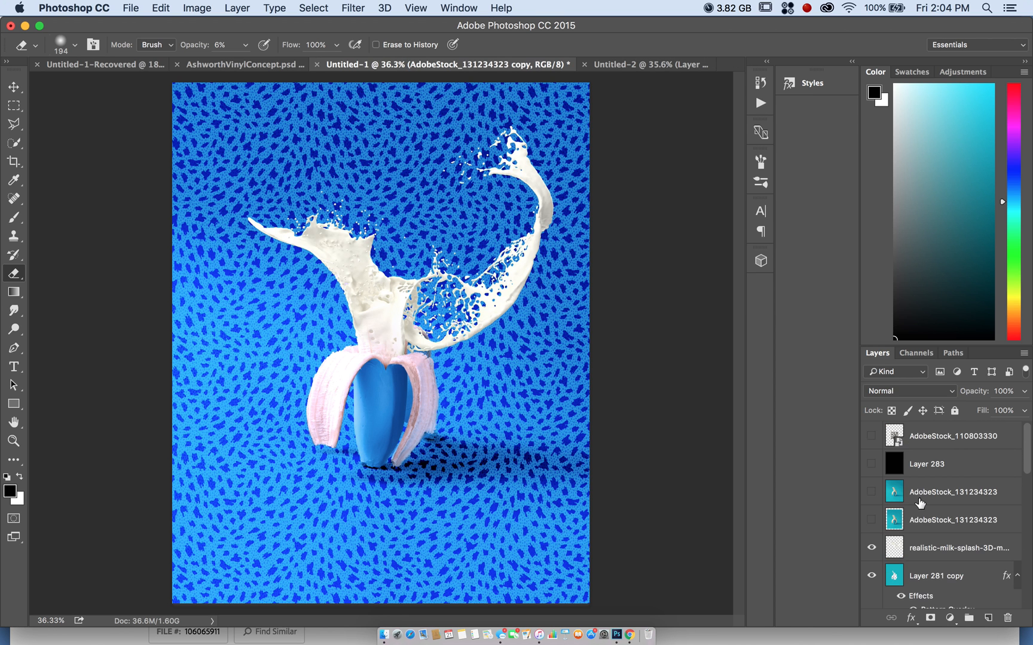
pyautogui.keyDown('shift'); pyautogui.click(919, 447); pyautogui.keyUp('shift')
pyautogui.click(969, 619)
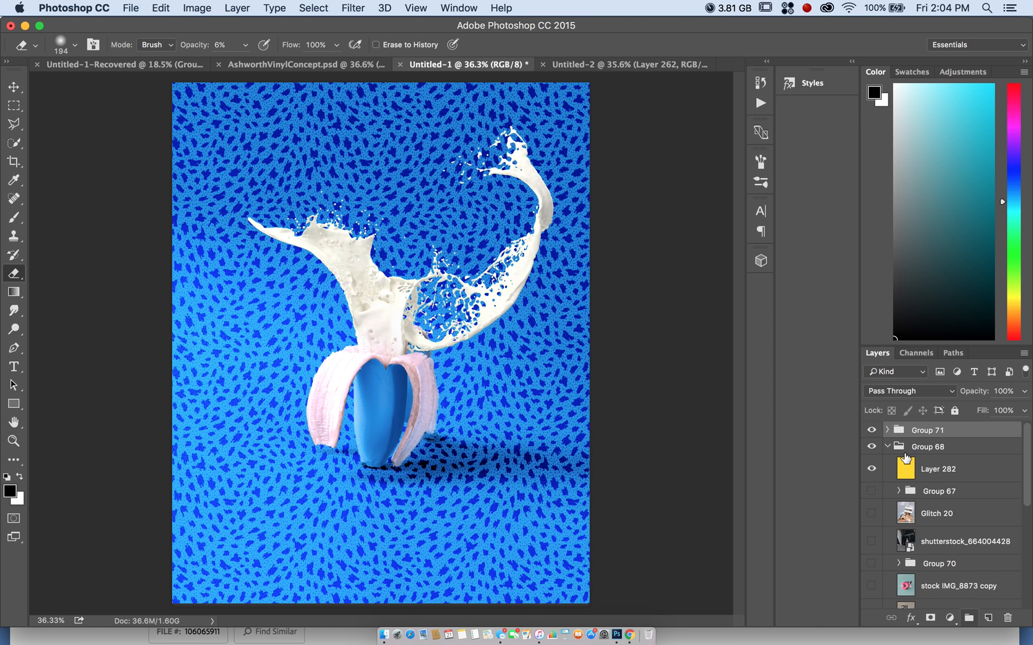
# Hide Group 71 and the yellow Layer 282, and briefly show the shutterstock_664004428 photo layer.
pyautogui.click(871, 430)
pyautogui.click(872, 469)
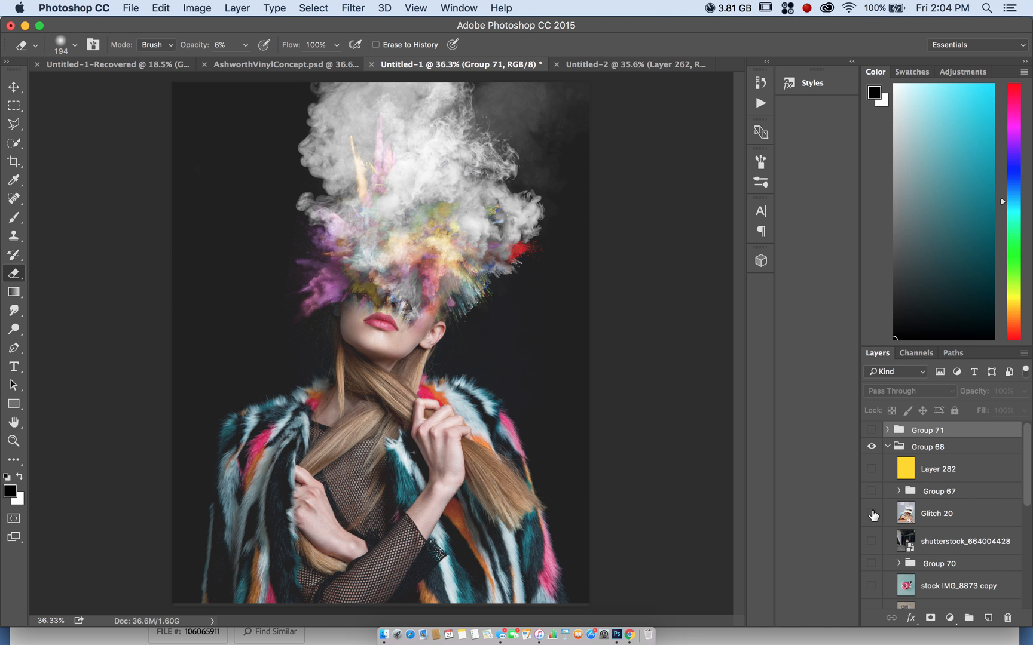
pyautogui.click(872, 542)
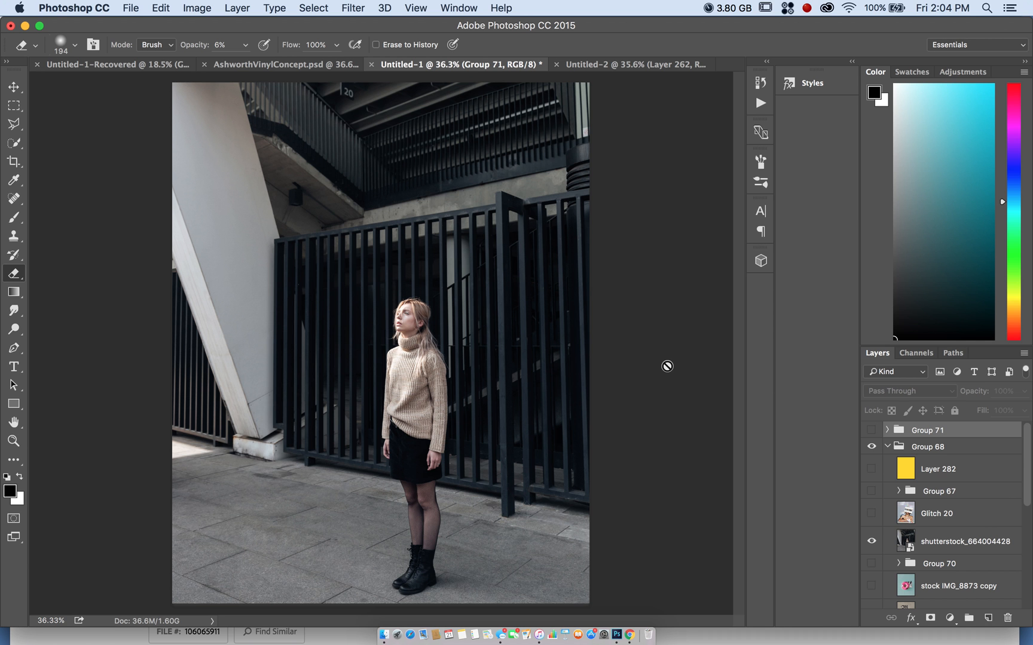
pyautogui.scroll(-3, 873, 463)
pyautogui.click(871, 455)
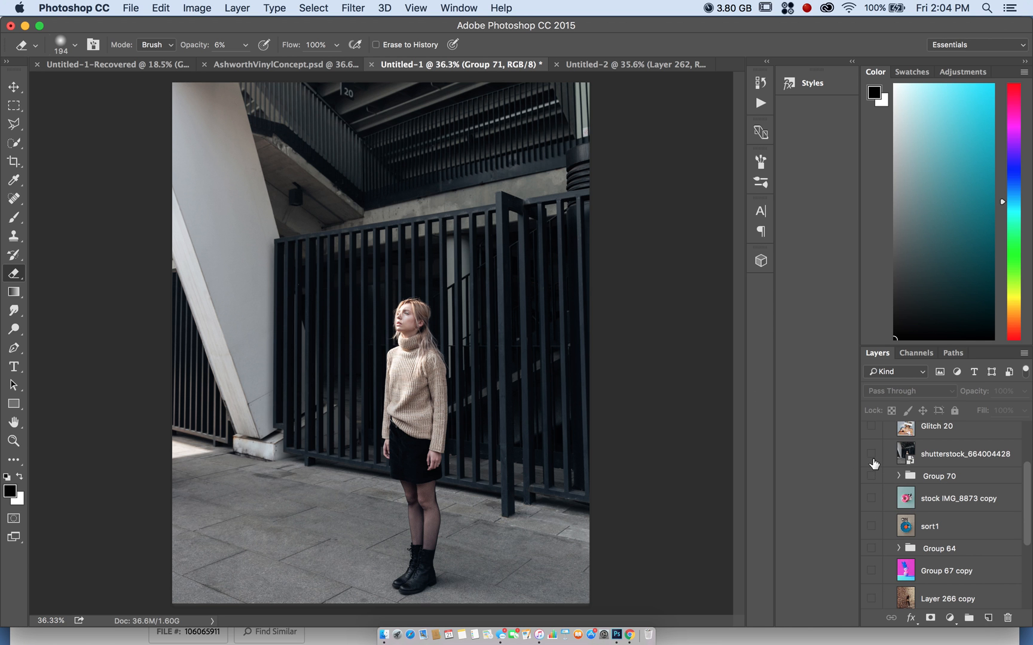
# View the artworks in Group 70, stock IMG_8873 copy and sort1 one at a time, hiding each after viewing.
pyautogui.click(872, 476)
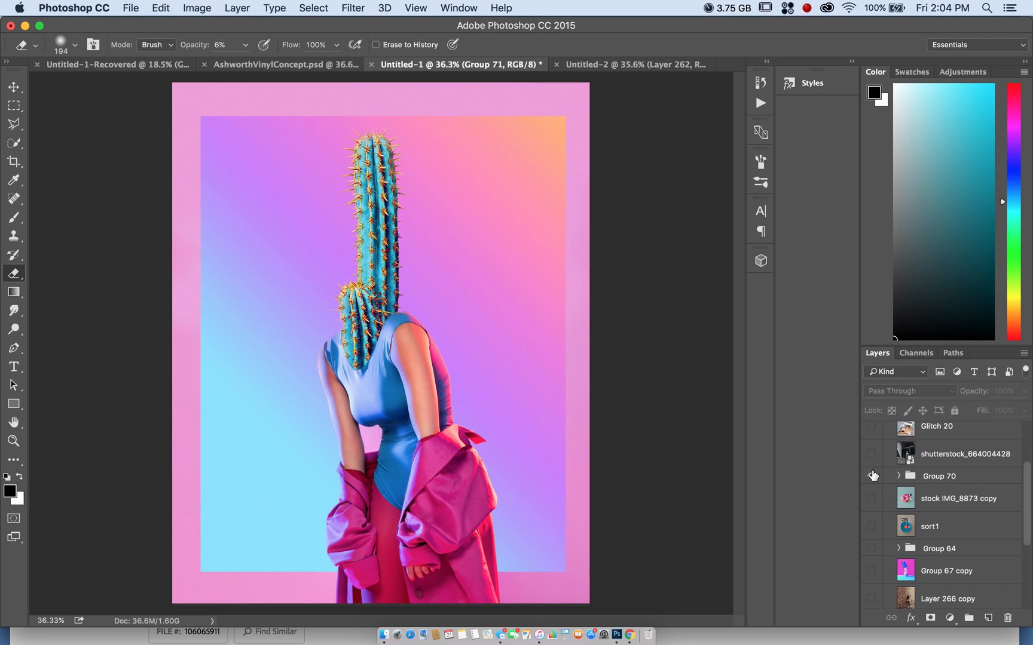
pyautogui.click(872, 476)
pyautogui.click(870, 498)
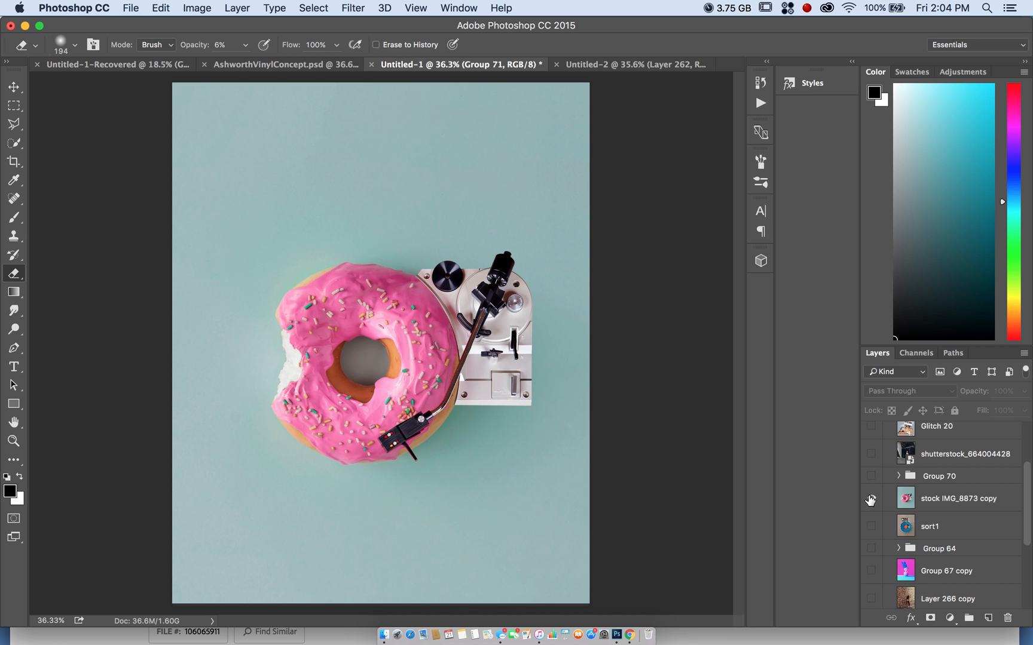
pyautogui.click(871, 498)
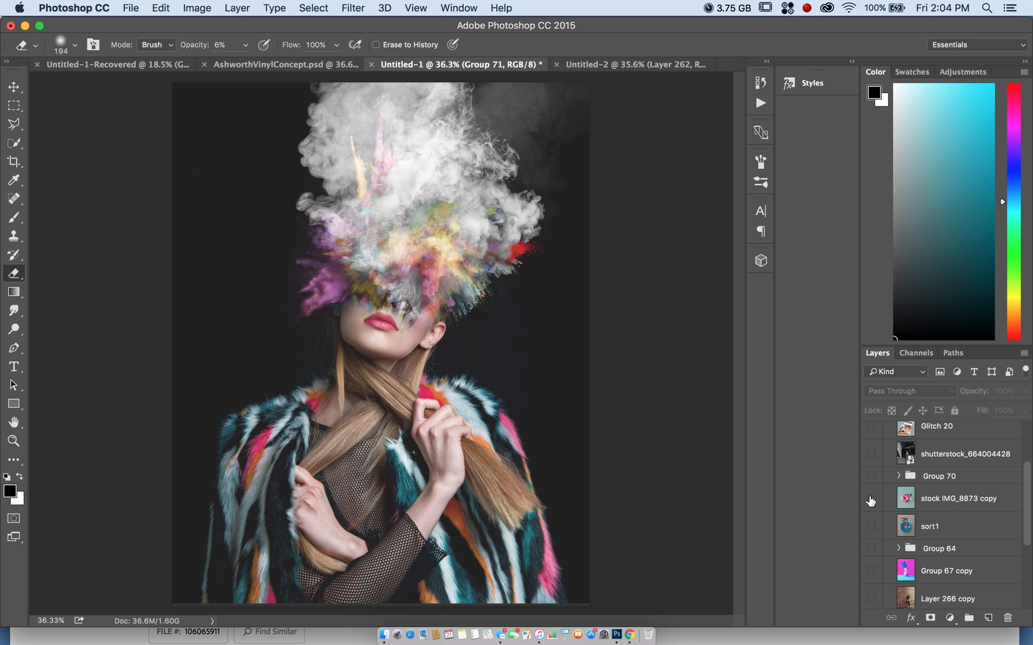
pyautogui.click(871, 526)
pyautogui.click(871, 527)
# Show the Group 67 copy layer and examine its pineapple artwork at closer range.
pyautogui.click(871, 571)
pyautogui.scroll(1, 435, 402)
pyautogui.scroll(2, 435, 402)
pyautogui.scroll(-3, 435, 402)
pyautogui.scroll(2, 435, 402)
pyautogui.scroll(-1, 435, 401)
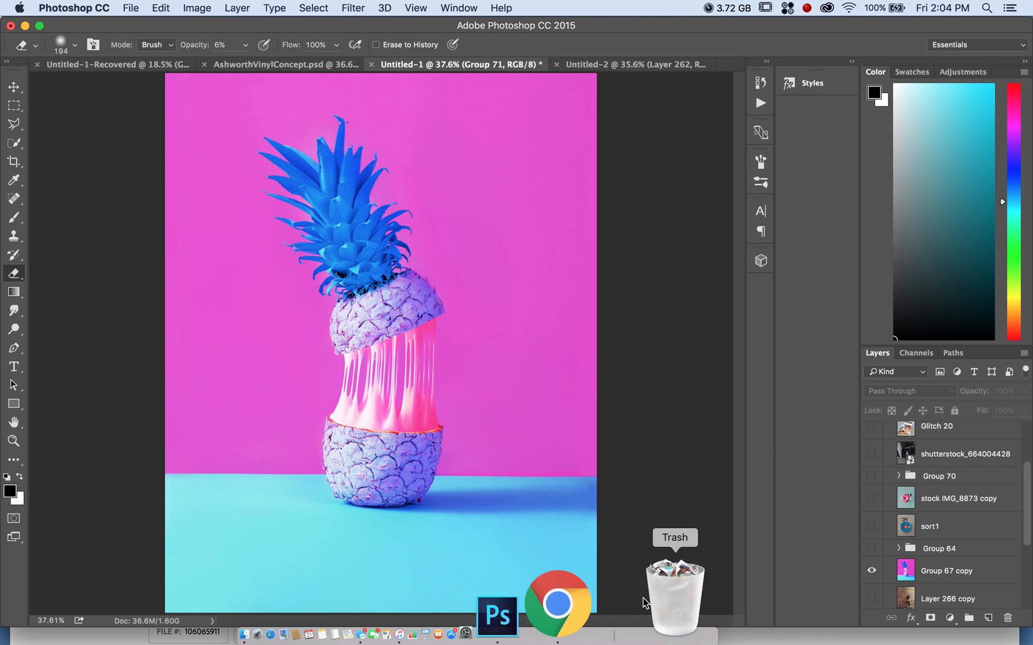
# Switch to Chrome and search the web for "greyscale gorilla goo".
pyautogui.click(629, 605)
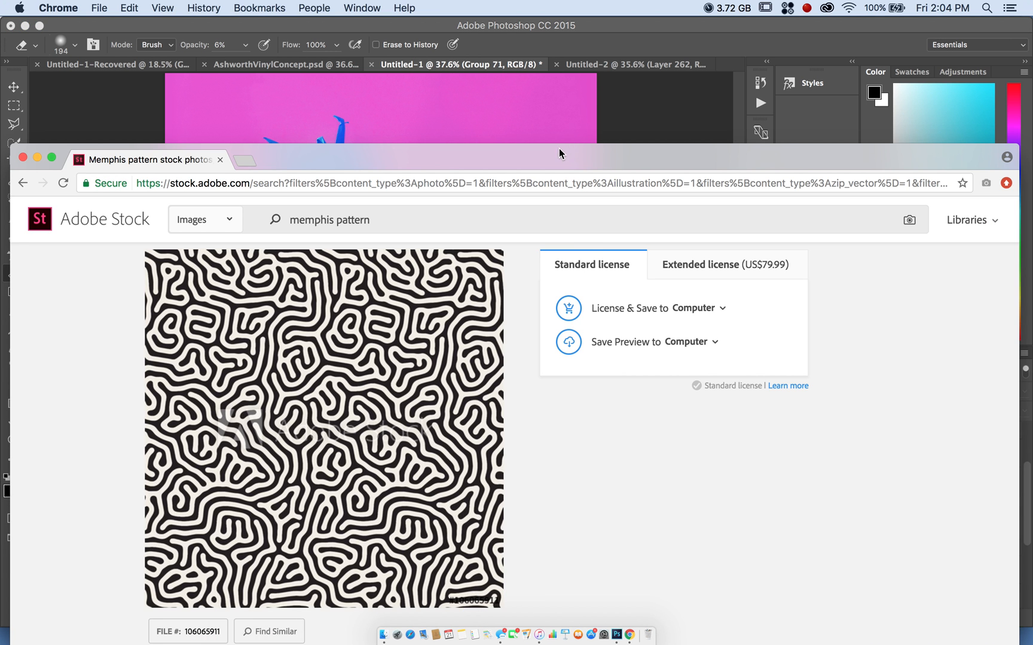
pyautogui.moveTo(551, 154); pyautogui.dragTo(565, 32)
pyautogui.click(546, 60)
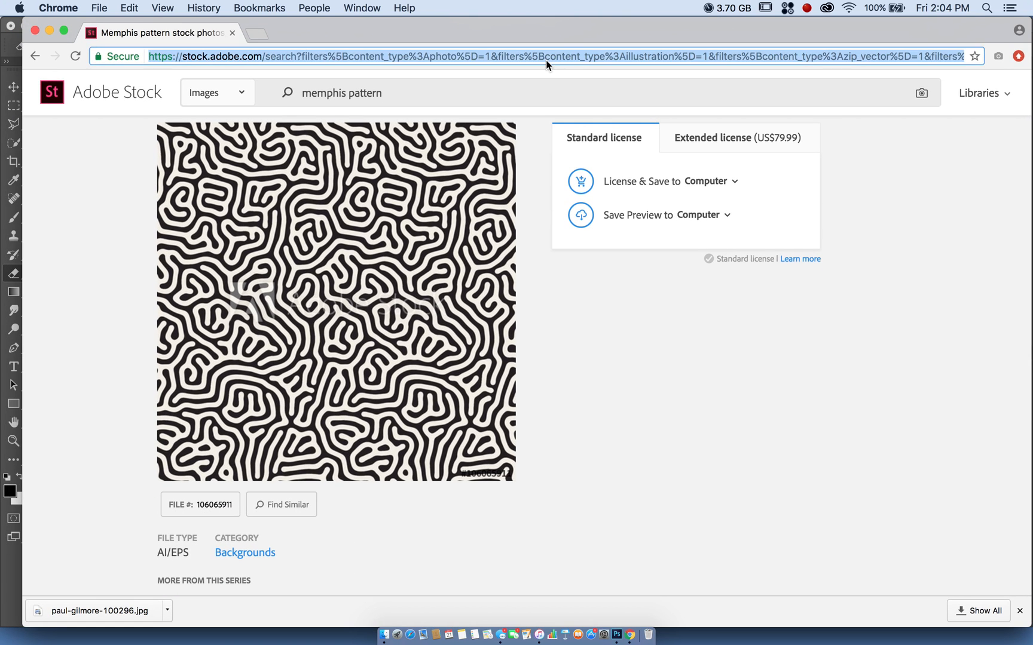
pyautogui.write('grey')
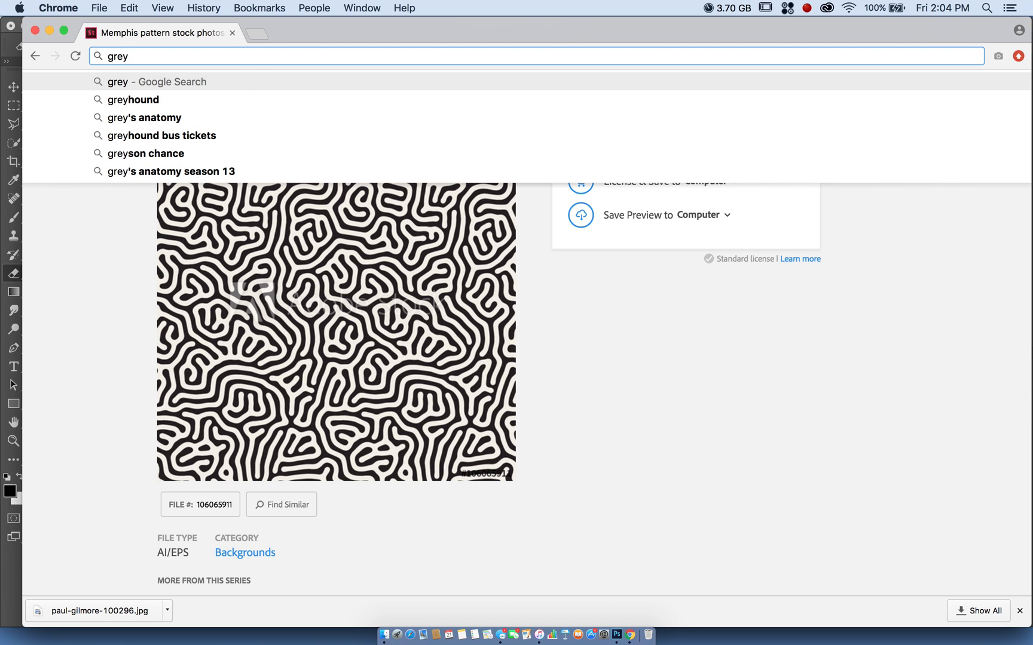
pyautogui.write('scale ')
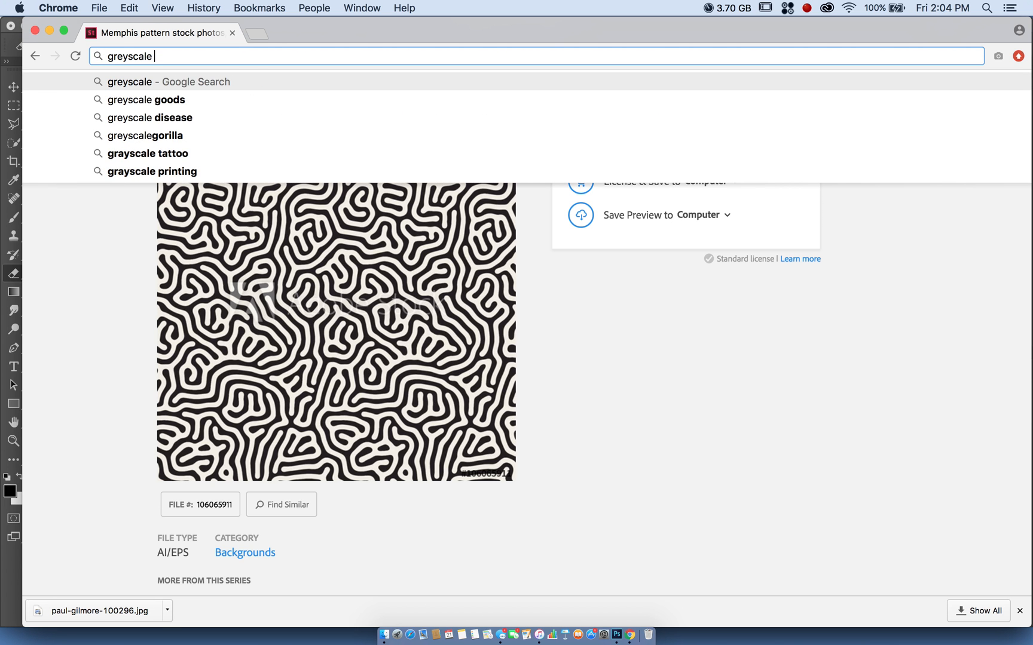
pyautogui.write('gorilla')
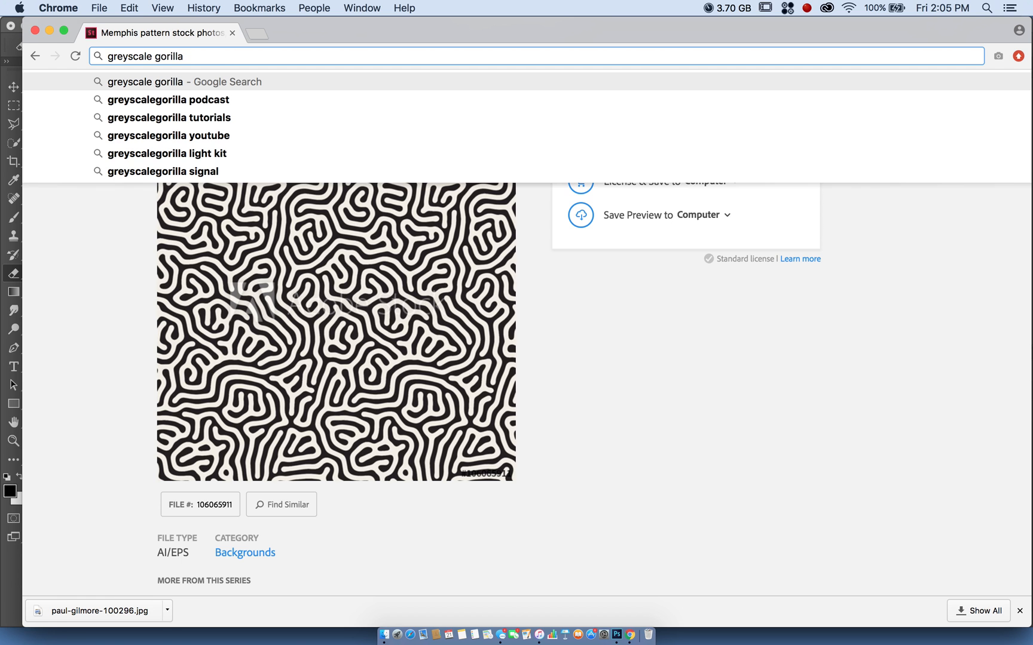
pyautogui.write(' goo')
pyautogui.press('Return')
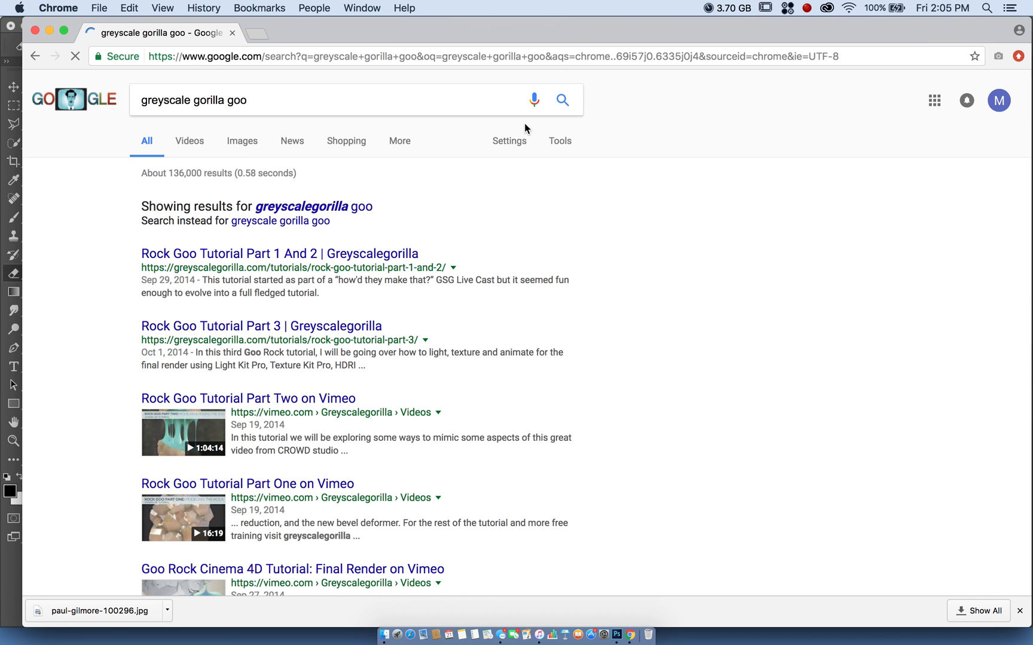
# Open the Rock Goo Tutorial Part Two video on Vimeo, view its goo preview, and hide the browser to return to Photoshop.
pyautogui.scroll(-1, 331, 245)
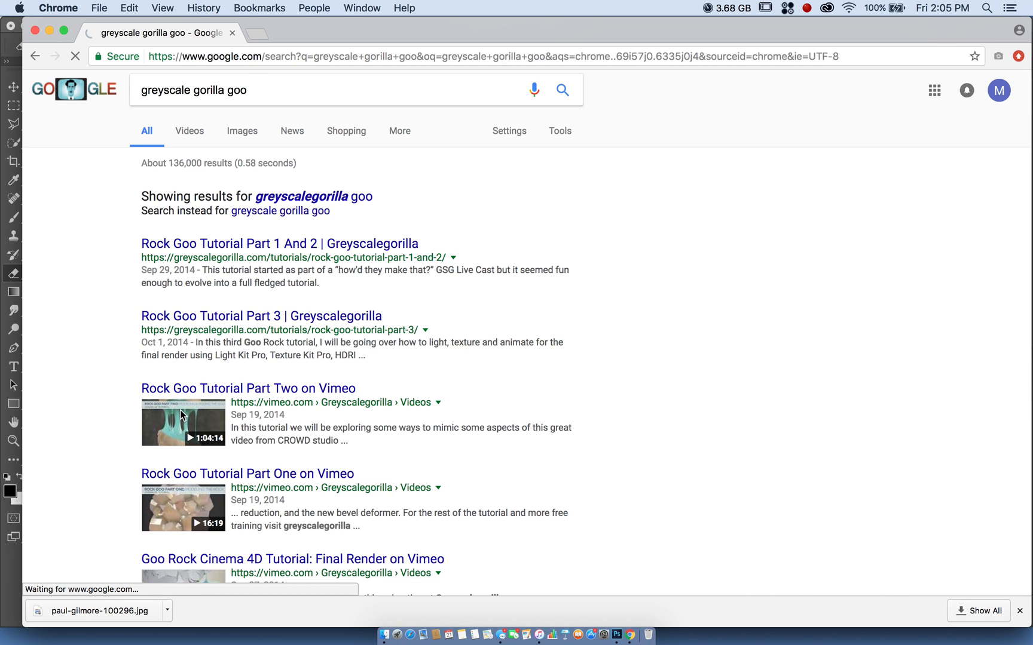
pyautogui.click(181, 414)
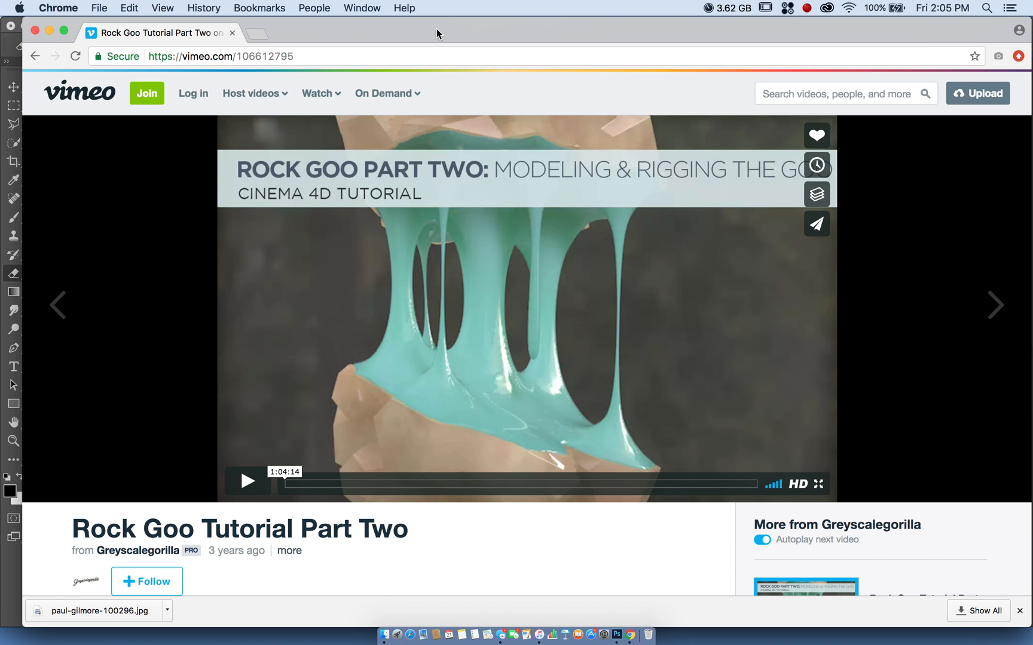
pyautogui.moveTo(437, 32); pyautogui.dragTo(454, 283)
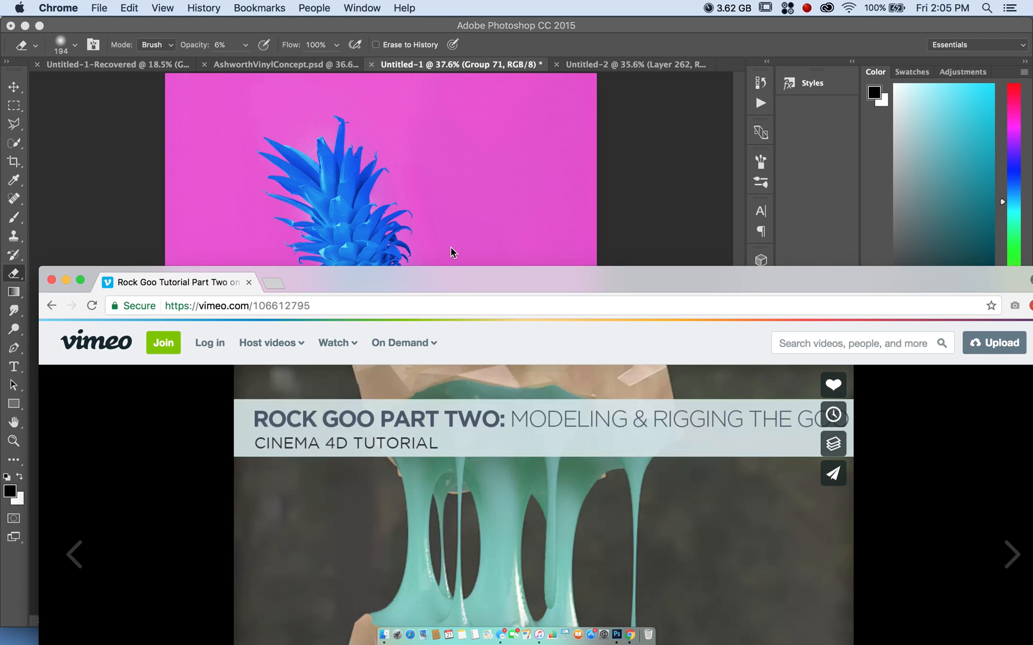
pyautogui.press('super+h')
# Search Finder for "gew", try placing geww2.png over the pineapple artwork scaled to 6.35%, and cancel the placement.
pyautogui.click(382, 595)
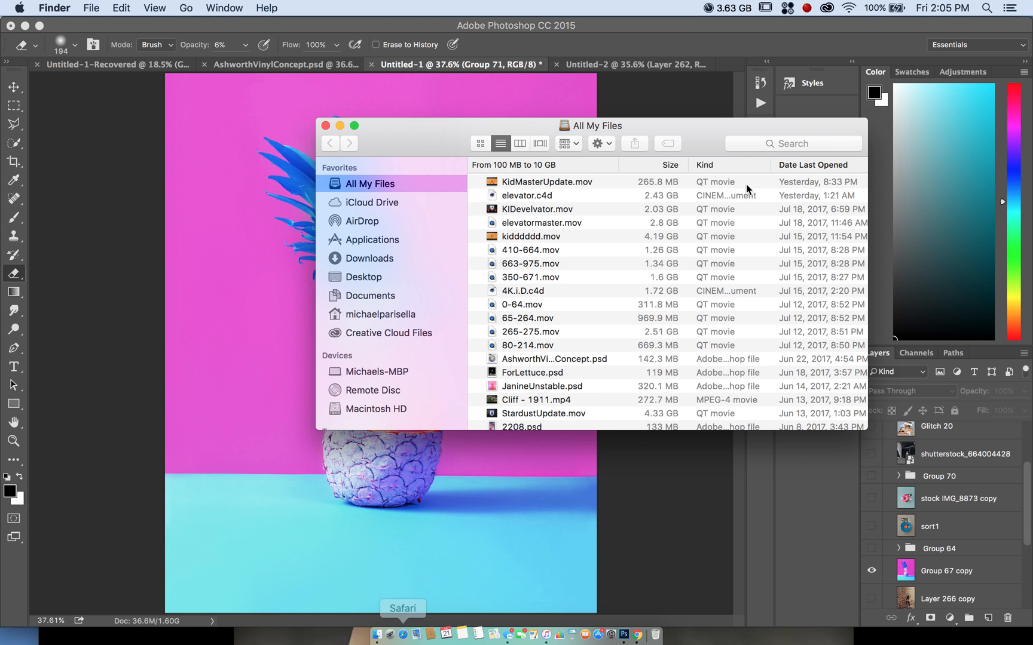
pyautogui.click(804, 144)
pyautogui.write('gew')
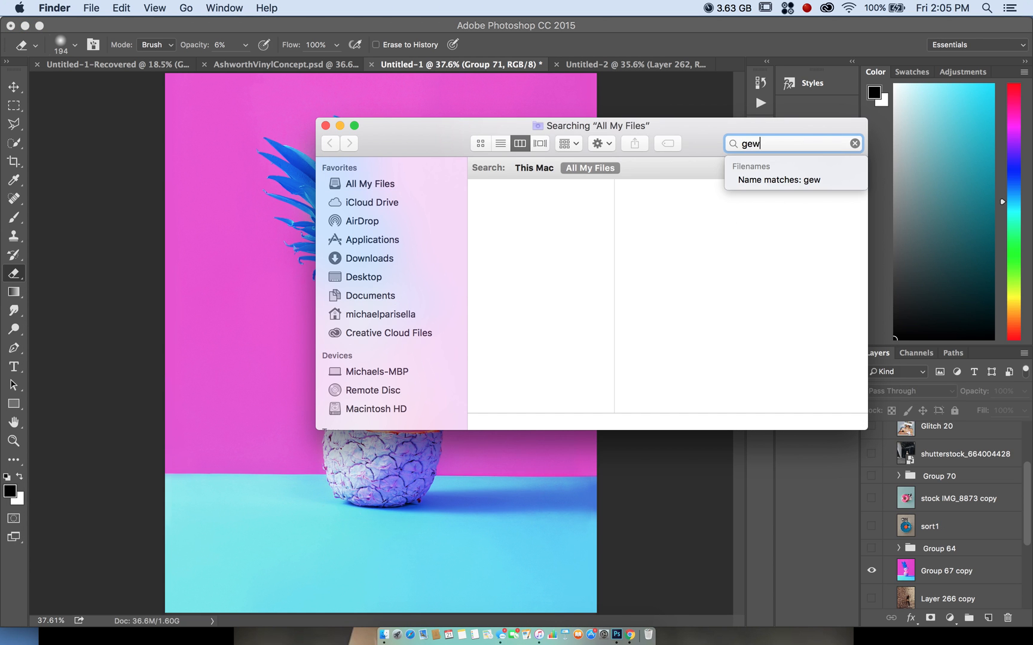
pyautogui.moveTo(529, 212); pyautogui.dragTo(441, 460)
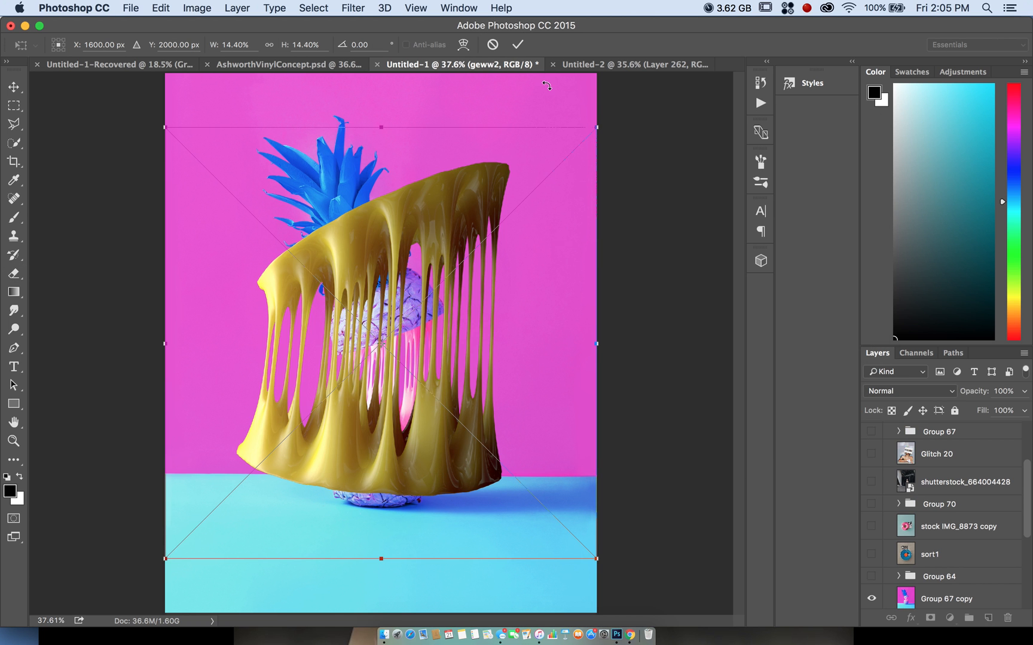
pyautogui.moveTo(600, 125)
pyautogui.mouseDown()
pyautogui.moveTo(452, 276)
pyautogui.moveTo(546, 184)
pyautogui.moveTo(482, 248)
pyautogui.mouseUp()
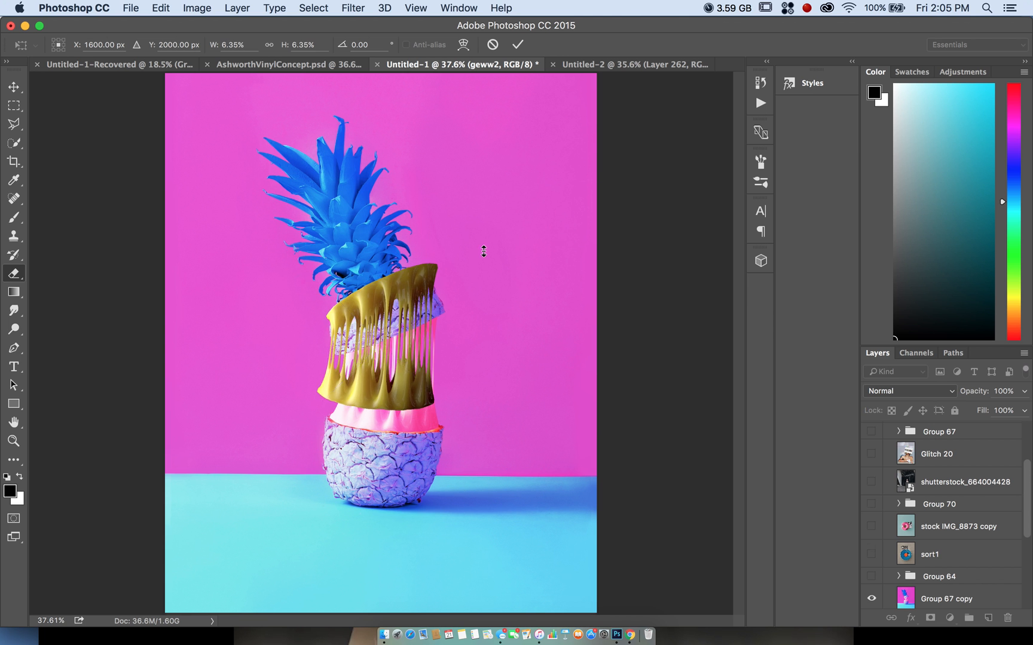
pyautogui.press('Escape')
# Place the AdobeStock_129685462 pineapple photo from the Downloads folder into the Untitled-1 document.
pyautogui.click(381, 638)
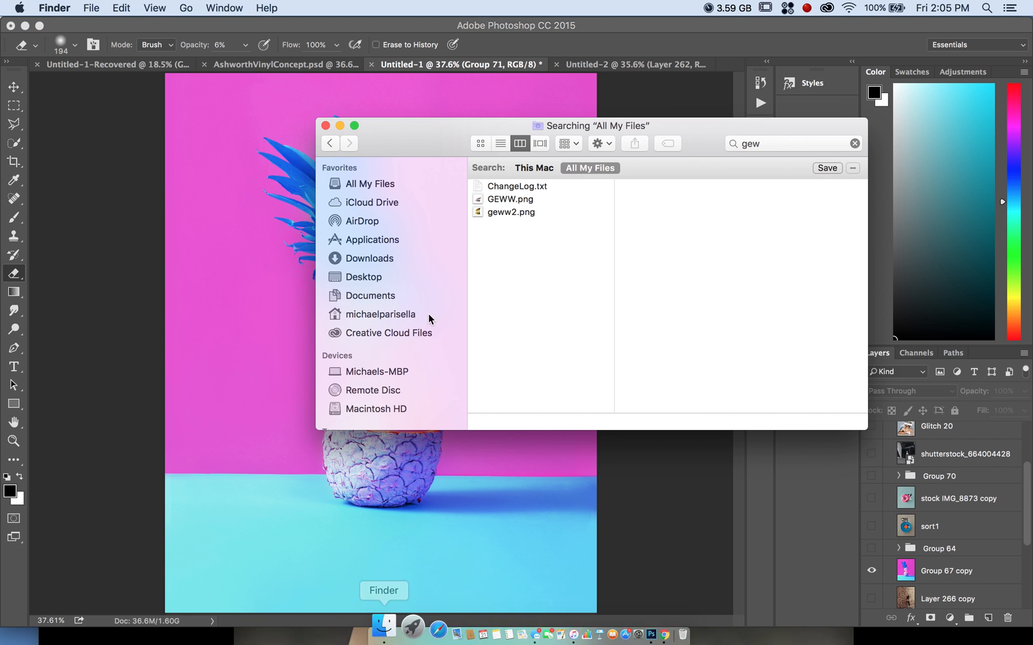
pyautogui.click(369, 261)
pyautogui.scroll(-10, 500, 230)
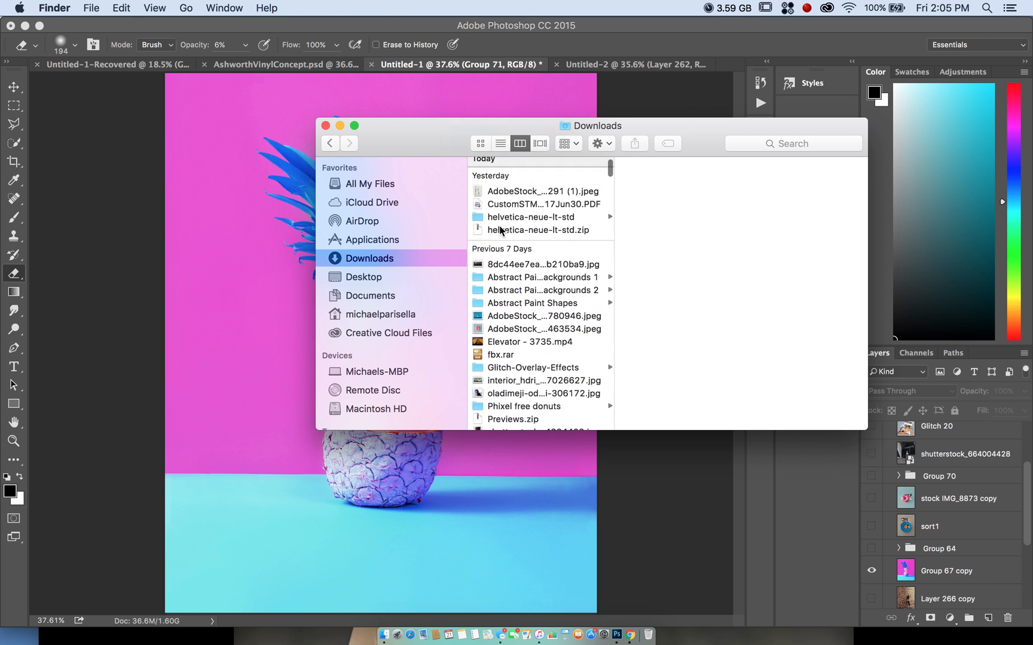
pyautogui.scroll(-5, 500, 231)
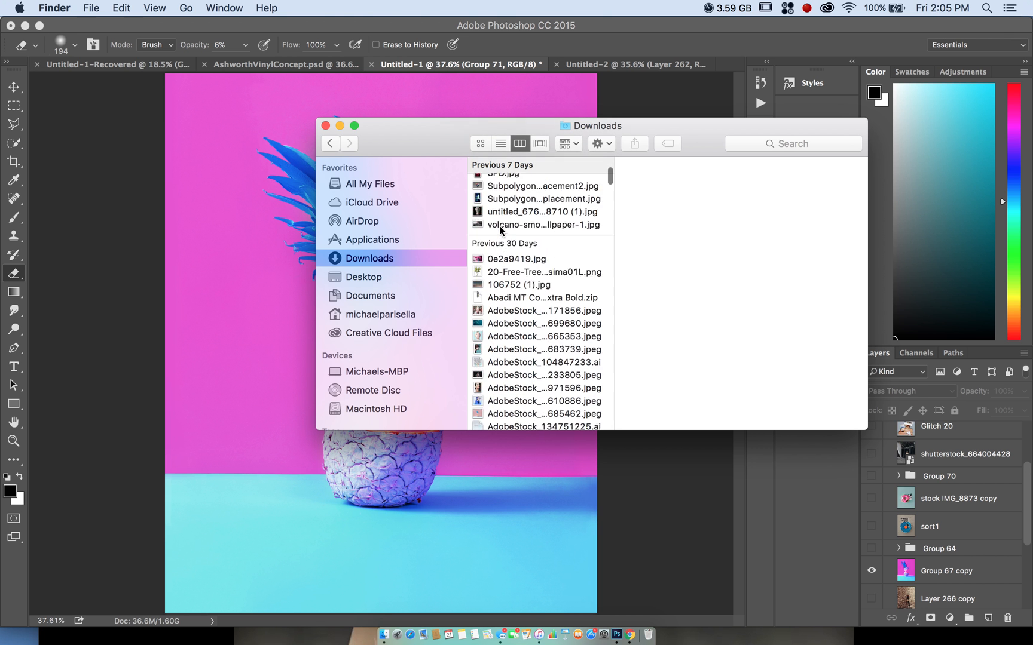
pyautogui.moveTo(492, 360); pyautogui.dragTo(464, 470)
pyautogui.press('e')
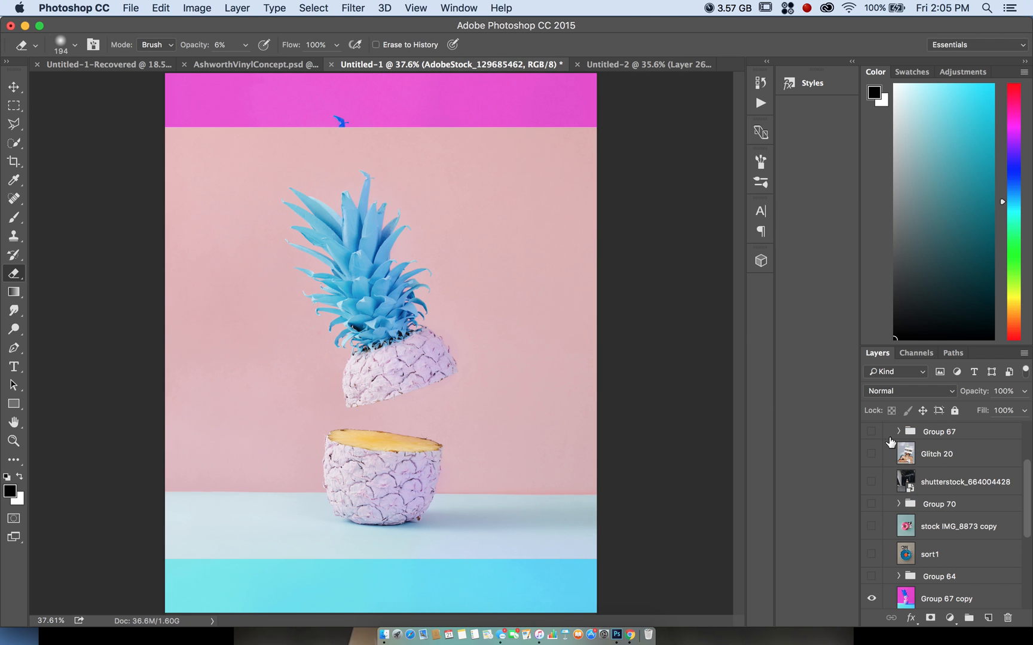
# Select the area around the pineapple's upper half with a rectangular marquee and rasterize the AdobeStock_129685462 layer.
pyautogui.scroll(1, 350, 318)
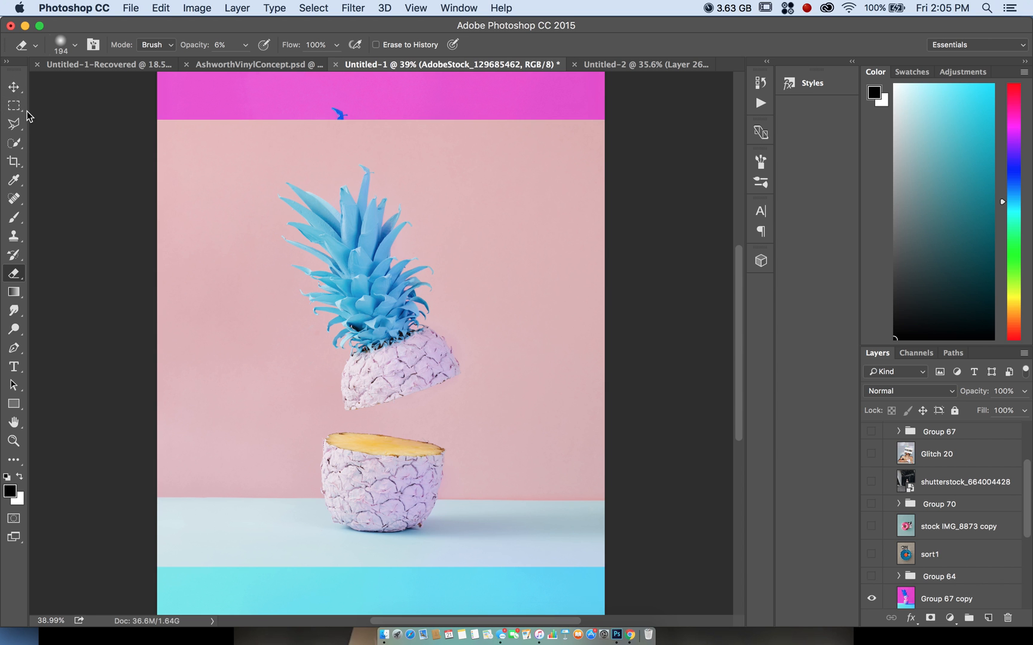
pyautogui.press('m')
pyautogui.moveTo(253, 108)
pyautogui.mouseDown()
pyautogui.moveTo(427, 410)
pyautogui.moveTo(488, 414)
pyautogui.mouseUp()
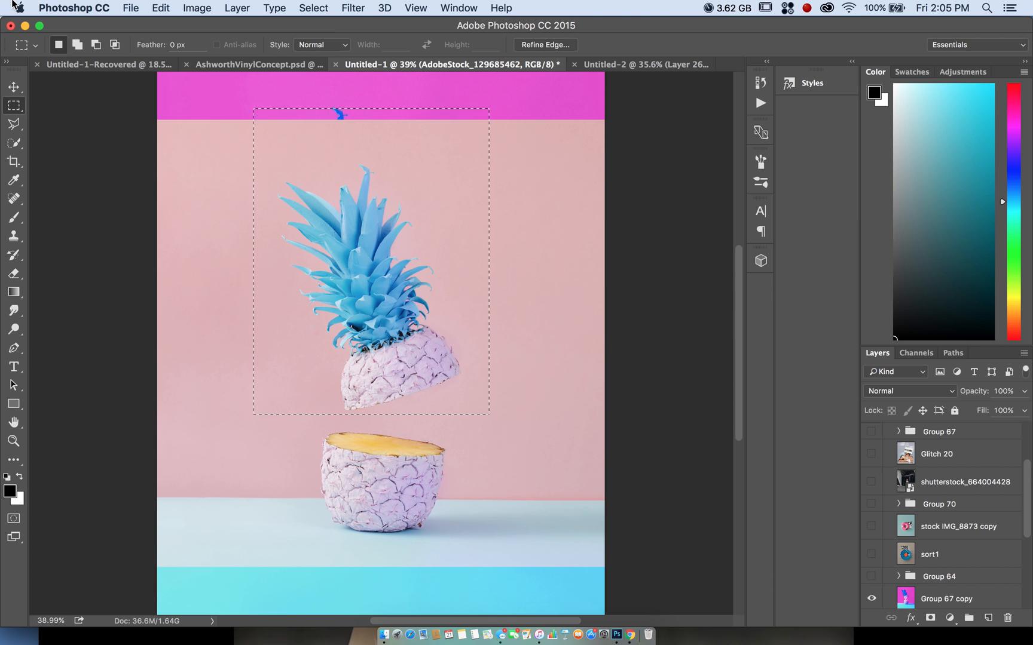
pyautogui.click(167, 7)
pyautogui.click(604, 368)
pyautogui.scroll(5, 913, 473)
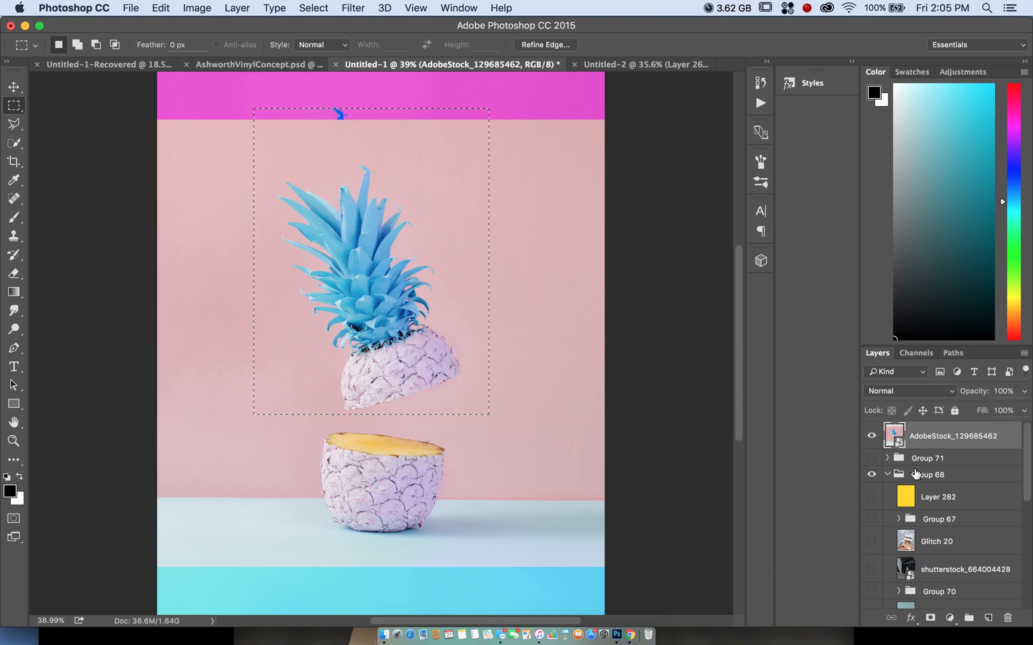
pyautogui.rightClick(934, 430)
pyautogui.click(807, 253)
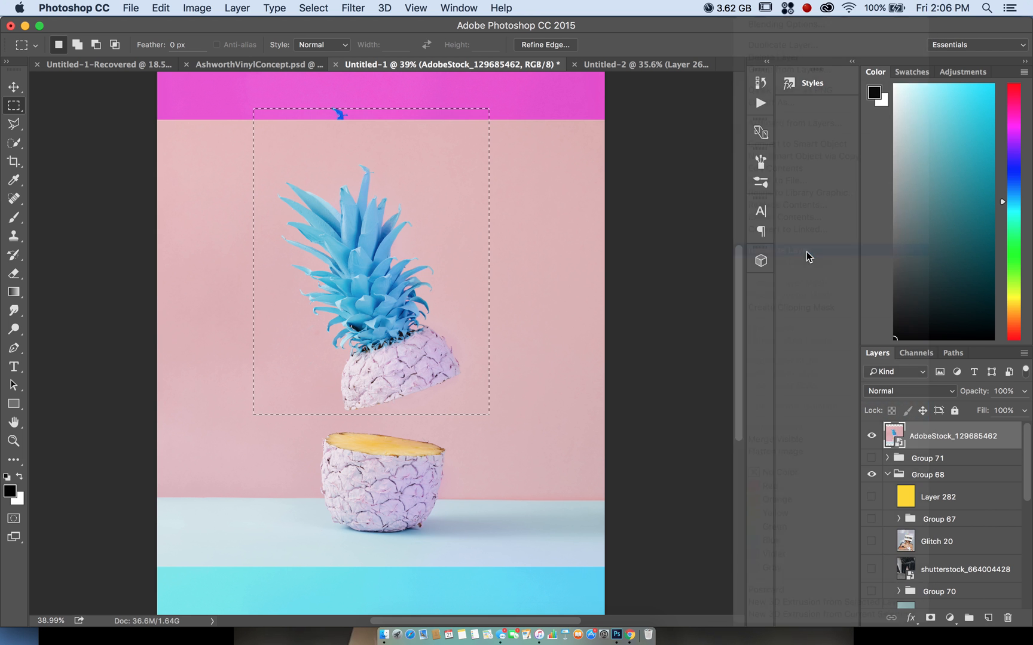
# Rotate the selected pineapple top to about -7.4°, reposition it above the base, and delete the AdobeStock_129685462 layer.
pyautogui.click(171, 6)
pyautogui.moveTo(222, 313)
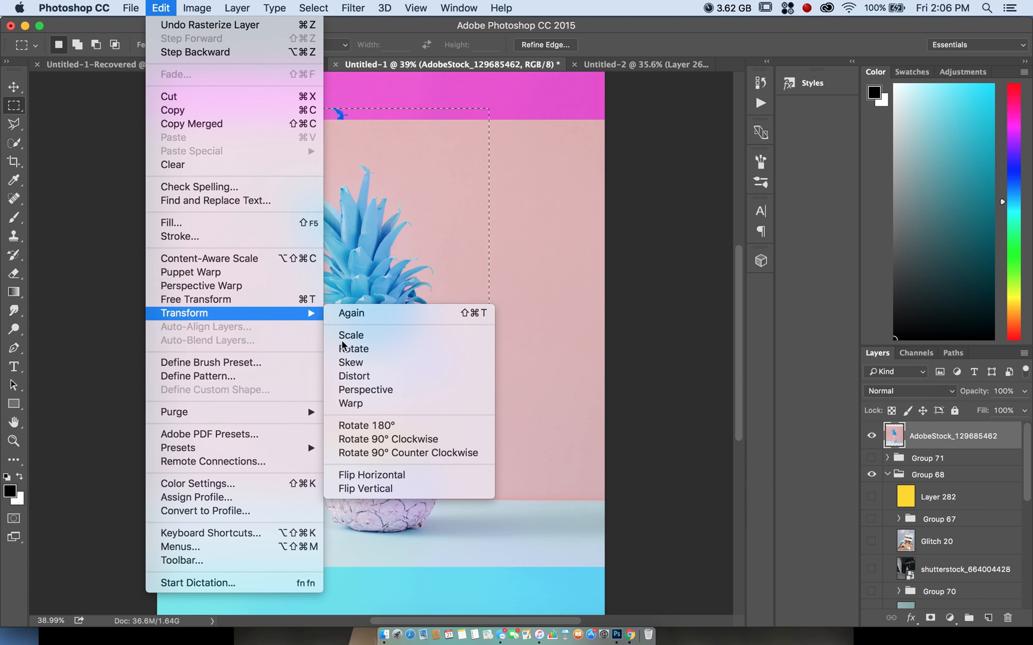
pyautogui.click(399, 348)
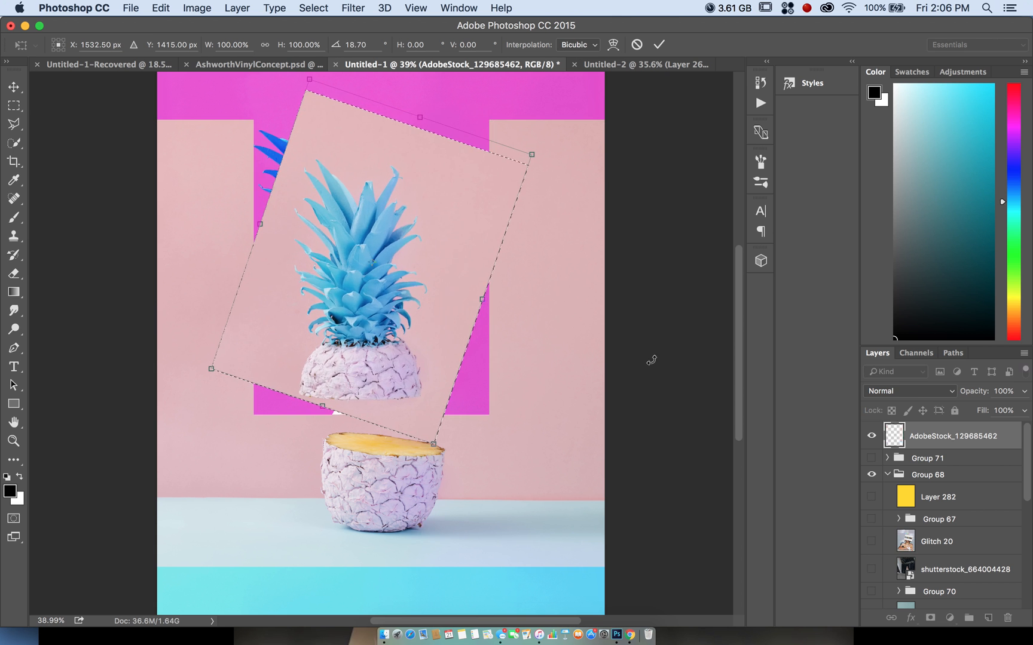
pyautogui.moveTo(461, 193); pyautogui.dragTo(407, 224)
pyautogui.moveTo(546, 304); pyautogui.dragTo(598, 182)
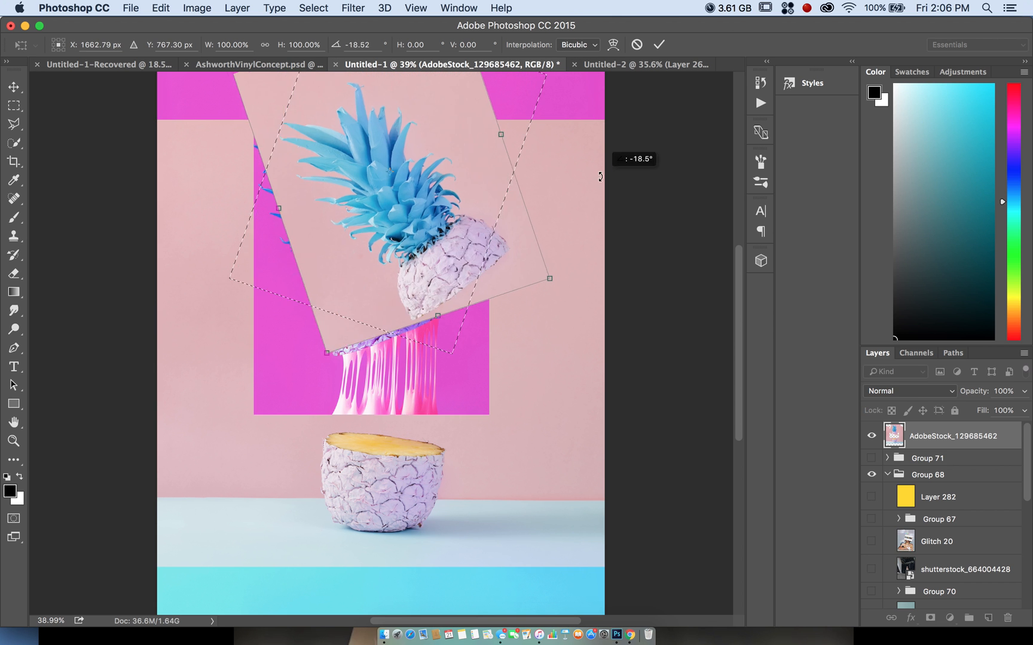
pyautogui.moveTo(493, 221); pyautogui.dragTo(421, 264)
pyautogui.moveTo(555, 256); pyautogui.dragTo(565, 319)
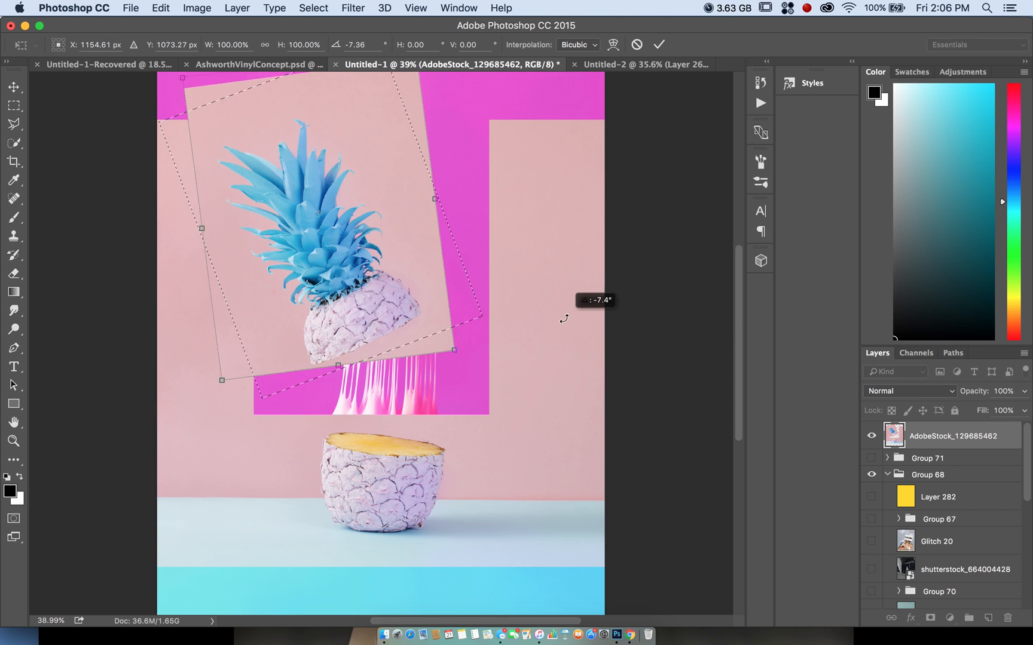
pyautogui.moveTo(402, 300); pyautogui.dragTo(423, 297)
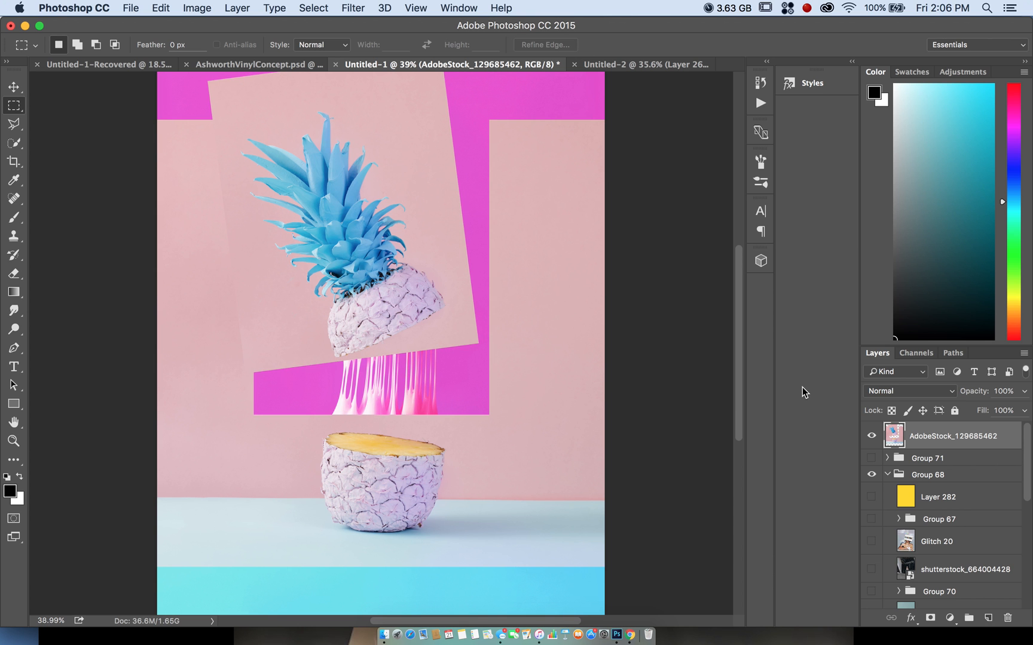
pyautogui.press('Delete')
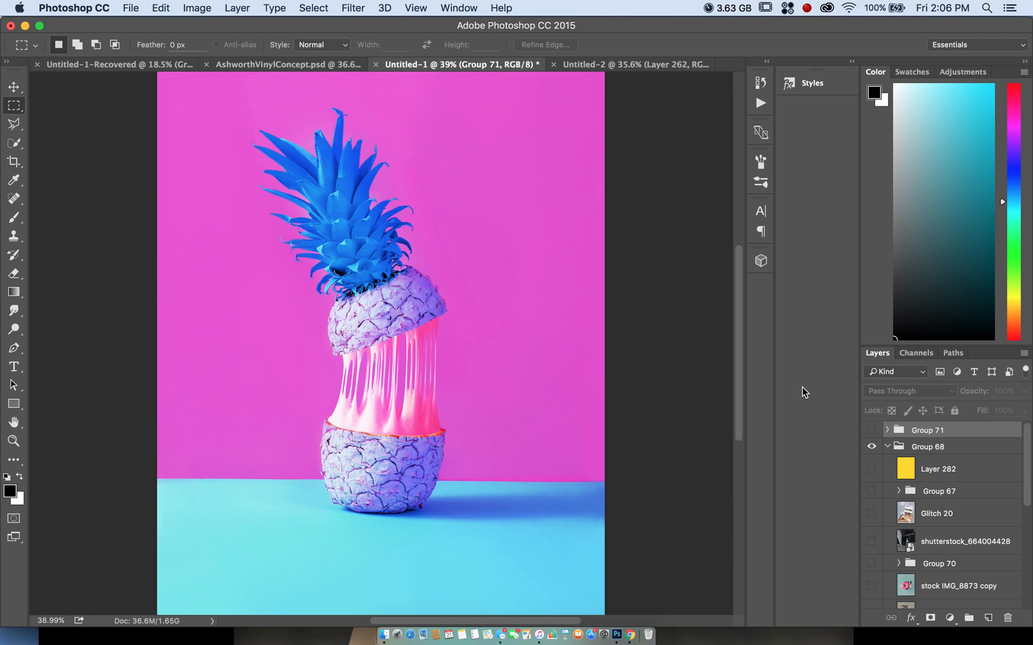
# Hide the Group 67 copy layer and view the artworks in Group 62, Group 2 and Group 61 by toggling their visibility.
pyautogui.scroll(-5, 866, 472)
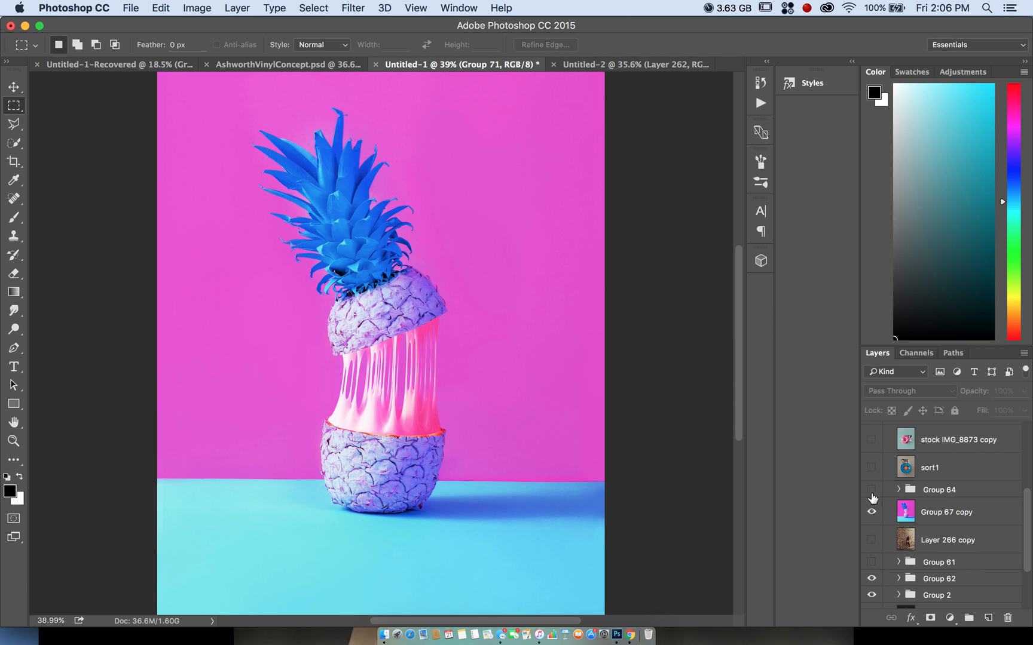
pyautogui.click(871, 516)
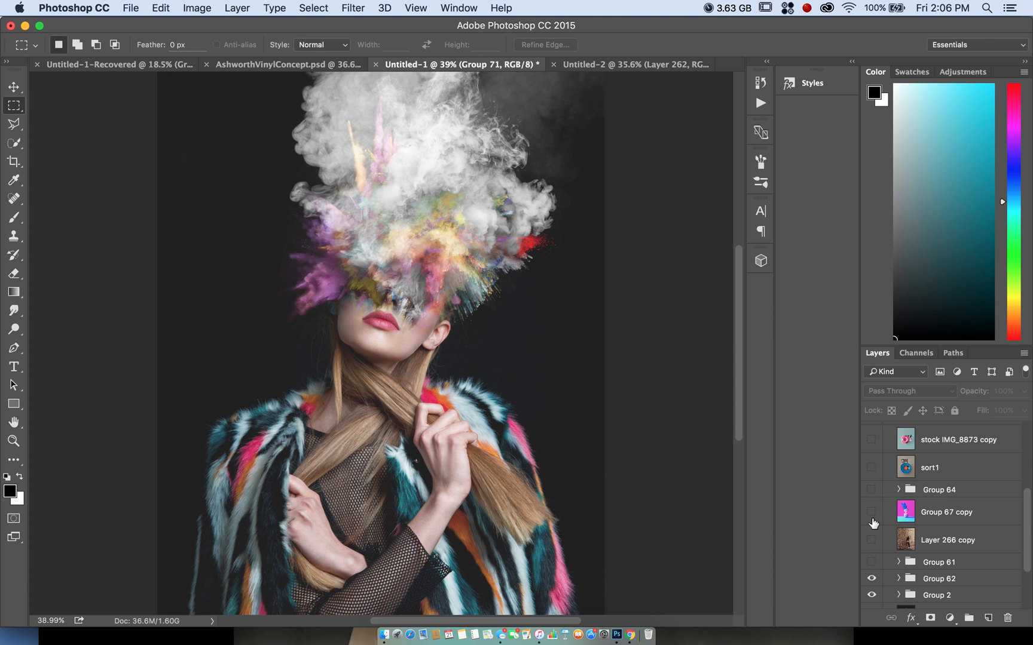
pyautogui.scroll(-3, 873, 515)
pyautogui.click(871, 516)
pyautogui.click(871, 500)
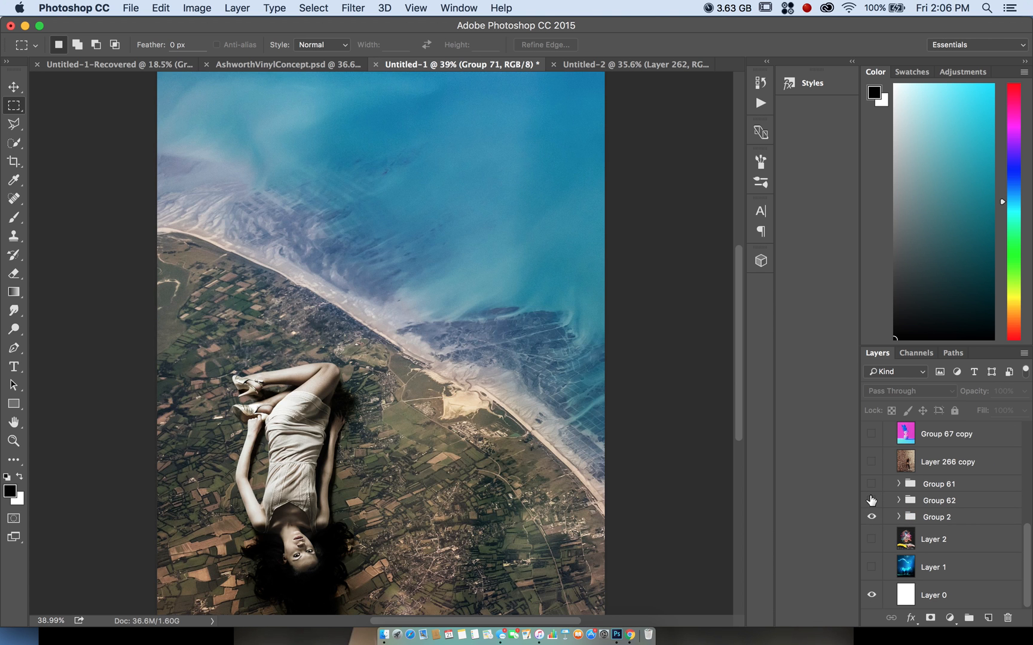
pyautogui.click(871, 500)
pyautogui.click(871, 484)
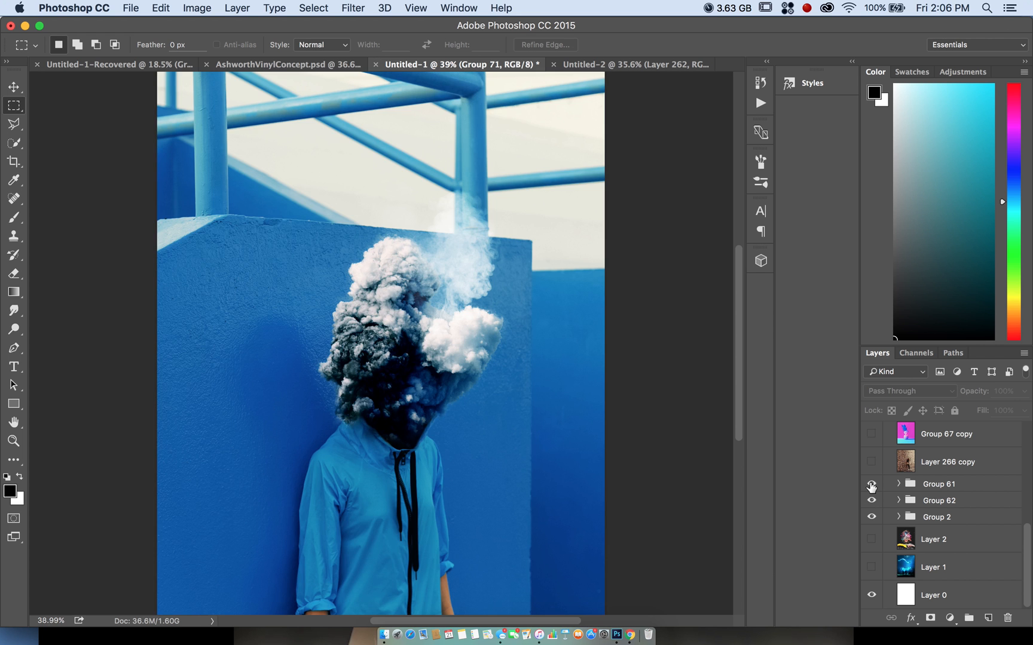
pyautogui.click(871, 484)
# Show Group 71 to bring back the banana and milk-splash collage, with the whole canvas in view.
pyautogui.scroll(5, 872, 487)
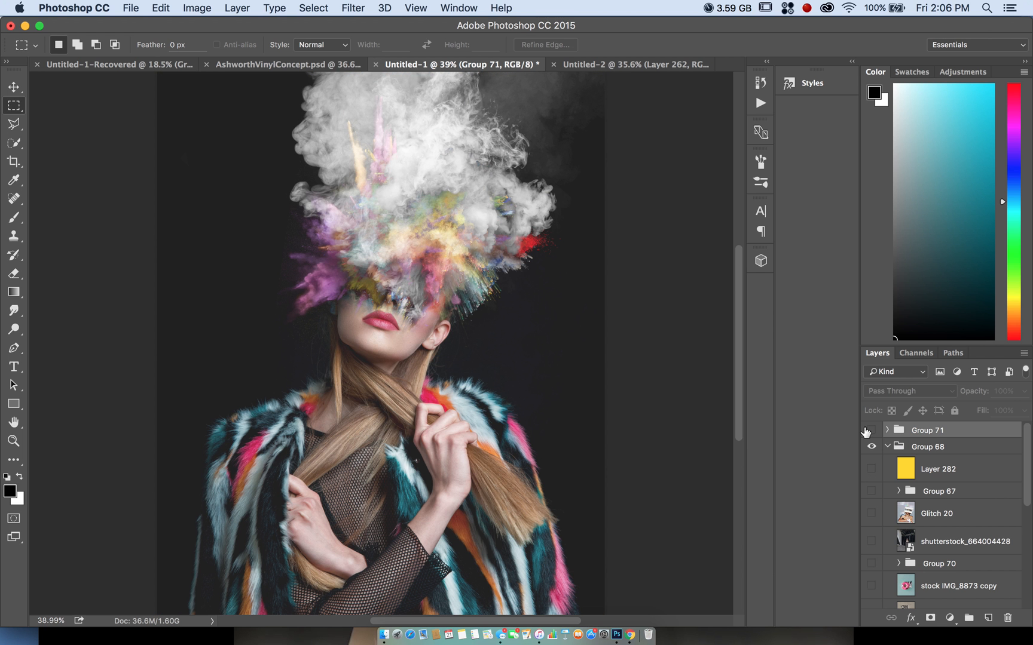
pyautogui.scroll(-2, 587, 466)
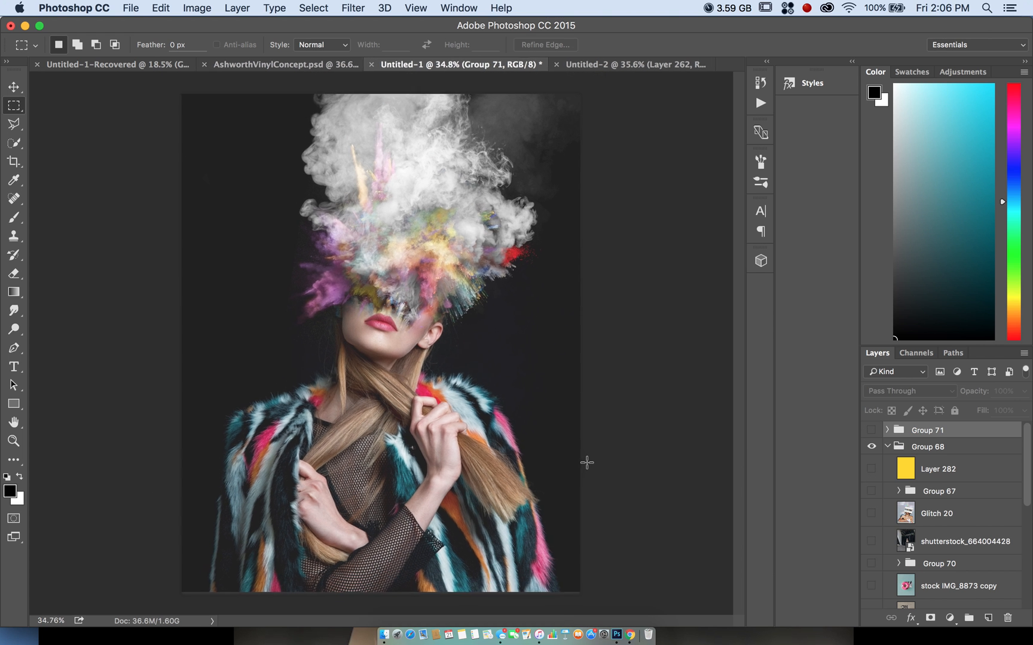
pyautogui.scroll(1, 587, 462)
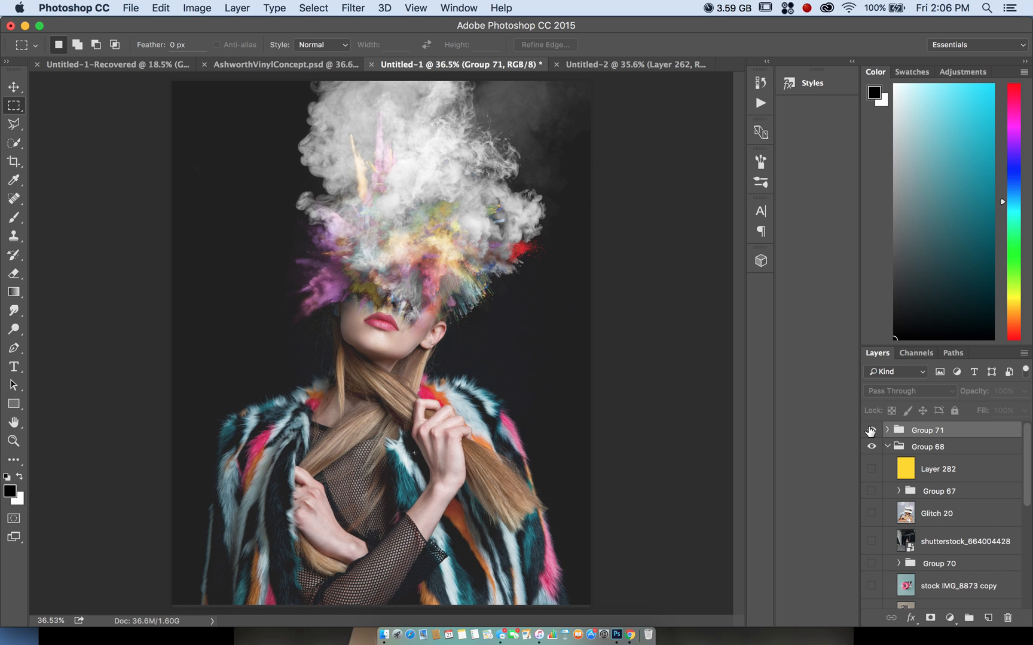
pyautogui.click(871, 430)
pyautogui.scroll(-1, 613, 390)
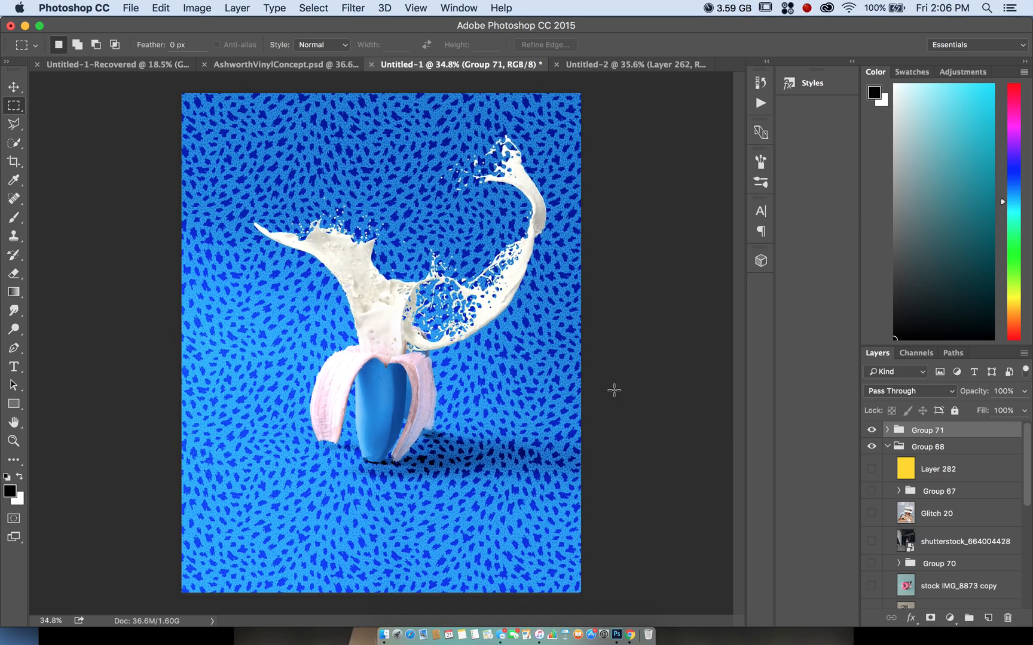
pyautogui.scroll(3, 613, 391)
pyautogui.scroll(-1, 614, 390)
pyautogui.scroll(-1, 614, 390)
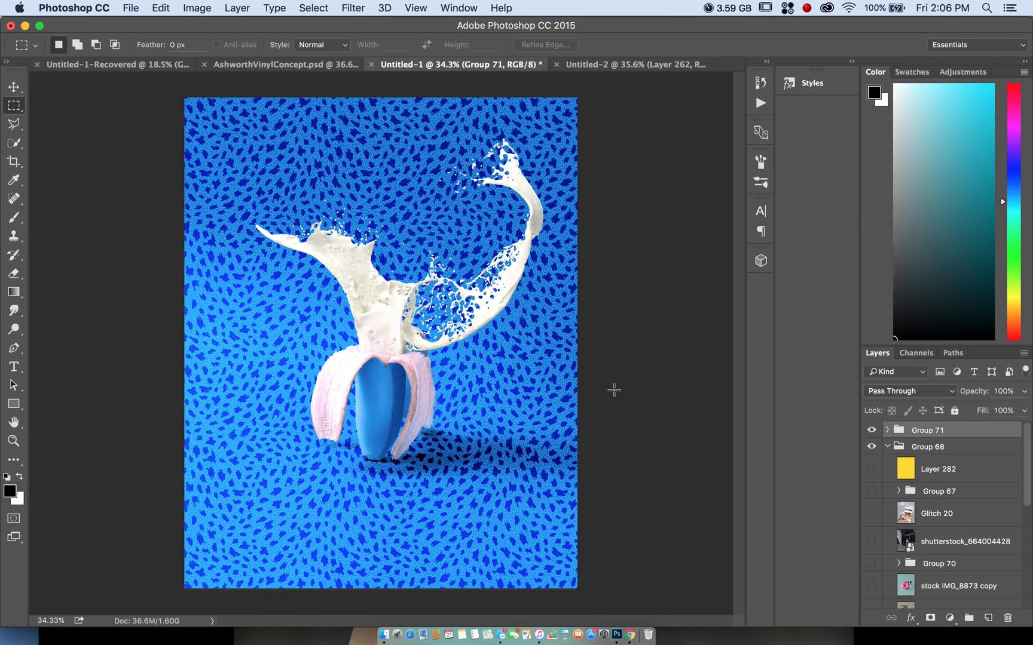
pyautogui.scroll(1, 614, 390)
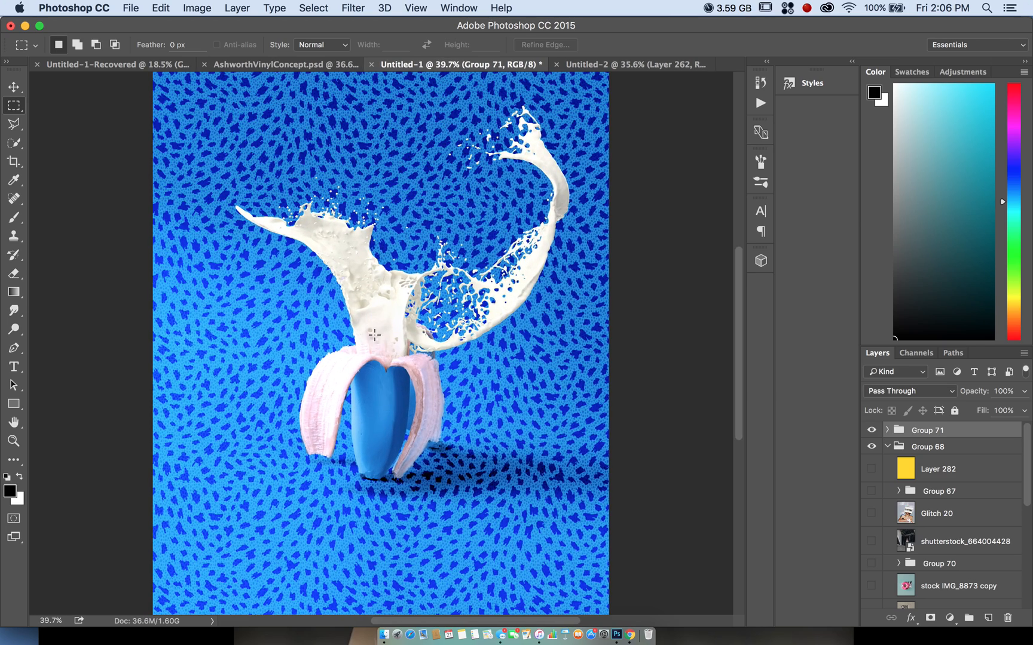
pyautogui.scroll(-1, 425, 357)
# Switch to the Chrome window, load pintrest.com, and move the window up so the whole page is in view.
pyautogui.hotkey('ctrl', 'Up')
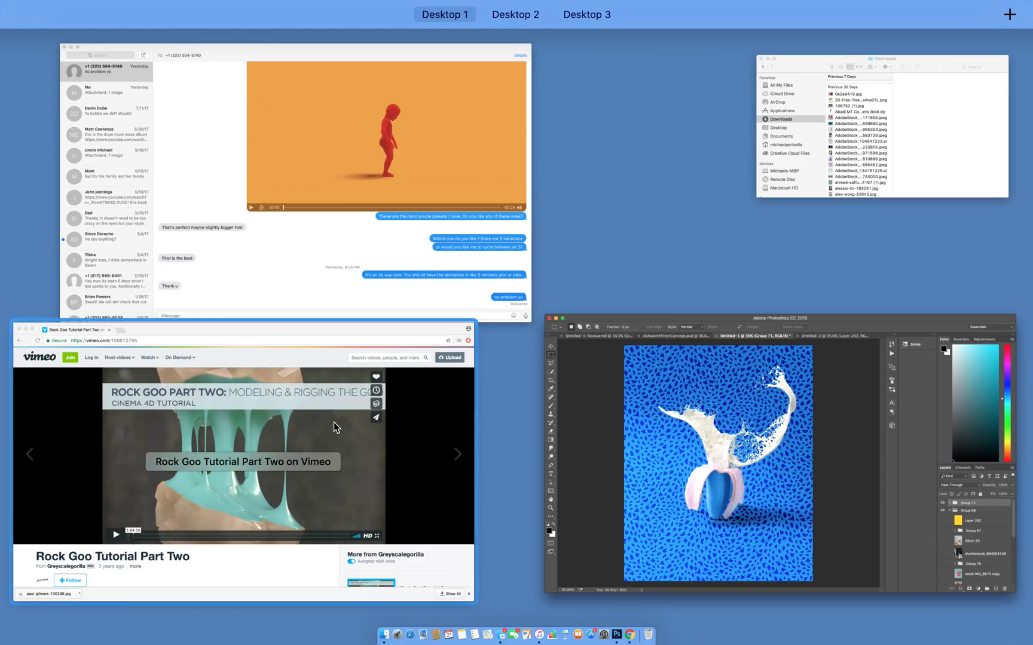
pyautogui.click(368, 419)
pyautogui.write('pintrest.com')
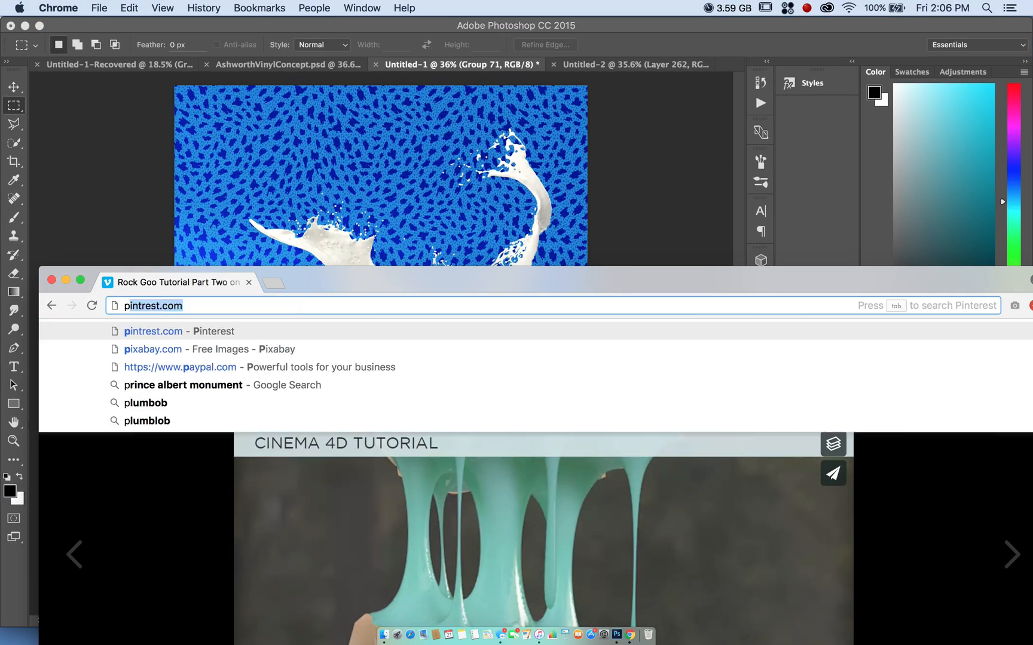
pyautogui.press('Return')
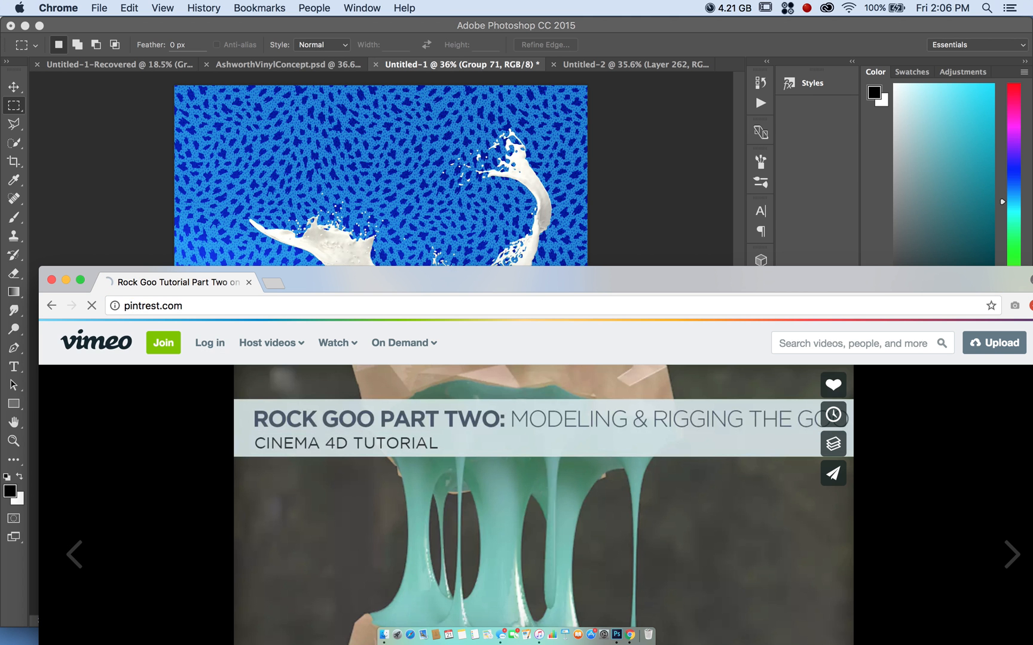
pyautogui.moveTo(396, 282); pyautogui.dragTo(376, 32)
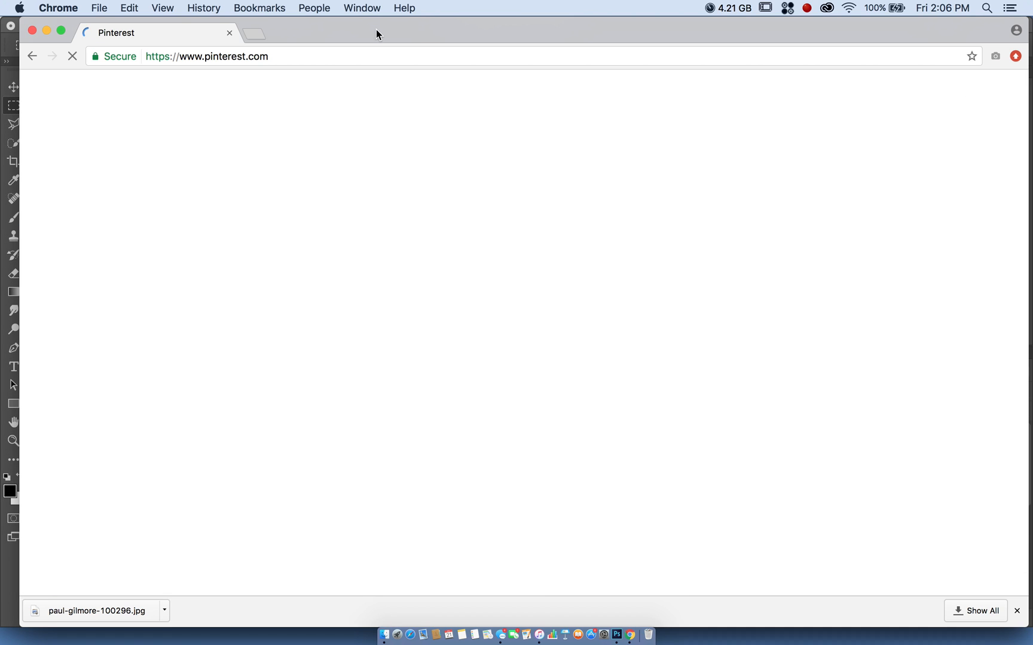
# Open the pin with the balloon-headed horse from the Pinterest home feed, look through its photo series, and close it.
pyautogui.scroll(-10, 354, 319)
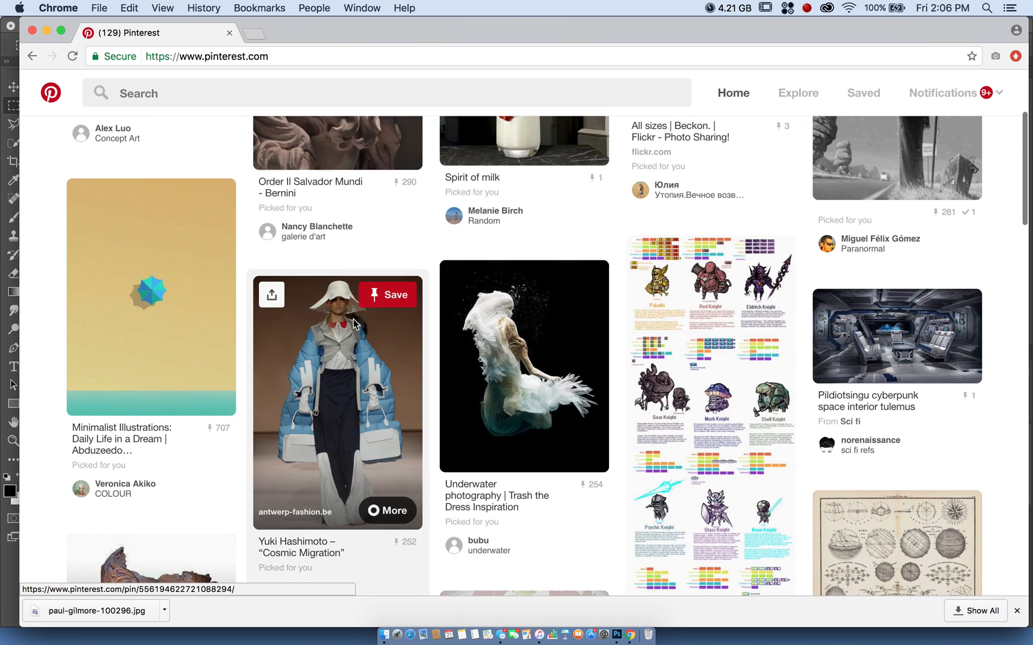
pyautogui.scroll(-1, 353, 319)
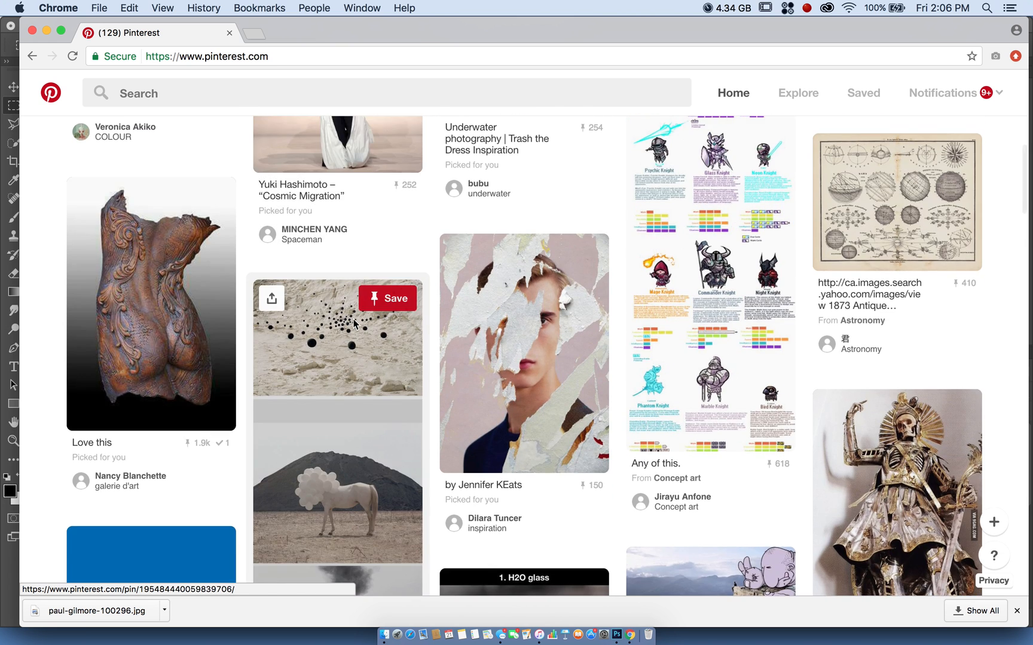
pyautogui.scroll(-5, 353, 323)
pyautogui.click(371, 340)
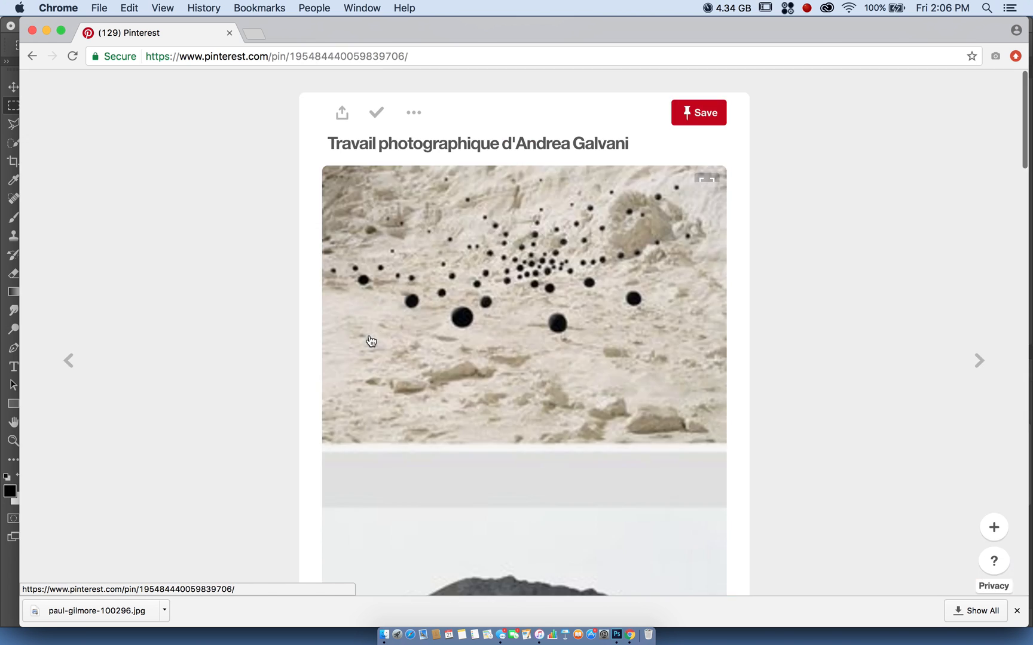
pyautogui.scroll(-8, 320, 281)
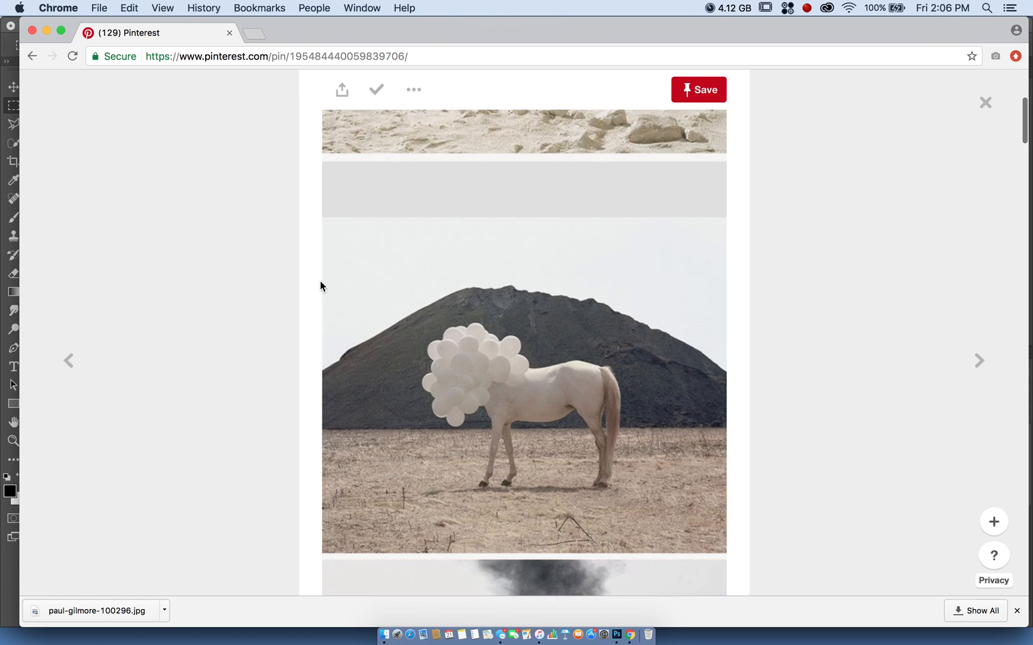
pyautogui.scroll(-4, 320, 281)
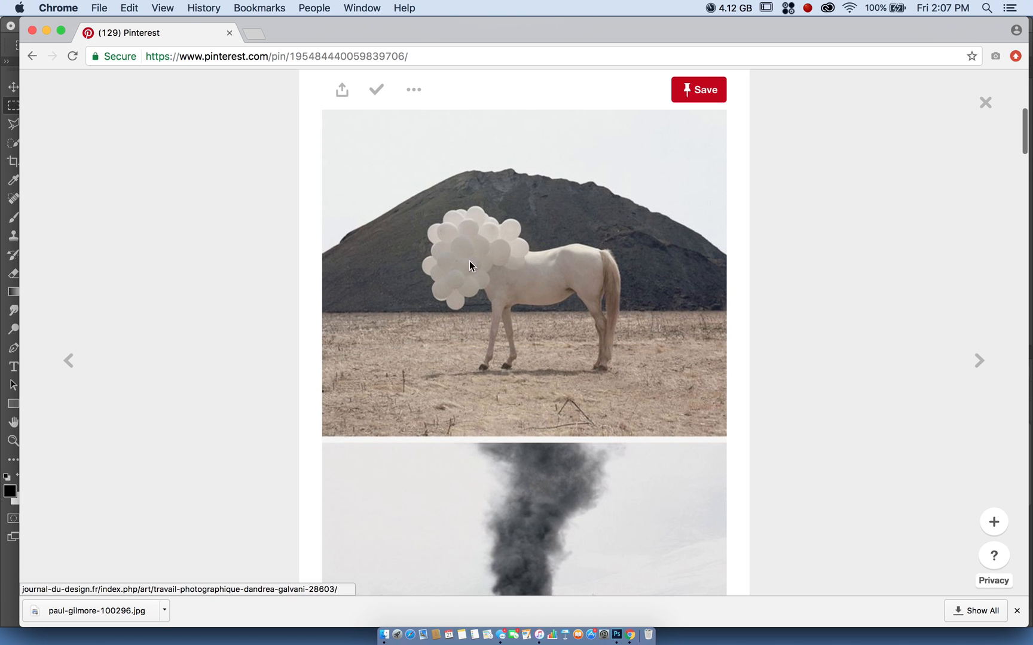
pyautogui.scroll(-6, 485, 270)
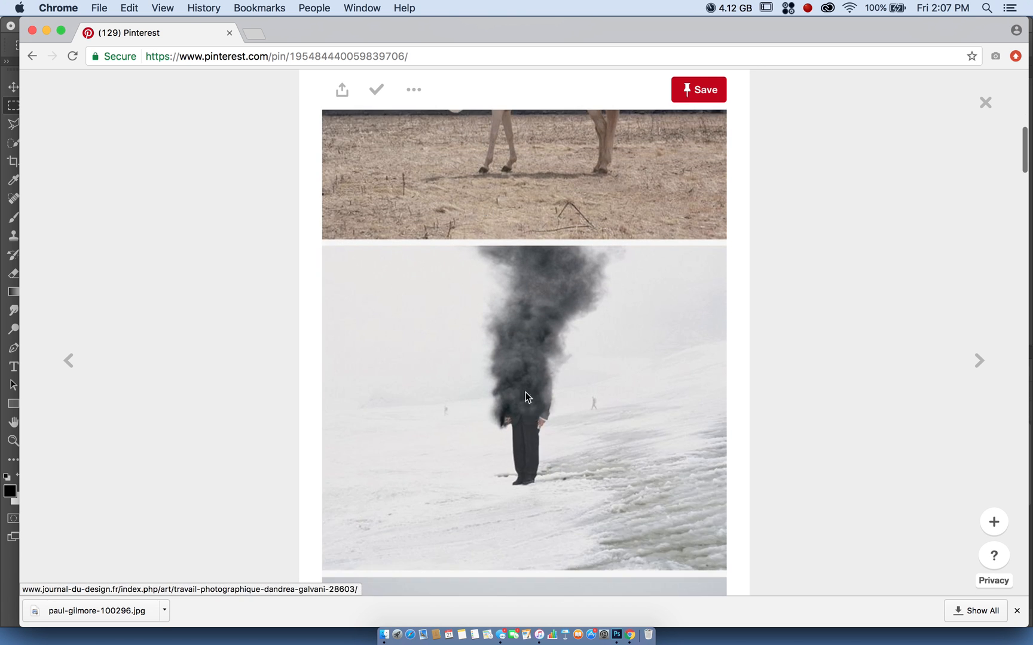
pyautogui.scroll(-20, 537, 332)
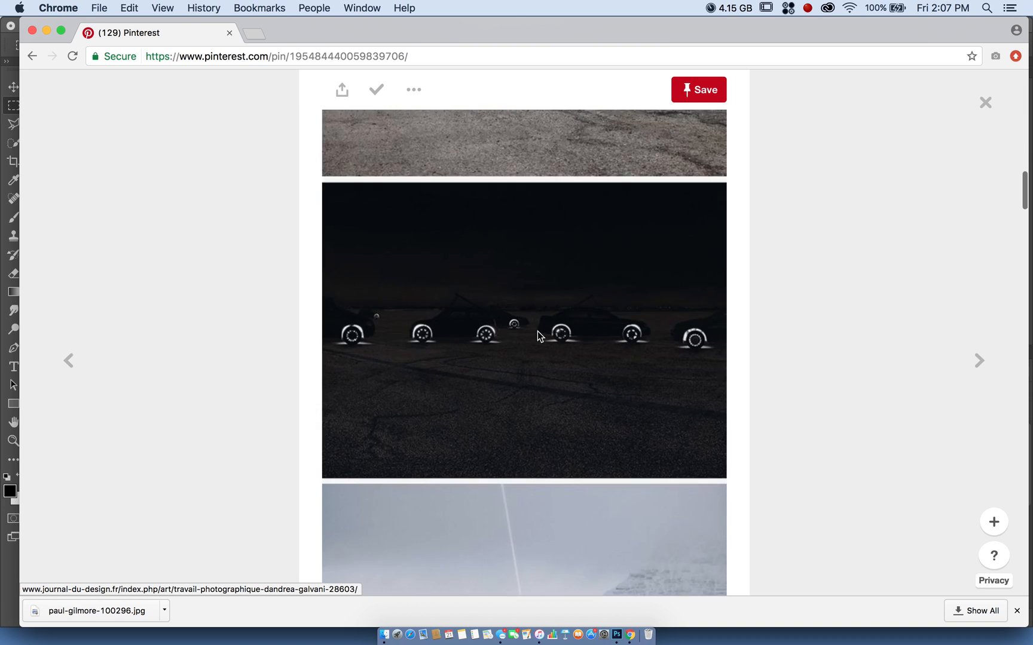
pyautogui.scroll(-5, 544, 329)
pyautogui.click(985, 103)
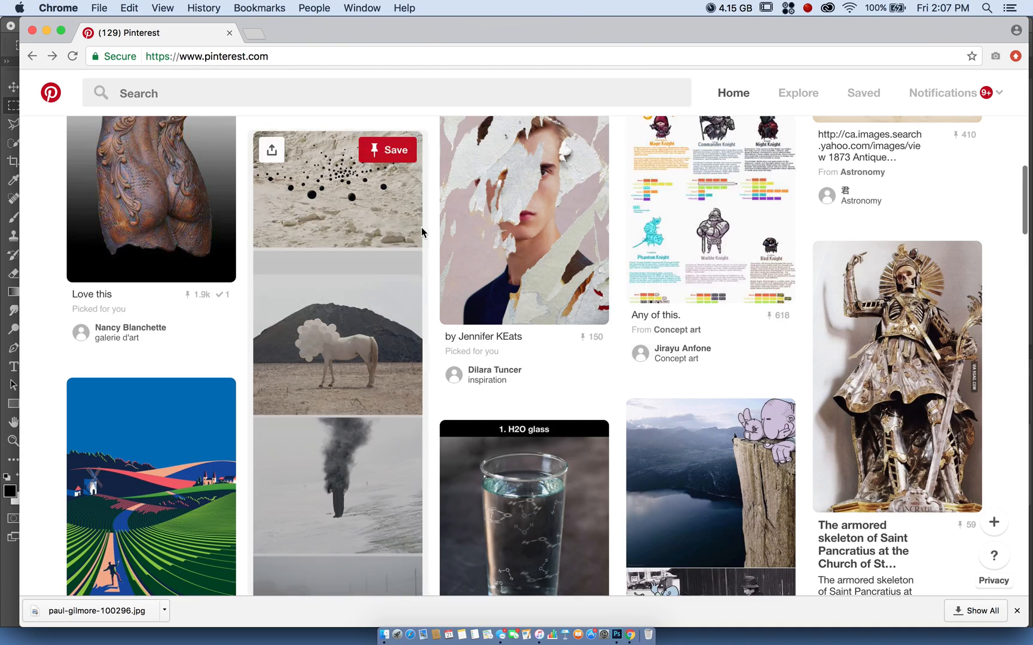
# Skim further down the home feed and search Pinterest for "gmunk".
pyautogui.scroll(-20, 422, 231)
pyautogui.scroll(-5, 421, 233)
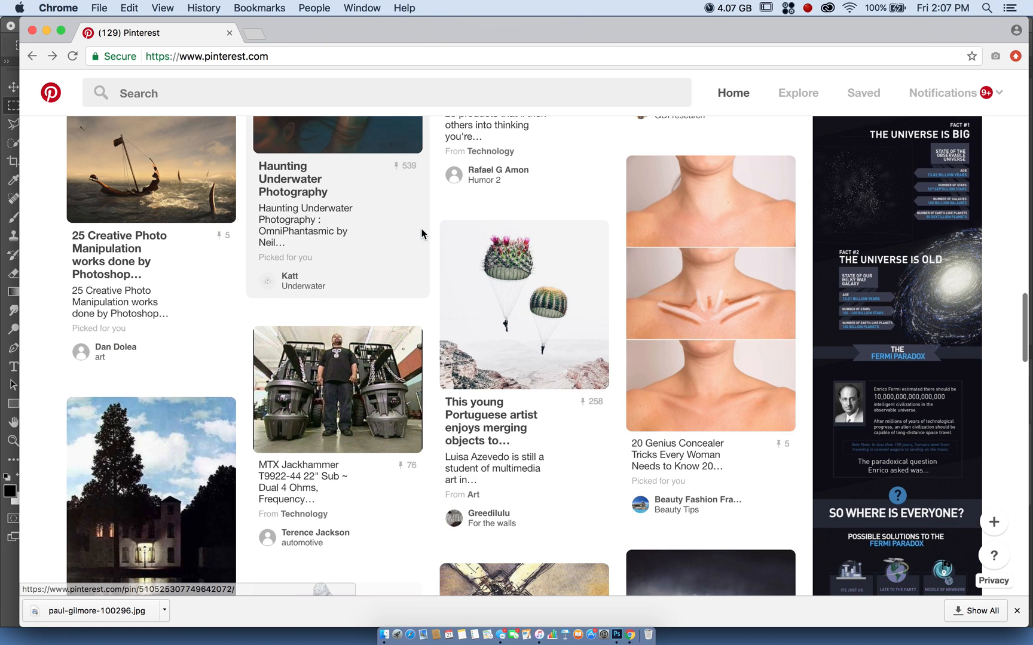
pyautogui.click(240, 92)
pyautogui.write('gmunk')
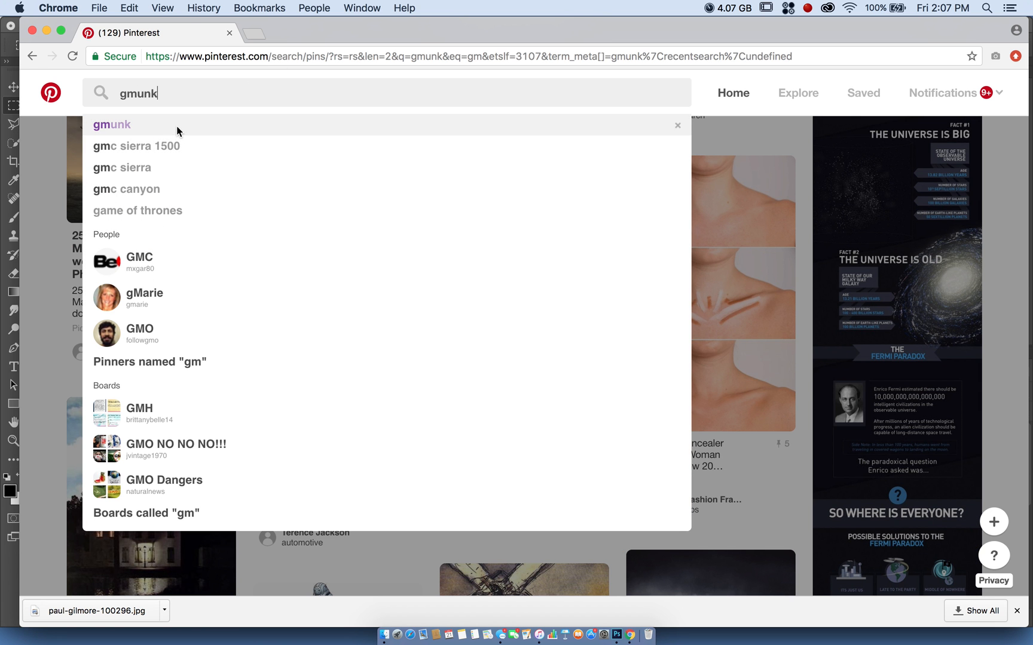
pyautogui.click(177, 125)
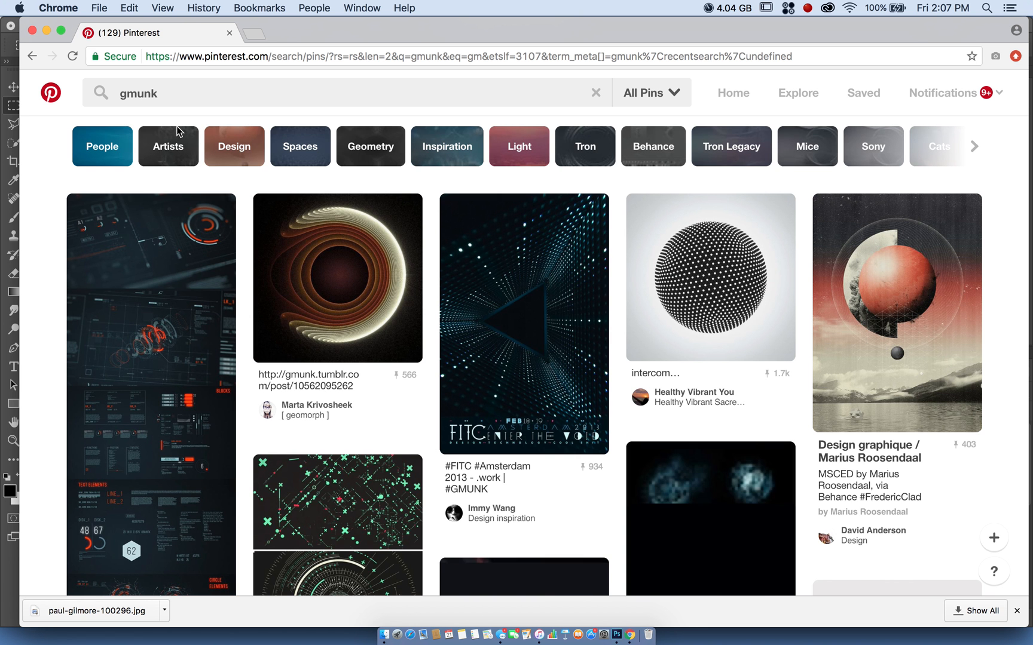
# Look through the gmunk search results and open the source article of the ORA Systems HALO pin.
pyautogui.scroll(-1, 237, 274)
pyautogui.scroll(1, 237, 274)
pyautogui.moveTo(588, 213)
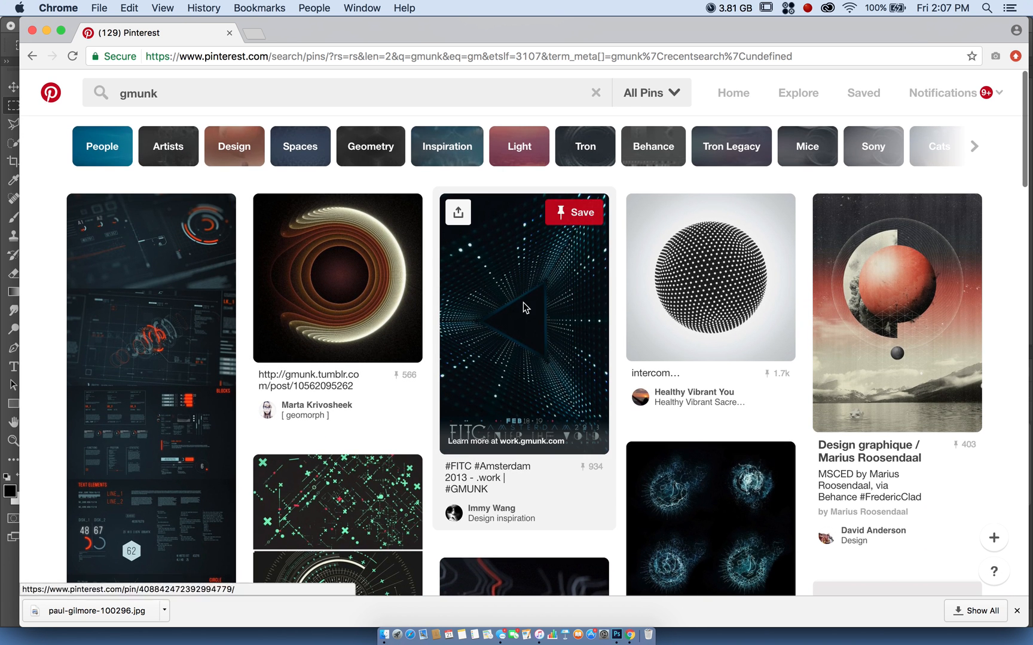
pyautogui.scroll(-15, 524, 308)
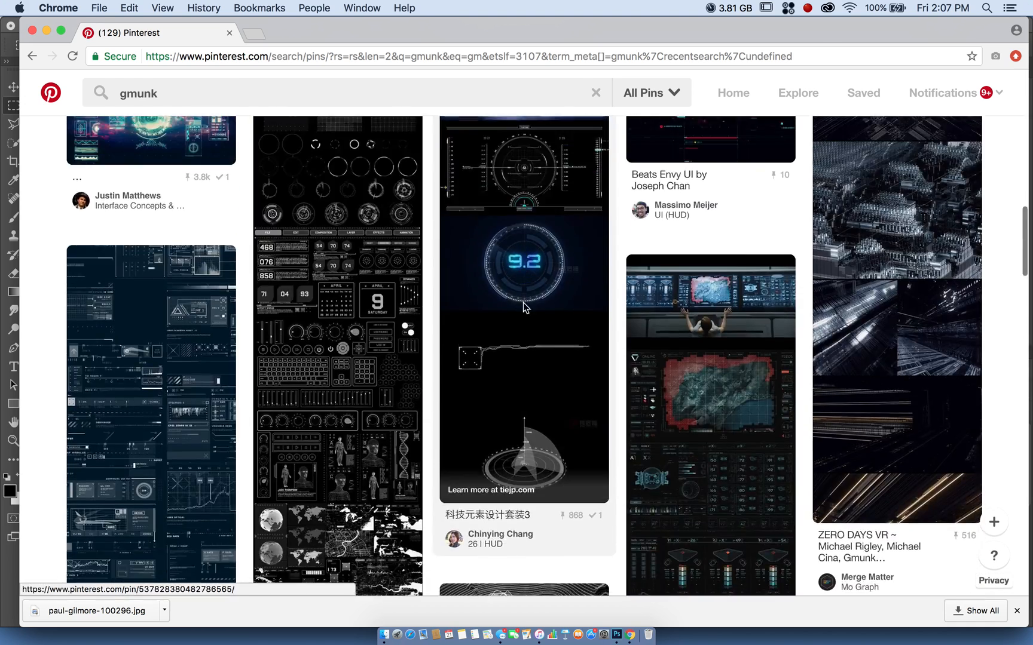
pyautogui.scroll(-15, 524, 307)
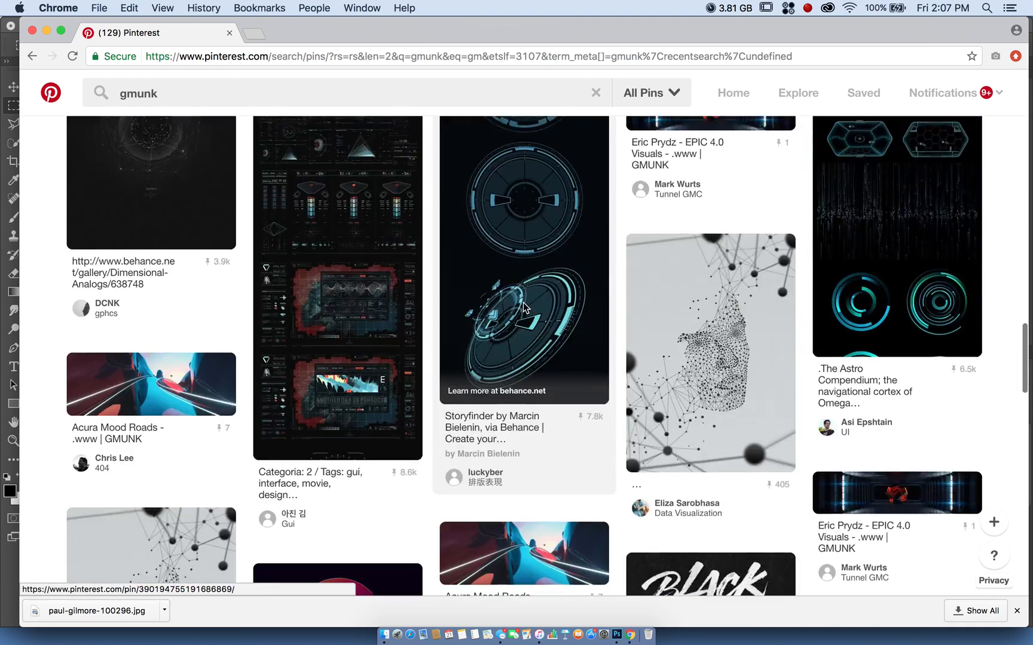
pyautogui.scroll(-15, 524, 307)
pyautogui.scroll(-7, 523, 308)
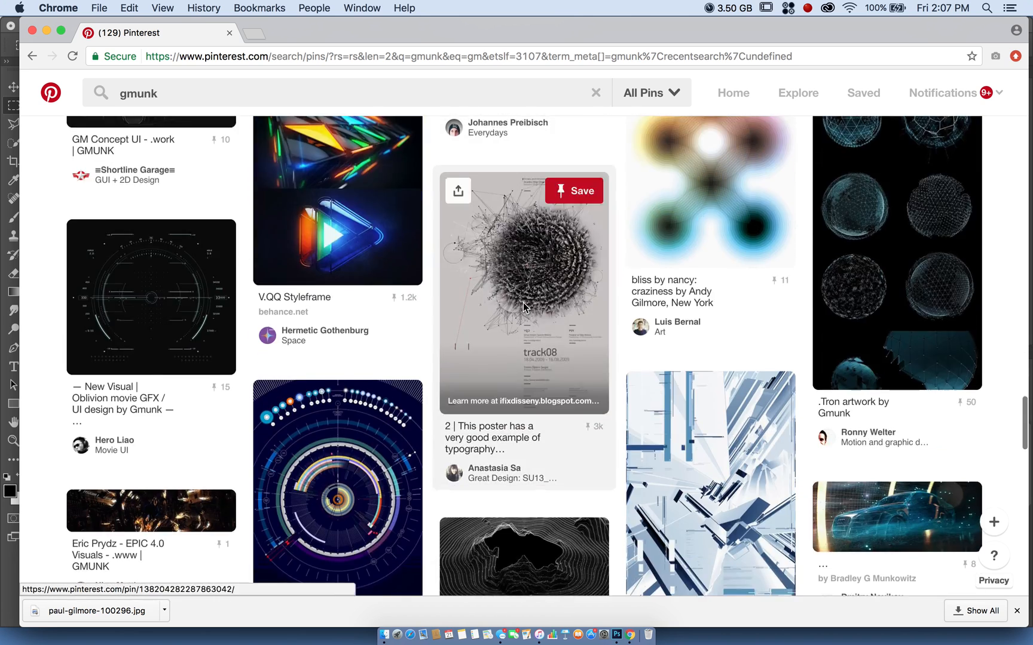
pyautogui.scroll(-6, 523, 303)
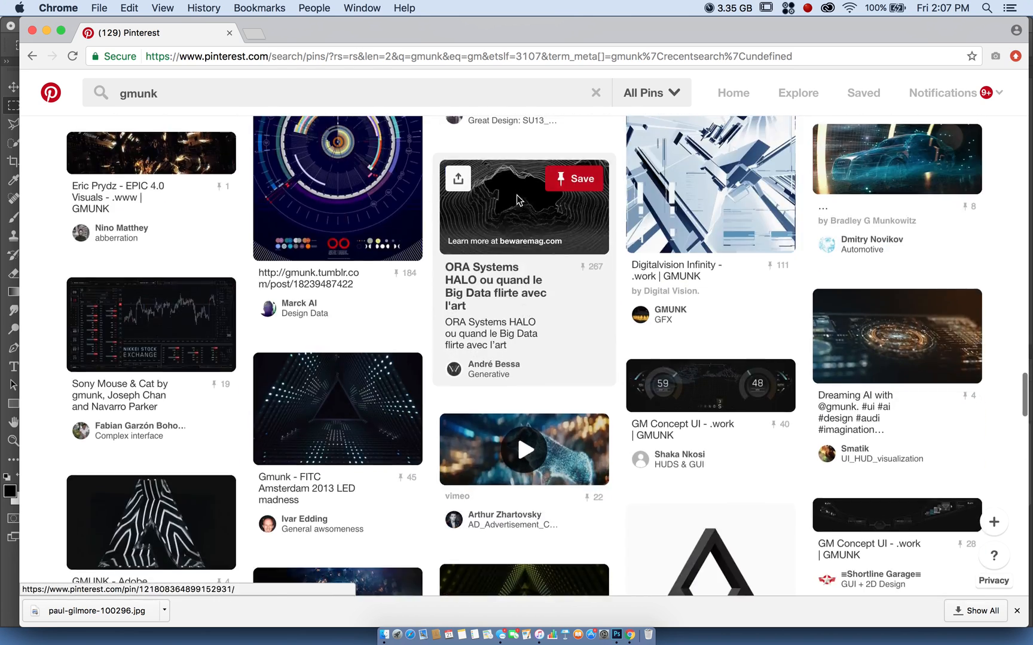
pyautogui.click(517, 199)
pyautogui.click(467, 274)
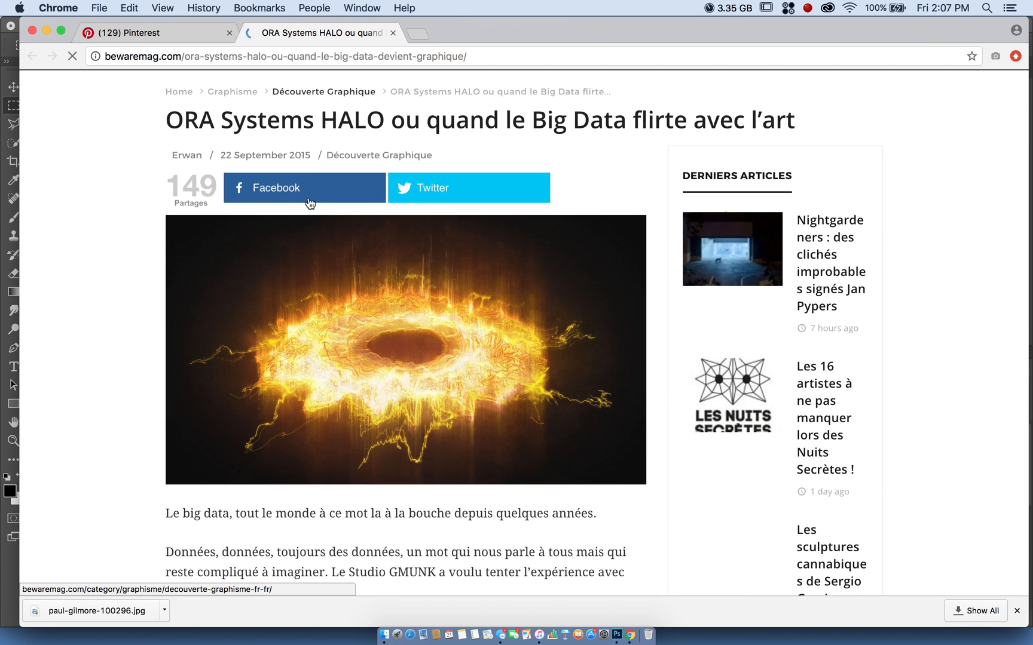
# Examine the coloured and line-drawn ring images in the ORA Systems HALO article, dismissing the newsletter sign-up pop-up.
pyautogui.scroll(-15, 308, 198)
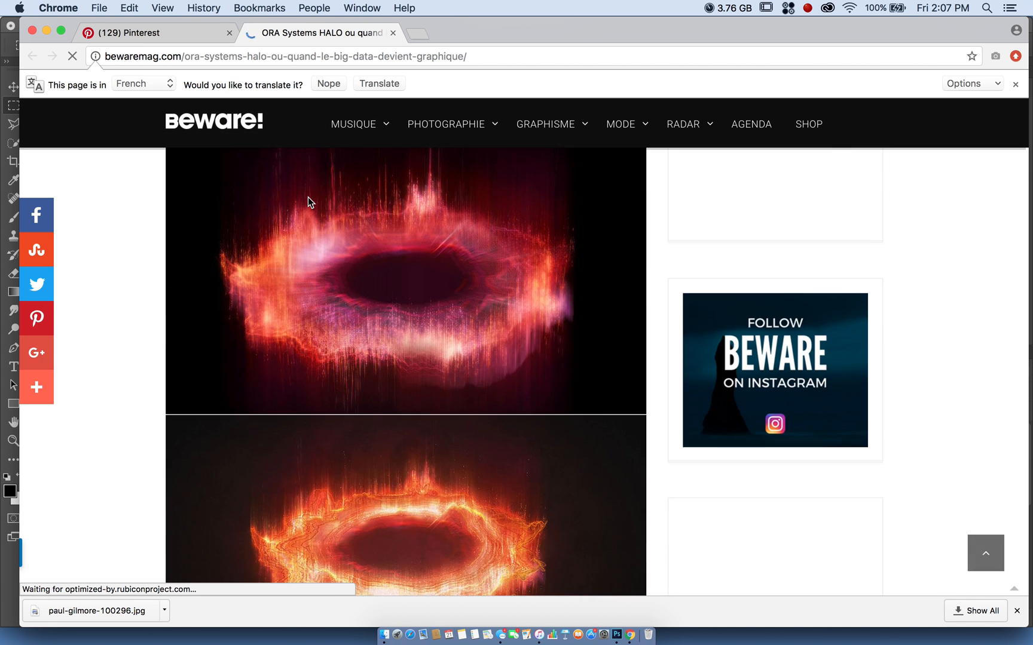
pyautogui.scroll(-15, 307, 197)
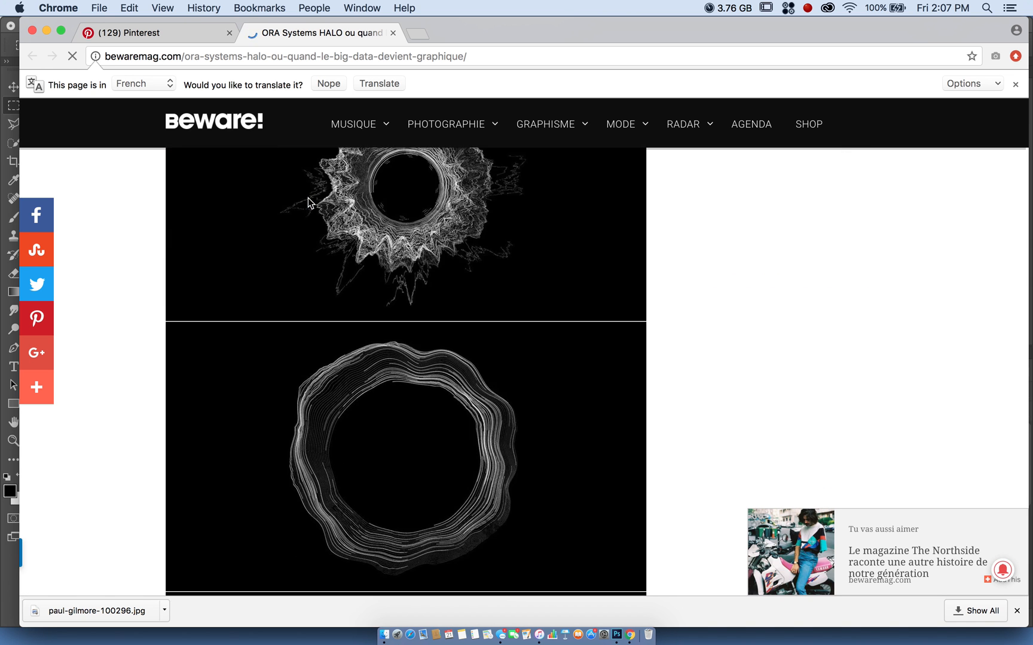
pyautogui.scroll(-3, 307, 198)
pyautogui.click(658, 299)
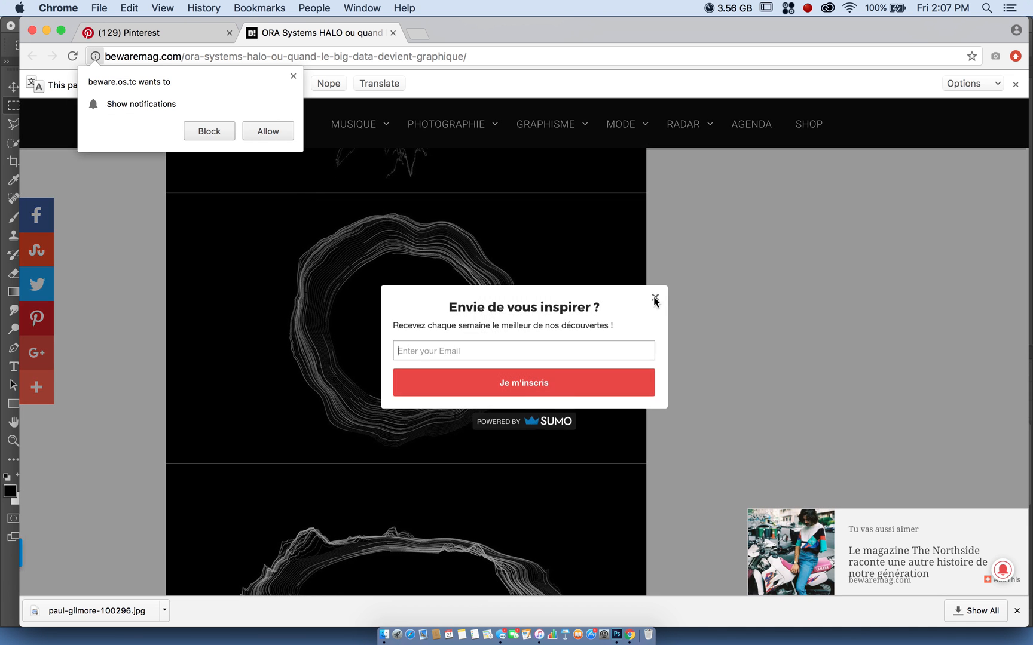
pyautogui.scroll(-1, 490, 219)
pyautogui.scroll(-12, 489, 219)
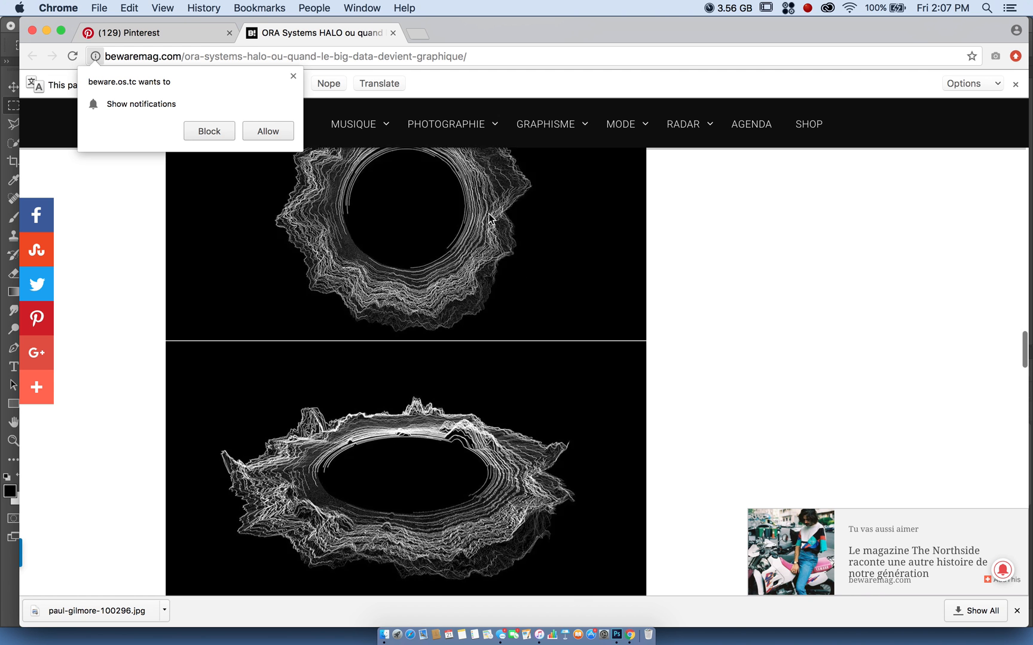
pyautogui.scroll(-6, 489, 219)
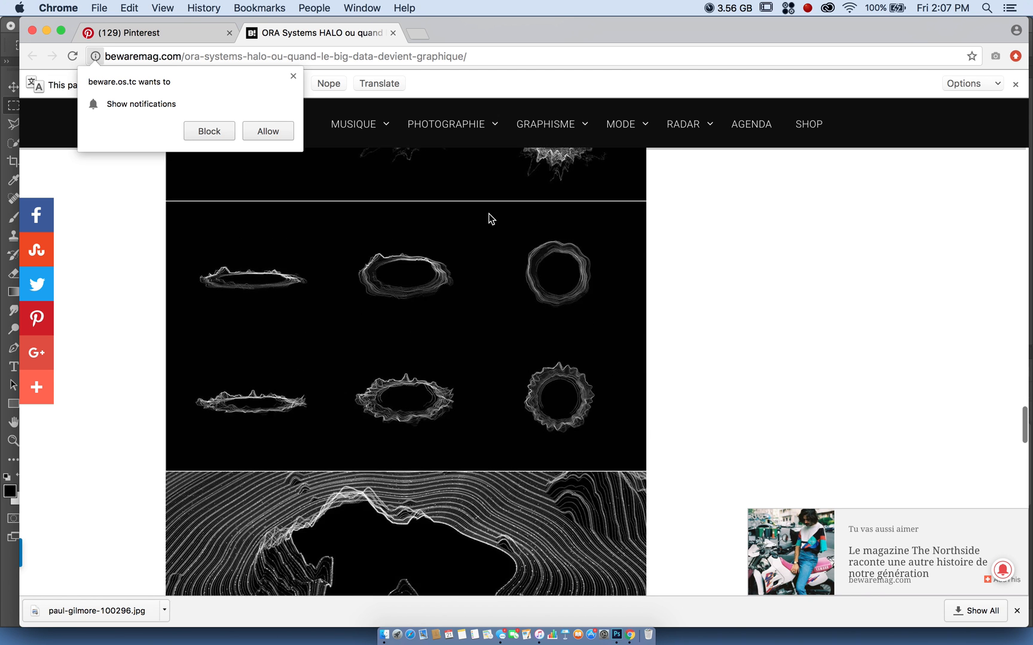
pyautogui.scroll(-2, 452, 223)
pyautogui.scroll(4, 452, 221)
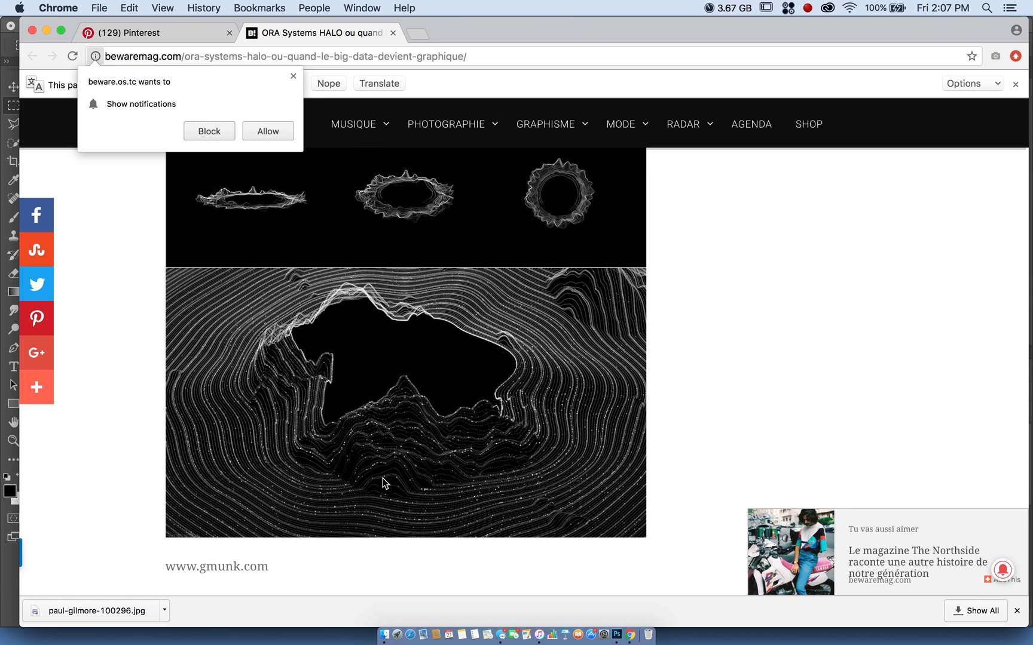
# Go back to the start of the article, dismiss the notification request, and close the article to return to its pin.
pyautogui.scroll(20, 383, 477)
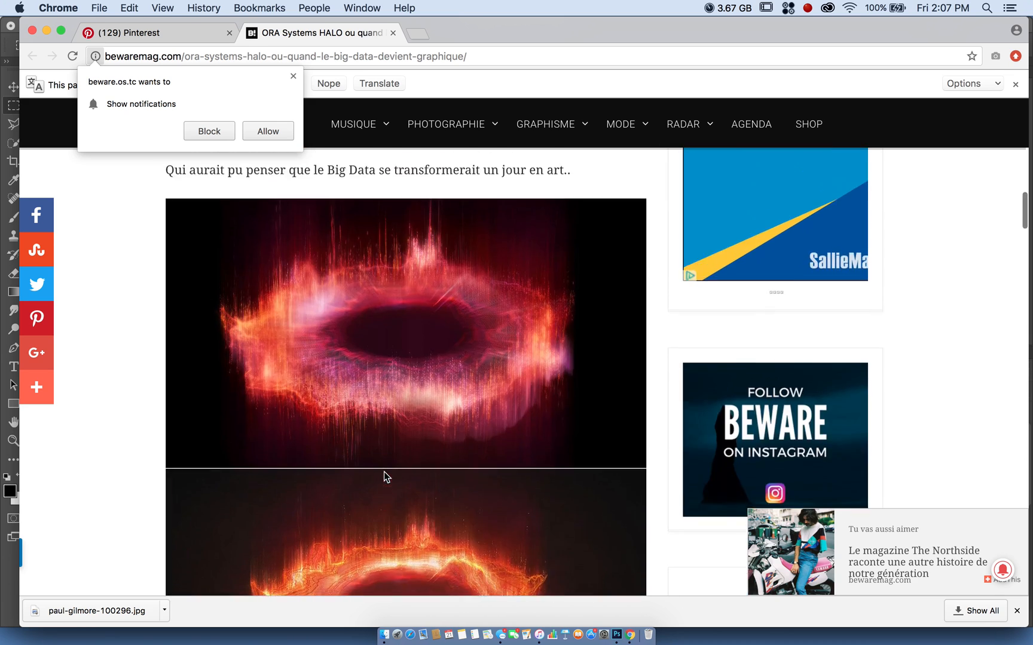
pyautogui.scroll(10, 384, 477)
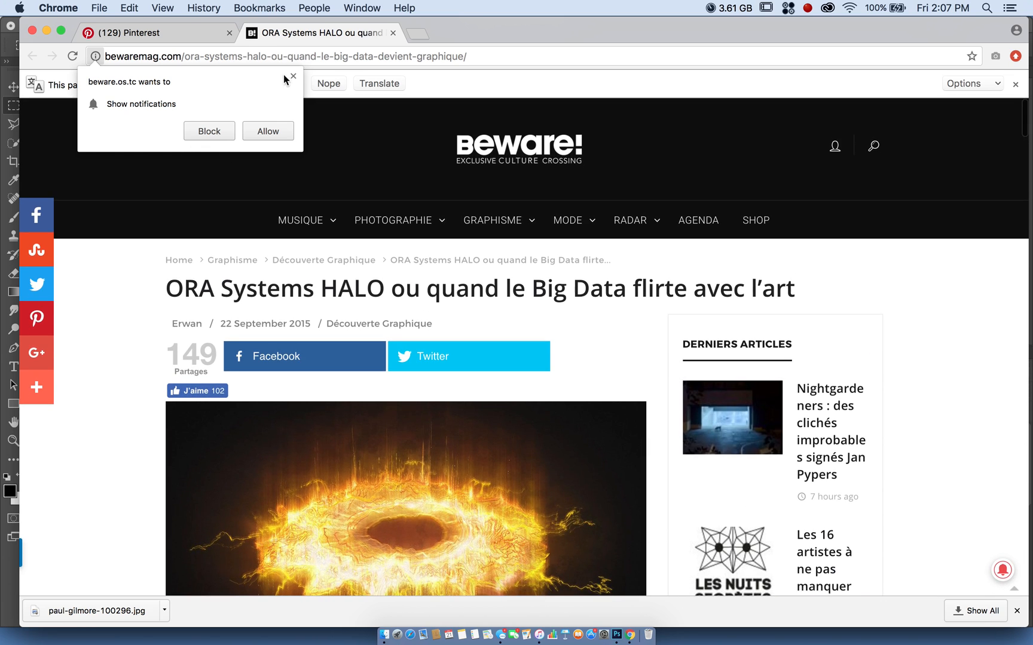
pyautogui.scroll(-5, 287, 203)
pyautogui.scroll(5, 287, 203)
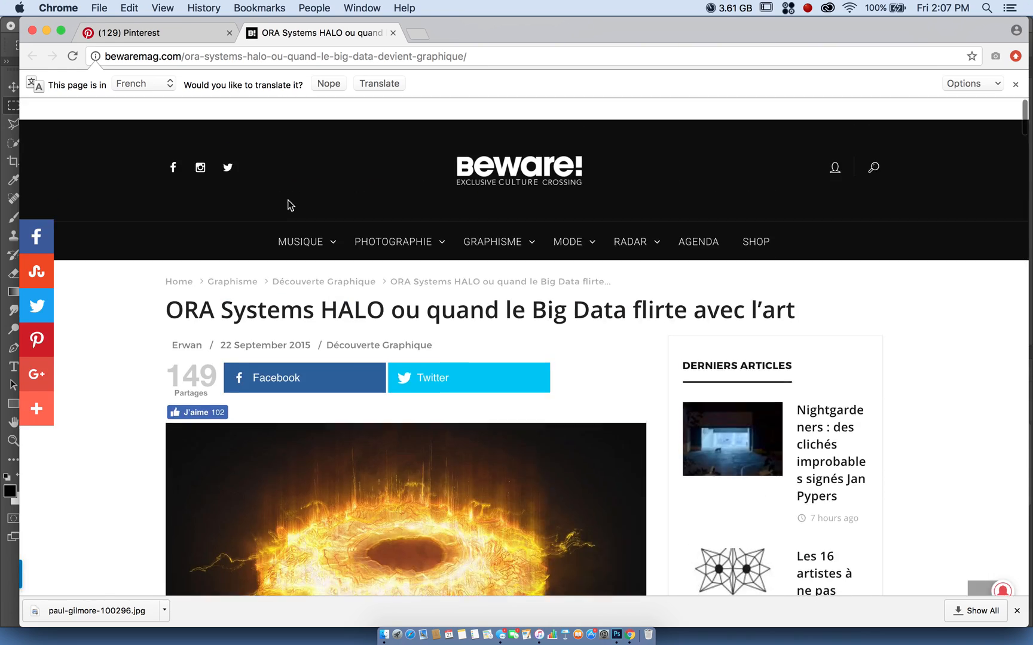
pyautogui.click(392, 33)
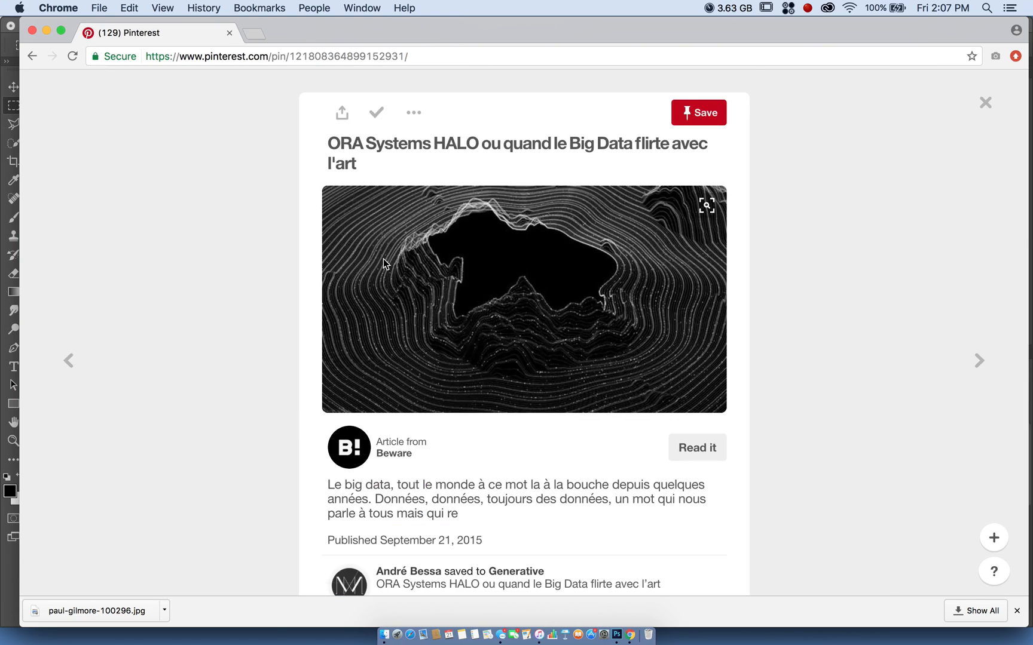
# Browse the related pins of the ORA Systems HALO pin and open the "unpublished" artwork of white dots on black.
pyautogui.scroll(-15, 383, 233)
pyautogui.scroll(-20, 383, 237)
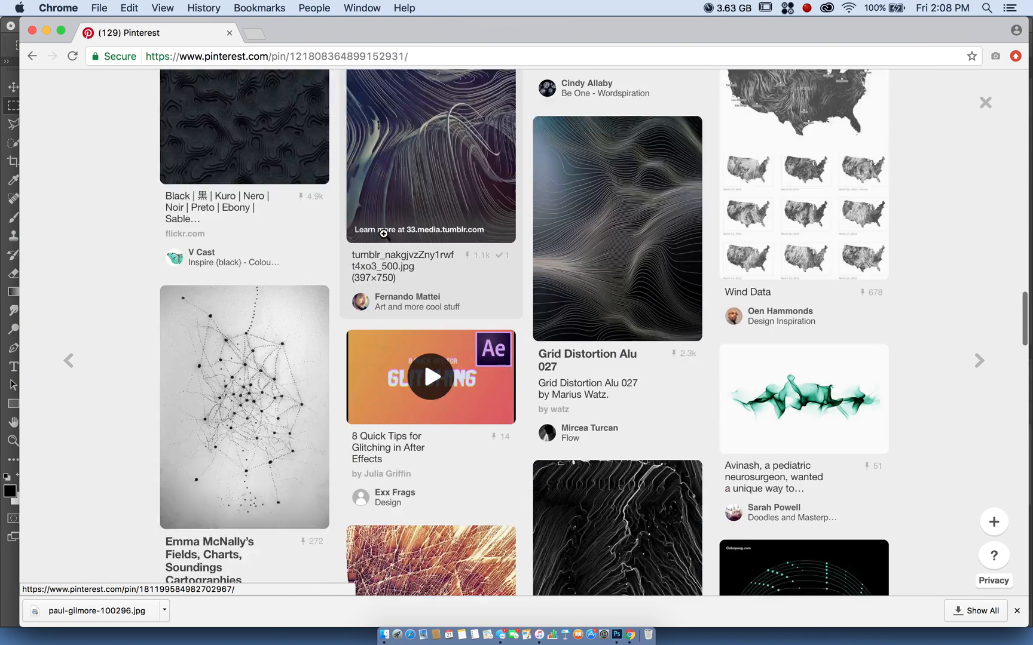
pyautogui.scroll(-20, 383, 237)
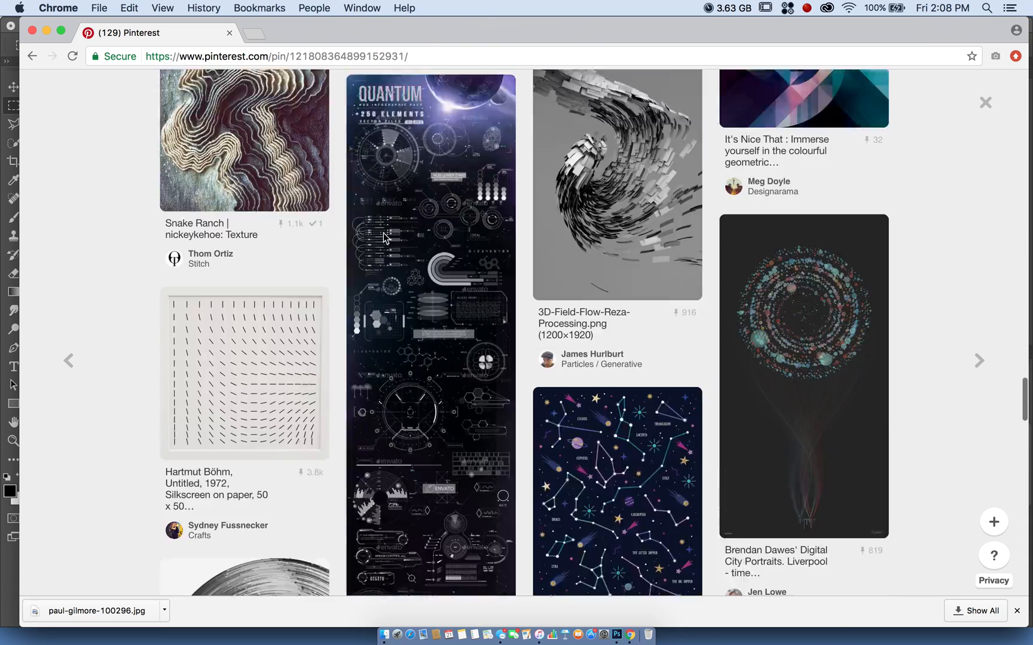
pyautogui.scroll(-15, 383, 237)
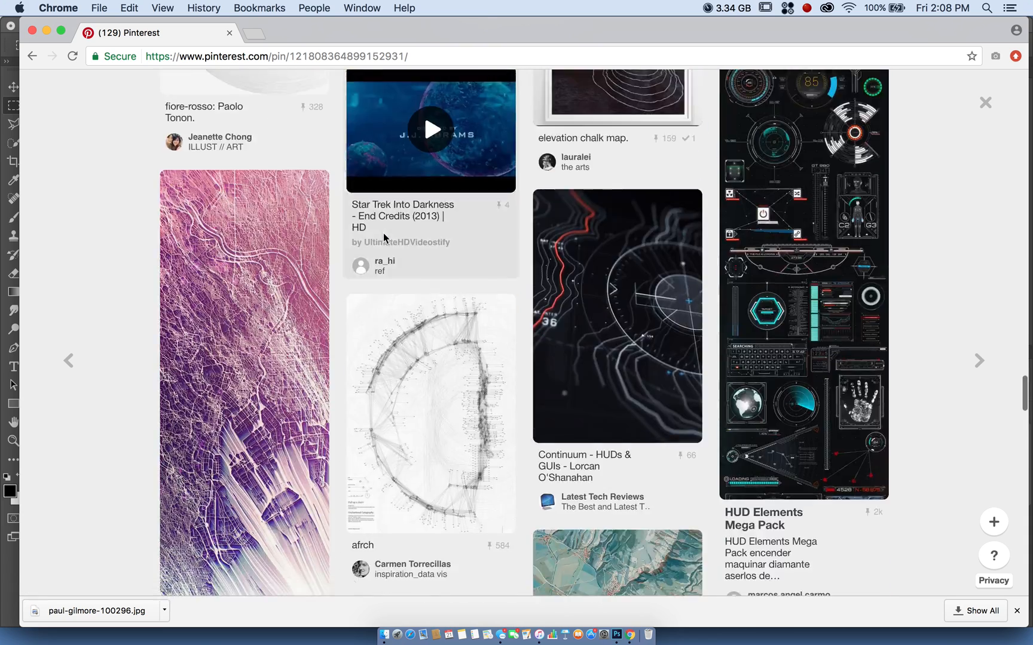
pyautogui.scroll(-18, 383, 237)
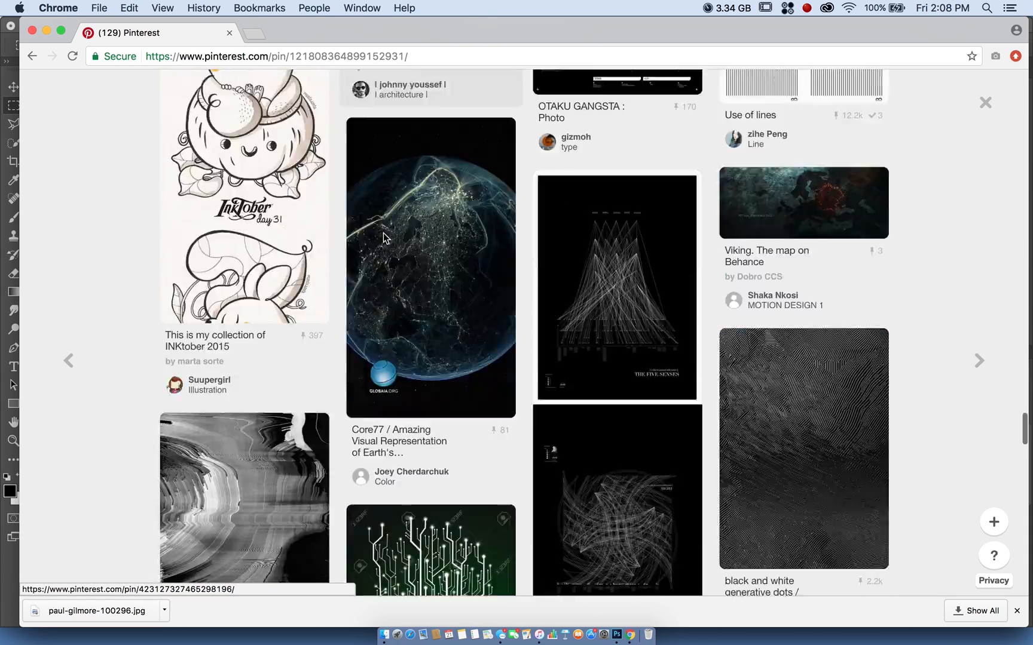
pyautogui.scroll(-18, 383, 237)
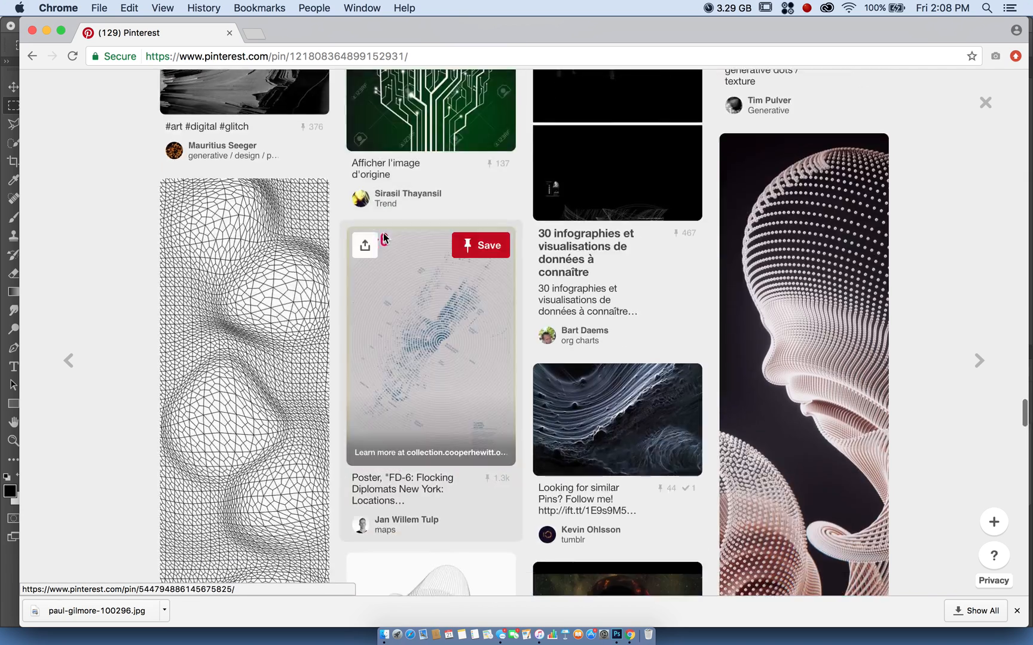
pyautogui.scroll(-1, 384, 233)
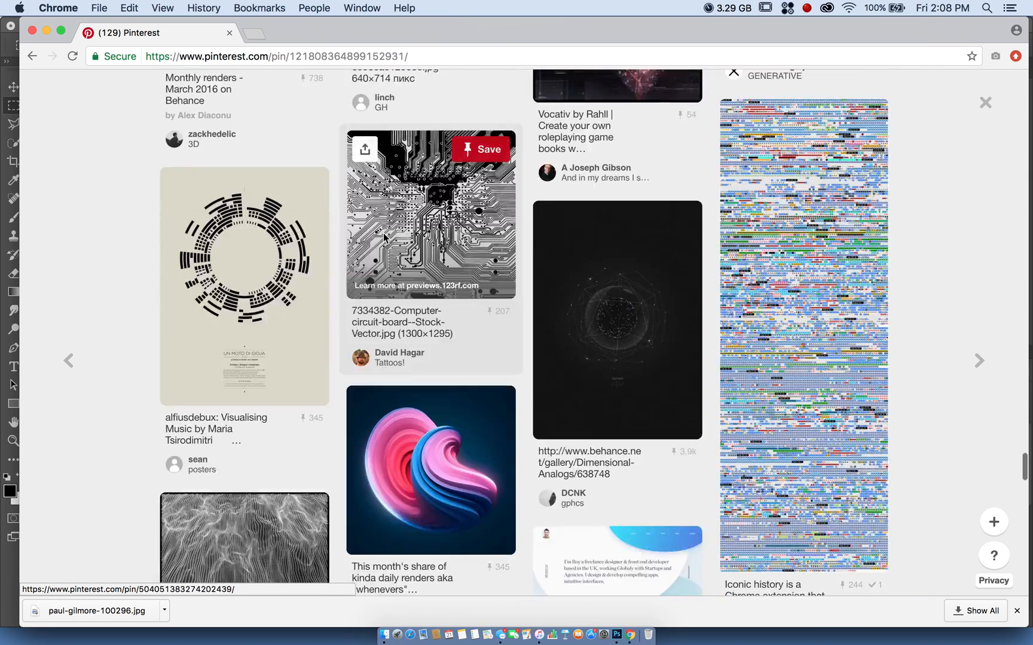
pyautogui.scroll(6, 383, 232)
pyautogui.scroll(-5, 383, 233)
pyautogui.scroll(6, 385, 236)
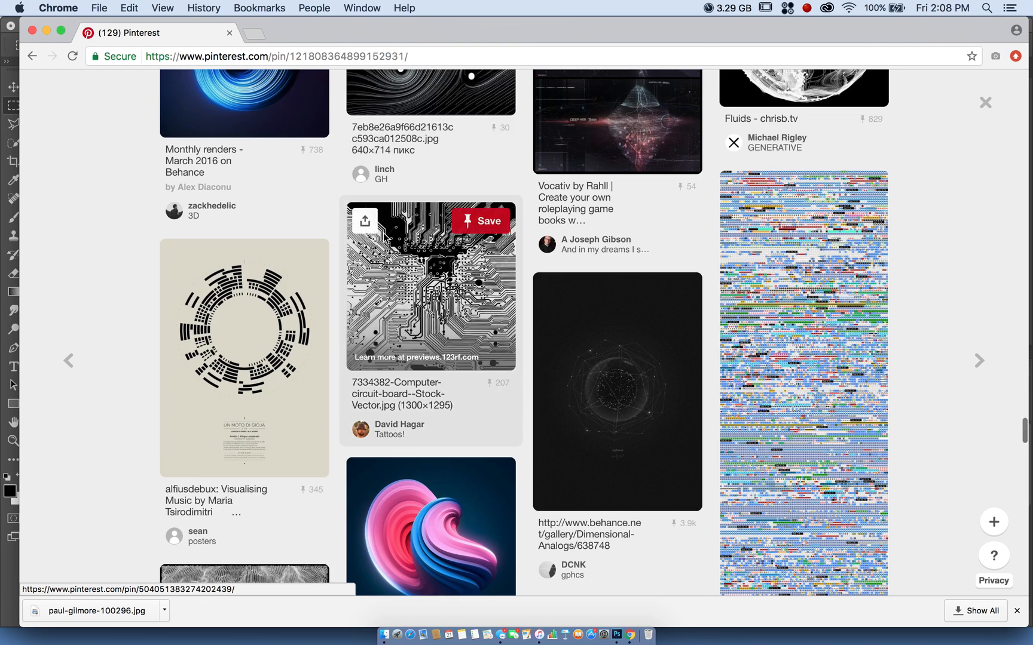
pyautogui.scroll(-7, 384, 237)
pyautogui.scroll(-14, 383, 237)
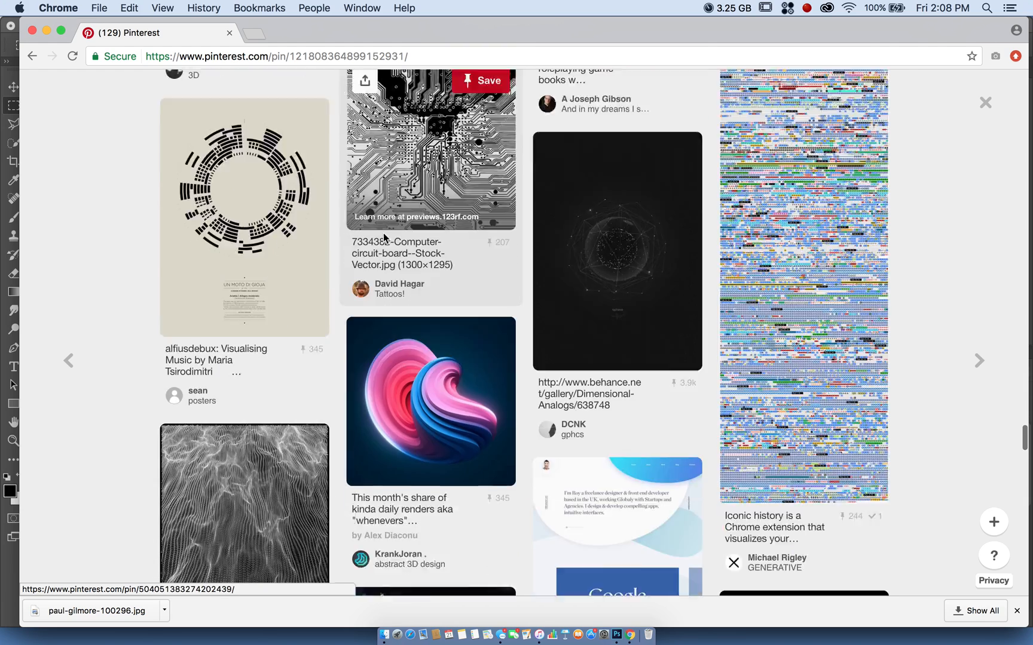
pyautogui.scroll(-20, 383, 238)
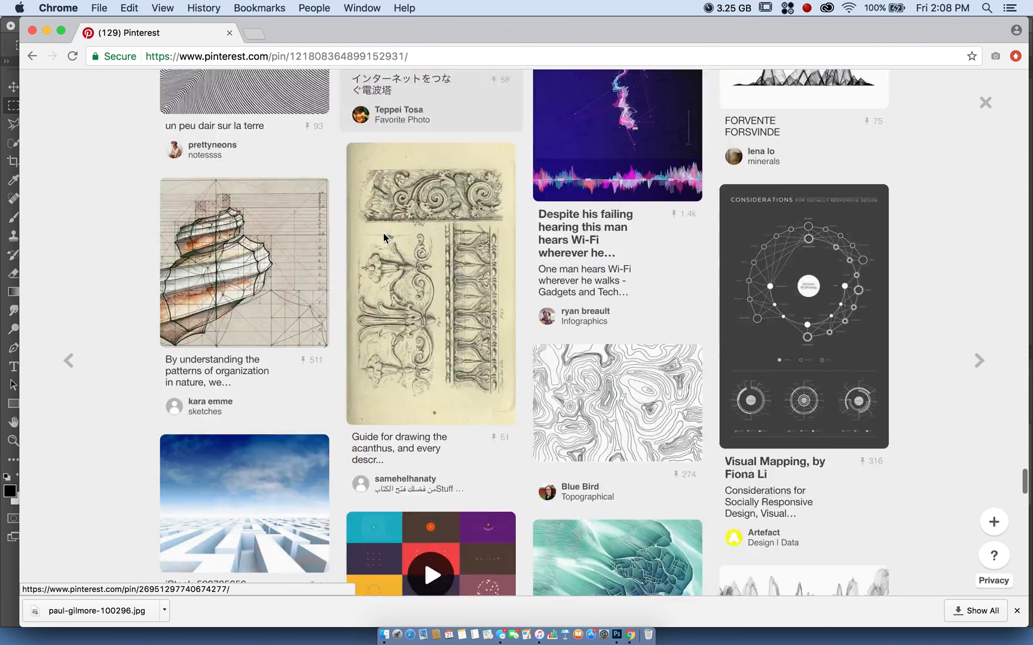
pyautogui.scroll(7, 383, 233)
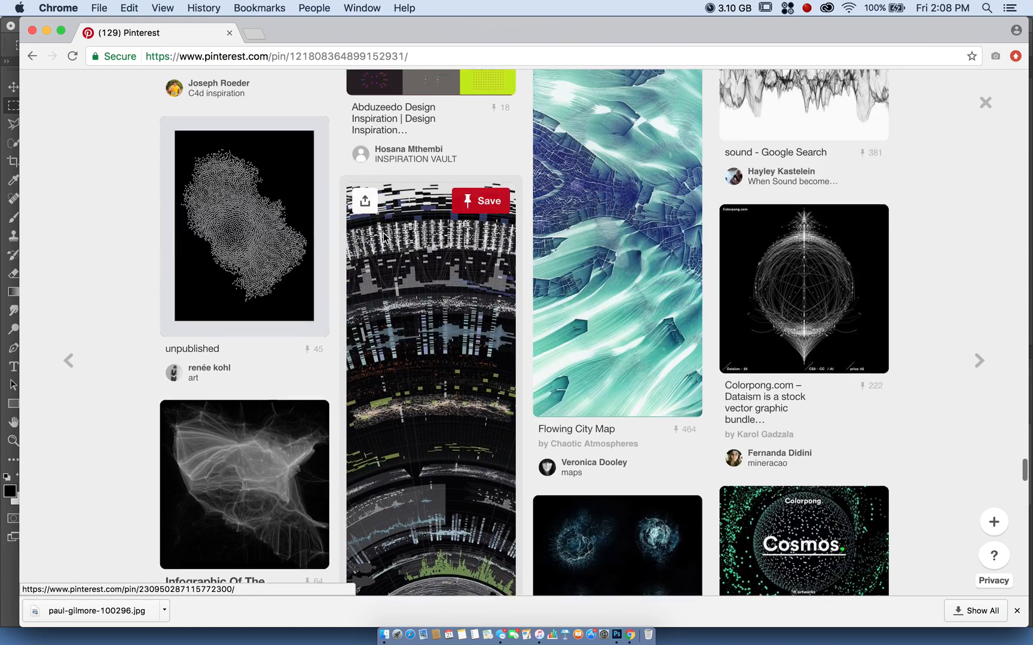
pyautogui.click(230, 226)
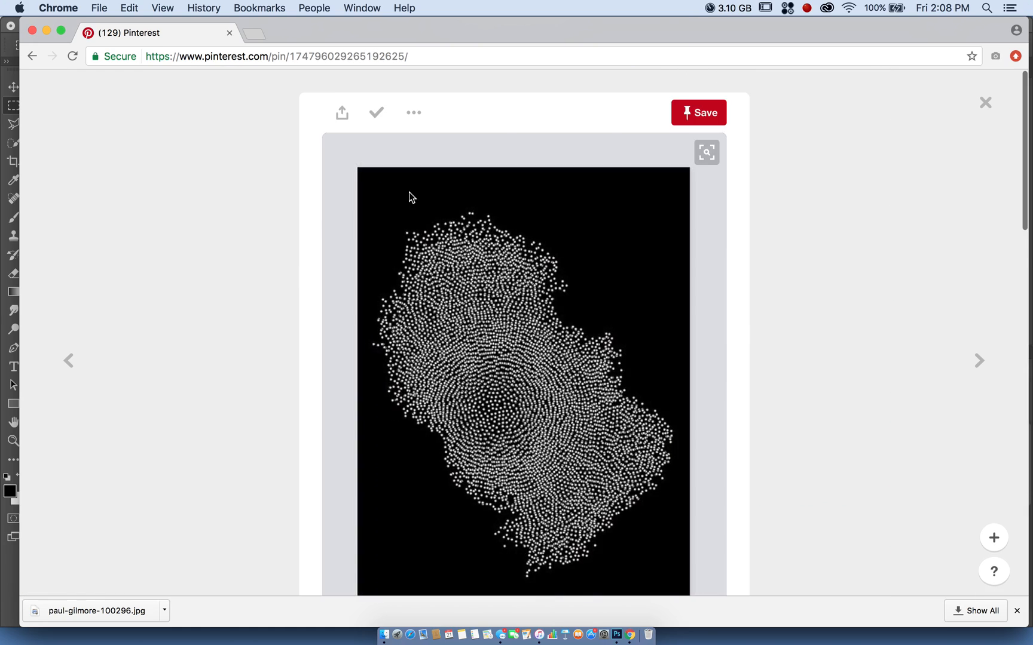
# Look through the pins related to the white-dot artwork and open the Twenty-Fifty durian food infographic.
pyautogui.scroll(-18, 413, 191)
pyautogui.scroll(-20, 413, 192)
pyautogui.scroll(-20, 413, 192)
pyautogui.scroll(5, 413, 192)
pyautogui.scroll(-18, 413, 191)
pyautogui.scroll(-20, 413, 192)
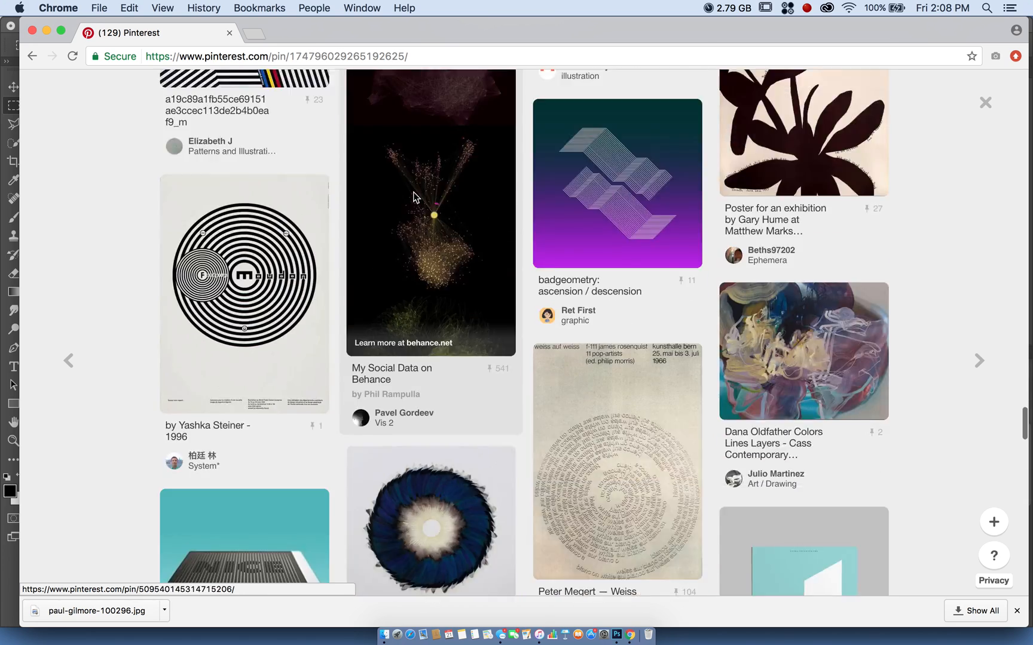
pyautogui.scroll(-20, 413, 194)
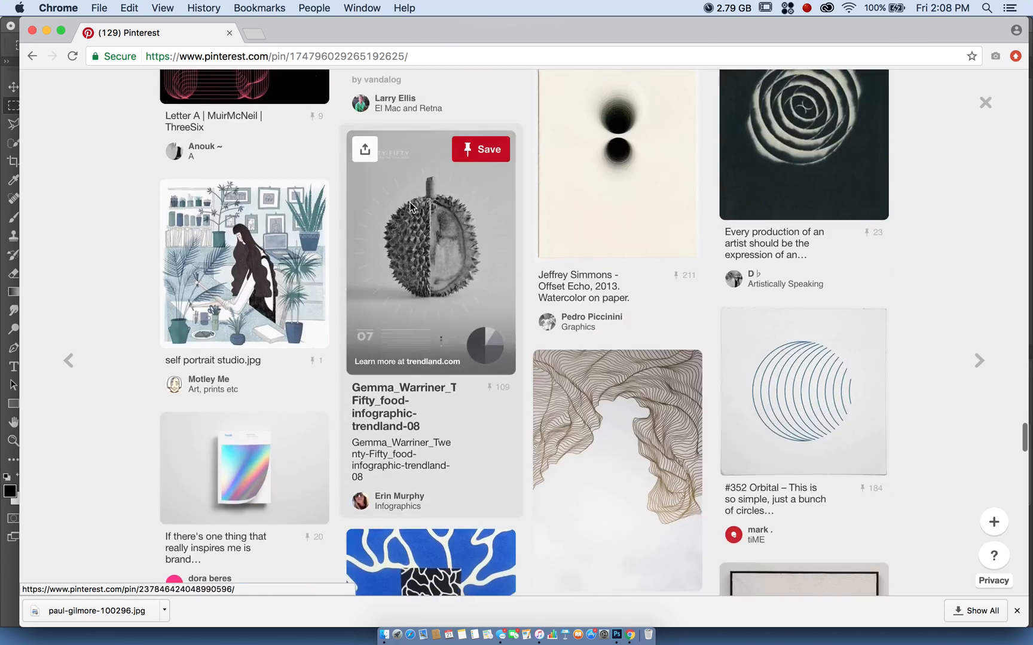
pyautogui.click(411, 206)
# Examine the durian infographic and its related pins, and open the collage that merges a pine wreath with a bitten doughnut.
pyautogui.scroll(-1, 279, 237)
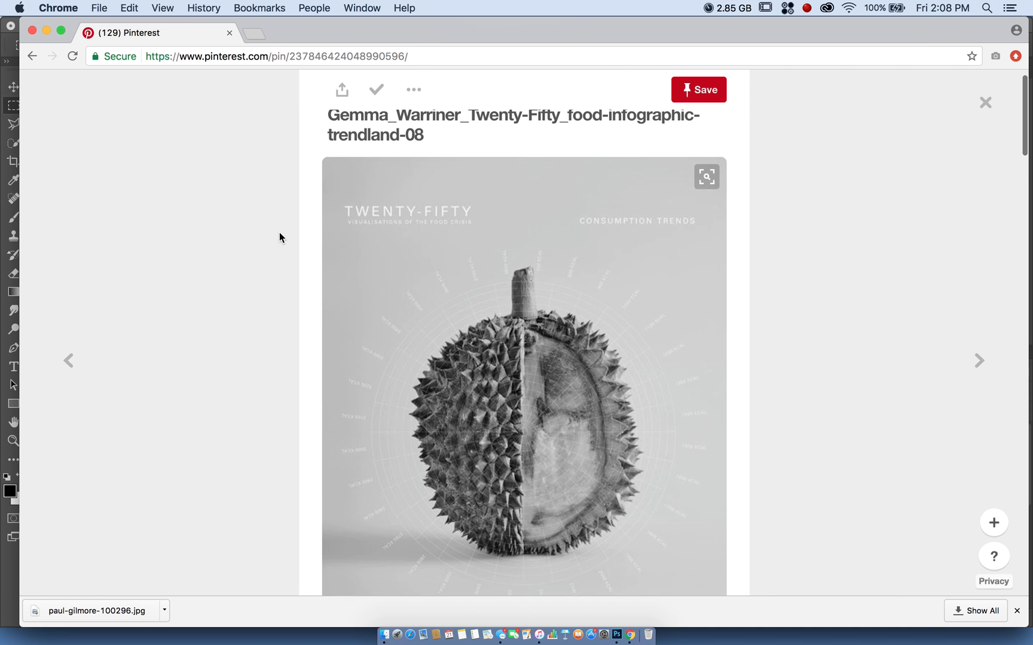
pyautogui.scroll(-4, 279, 238)
pyautogui.scroll(-10, 280, 238)
pyautogui.scroll(-2, 280, 238)
pyautogui.scroll(-17, 280, 234)
pyautogui.scroll(9, 279, 231)
pyautogui.scroll(-20, 280, 236)
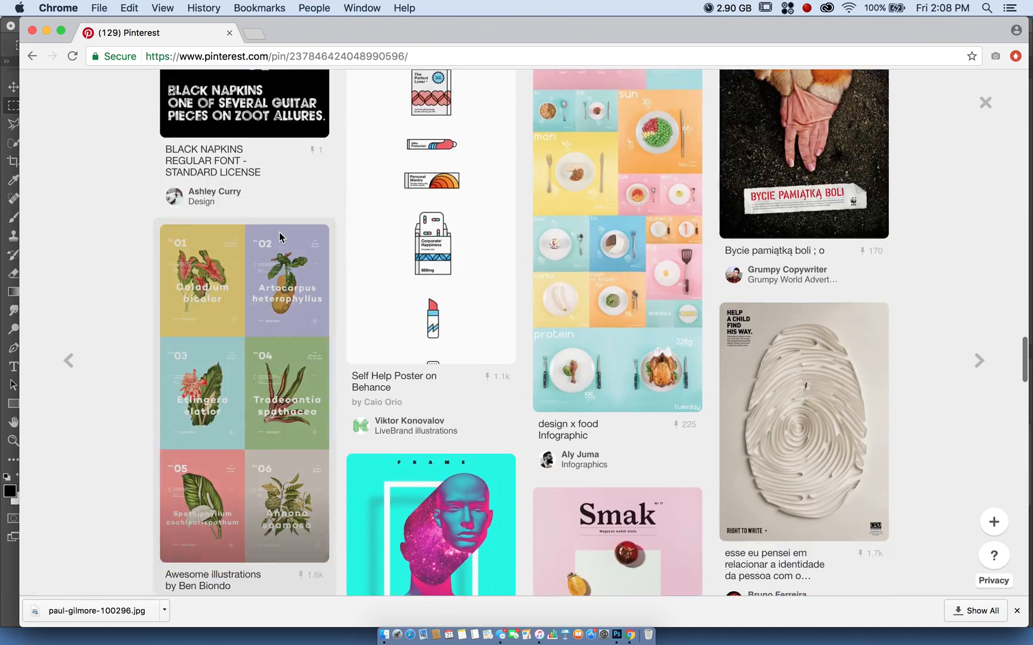
pyautogui.scroll(-20, 279, 236)
pyautogui.scroll(-10, 279, 236)
pyautogui.scroll(-20, 279, 236)
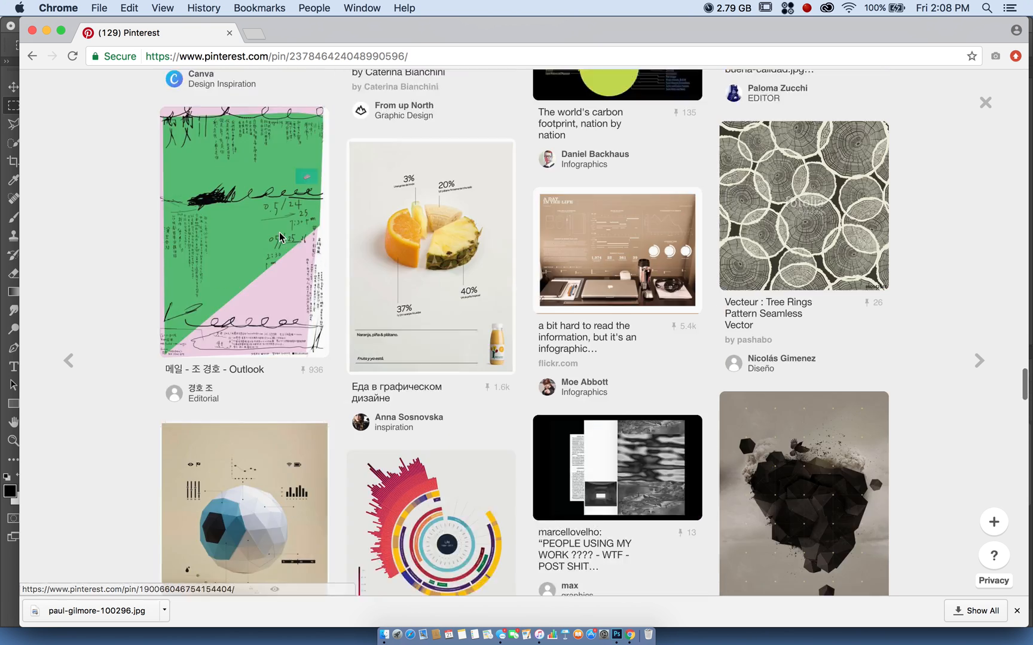
pyautogui.scroll(-6, 279, 236)
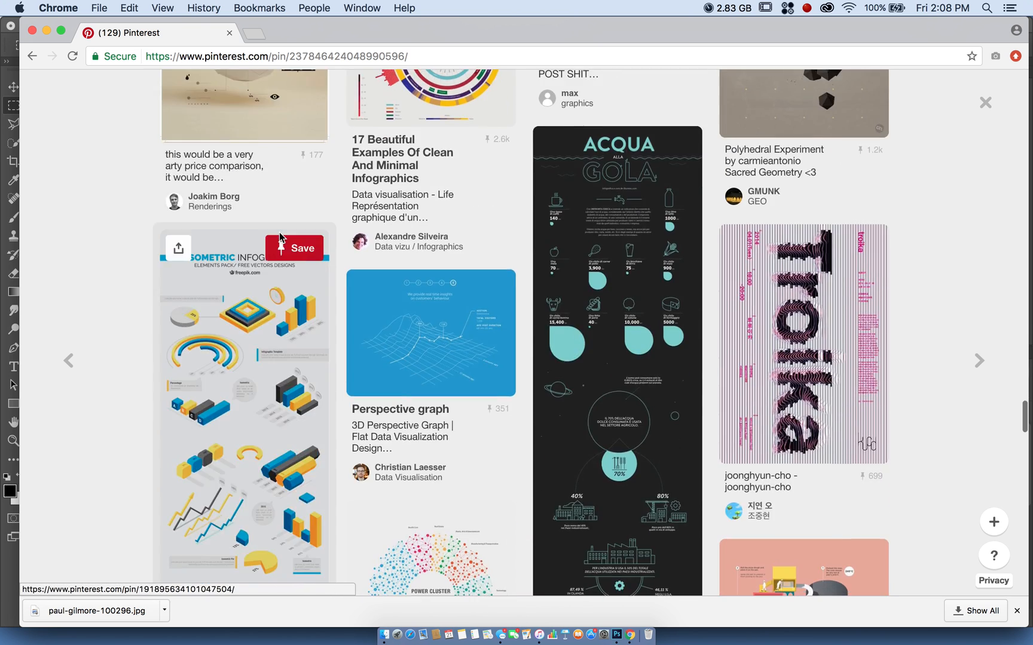
pyautogui.scroll(-5, 279, 236)
pyautogui.scroll(-20, 279, 236)
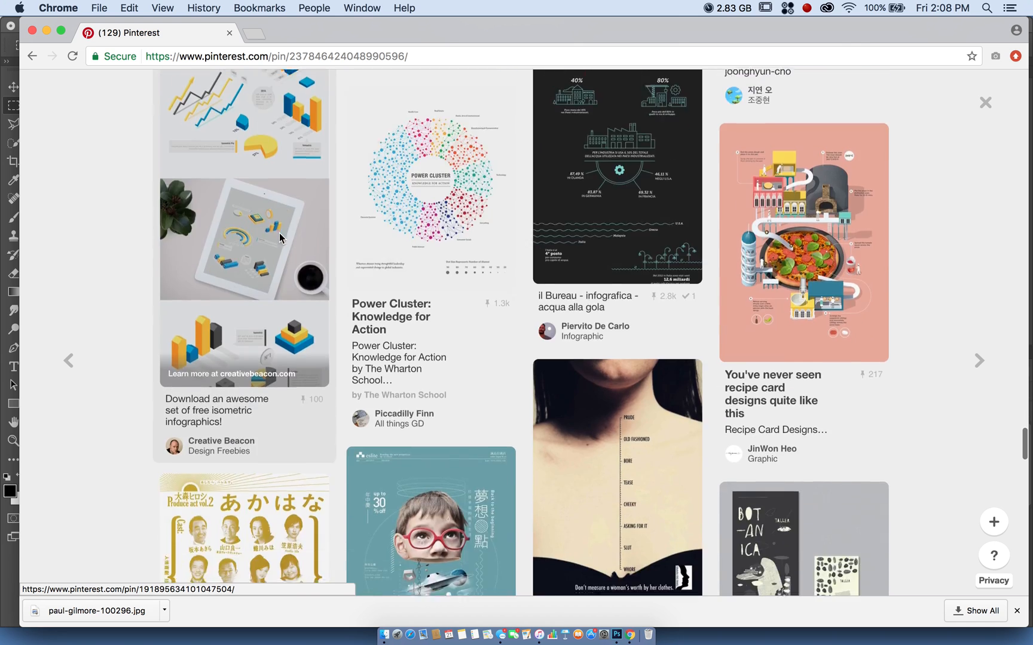
pyautogui.scroll(-18, 279, 236)
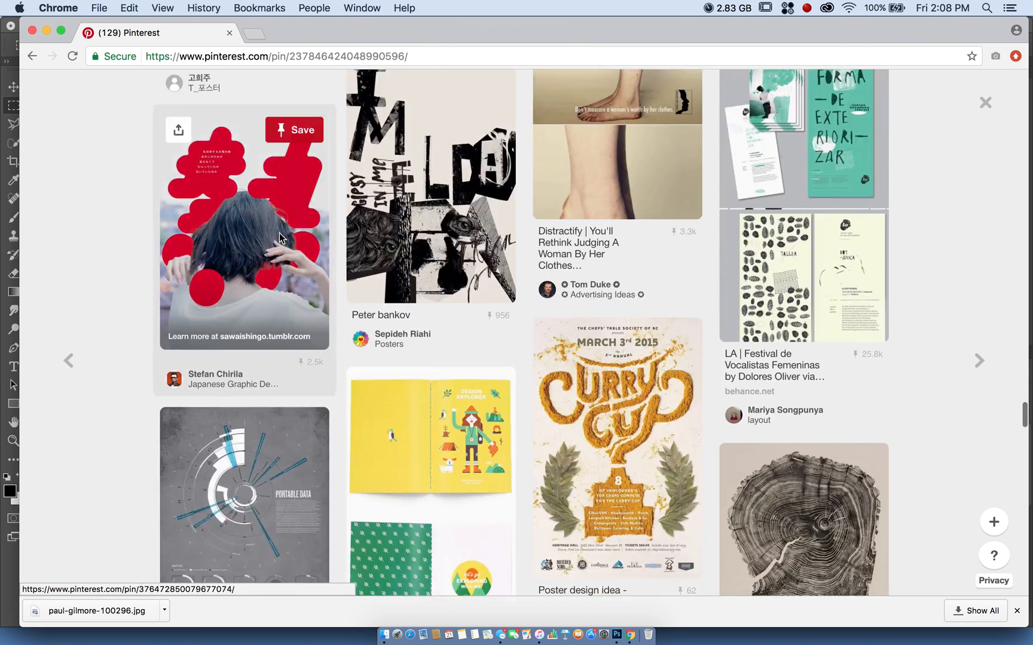
pyautogui.scroll(-15, 279, 239)
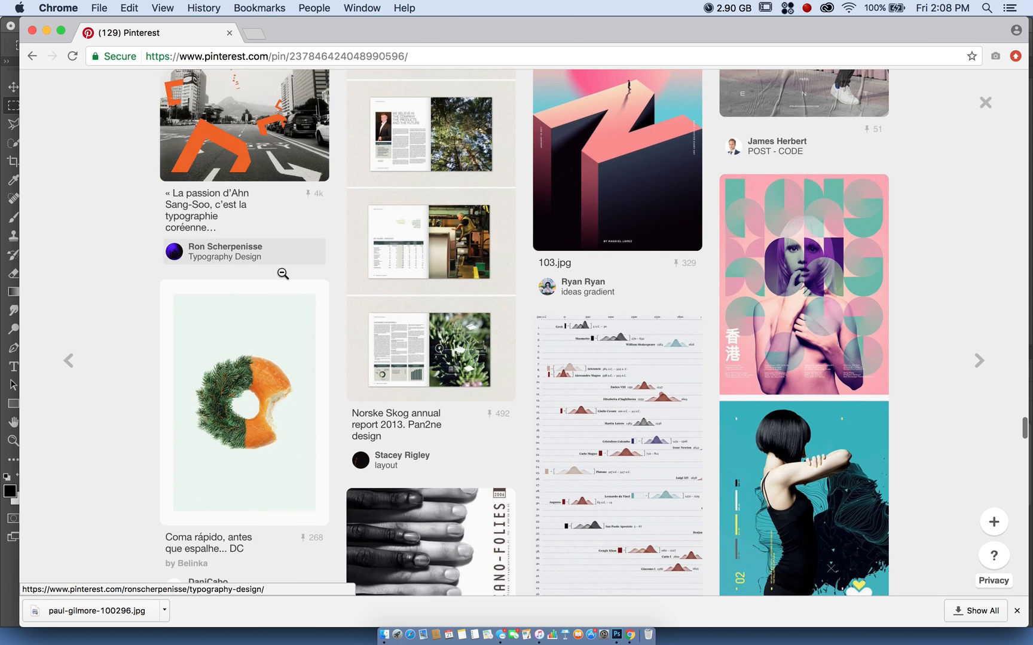
pyautogui.click(286, 335)
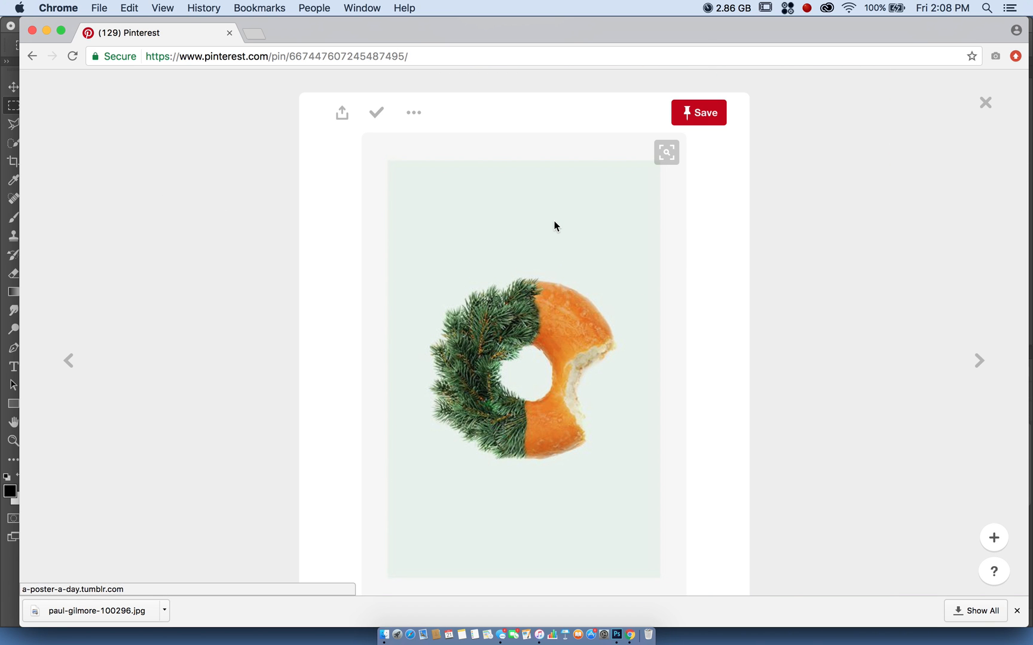
# Skim the pins related to the wreath-doughnut collage and open the collage of a cactus inside a peeled banana.
pyautogui.scroll(-20, 554, 226)
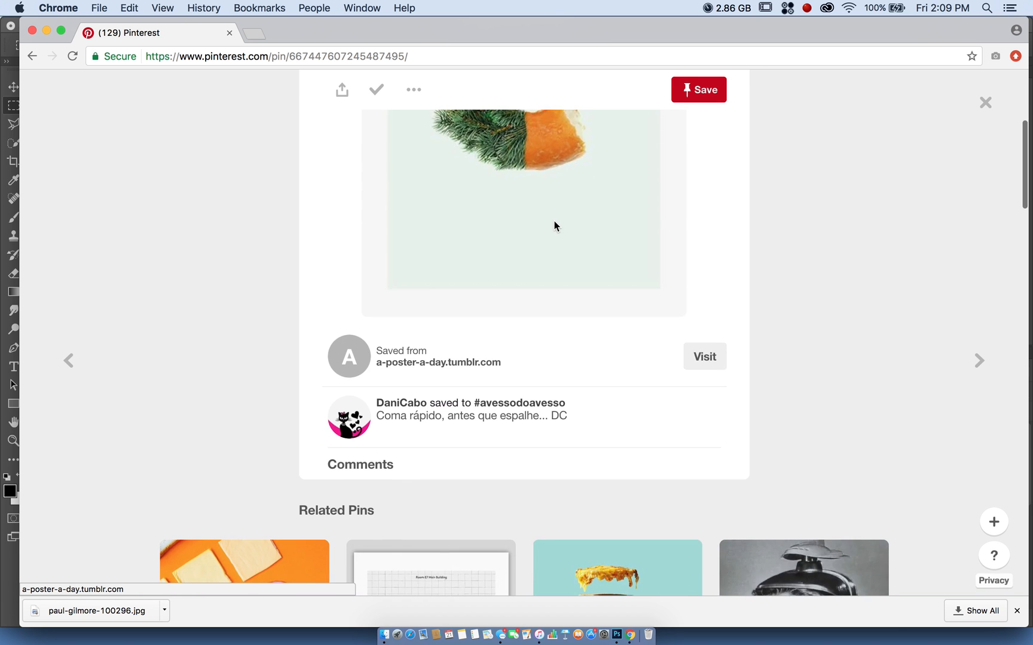
pyautogui.scroll(-12, 555, 227)
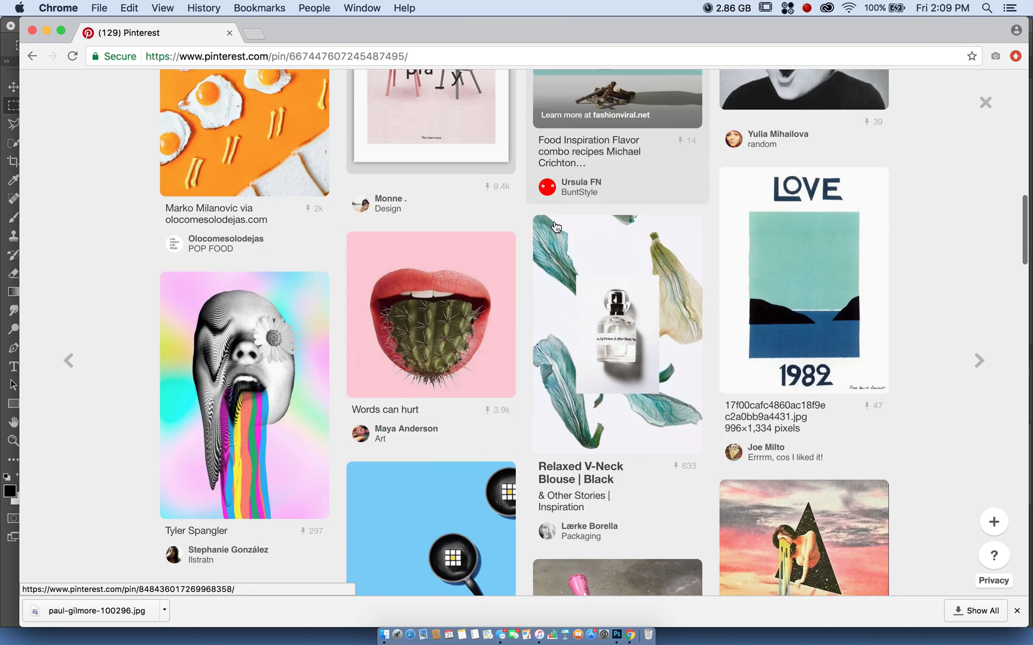
pyautogui.scroll(-10, 555, 231)
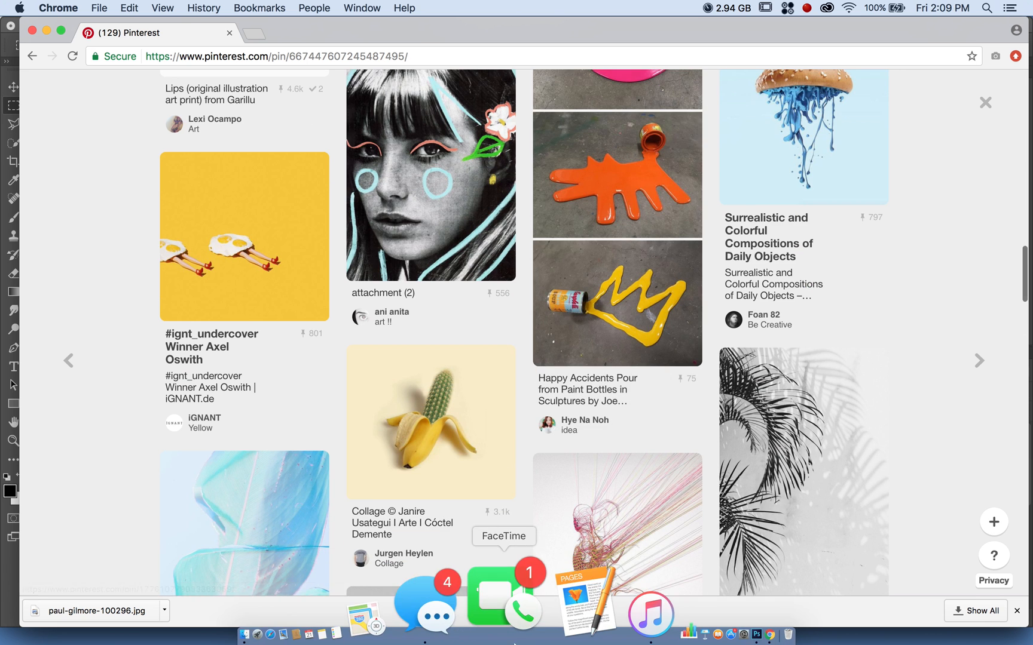
pyautogui.scroll(-5, 425, 227)
pyautogui.click(424, 224)
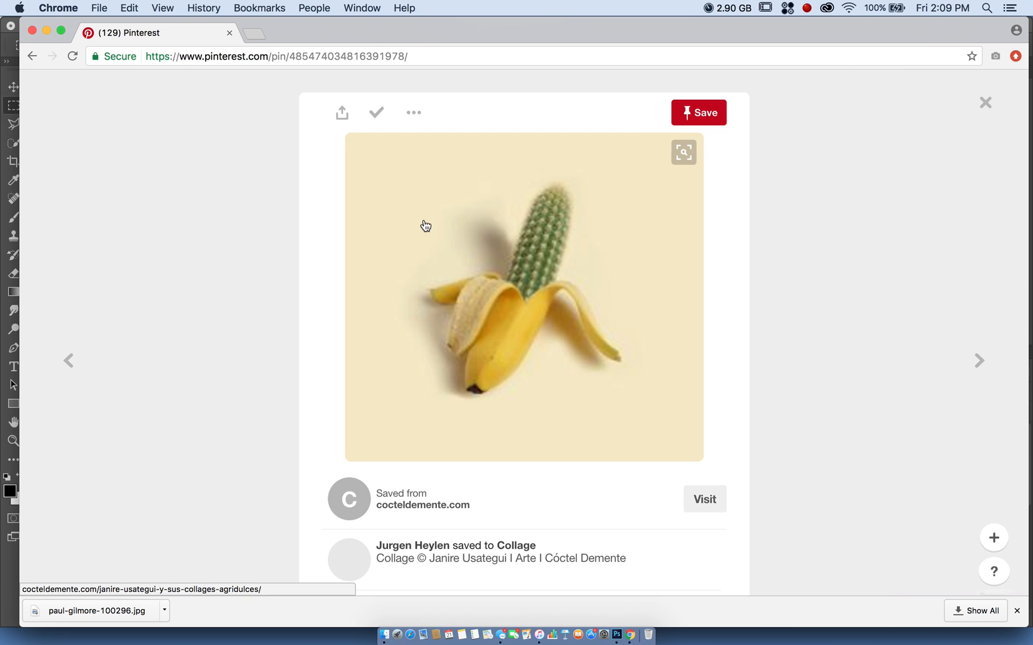
# Study the object-mashup collages related to the cactus banana and open the poster of a squid in an ice-cream cone.
pyautogui.scroll(-20, 231, 285)
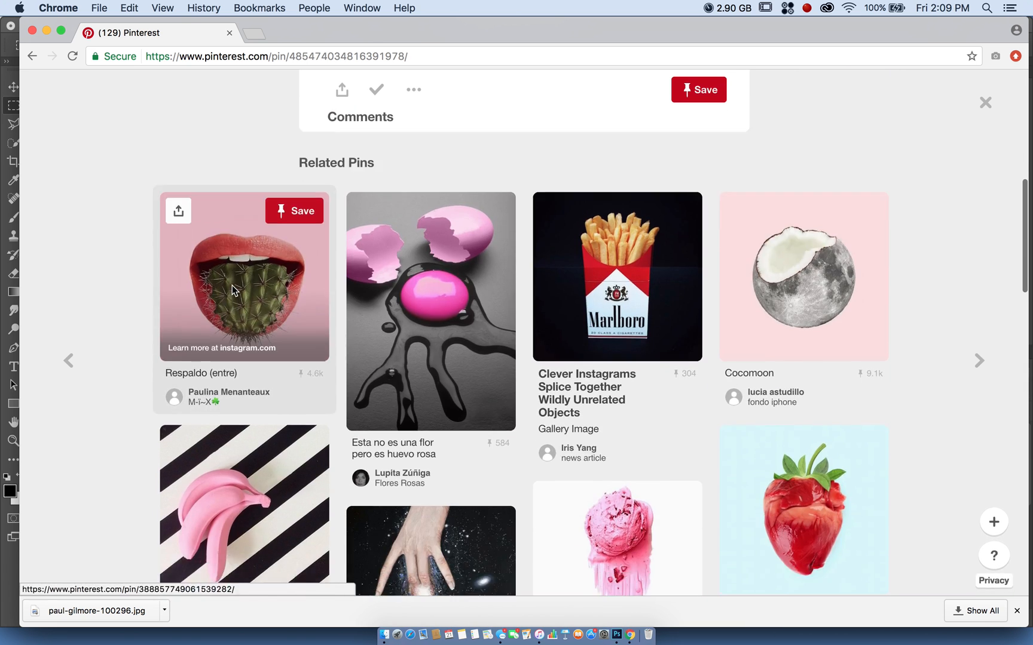
pyautogui.scroll(-10, 145, 248)
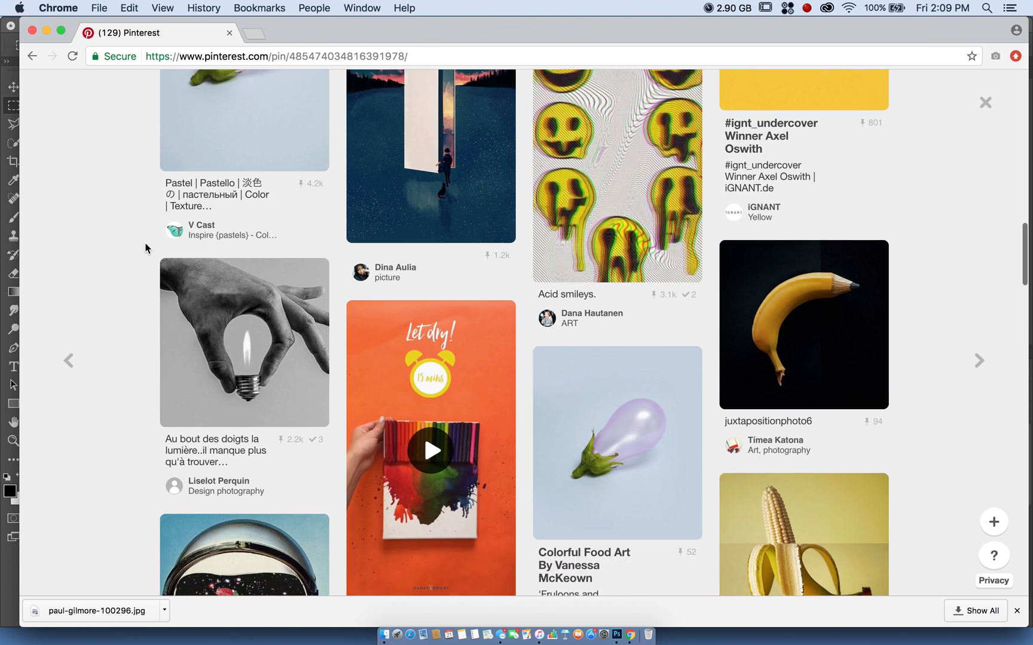
pyautogui.scroll(-10, 145, 247)
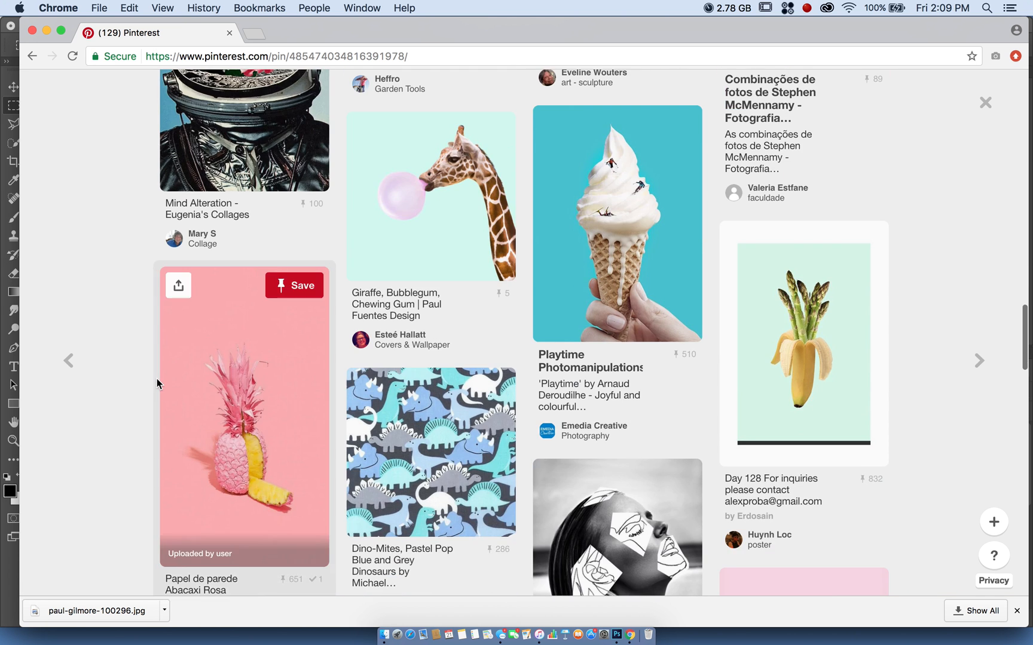
pyautogui.scroll(-7, 157, 377)
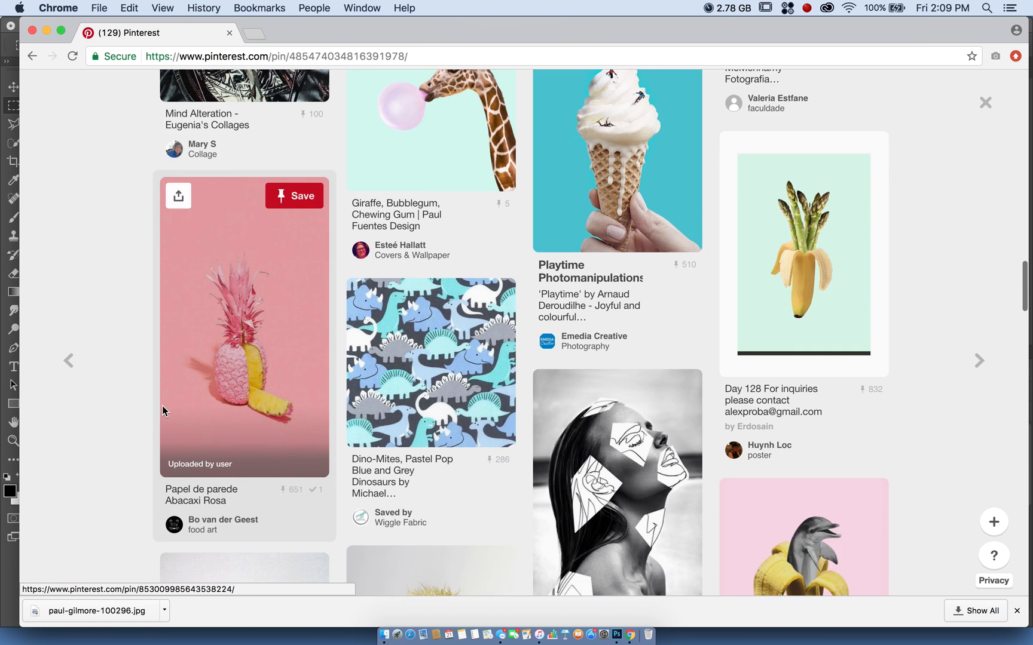
pyautogui.scroll(-4, 162, 405)
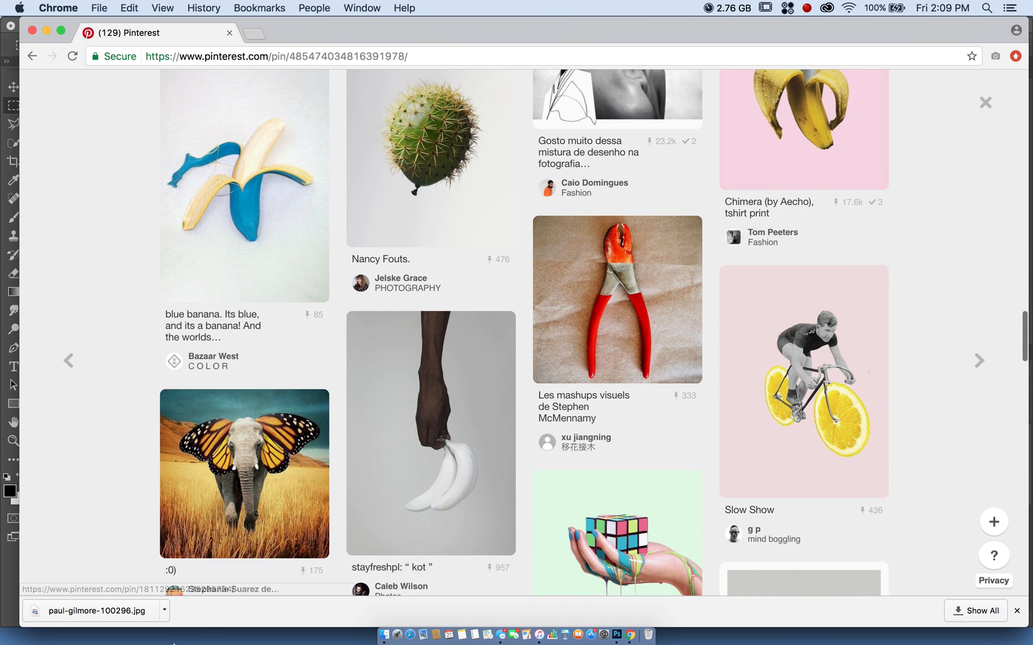
pyautogui.scroll(2, 225, 511)
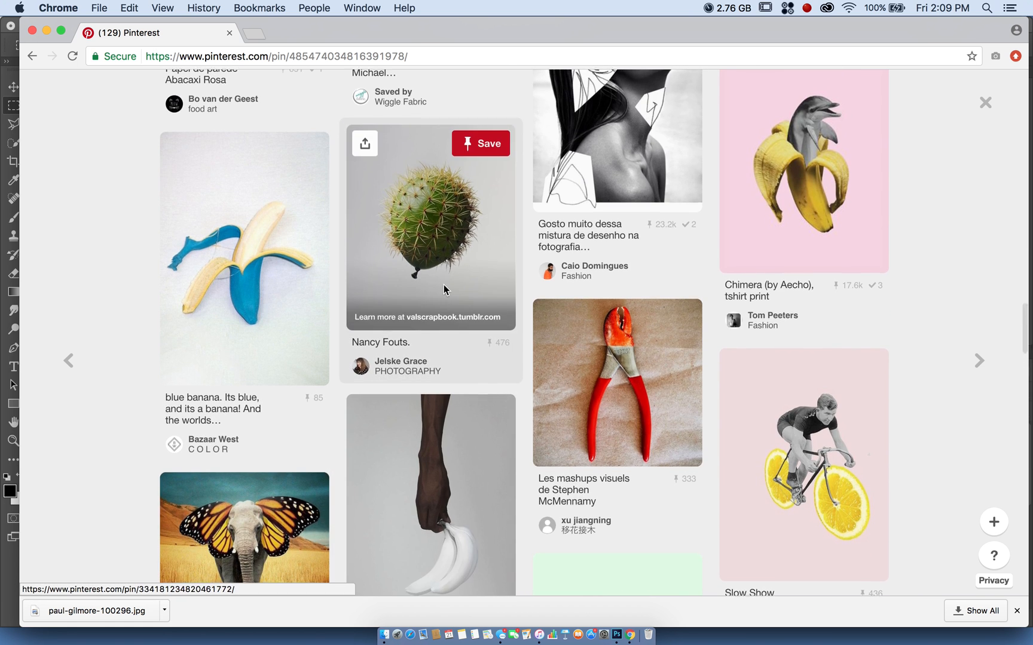
pyautogui.scroll(-10, 443, 266)
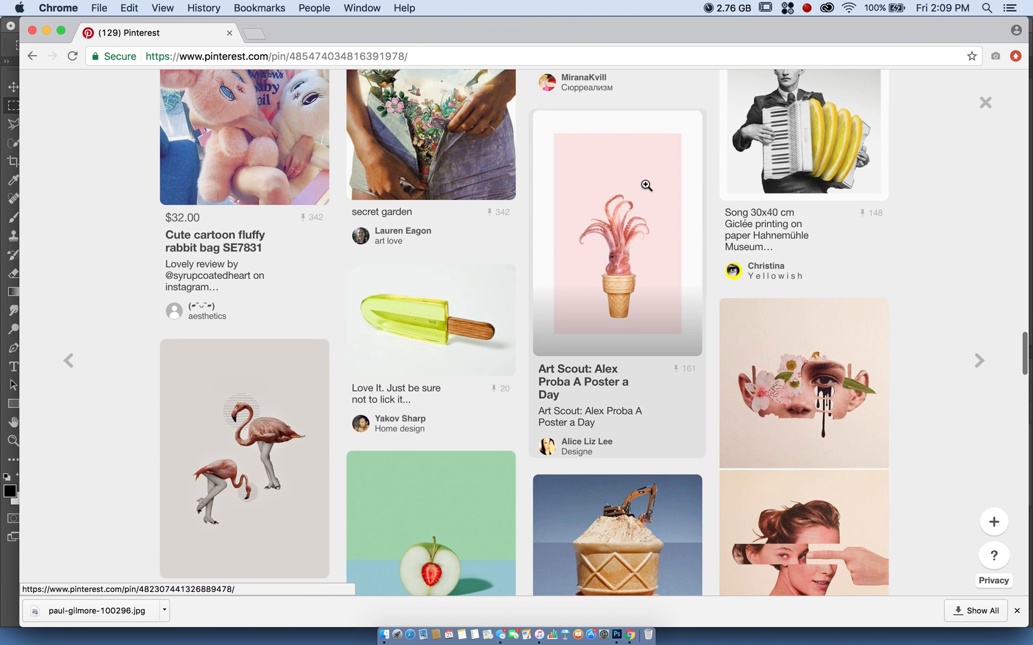
pyautogui.click(644, 206)
# Browse the pins related to the squid ice-cream cone poster and open the collage of a swimmer in a soup ladle.
pyautogui.scroll(-3, 241, 229)
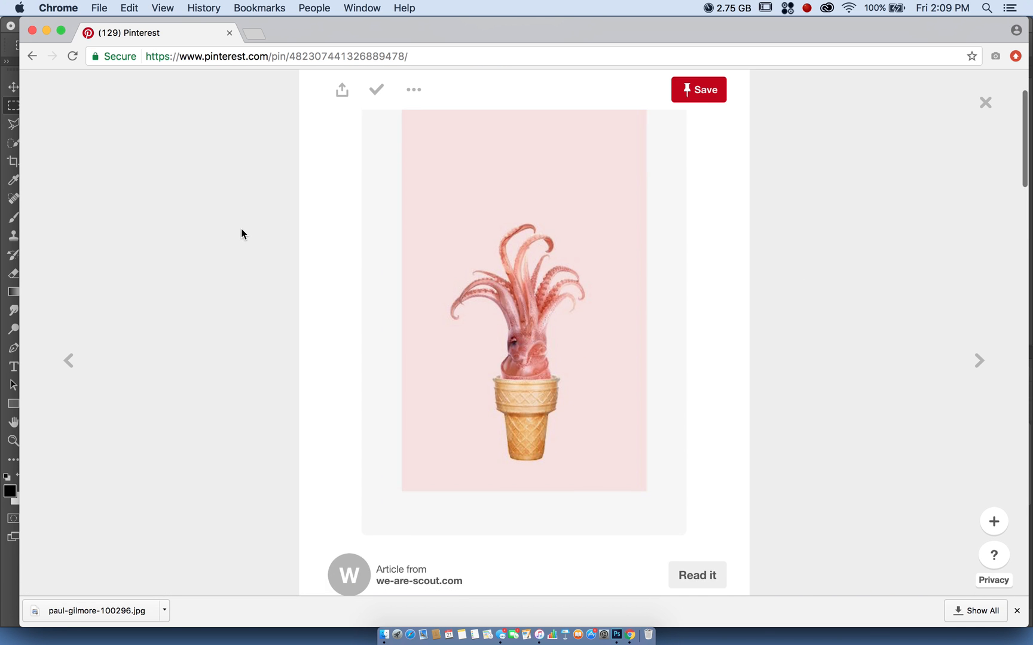
pyautogui.scroll(-10, 242, 270)
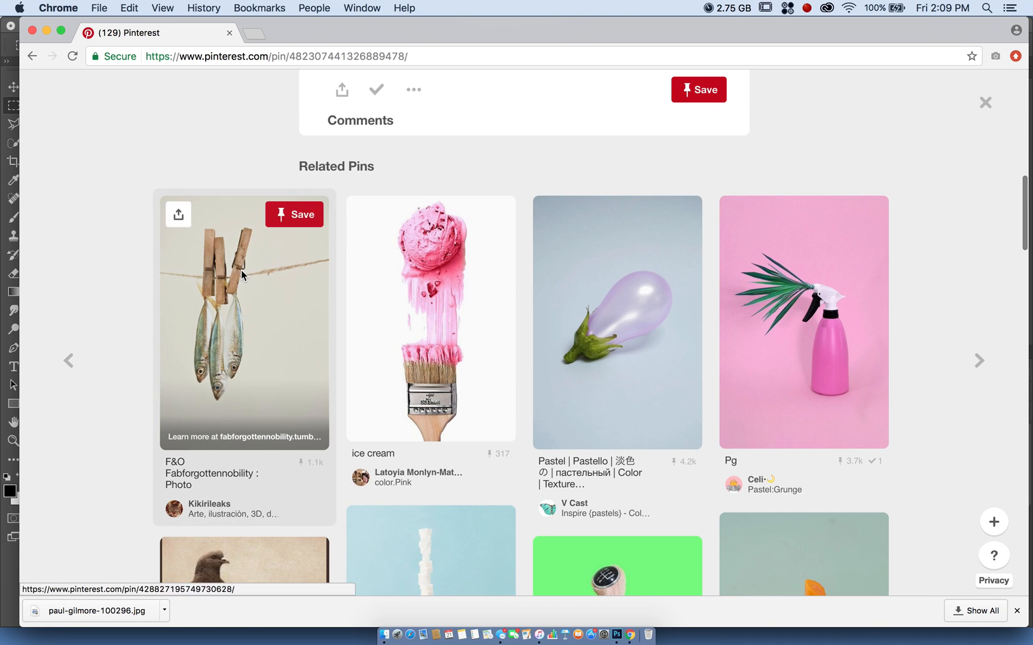
pyautogui.scroll(-8, 242, 277)
pyautogui.scroll(-1, 242, 277)
pyautogui.scroll(-15, 242, 277)
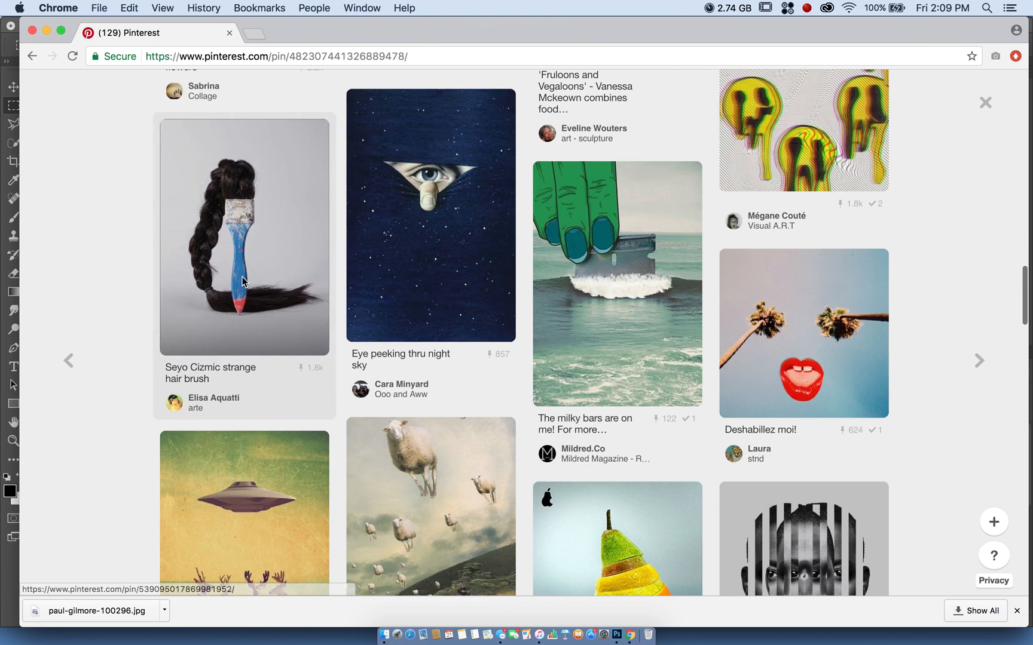
pyautogui.scroll(-10, 242, 277)
pyautogui.scroll(-20, 242, 277)
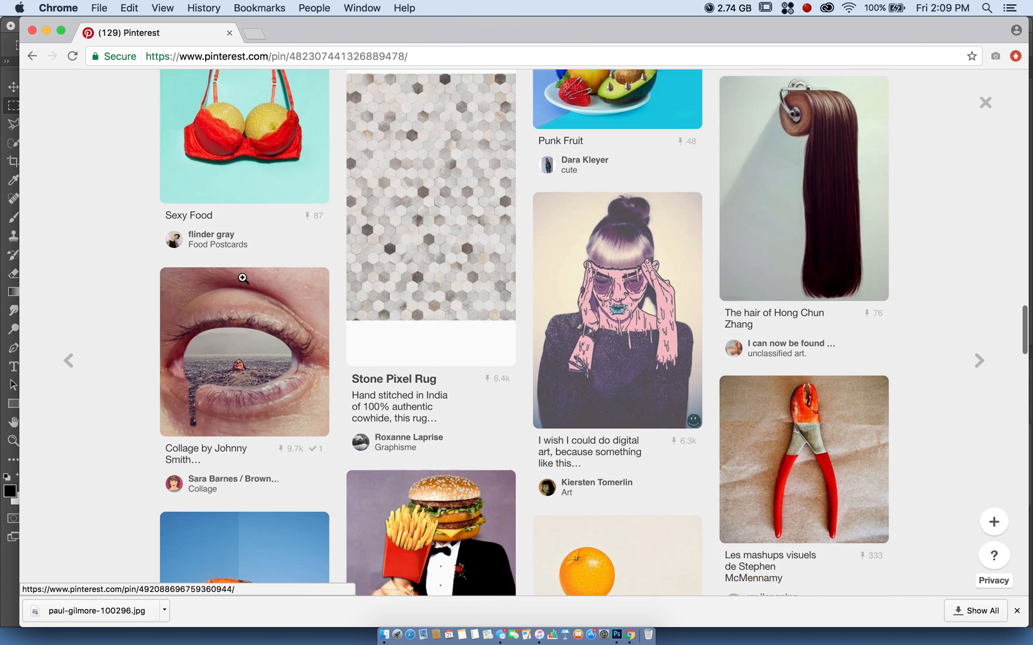
pyautogui.scroll(-6, 244, 280)
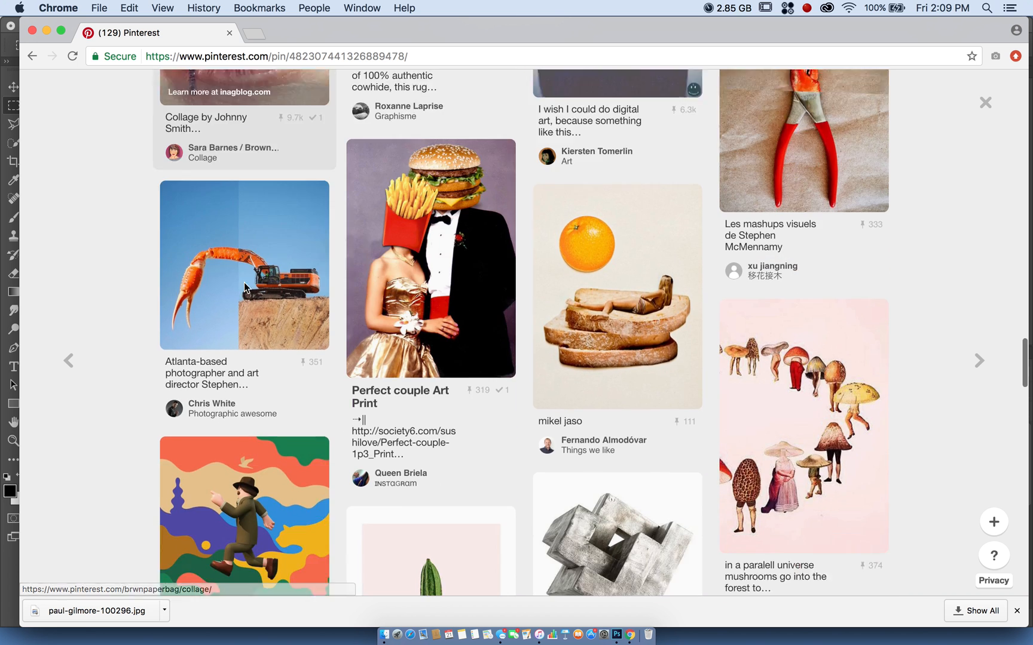
pyautogui.scroll(-4, 244, 281)
pyautogui.scroll(-9, 244, 288)
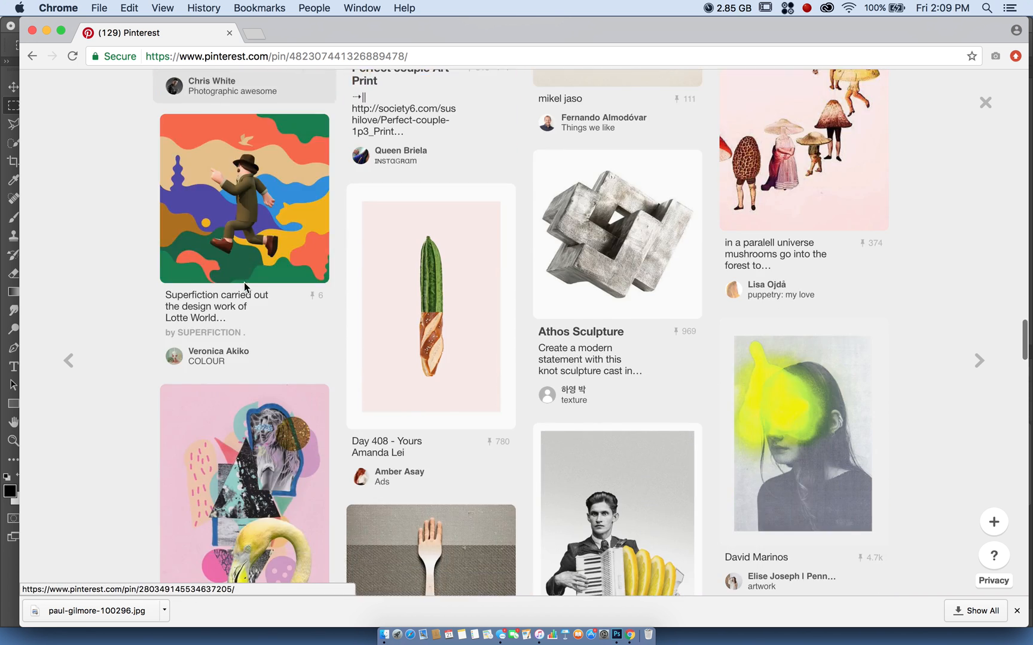
pyautogui.scroll(-6, 245, 287)
pyautogui.scroll(-6, 245, 287)
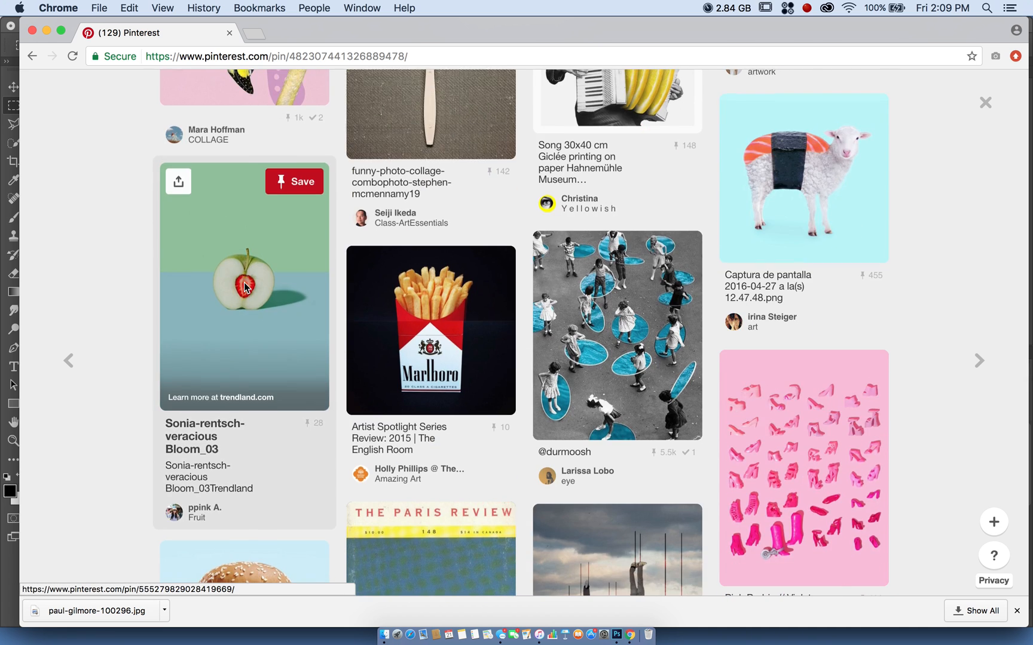
pyautogui.scroll(-20, 244, 286)
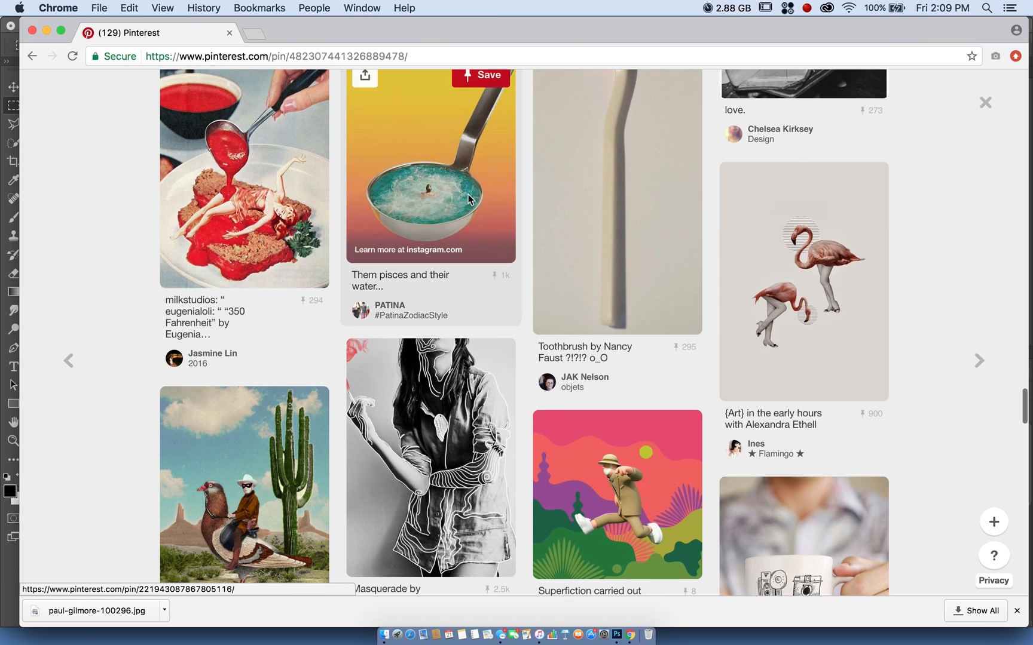
pyautogui.click(447, 202)
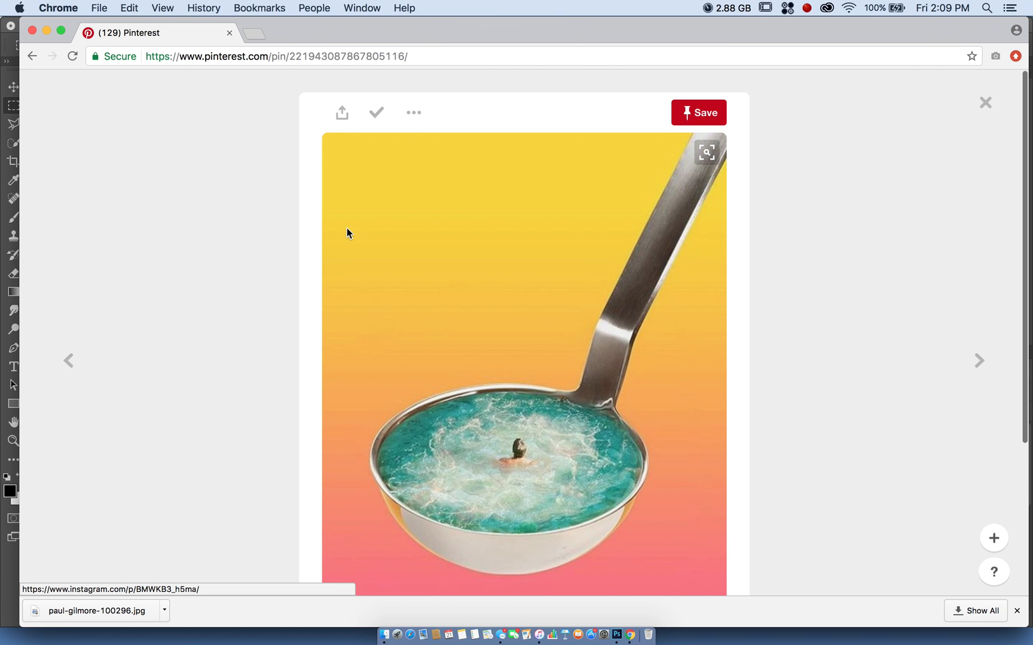
# View the ladle collage's source post on Instagram, and close it to return to the pin.
pyautogui.scroll(-7, 347, 233)
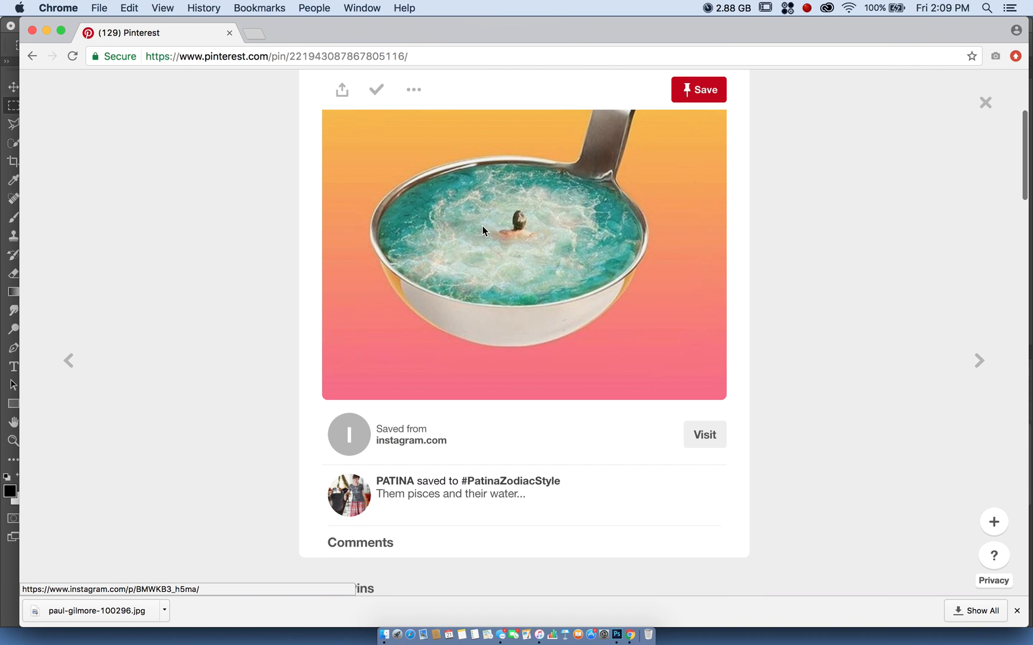
pyautogui.click(483, 230)
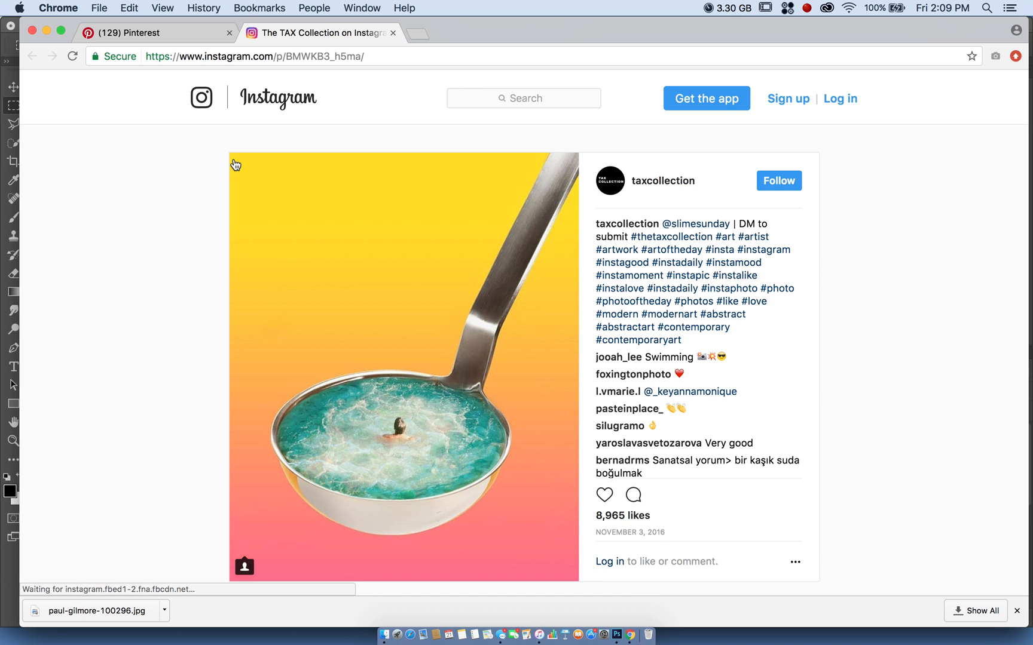
pyautogui.scroll(-3, 234, 164)
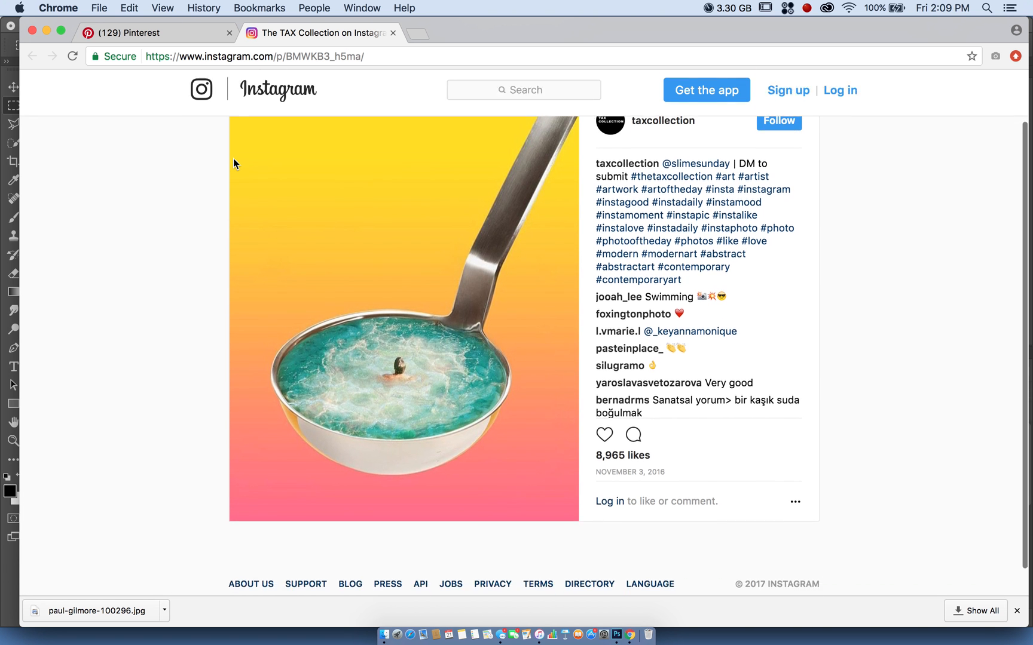
pyautogui.scroll(3, 234, 158)
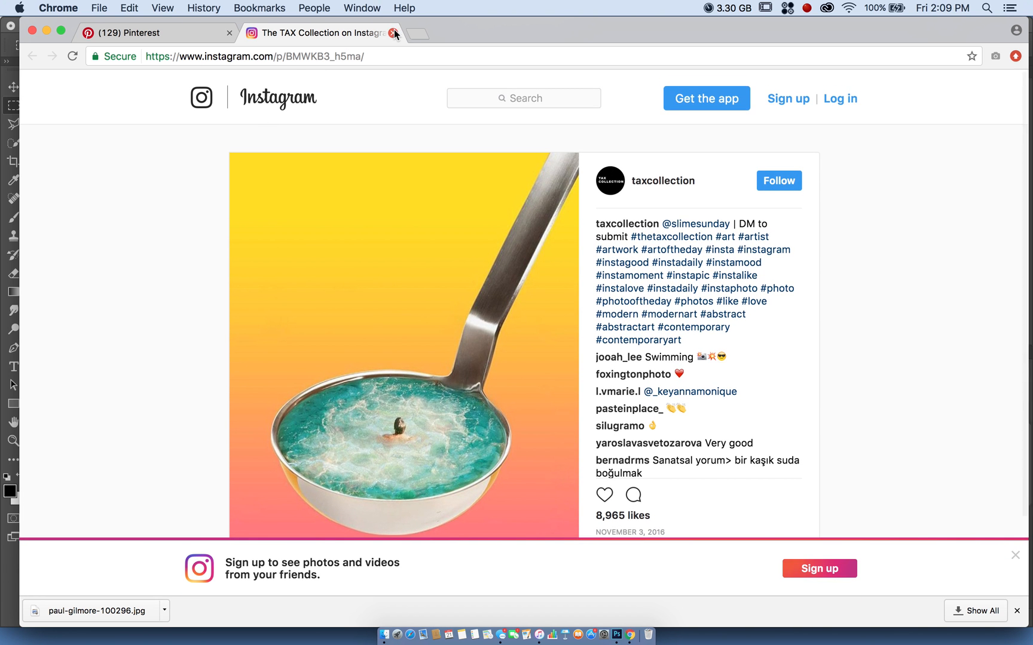
pyautogui.click(393, 33)
# Look through the pins related to the ladle collage and open the one of a couple on a bench watching the Earth.
pyautogui.scroll(-5, 225, 223)
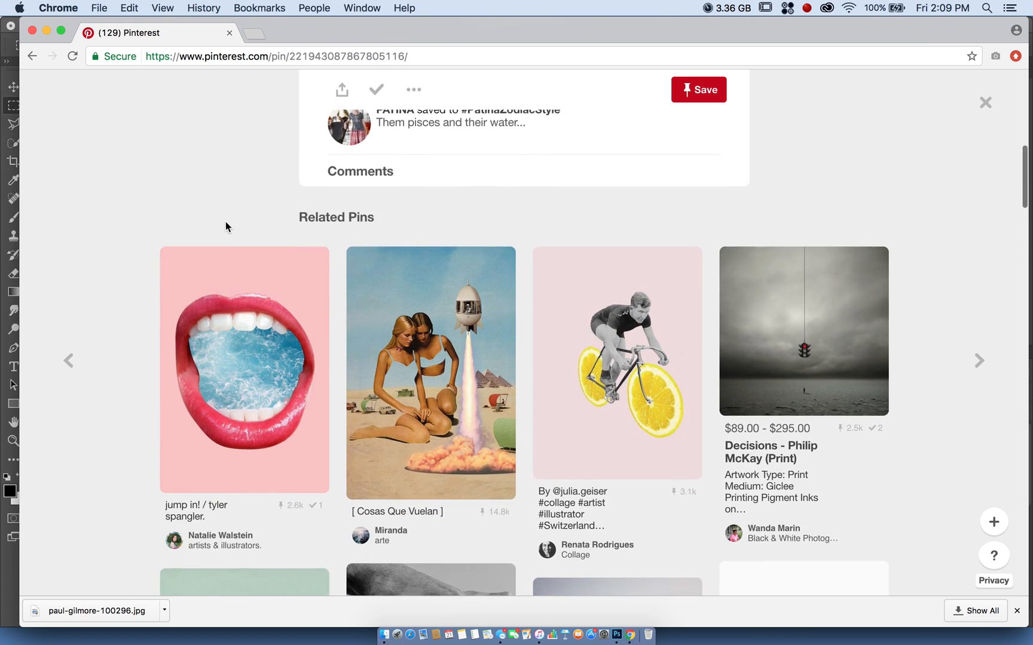
pyautogui.scroll(-4, 225, 224)
pyautogui.scroll(2, 226, 224)
pyautogui.scroll(-10, 225, 226)
pyautogui.scroll(-10, 226, 227)
pyautogui.scroll(-15, 226, 226)
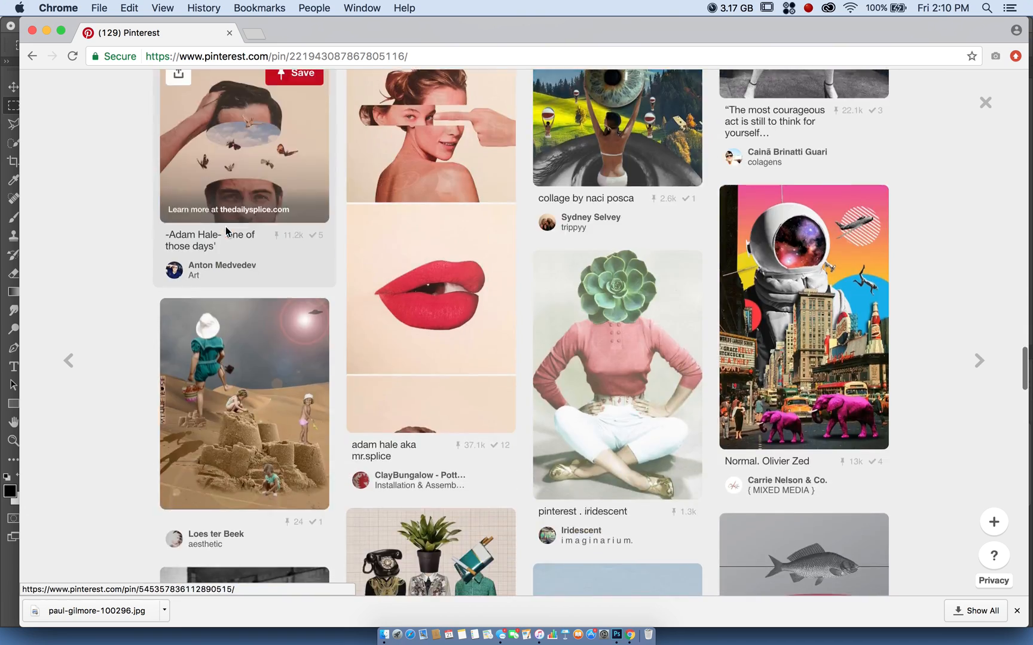
pyautogui.scroll(-15, 225, 226)
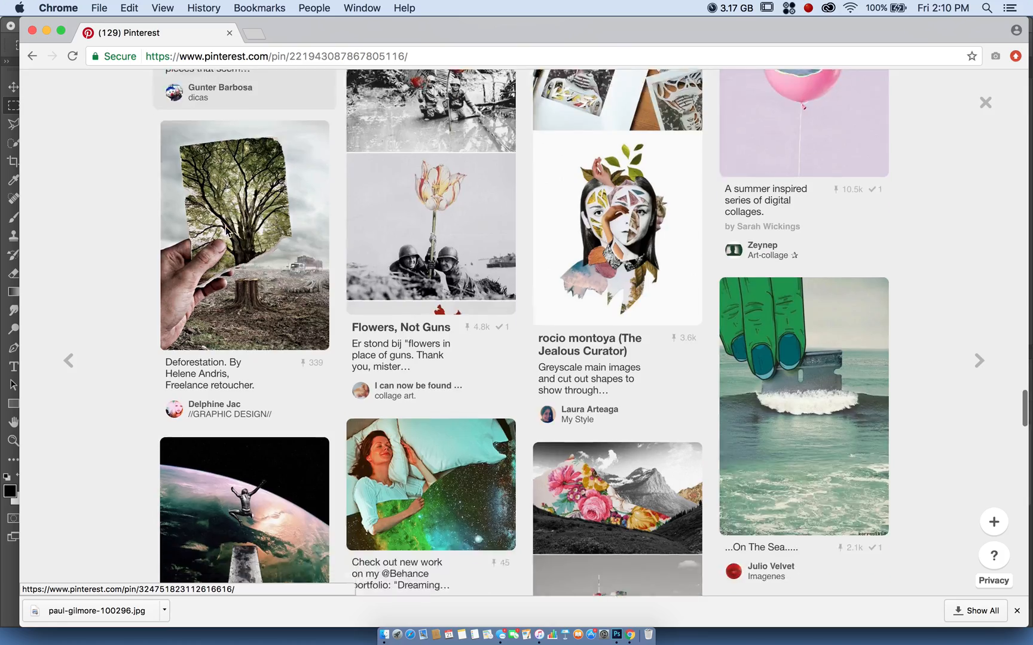
pyautogui.scroll(-8, 226, 232)
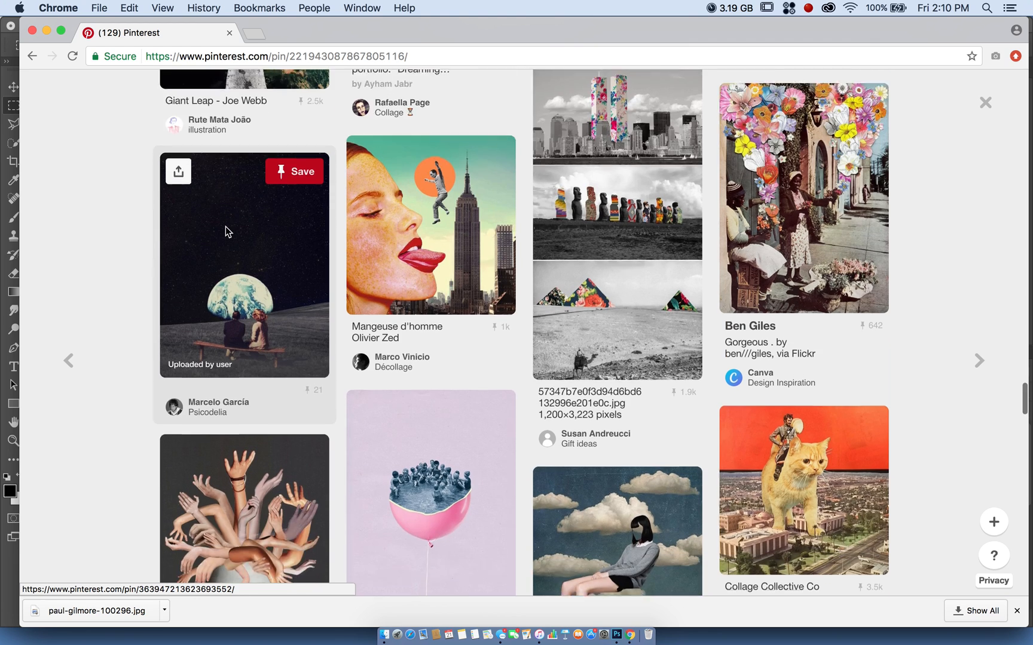
pyautogui.scroll(-3, 225, 227)
pyautogui.click(225, 227)
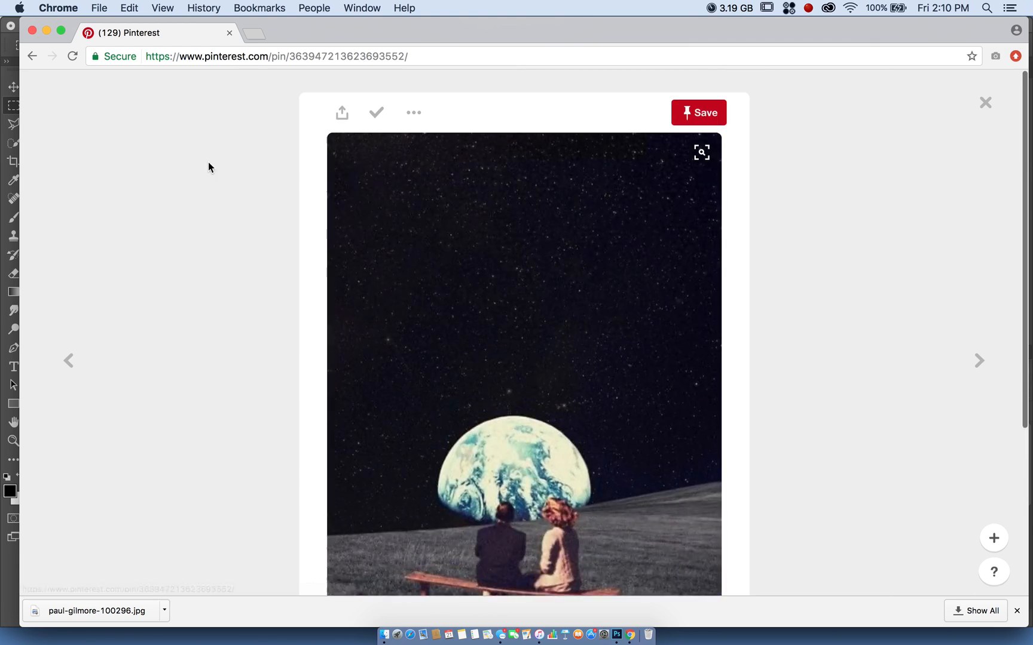
# Skim the space-themed pins related to the Earth-watching couple and open the collage of a diver above a baby's open head.
pyautogui.scroll(-8, 208, 168)
pyautogui.scroll(-15, 208, 170)
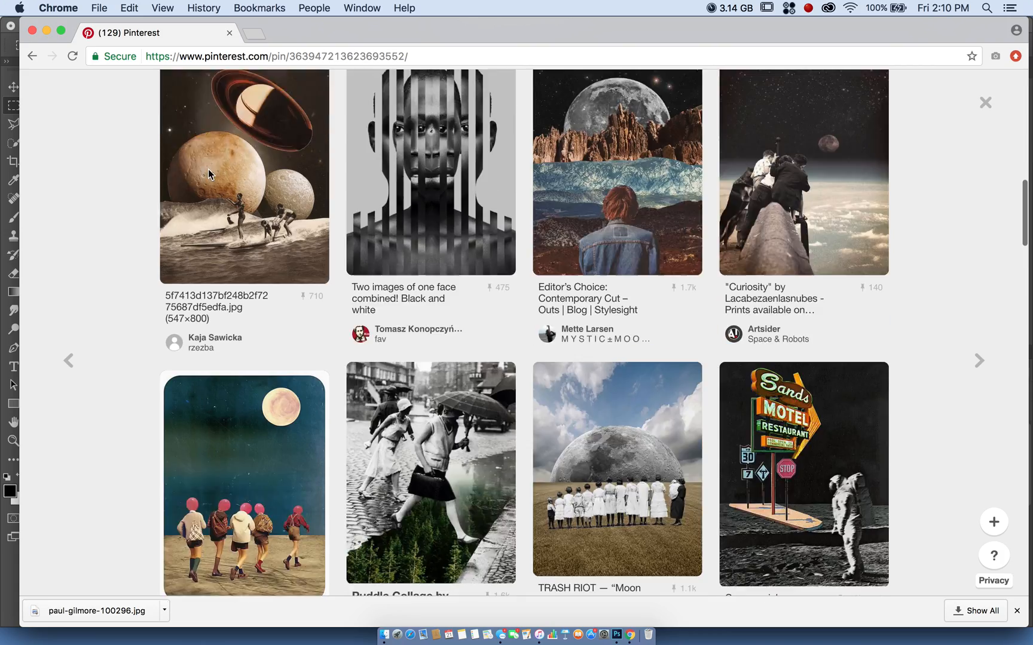
pyautogui.scroll(-15, 208, 173)
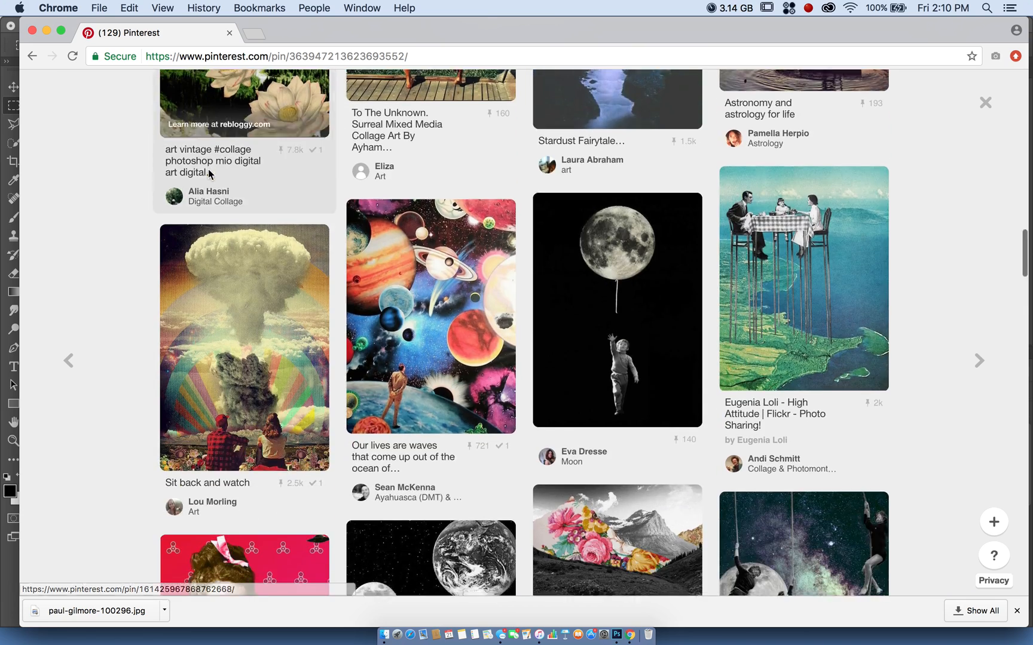
pyautogui.scroll(-15, 208, 173)
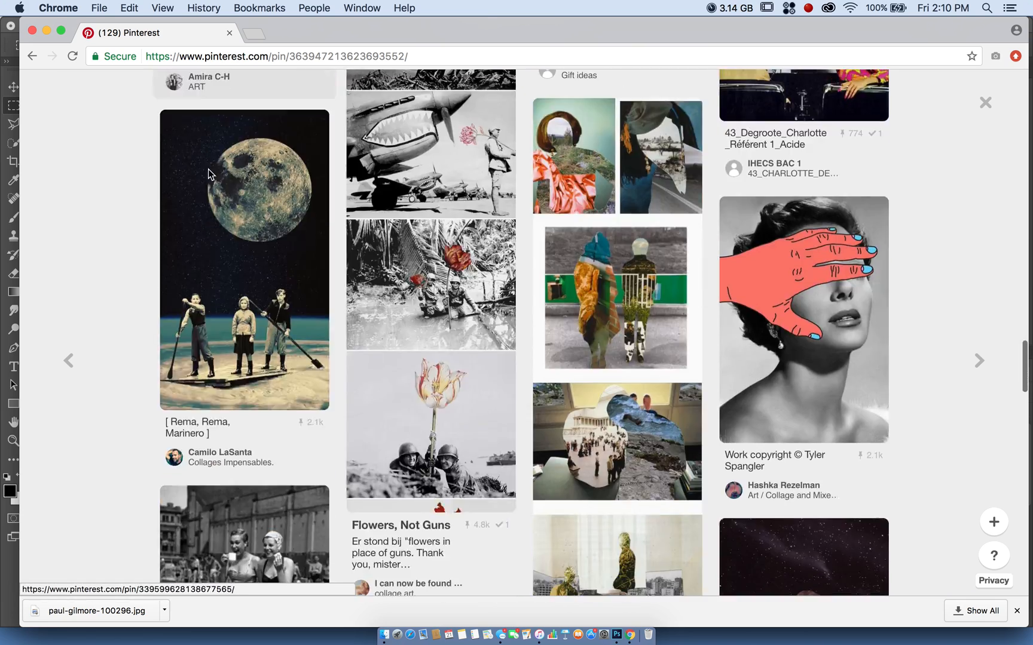
pyautogui.scroll(-10, 231, 168)
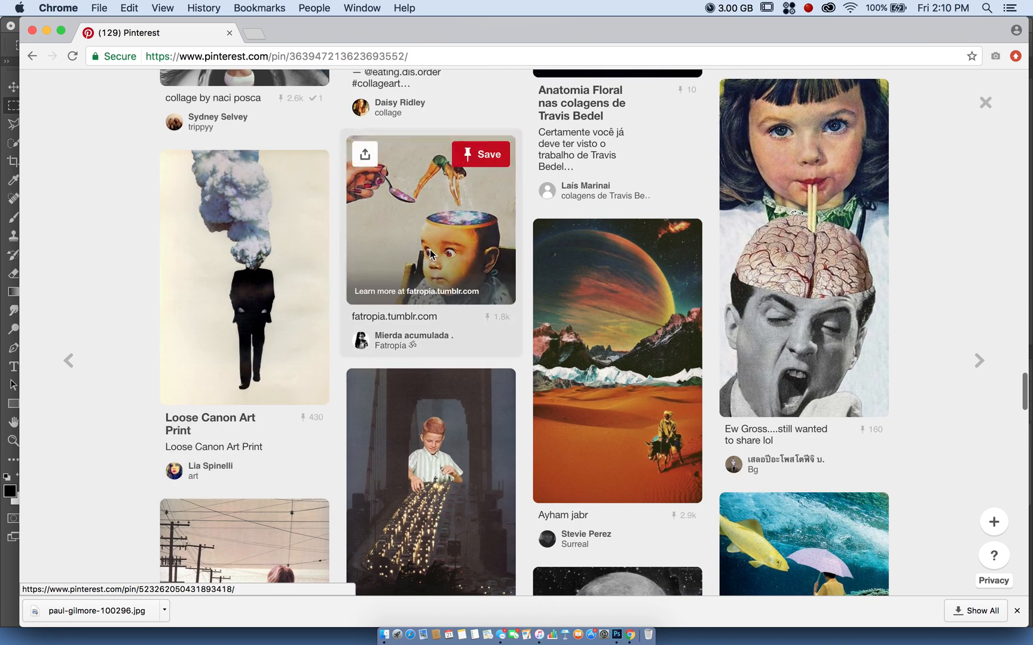
pyautogui.click(431, 254)
# Study the surreal collages related to the baby's-head pin and open the one of hands slicing a mushroom cloud.
pyautogui.scroll(-15, 192, 283)
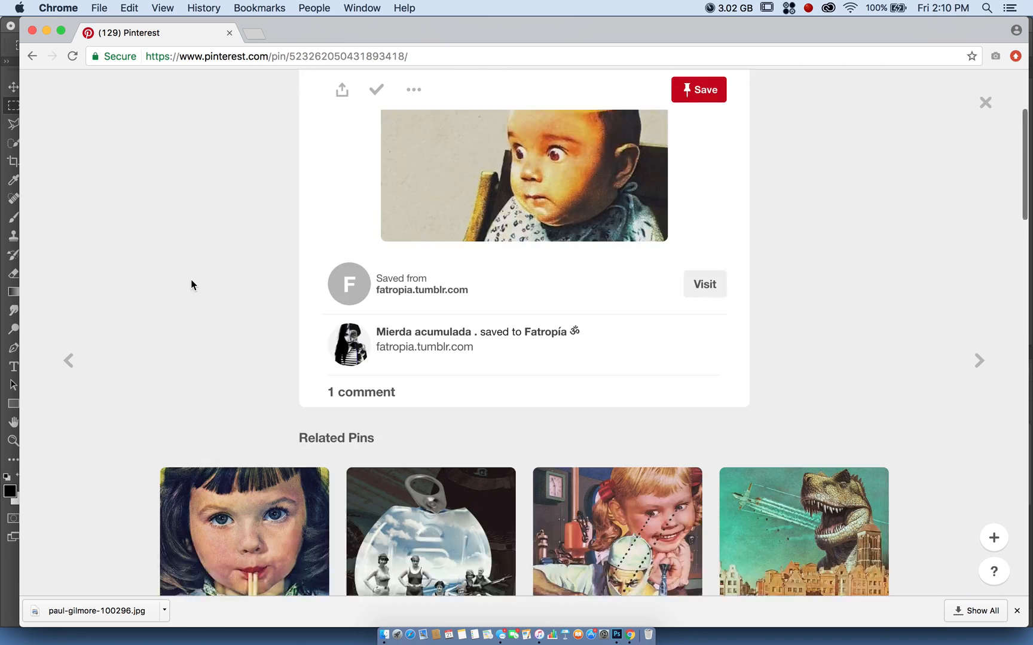
pyautogui.scroll(-12, 191, 284)
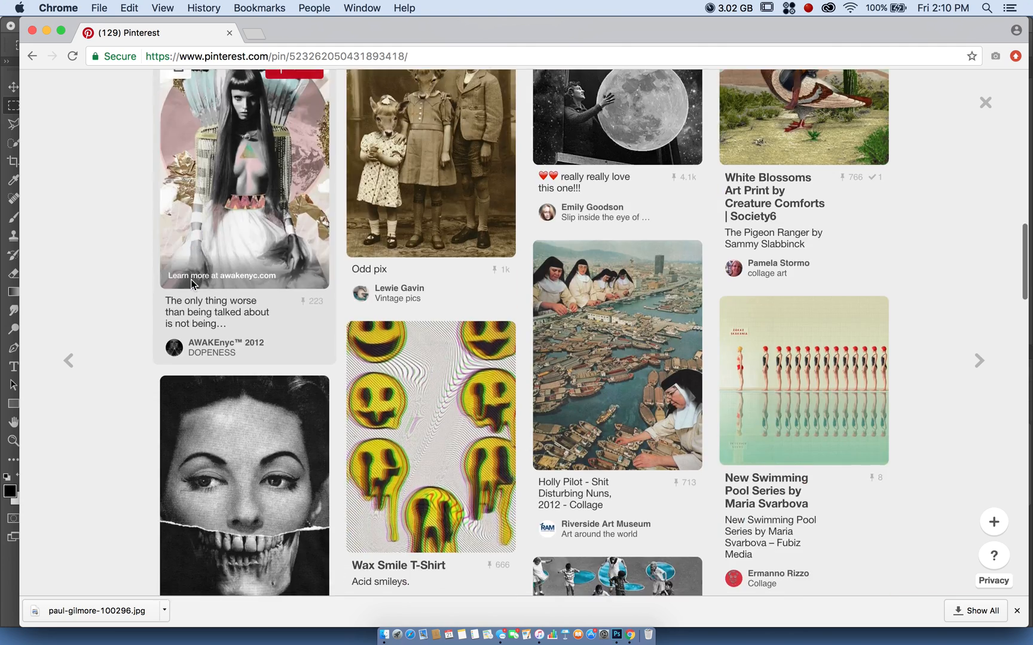
pyautogui.scroll(-18, 191, 284)
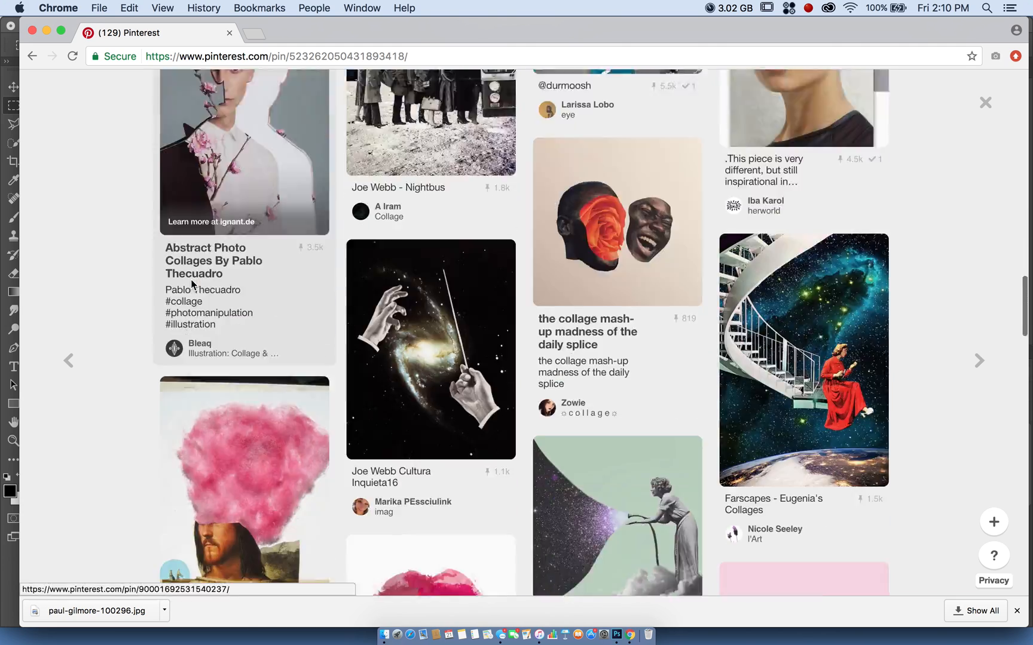
pyautogui.scroll(-17, 191, 284)
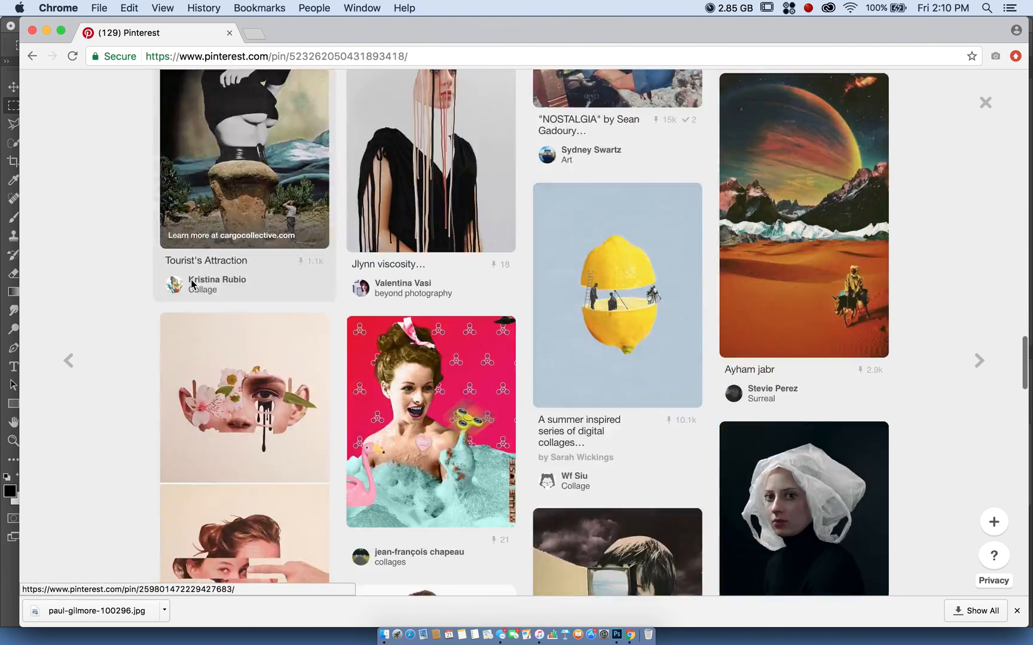
pyautogui.scroll(-13, 191, 280)
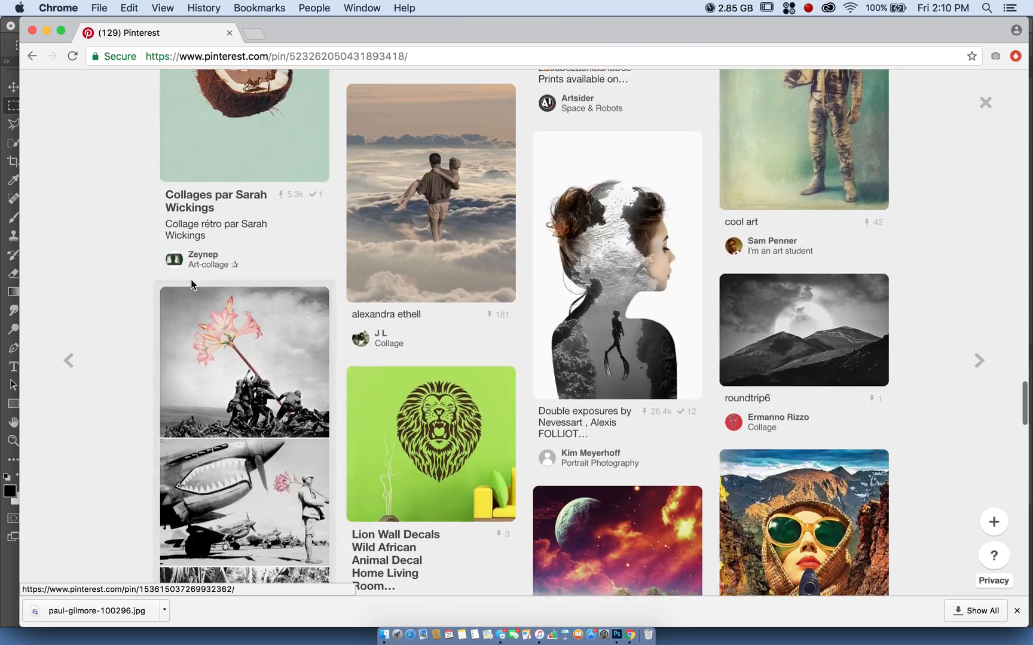
pyautogui.scroll(-20, 191, 284)
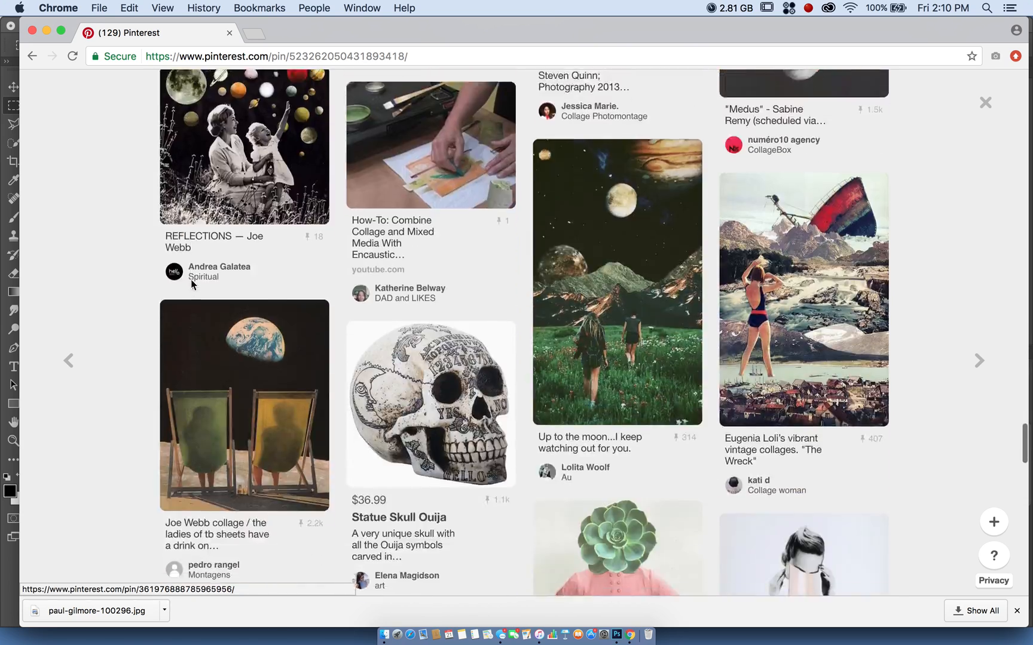
pyautogui.scroll(-10, 192, 284)
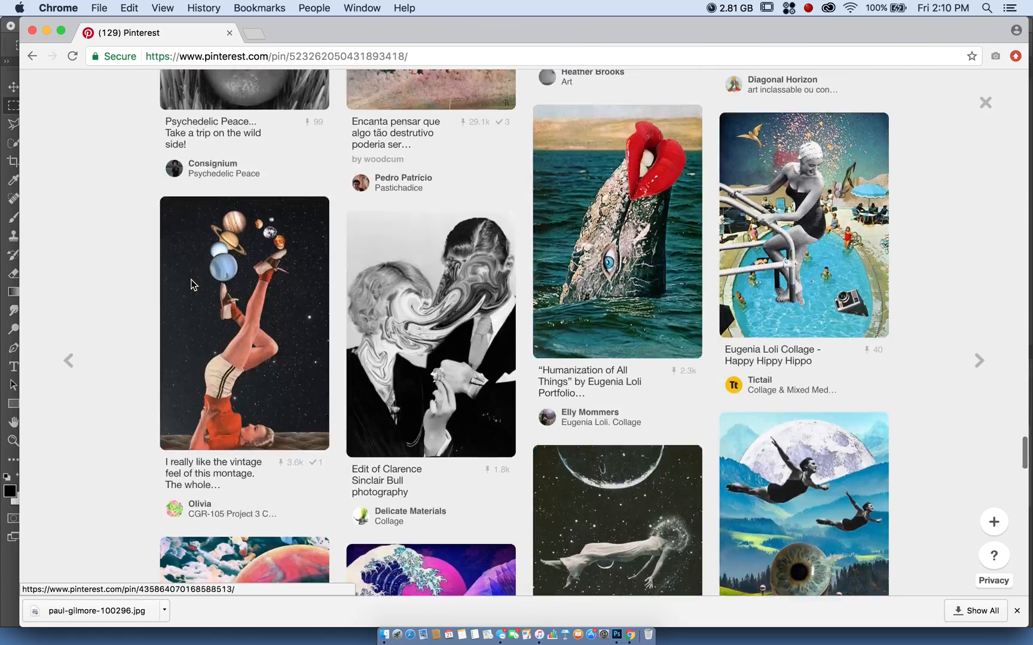
pyautogui.scroll(6, 191, 284)
pyautogui.scroll(4, 191, 284)
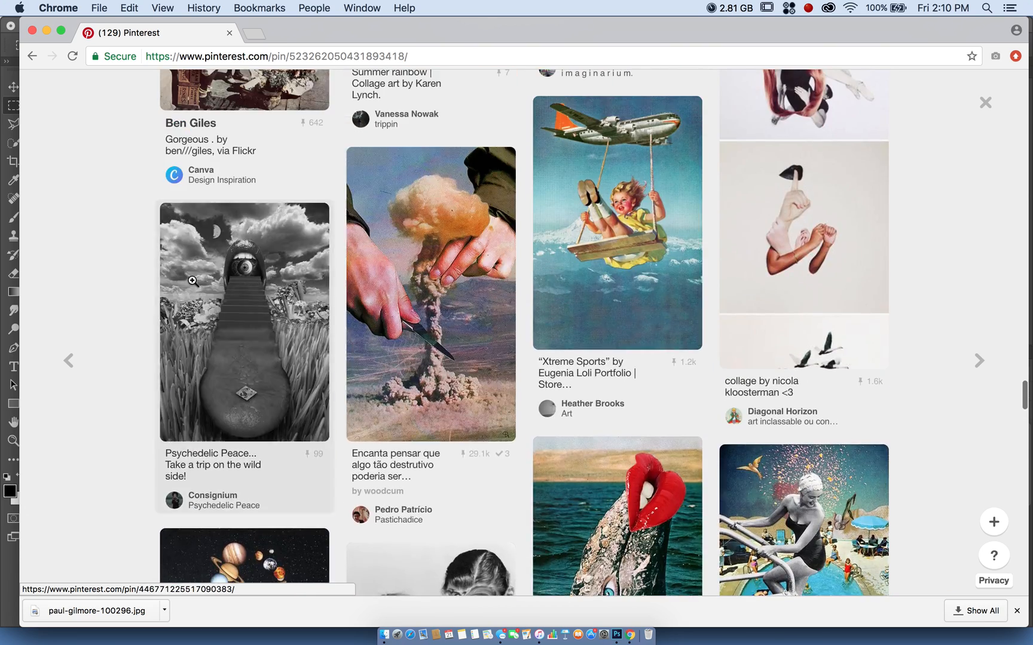
pyautogui.click(436, 230)
# Skim the pins related to the mushroom-cloud collage and open Olivier Zed's giant astronaut and pink elephants collage.
pyautogui.scroll(-15, 80, 280)
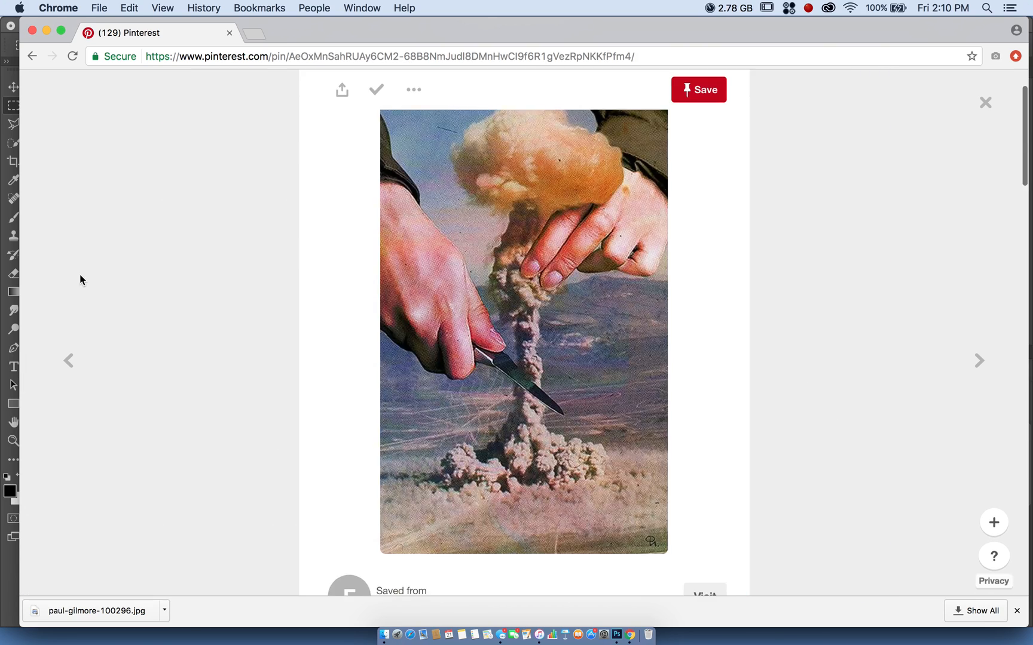
pyautogui.scroll(-20, 81, 279)
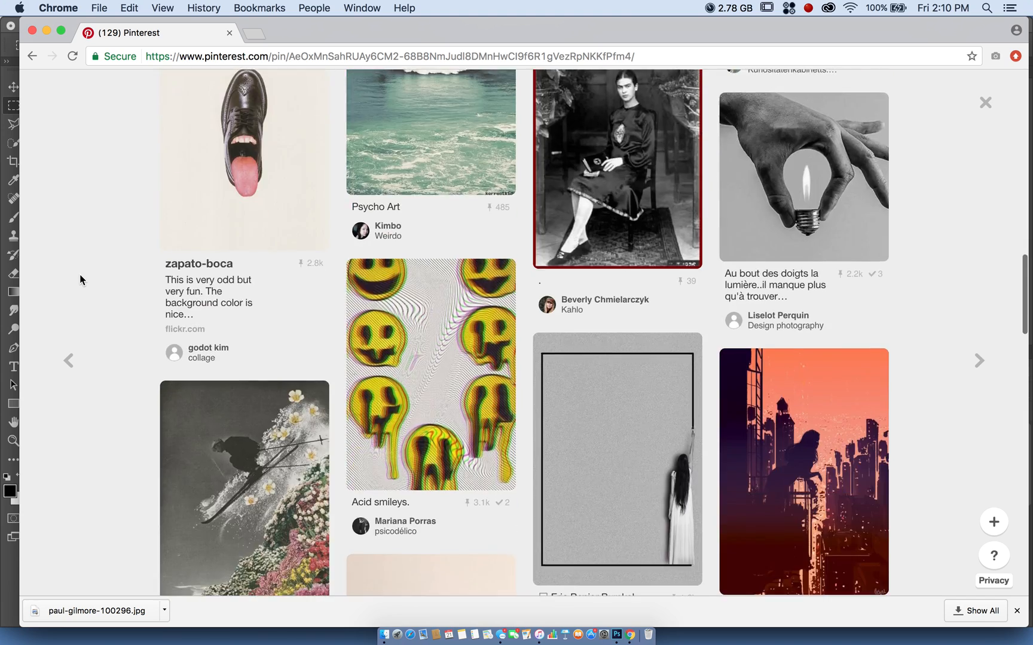
pyautogui.scroll(-18, 80, 275)
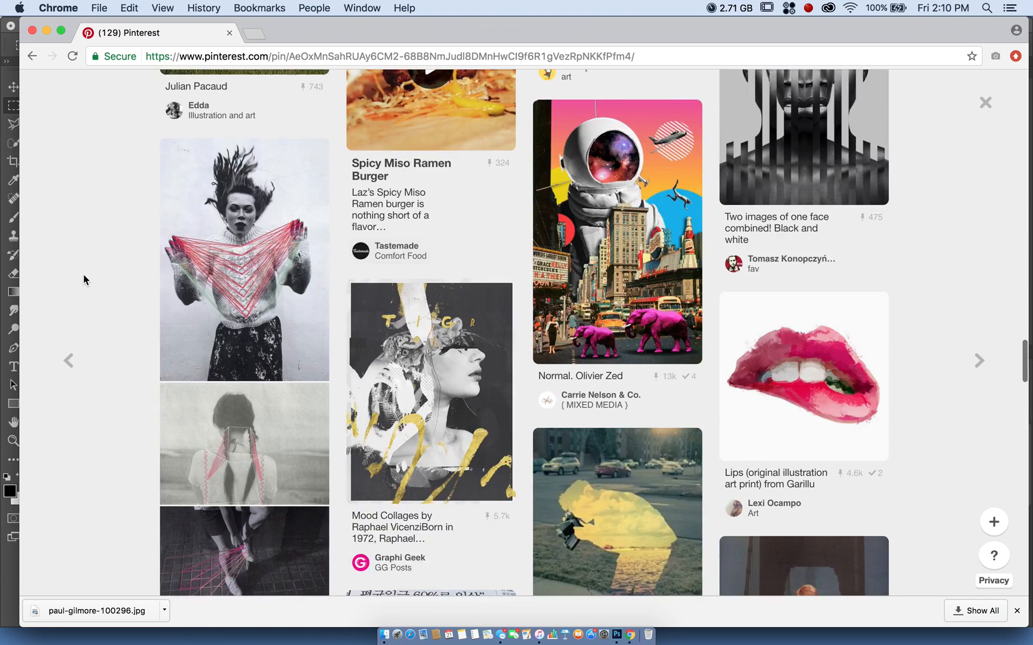
pyautogui.click(615, 239)
# Skim the pins related to the astronaut and pink elephants collage and open the one of a blonde woman covered in dripping rainbow paint.
pyautogui.scroll(-3, 216, 172)
pyautogui.scroll(4, 216, 172)
pyautogui.scroll(-2, 216, 172)
pyautogui.scroll(-2, 215, 171)
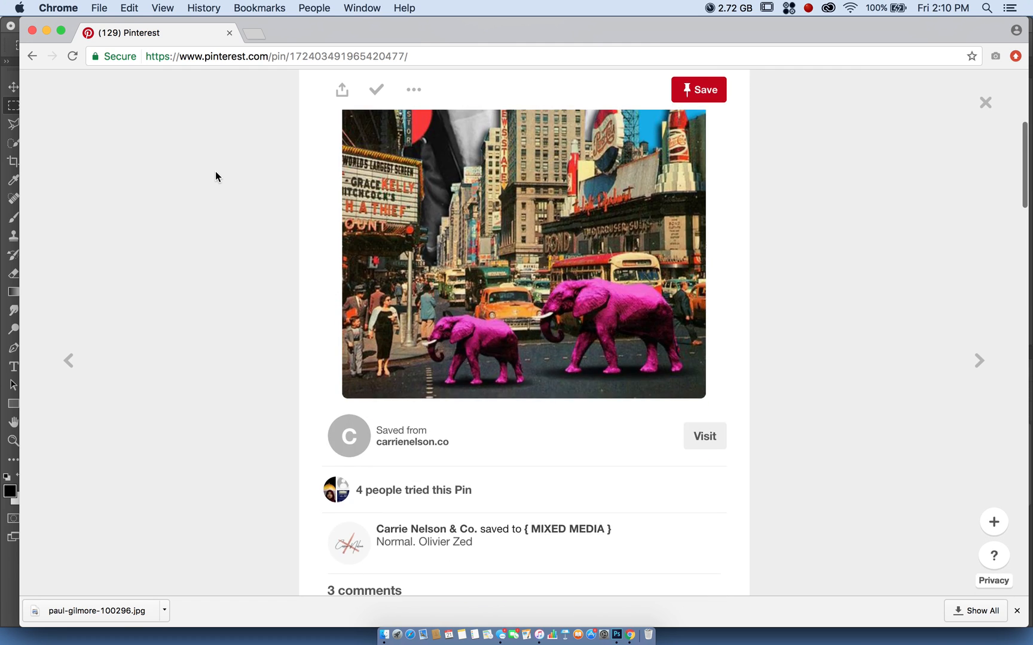
pyautogui.scroll(-10, 216, 170)
pyautogui.scroll(-17, 215, 171)
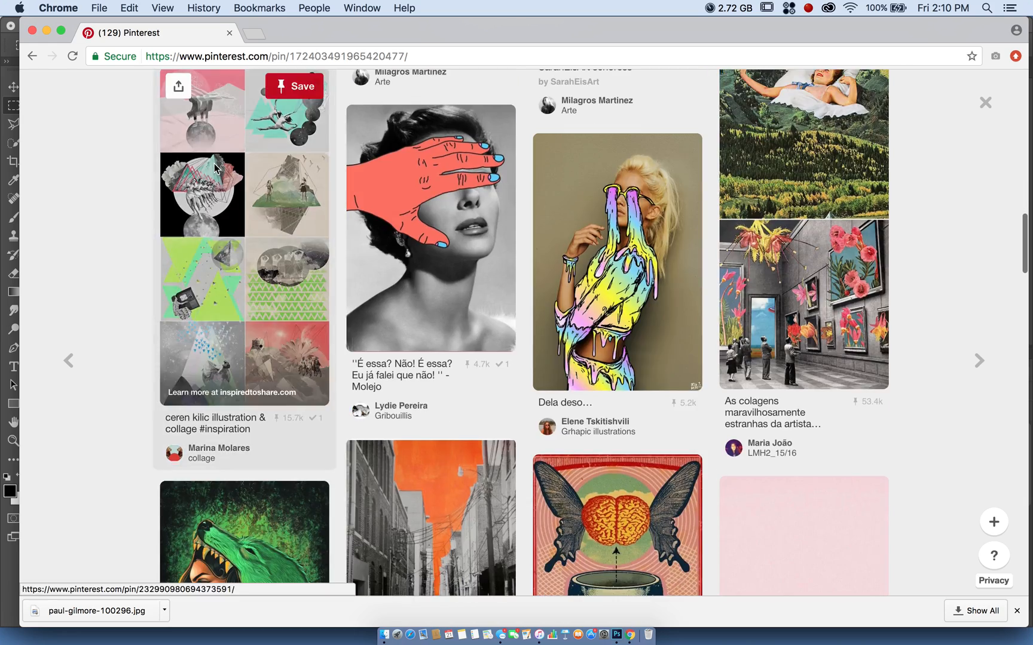
pyautogui.scroll(14, 214, 167)
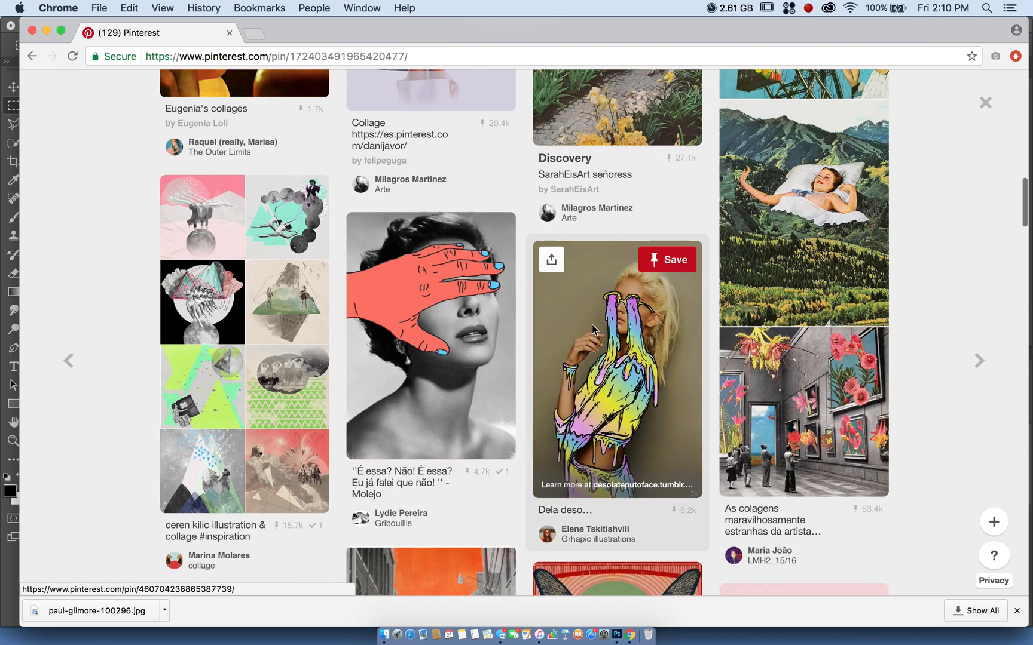
pyautogui.click(586, 320)
# Look through the pins related to the dripping-paint woman, studying the melting illustrations drawn over photographs.
pyautogui.scroll(-1, 275, 180)
pyautogui.scroll(-4, 275, 181)
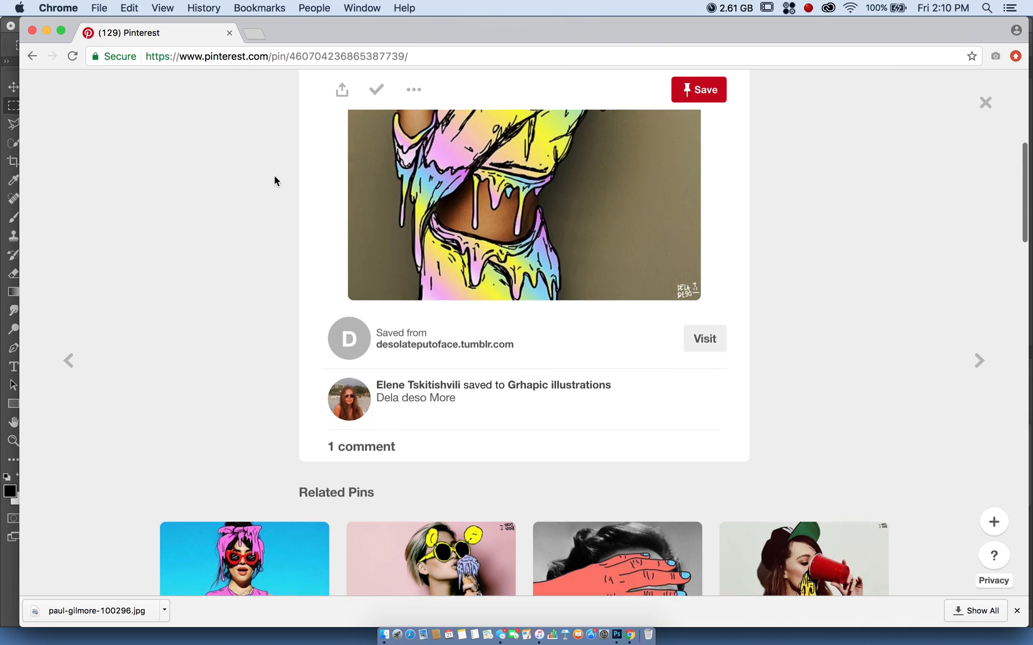
pyautogui.scroll(-4, 640, 279)
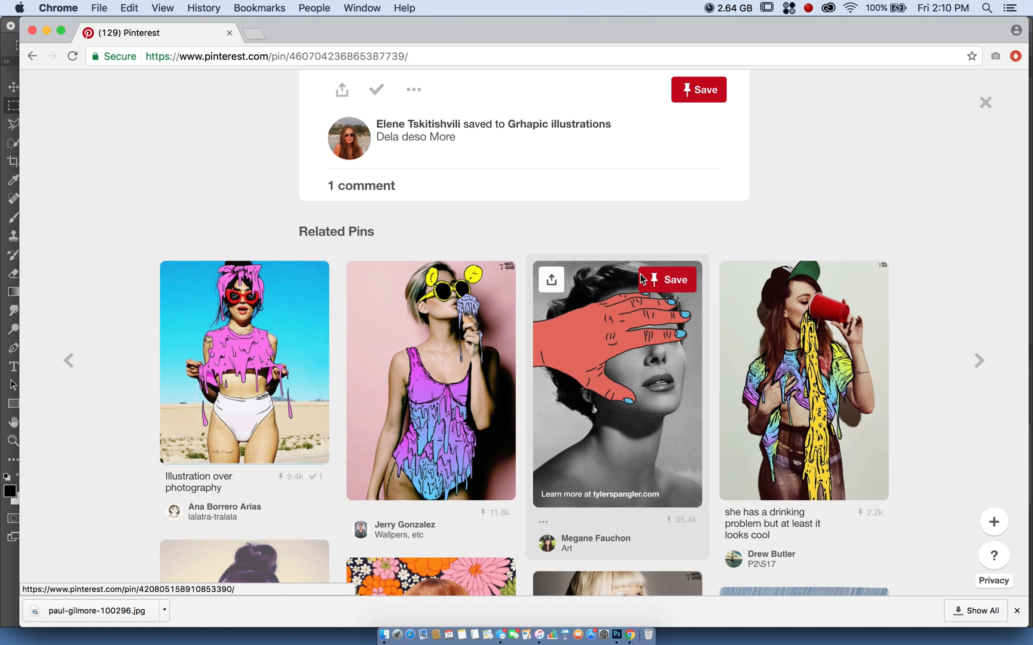
pyautogui.scroll(-6, 245, 376)
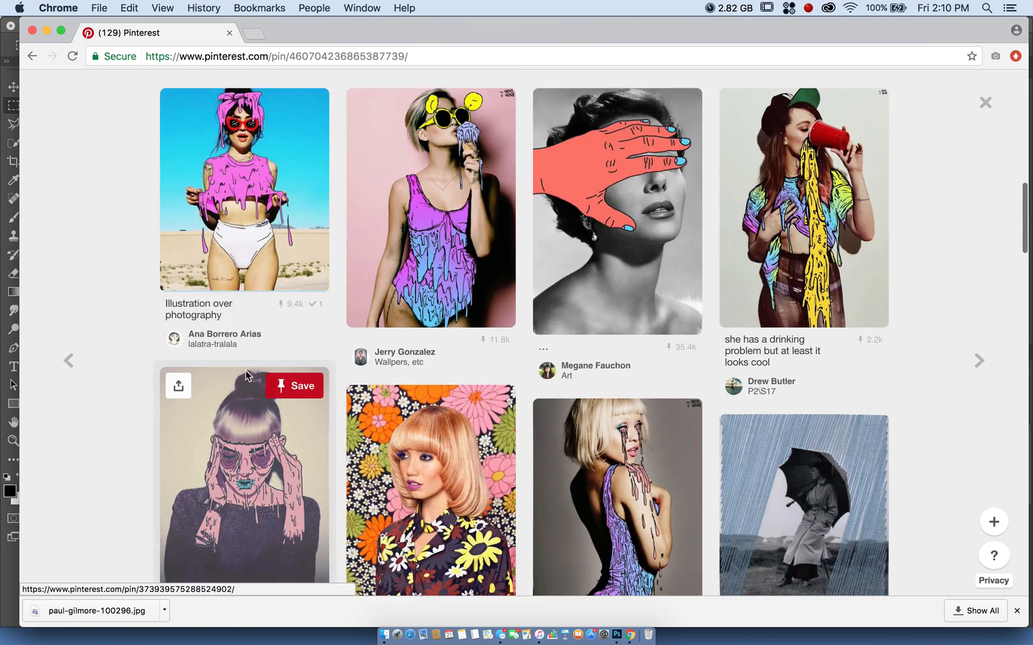
pyautogui.scroll(-13, 245, 377)
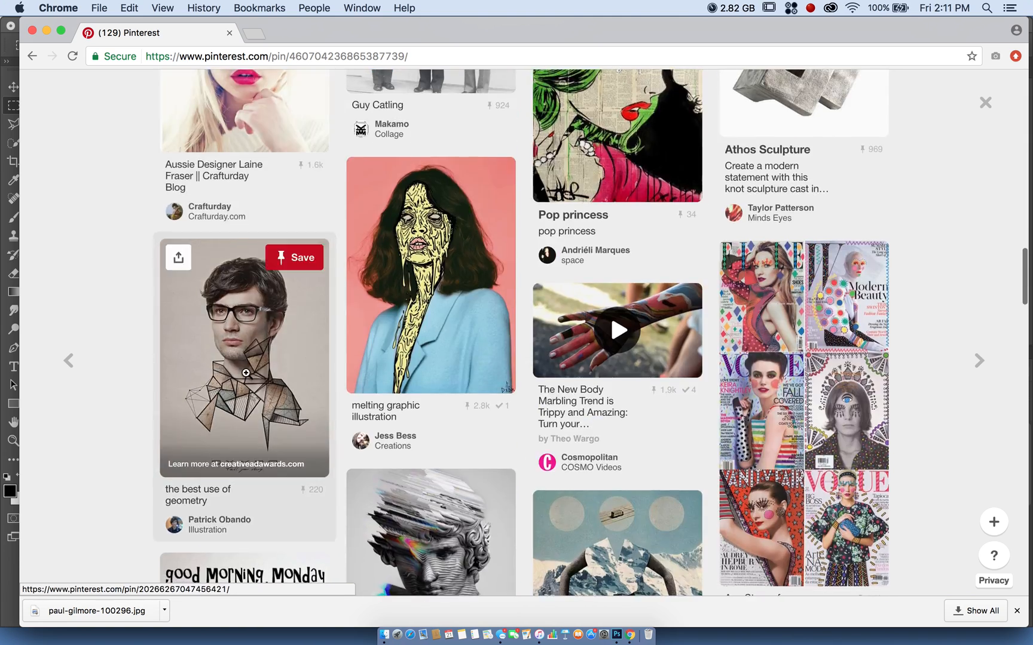
pyautogui.scroll(-4, 246, 376)
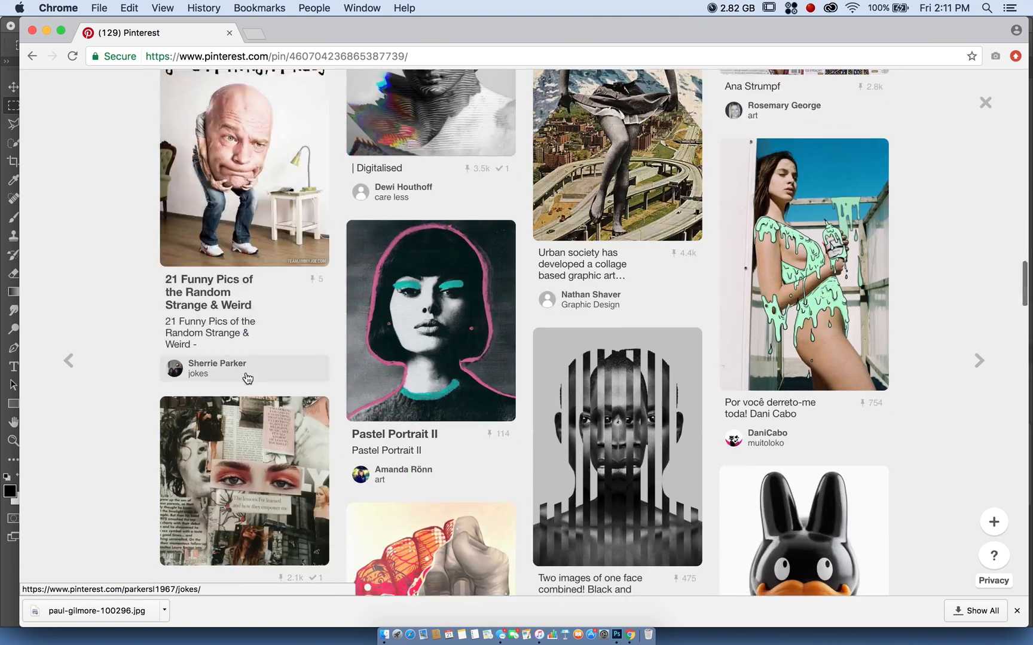
pyautogui.scroll(-13, 245, 376)
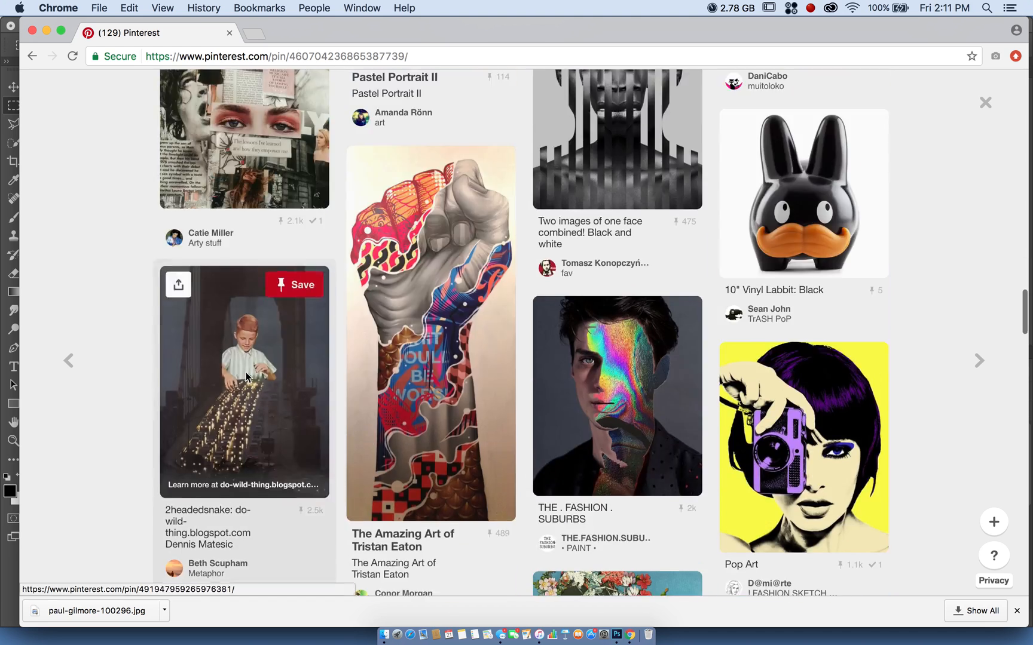
pyautogui.scroll(-20, 246, 377)
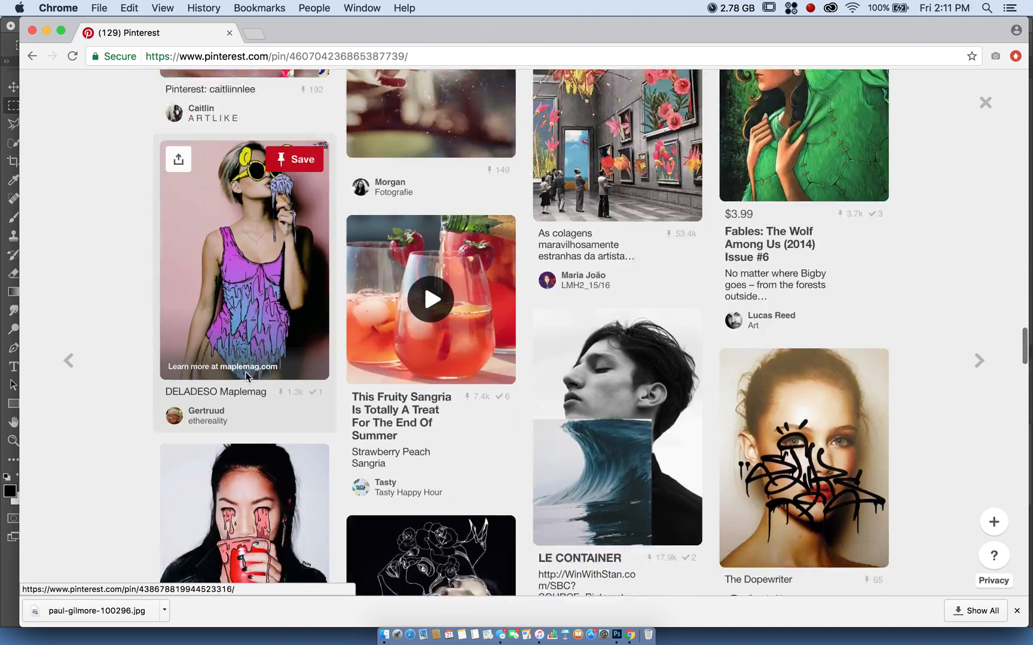
pyautogui.scroll(-6, 246, 377)
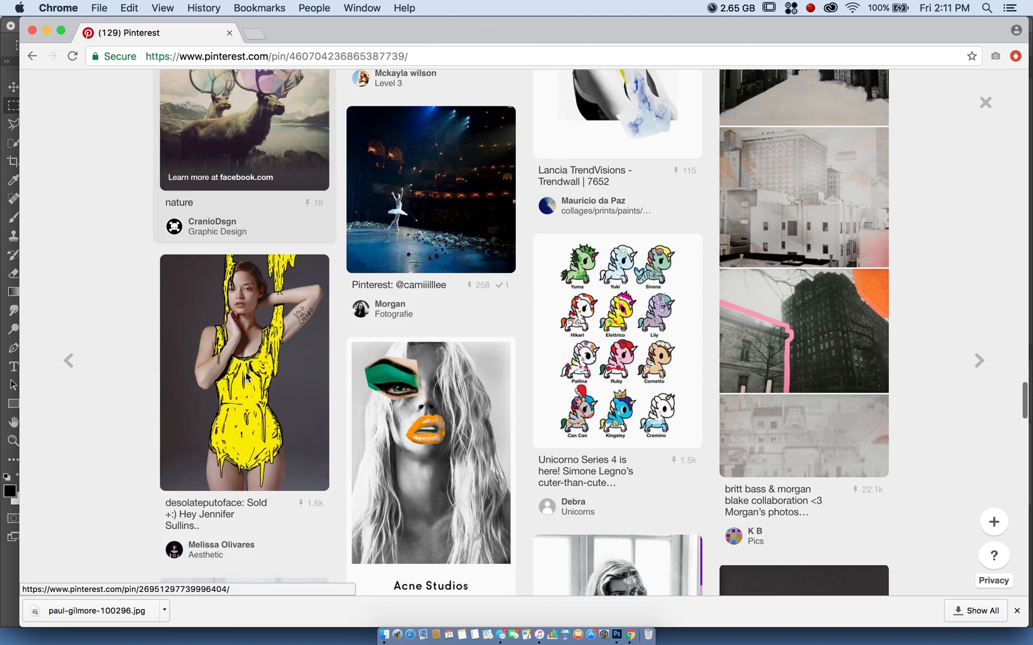
pyautogui.scroll(-15, 246, 376)
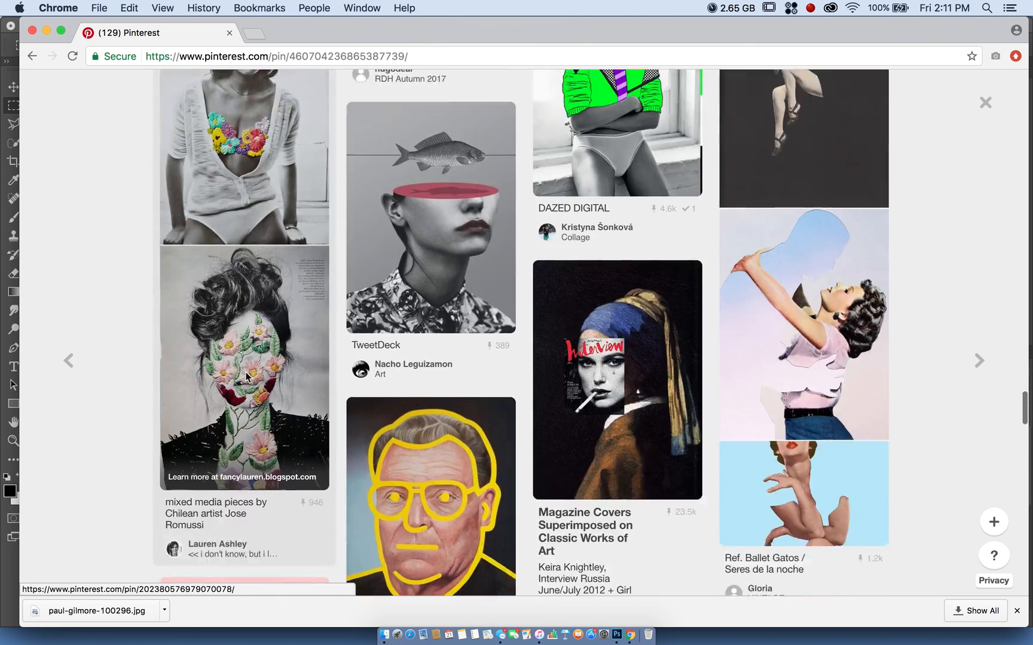
pyautogui.scroll(-4, 246, 376)
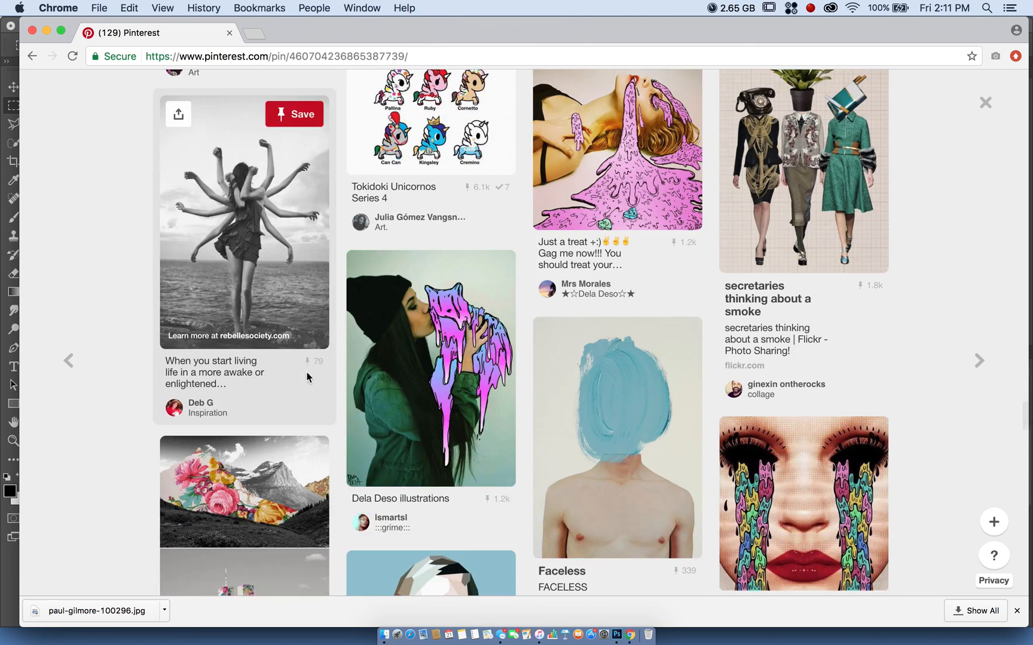
# Open the website deladeso.com belonging to the artist of the dripping illustrations.
pyautogui.click(484, 57)
pyautogui.write('deladesi')
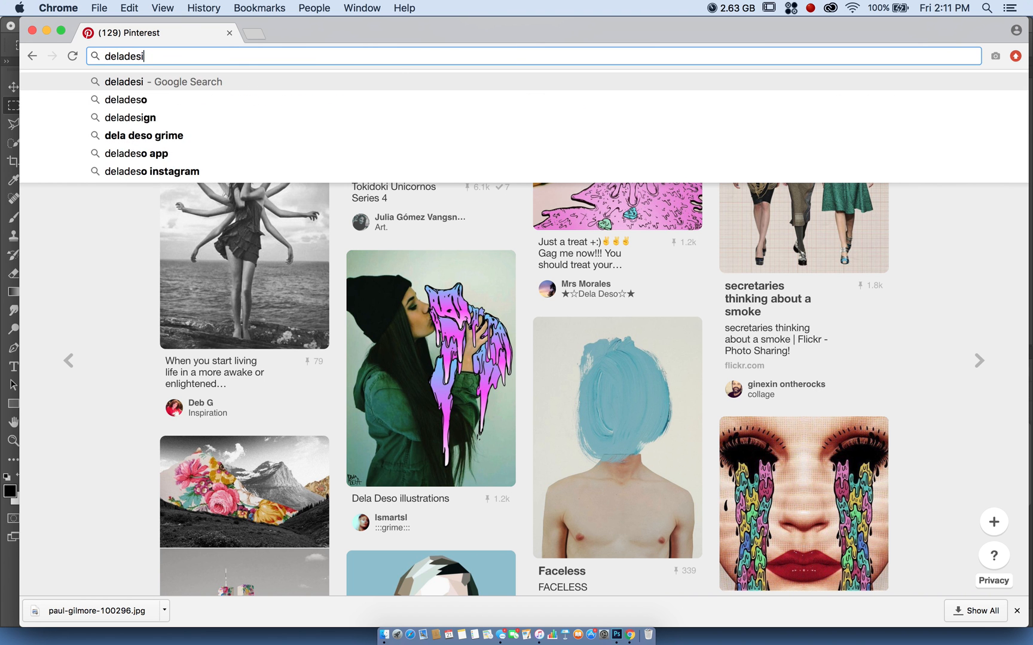
pyautogui.press('Return')
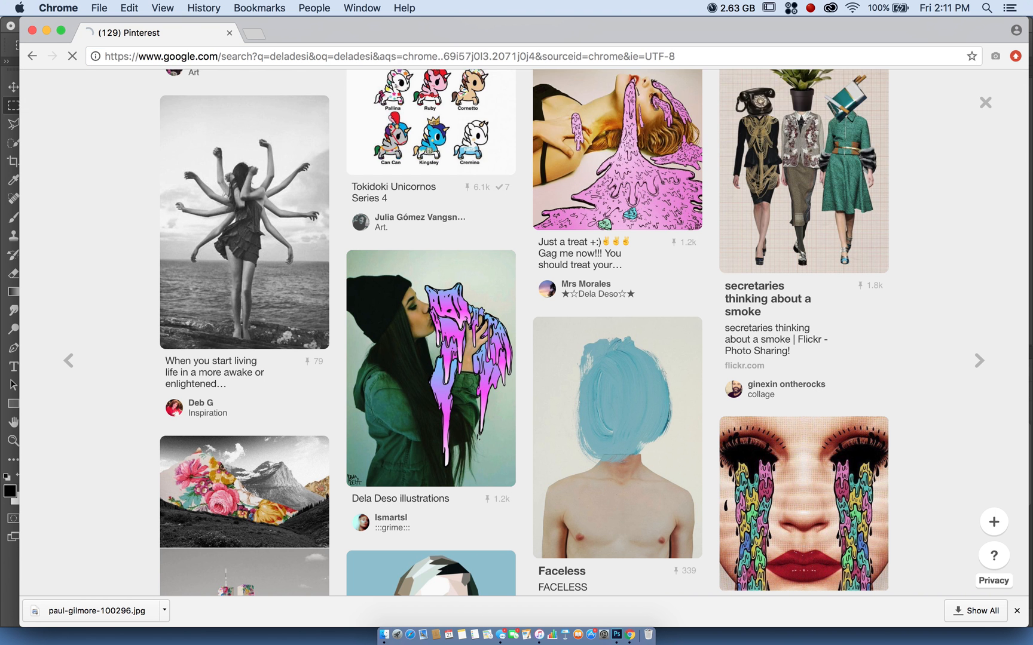
pyautogui.write('o.com')
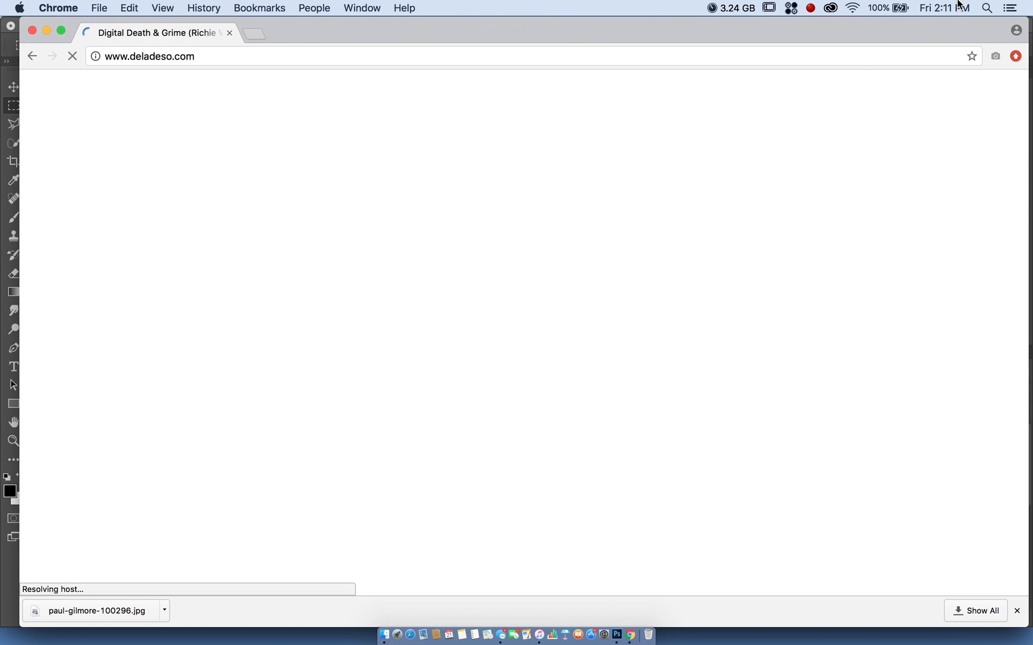
# Turn the computer's Wi-Fi off and check the Wi-Fi status while the website is having trouble loading.
pyautogui.click(853, 8)
pyautogui.click(804, 39)
pyautogui.click(853, 8)
pyautogui.click(855, 14)
pyautogui.click(853, 11)
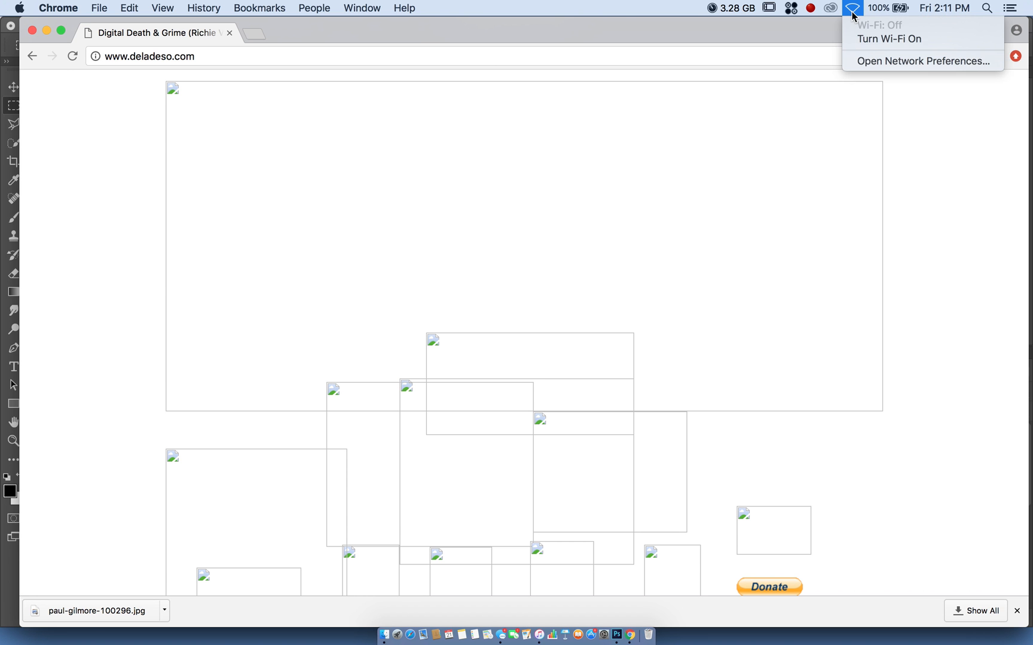
pyautogui.click(597, 49)
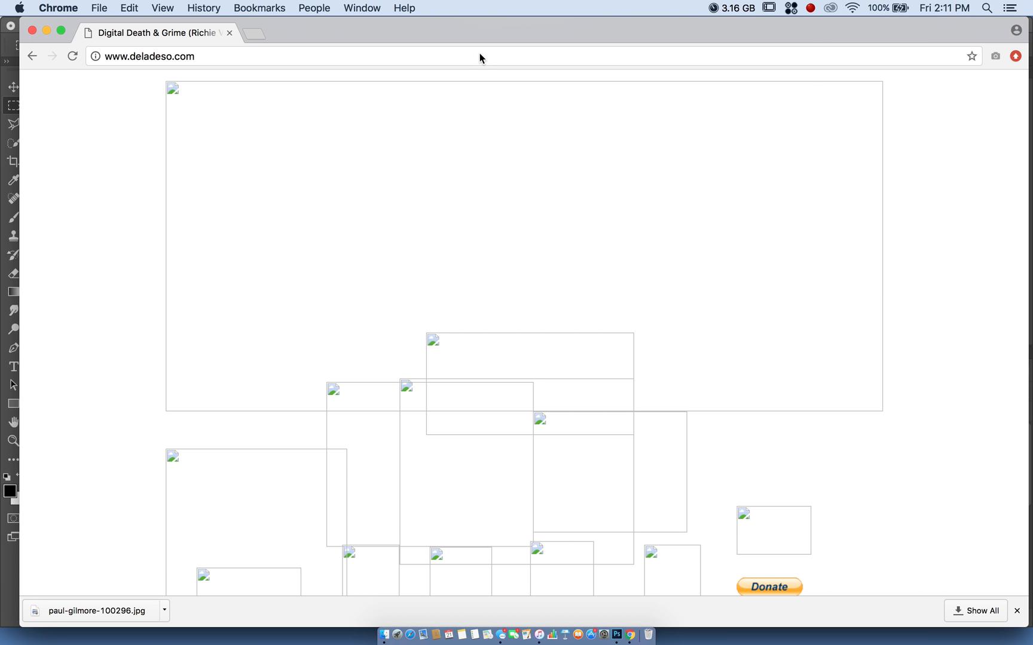
pyautogui.click(478, 55)
pyautogui.press('Return')
pyautogui.scroll(-6, 358, 230)
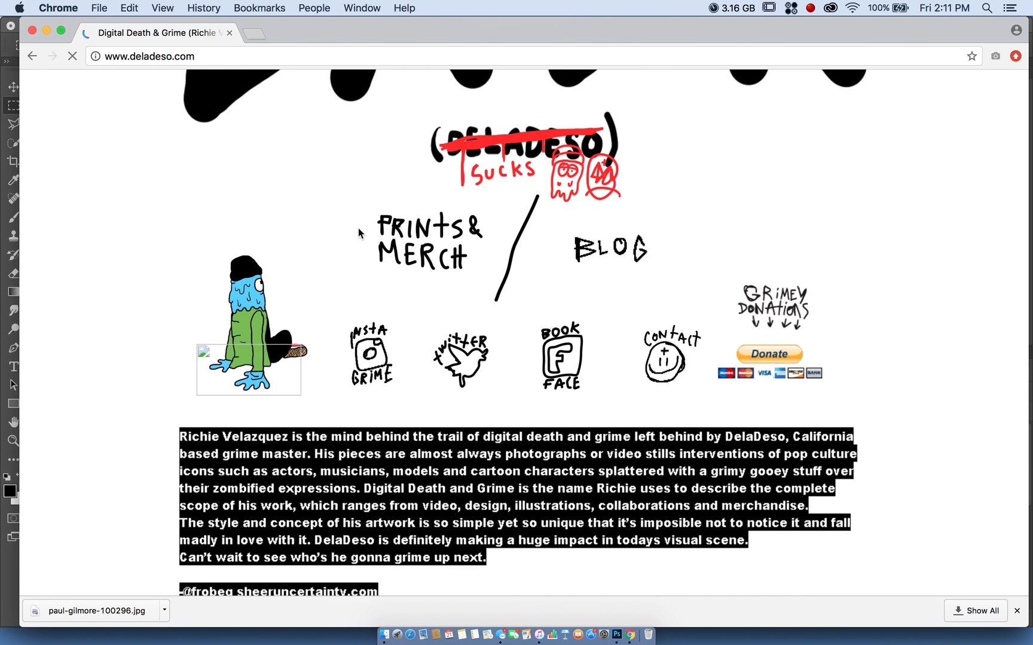
pyautogui.scroll(-4, 358, 230)
pyautogui.click(295, 60)
pyautogui.press('Return')
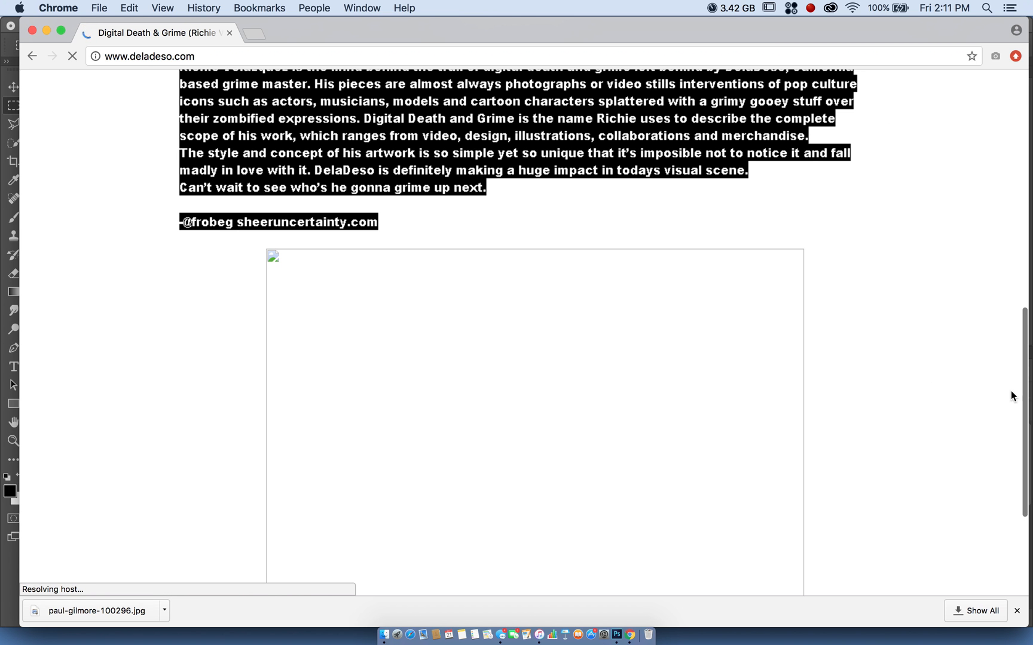
pyautogui.click(692, 60)
pyautogui.press('Return')
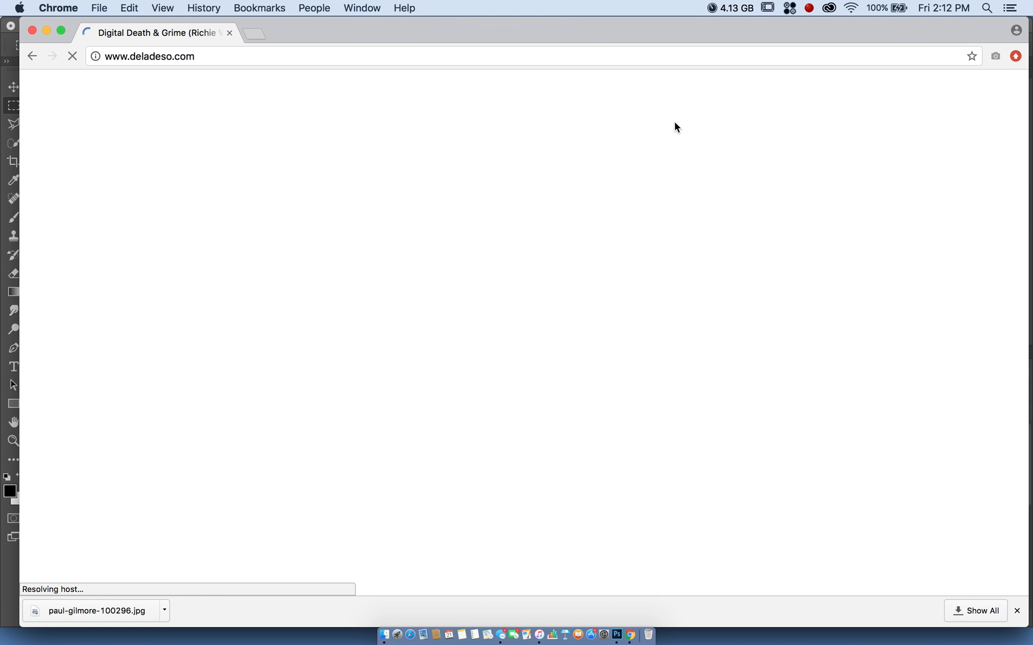
pyautogui.click(581, 56)
pyautogui.press('Return')
# Turn the Wi-Fi off and back on to restore the connection for the website.
pyautogui.click(852, 7)
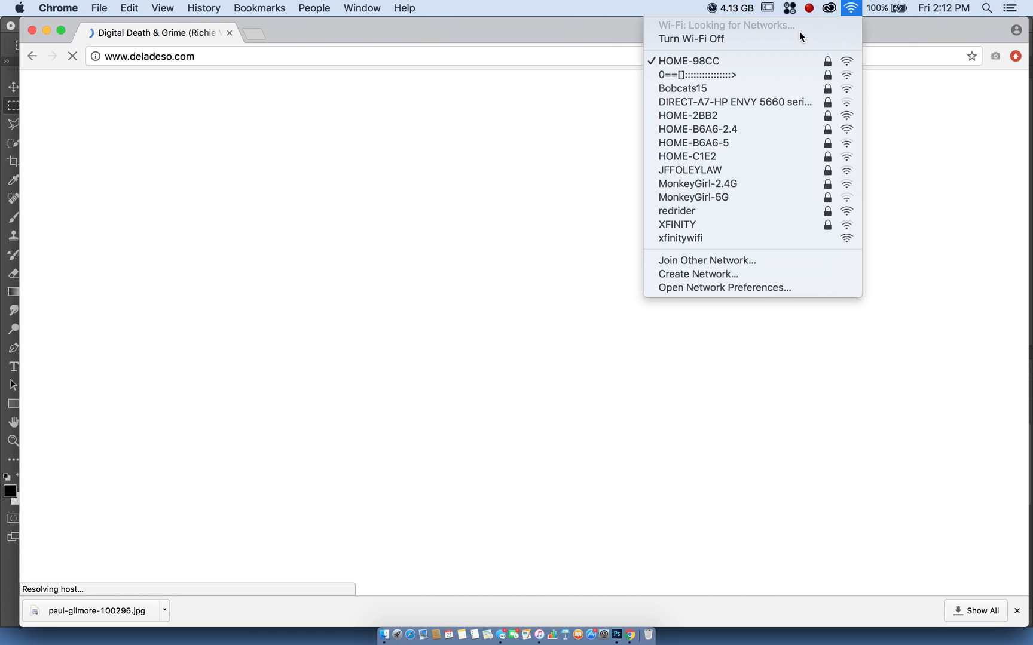
pyautogui.click(794, 36)
pyautogui.click(851, 6)
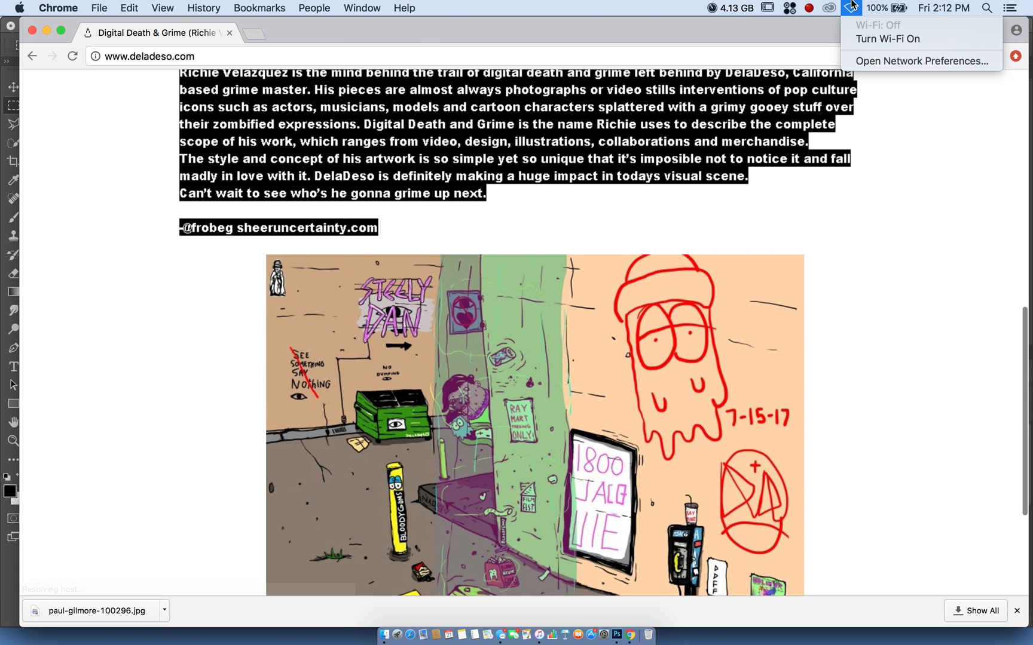
pyautogui.click(854, 39)
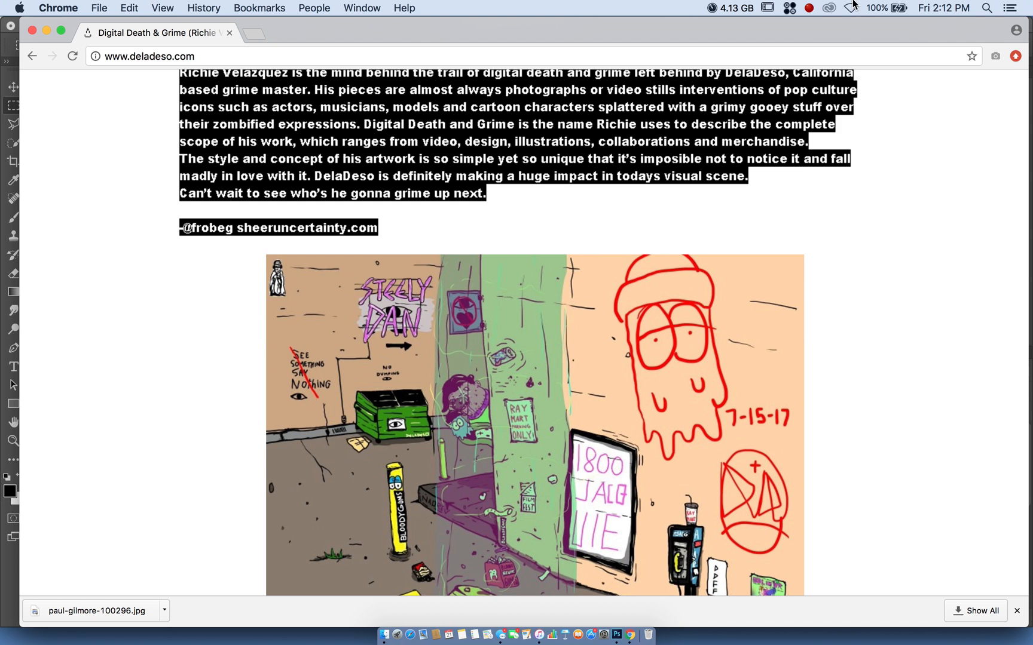
pyautogui.click(853, 5)
pyautogui.click(777, 228)
# Examine the parking-lot illustration and home page links on deladeso.com and open the artist's Instagram profile.
pyautogui.scroll(-5, 664, 167)
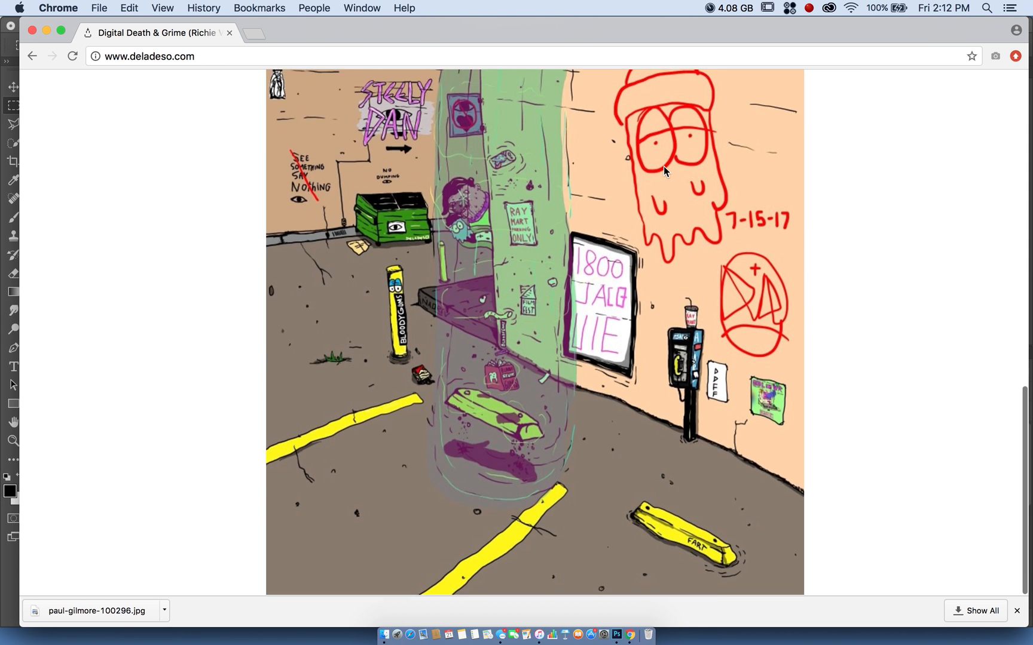
pyautogui.scroll(15, 663, 166)
pyautogui.scroll(-2, 663, 166)
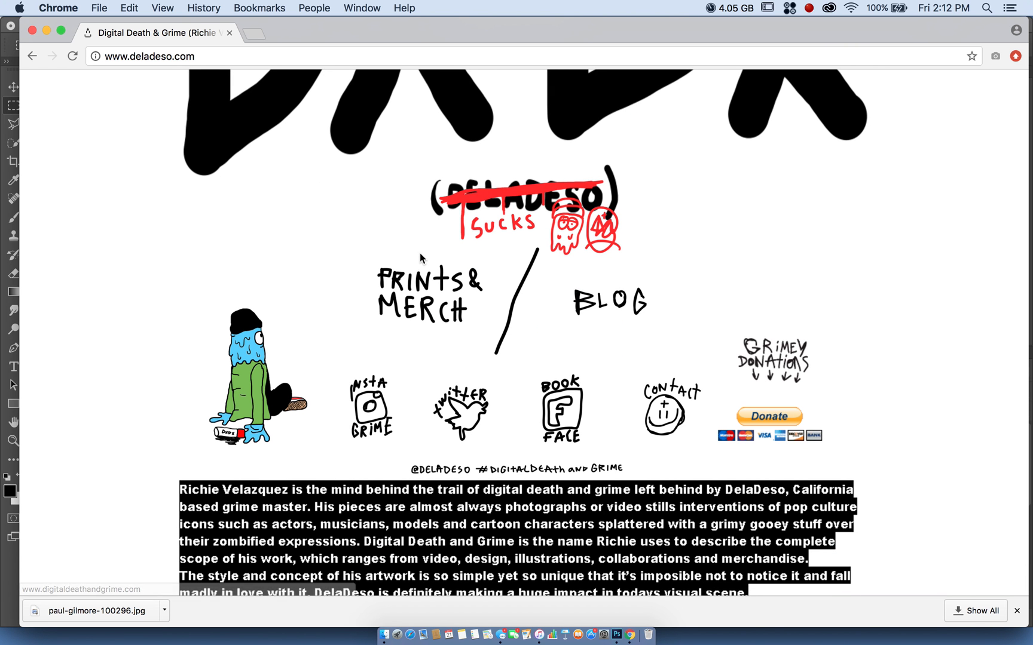
pyautogui.scroll(-1, 422, 264)
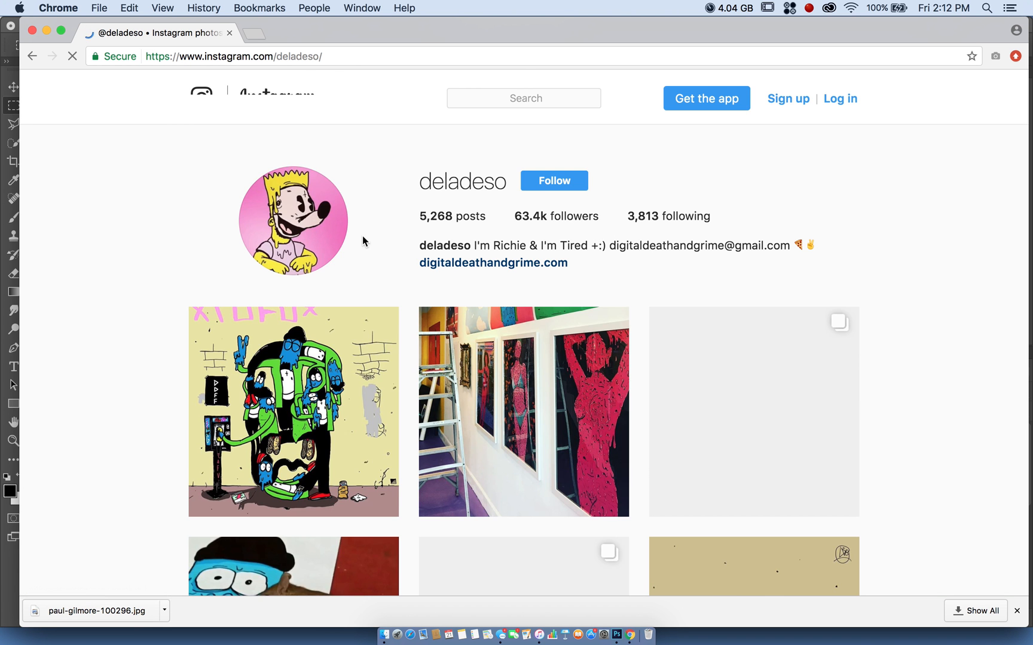
# Browse the artwork posts on the deladeso Instagram profile and load more of them.
pyautogui.scroll(-4, 295, 202)
pyautogui.scroll(-10, 295, 203)
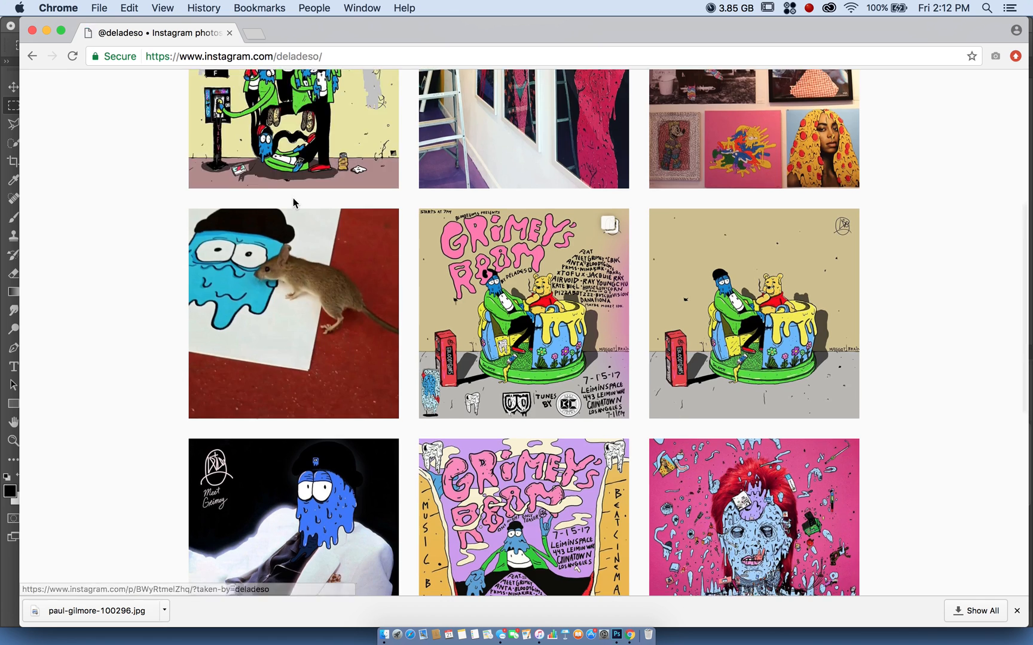
pyautogui.scroll(-7, 293, 203)
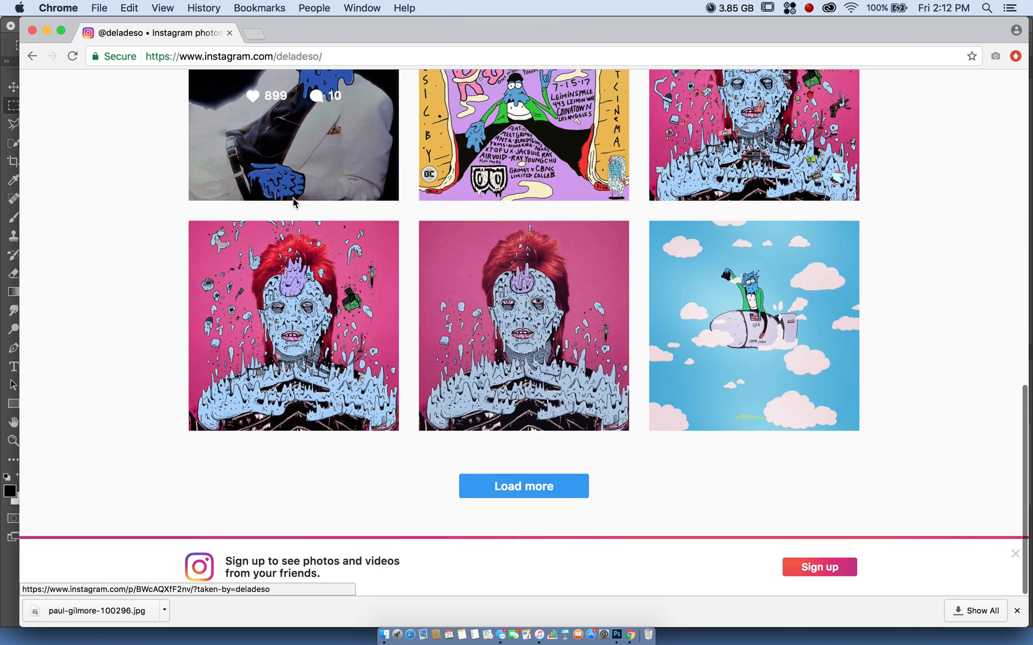
pyautogui.click(527, 488)
pyautogui.scroll(-2, 427, 254)
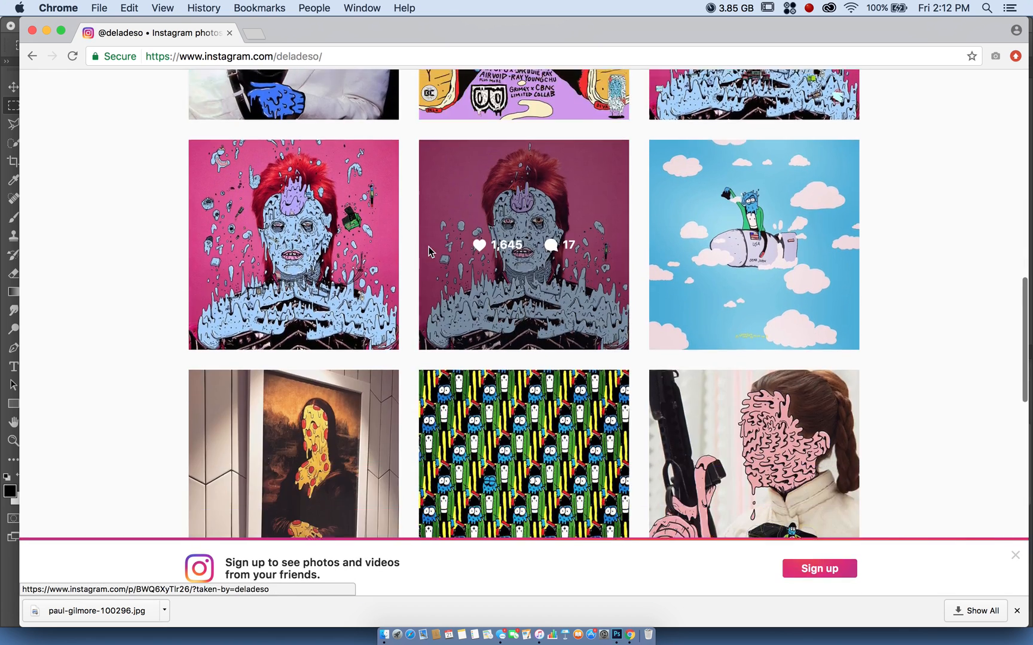
# View the post of the red-haired portrait covered in blue slime, close it, and browse further down the profile.
pyautogui.click(513, 221)
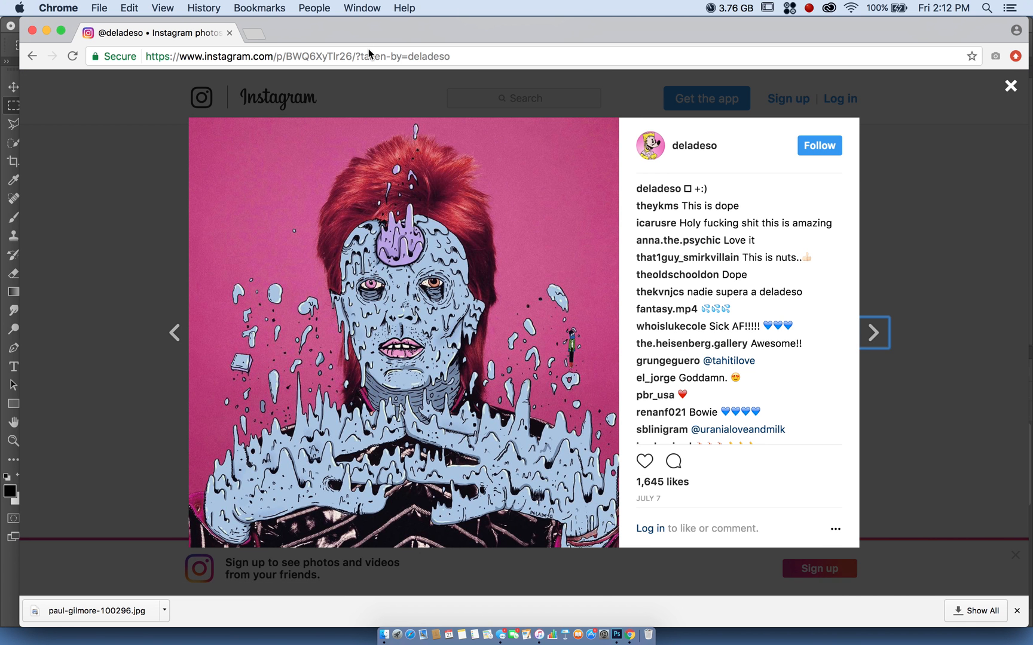
pyautogui.click(904, 180)
pyautogui.scroll(-6, 467, 189)
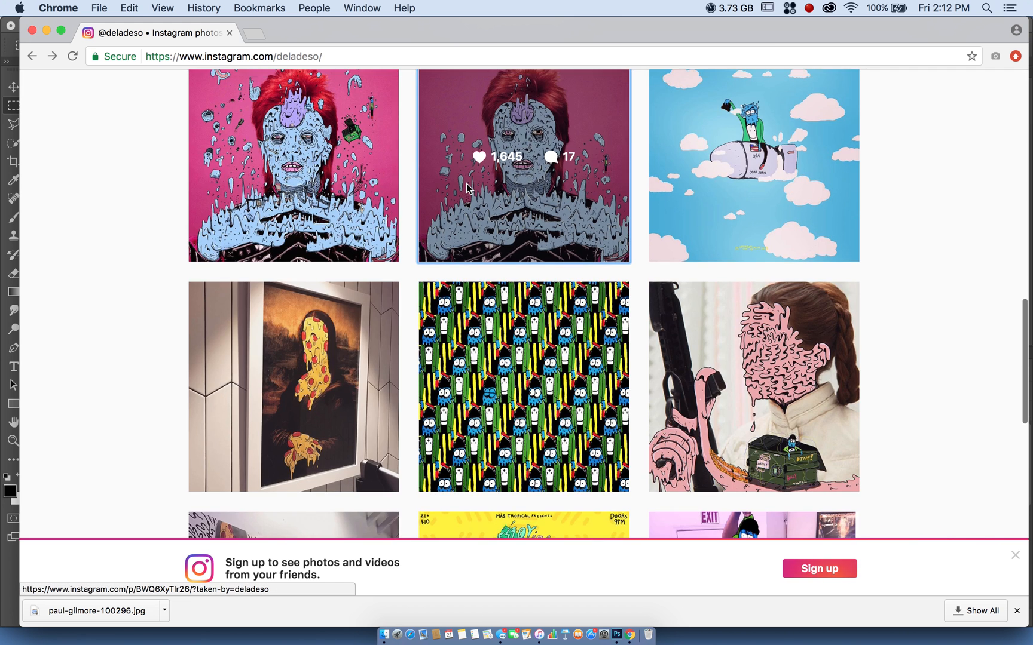
pyautogui.scroll(-10, 468, 189)
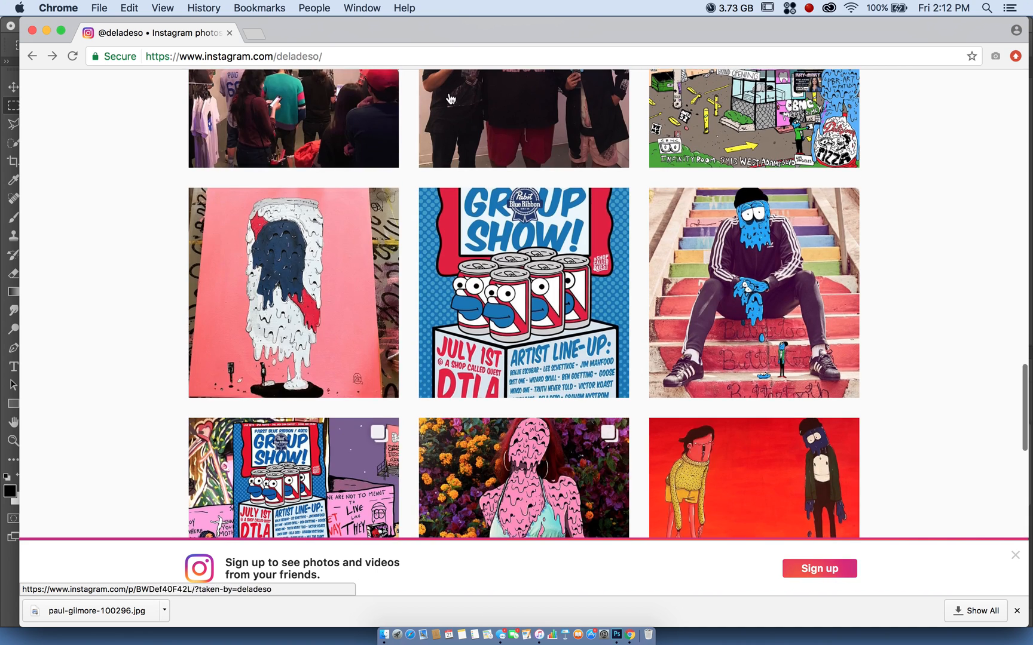
# View the post of the melting can painting on a pink background, close it, and continue through the older posts.
pyautogui.click(319, 243)
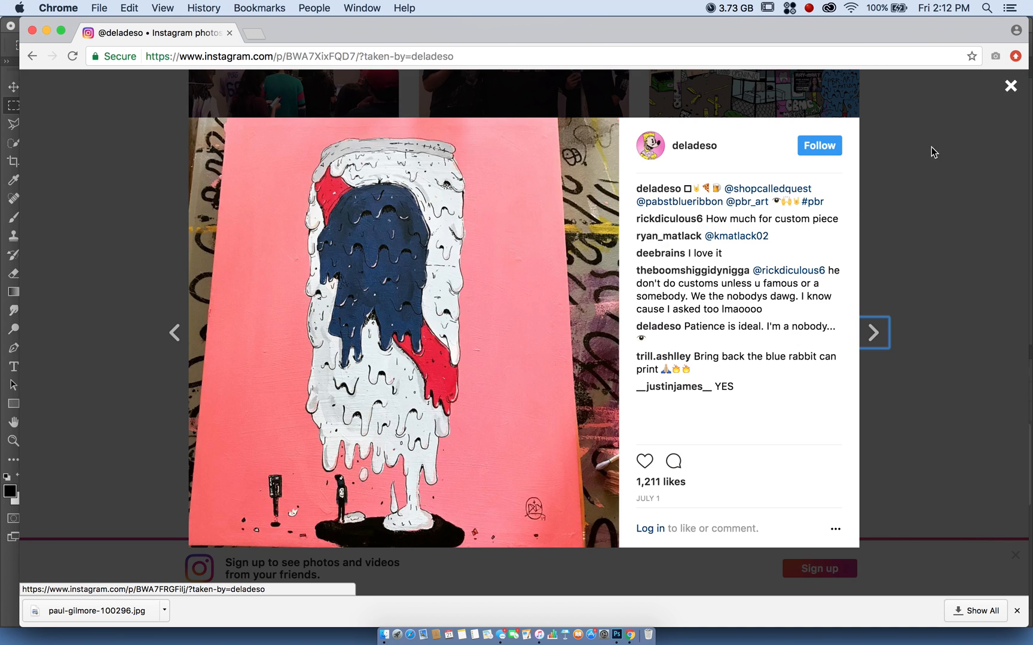
pyautogui.click(951, 169)
pyautogui.scroll(-8, 547, 206)
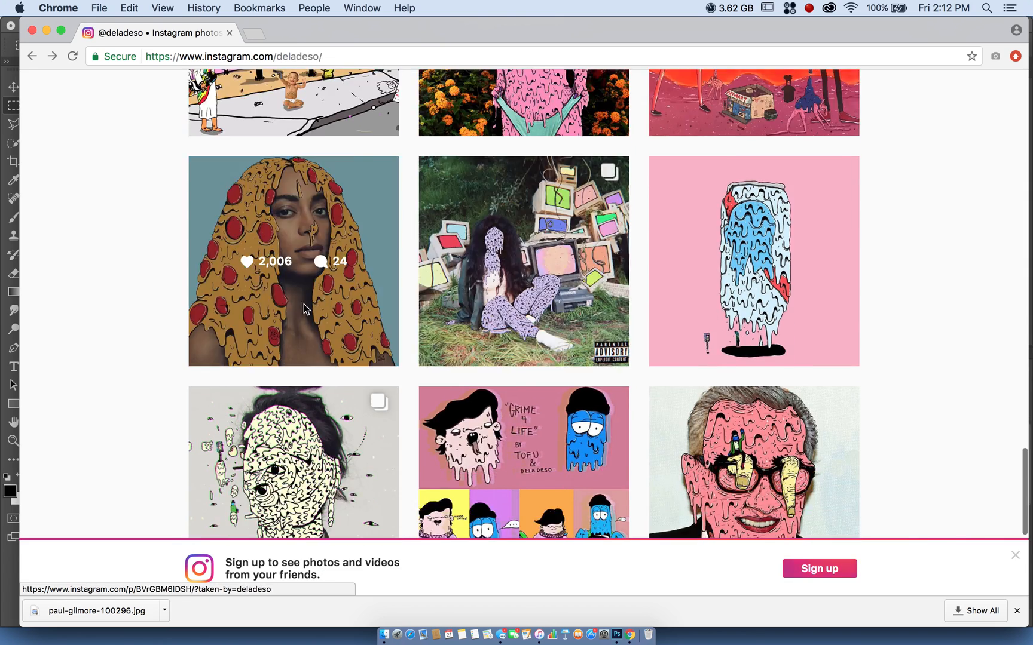
# View the post of the portrait with pizza-covered hair, close it, and browse further down the profile.
pyautogui.click(295, 303)
pyautogui.click(104, 320)
pyautogui.scroll(-10, 111, 317)
pyautogui.scroll(-10, 182, 288)
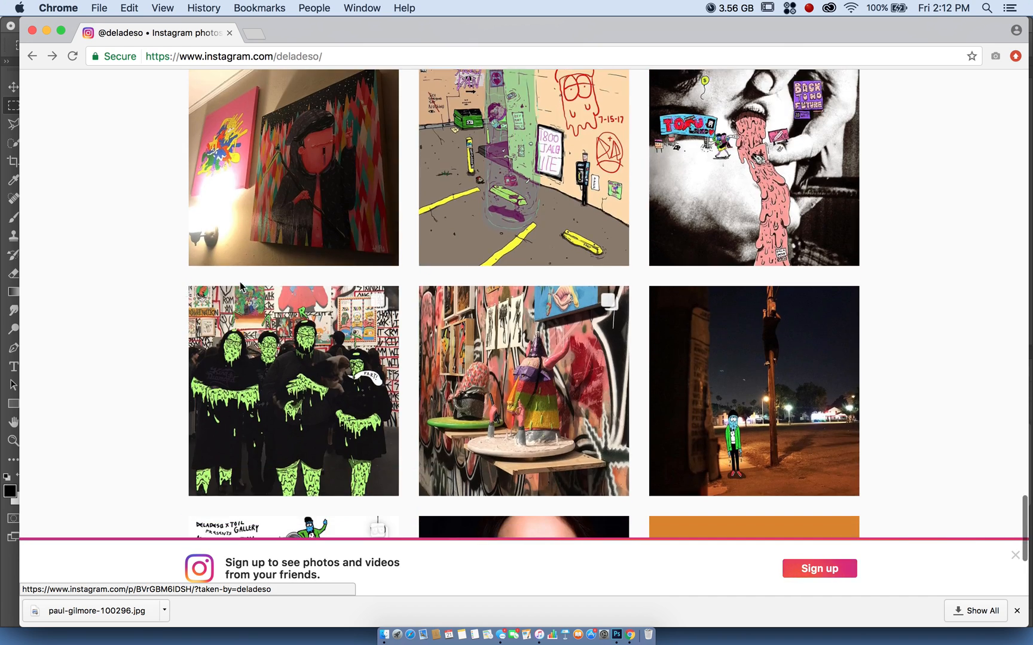
# View the black-and-white 'Back to No Future' collage post with the pink slime, close it, and browse older posts.
pyautogui.click(698, 182)
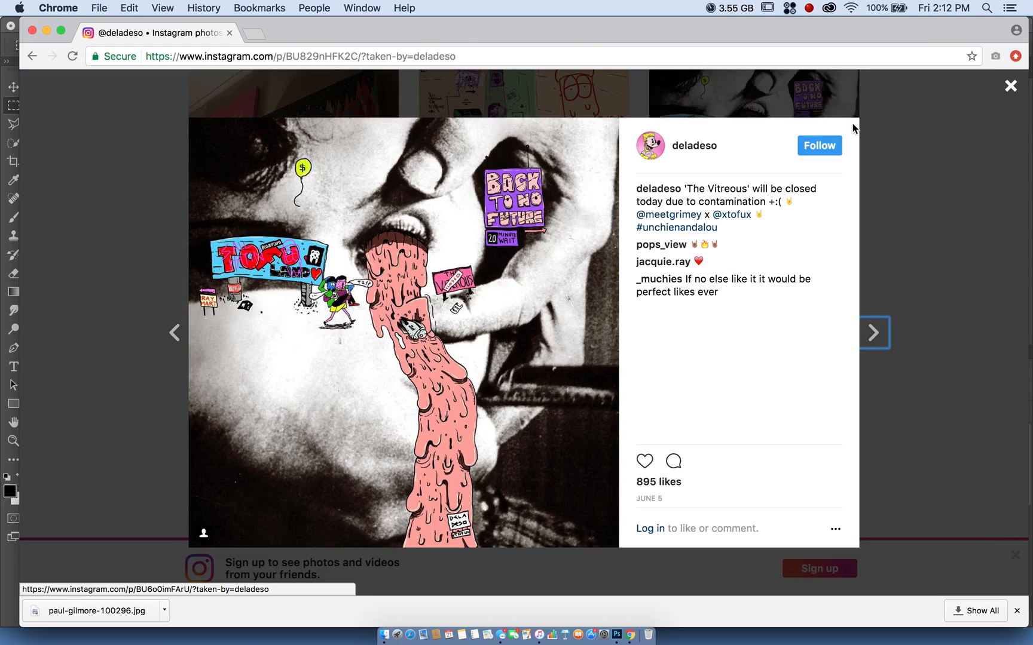
pyautogui.click(950, 134)
pyautogui.scroll(-5, 670, 149)
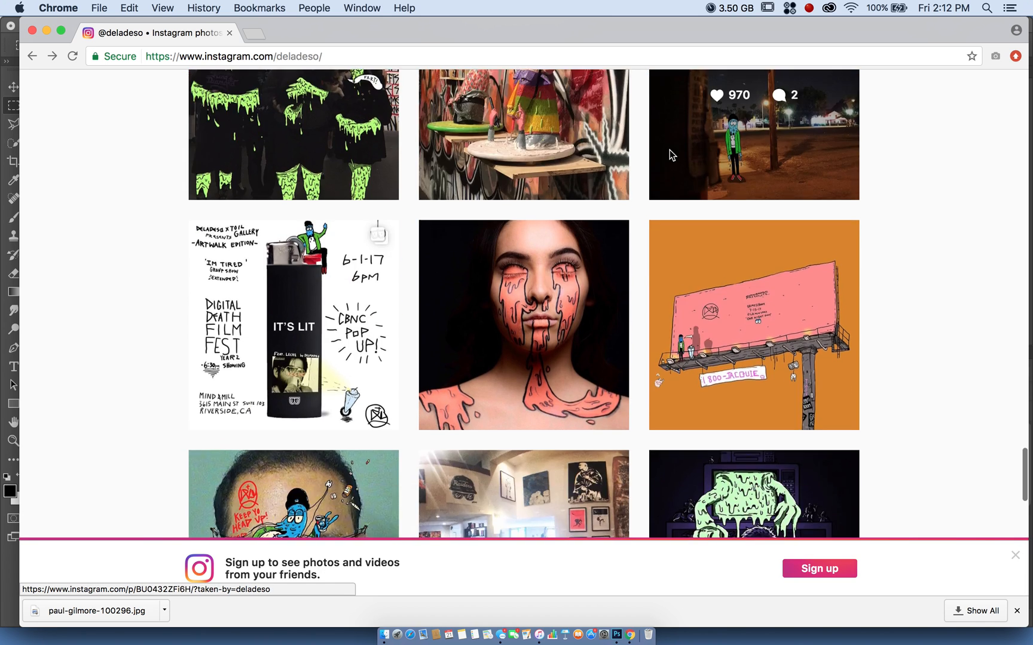
pyautogui.scroll(-10, 669, 150)
pyautogui.scroll(-4, 669, 150)
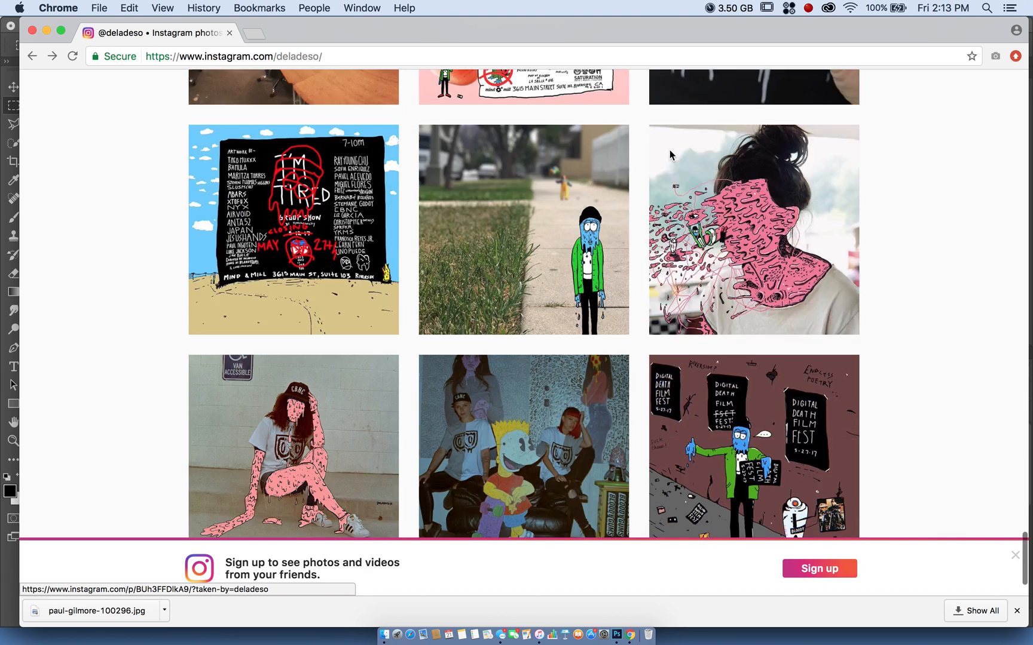
# Take a close look at the post of the woman with a splattering pink slime head and close it.
pyautogui.scroll(5, 670, 156)
pyautogui.click(655, 216)
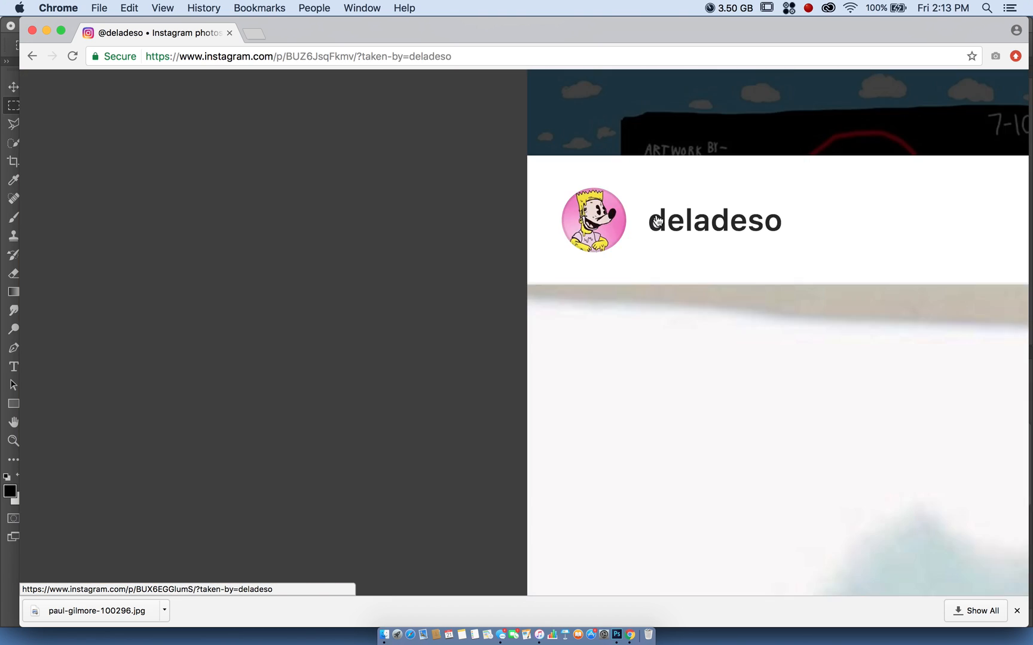
pyautogui.scroll(-5, 656, 215)
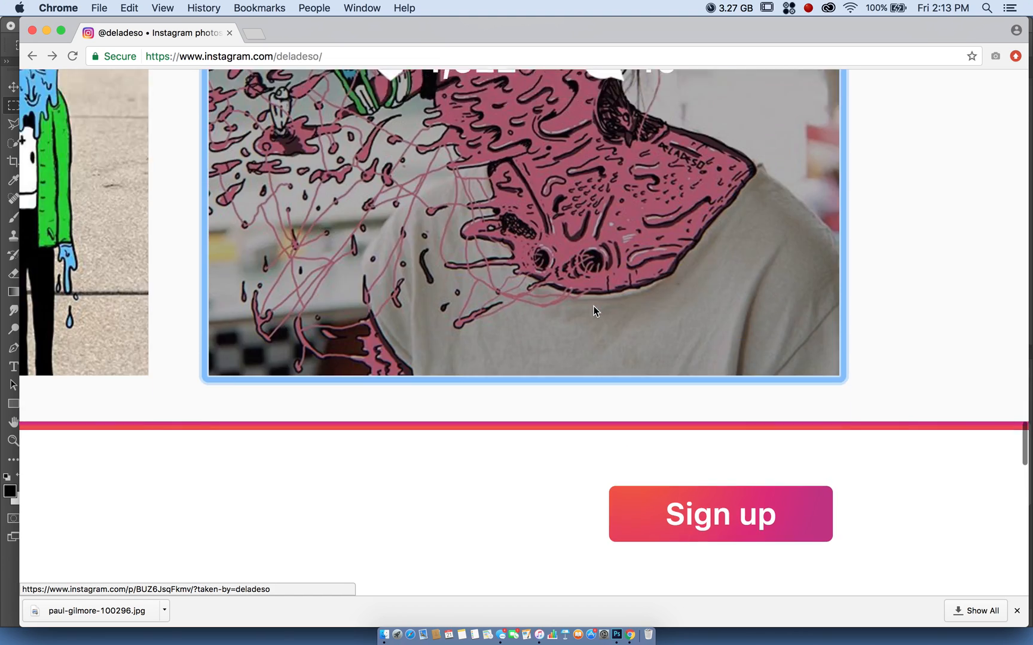
# Browse the older deladeso posts, examining the poster art, painted-over photos and character illustrations.
pyautogui.scroll(-1, 596, 308)
pyautogui.scroll(-5, 601, 304)
pyautogui.scroll(-4, 610, 293)
pyautogui.scroll(-10, 609, 288)
pyautogui.scroll(-13, 609, 289)
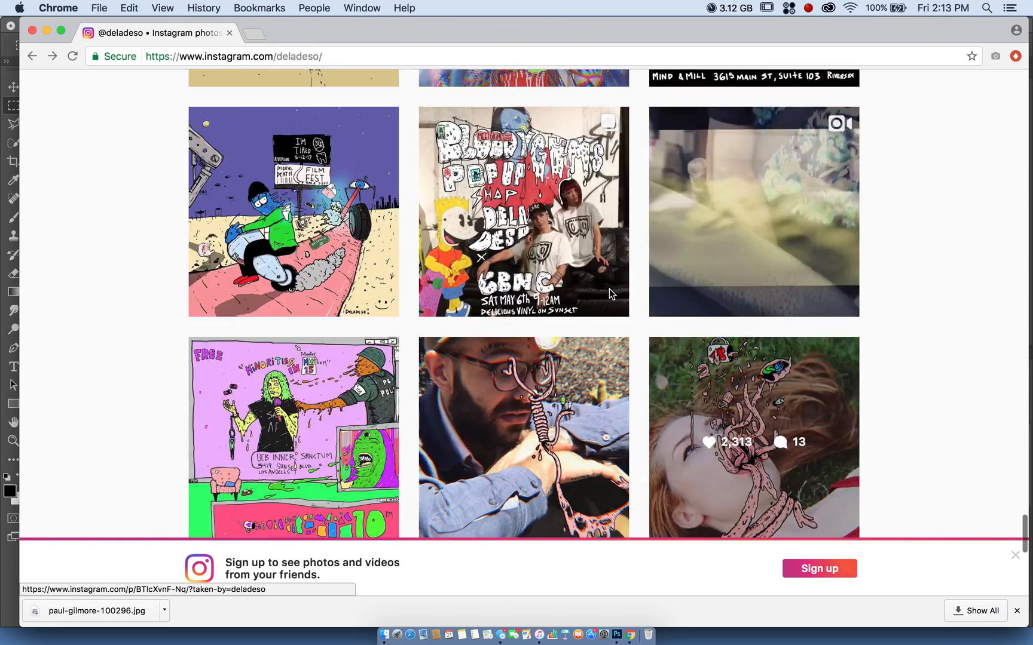
pyautogui.scroll(-4, 609, 288)
pyautogui.scroll(-4, 609, 289)
pyautogui.scroll(-5, 609, 288)
pyautogui.scroll(3, 609, 289)
pyautogui.scroll(-8, 609, 288)
pyautogui.scroll(-12, 609, 288)
pyautogui.scroll(-20, 609, 289)
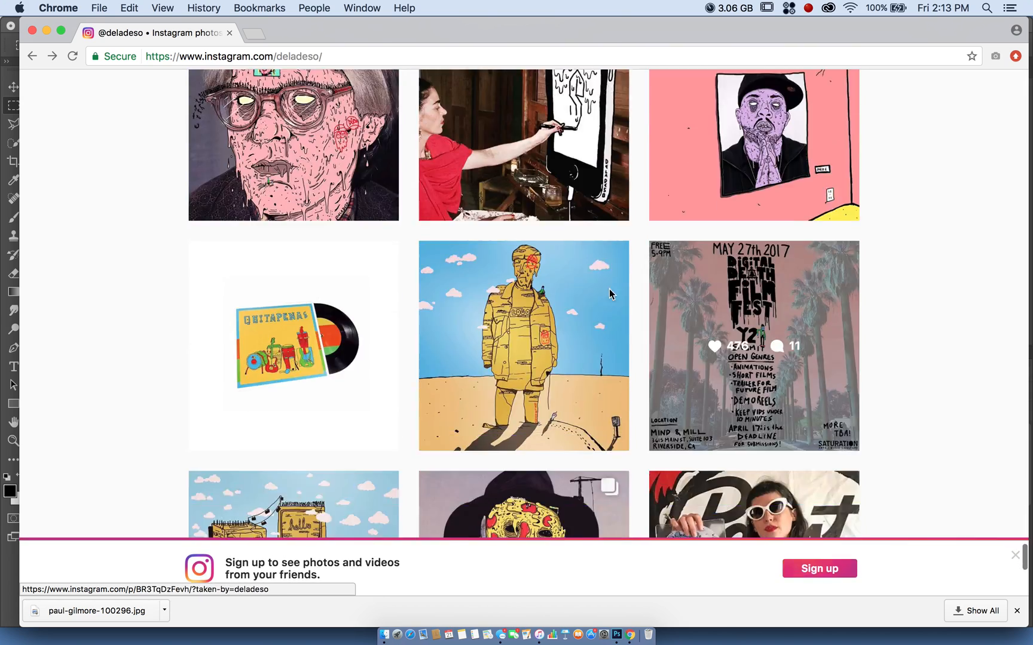
# View the post of the pink dripping portrait with glasses and gray hair, close it, and continue down the profile.
pyautogui.scroll(3, 609, 289)
pyautogui.click(276, 271)
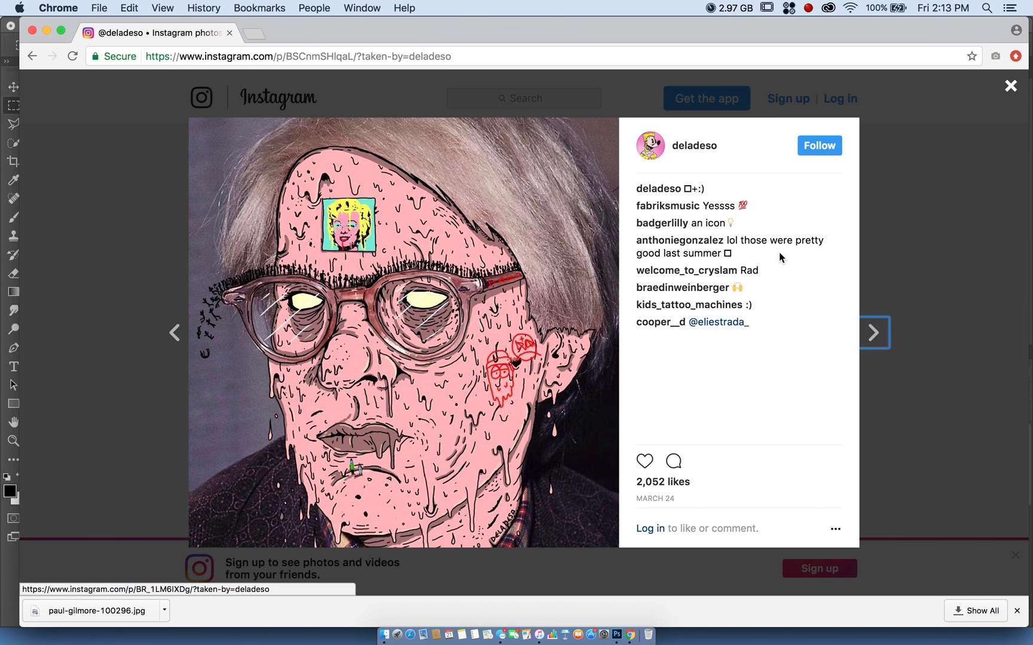
pyautogui.click(1020, 111)
pyautogui.scroll(-8, 602, 256)
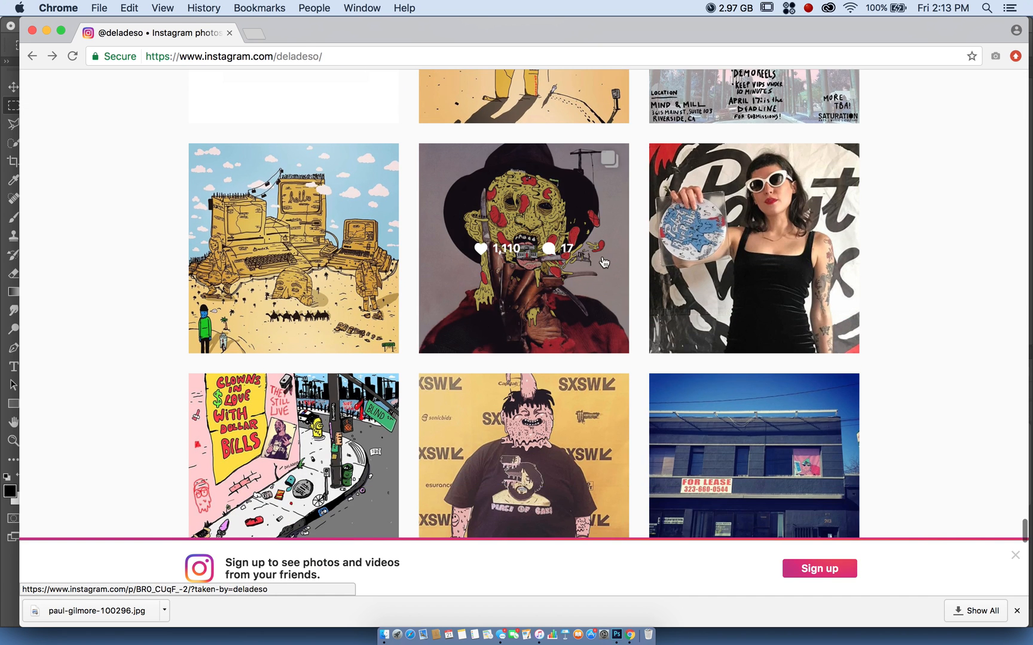
# View the post of the pizza-faced figure in a black hat, close it, and look through the older artworks.
pyautogui.click(567, 195)
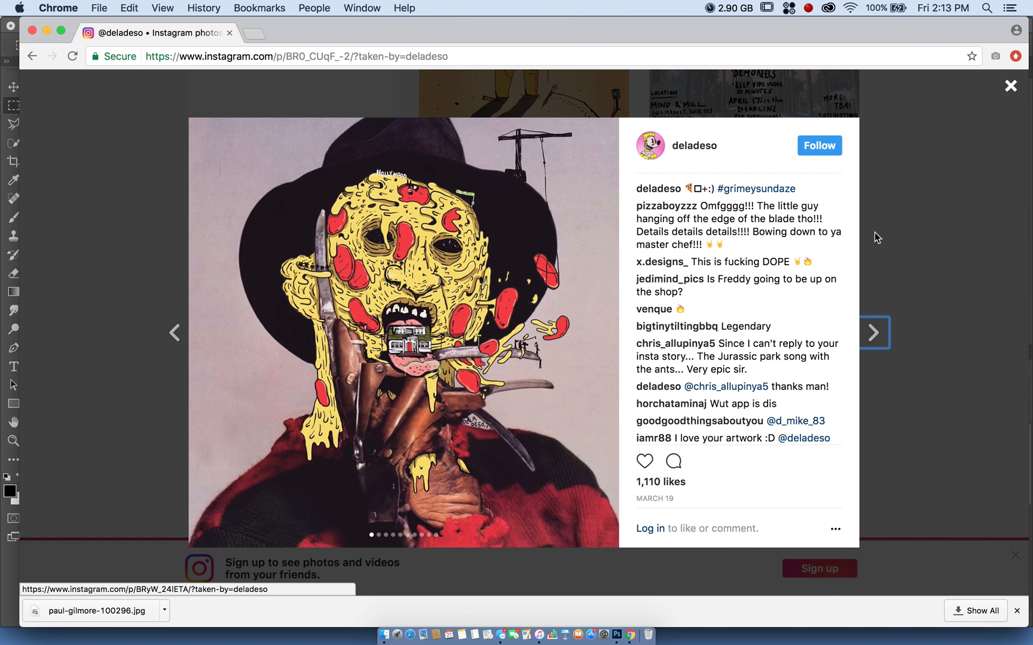
pyautogui.click(939, 203)
pyautogui.scroll(-10, 613, 221)
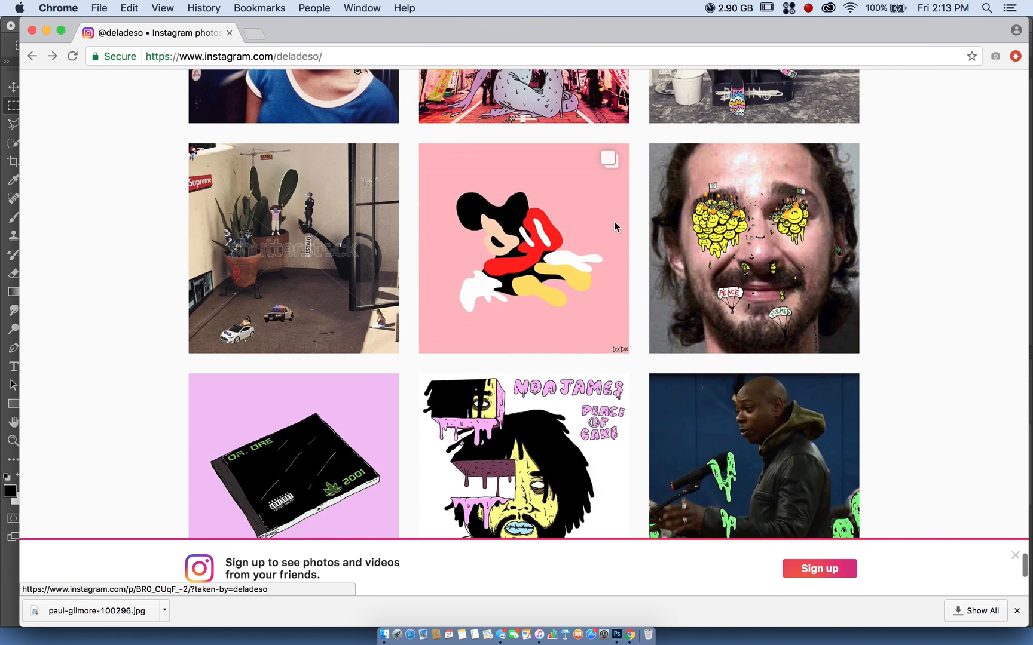
pyautogui.scroll(-6, 614, 221)
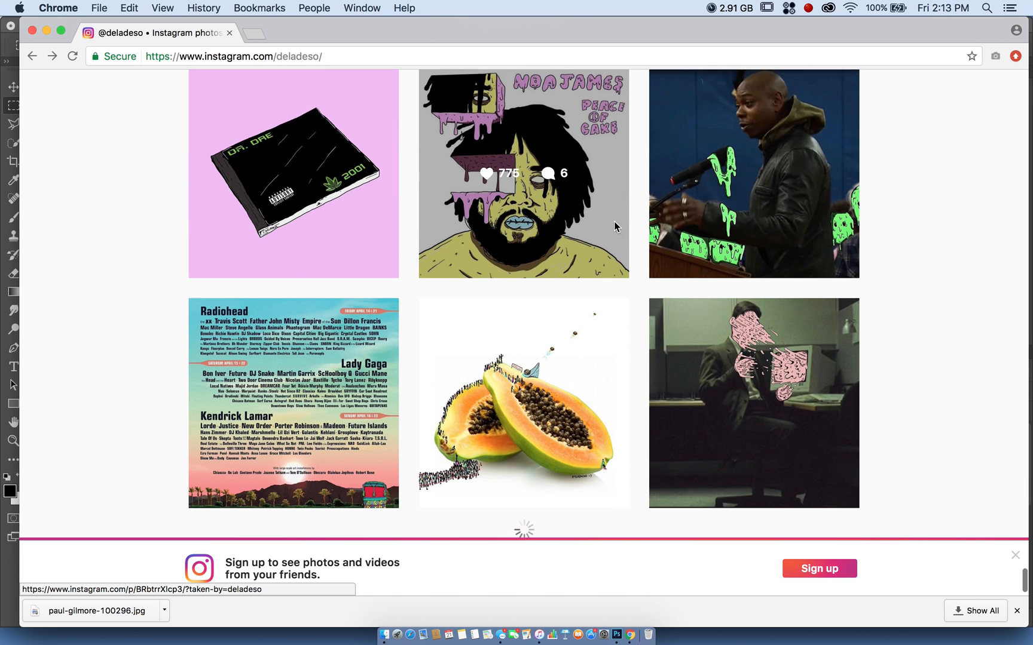
pyautogui.scroll(2, 614, 224)
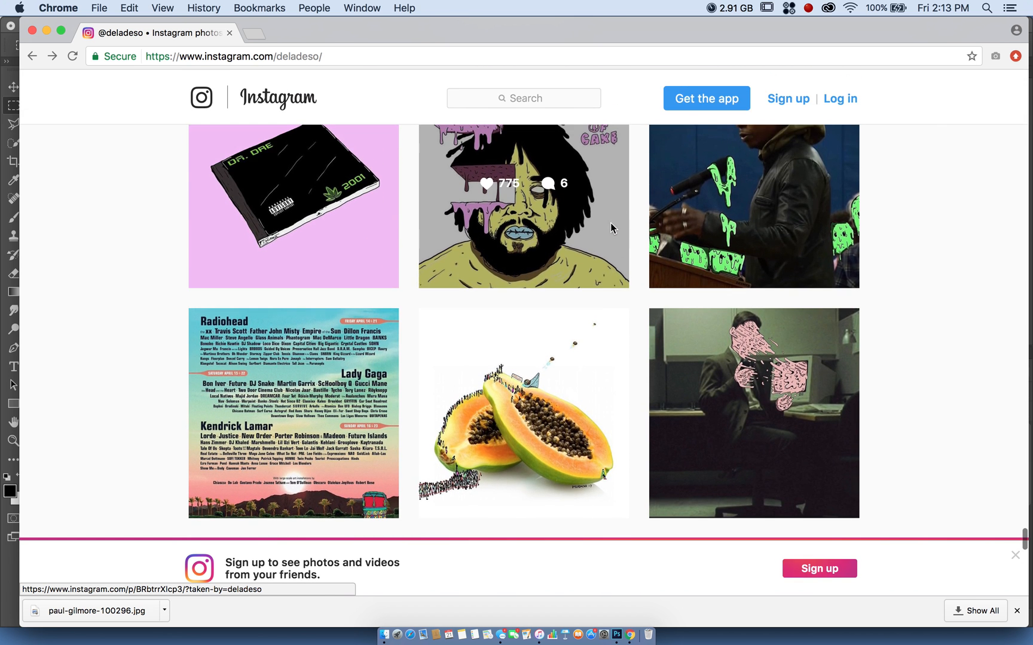
# View the 'Peace of Cake' cover illustration post, close it, and resume browsing the profile.
pyautogui.click(614, 221)
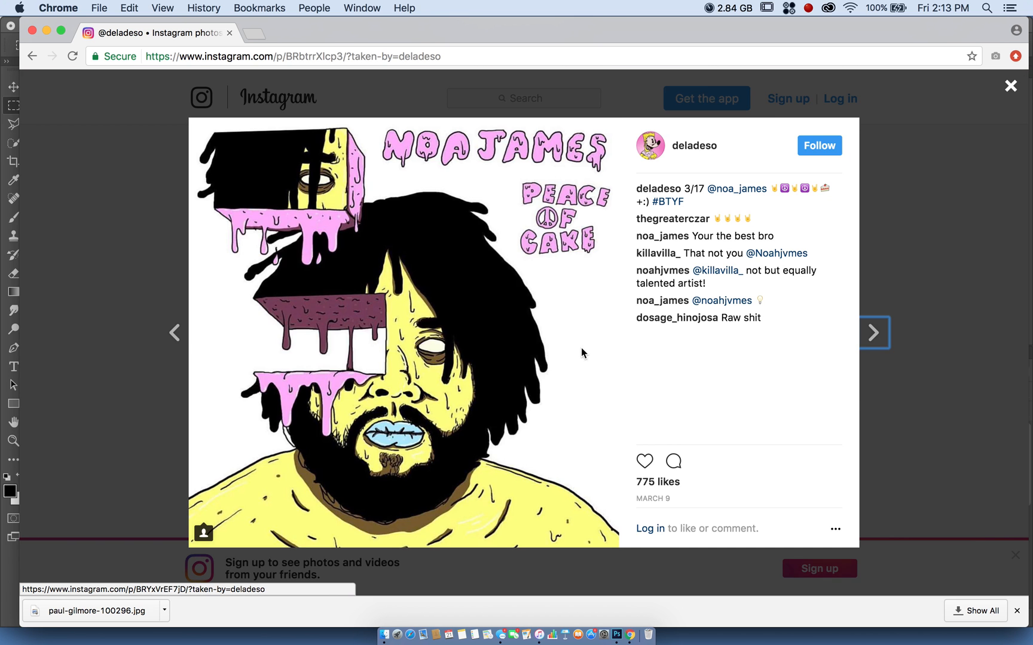
pyautogui.click(950, 224)
pyautogui.scroll(-15, 595, 290)
# Browse to much older posts and open the one of the hairless cat on a black squiggle-line background.
pyautogui.scroll(-15, 596, 294)
pyautogui.scroll(-14, 596, 293)
pyautogui.scroll(-18, 595, 293)
pyautogui.scroll(-16, 595, 294)
pyautogui.scroll(-20, 595, 294)
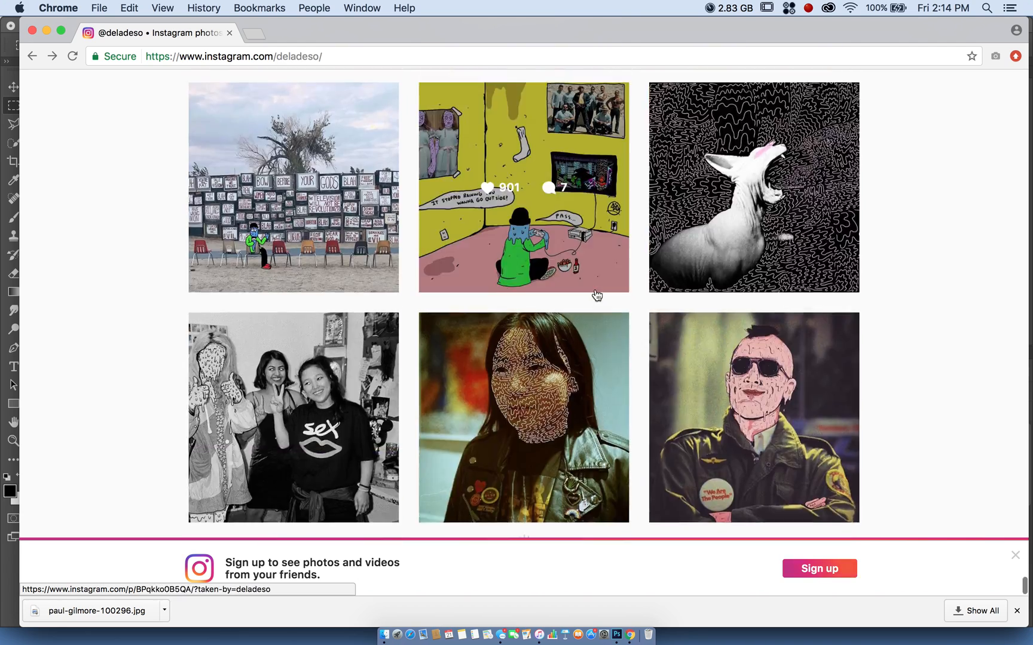
pyautogui.scroll(2, 595, 293)
pyautogui.click(747, 280)
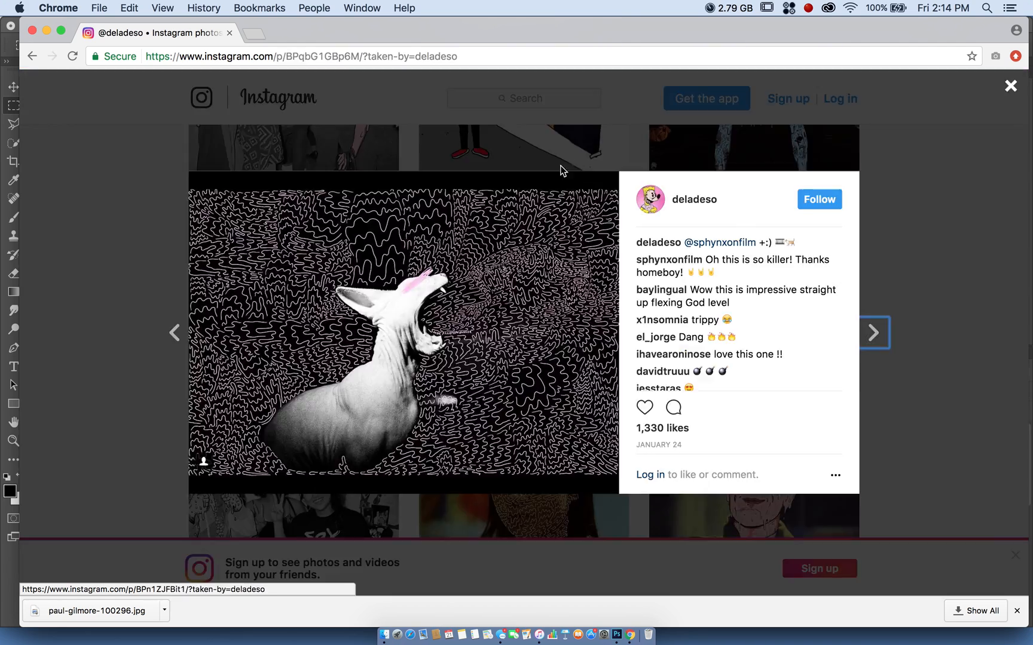
pyautogui.click(850, 6)
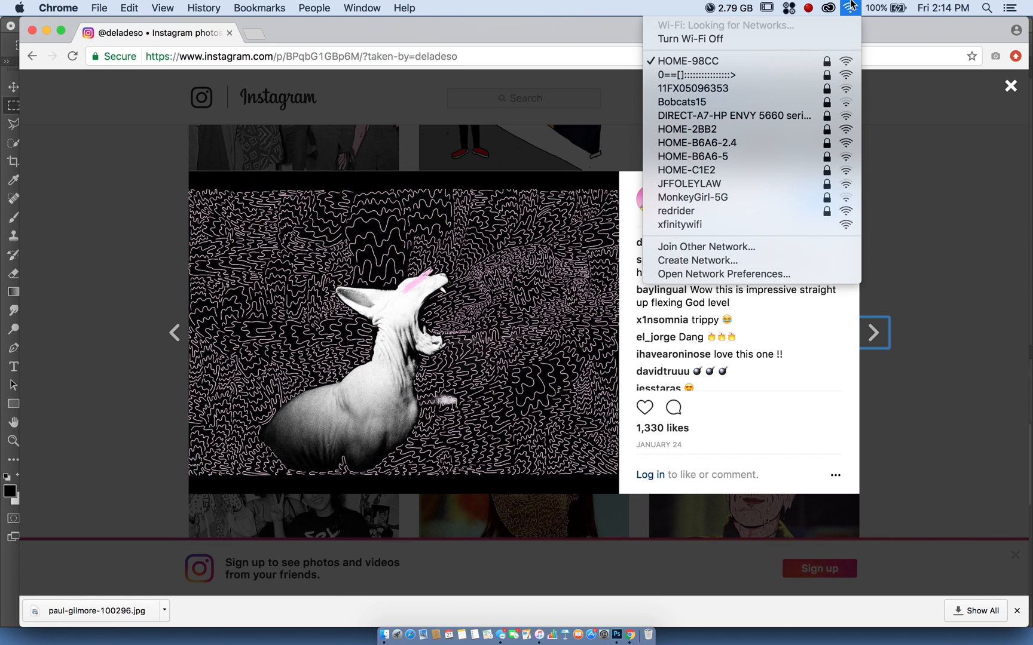
pyautogui.click(810, 6)
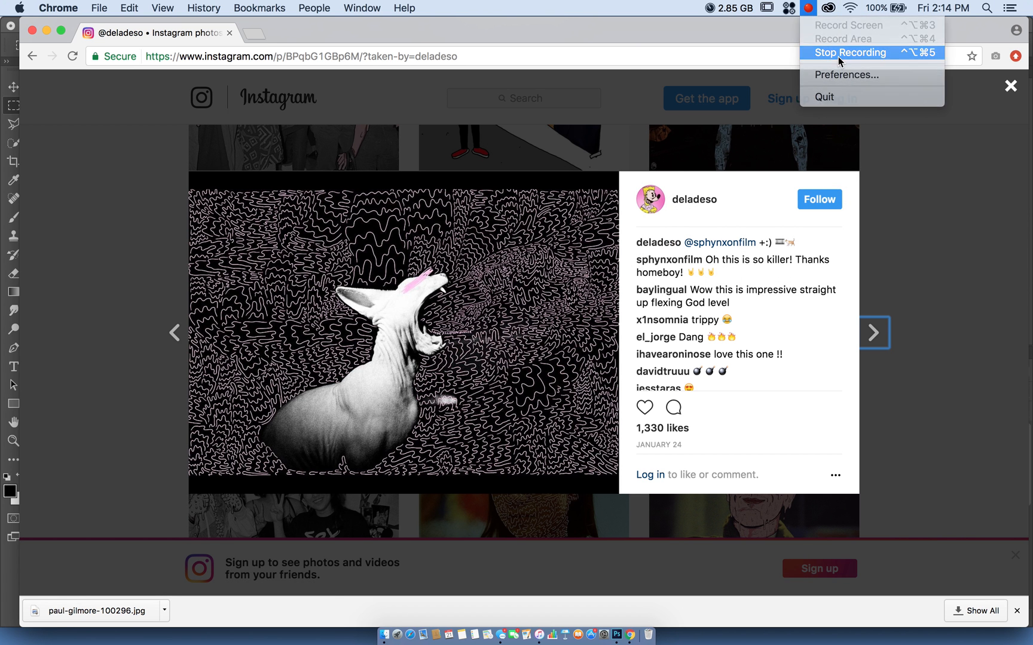